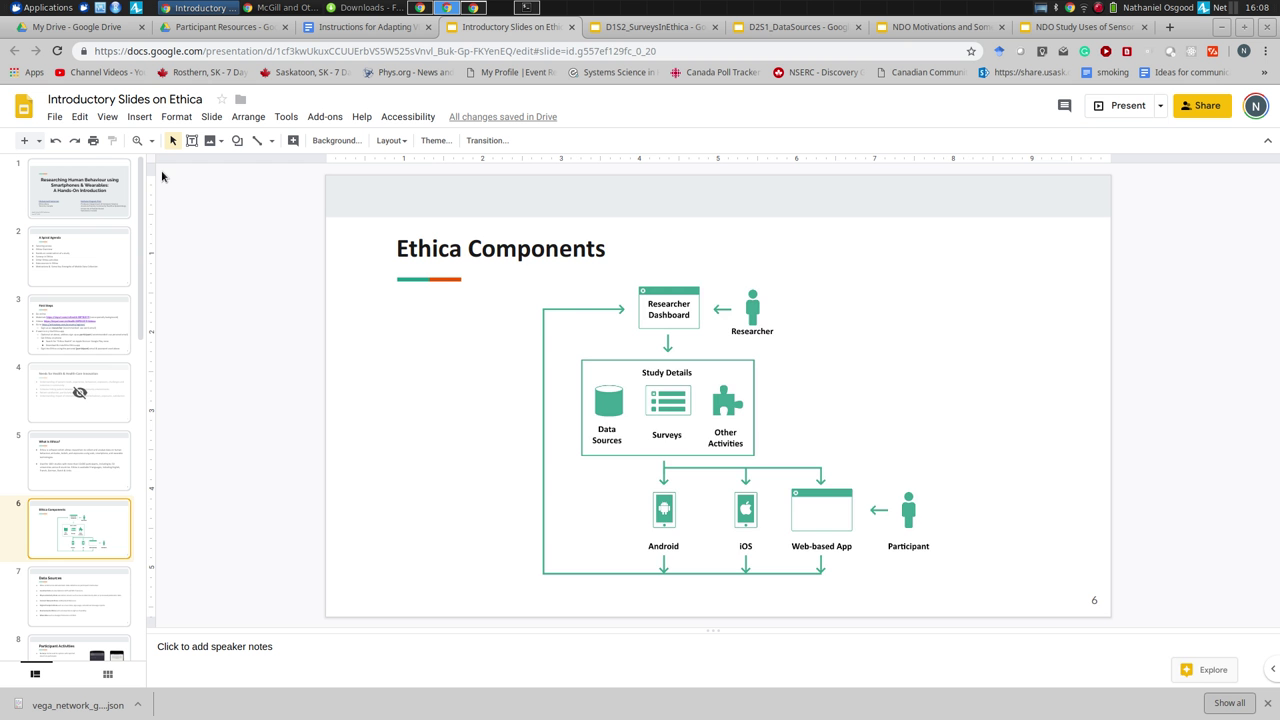
{"action": "key", "text": "Up"}
{"action": "key", "text": "Up"}
{"action": "key", "text": "Up"}
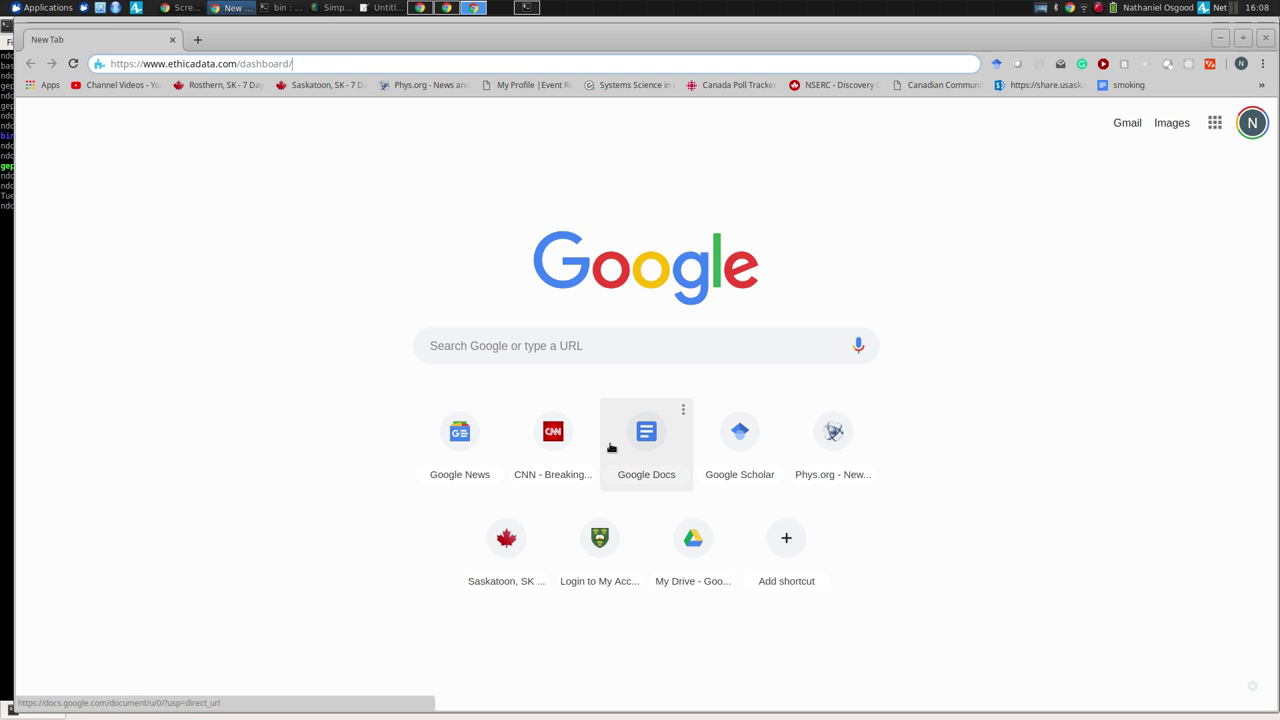
{"action": "key", "text": "Return"}
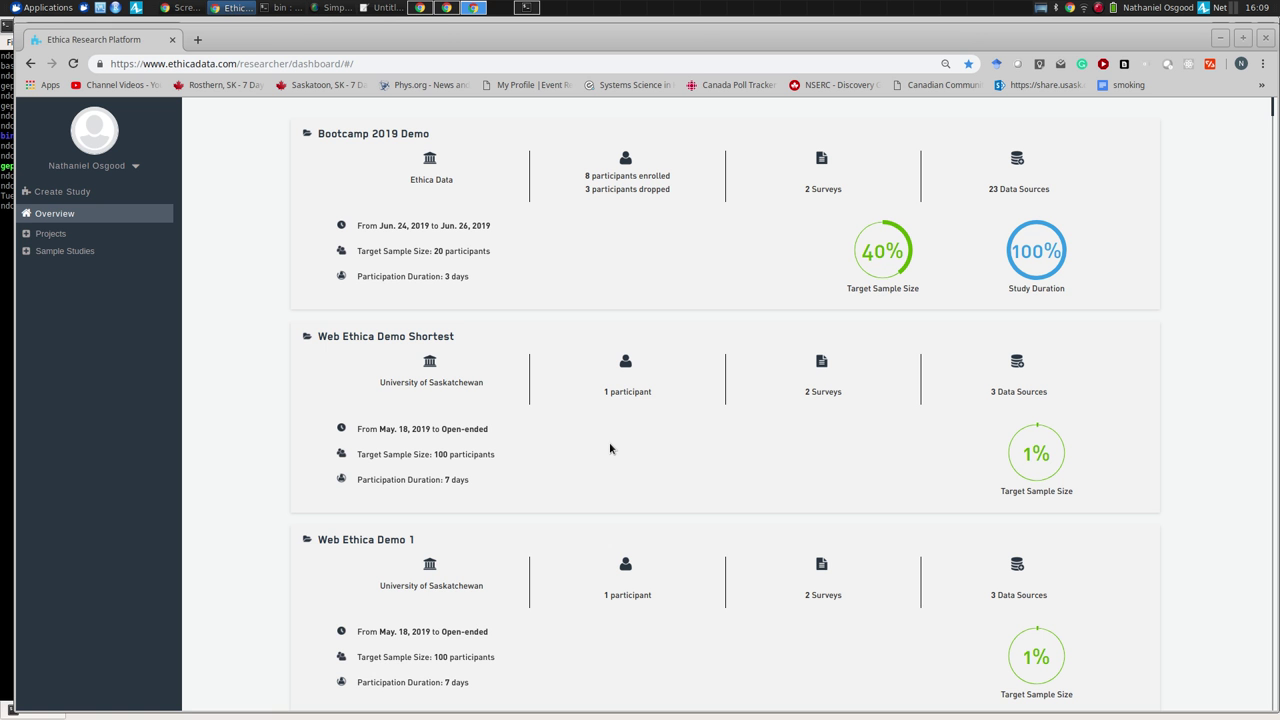
Step: Switch to the Introductory Slides on Ethica presentation and view the "What is Ethica?" and "Ethica Components" slides
{"action": "key", "text": "alt+Tab"}
{"action": "key", "text": "alt+Tab"}
{"action": "key", "text": "alt+Tab"}
{"action": "key", "text": "Down"}
{"action": "key", "text": "Down"}
{"action": "key", "text": "Down"}
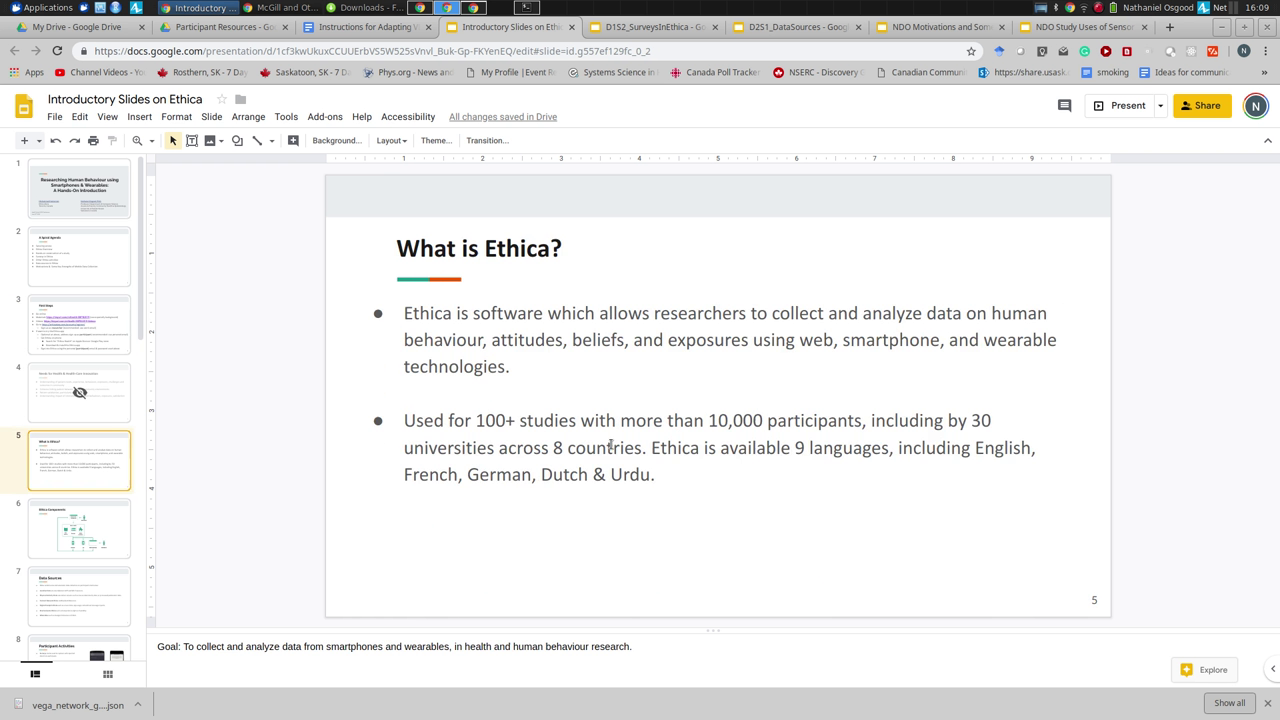
Step: Return to the Ethica dashboard, expand the Projects list and browse through its studies
{"action": "key", "text": "alt+Tab"}
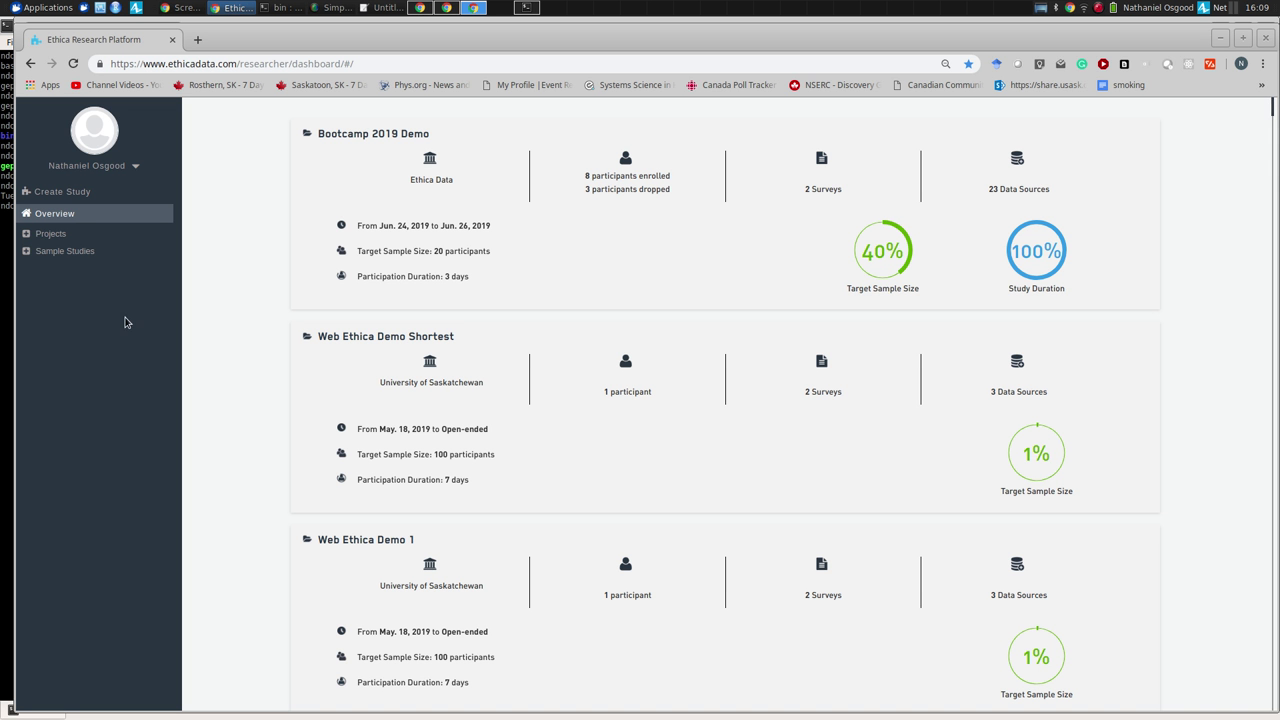
{"action": "left_click", "coordinate": [27, 237]}
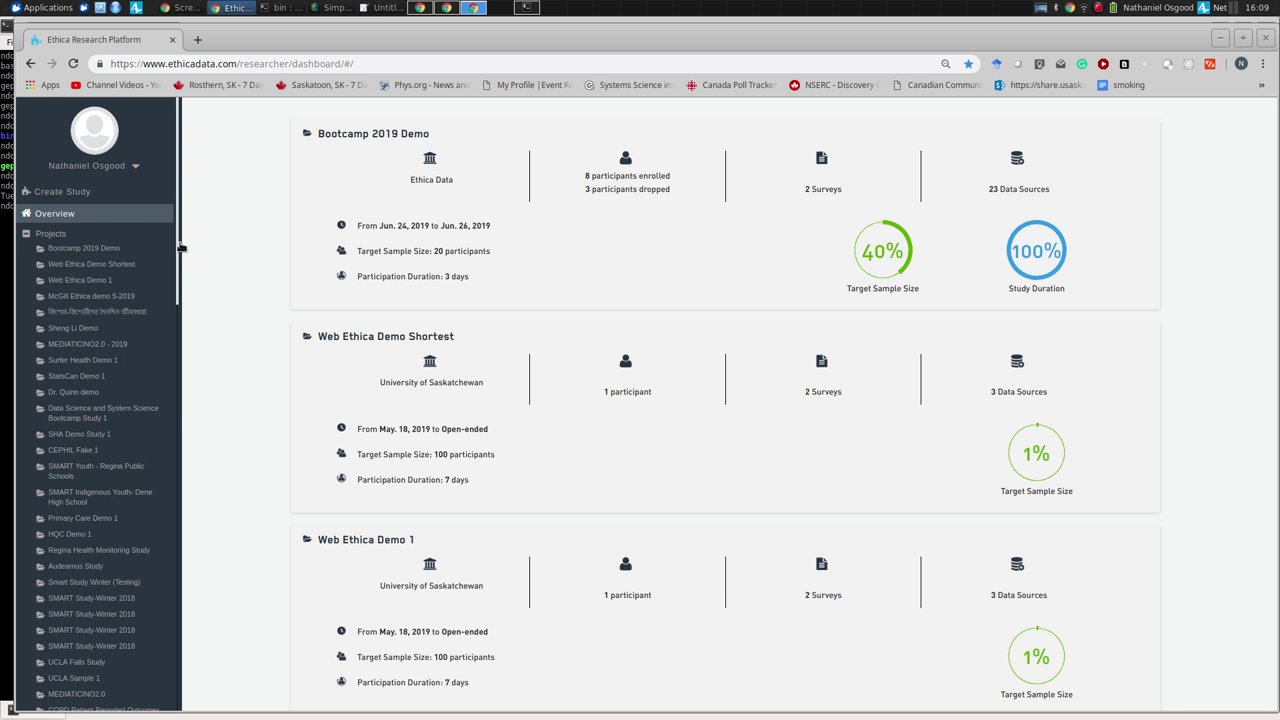
{"action": "scroll", "coordinate": [163, 386], "scroll_direction": "down", "scroll_amount": 3}
{"action": "scroll", "coordinate": [163, 386], "scroll_direction": "down", "scroll_amount": 15}
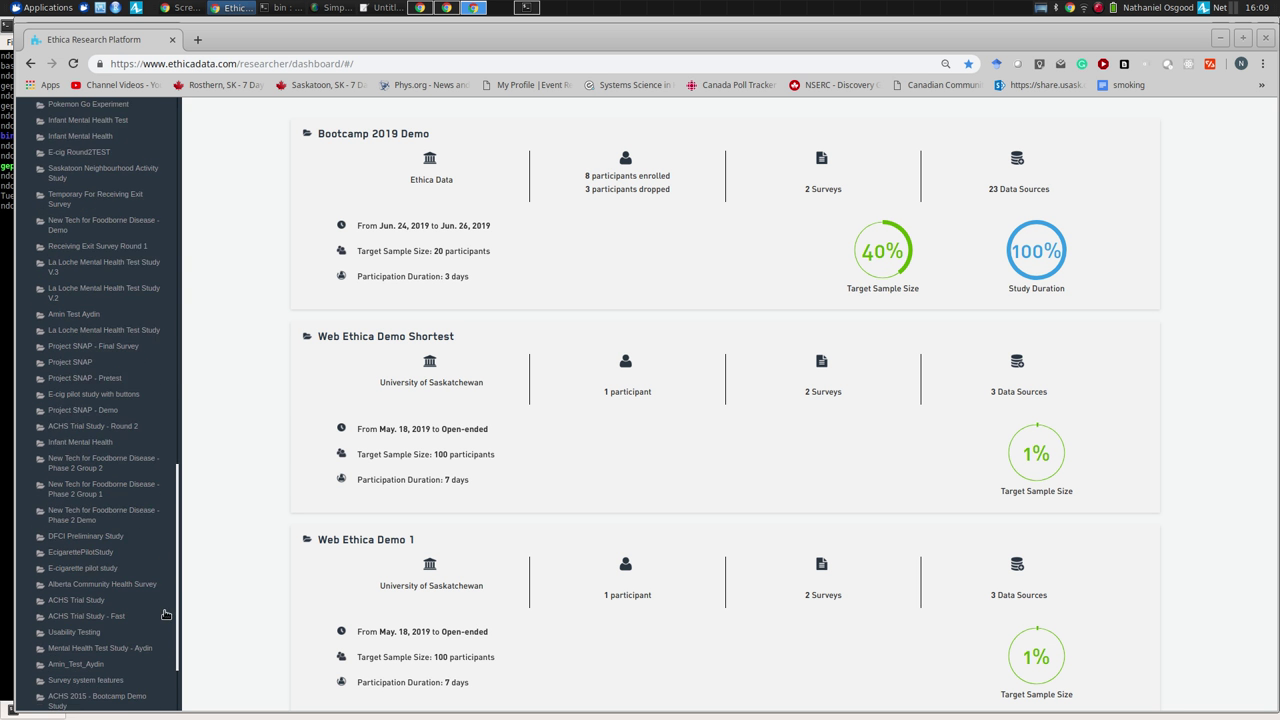
{"action": "scroll", "coordinate": [165, 600], "scroll_direction": "up", "scroll_amount": 15}
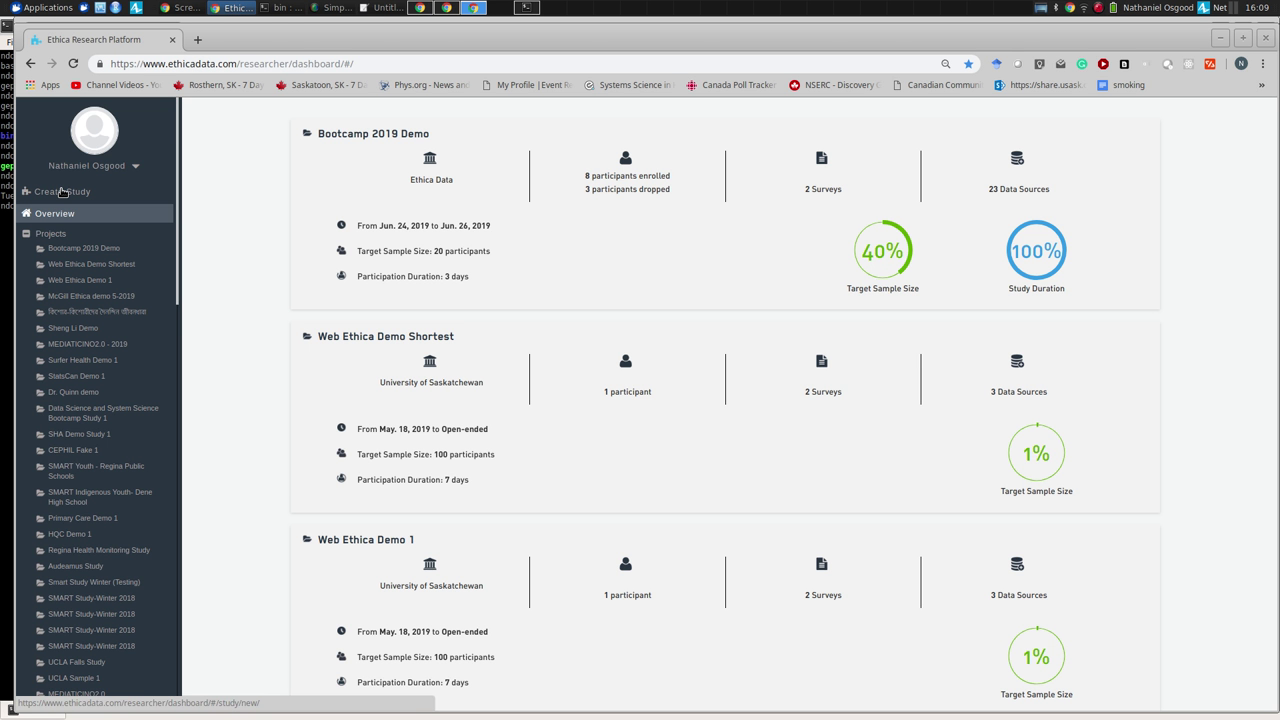
Step: Switch to the introductory slides and review the Ethica Components diagram
{"action": "key", "text": "alt+Tab"}
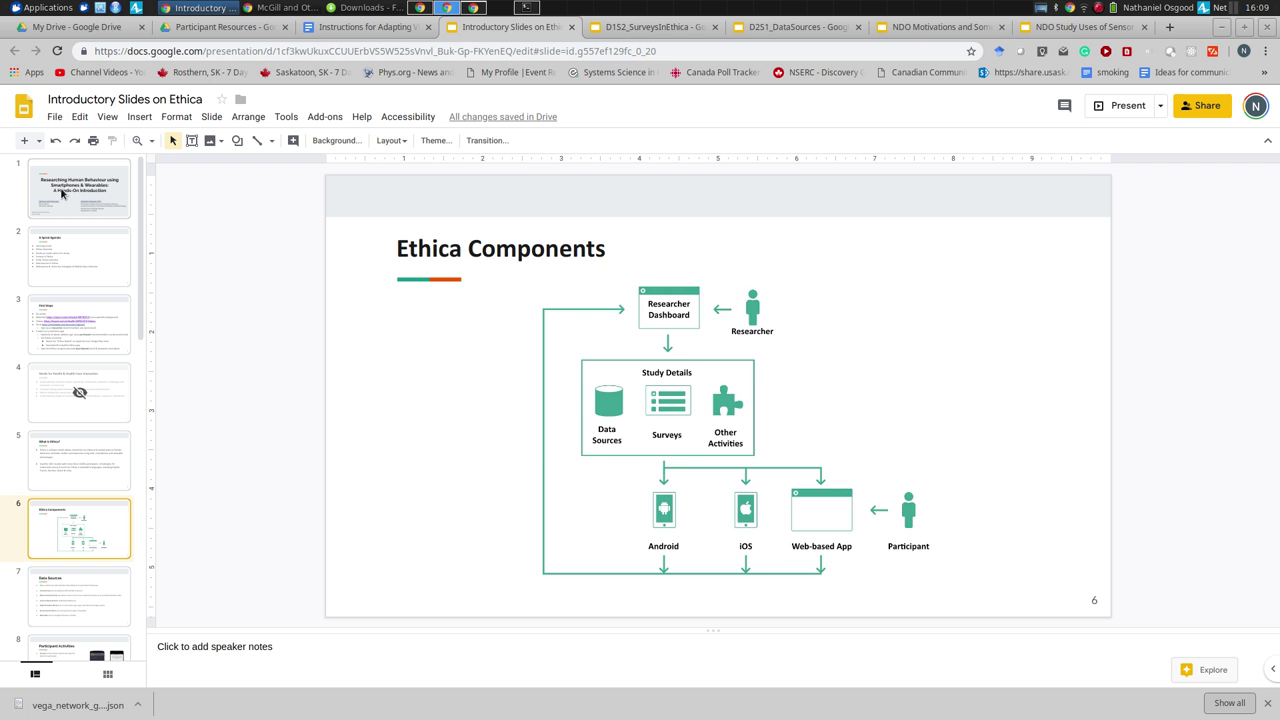
{"action": "key", "text": "Down"}
{"action": "key", "text": "Up"}
Step: Switch to the Ethica dashboard, start a new study and name it "SBP Tutorial 2019"
{"action": "key", "text": "alt+Tab"}
{"action": "key", "text": "alt+Tab"}
{"action": "key", "text": "alt+Tab"}
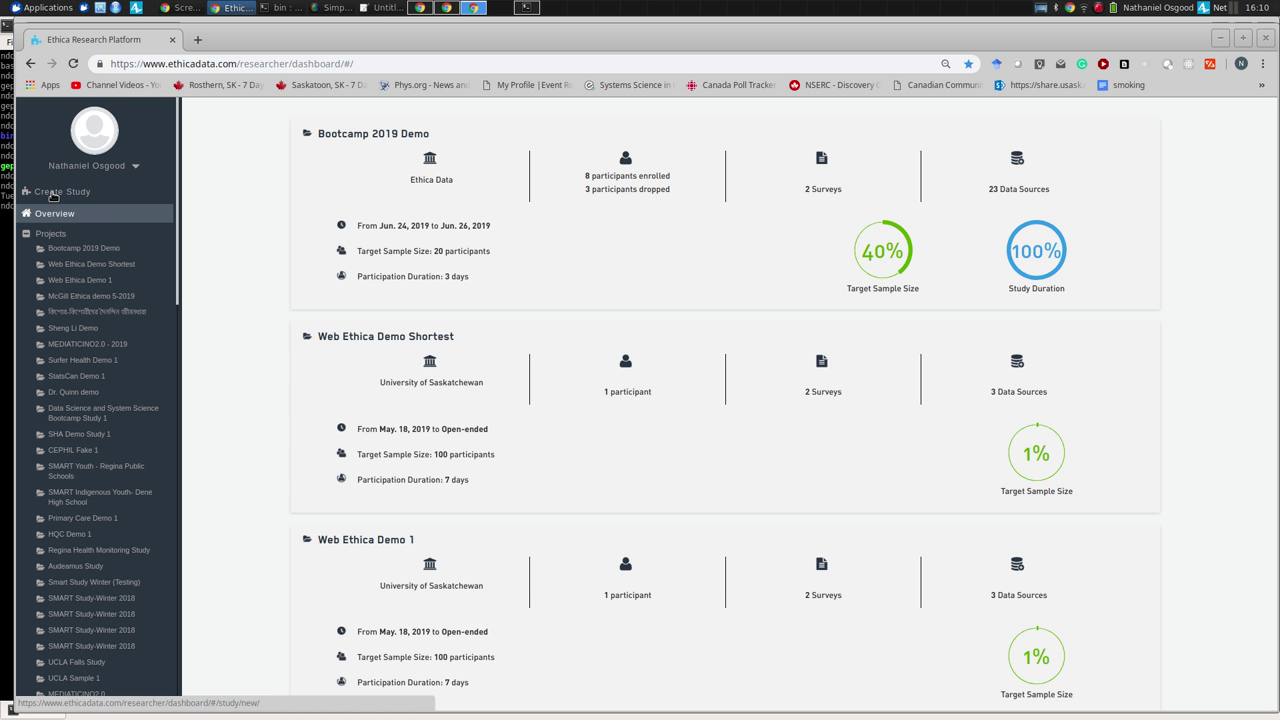
{"action": "left_click", "coordinate": [53, 193]}
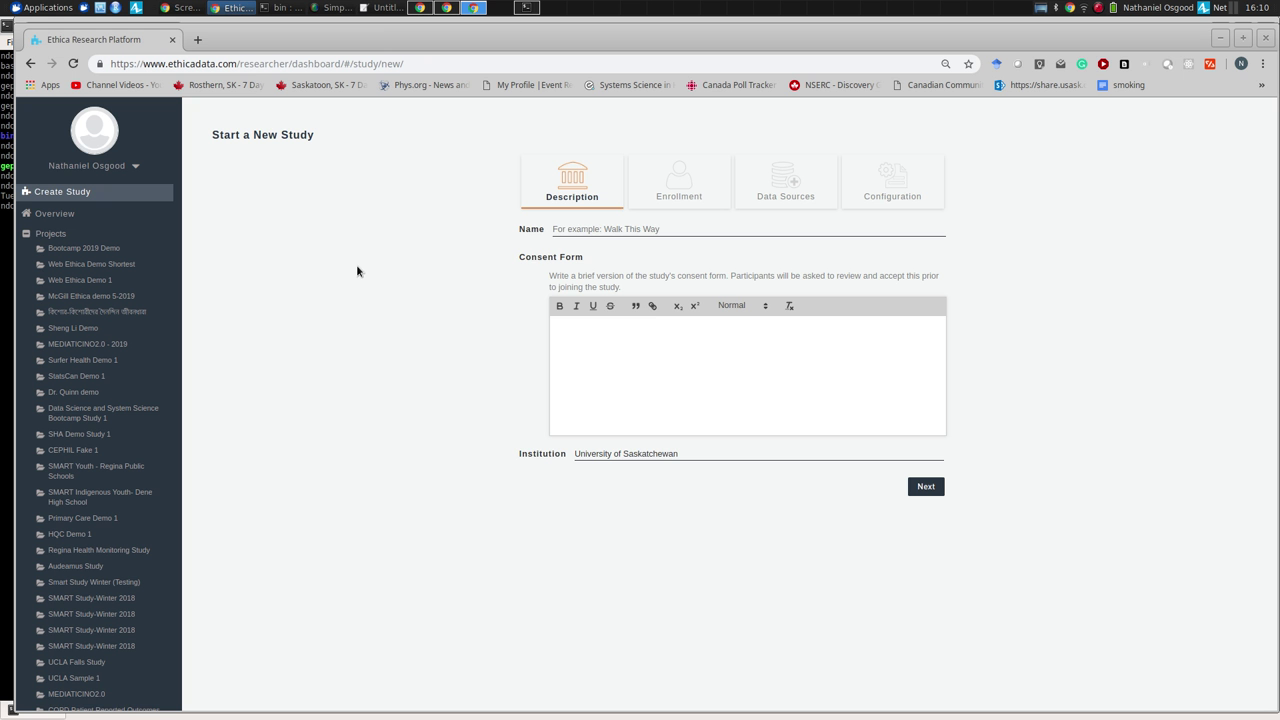
{"action": "left_click", "coordinate": [568, 228]}
{"action": "type", "text": "SBI Turo"}
{"action": "key", "text": "BackSpace"}
{"action": "key", "text": "BackSpace"}
{"action": "type", "text": "torial 2019"}
Step: Begin the consent form with "This is a placeholder set of text for the consent form, which would typically help educate"
{"action": "left_click", "coordinate": [602, 339]}
{"action": "type", "text": "This is a placeholder set of text for"}
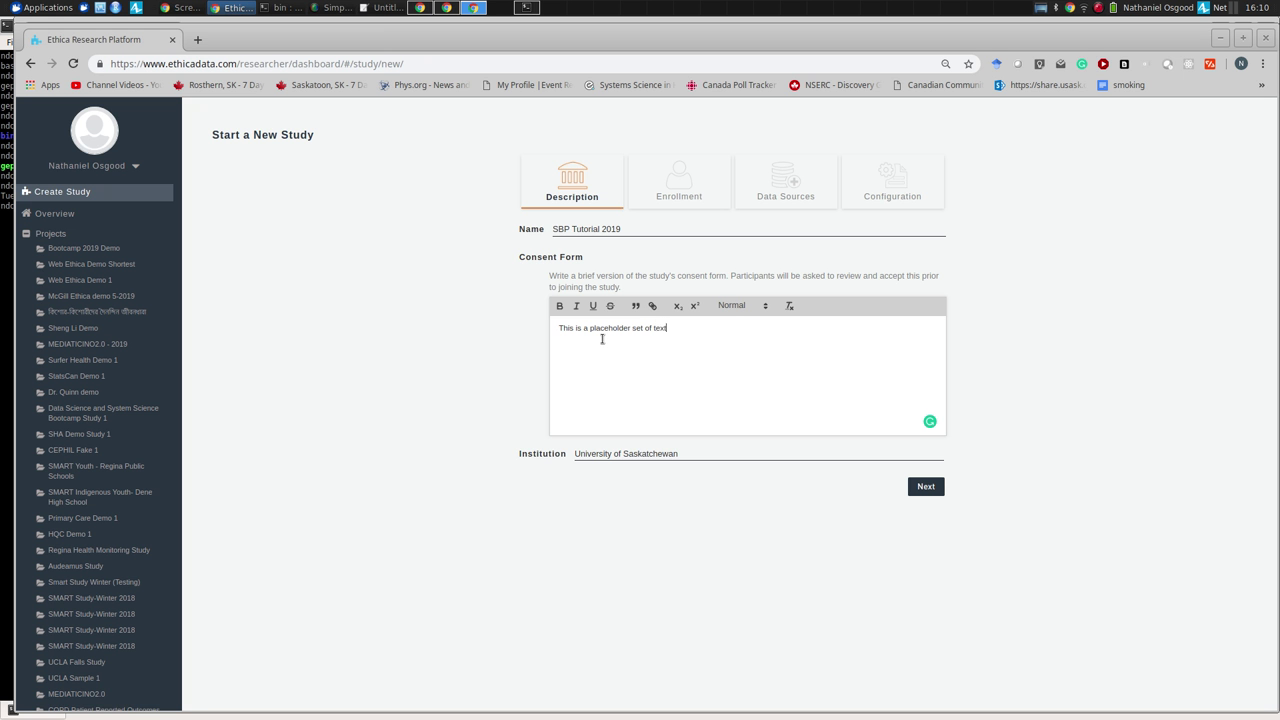
{"action": "type", "text": " the consent form, which would t"}
{"action": "type", "text": "ypically help edu"}
{"action": "type", "text": "cate "}
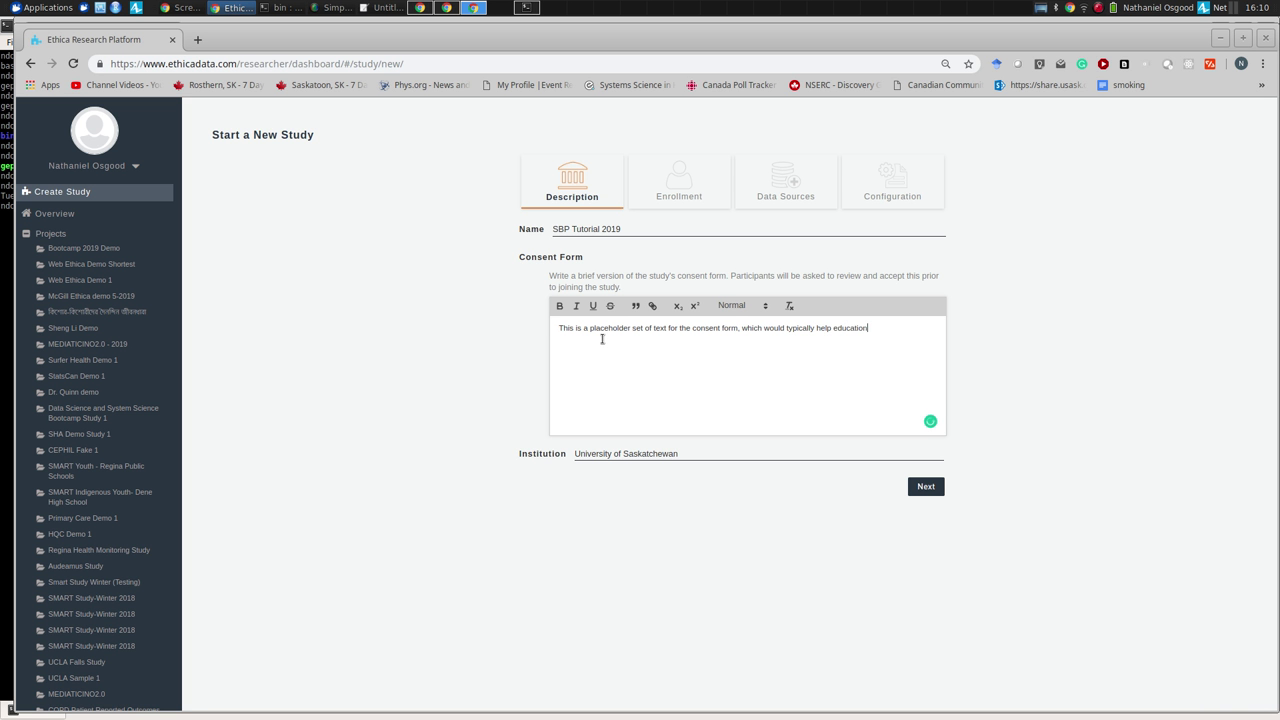
Step: Complete the consent text with "a potential participant about the characteristics, responsibilities and risks associated with study." and continue to Enrollment
{"action": "type", "text": "a potential participant about the charac"}
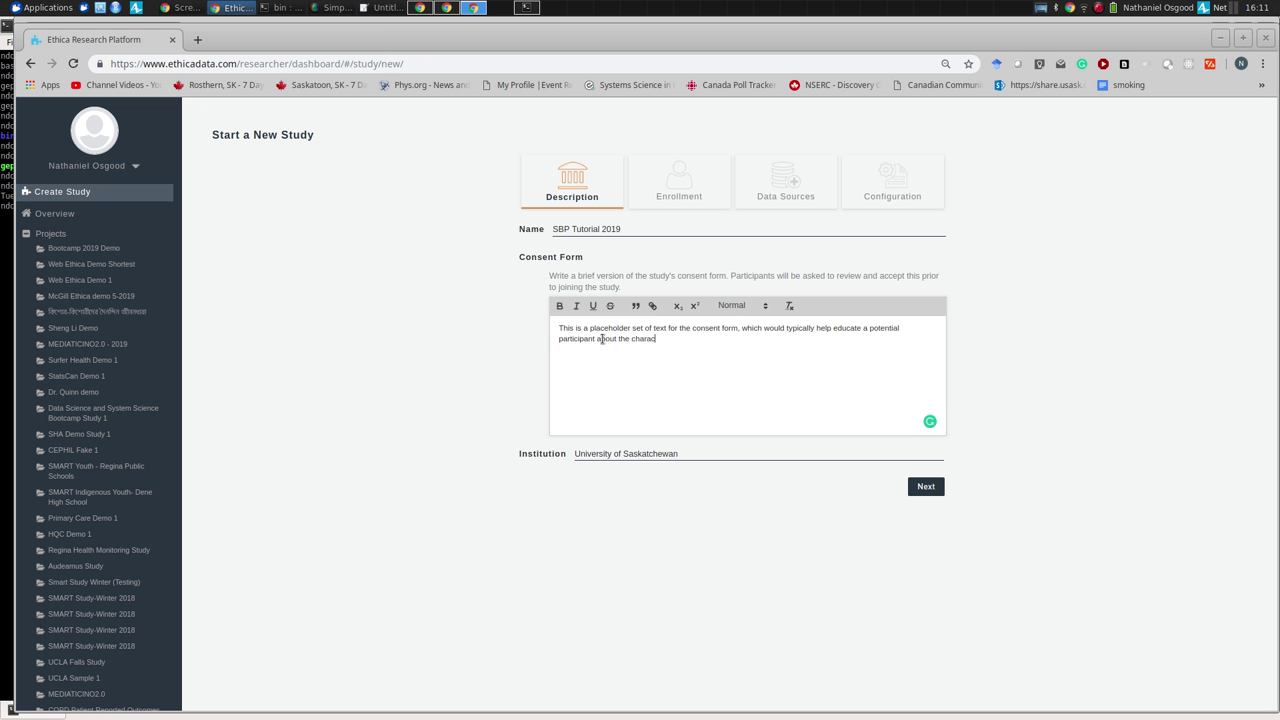
{"action": "type", "text": "tier"}
{"action": "key", "text": "BackSpace"}
{"action": "type", "text": "stics, responsibilities and risks associated with"}
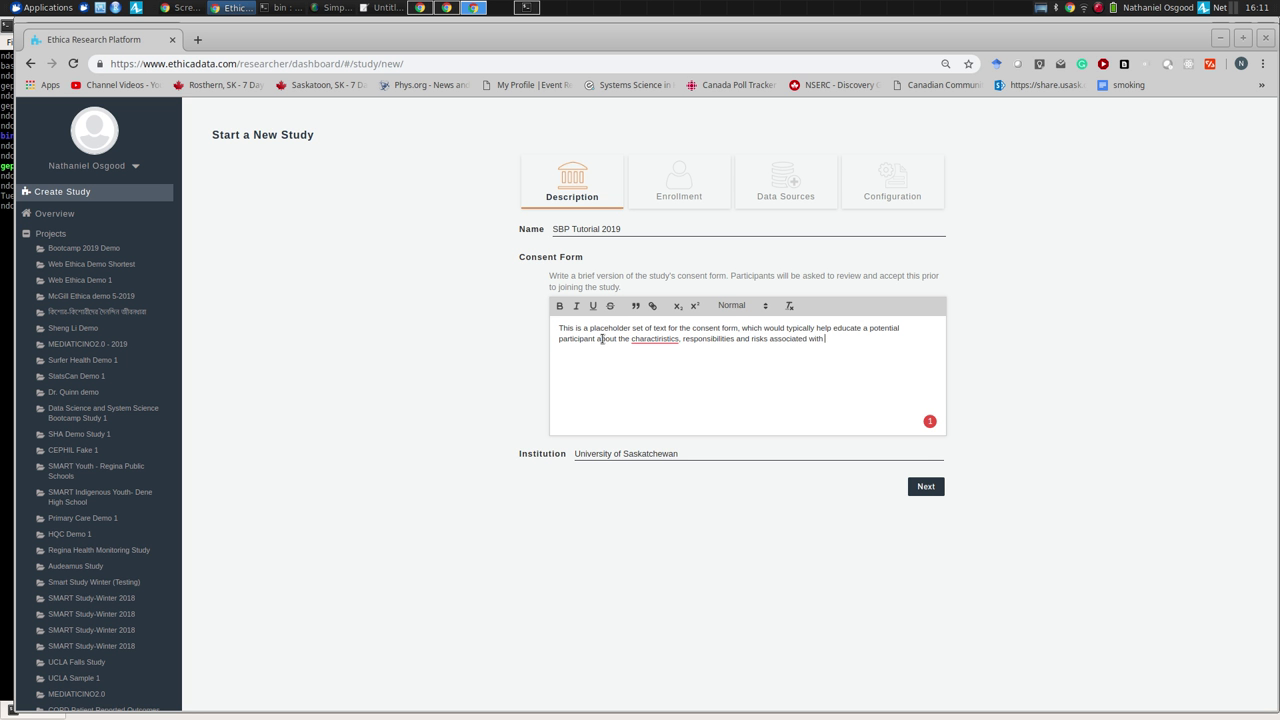
{"action": "type", "text": " study."}
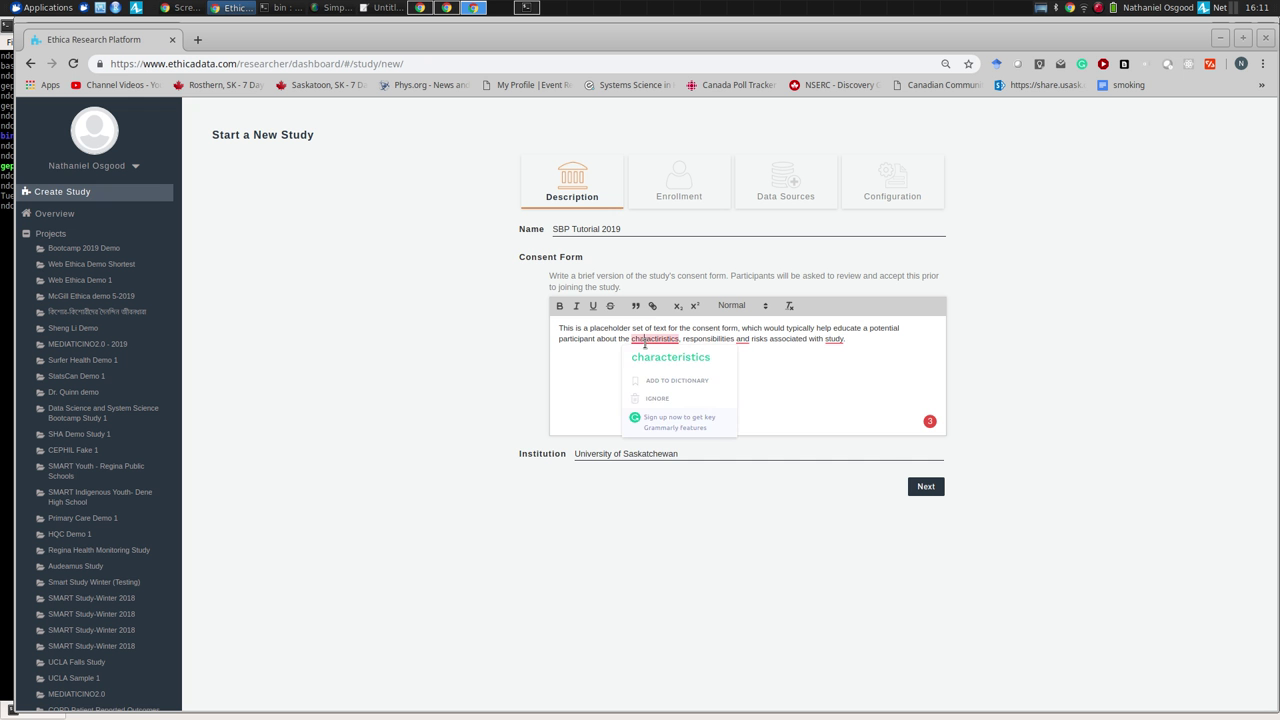
{"action": "left_click", "coordinate": [660, 358]}
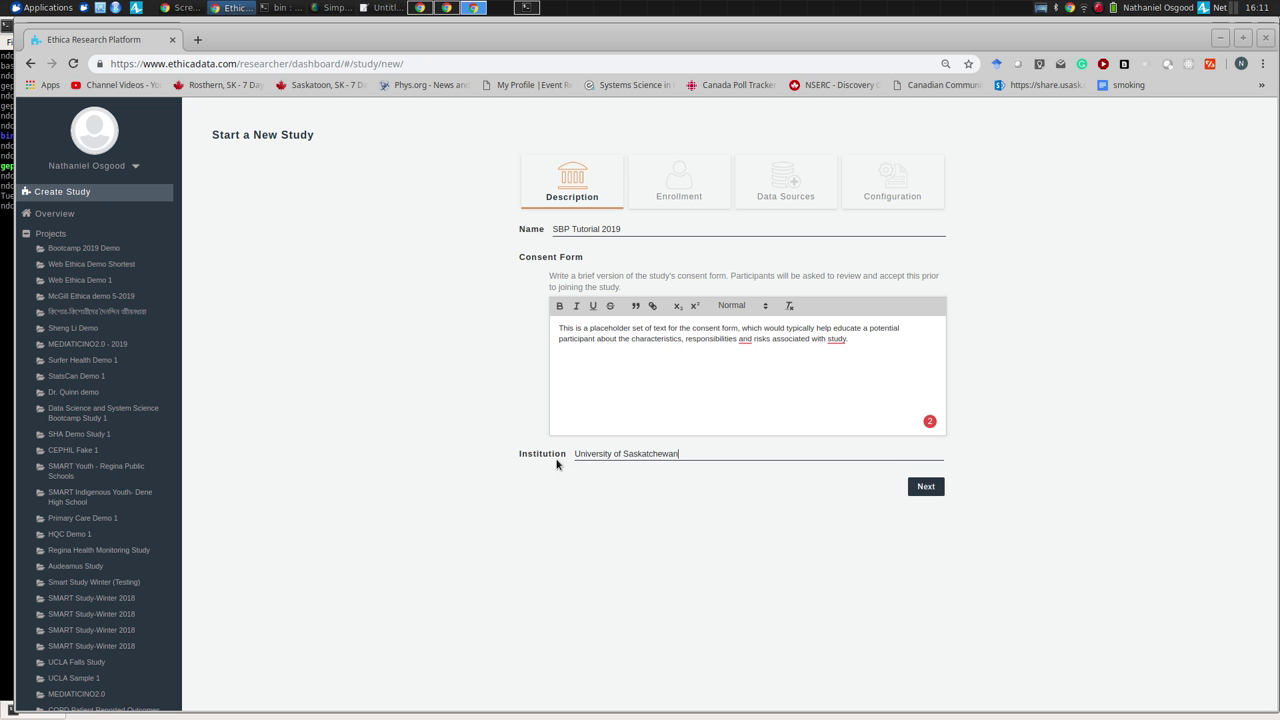
{"action": "left_click", "coordinate": [924, 488]}
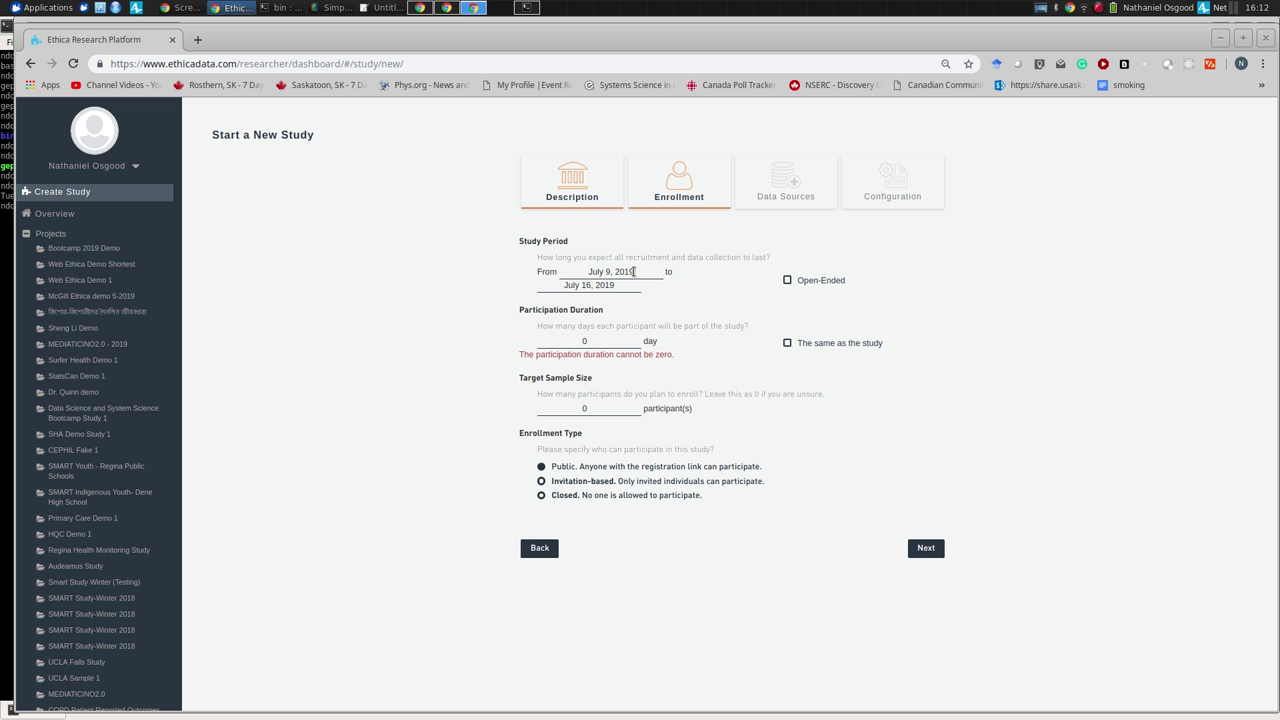
Step: Try the Open-Ended study period and the option that makes the participation duration the same as the study
{"action": "left_click", "coordinate": [787, 281]}
{"action": "left_click", "coordinate": [787, 281]}
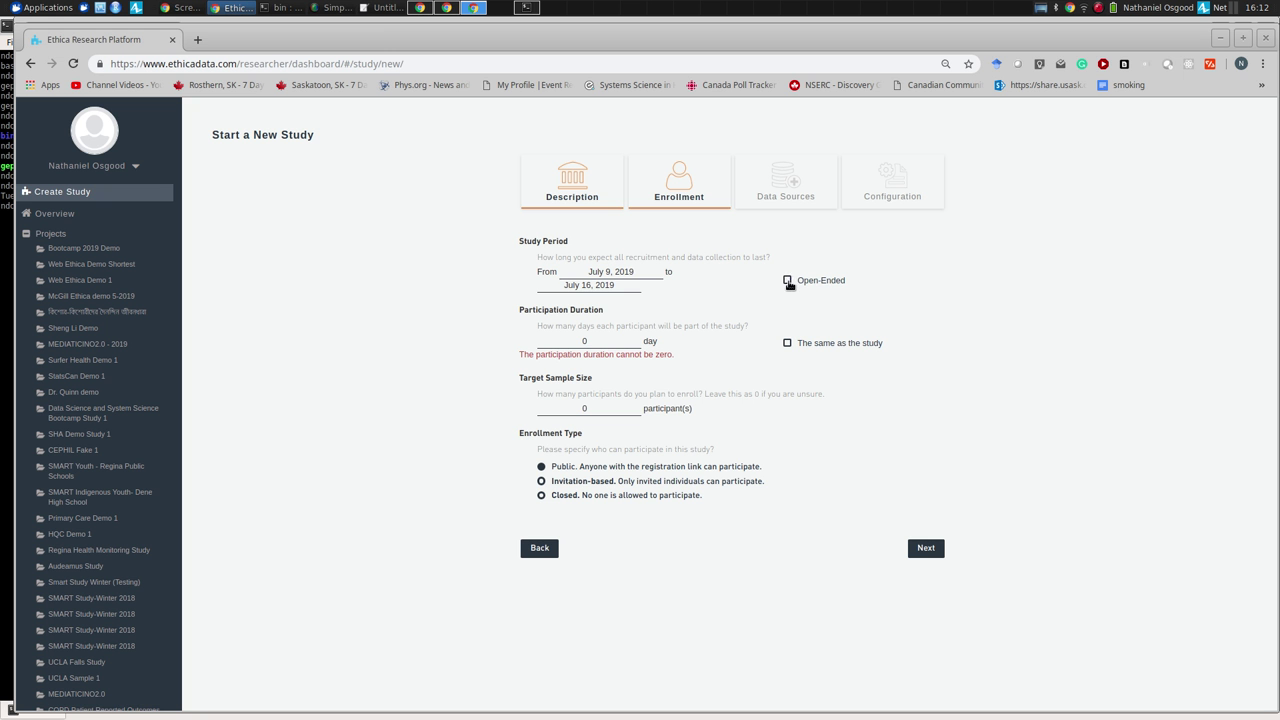
{"action": "left_click", "coordinate": [629, 340]}
{"action": "left_click", "coordinate": [788, 344]}
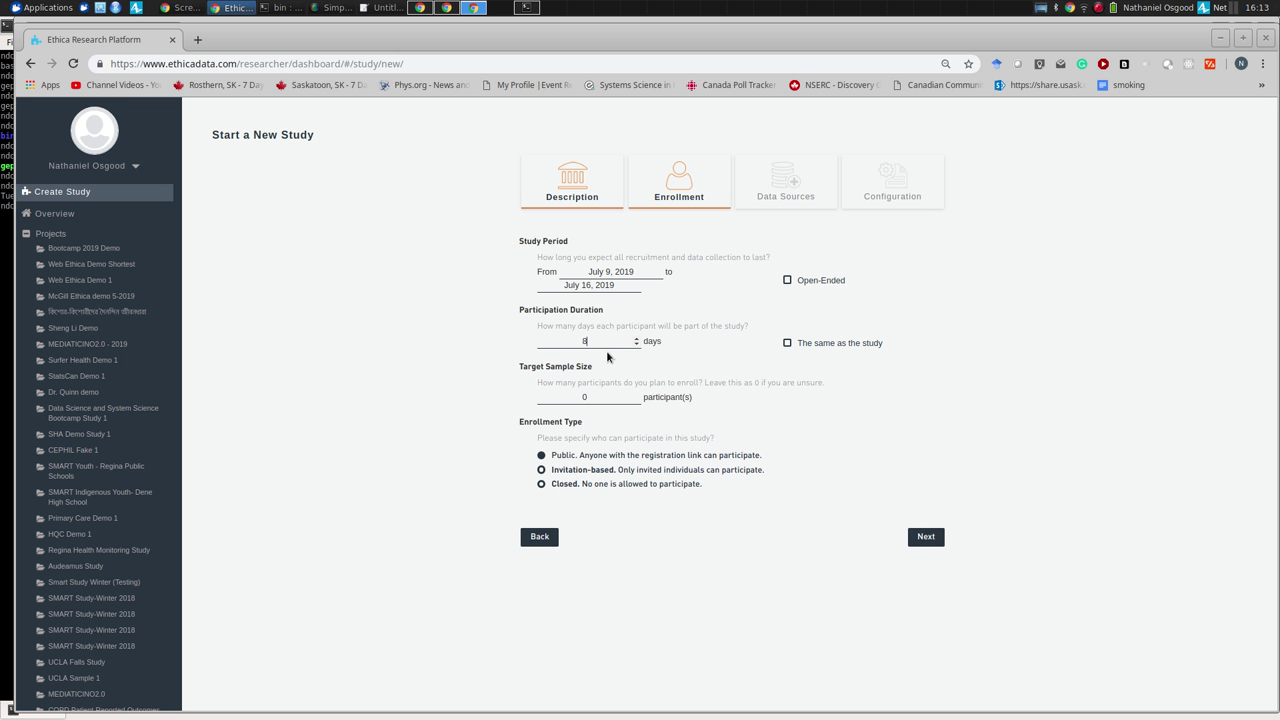
Step: Set the participation duration to 3 days and the target sample size to 10 participants, and continue to Data Sources
{"action": "double_click", "coordinate": [571, 342]}
{"action": "type", "text": "3"}
{"action": "left_click", "coordinate": [582, 399]}
{"action": "type", "text": "10"}
{"action": "left_click", "coordinate": [926, 538]}
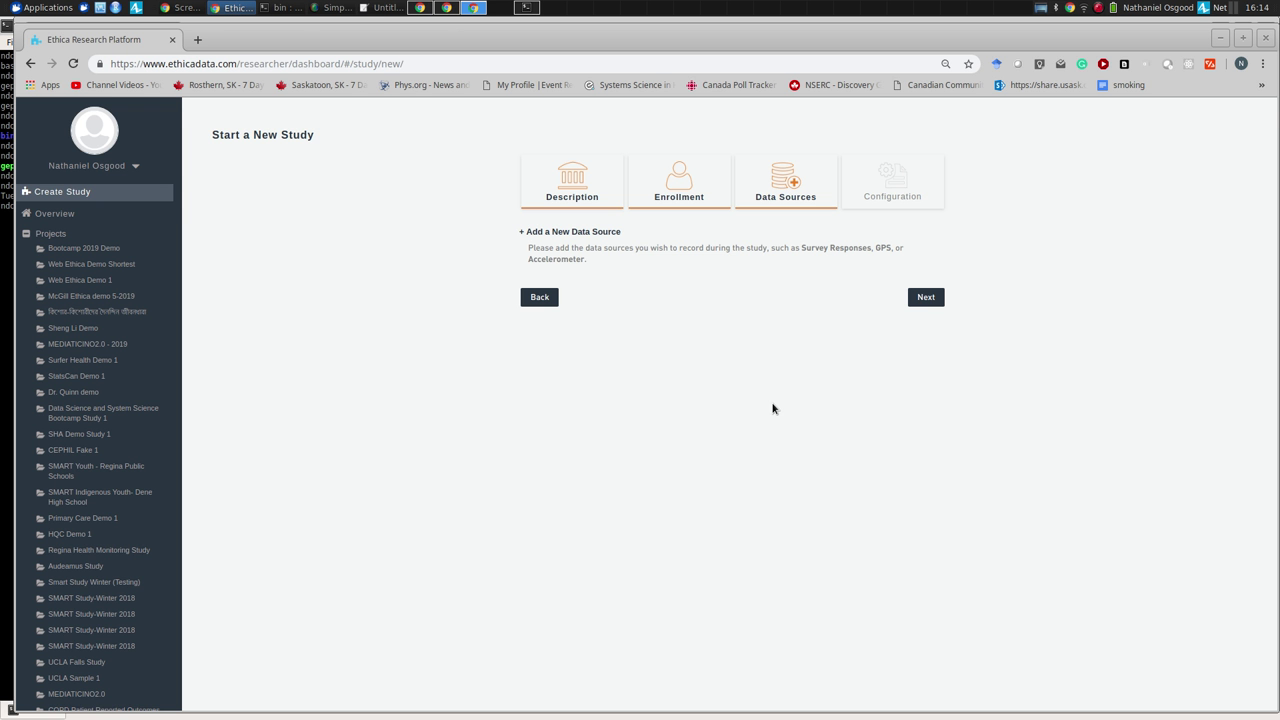
Step: Switch to the introductory slides and look over the Data Sources slide
{"action": "key", "text": "alt+Tab"}
{"action": "scroll", "coordinate": [772, 404], "scroll_direction": "down", "scroll_amount": 1}
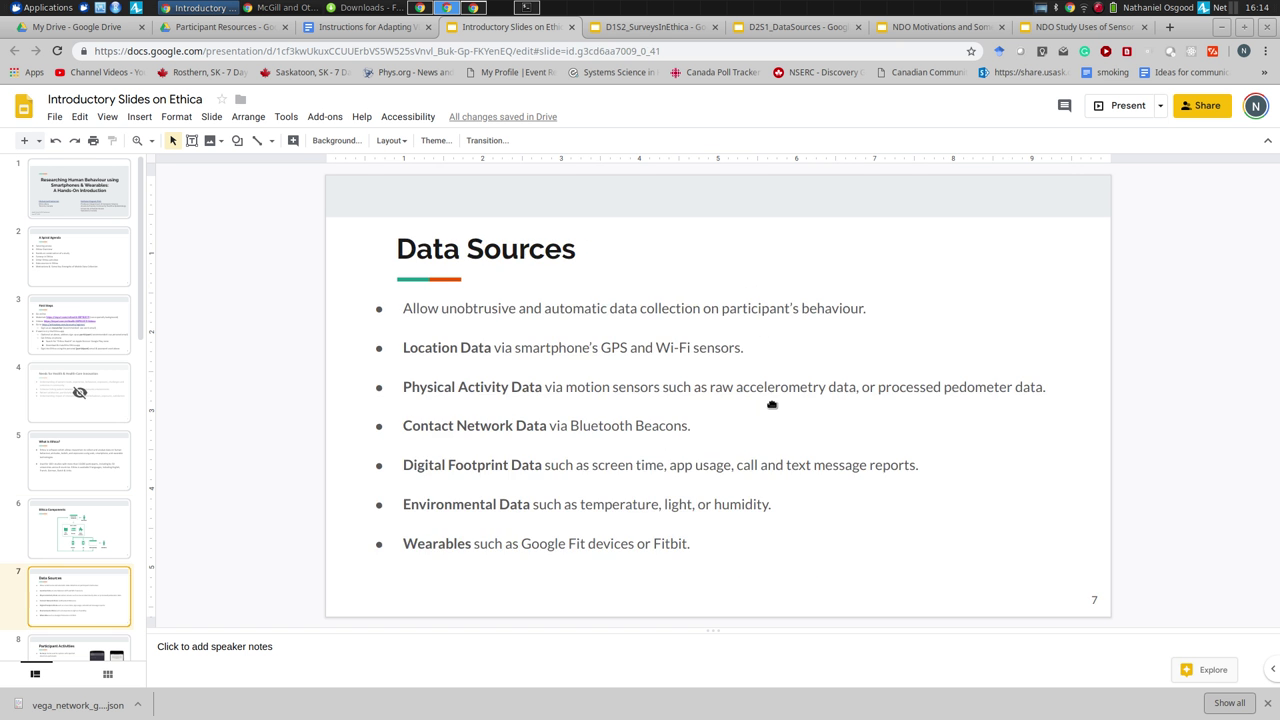
{"action": "scroll", "coordinate": [772, 404], "scroll_direction": "up", "scroll_amount": 4}
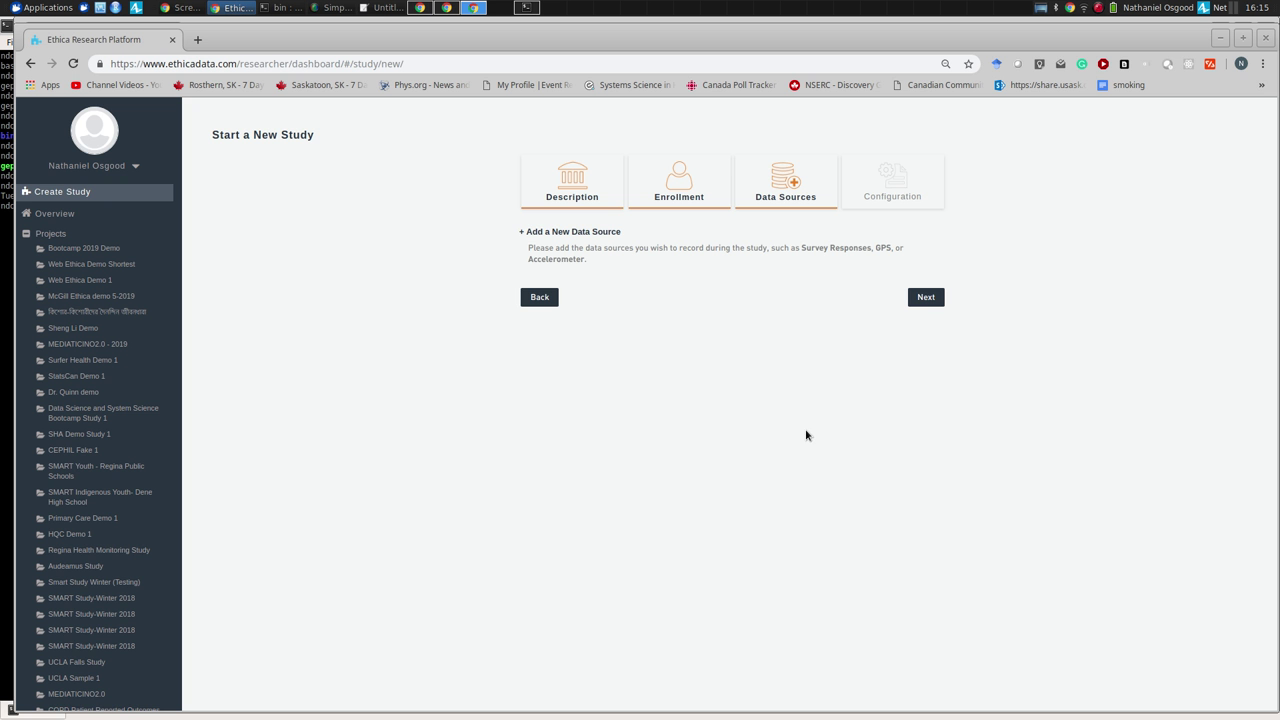
Step: Go back to the new study's Enrollment settings in Ethica to review them, and return to Data Sources
{"action": "left_click", "coordinate": [539, 299]}
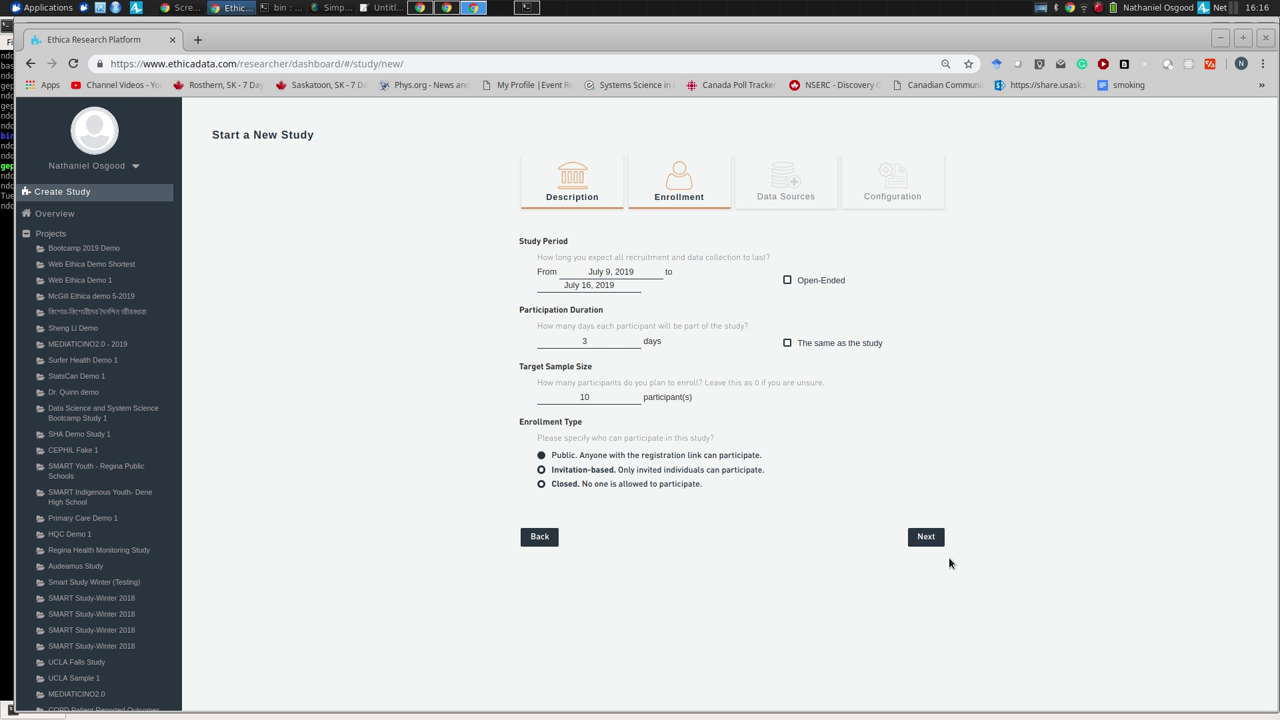
{"action": "left_click", "coordinate": [924, 537]}
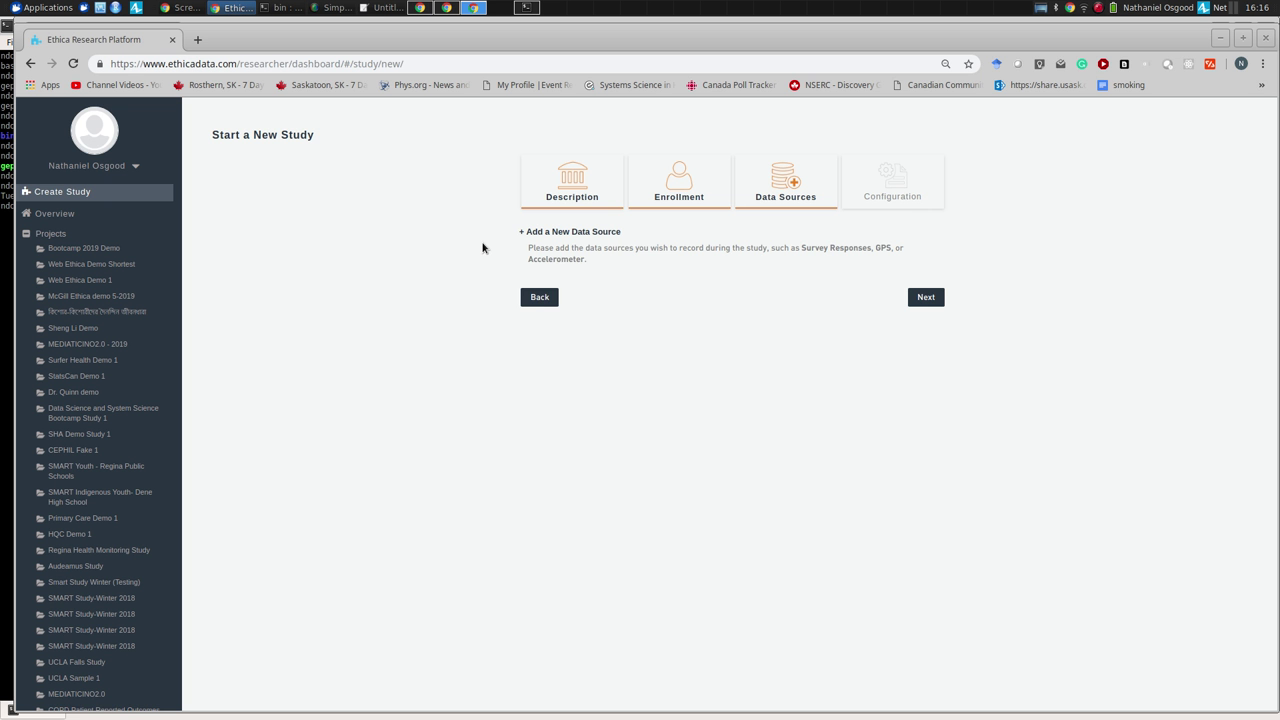
{"action": "left_click", "coordinate": [531, 300]}
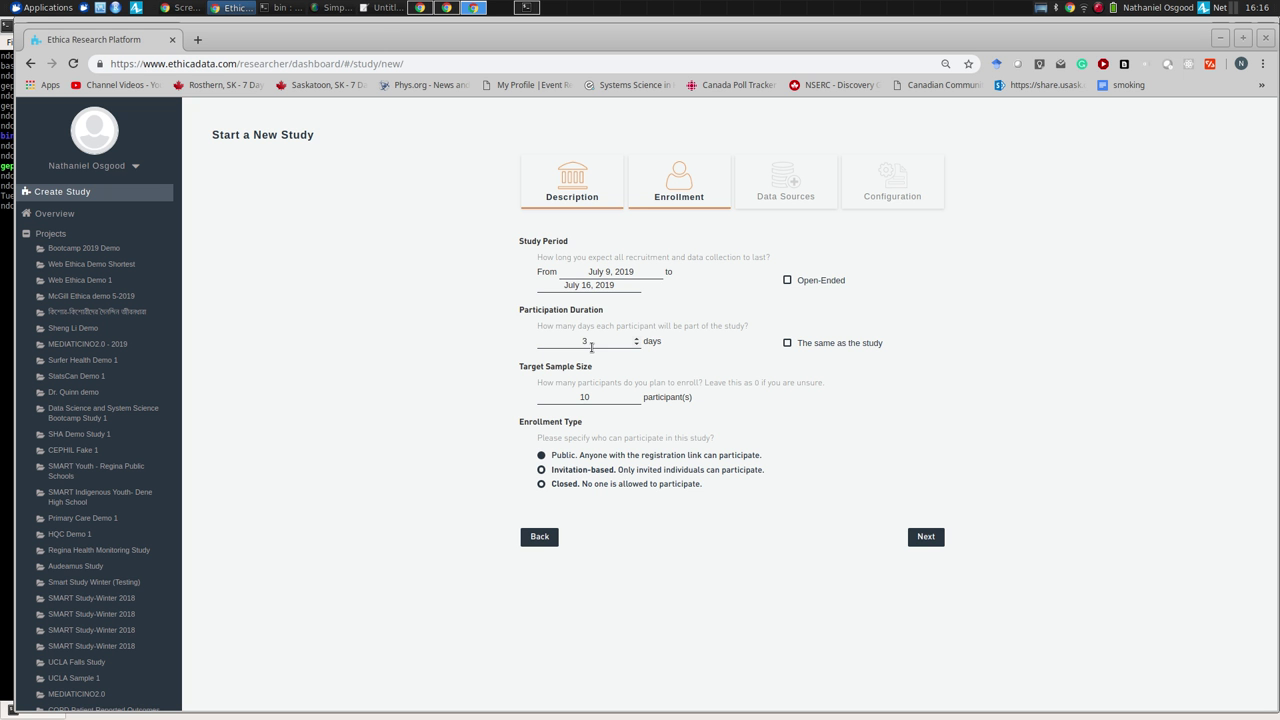
{"action": "left_click", "coordinate": [926, 537]}
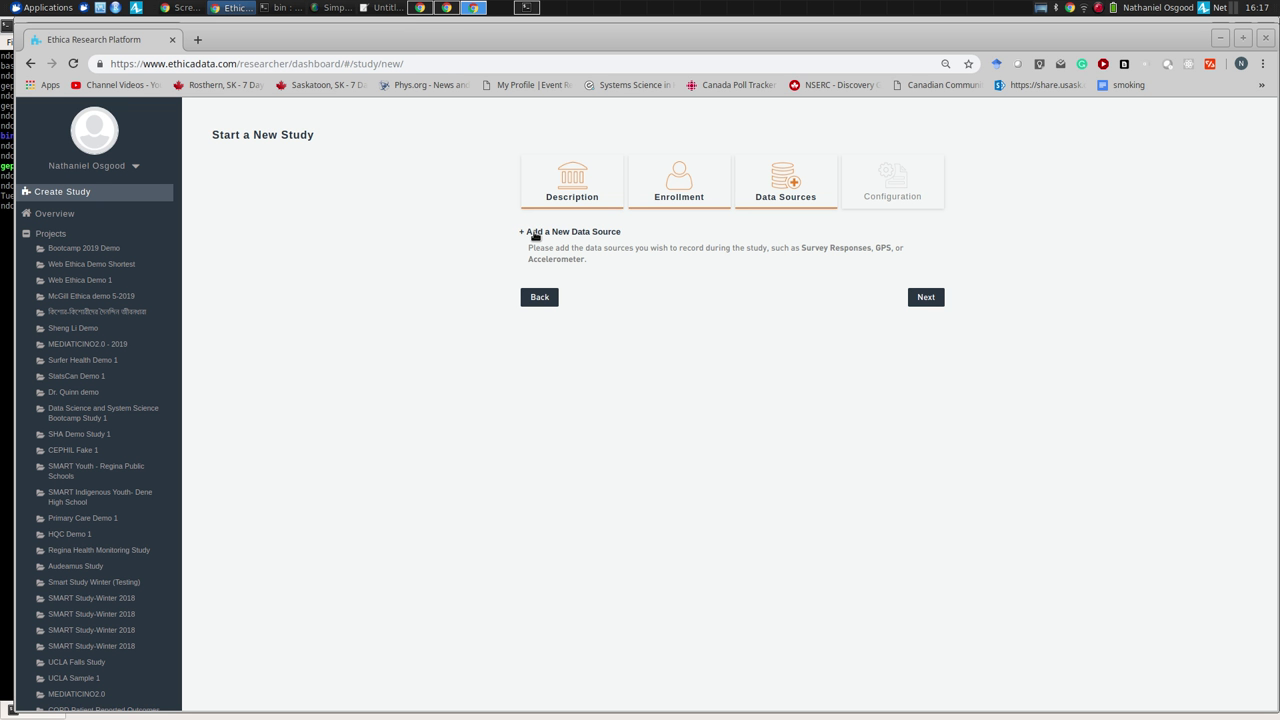
Step: Switch to the introductory slides and present the Data Sources slide in full screen
{"action": "key", "text": "alt+Tab"}
{"action": "scroll", "coordinate": [533, 233], "scroll_direction": "down", "scroll_amount": 4}
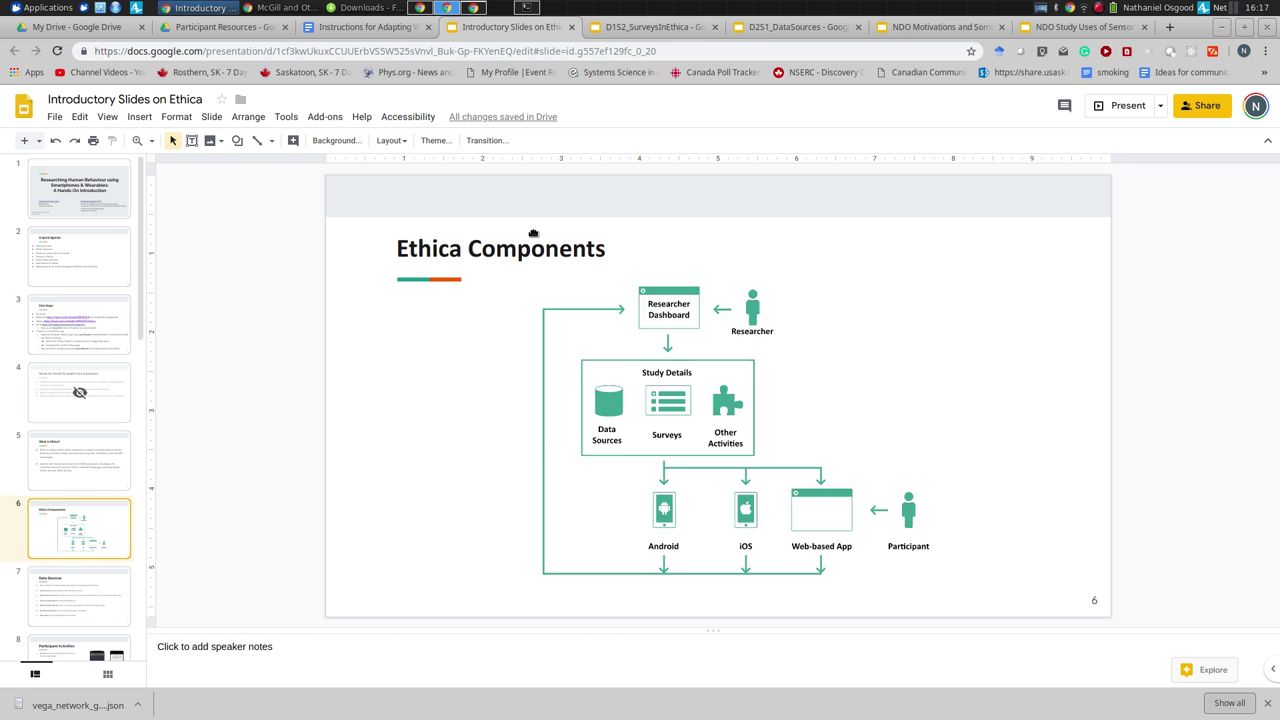
{"action": "left_click", "coordinate": [1126, 105]}
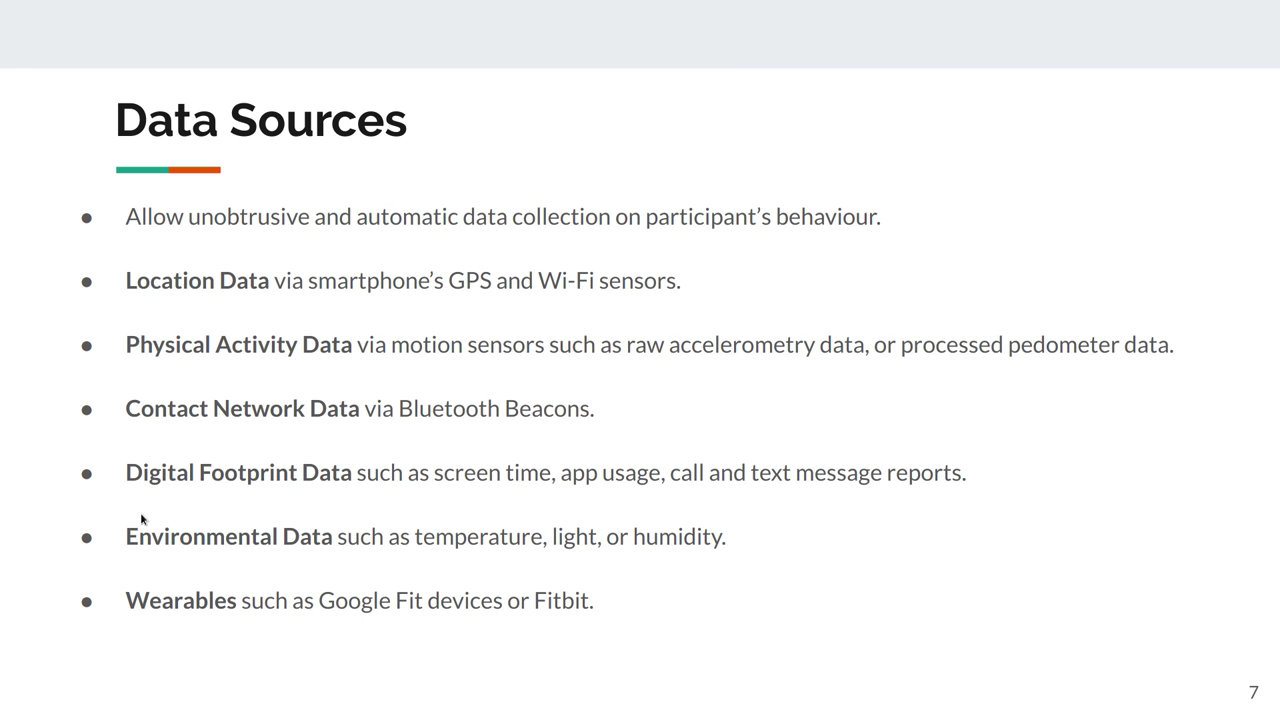
{"action": "key", "text": "Escape"}
Step: Return to the Ethica study setup and add GPS as a mandatory data source
{"action": "key", "text": "alt+Tab"}
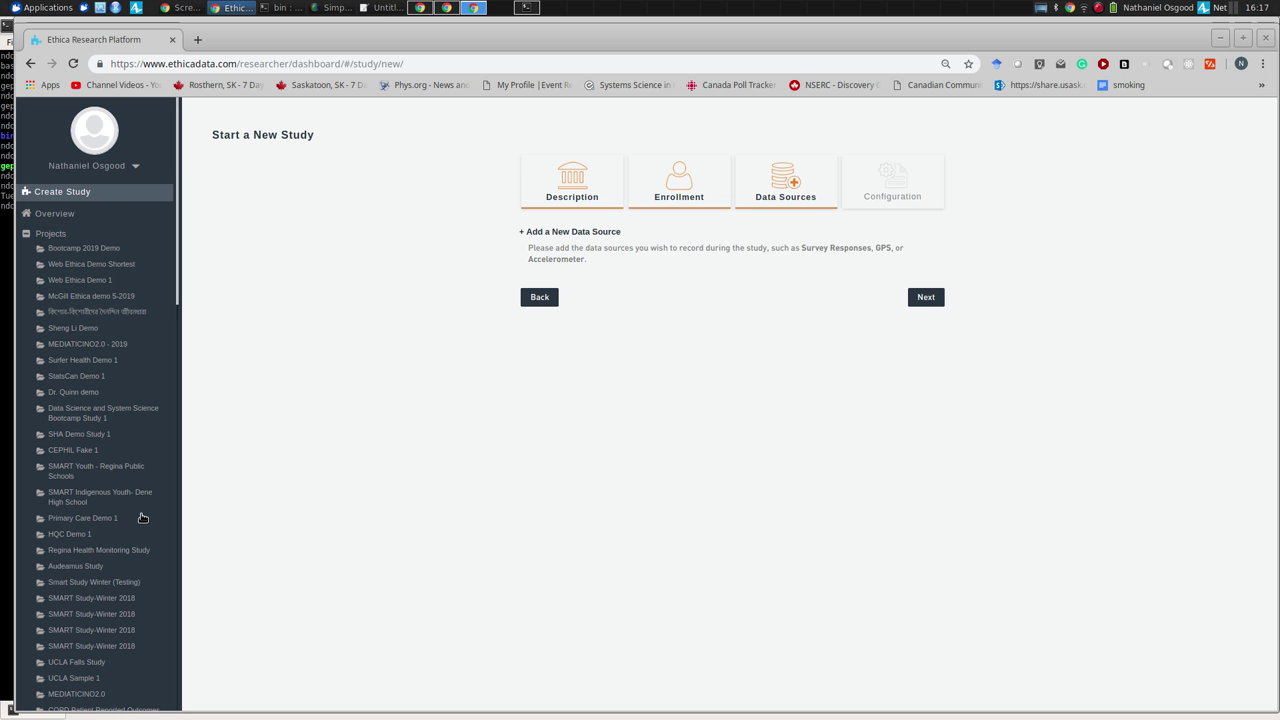
{"action": "left_click", "coordinate": [537, 234]}
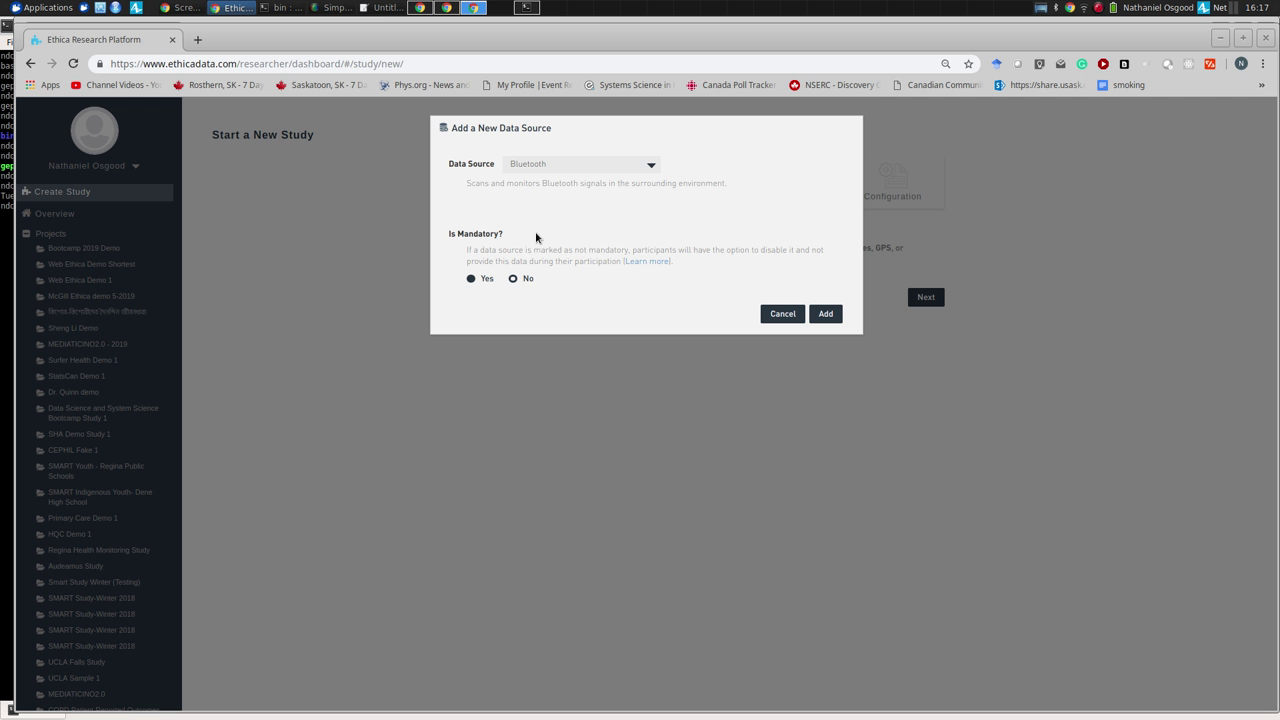
{"action": "left_click", "coordinate": [525, 166]}
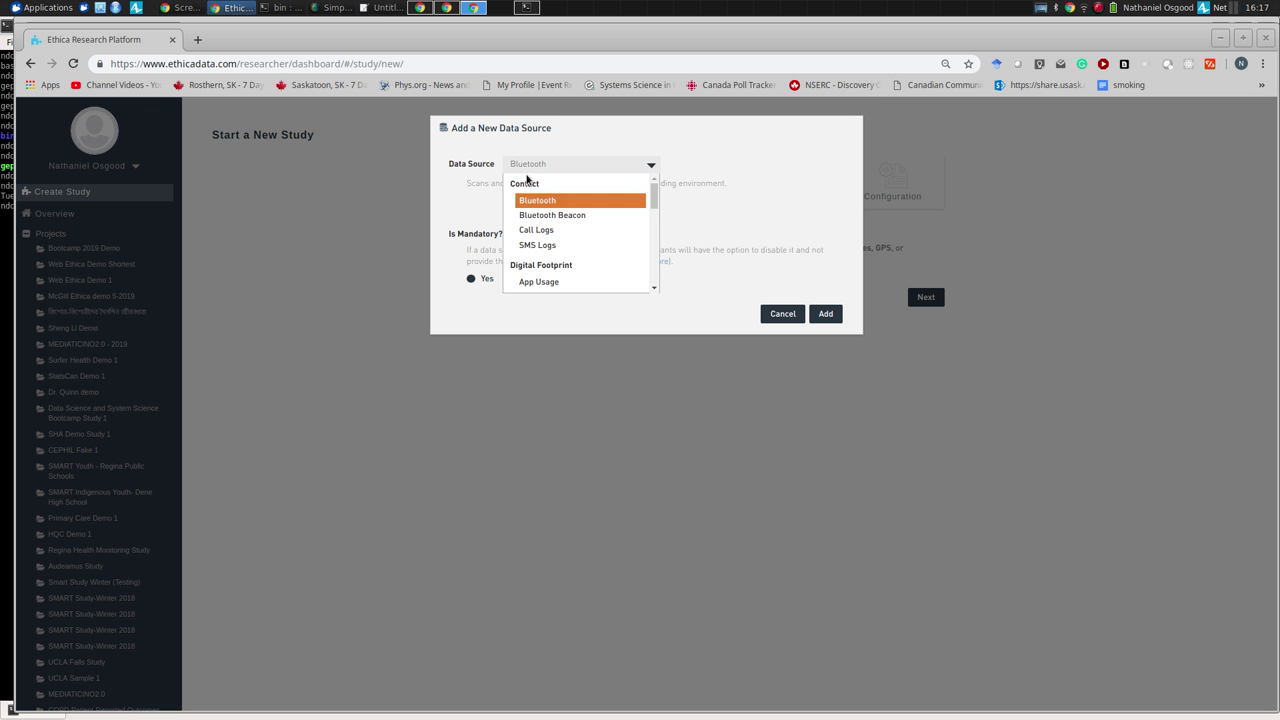
{"action": "left_click_drag", "start_coordinate": [655, 196], "coordinate": [631, 218]}
{"action": "scroll", "coordinate": [630, 217], "scroll_direction": "down", "scroll_amount": 4}
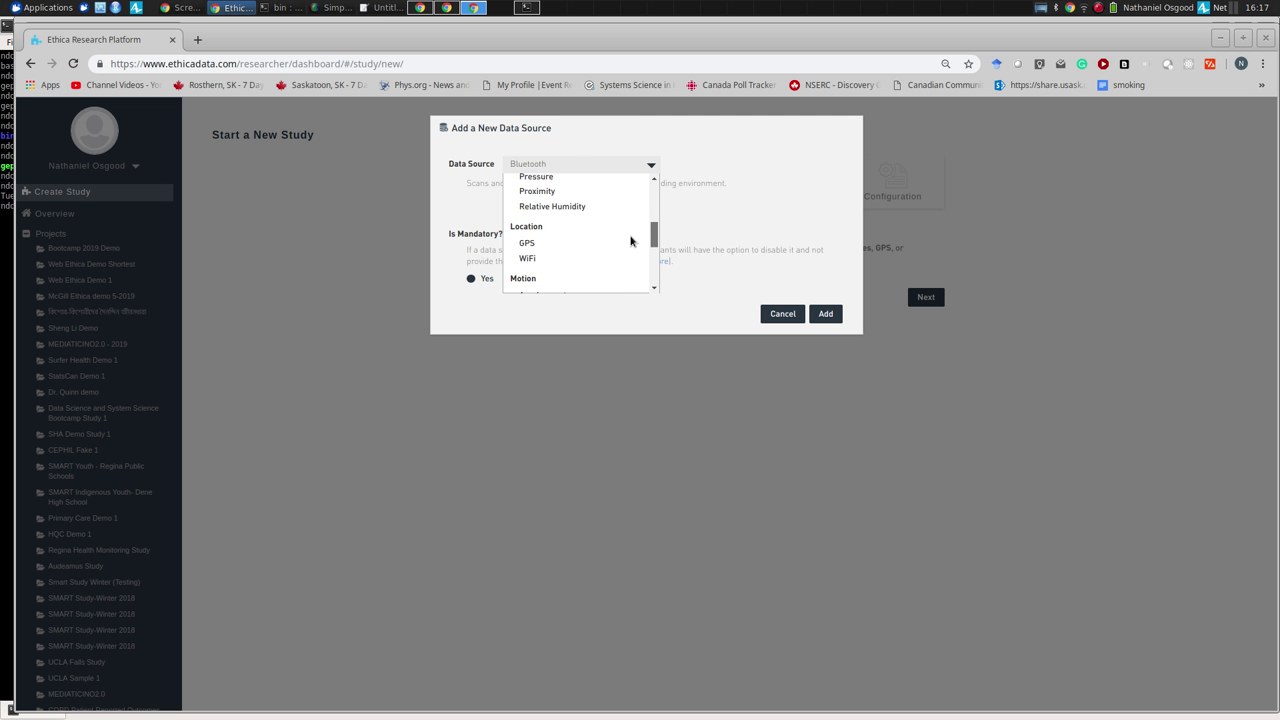
{"action": "left_click", "coordinate": [557, 222]}
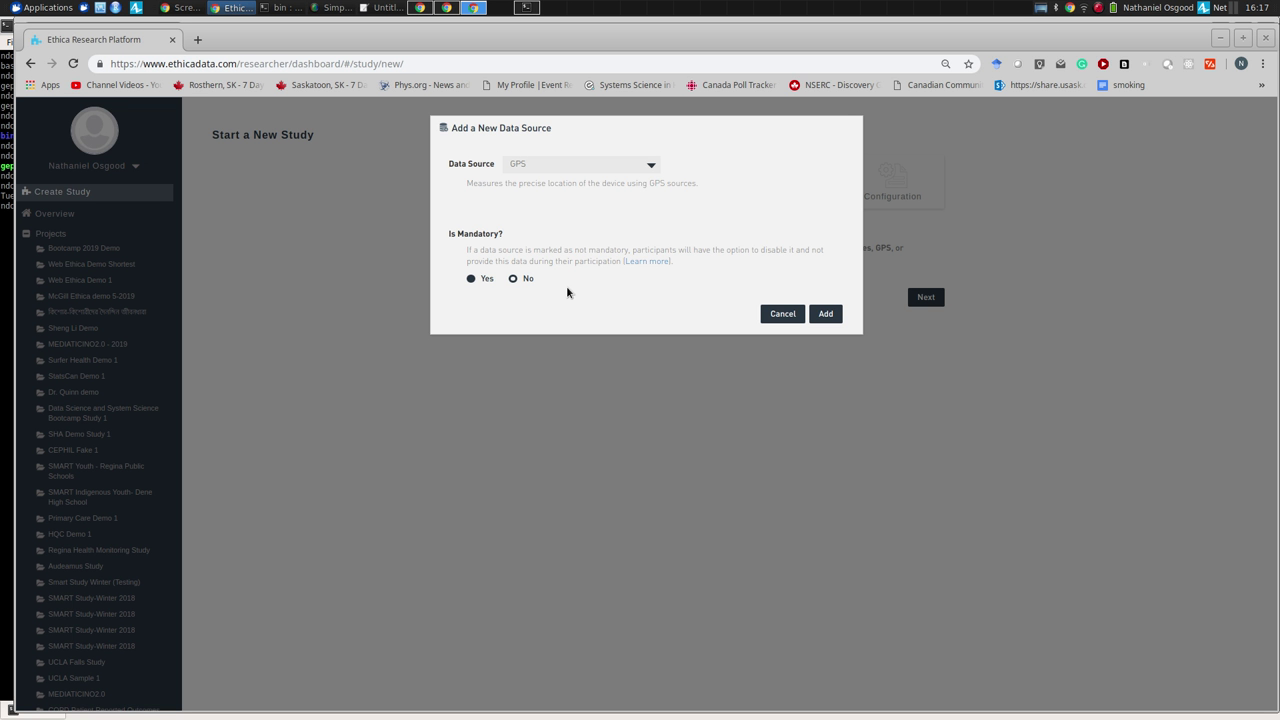
{"action": "left_click", "coordinate": [827, 316]}
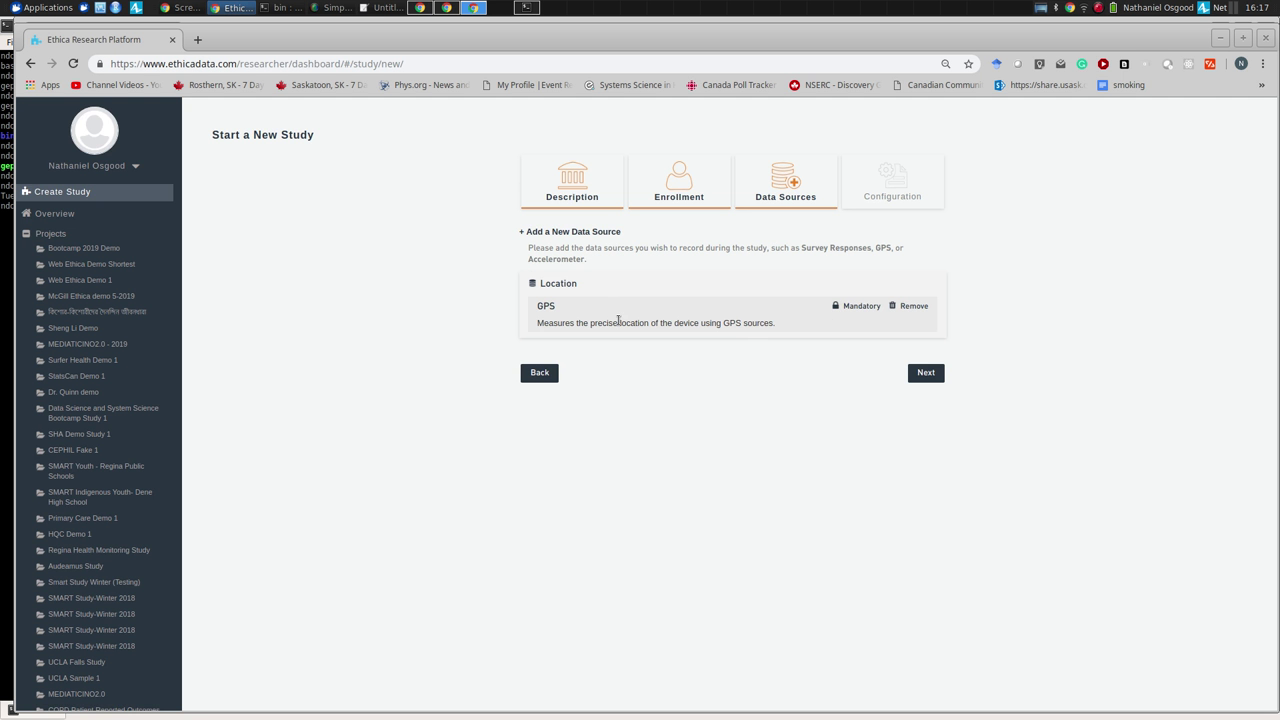
Step: Add Pedometer from the Motion group as an optional data source for the study
{"action": "left_click", "coordinate": [535, 231]}
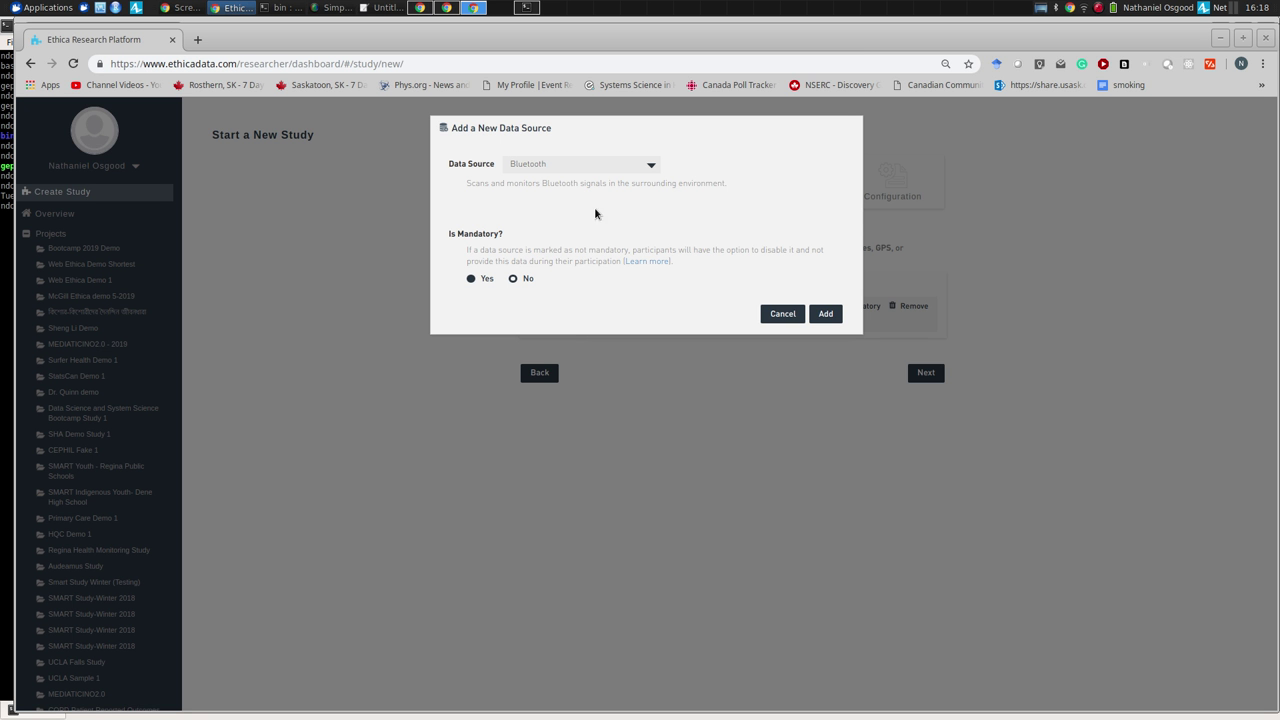
{"action": "left_click", "coordinate": [586, 168]}
{"action": "left_click", "coordinate": [590, 168]}
{"action": "left_click", "coordinate": [651, 165]}
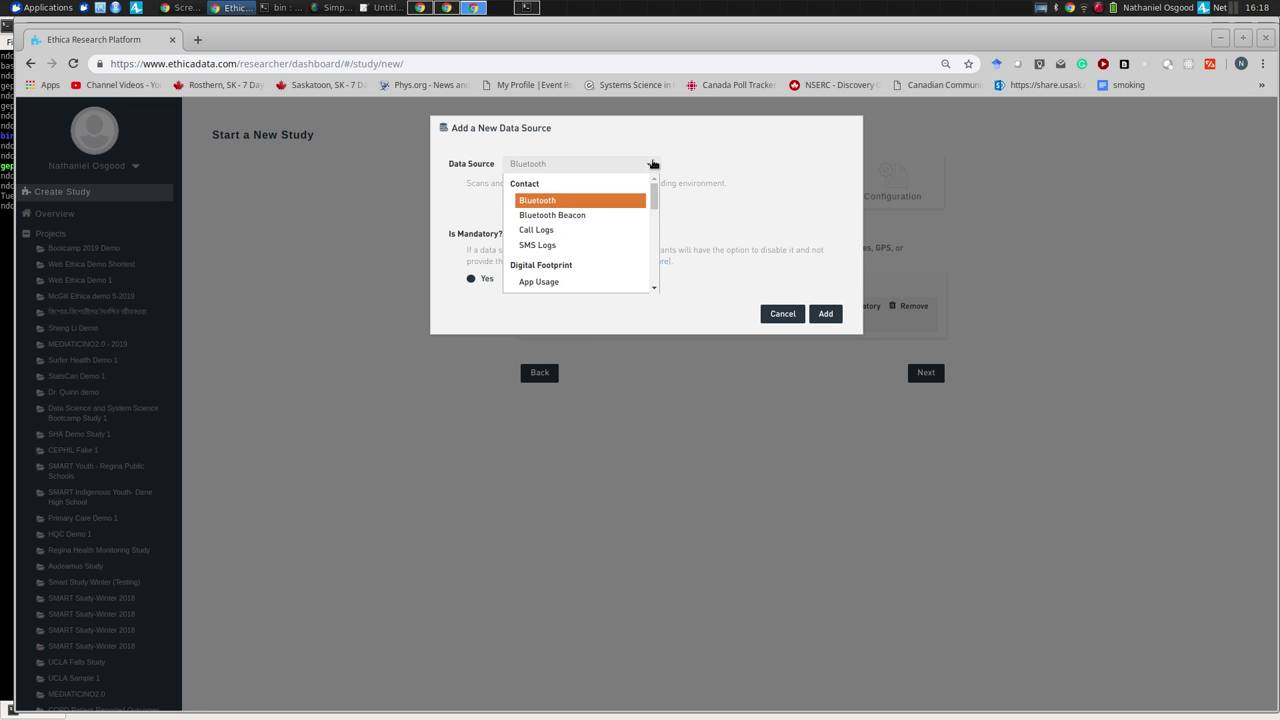
{"action": "scroll", "coordinate": [655, 193], "scroll_direction": "down", "scroll_amount": 1}
{"action": "scroll", "coordinate": [655, 193], "scroll_direction": "down", "scroll_amount": 3}
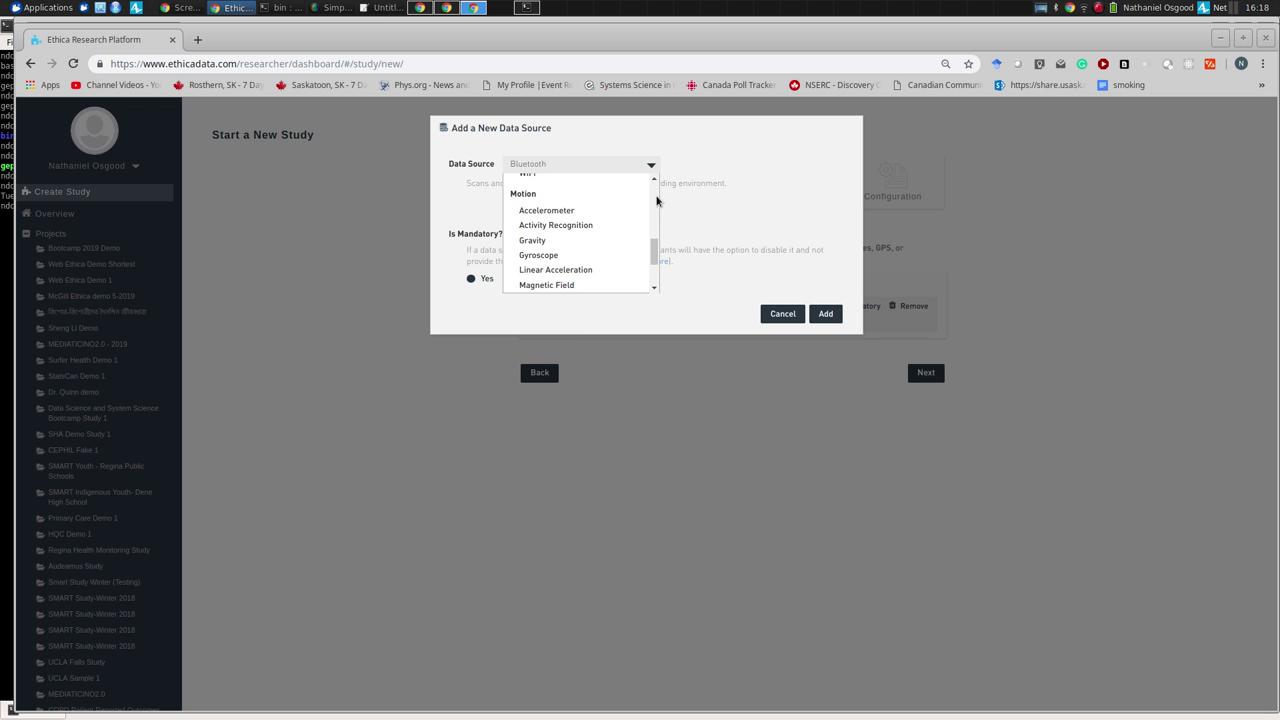
{"action": "scroll", "coordinate": [657, 206], "scroll_direction": "up", "scroll_amount": 1}
{"action": "left_click_drag", "start_coordinate": [654, 223], "coordinate": [634, 256]}
{"action": "scroll", "coordinate": [634, 256], "scroll_direction": "down", "scroll_amount": 1}
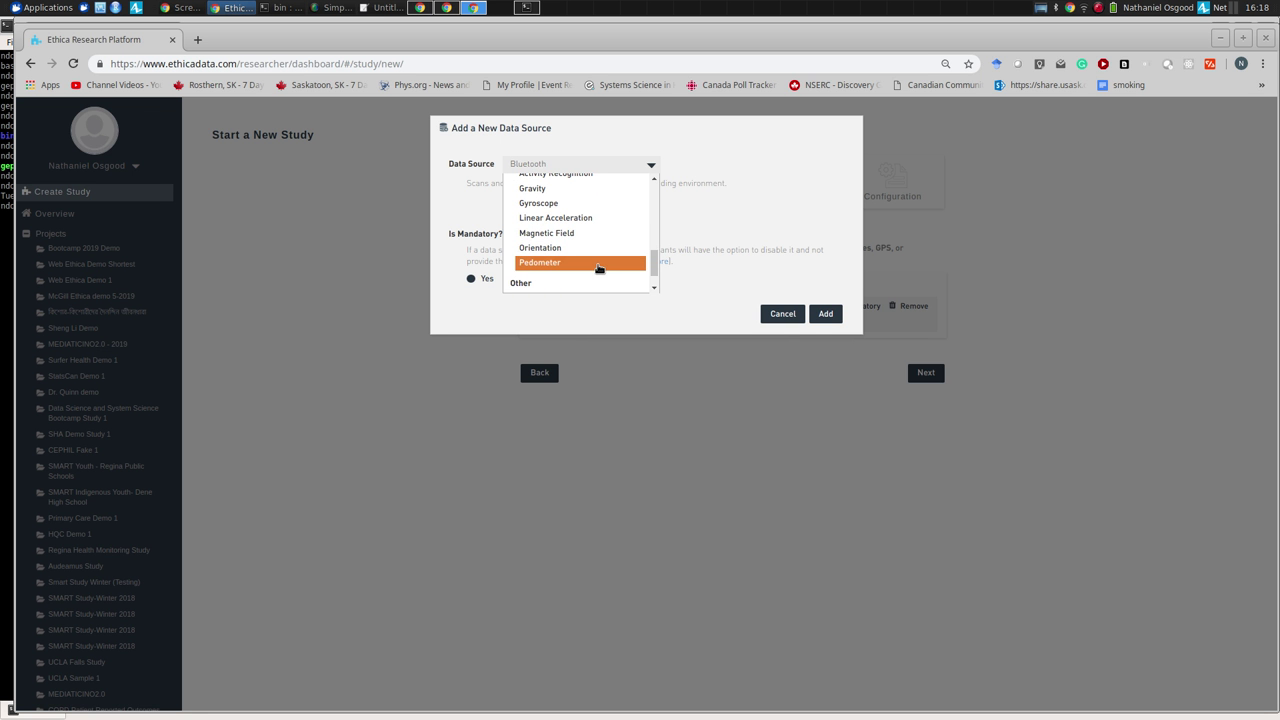
{"action": "left_click", "coordinate": [598, 264]}
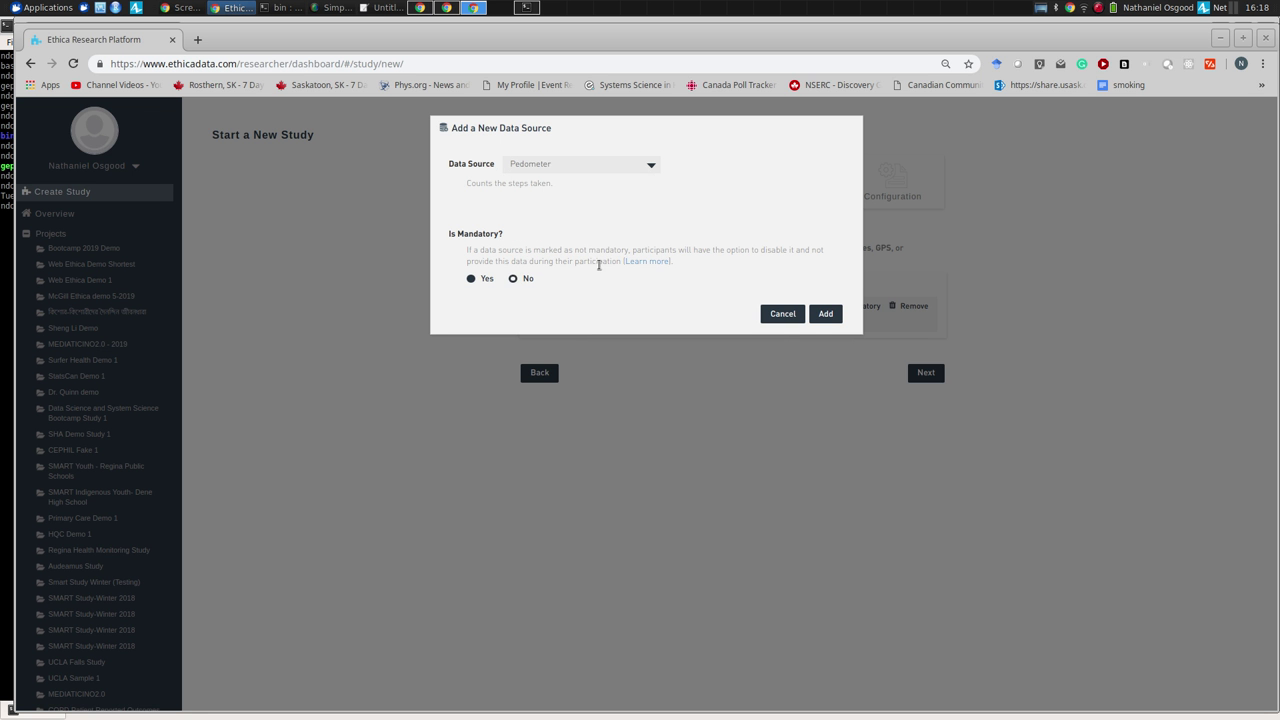
{"action": "left_click", "coordinate": [595, 170]}
{"action": "left_click", "coordinate": [690, 178]}
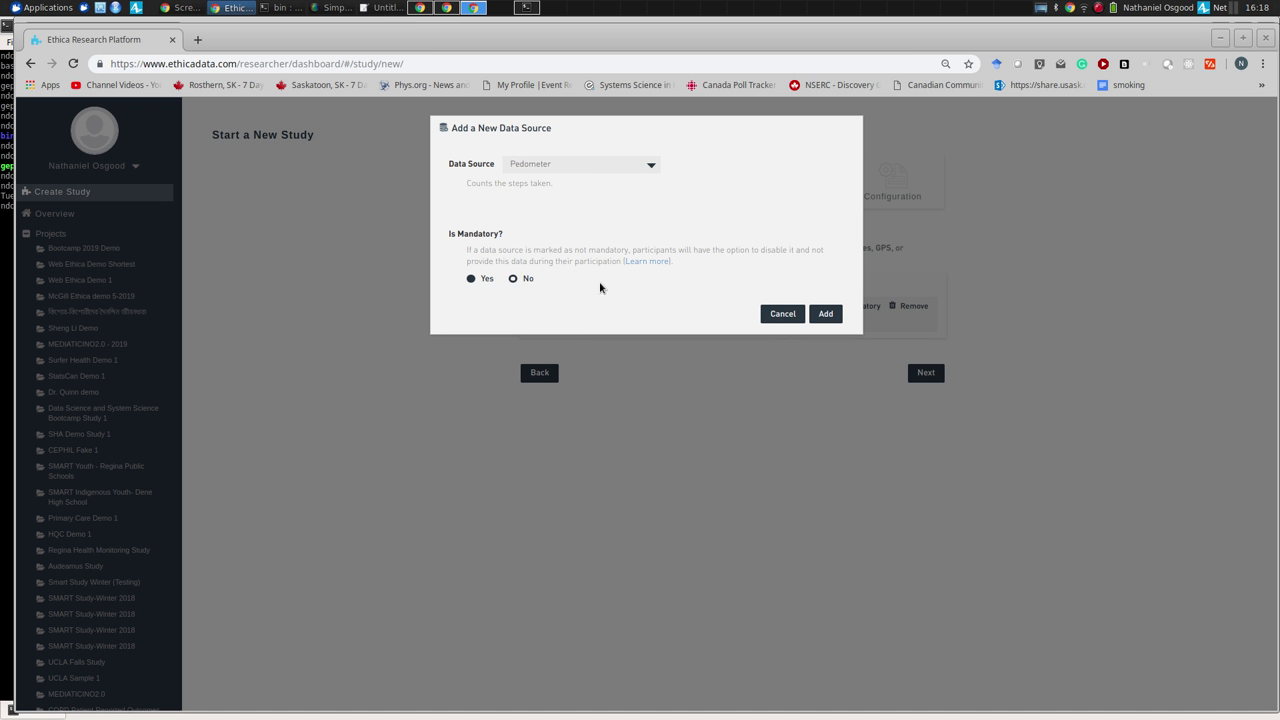
{"action": "left_click", "coordinate": [520, 279]}
{"action": "left_click", "coordinate": [826, 314]}
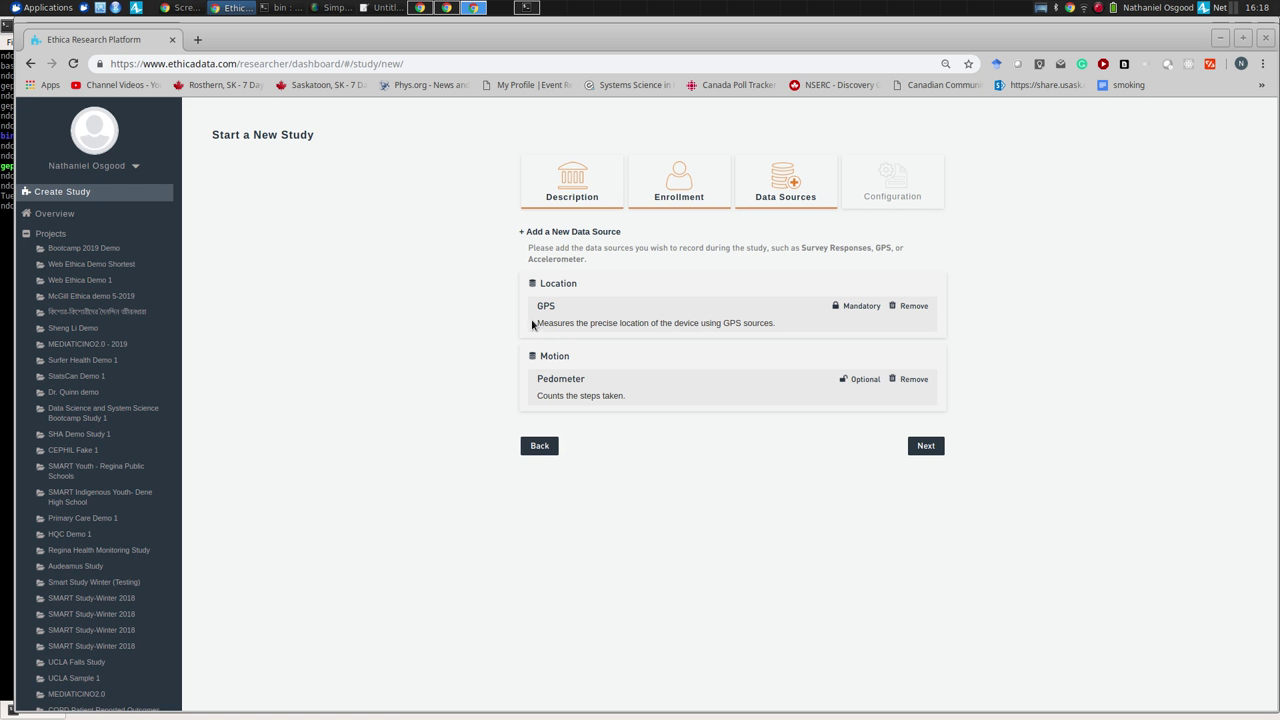
Step: Add Survey Responses as a mandatory data source
{"action": "left_click", "coordinate": [559, 231]}
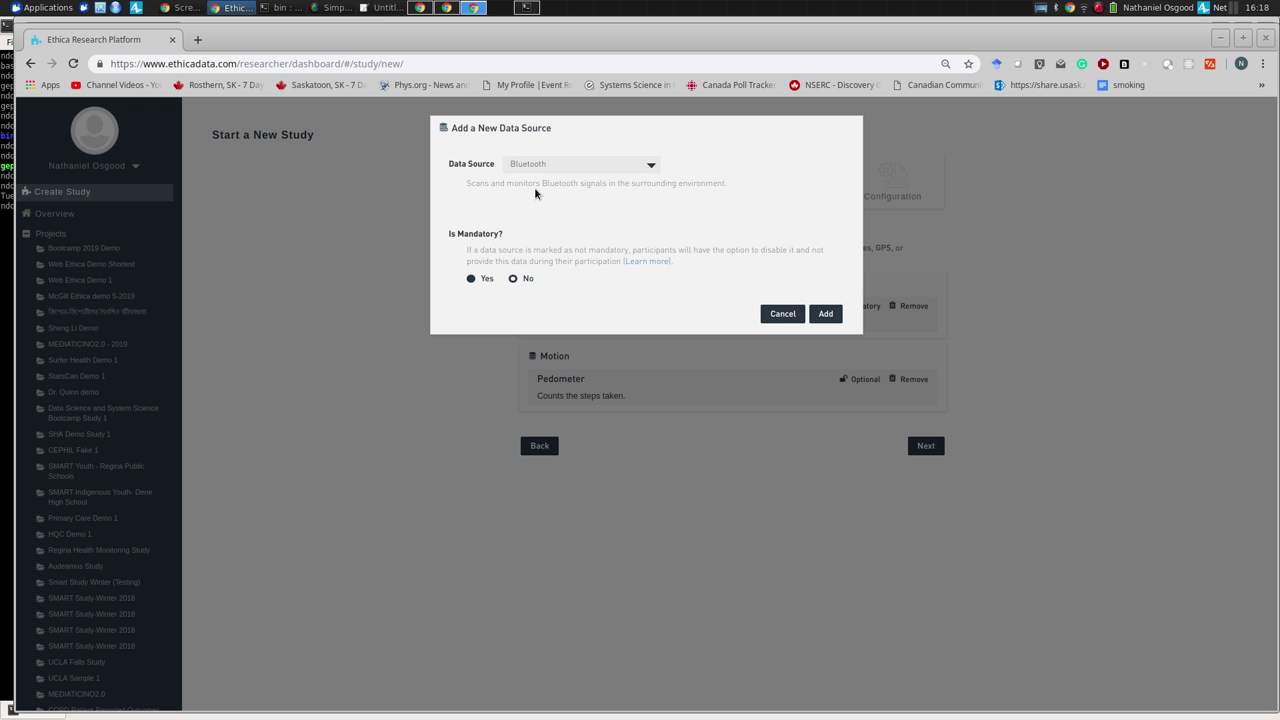
{"action": "left_click", "coordinate": [520, 166]}
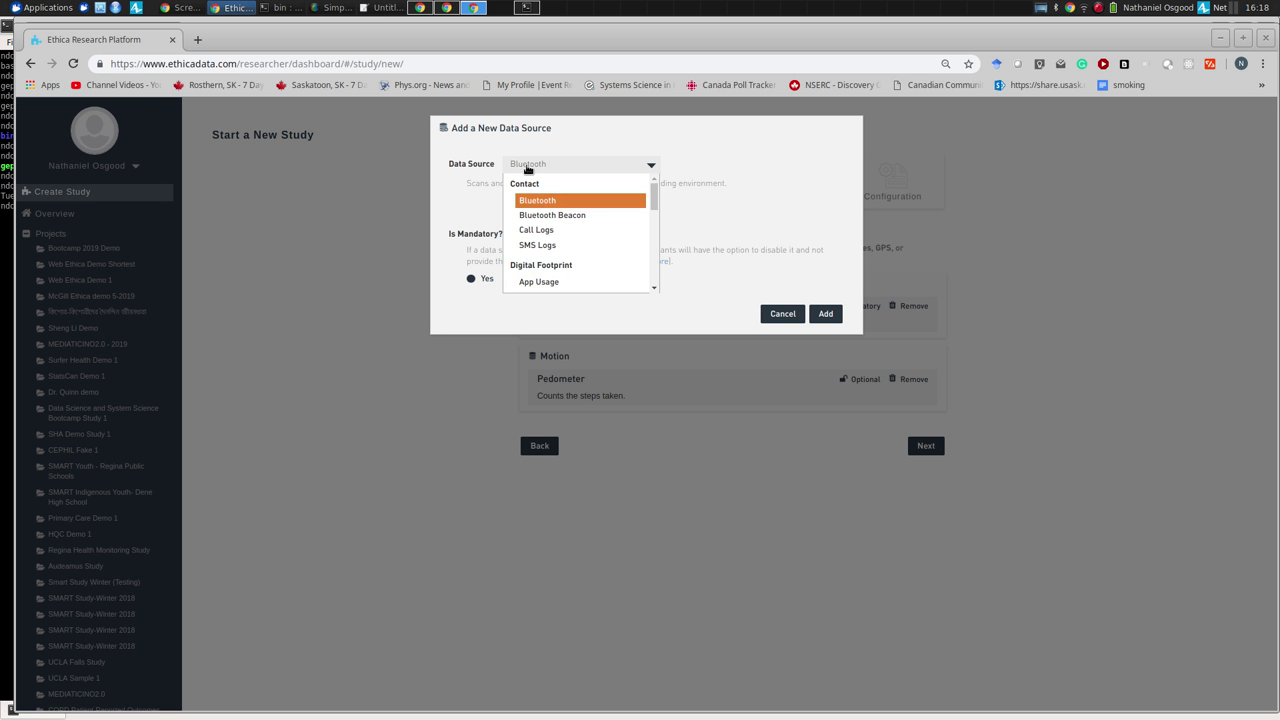
{"action": "left_click_drag", "start_coordinate": [657, 198], "coordinate": [646, 308]}
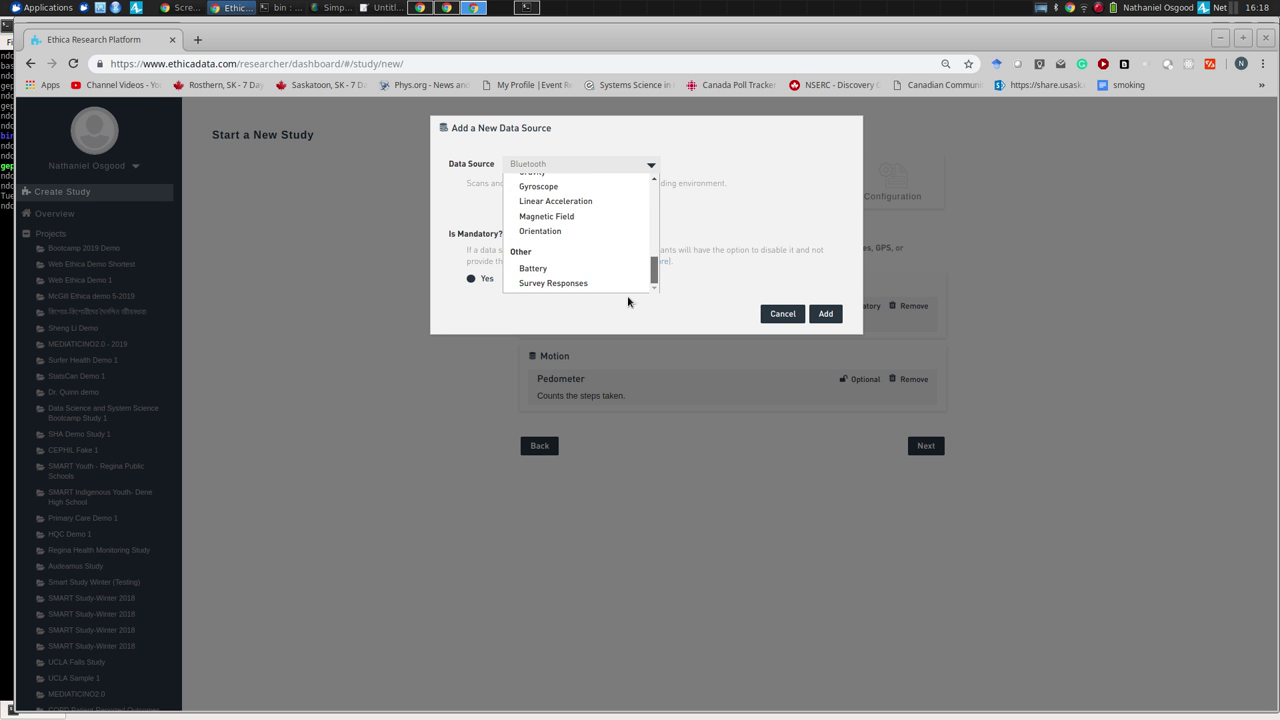
{"action": "left_click", "coordinate": [580, 284]}
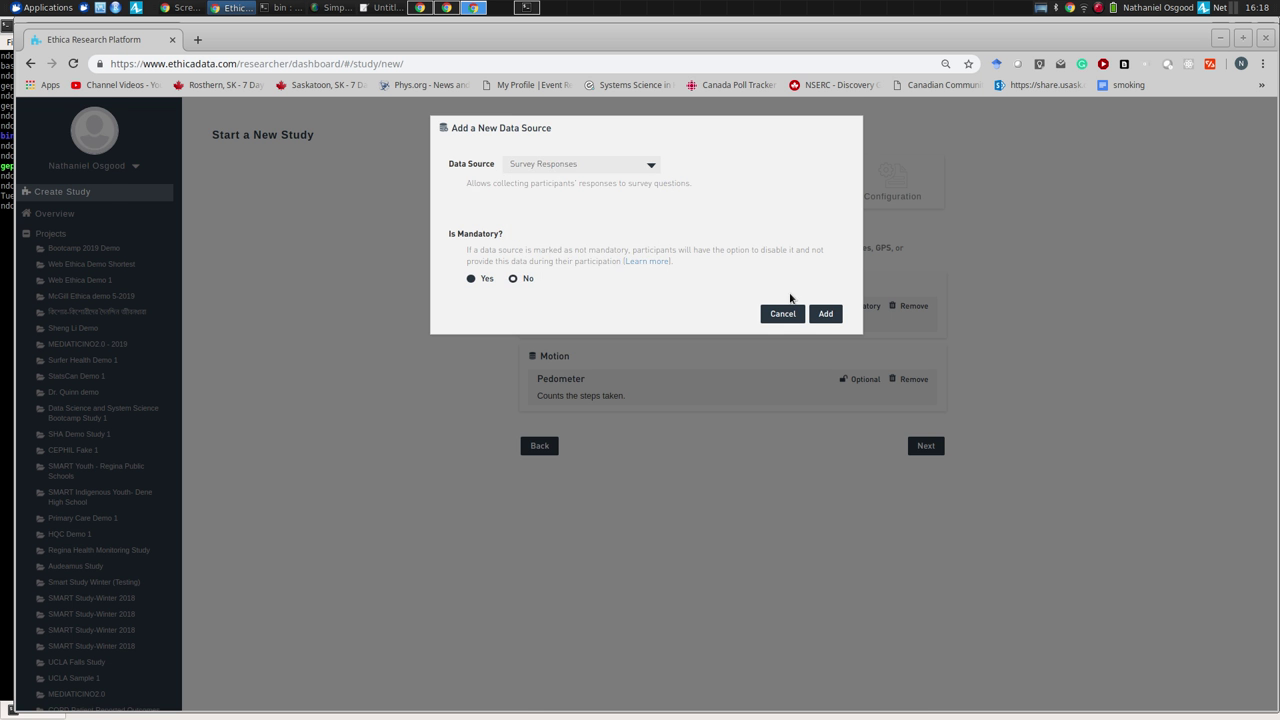
{"action": "left_click", "coordinate": [827, 316]}
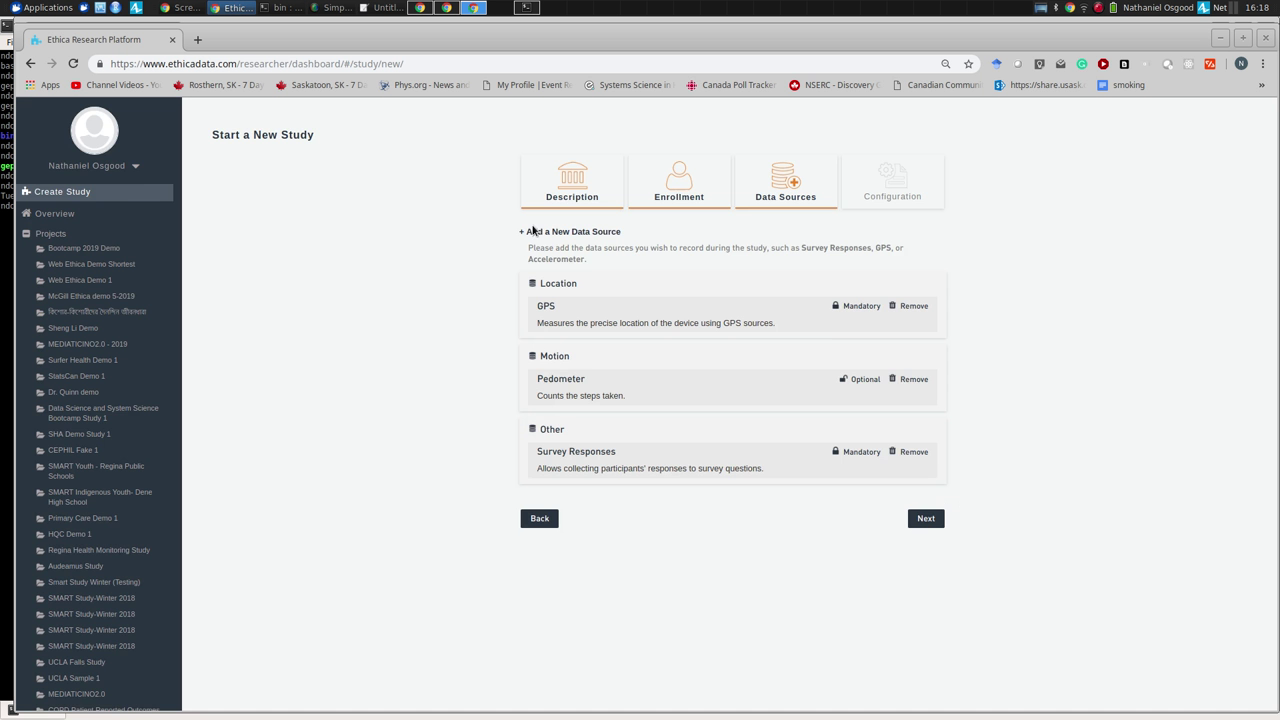
Step: Add Battery as a mandatory data source
{"action": "left_click", "coordinate": [522, 231]}
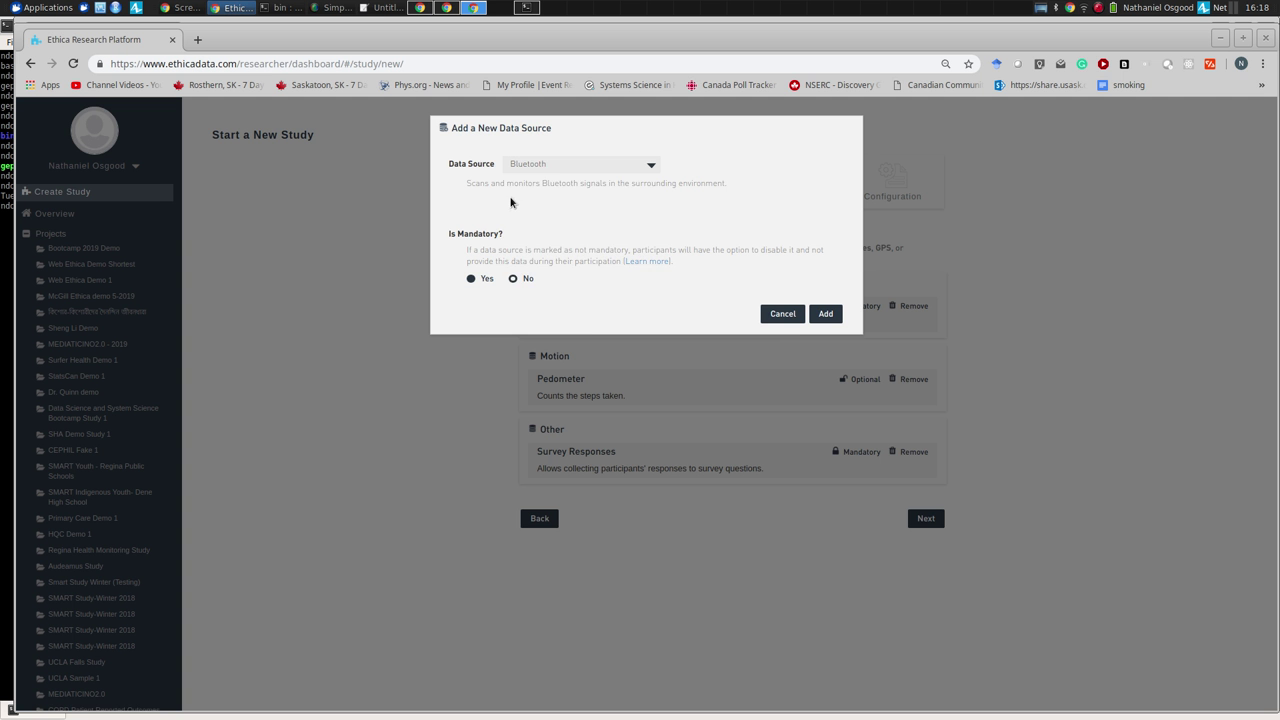
{"action": "left_click", "coordinate": [547, 173]}
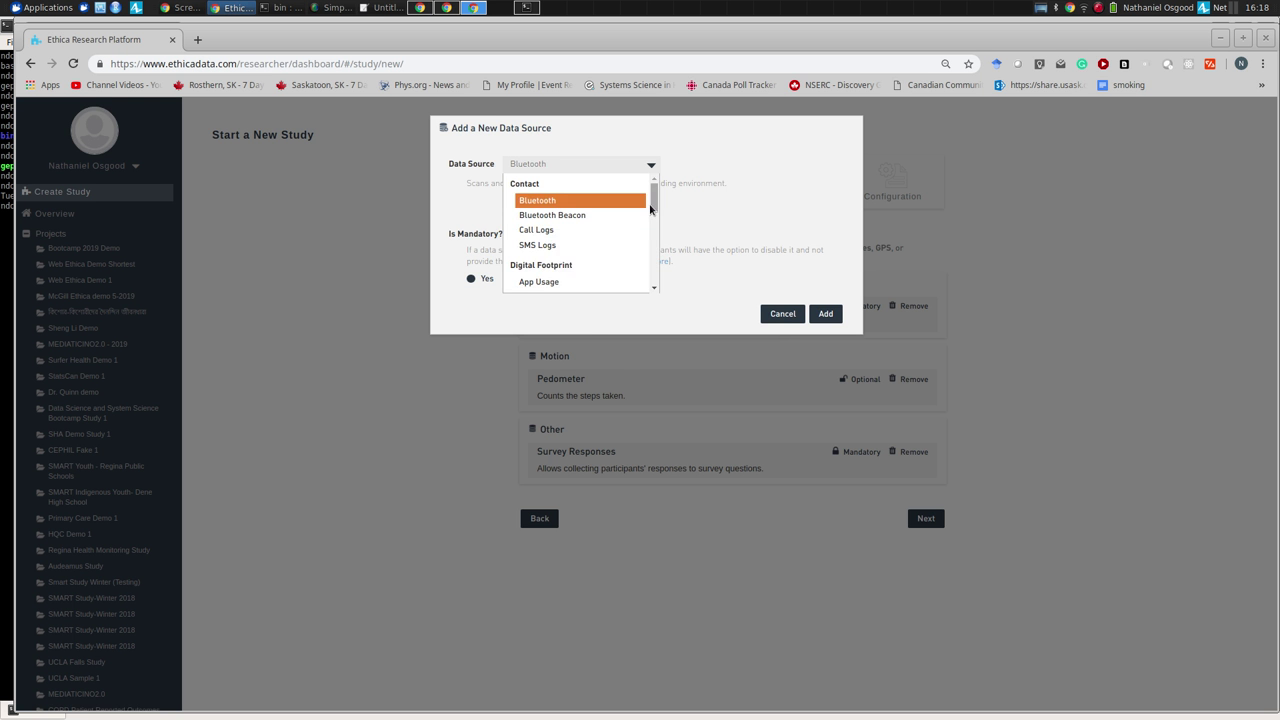
{"action": "left_click_drag", "start_coordinate": [652, 200], "coordinate": [631, 362]}
{"action": "left_click", "coordinate": [574, 284]}
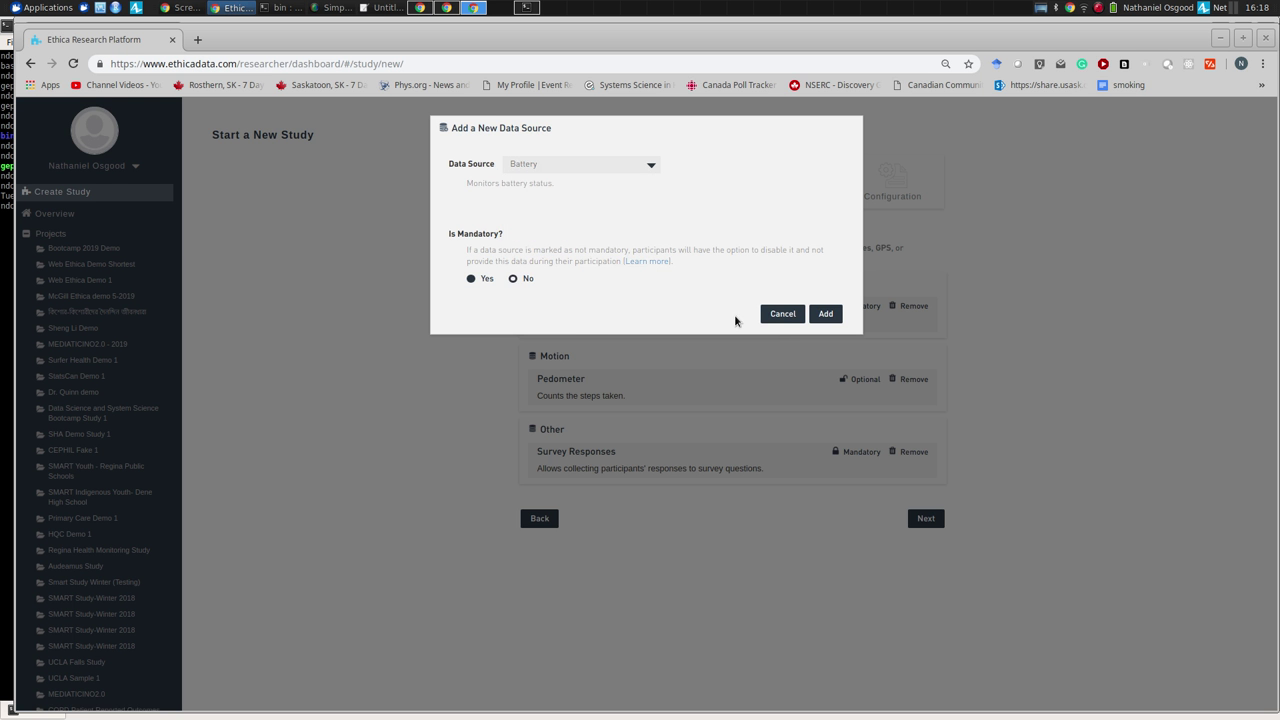
{"action": "left_click", "coordinate": [826, 314]}
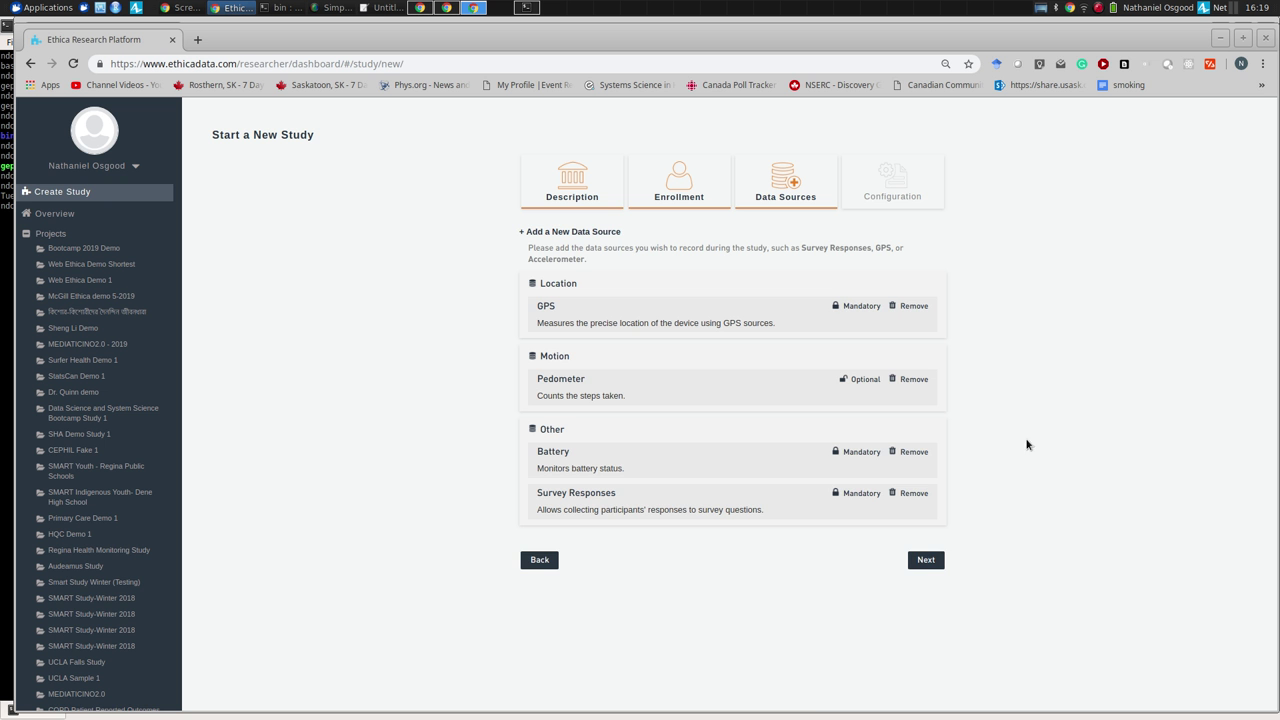
Step: Create the study with no automatic upload reminder and Wi-Fi-only upload unselected, and add a new survey to it
{"action": "left_click", "coordinate": [940, 559]}
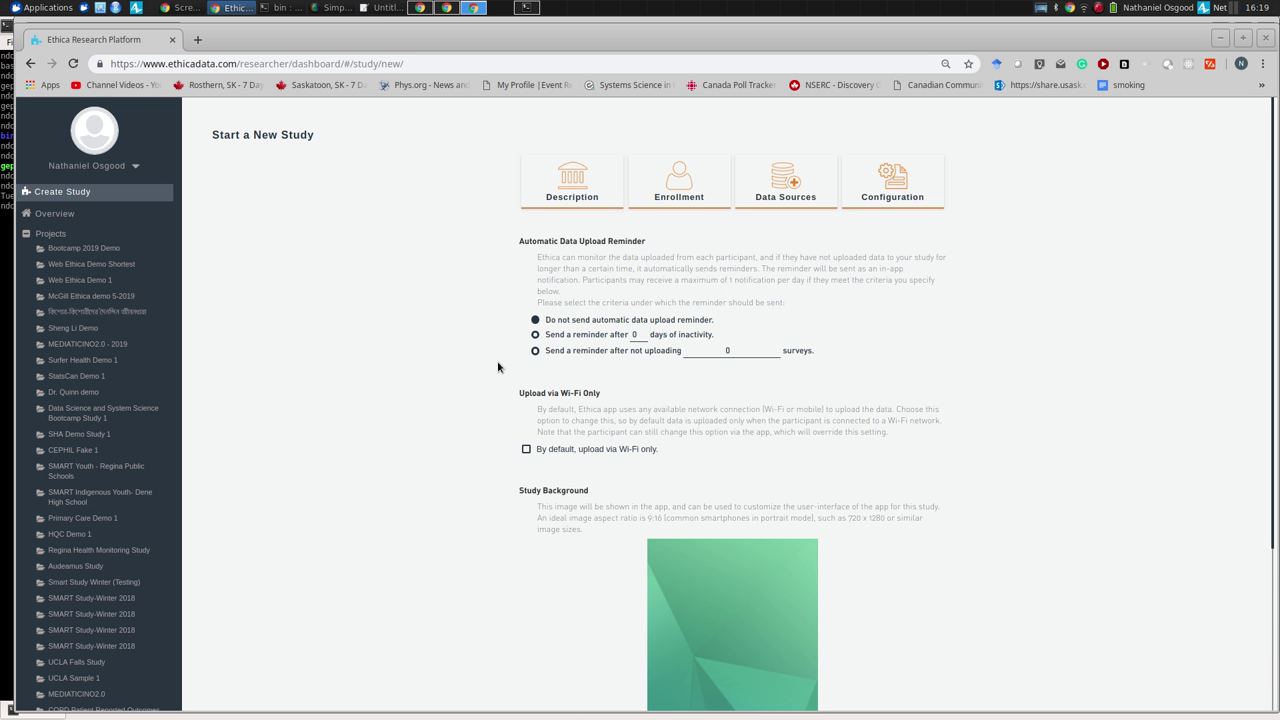
{"action": "scroll", "coordinate": [495, 360], "scroll_direction": "down", "scroll_amount": 2}
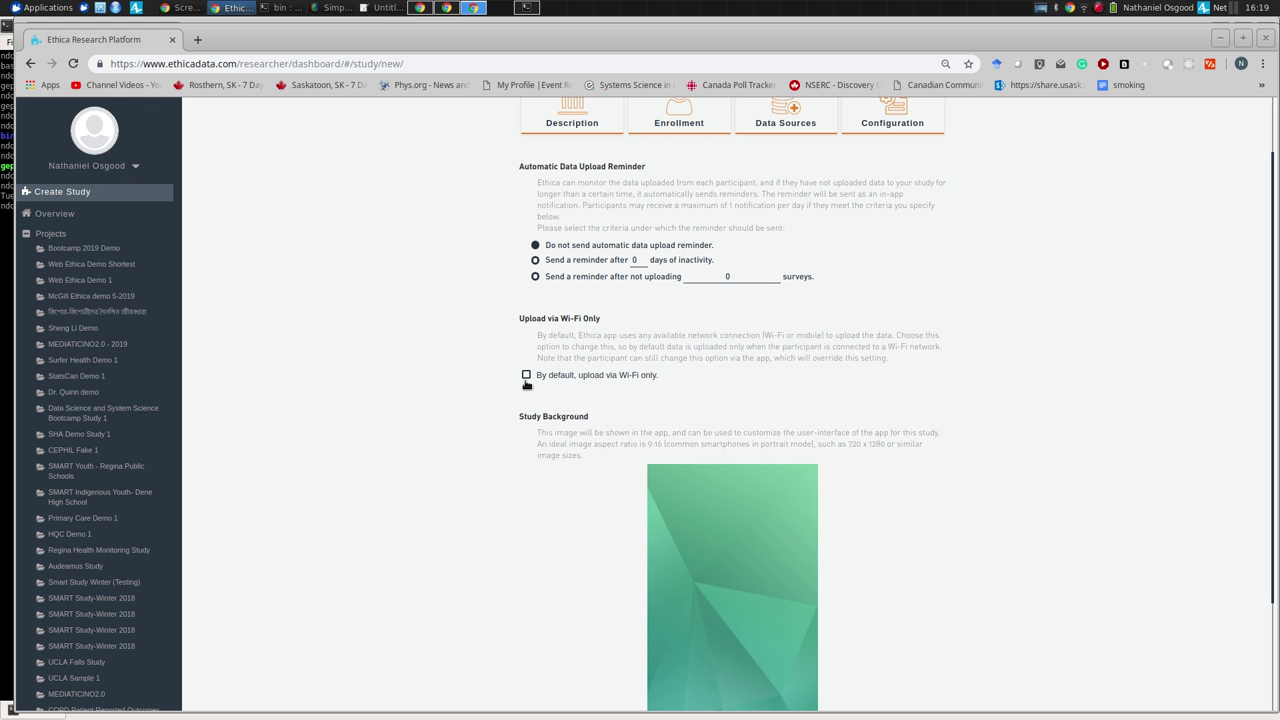
{"action": "left_click", "coordinate": [527, 376]}
{"action": "scroll", "coordinate": [486, 362], "scroll_direction": "down", "scroll_amount": 3}
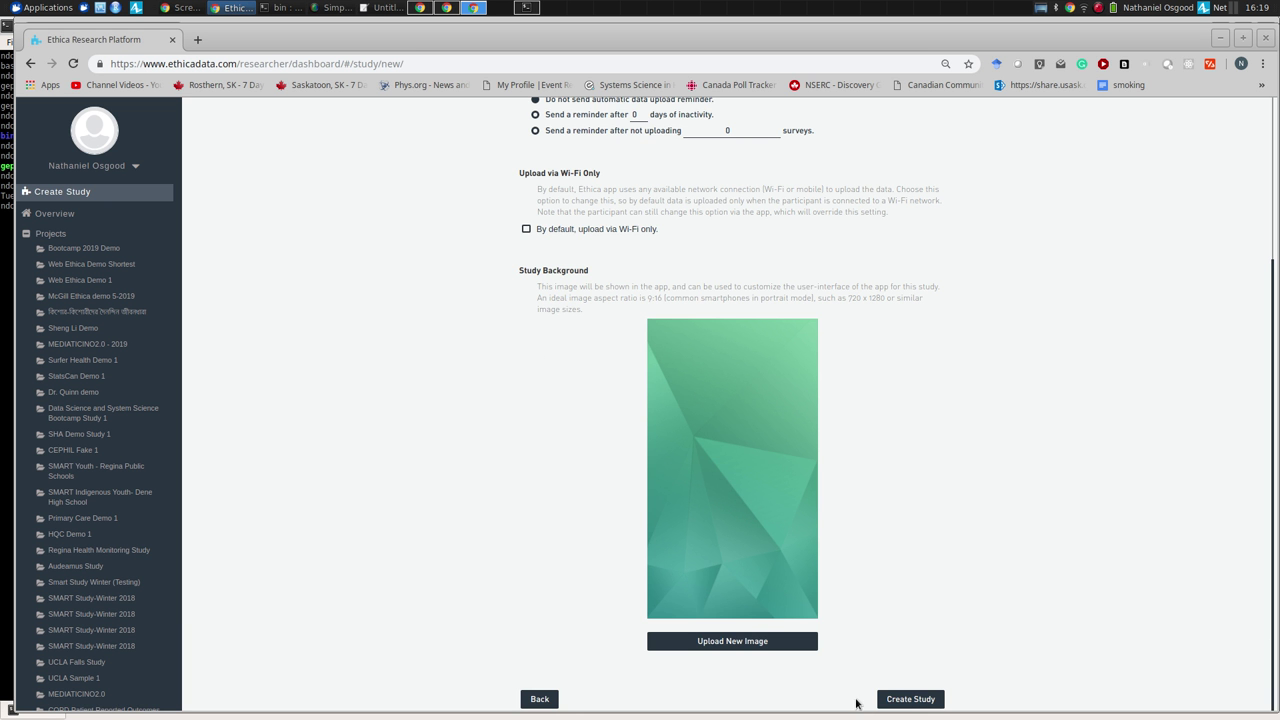
{"action": "left_click", "coordinate": [905, 703]}
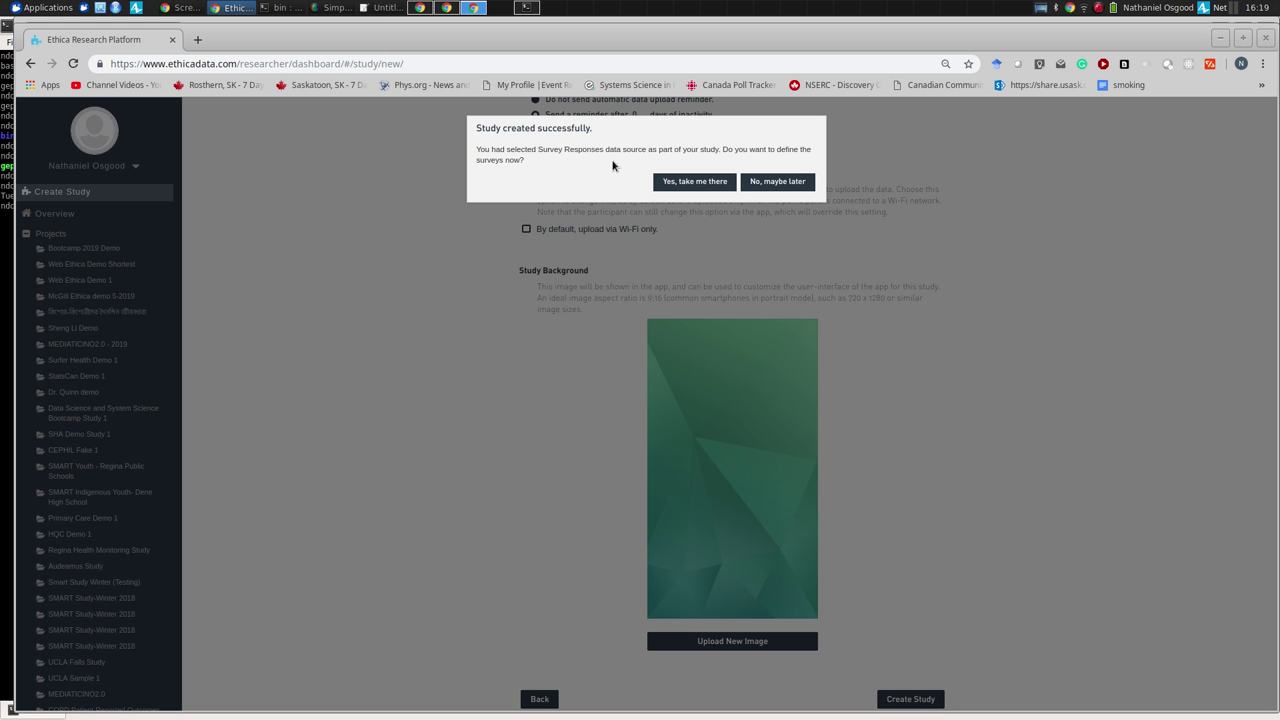
{"action": "left_click", "coordinate": [684, 186]}
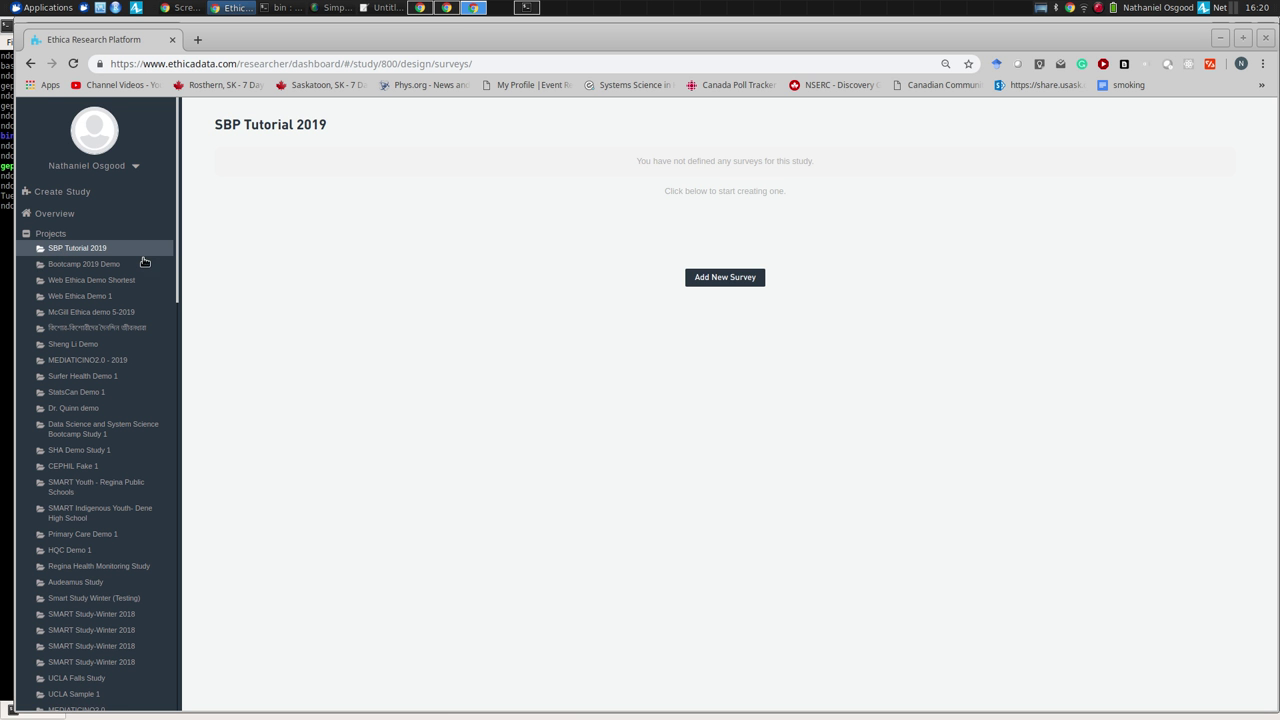
{"action": "left_click", "coordinate": [709, 280]}
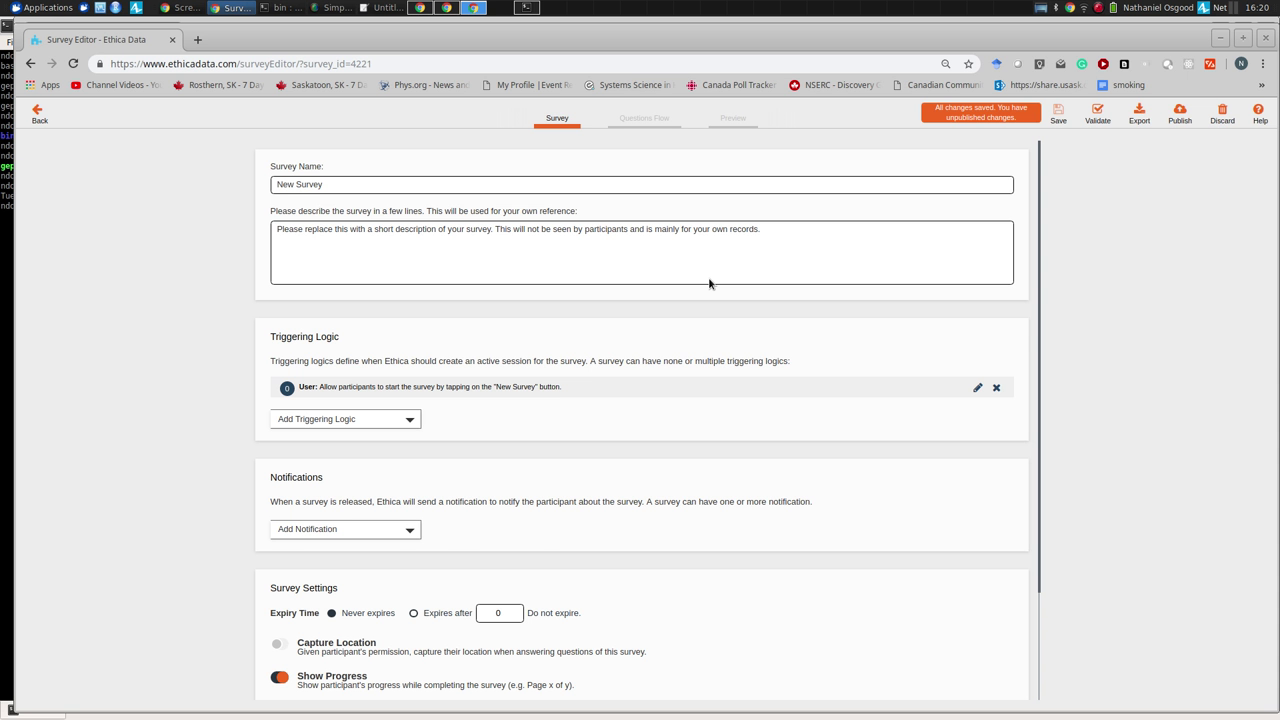
Step: Switch to the introductory slides and find the Participant Activities slide about surveys and cognitive tasks
{"action": "key", "text": "alt+Tab"}
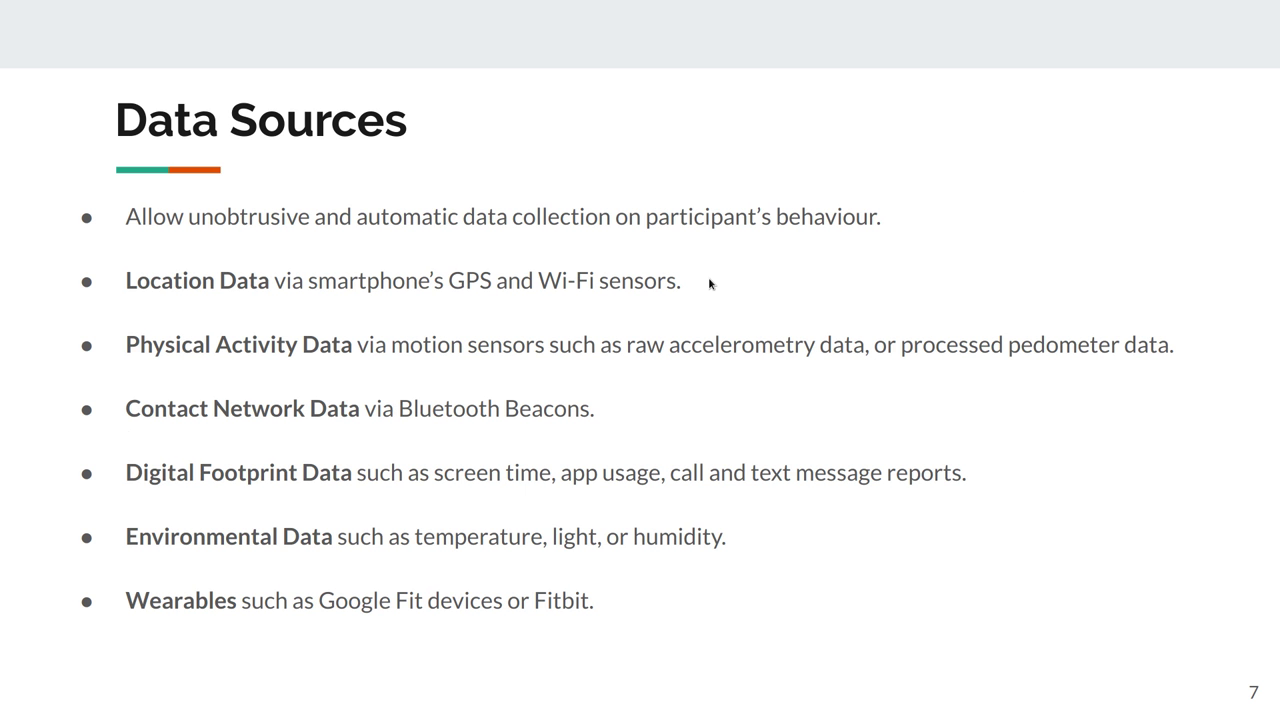
{"action": "key", "text": "Right"}
{"action": "key", "text": "Right"}
{"action": "key", "text": "Right"}
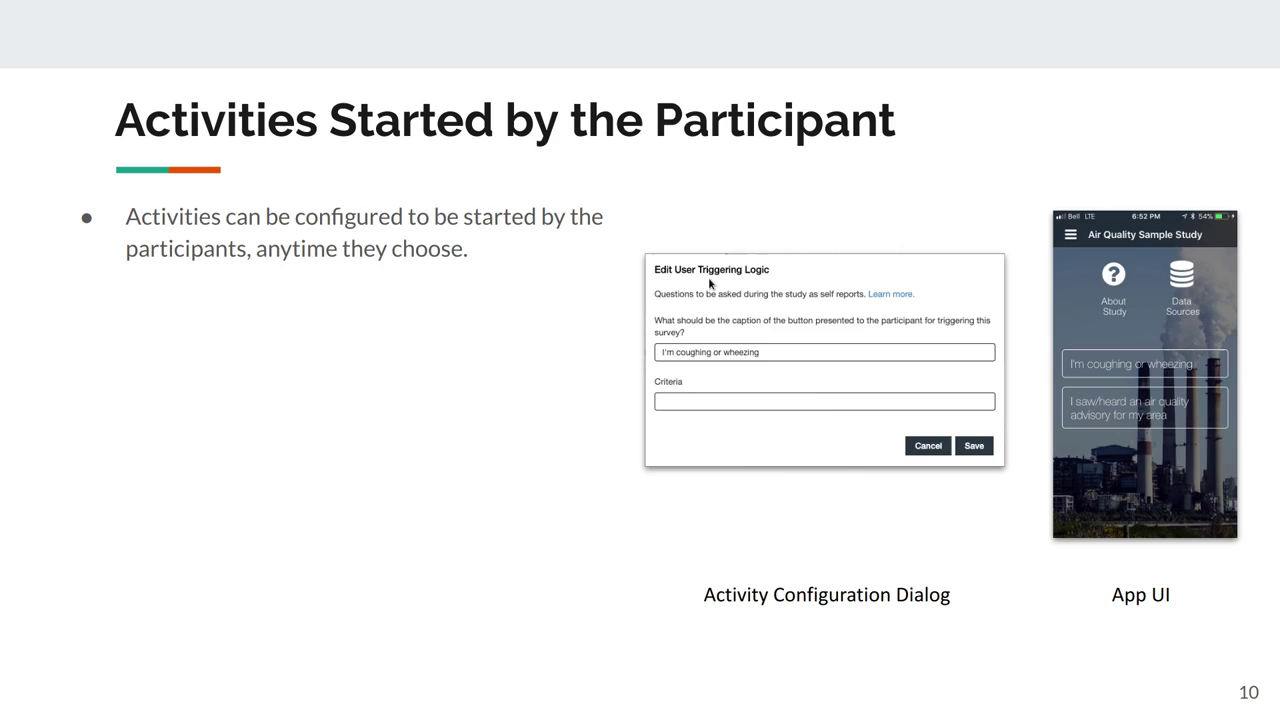
{"action": "key", "text": "Right"}
{"action": "key", "text": "Left"}
{"action": "key", "text": "Left"}
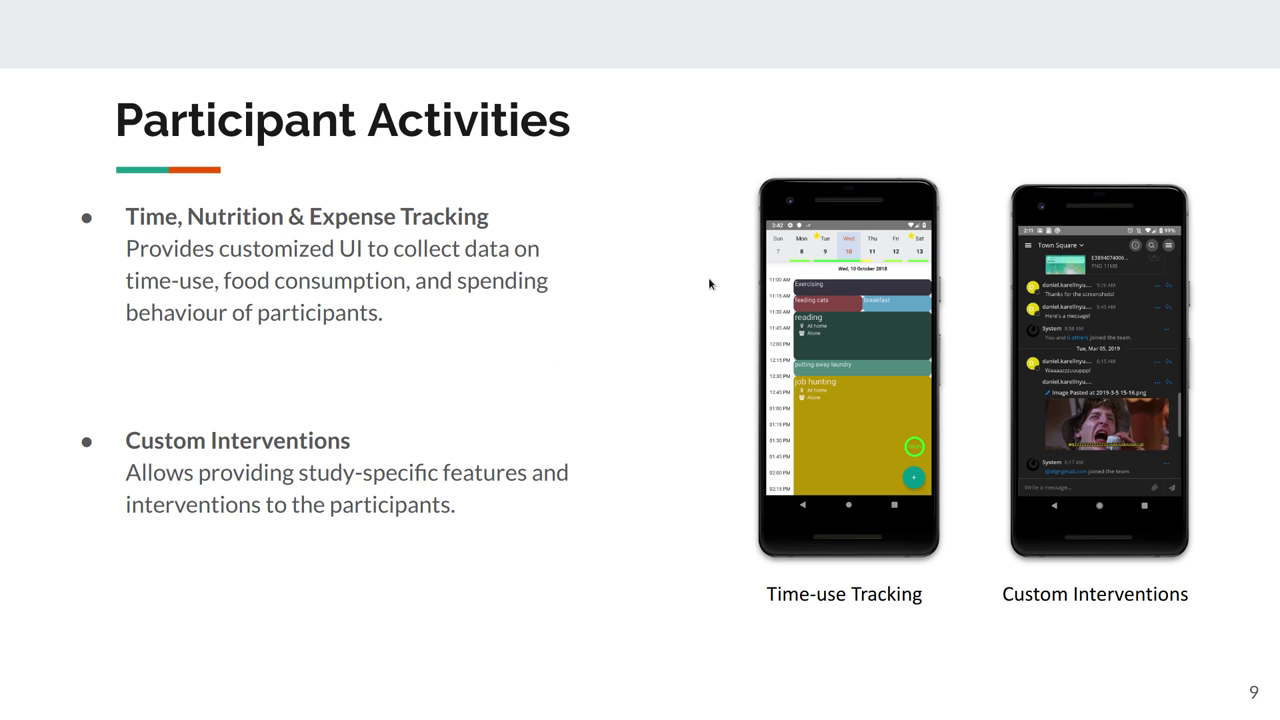
{"action": "key", "text": "Left"}
{"action": "key", "text": "Left"}
{"action": "key", "text": "Right"}
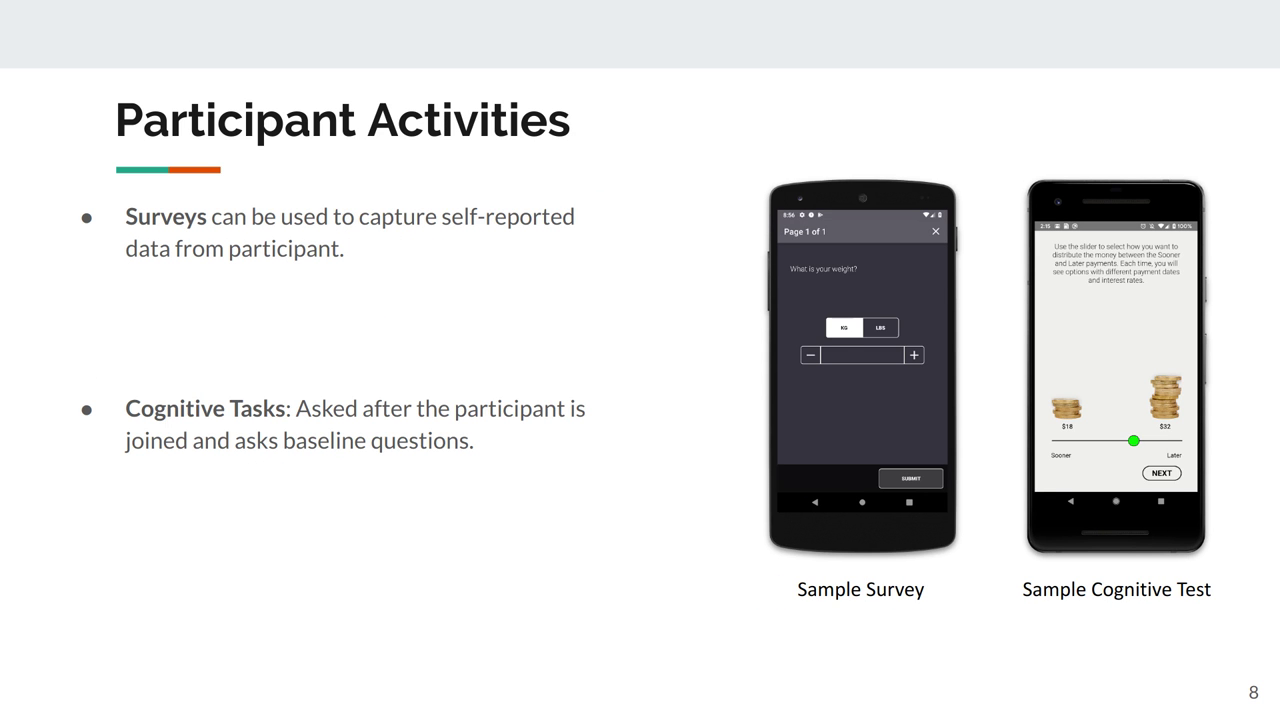
Step: Present the slides on tracking, custom interventions and activities started by the participant, at a specified time and by context
{"action": "key", "text": "Right"}
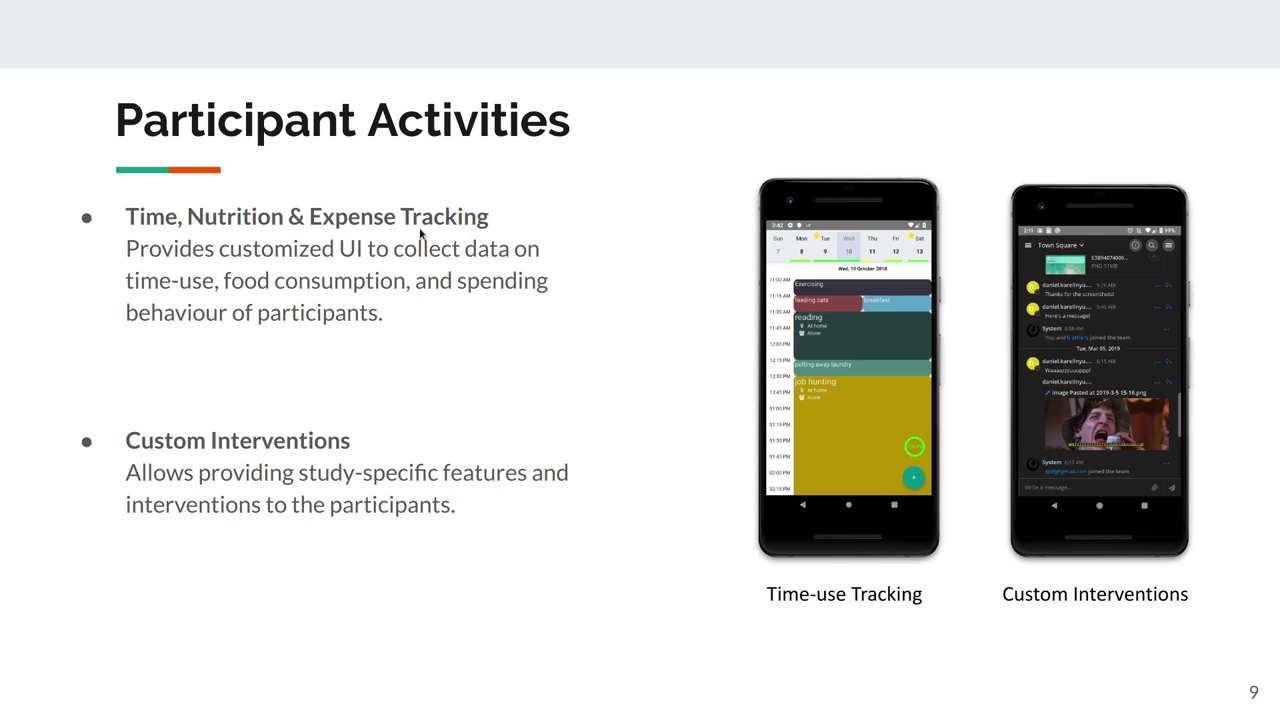
{"action": "key", "text": "Right"}
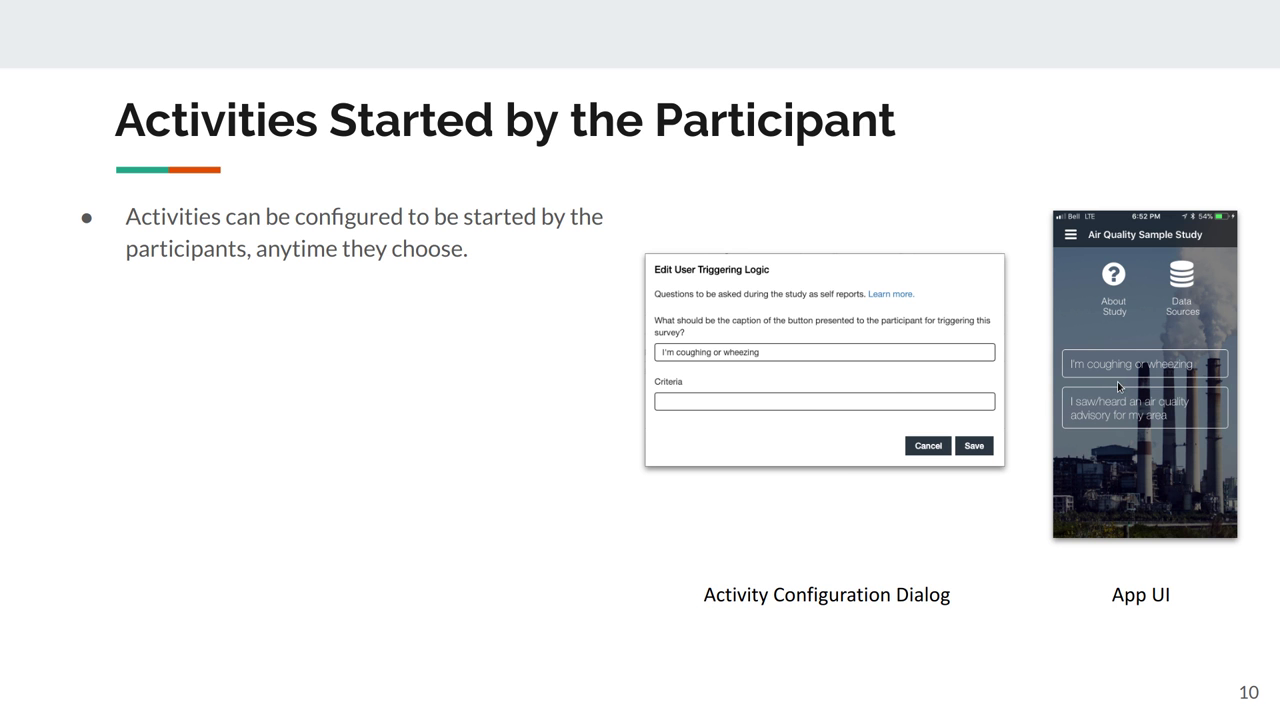
{"action": "key", "text": "Right"}
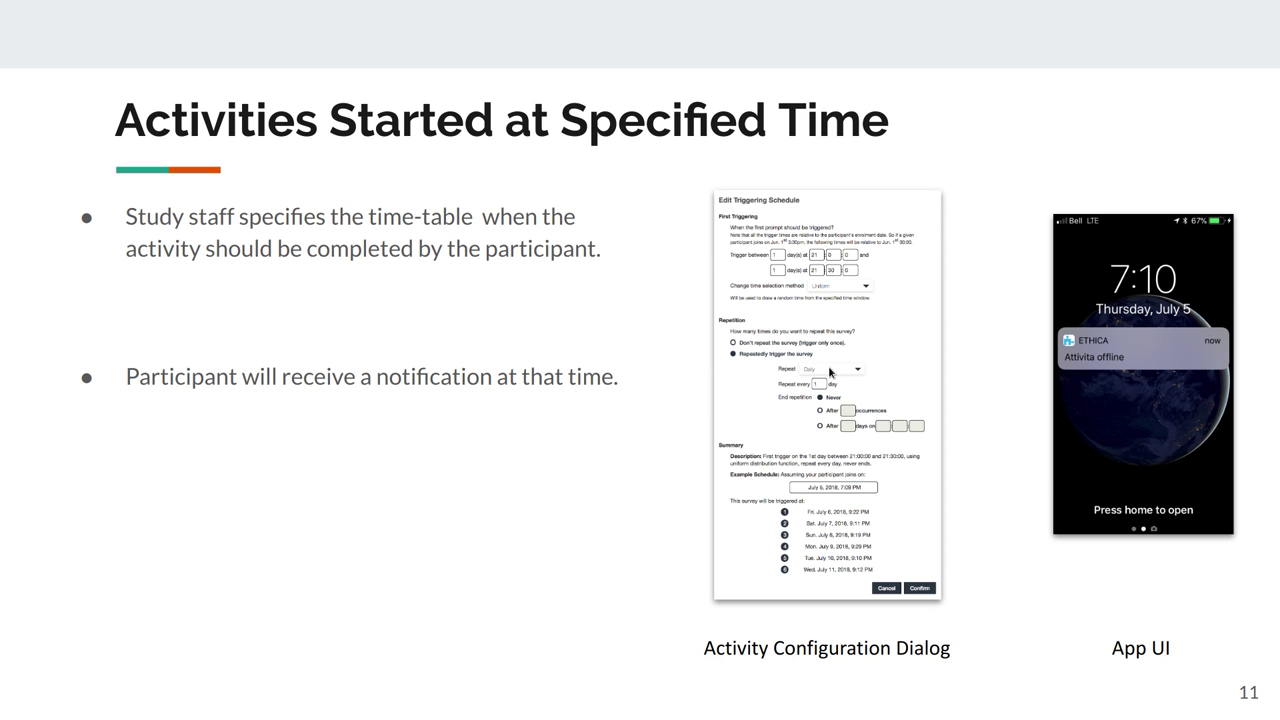
{"action": "key", "text": "Right"}
{"action": "key", "text": "Left"}
{"action": "key", "text": "Right"}
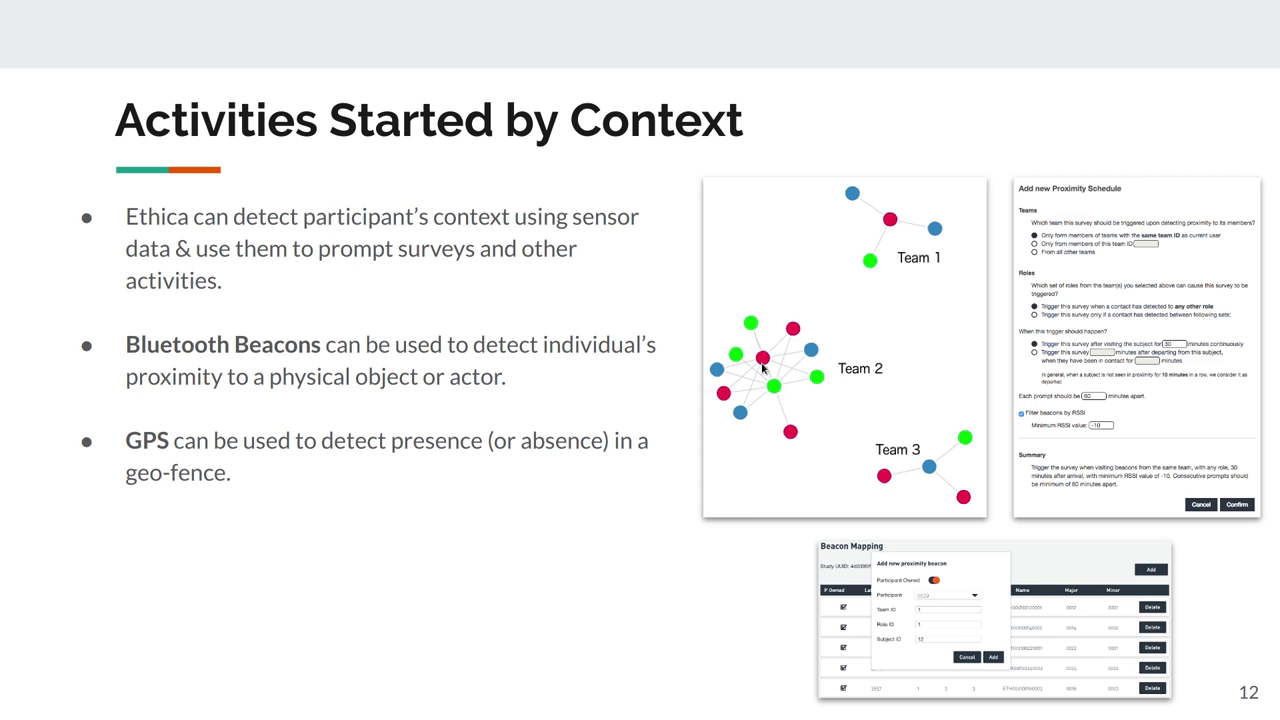
Step: Go back through the slides to the Participant Activities slide about surveys
{"action": "key", "text": "Left"}
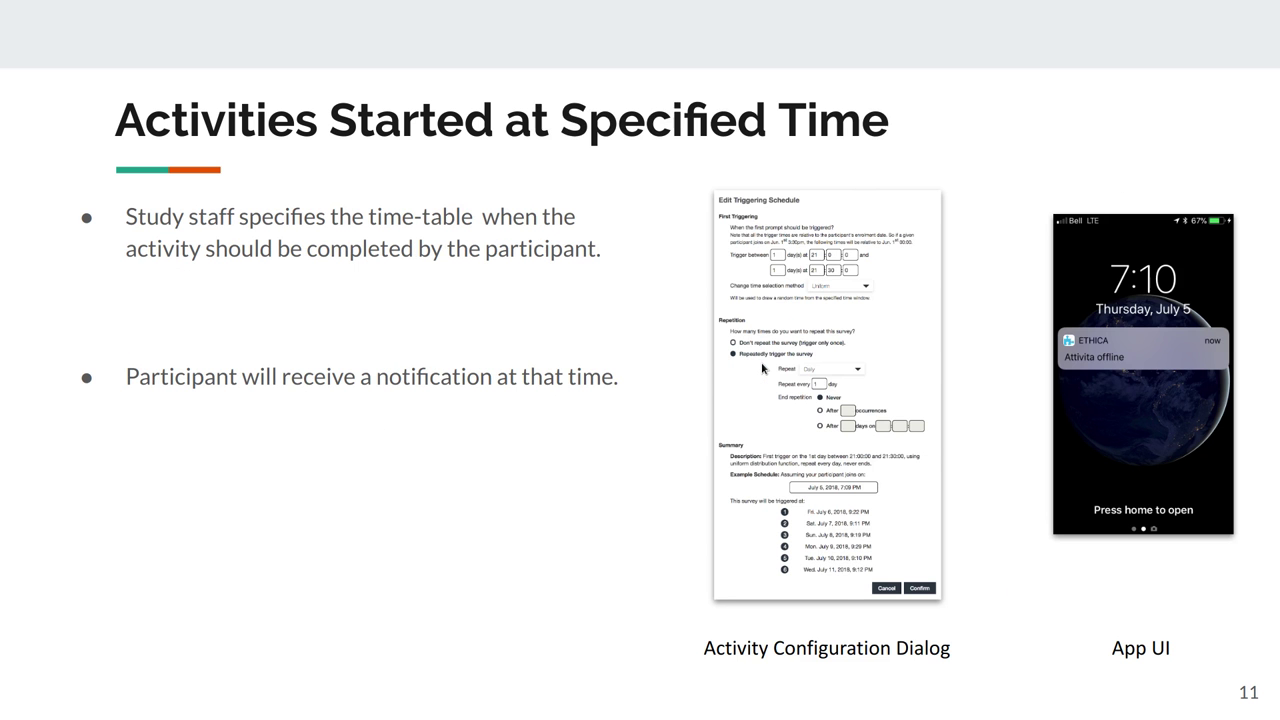
{"action": "key", "text": "Left"}
{"action": "key", "text": "Left"}
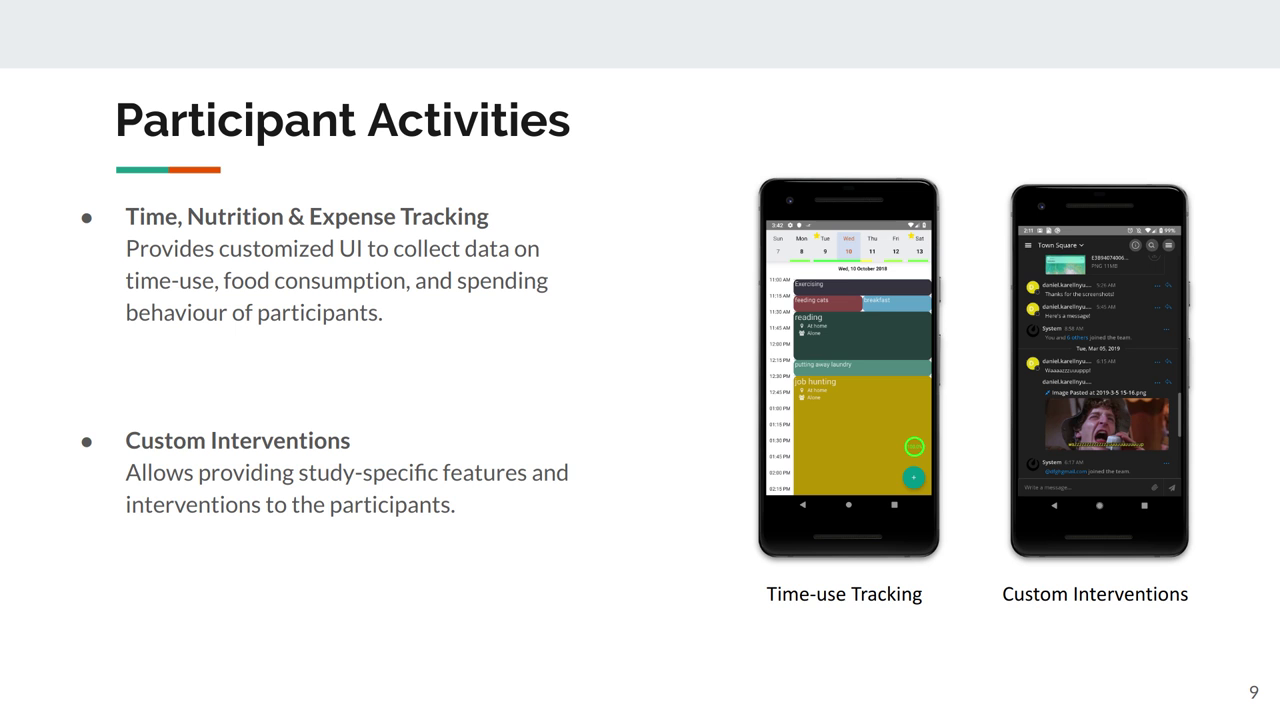
{"action": "key", "text": "Left"}
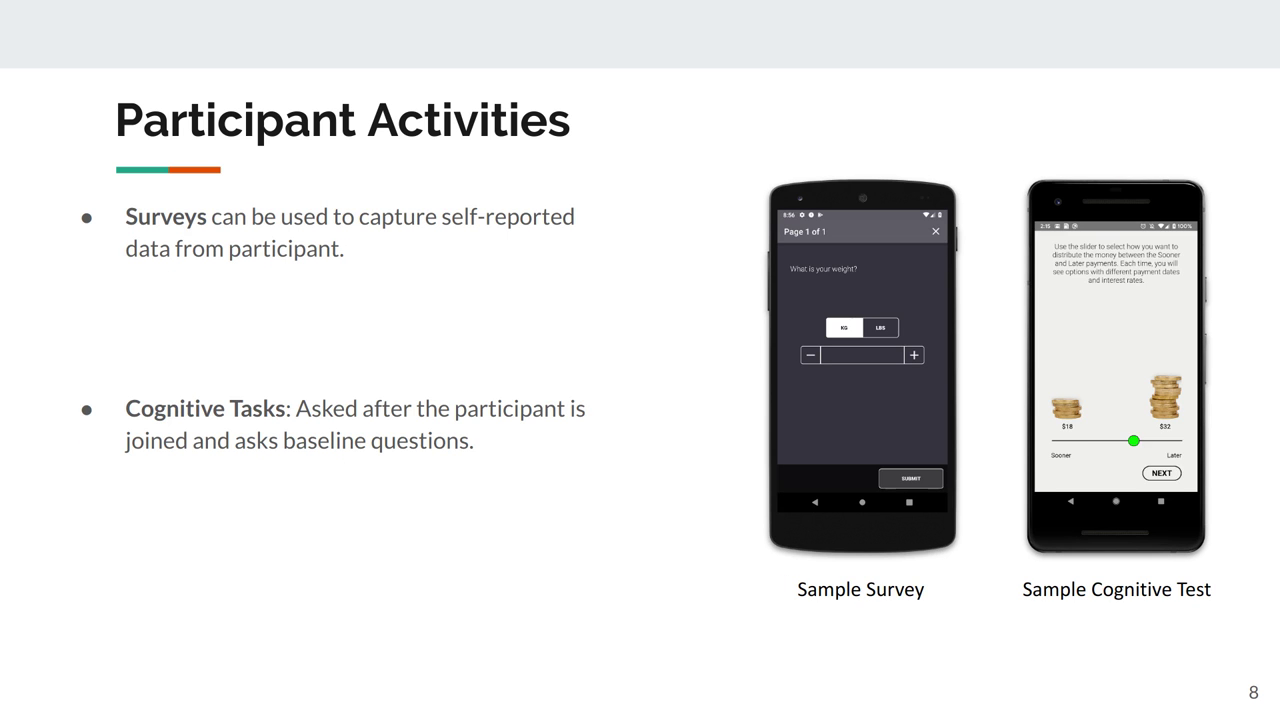
Step: Return to the Ethica survey editor and name the new survey Baseline
{"action": "key", "text": "alt+Tab"}
{"action": "key", "text": "alt+Tab"}
{"action": "key", "text": "alt+Tab"}
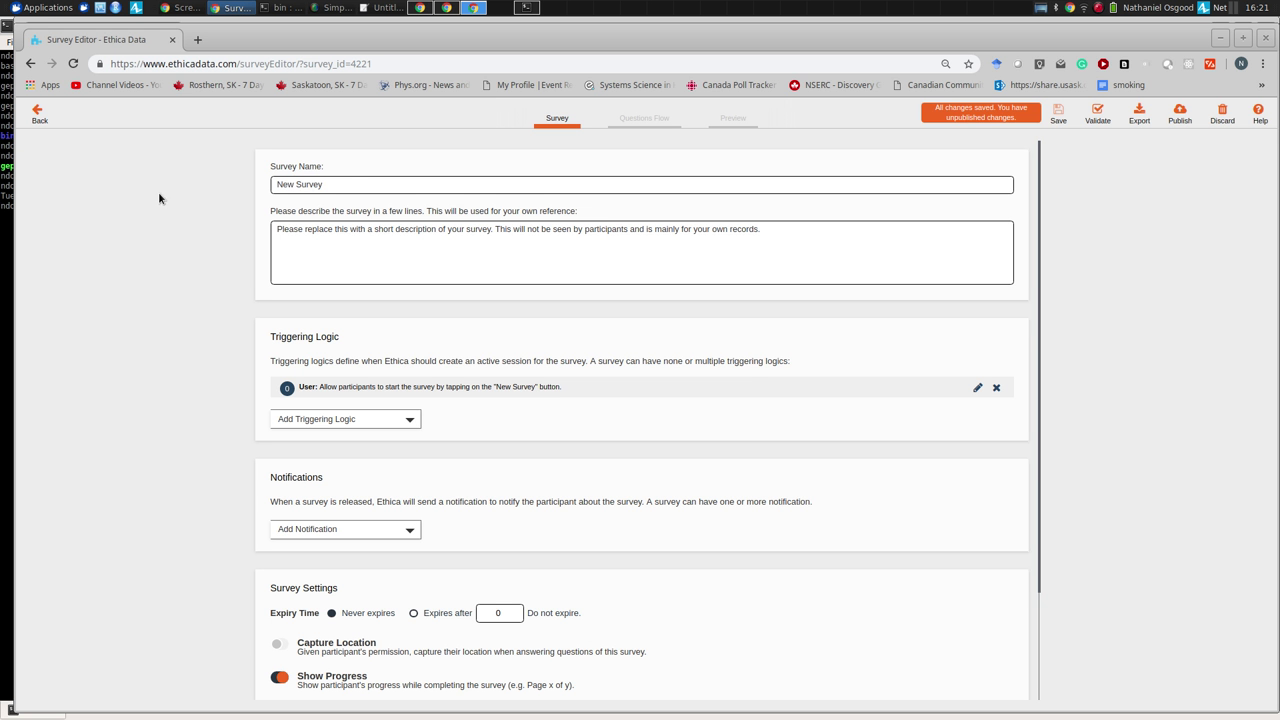
{"action": "left_click_drag", "start_coordinate": [351, 186], "coordinate": [183, 184]}
{"action": "type", "text": "Baseline"}
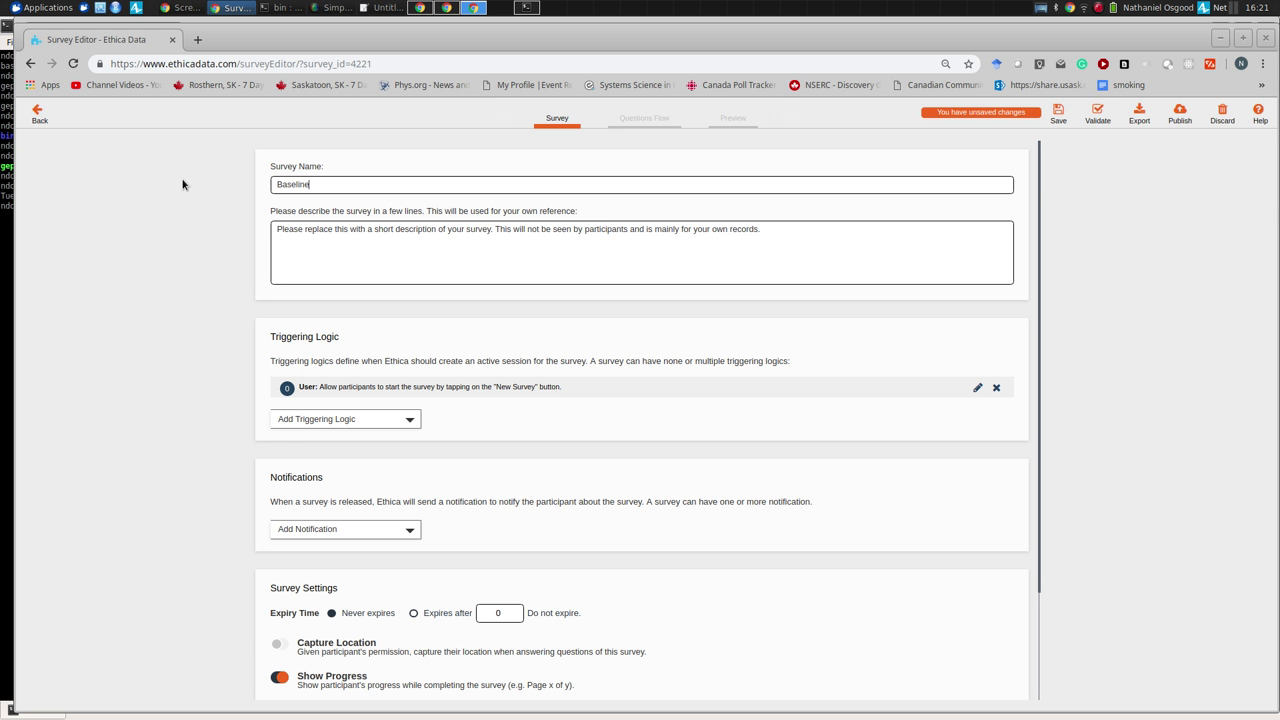
Step: Try to add a Dropout triggering logic to the Baseline survey
{"action": "left_click", "coordinate": [318, 423]}
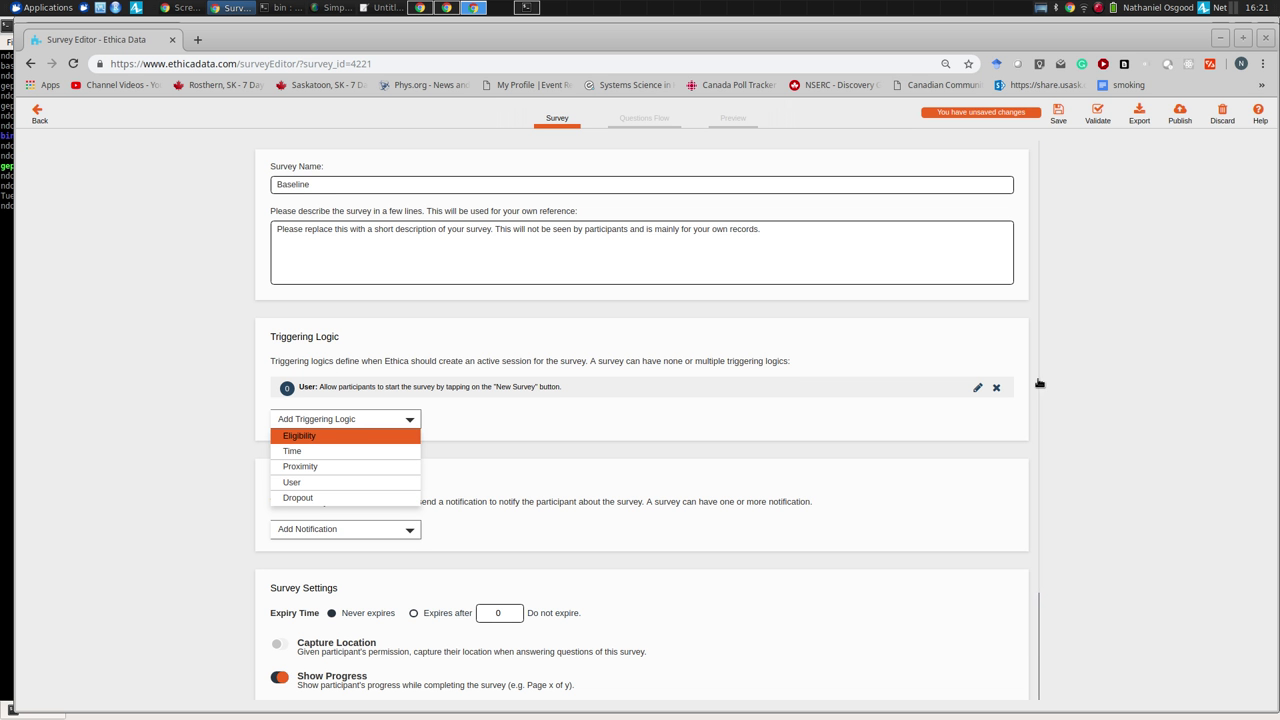
{"action": "left_click_drag", "start_coordinate": [1040, 388], "coordinate": [1040, 495]}
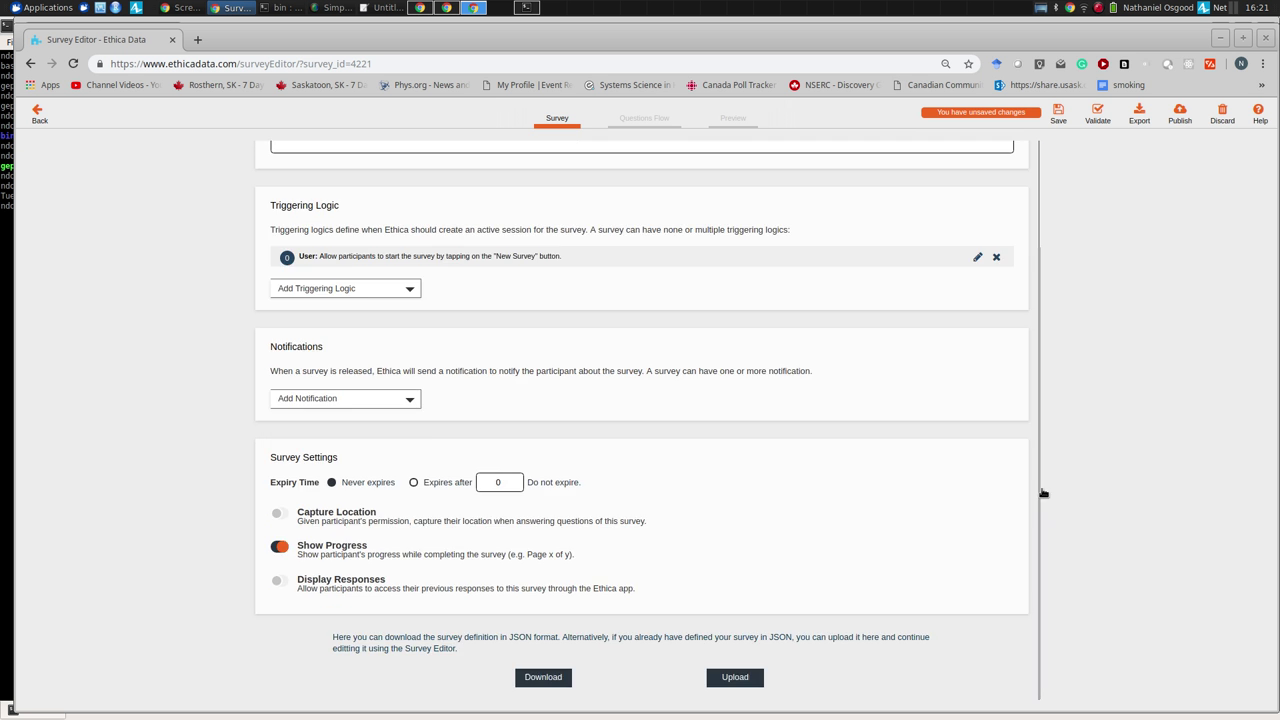
{"action": "left_click", "coordinate": [318, 292]}
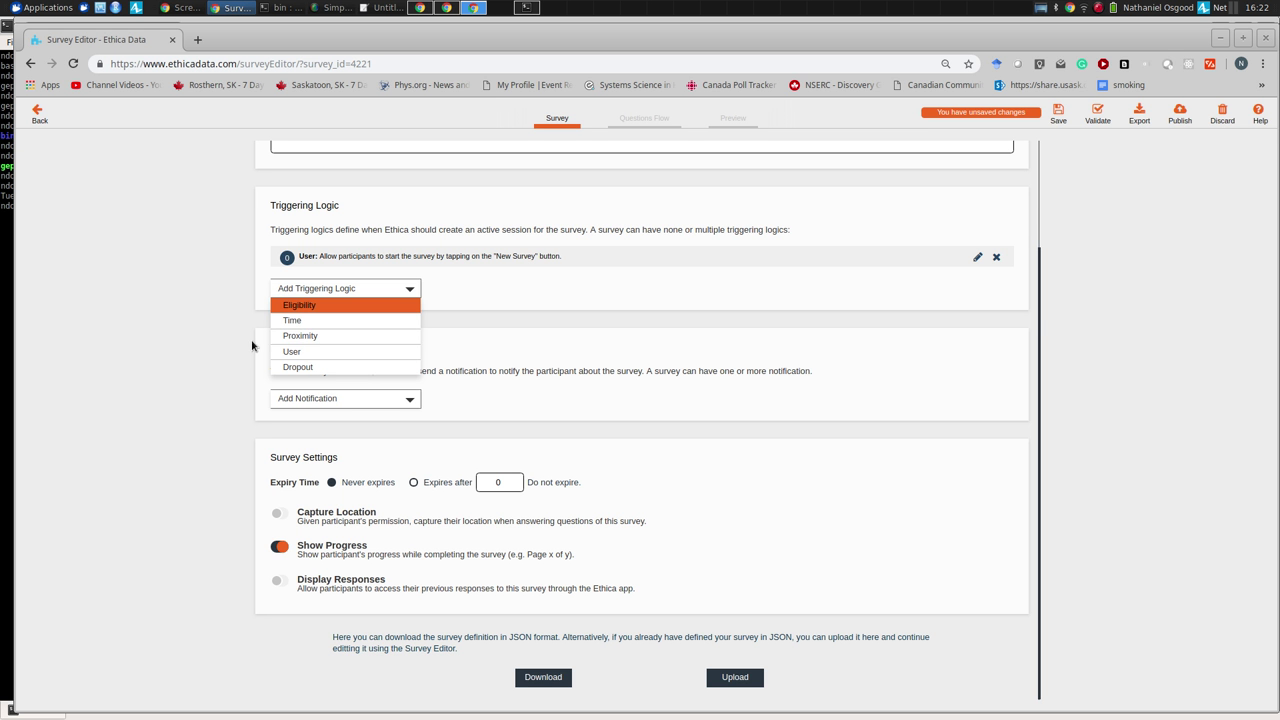
{"action": "left_click", "coordinate": [310, 369]}
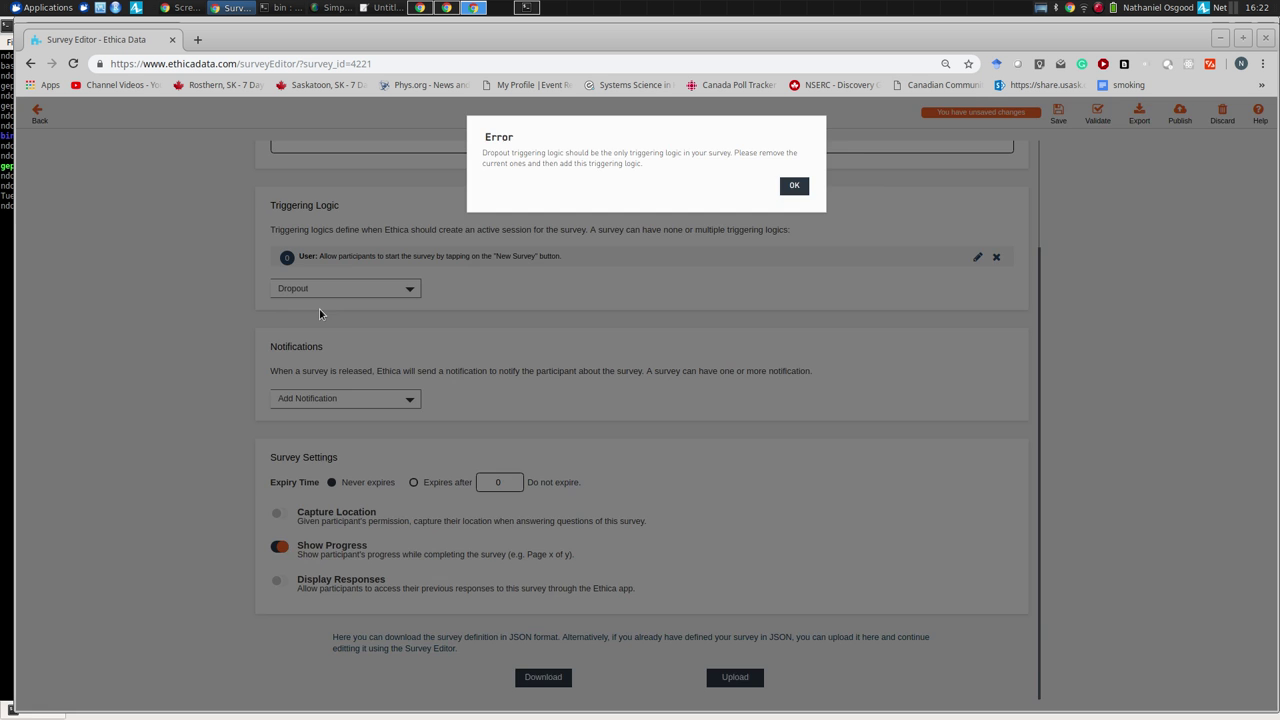
{"action": "left_click", "coordinate": [788, 188]}
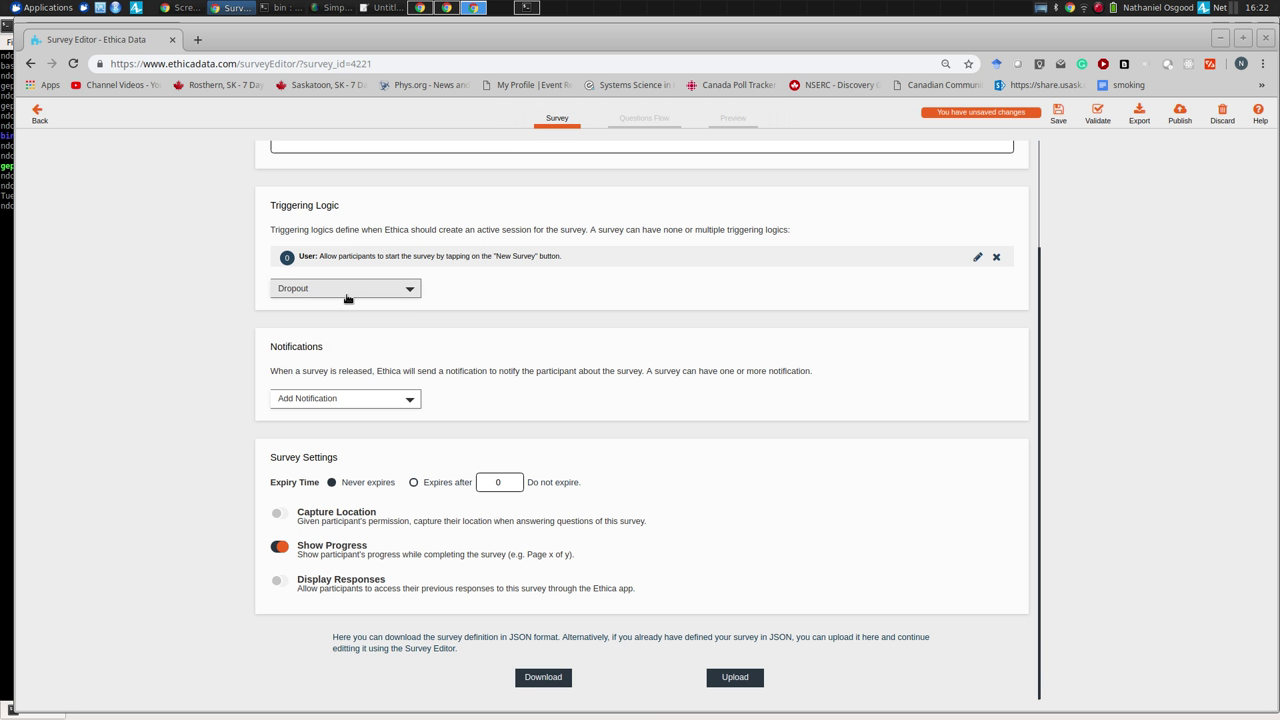
Step: Add a non-repeating Time triggering logic between day 1 at 9:00:00 and day 1 at 17:30:00, with uniform distribution
{"action": "left_click", "coordinate": [346, 292]}
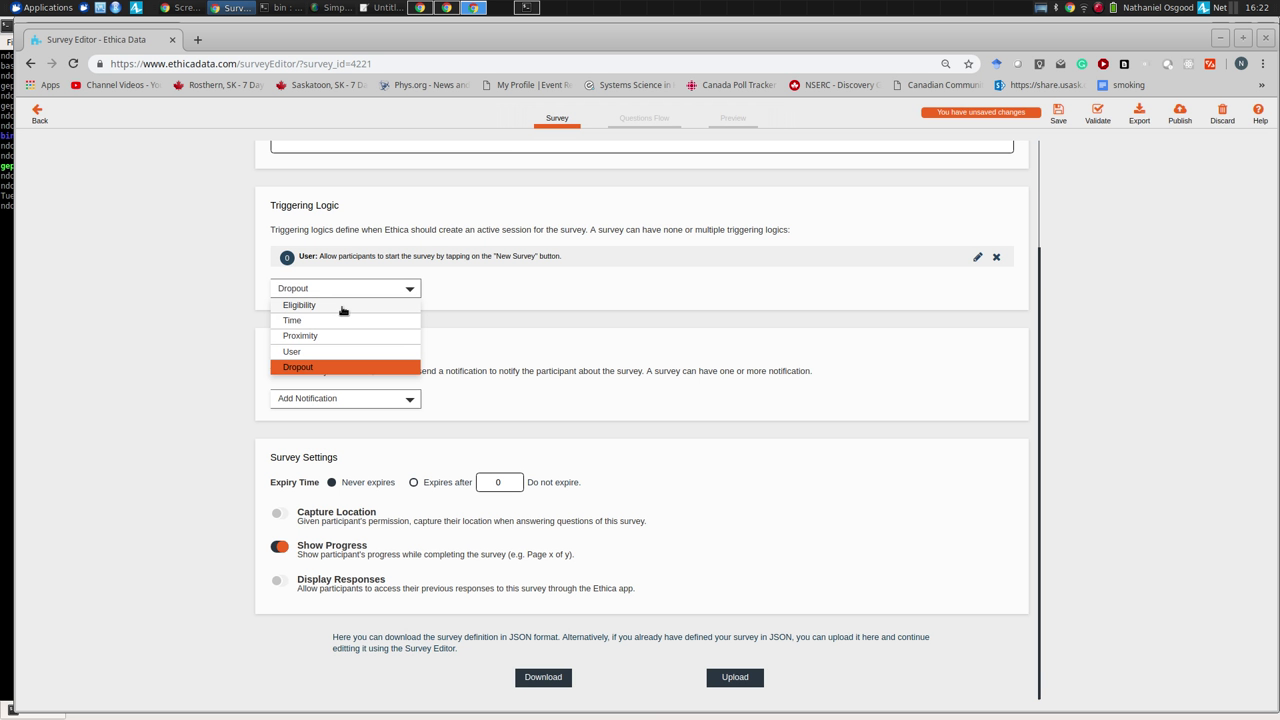
{"action": "key", "text": "Up"}
{"action": "key", "text": "Up"}
{"action": "key", "text": "Up"}
{"action": "key", "text": "Up"}
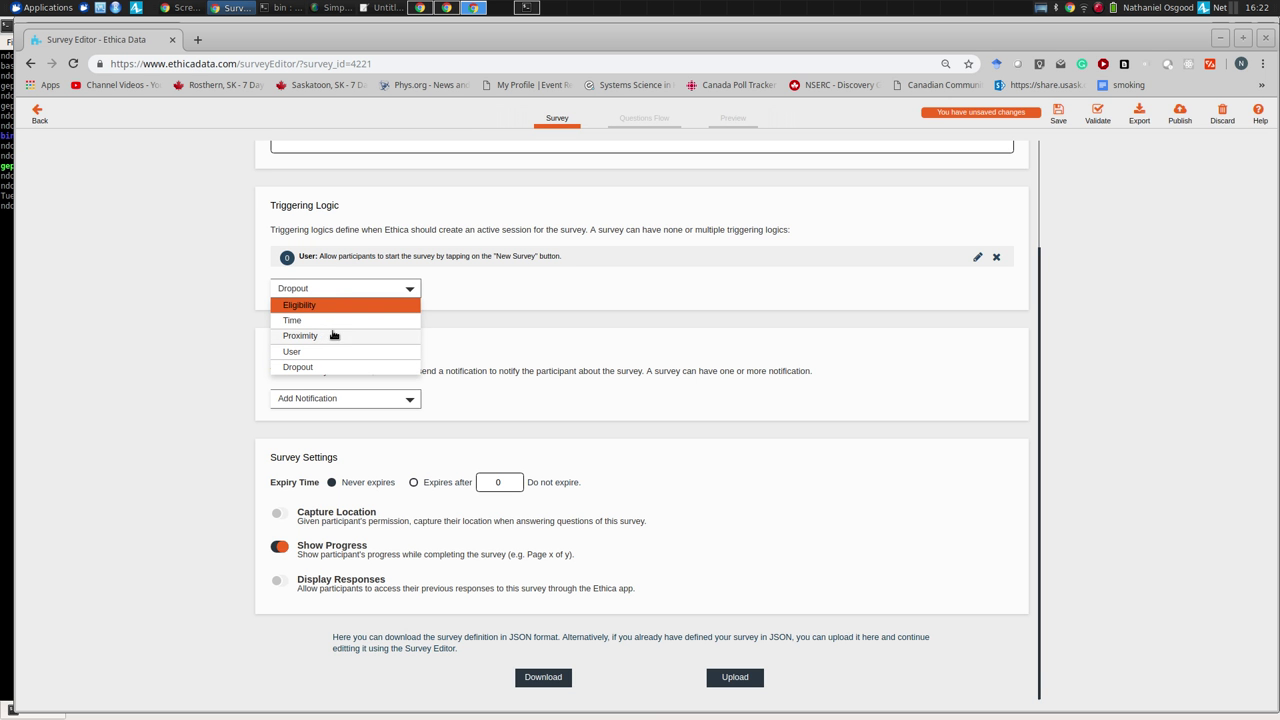
{"action": "left_click", "coordinate": [334, 322]}
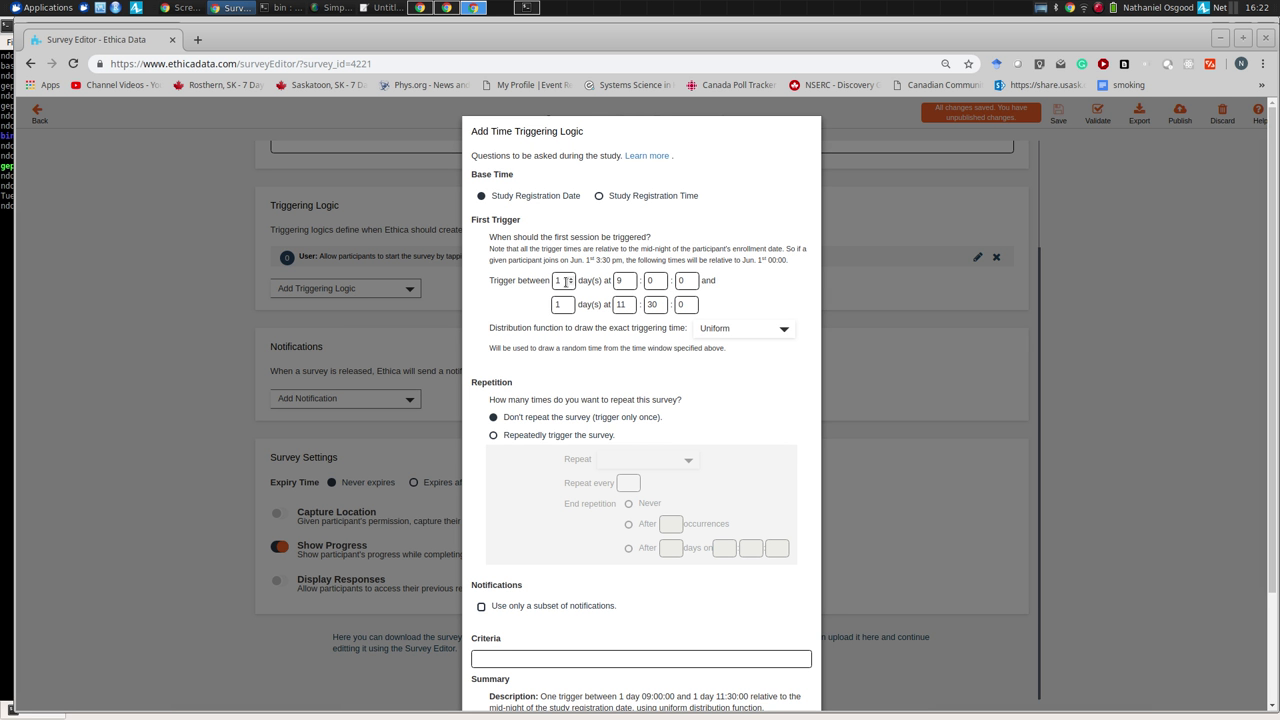
{"action": "left_click", "coordinate": [566, 282]}
{"action": "left_click", "coordinate": [632, 303]}
{"action": "left_click", "coordinate": [631, 303]}
{"action": "left_click", "coordinate": [632, 303]}
{"action": "scroll", "coordinate": [1273, 516], "scroll_direction": "down", "scroll_amount": 3}
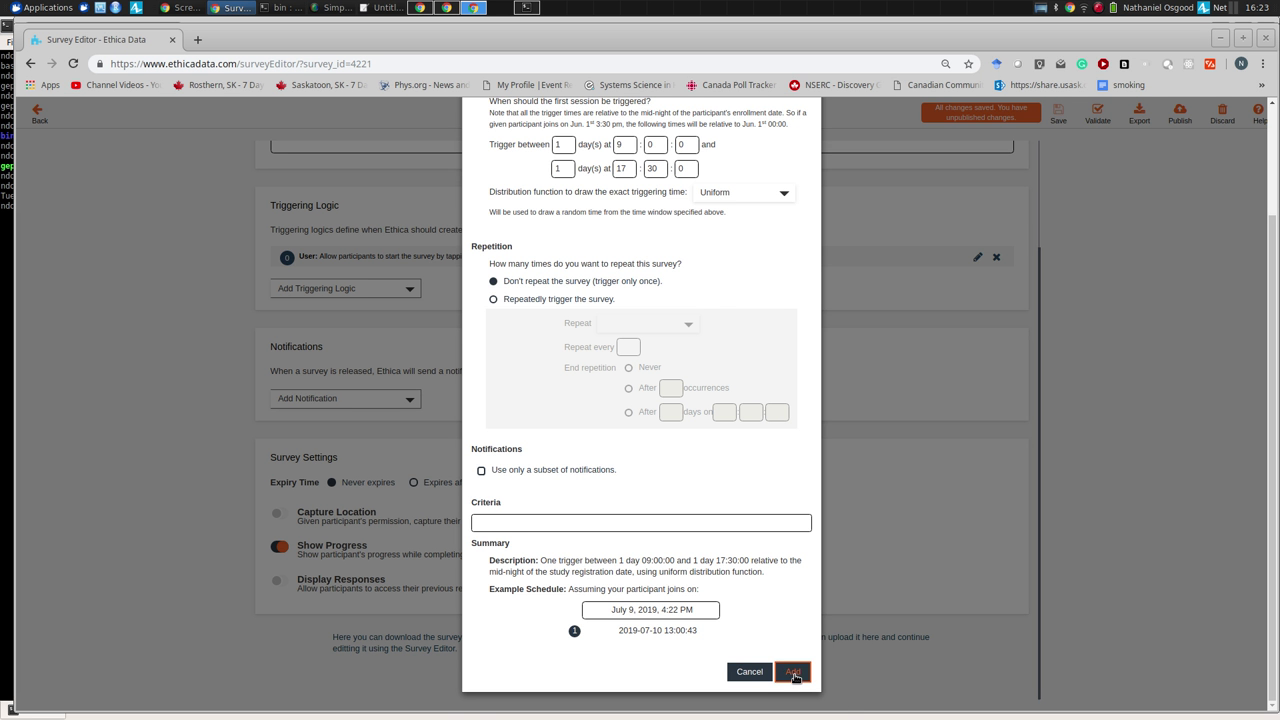
{"action": "left_click", "coordinate": [792, 672]}
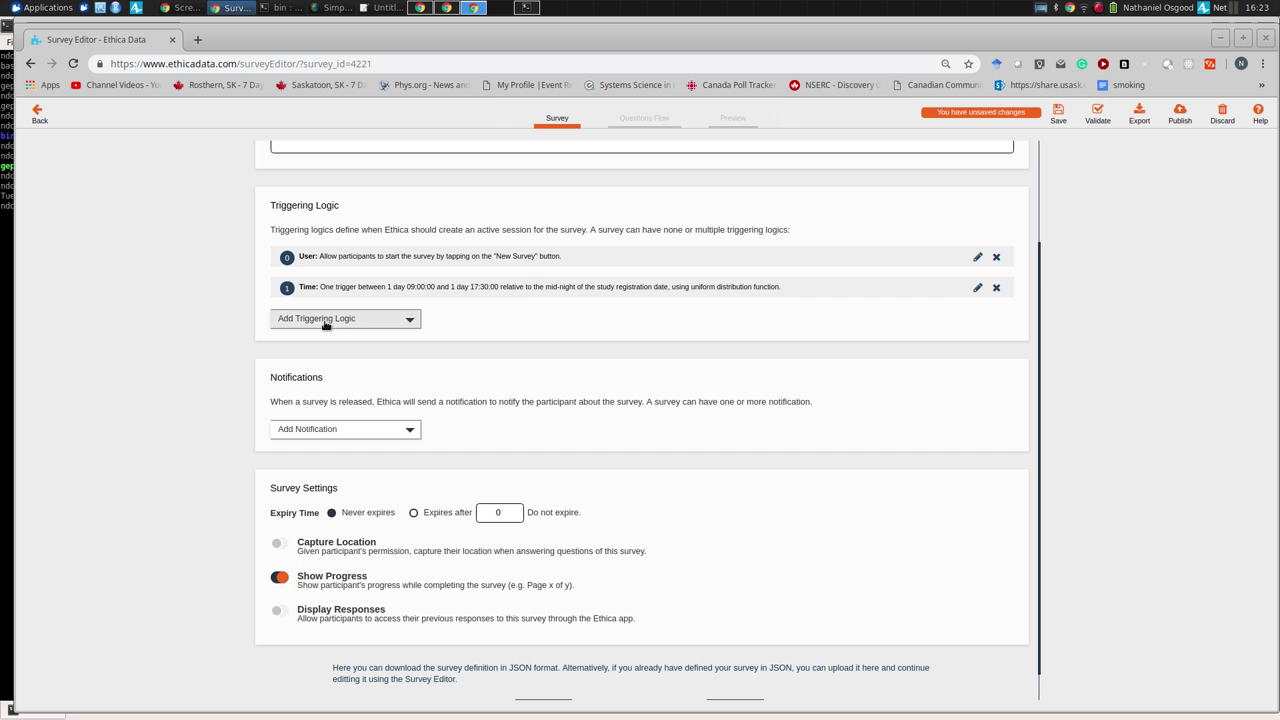
Step: Start a new in-app notification for the survey with the title "Please fill out your study entry survey"
{"action": "scroll", "coordinate": [322, 200], "scroll_direction": "up", "scroll_amount": 2}
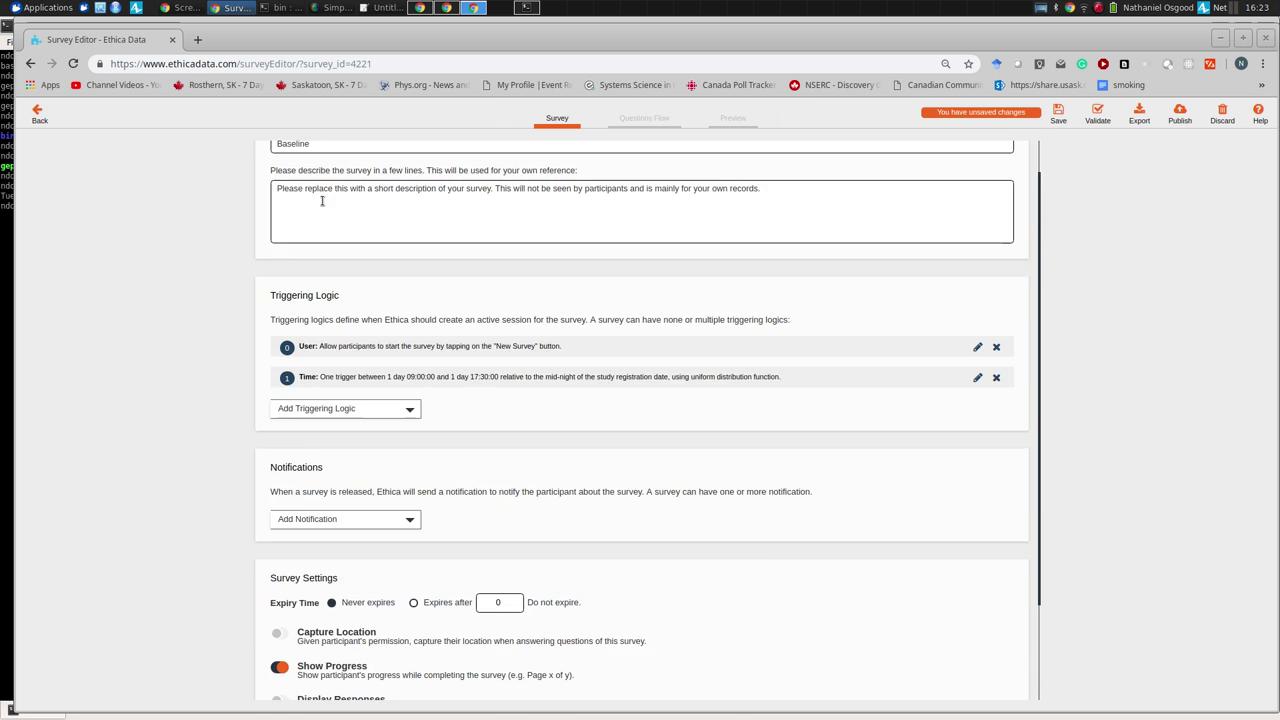
{"action": "scroll", "coordinate": [322, 200], "scroll_direction": "up", "scroll_amount": 1}
{"action": "scroll", "coordinate": [321, 203], "scroll_direction": "down", "scroll_amount": 2}
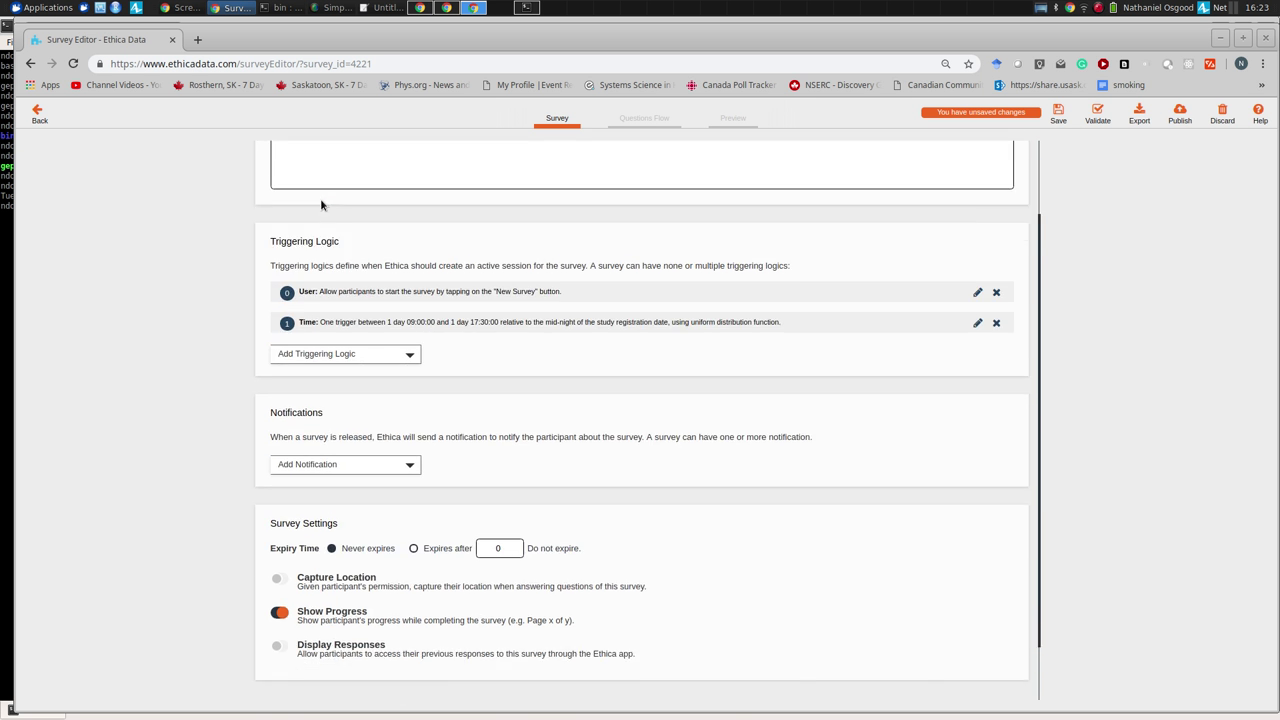
{"action": "scroll", "coordinate": [321, 205], "scroll_direction": "down", "scroll_amount": 2}
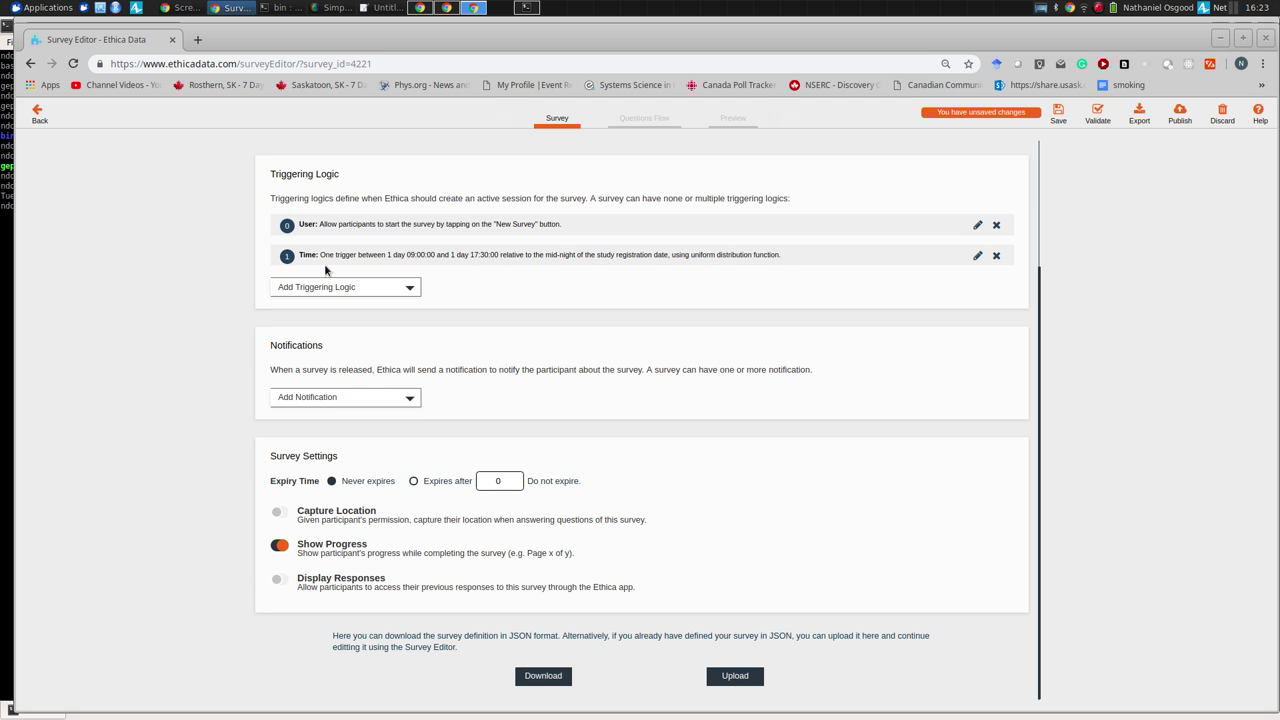
{"action": "left_click", "coordinate": [338, 400]}
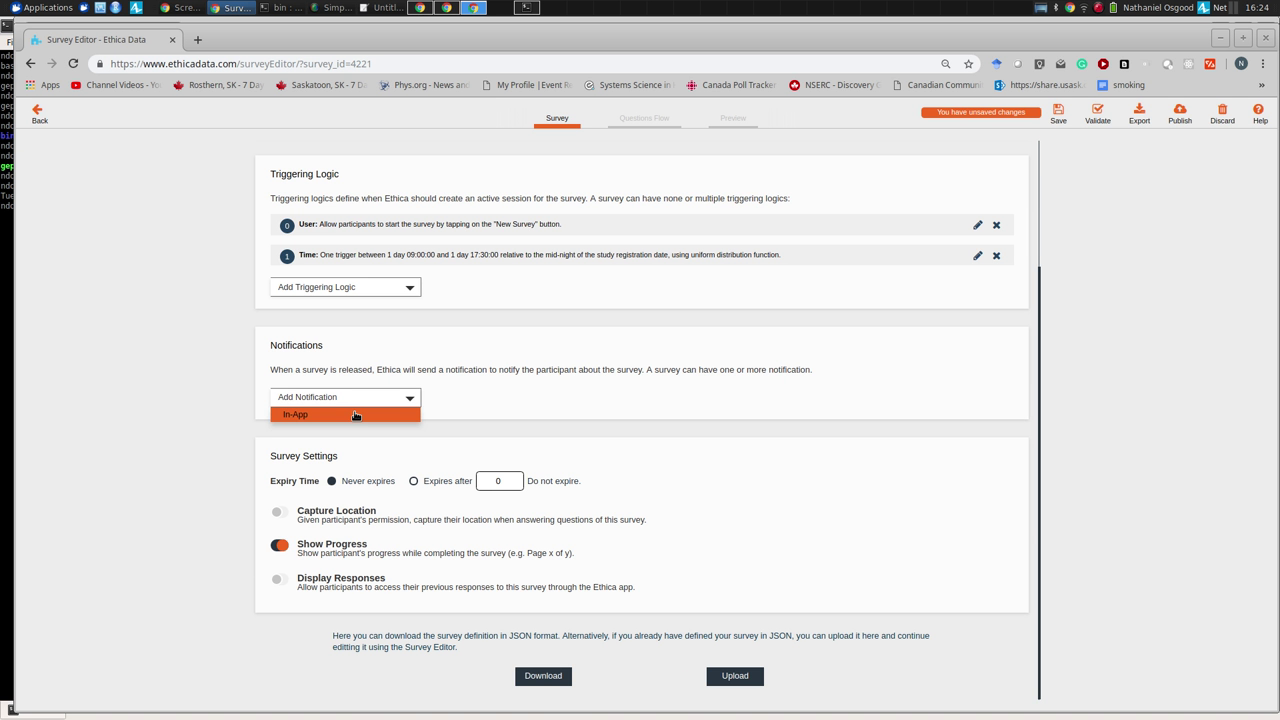
{"action": "left_click", "coordinate": [354, 414]}
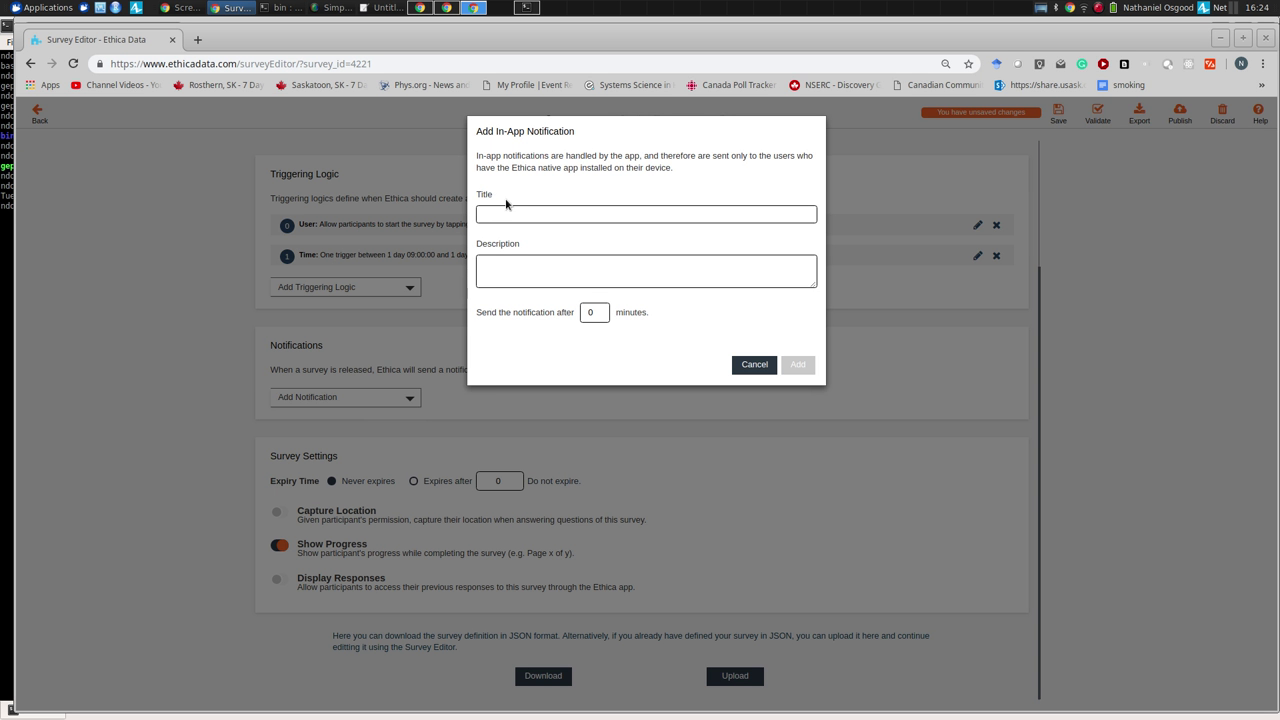
{"action": "left_click", "coordinate": [510, 214]}
{"action": "type", "text": "Please filll out your study entry survey"}
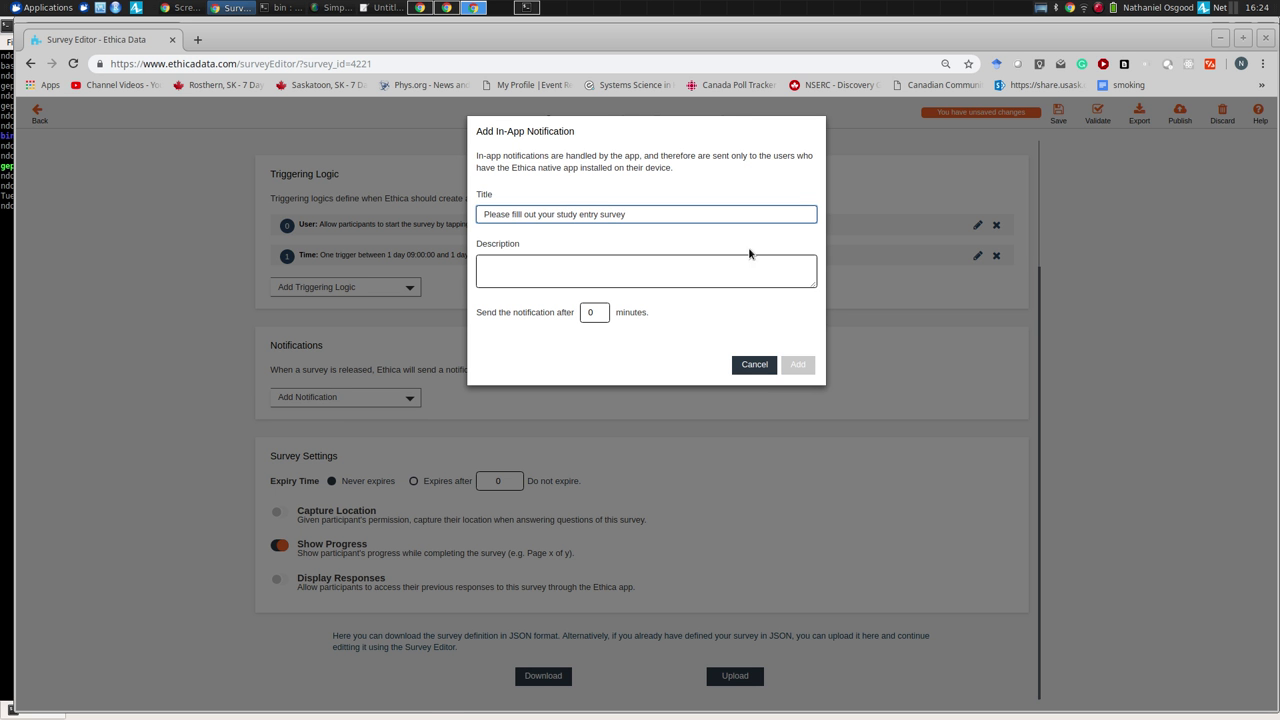
Step: Describe the notification as "This survey collects some basic background information." and add it to the survey
{"action": "left_click", "coordinate": [574, 265]}
{"action": "type", "text": "This survey coll"}
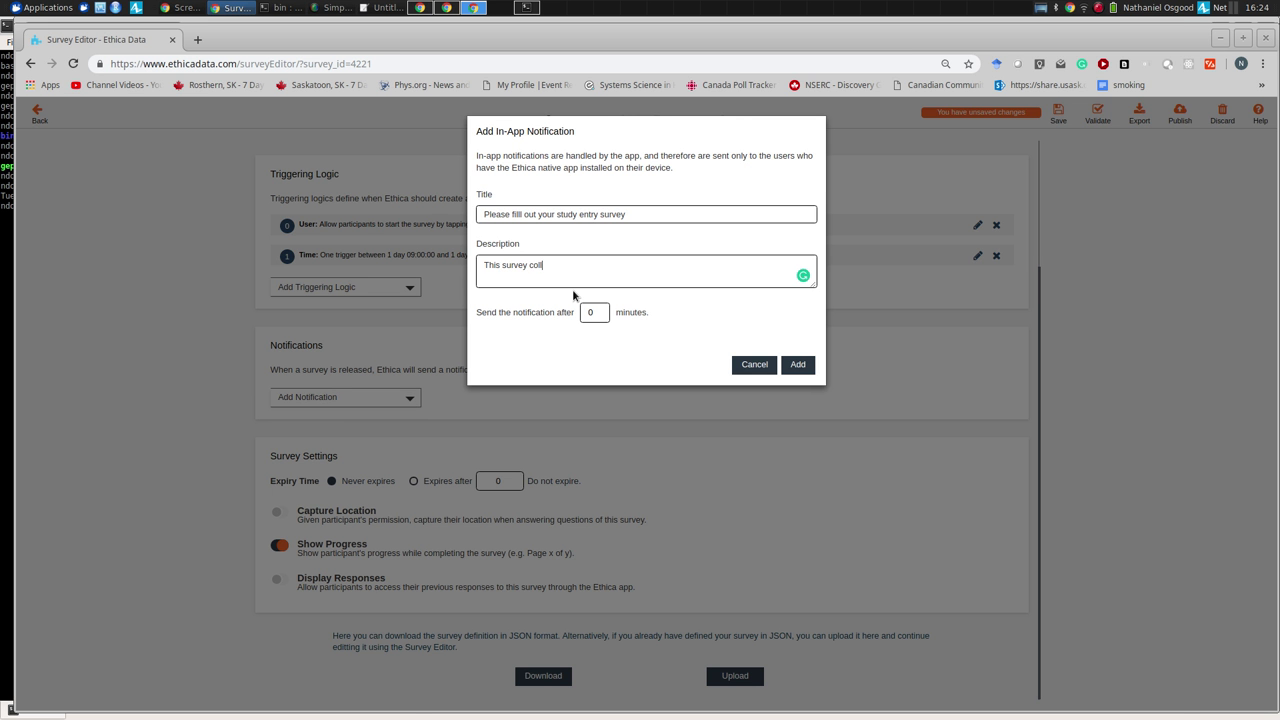
{"action": "key", "text": "BackSpace"}
{"action": "key", "text": "BackSpace"}
{"action": "key", "text": "BackSpace"}
{"action": "key", "text": "BackSpace"}
{"action": "key", "text": "BackSpace"}
{"action": "type", "text": "s some basic background information."}
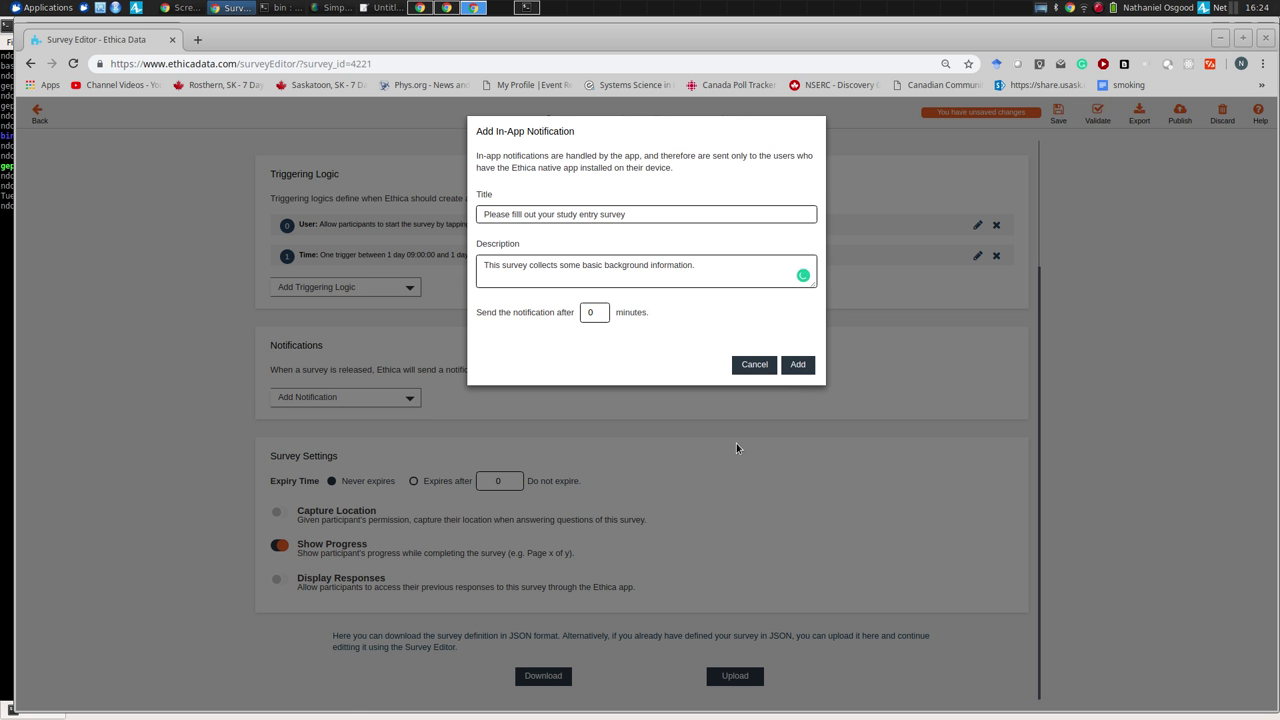
{"action": "left_click", "coordinate": [796, 367]}
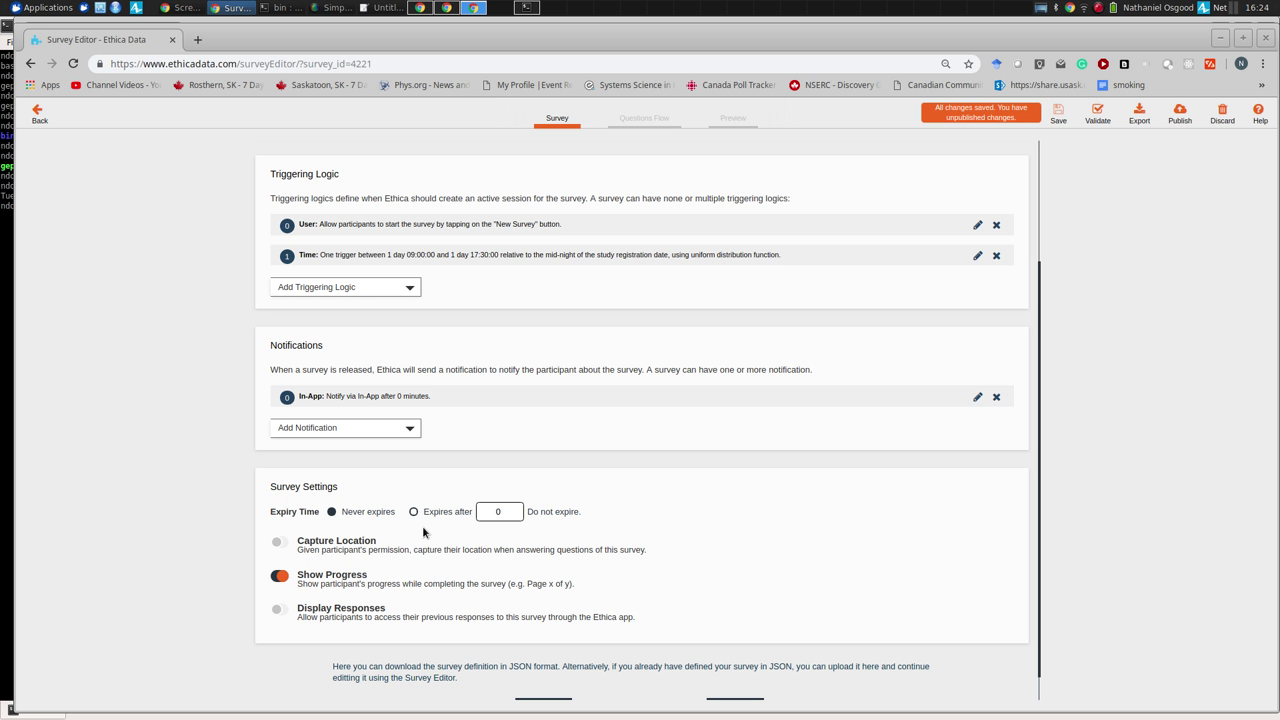
Step: Compare Study Registration Date and Study Registration Time as the base time of the Time trigger, without saving changes
{"action": "left_click_drag", "start_coordinate": [422, 532], "coordinate": [448, 511]}
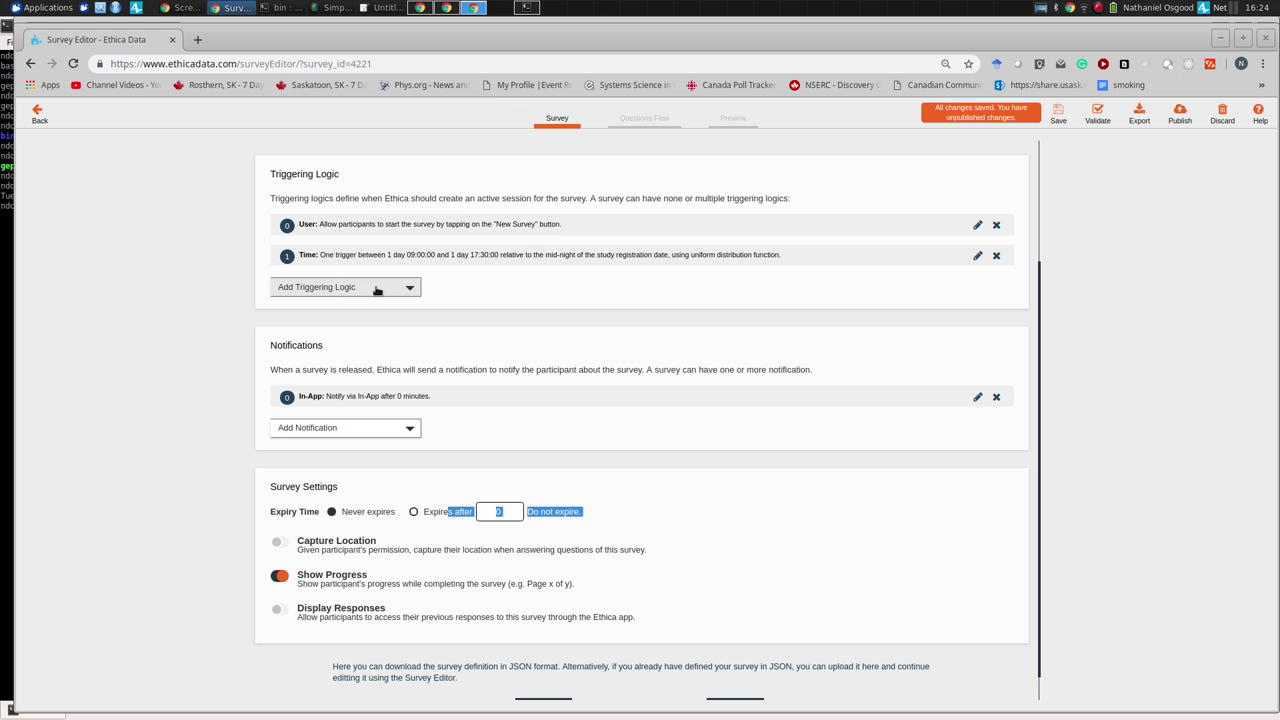
{"action": "left_click", "coordinate": [344, 253]}
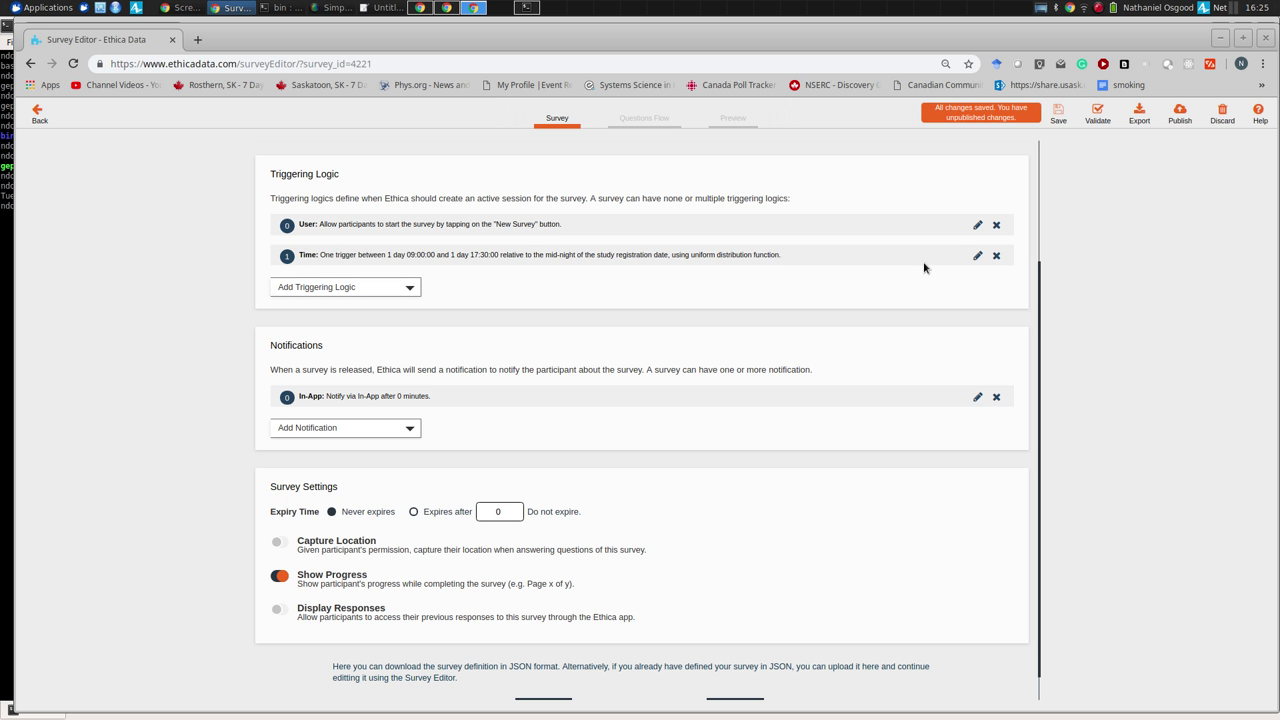
{"action": "left_click", "coordinate": [977, 256]}
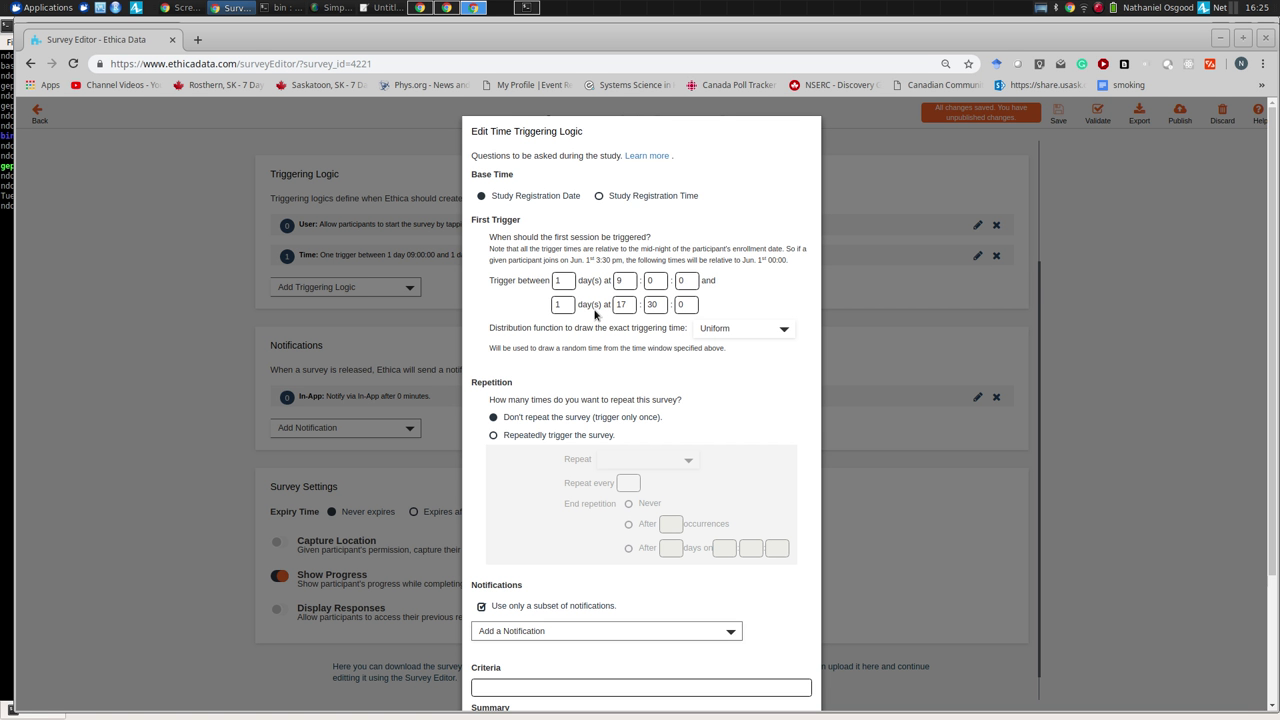
{"action": "left_click", "coordinate": [616, 197]}
{"action": "left_click", "coordinate": [542, 199]}
{"action": "left_click", "coordinate": [626, 198]}
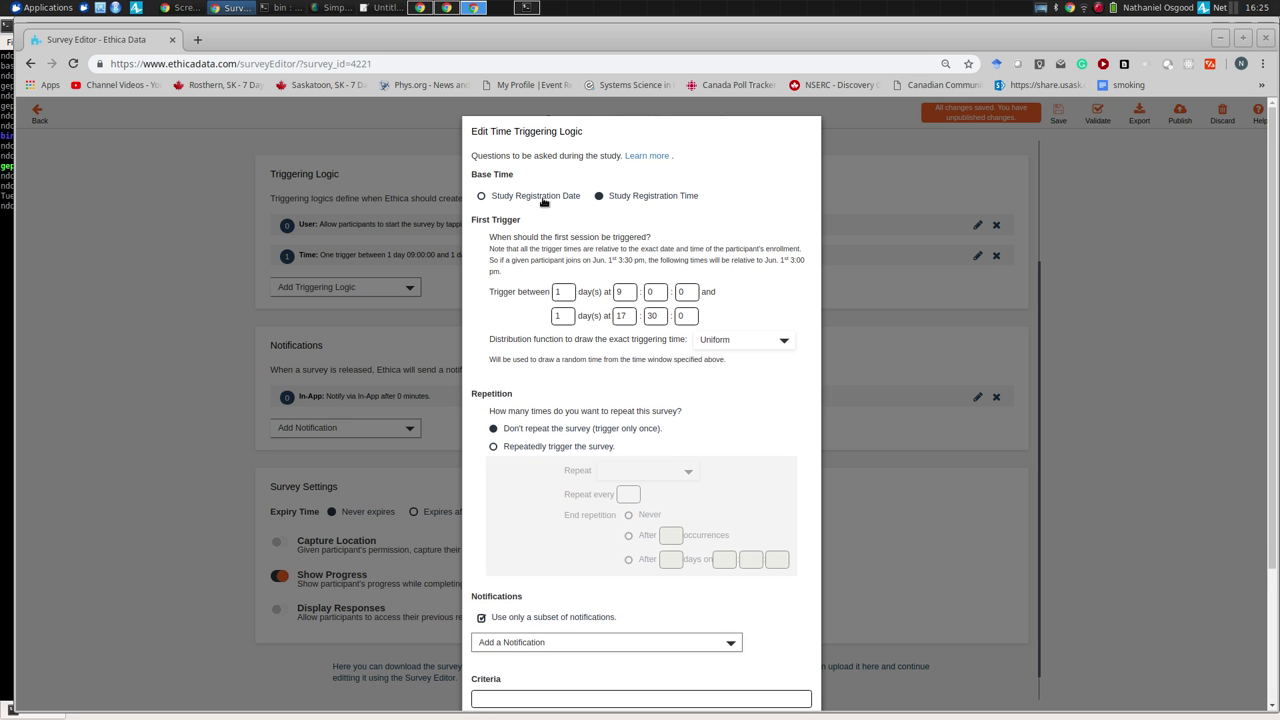
{"action": "left_click", "coordinate": [544, 200]}
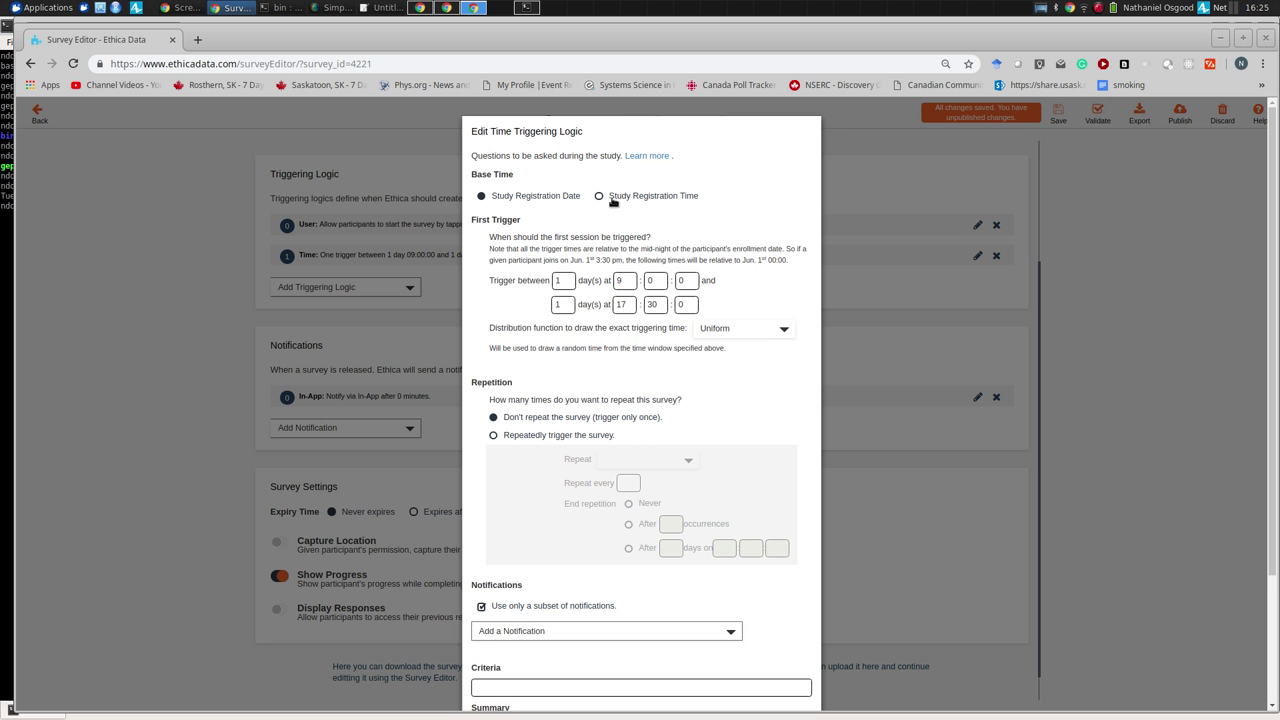
{"action": "left_click", "coordinate": [612, 198]}
{"action": "left_click", "coordinate": [549, 199]}
{"action": "left_click", "coordinate": [617, 199]}
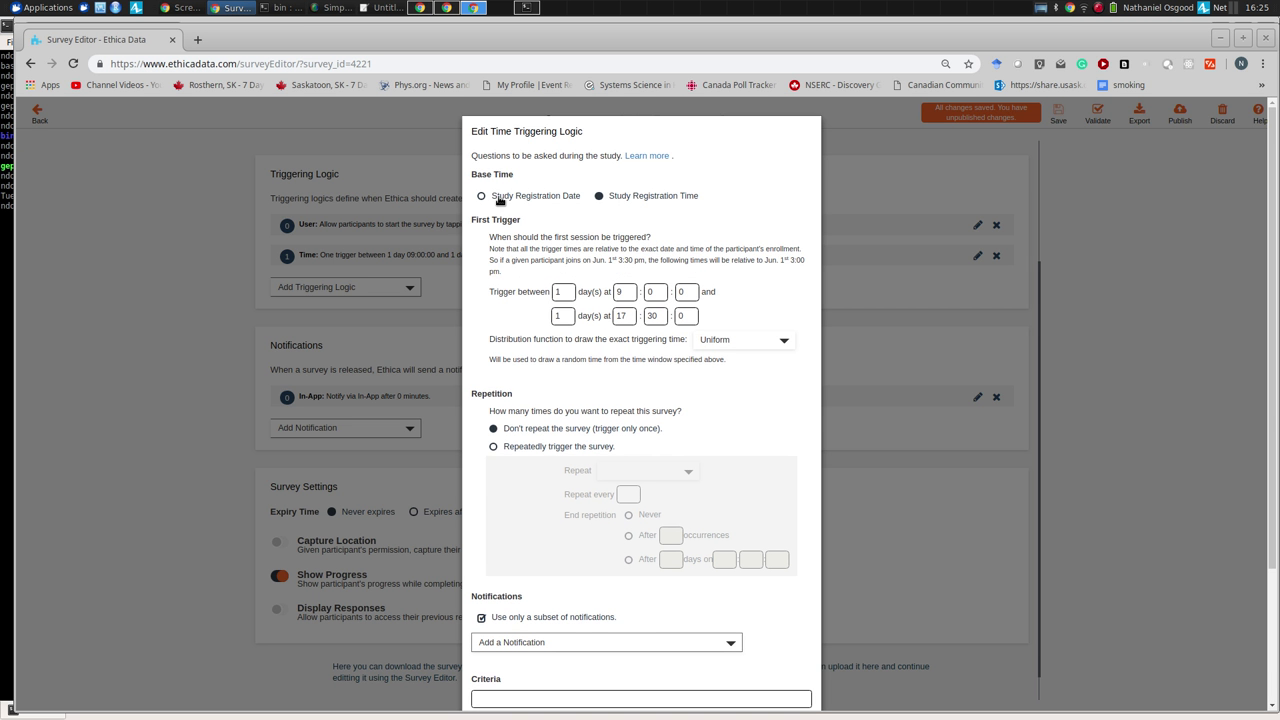
{"action": "left_click", "coordinate": [498, 199]}
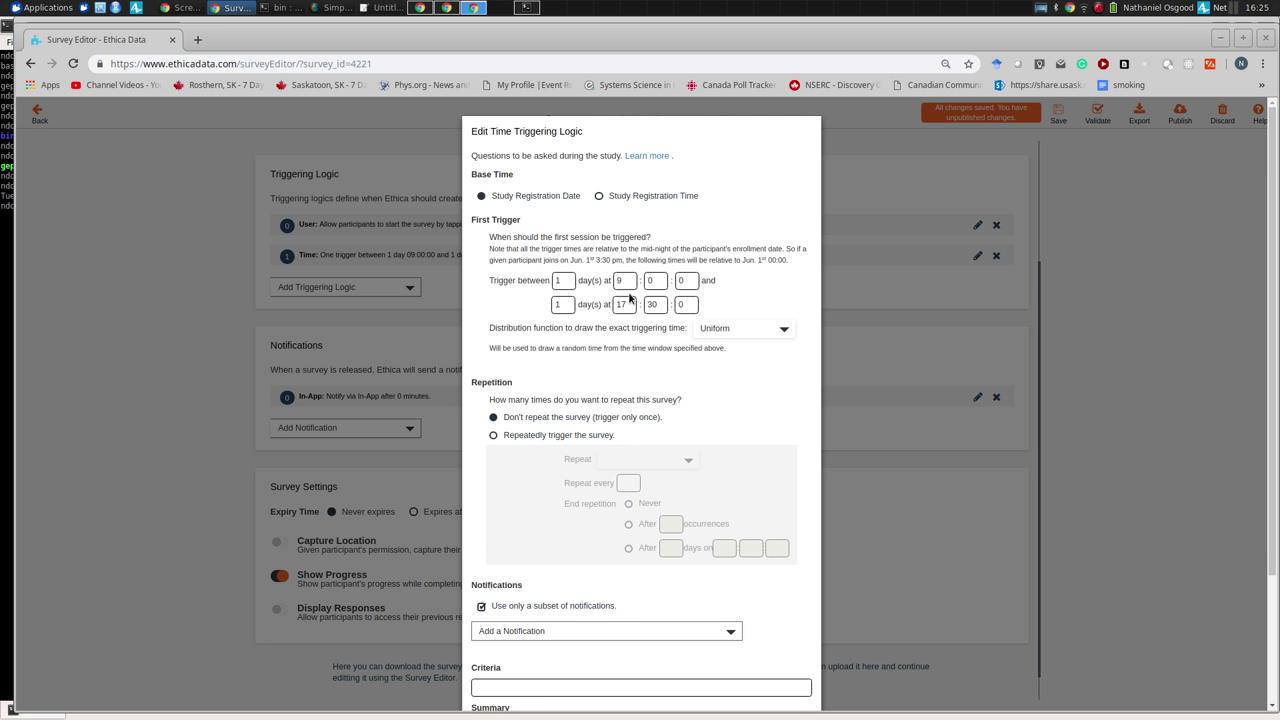
{"action": "left_click", "coordinate": [657, 200]}
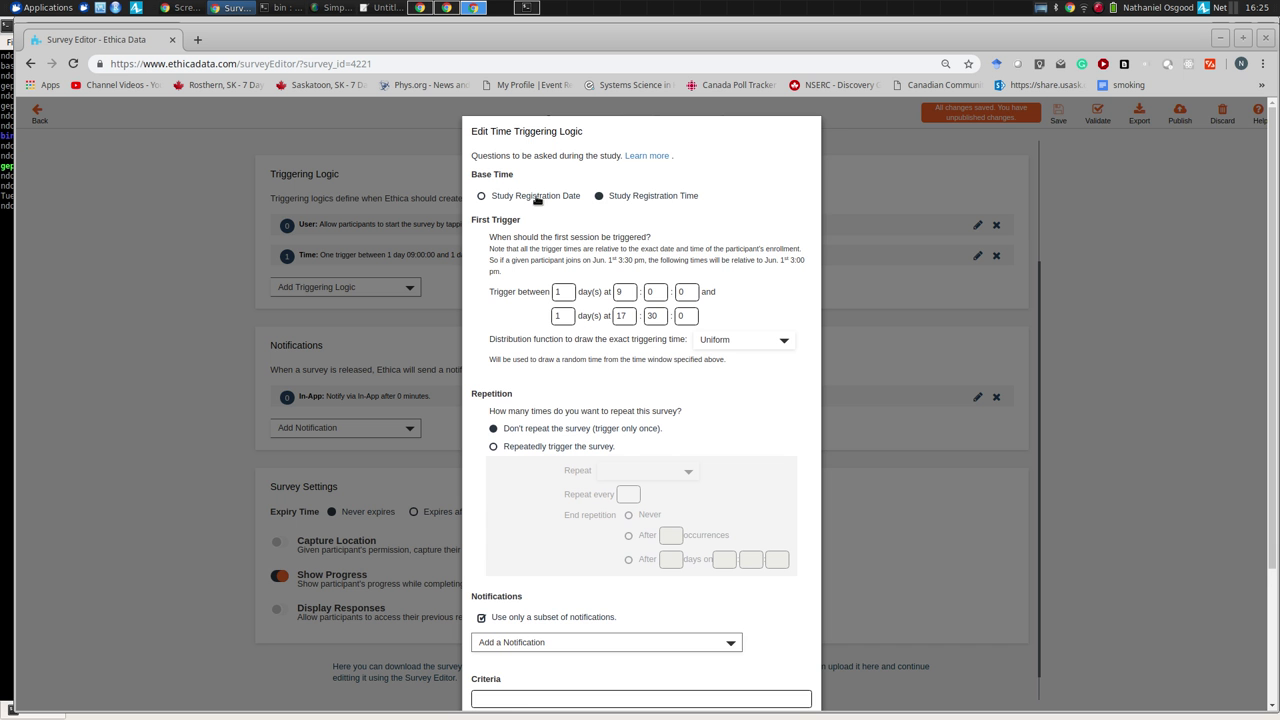
{"action": "left_click", "coordinate": [537, 199]}
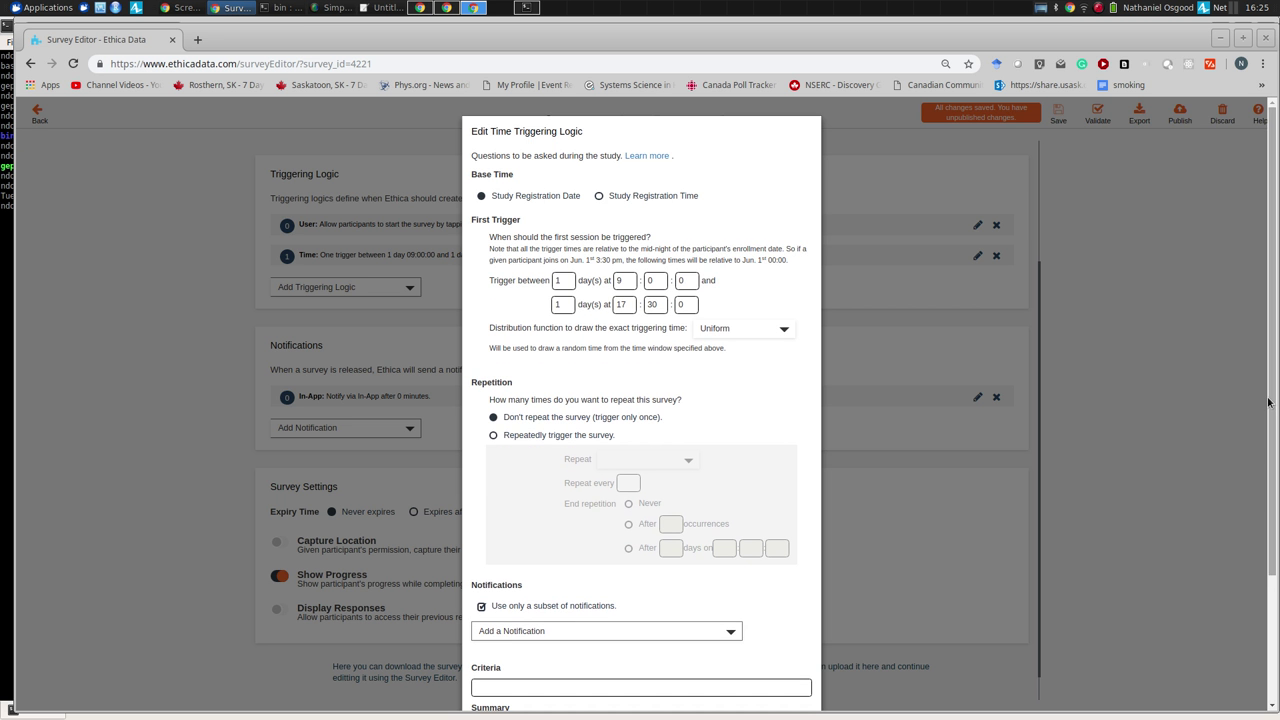
{"action": "scroll", "coordinate": [1273, 399], "scroll_direction": "down", "scroll_amount": 3}
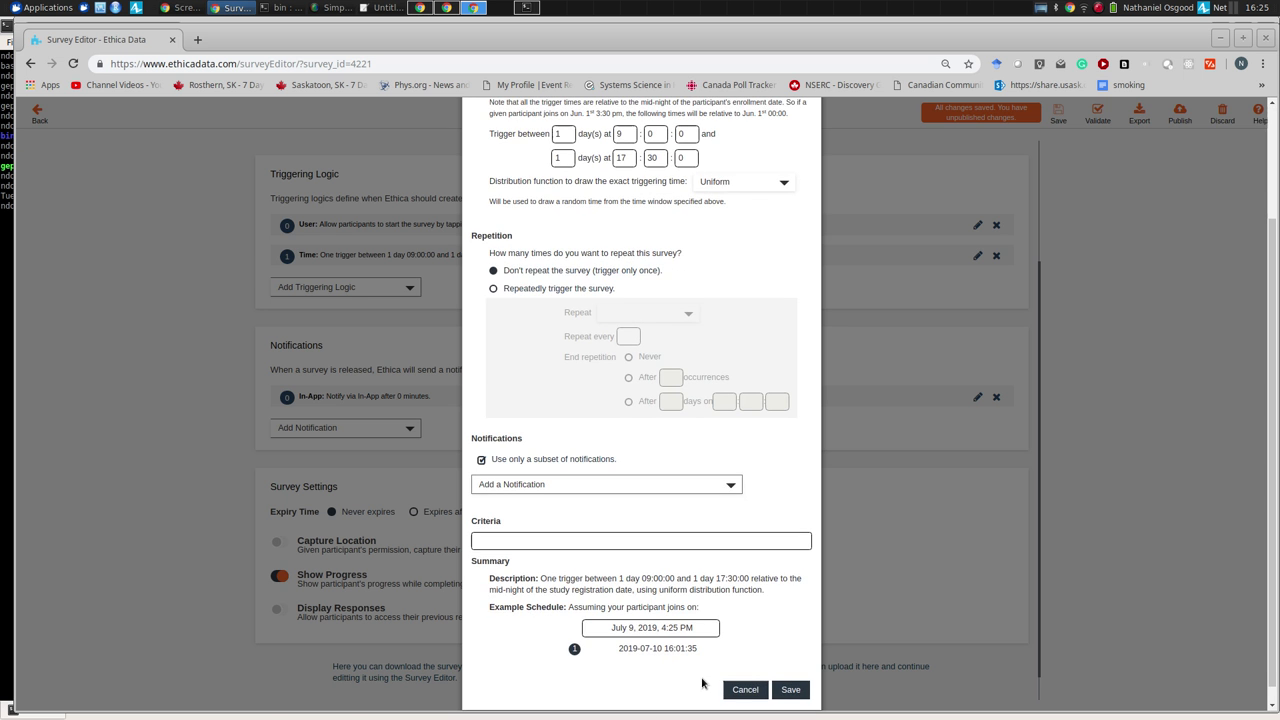
{"action": "left_click", "coordinate": [745, 689]}
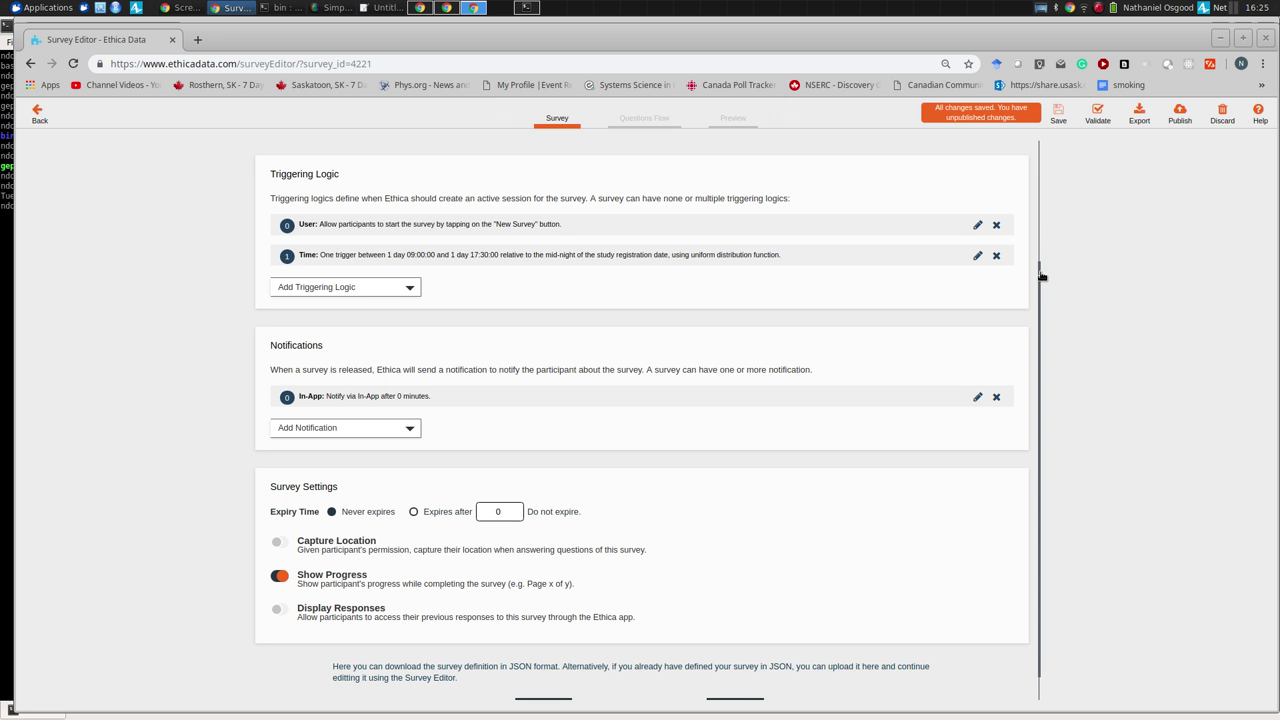
Step: Enable Capture Location in the survey settings and open the survey's questions flow
{"action": "scroll", "coordinate": [992, 492], "scroll_direction": "down", "scroll_amount": 1}
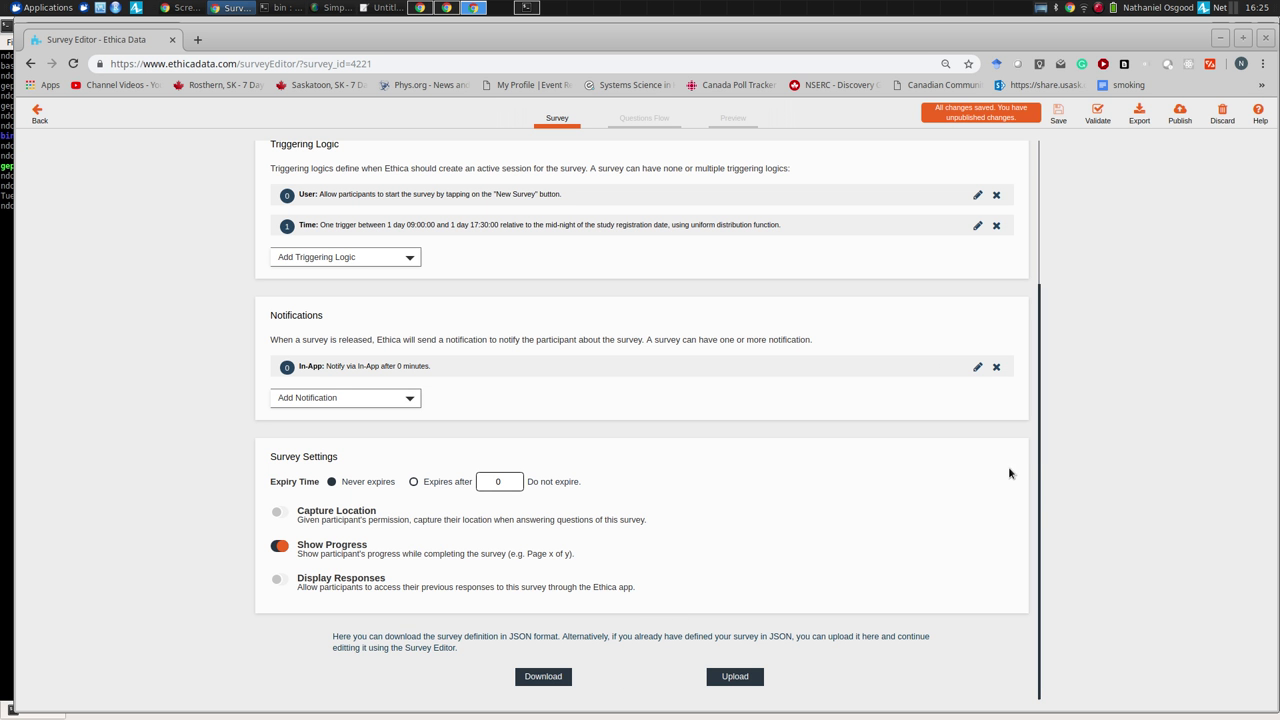
{"action": "scroll", "coordinate": [1030, 400], "scroll_direction": "up", "scroll_amount": 2}
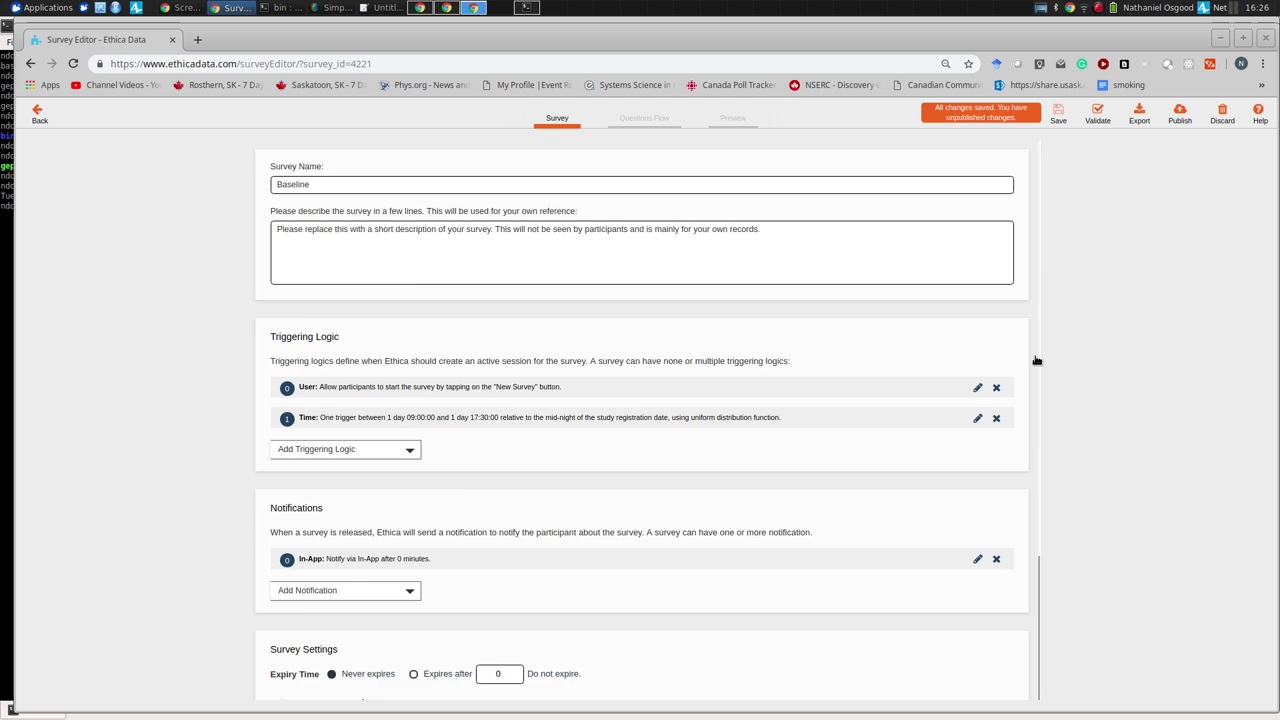
{"action": "scroll", "coordinate": [1036, 360], "scroll_direction": "down", "scroll_amount": 2}
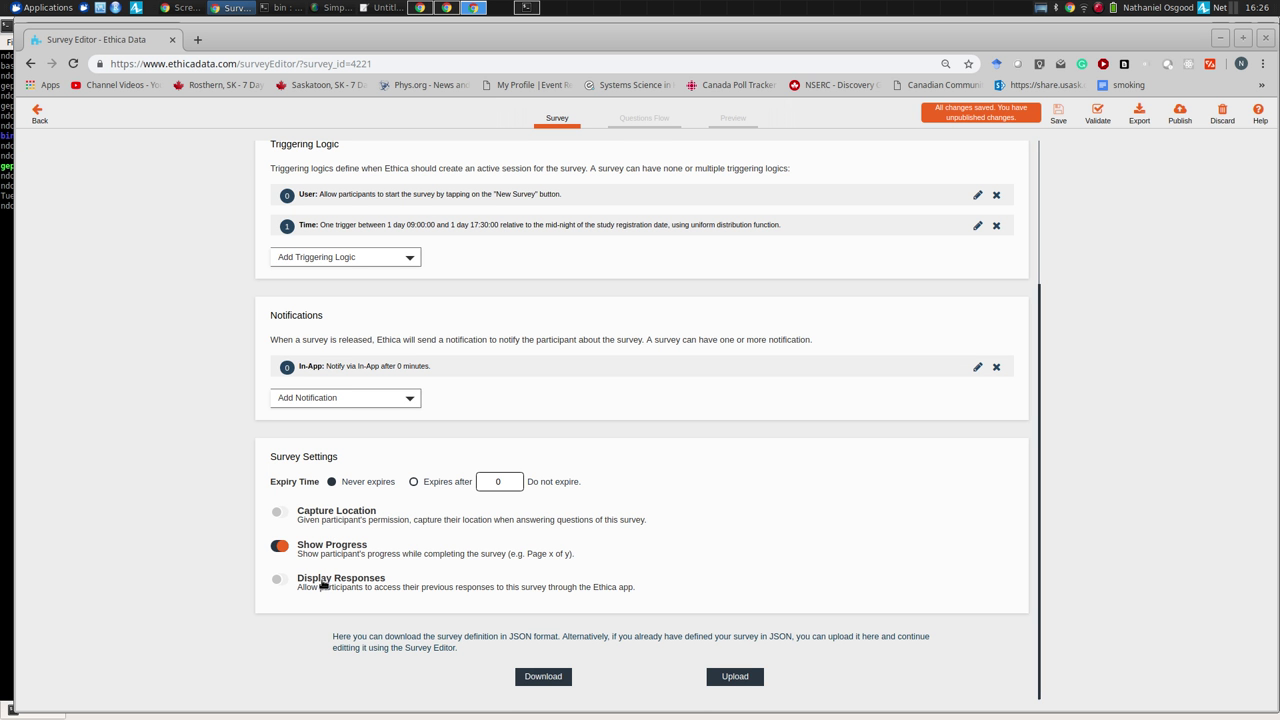
{"action": "left_click", "coordinate": [322, 518]}
{"action": "left_click_drag", "start_coordinate": [1026, 434], "coordinate": [1046, 297]}
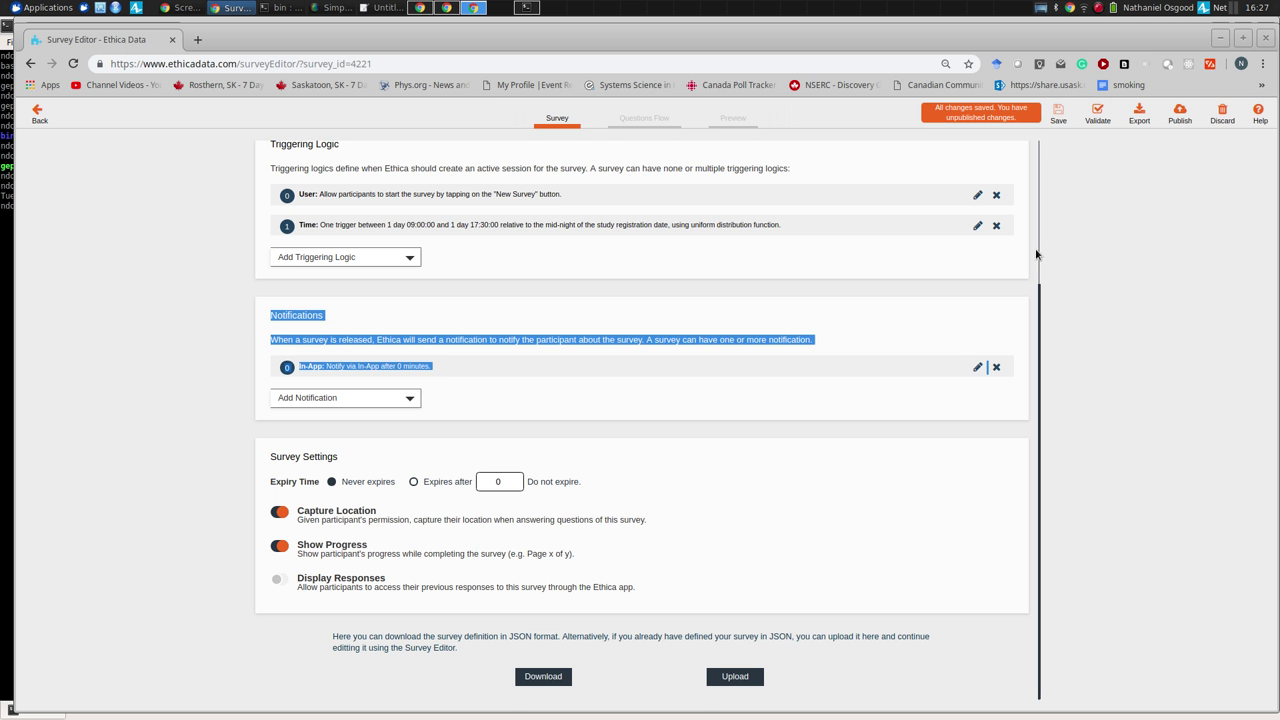
{"action": "scroll", "coordinate": [1036, 254], "scroll_direction": "up", "scroll_amount": 2}
{"action": "left_click", "coordinate": [644, 120]}
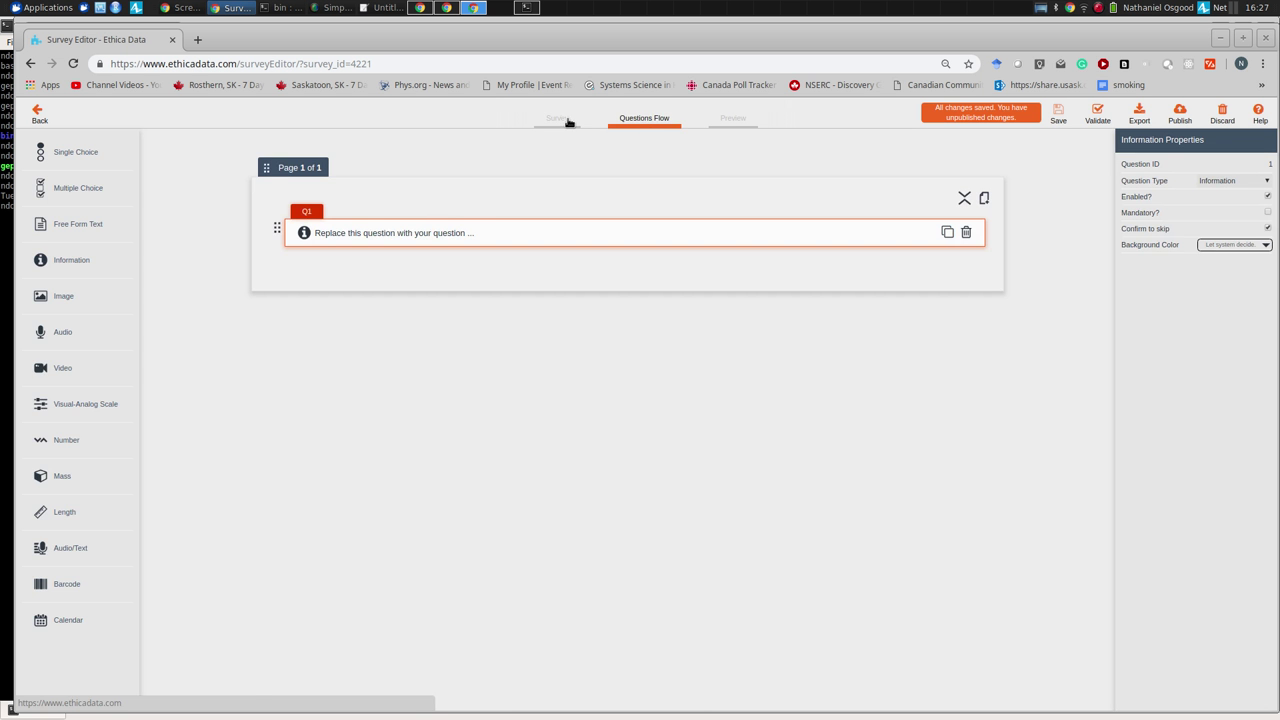
Step: Add a Number question below the information question with the text "Please enter your age in years"
{"action": "left_click", "coordinate": [567, 122]}
{"action": "left_click", "coordinate": [640, 120]}
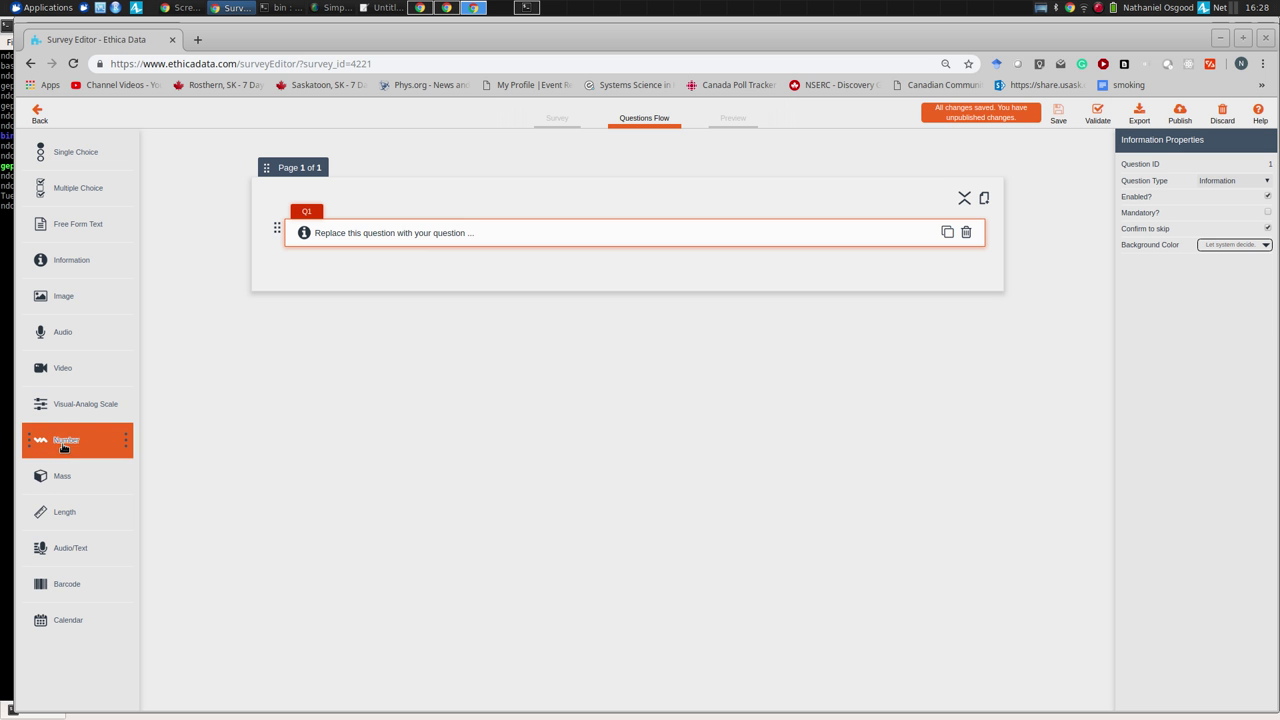
{"action": "left_click_drag", "start_coordinate": [62, 447], "coordinate": [398, 246]}
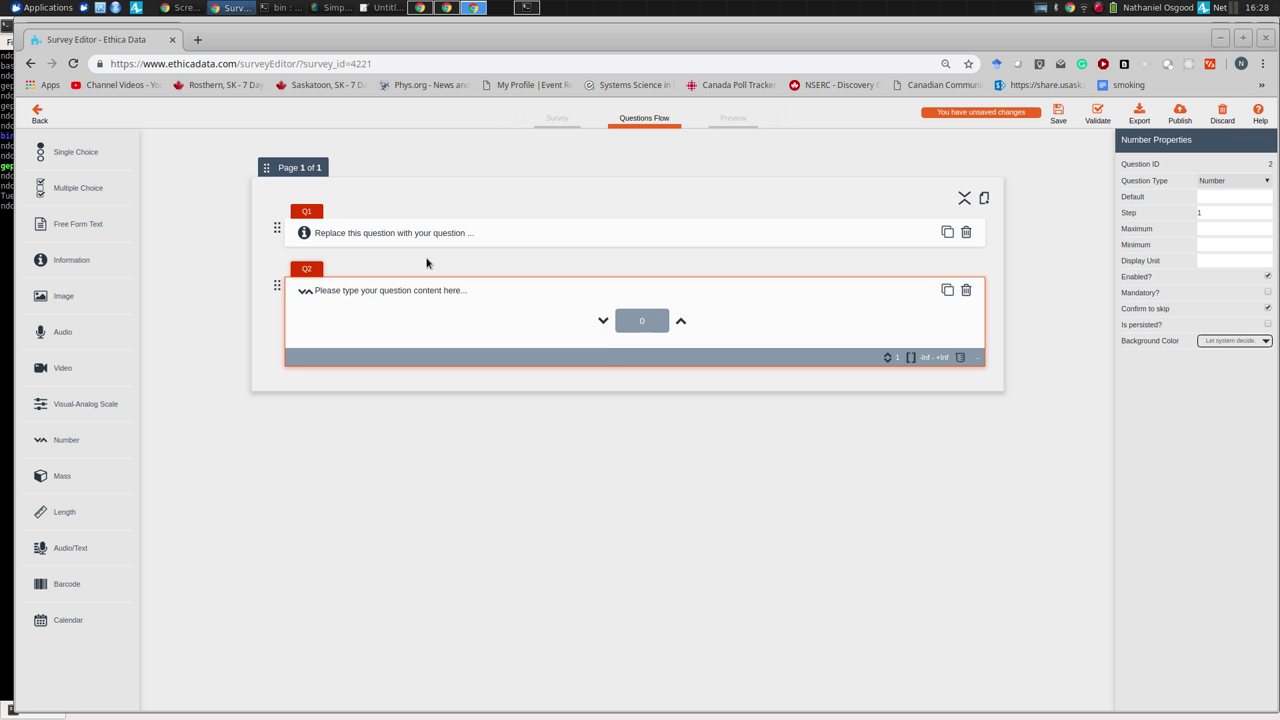
{"action": "left_click", "coordinate": [351, 290]}
{"action": "type", "text": "Ple"}
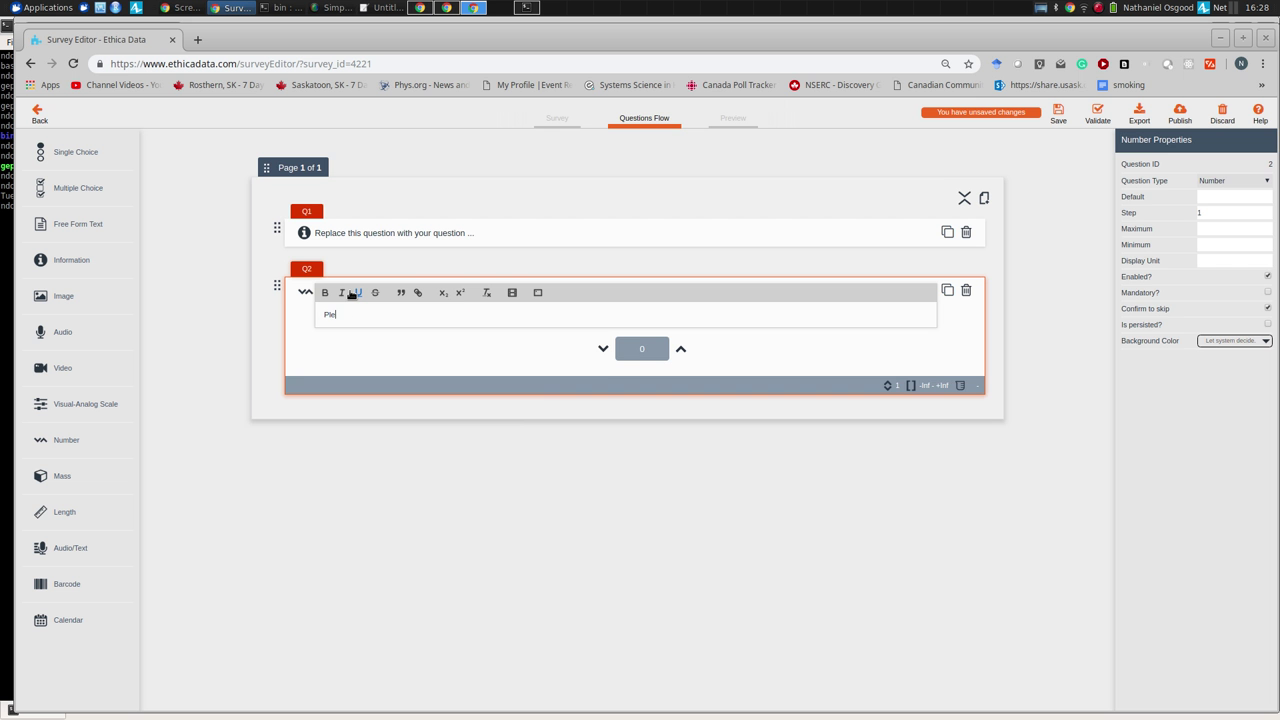
{"action": "type", "text": "ase enter your age in years"}
{"action": "key", "text": "Return"}
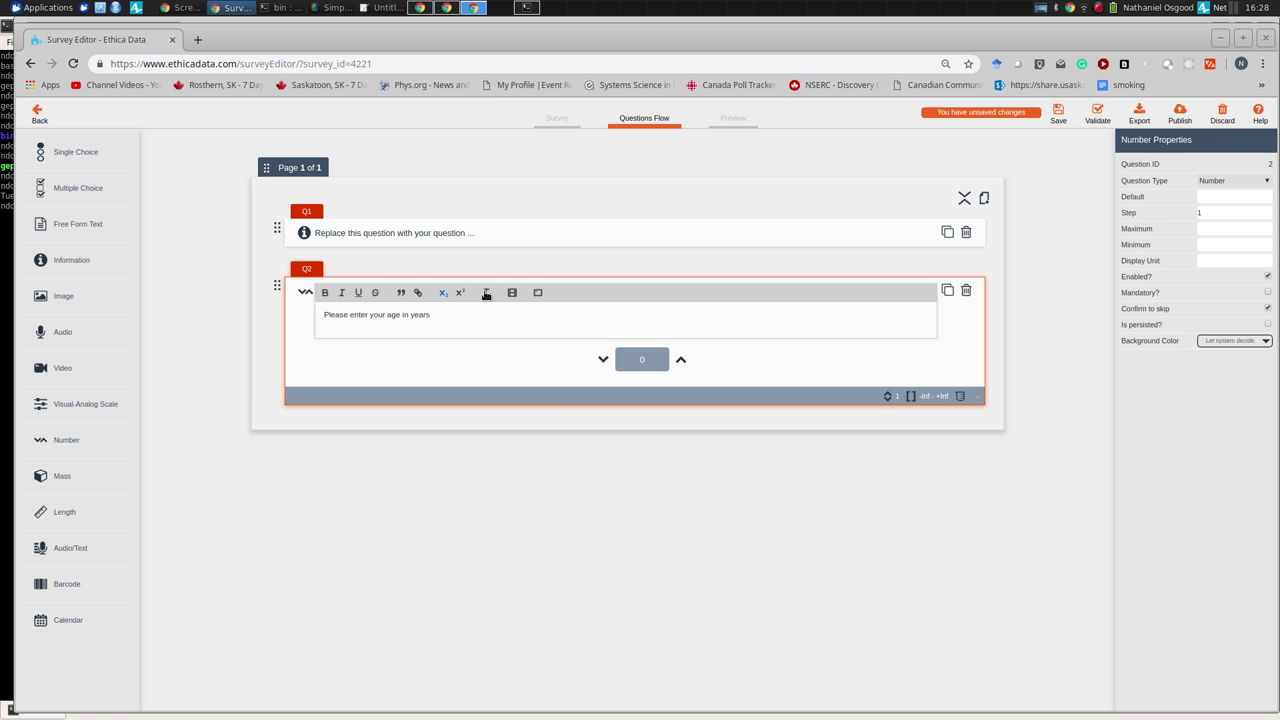
{"action": "key", "text": "BackSpace"}
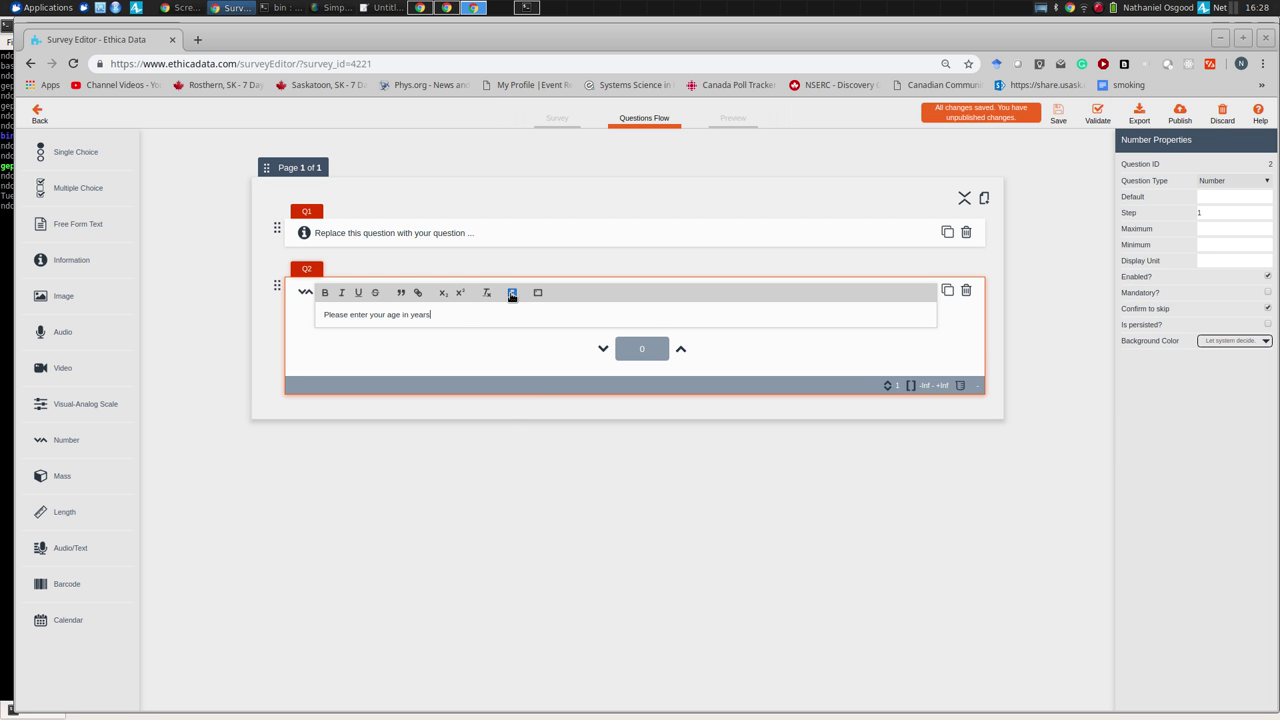
Step: Limit the age question's answer to a minimum of 18 and a maximum of 100
{"action": "left_click", "coordinate": [1248, 243]}
{"action": "left_click", "coordinate": [1209, 227]}
{"action": "type", "text": "0"}
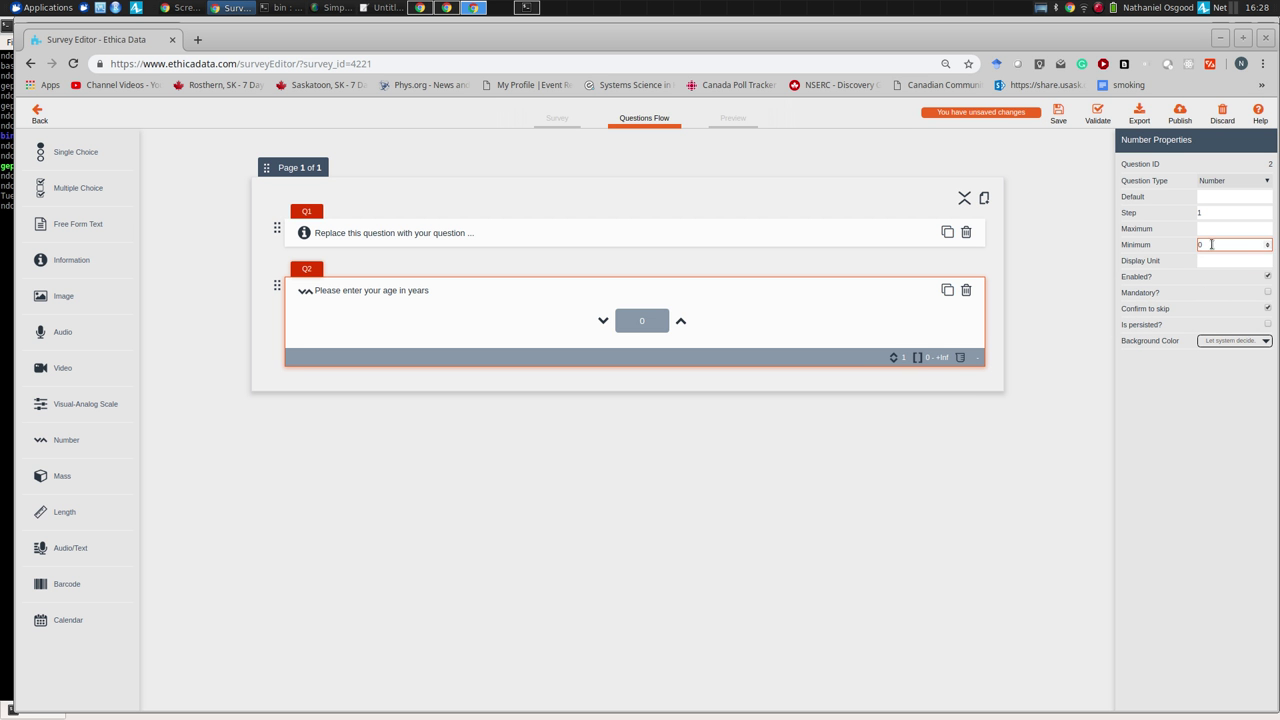
{"action": "key", "text": "BackSpace"}
{"action": "type", "text": "18"}
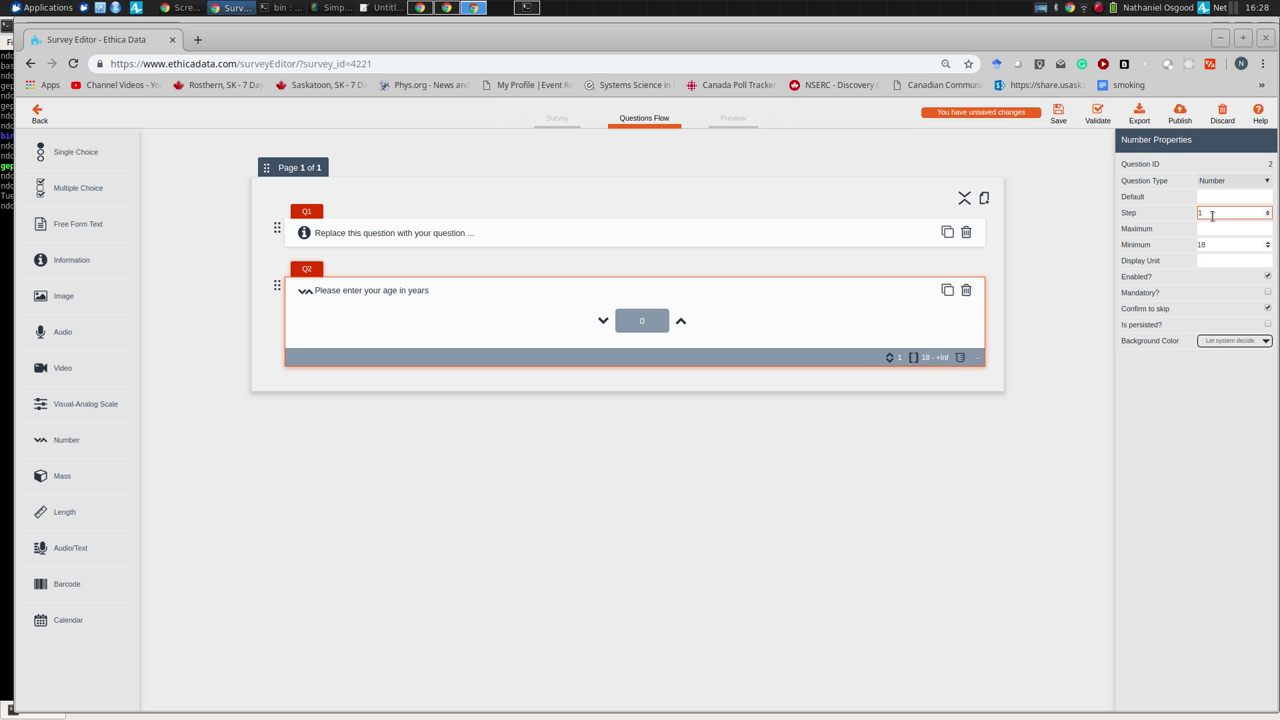
{"action": "left_click", "coordinate": [1215, 228]}
{"action": "type", "text": "100"}
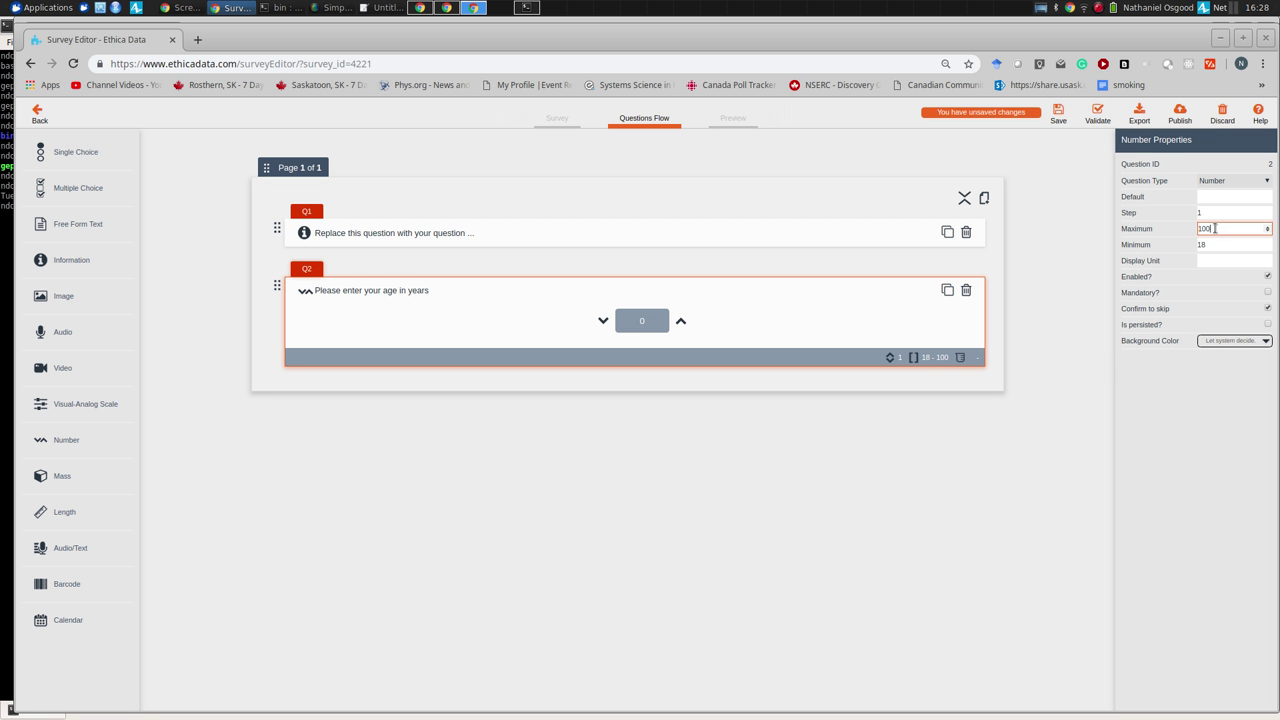
{"action": "left_click", "coordinate": [1180, 308]}
{"action": "left_click", "coordinate": [1177, 406]}
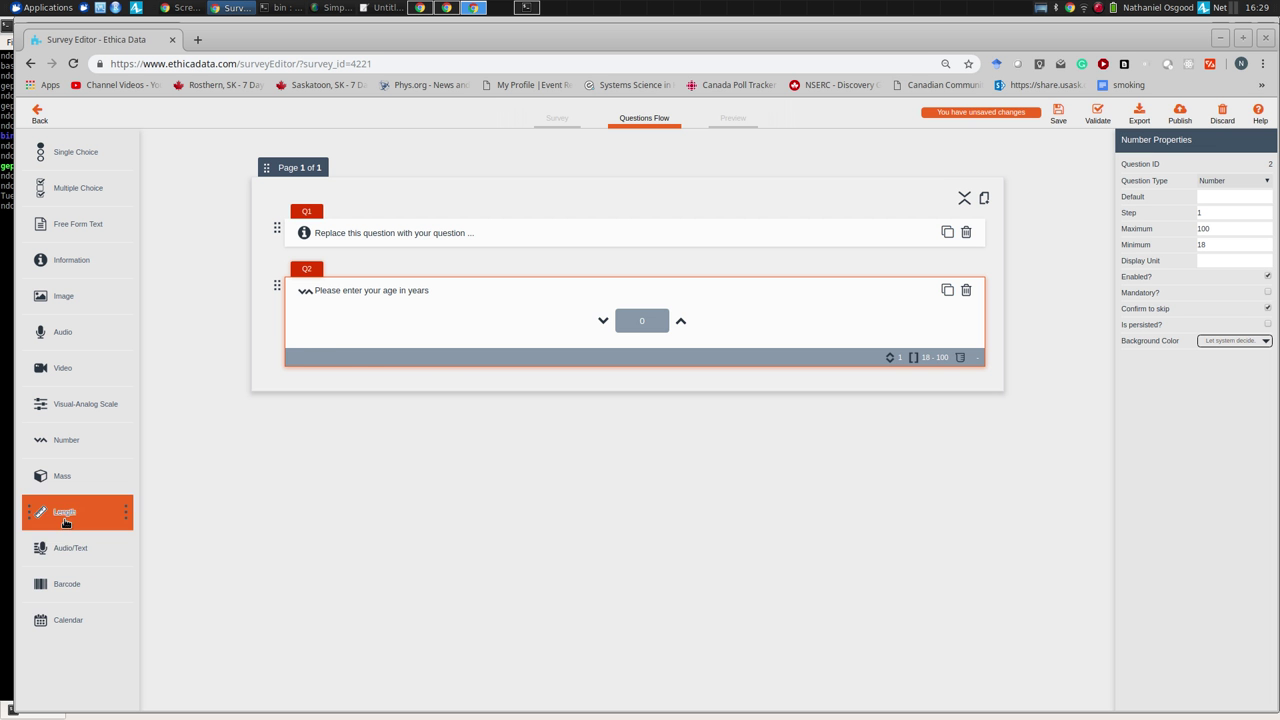
Step: Add a Length question reading "Please enter your height in units of your choice." with ft & in as default unit
{"action": "left_click_drag", "start_coordinate": [67, 522], "coordinate": [364, 405]}
{"action": "left_click", "coordinate": [346, 410]}
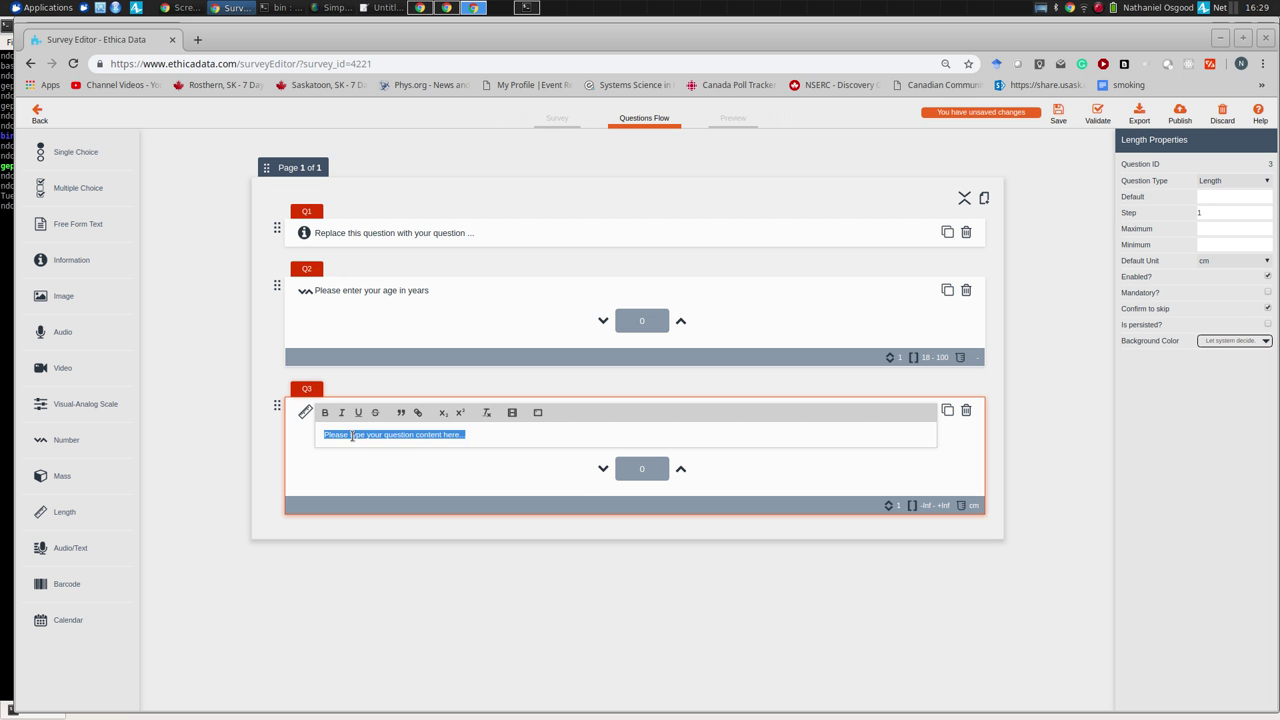
{"action": "type", "text": "Please enter your"}
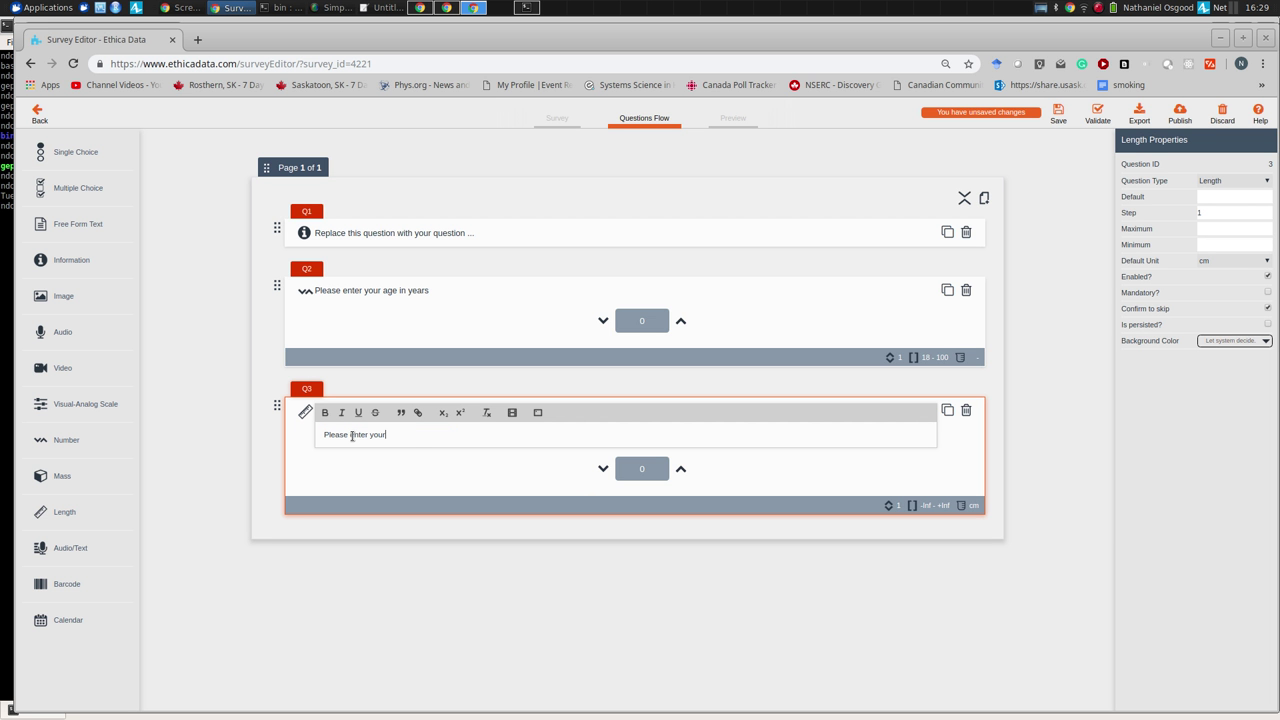
{"action": "type", "text": " height in units of your choice."}
{"action": "left_click", "coordinate": [1216, 262]}
{"action": "left_click", "coordinate": [1210, 281]}
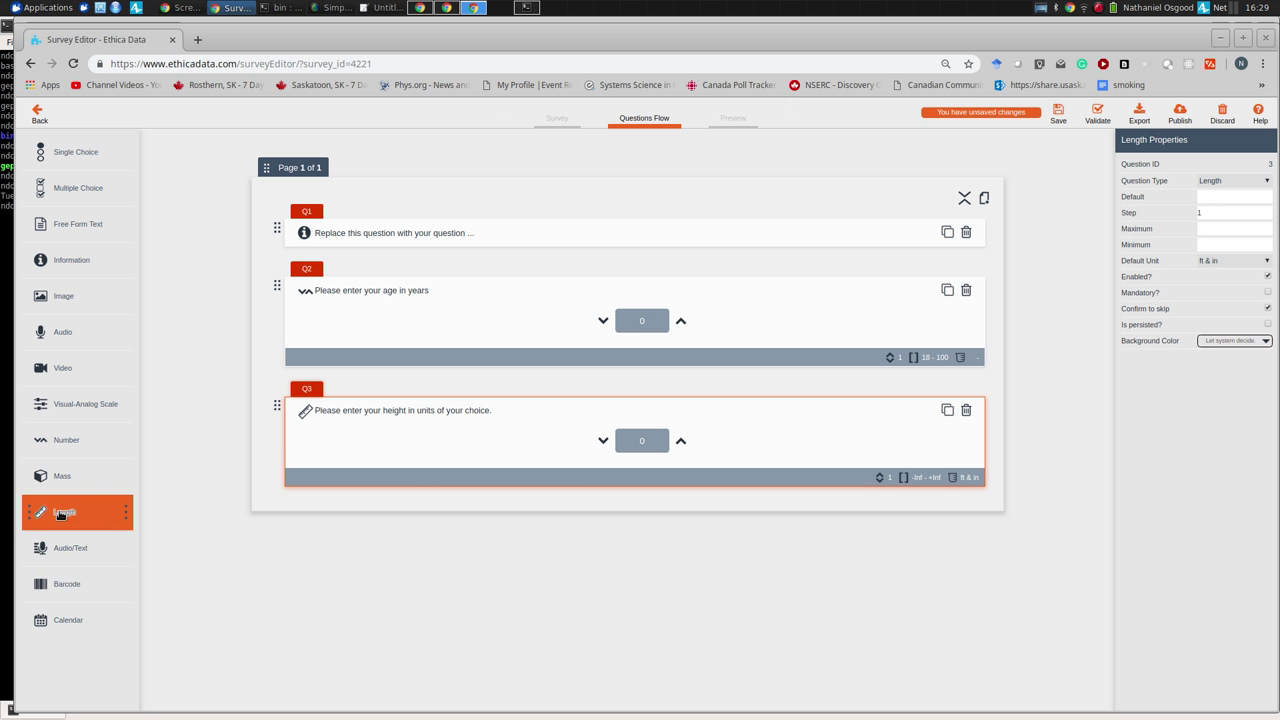
Step: Add a Mass question below the height question reading "Please enter your weight." with LBS as default unit
{"action": "left_click_drag", "start_coordinate": [80, 482], "coordinate": [310, 527]}
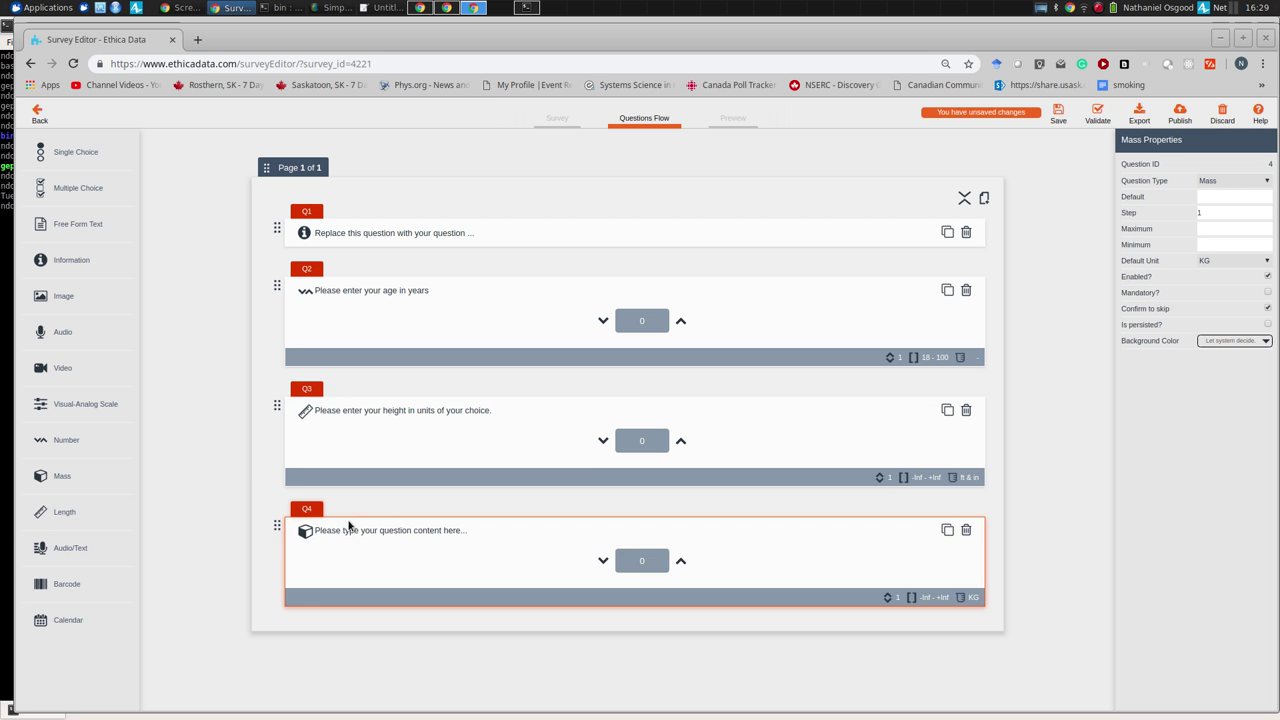
{"action": "left_click", "coordinate": [345, 530]}
{"action": "type", "text": "Pl"}
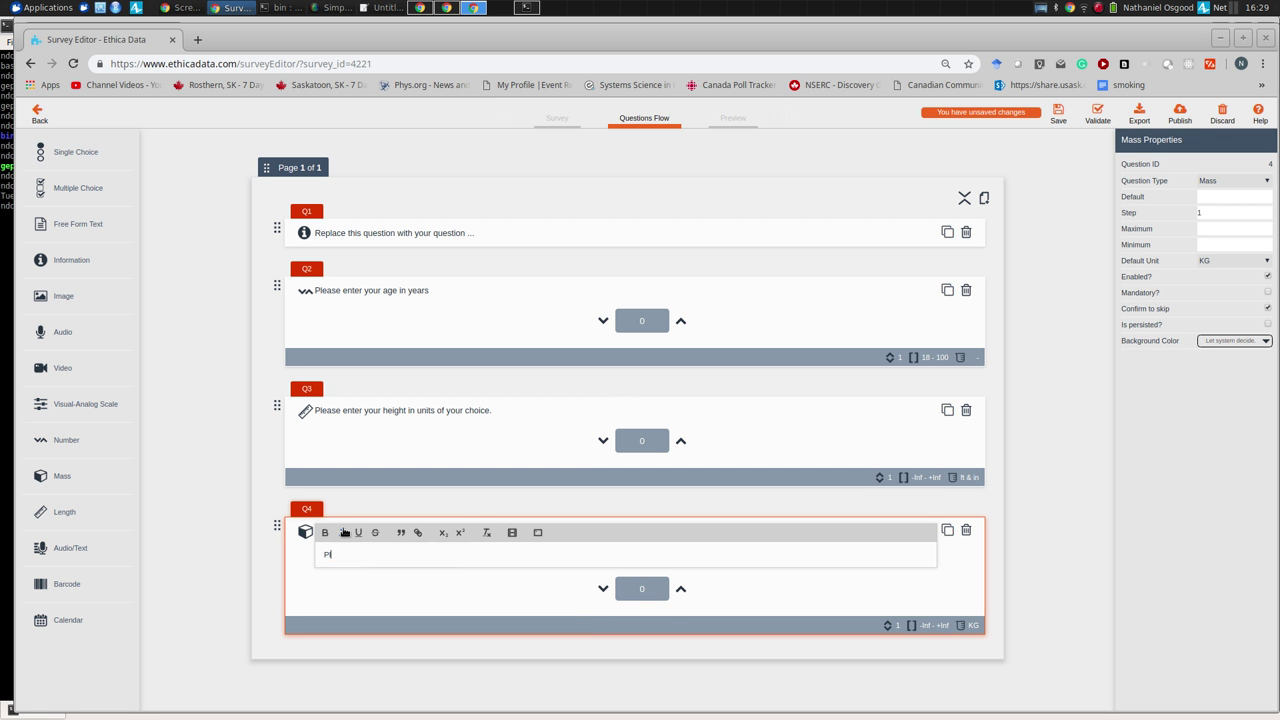
{"action": "type", "text": "ease enter your weight."}
{"action": "left_click", "coordinate": [345, 532]}
{"action": "left_click", "coordinate": [1215, 261]}
{"action": "left_click", "coordinate": [1212, 280]}
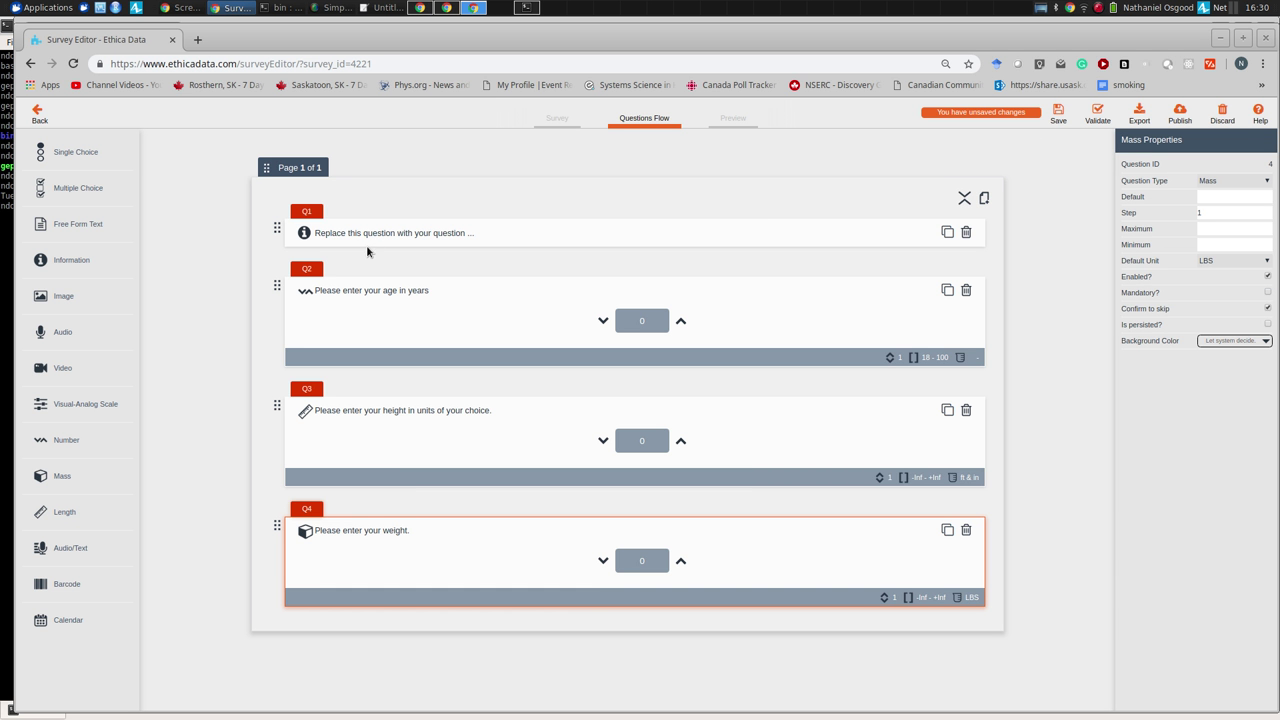
Step: Delete the placeholder information question at the start of the page and save the survey
{"action": "left_click", "coordinate": [966, 233]}
{"action": "left_click", "coordinate": [966, 233]}
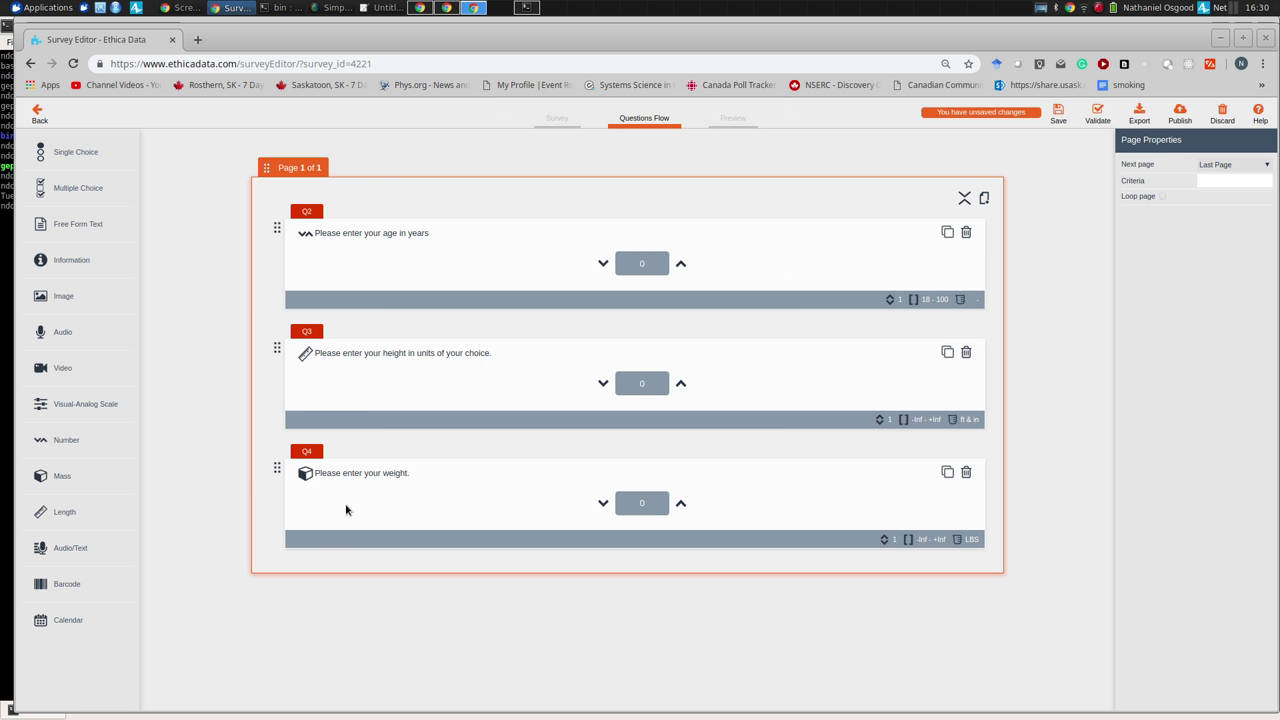
{"action": "left_click", "coordinate": [1060, 113]}
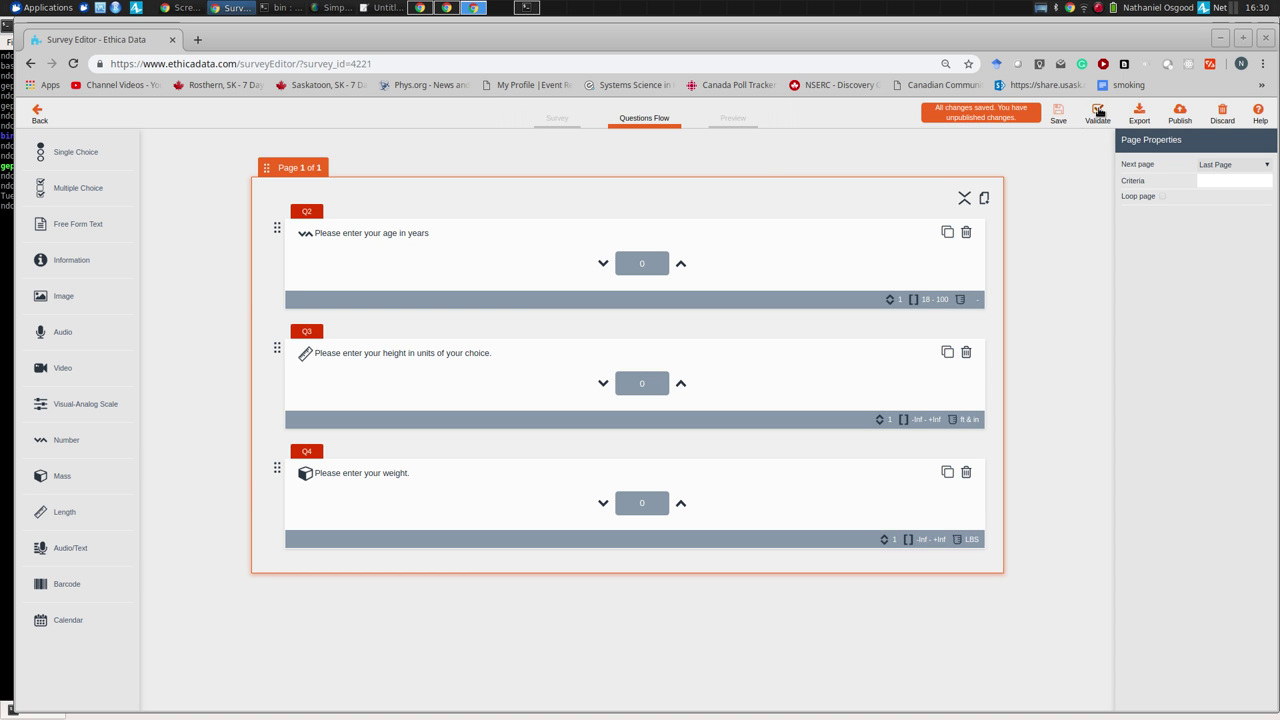
Step: Validate the survey and publish it, updating devices for all currently-enrolled participants
{"action": "left_click", "coordinate": [1099, 111]}
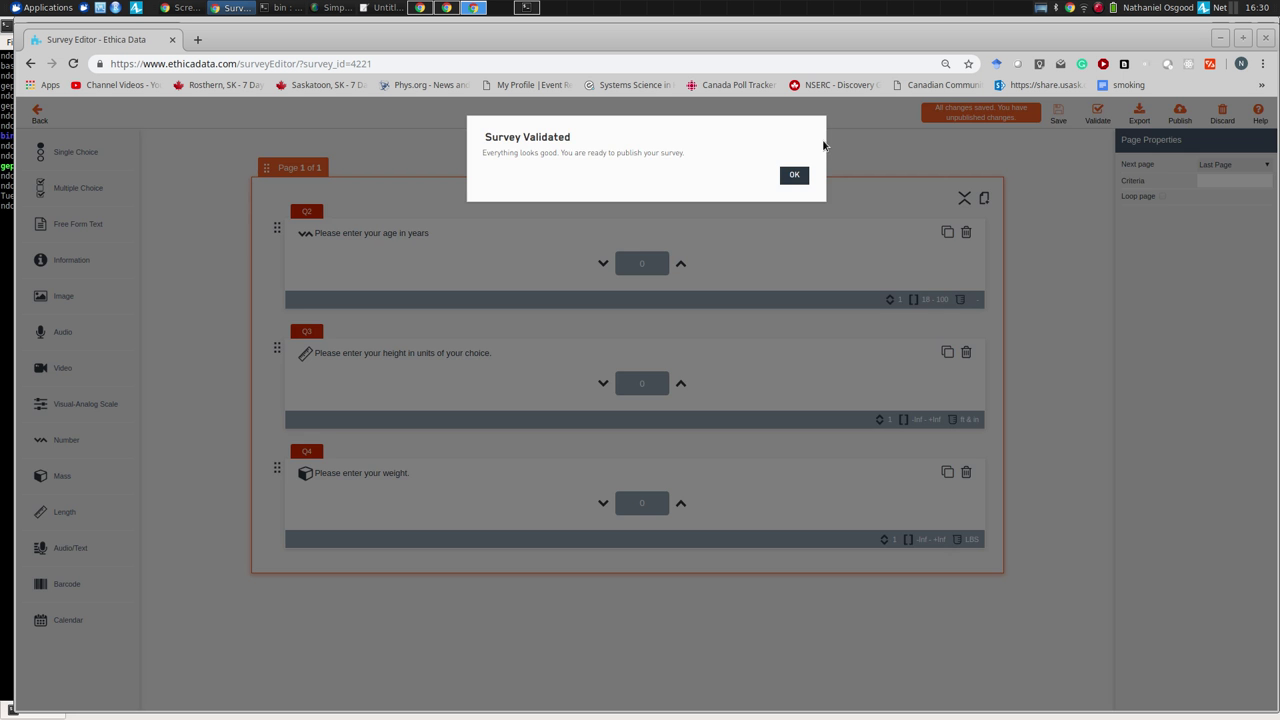
{"action": "left_click", "coordinate": [795, 172]}
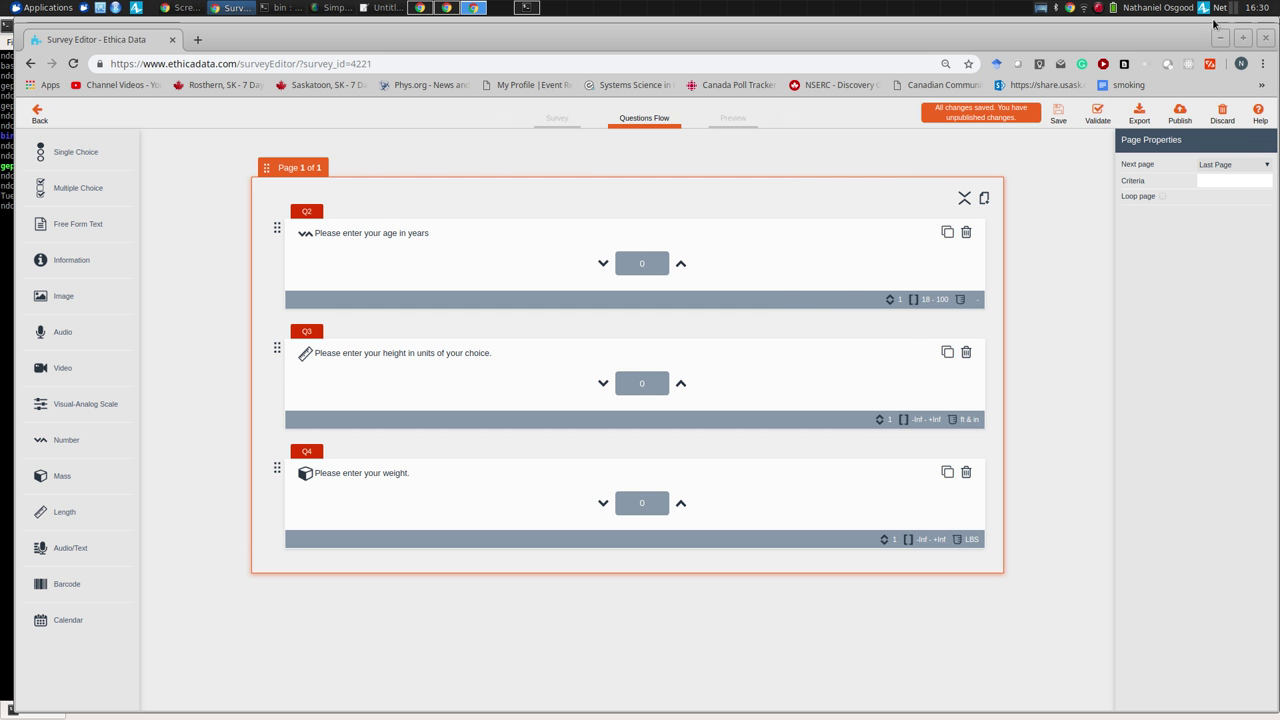
{"action": "left_click", "coordinate": [1181, 115]}
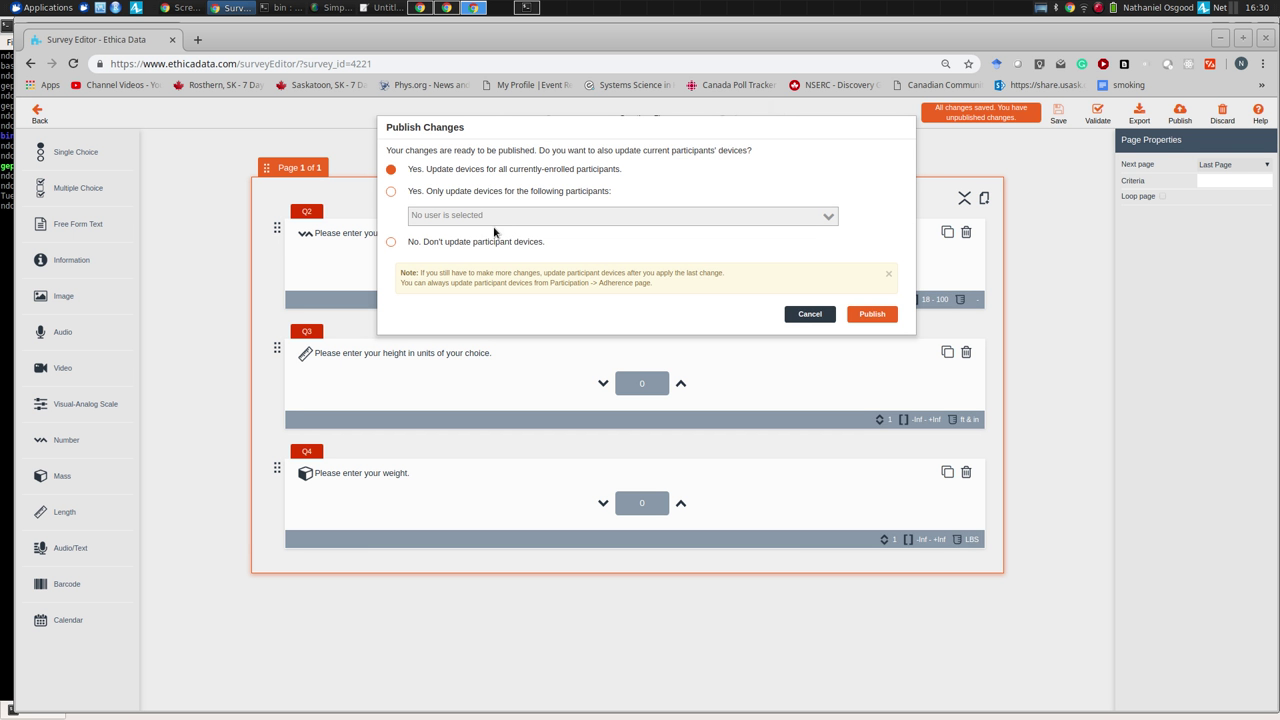
{"action": "left_click", "coordinate": [861, 315]}
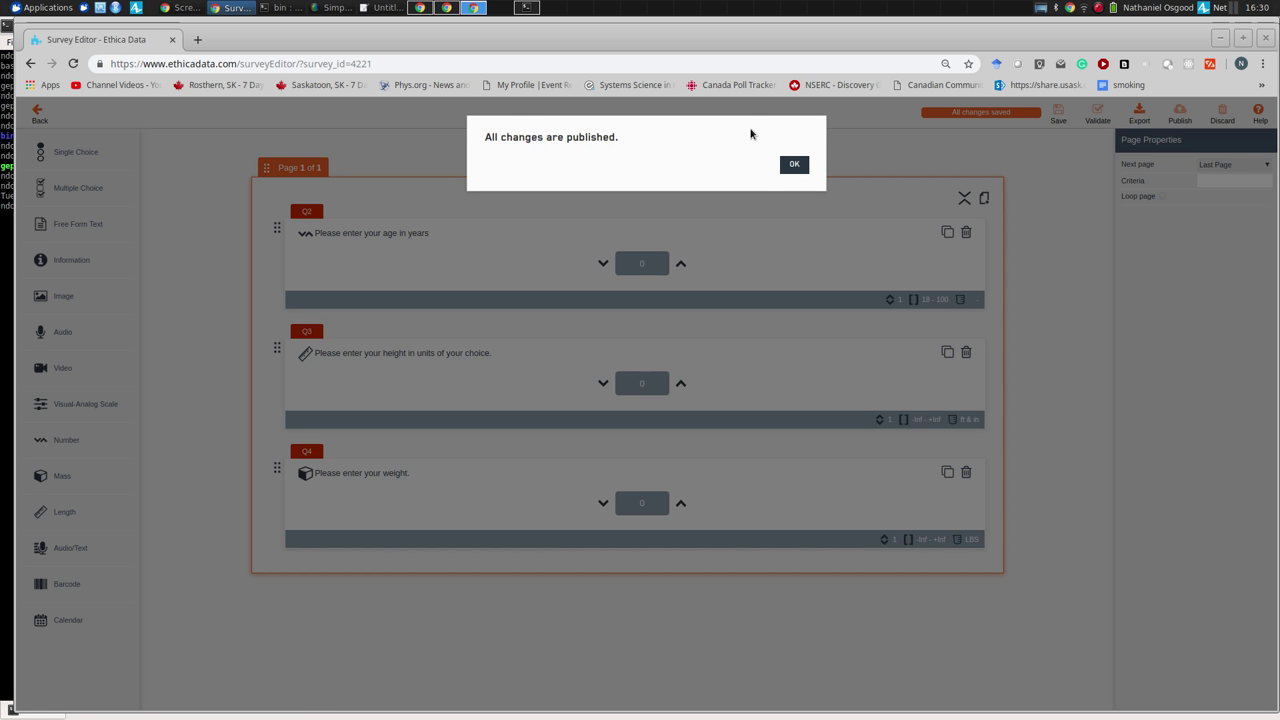
{"action": "left_click", "coordinate": [792, 164]}
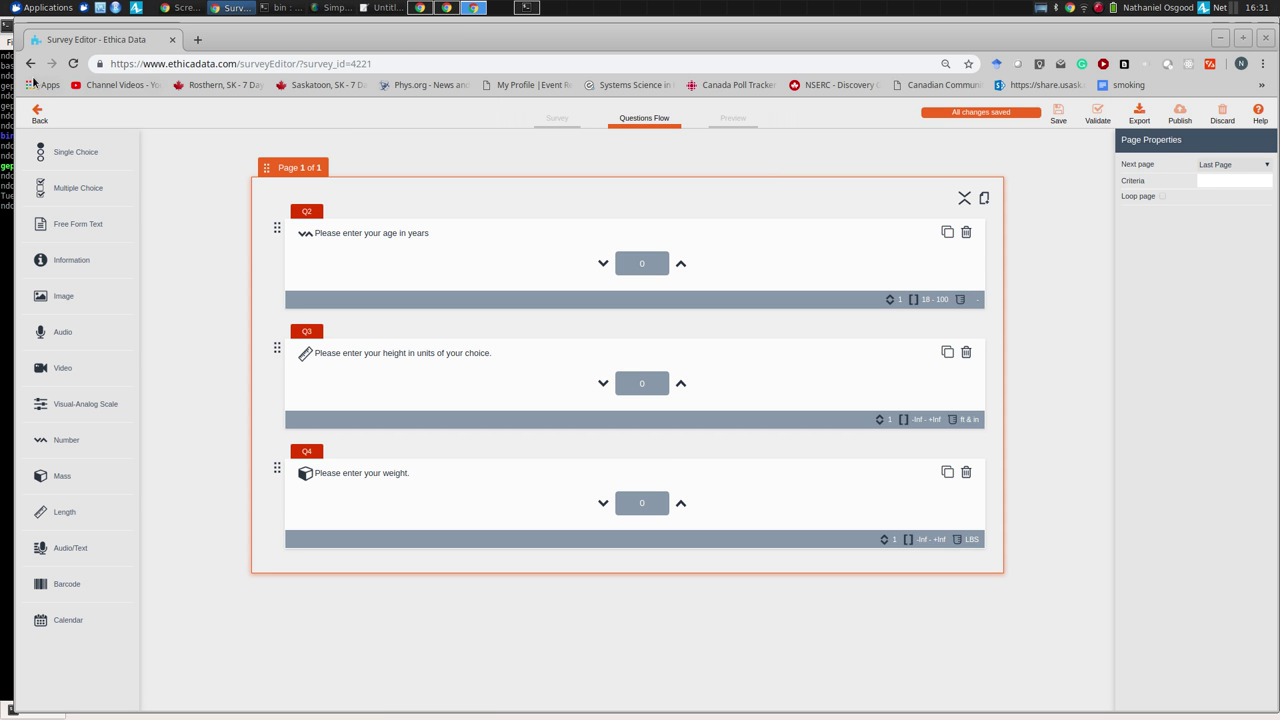
Step: Return to the study's survey list and review the Baseline survey's details and Release Now options without releasing it
{"action": "left_click", "coordinate": [40, 114]}
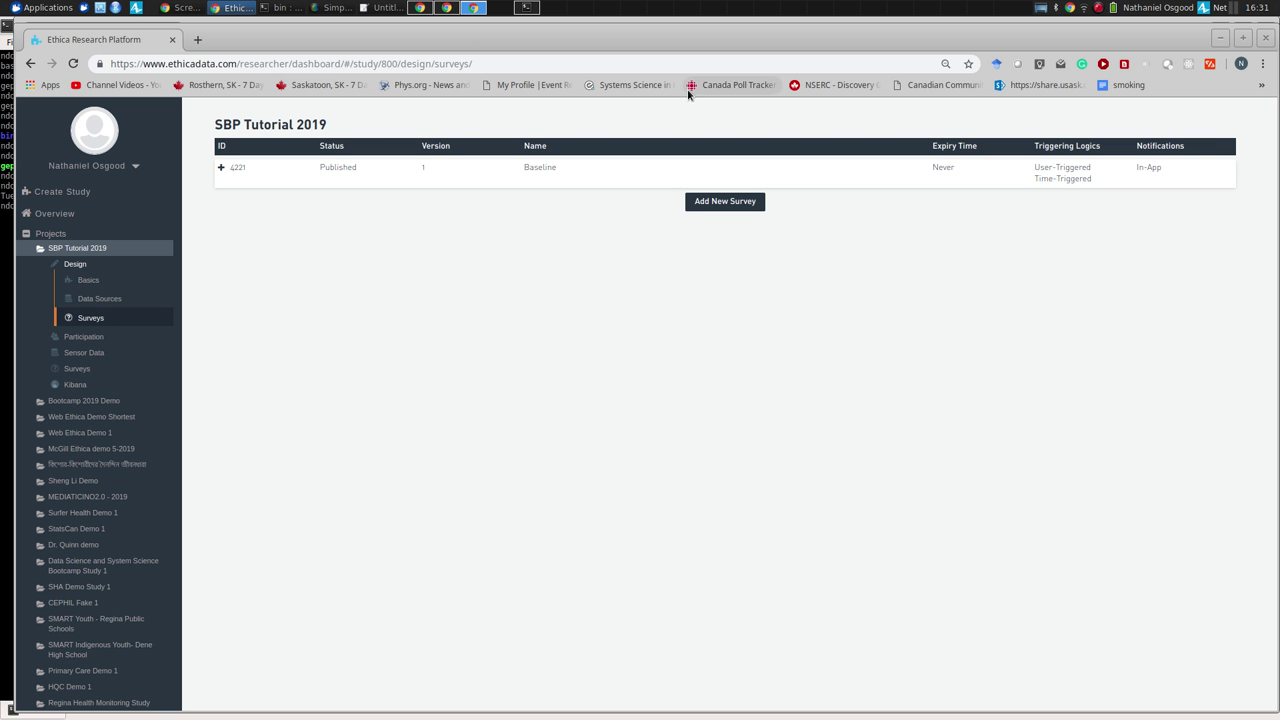
{"action": "left_click", "coordinate": [221, 167]}
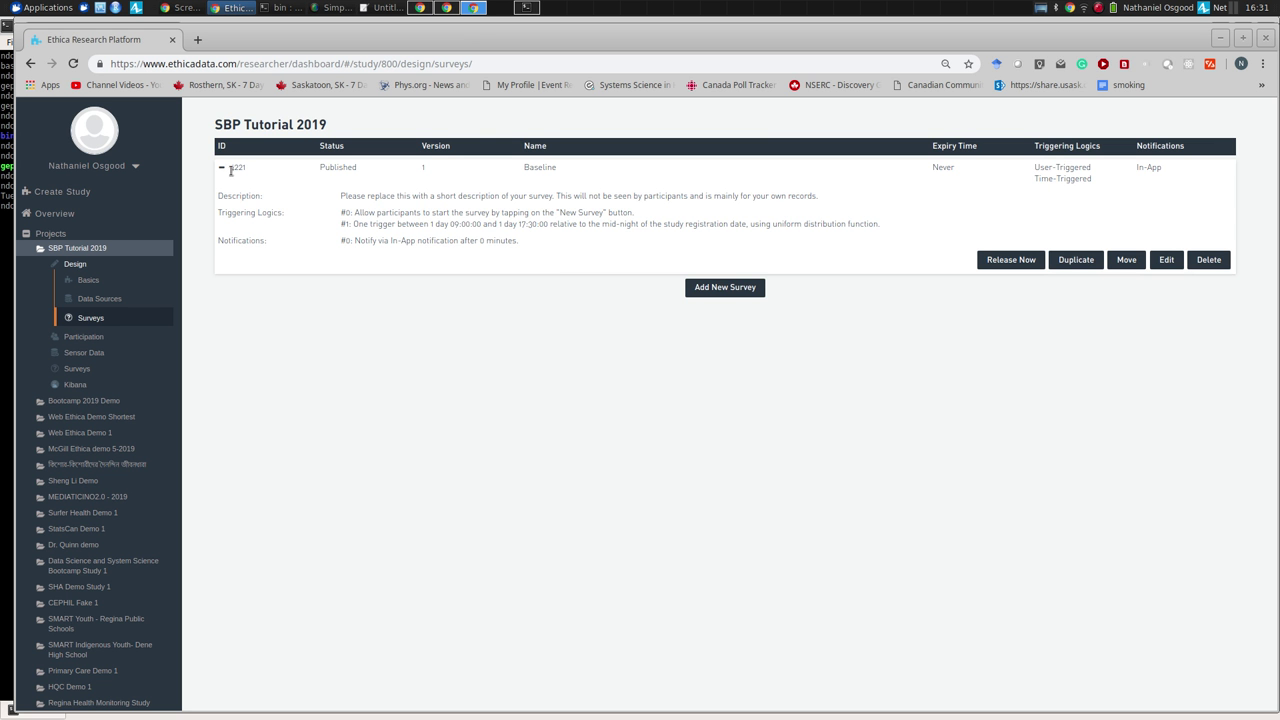
{"action": "left_click_drag", "start_coordinate": [231, 170], "coordinate": [249, 172]}
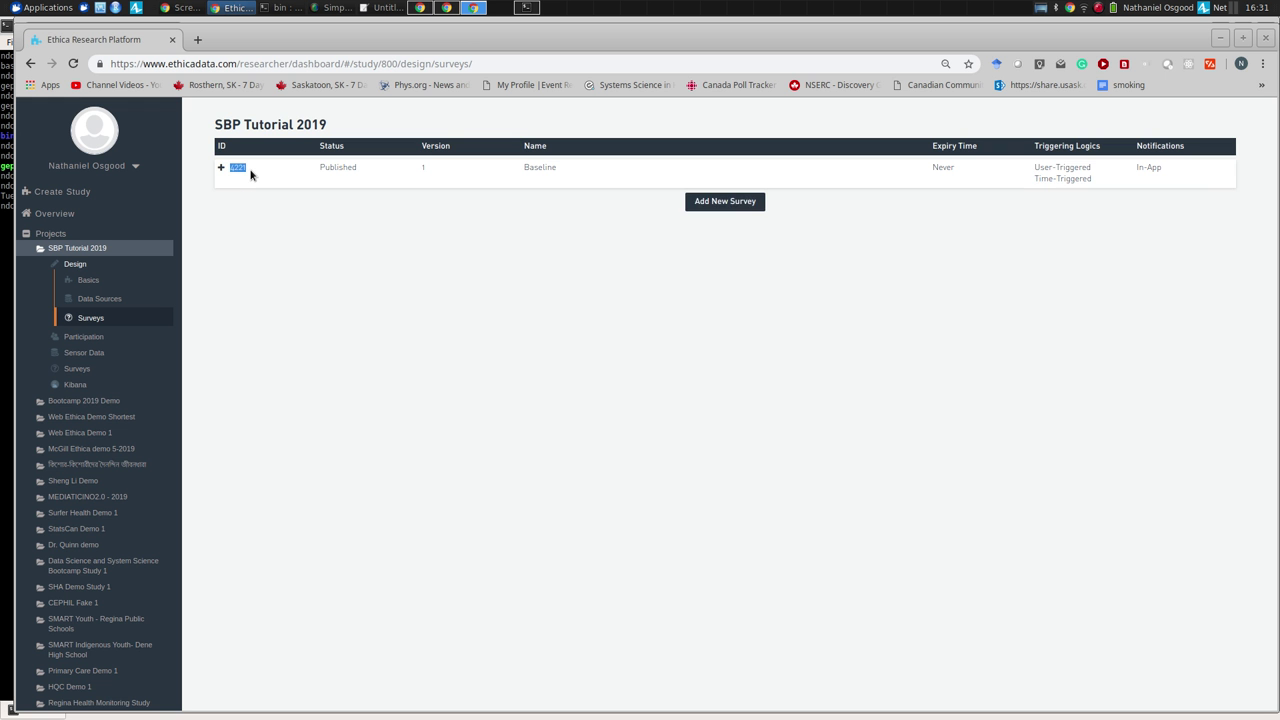
{"action": "left_click", "coordinate": [250, 174]}
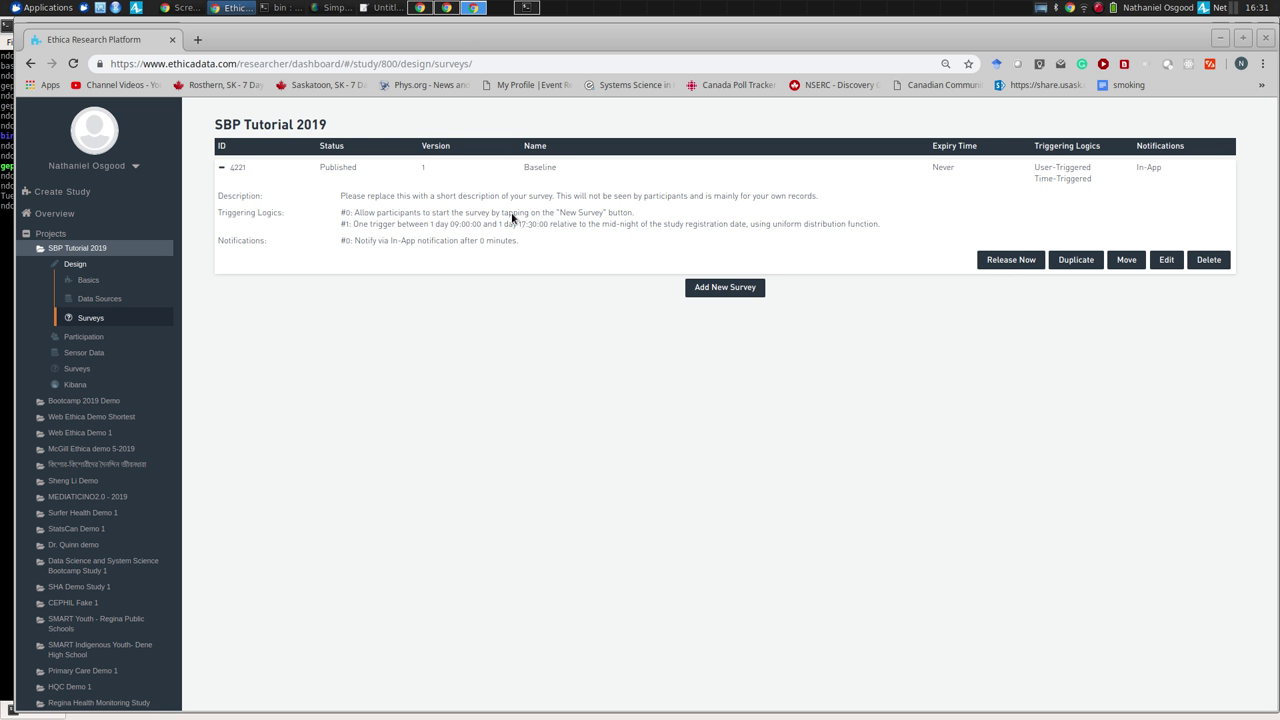
{"action": "left_click", "coordinate": [1020, 263]}
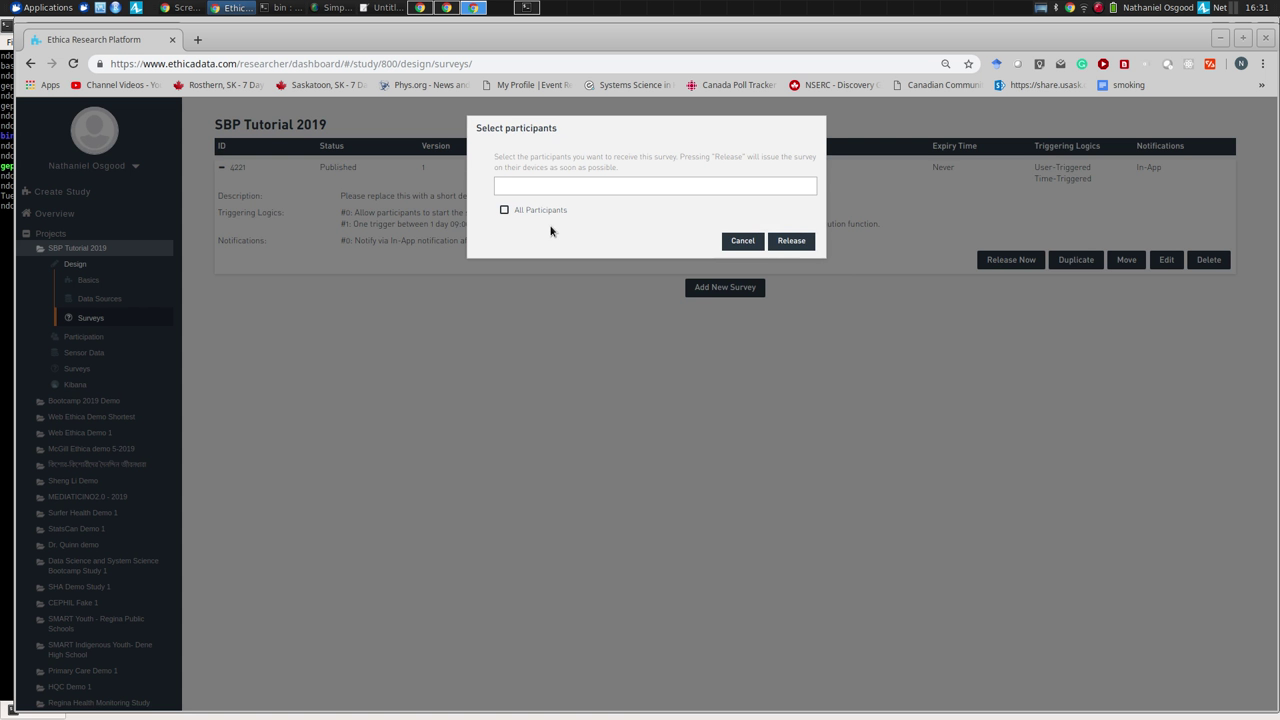
{"action": "key", "text": "Escape"}
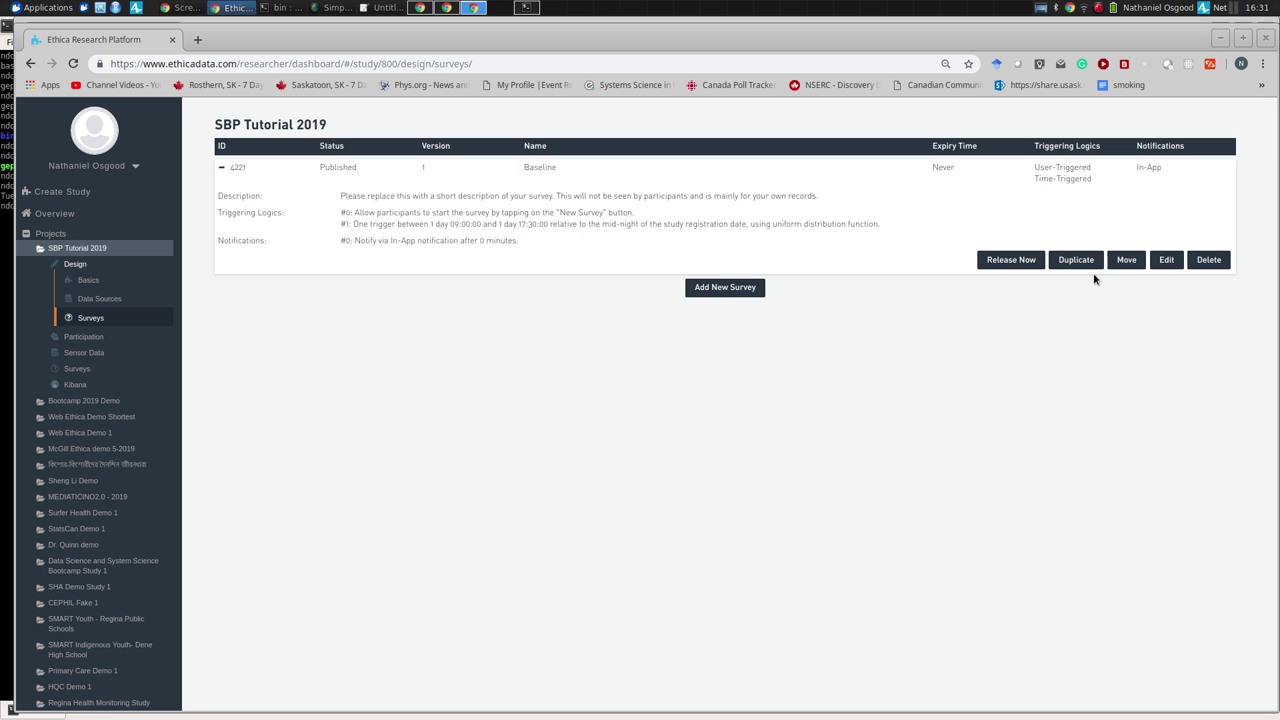
Step: Reopen the Baseline survey for editing, remove its User triggering logic and save the change
{"action": "left_click", "coordinate": [1167, 261]}
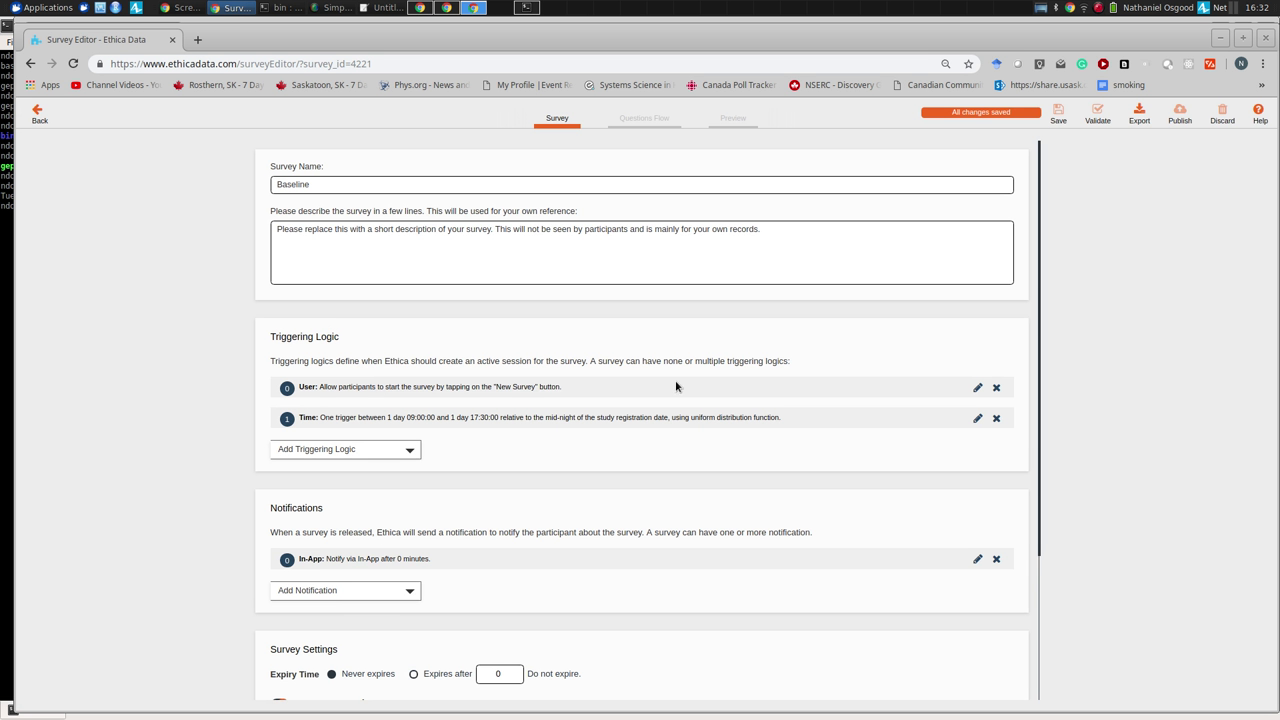
{"action": "left_click", "coordinate": [996, 387]}
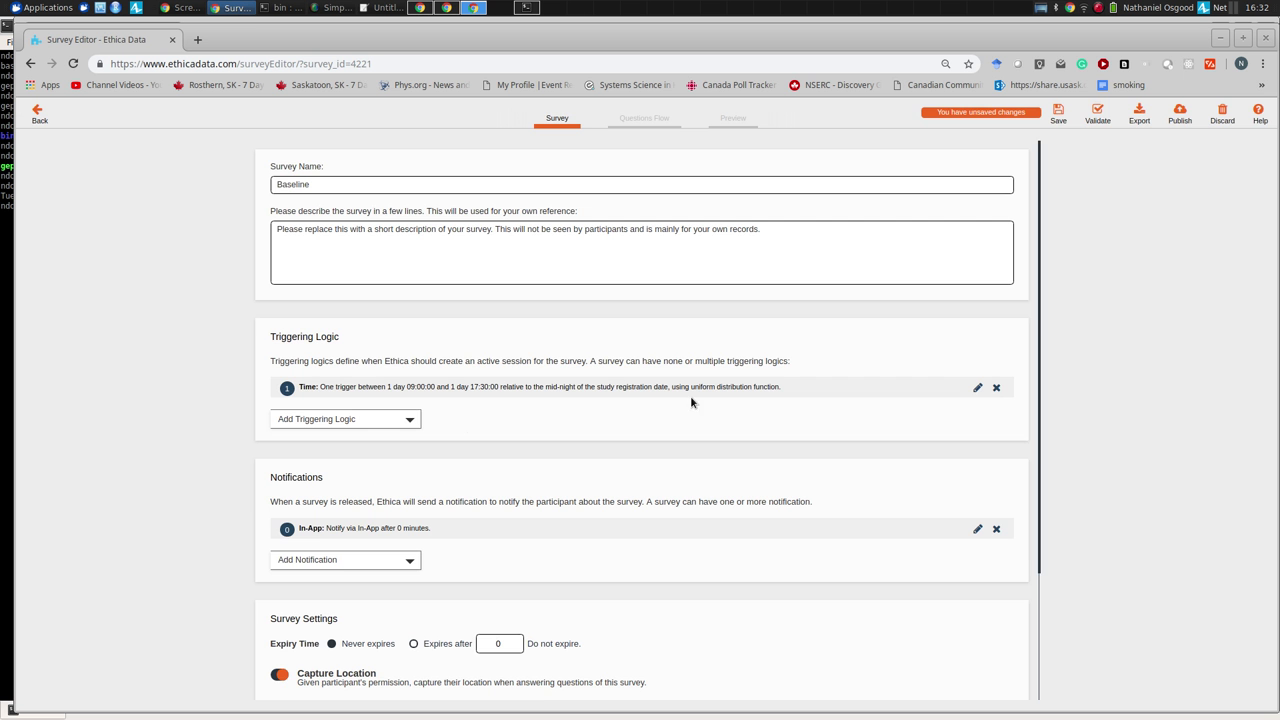
{"action": "left_click", "coordinate": [1058, 110]}
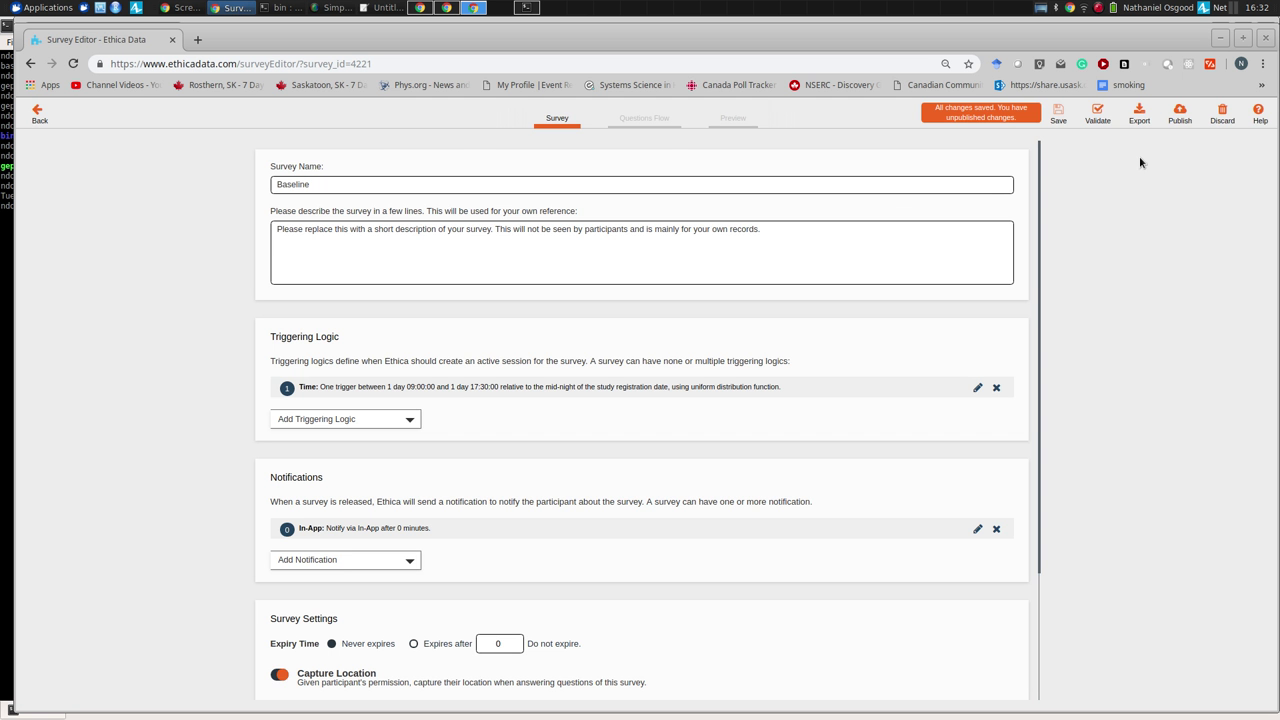
Step: Publish the changed Baseline survey and return to the study's survey list
{"action": "left_click", "coordinate": [1180, 112]}
{"action": "left_click", "coordinate": [868, 315]}
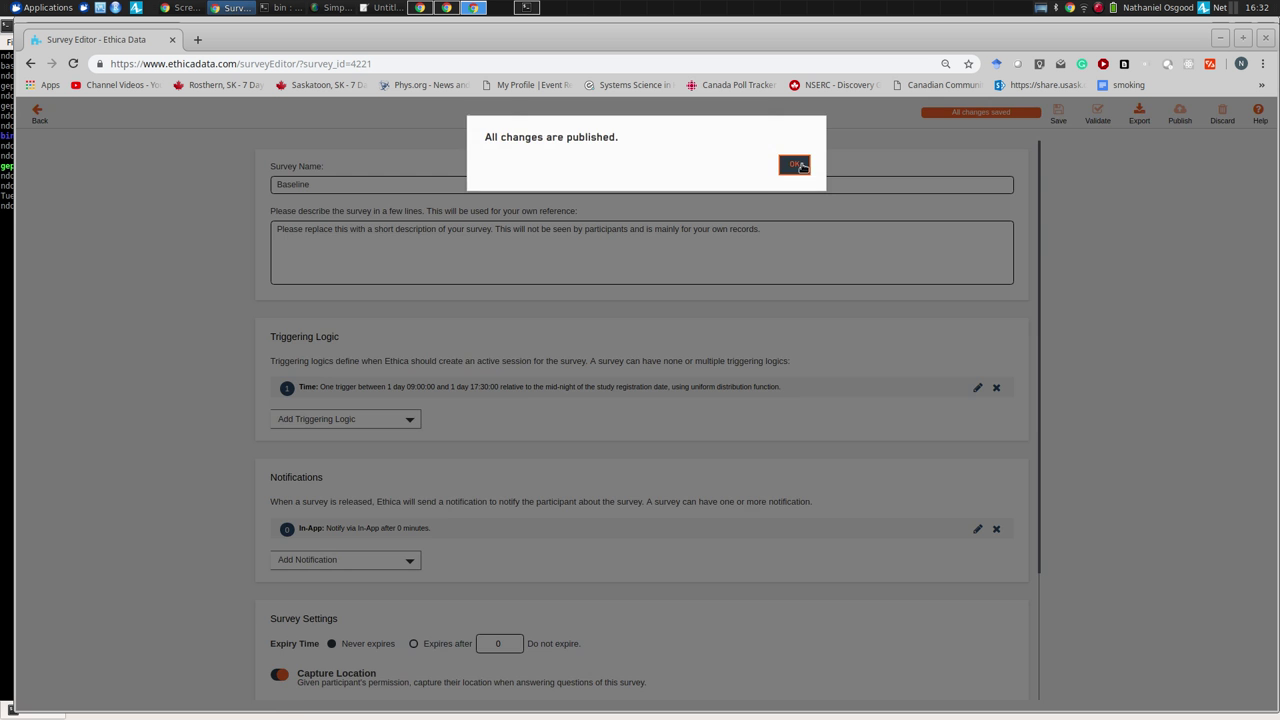
{"action": "left_click", "coordinate": [794, 164]}
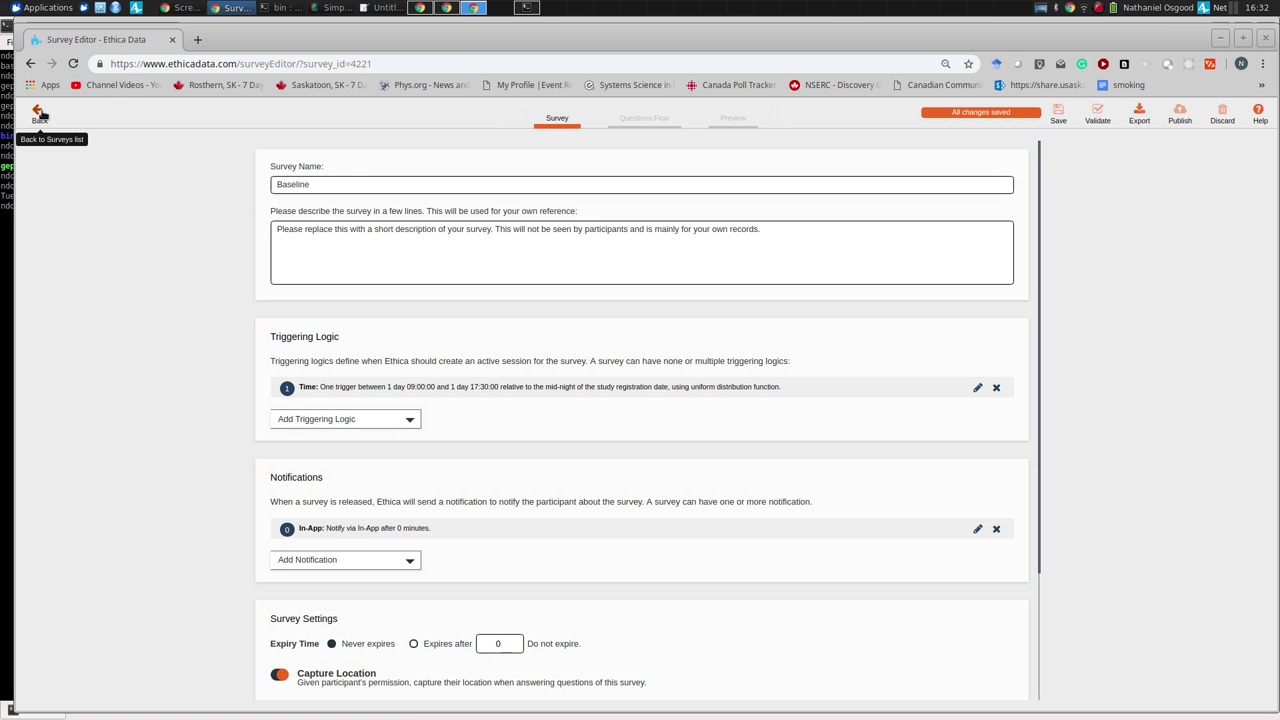
{"action": "left_click", "coordinate": [40, 112]}
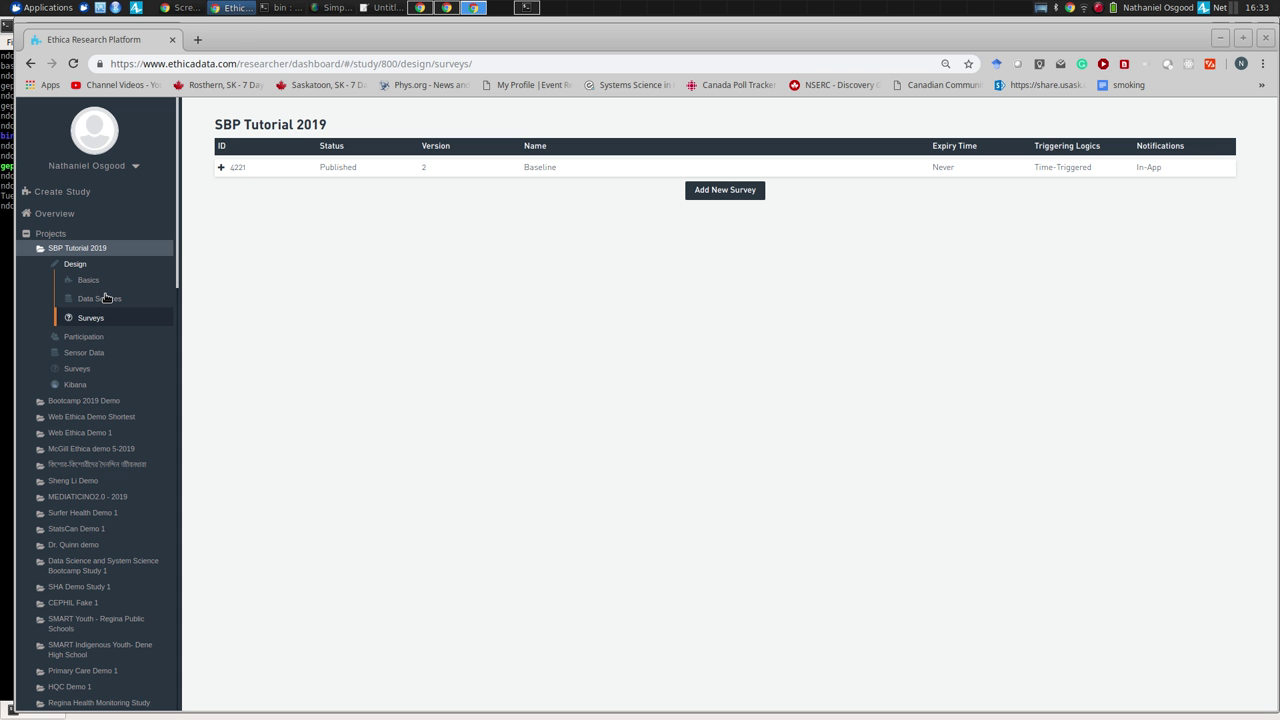
Step: Switch to the phone's Screen Cast page and open its address, 10.199.8.194:6868, in a new browser tab
{"action": "key", "text": "ctrl+alt+Right"}
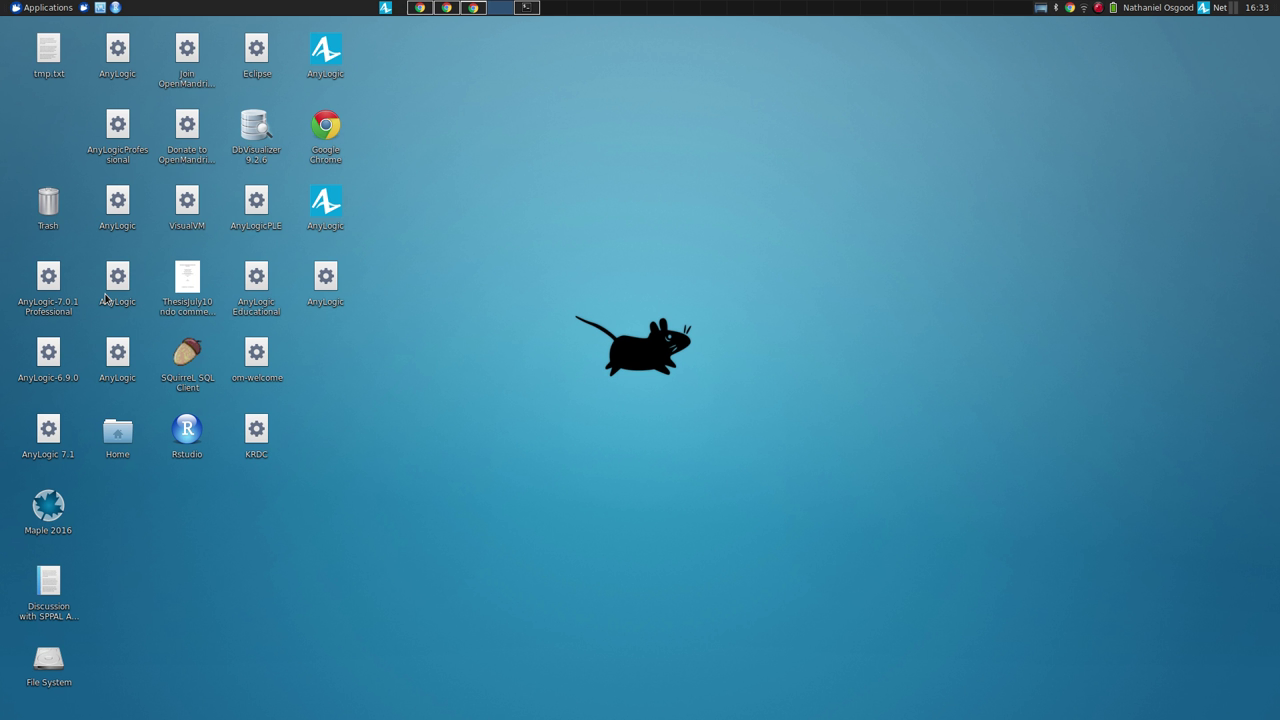
{"action": "key", "text": "ctrl+alt+Left"}
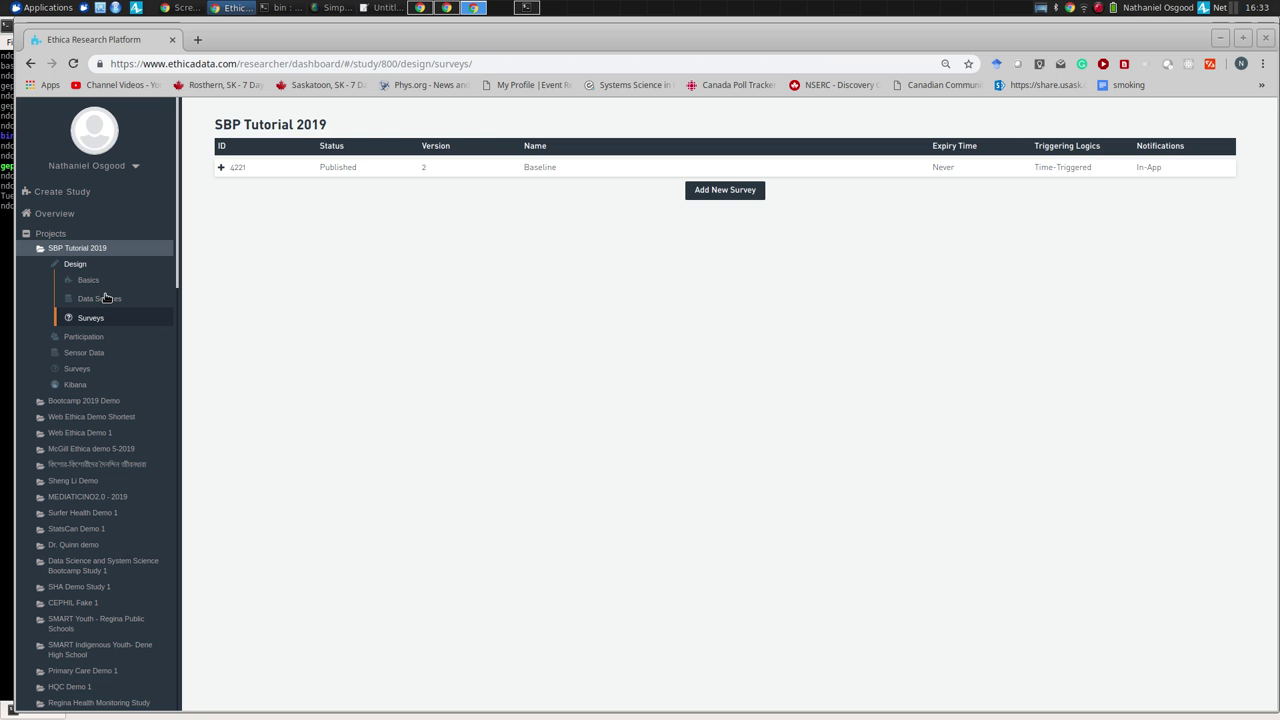
{"action": "key", "text": "alt+Tab"}
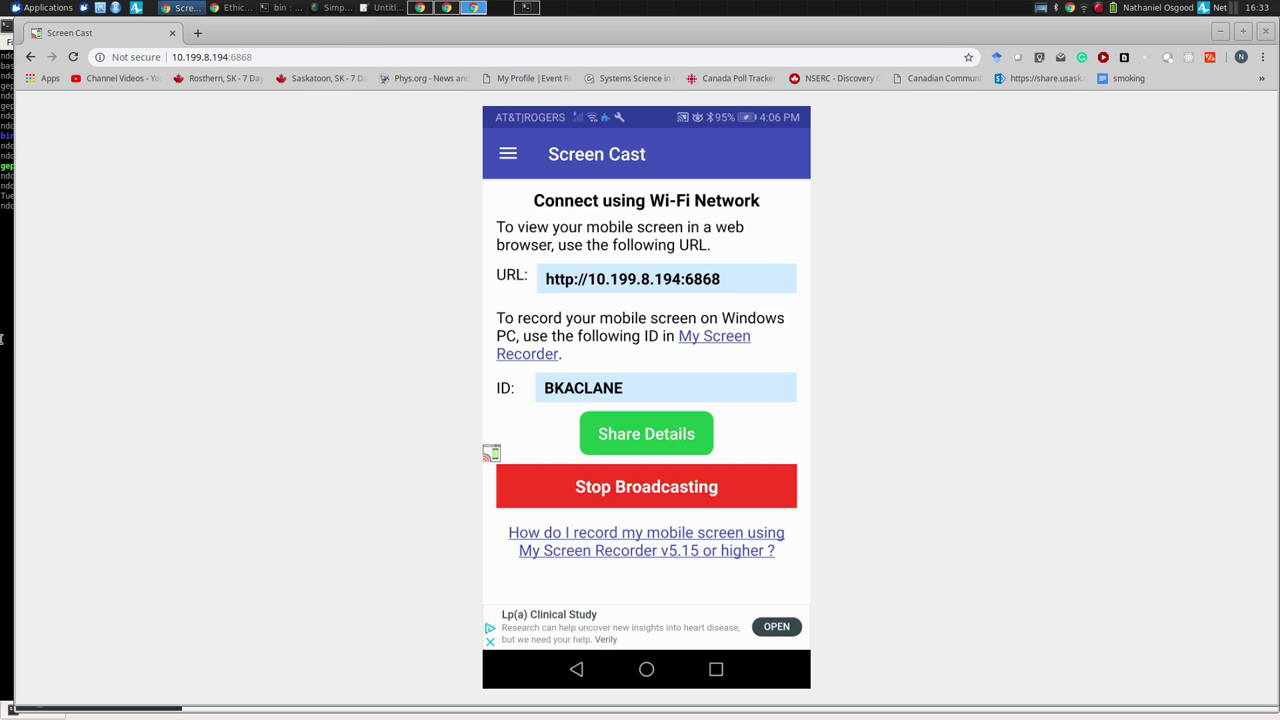
{"action": "left_click", "coordinate": [186, 57]}
{"action": "key", "text": "ctrl+c"}
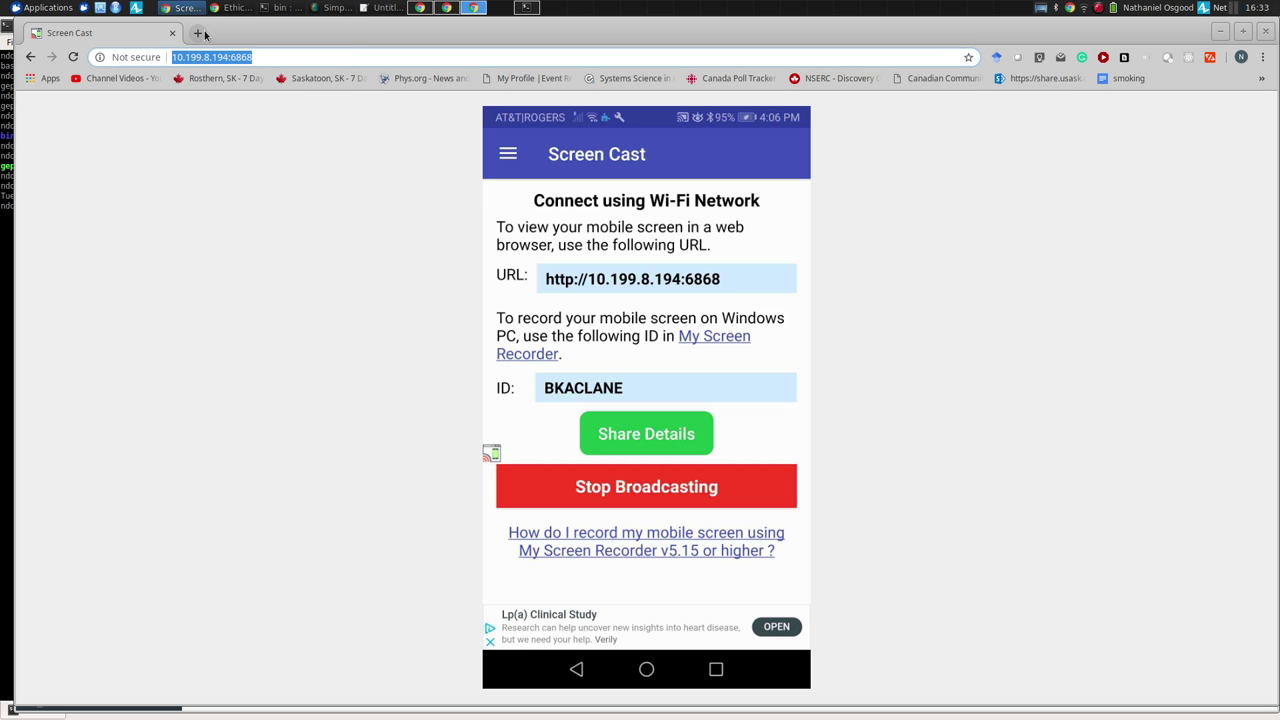
{"action": "key", "text": "ctrl+t"}
{"action": "key", "text": "ctrl+v"}
{"action": "key", "text": "Return"}
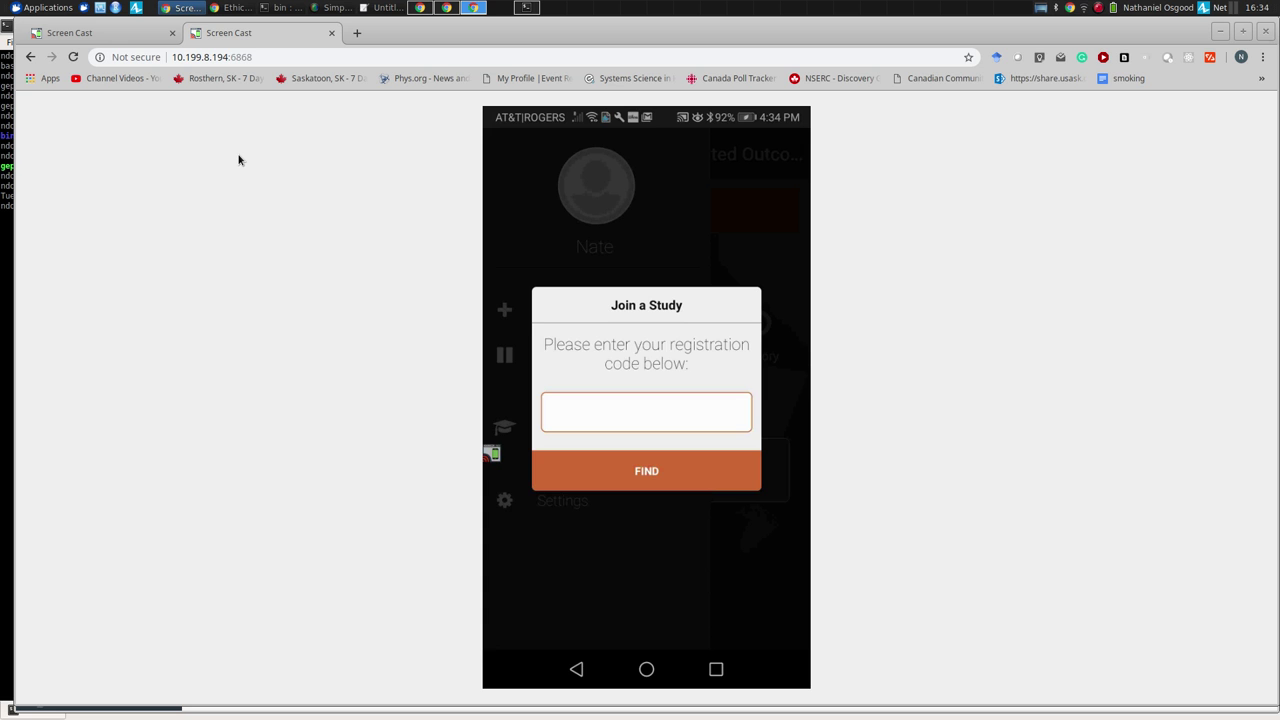
Step: Look up the study's registration code in its Basics in Ethica, and return to the phone's Screen Cast view
{"action": "key", "text": "alt+Tab"}
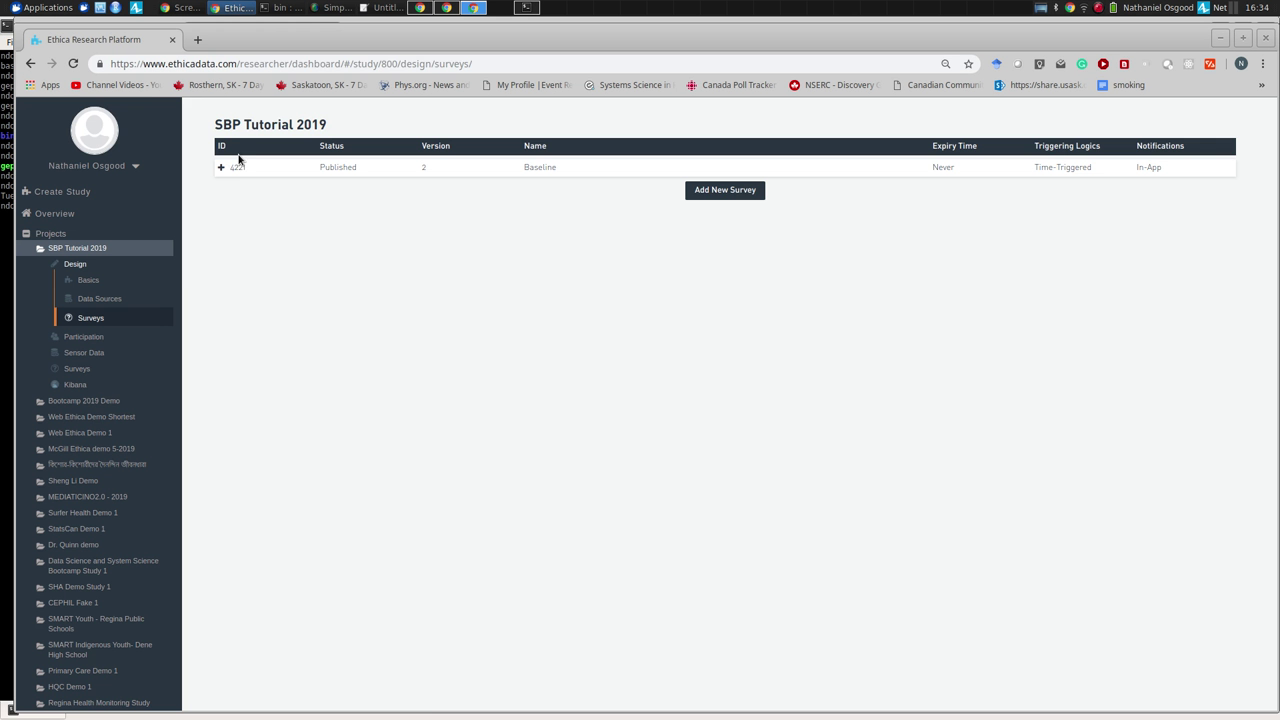
{"action": "left_click", "coordinate": [87, 281]}
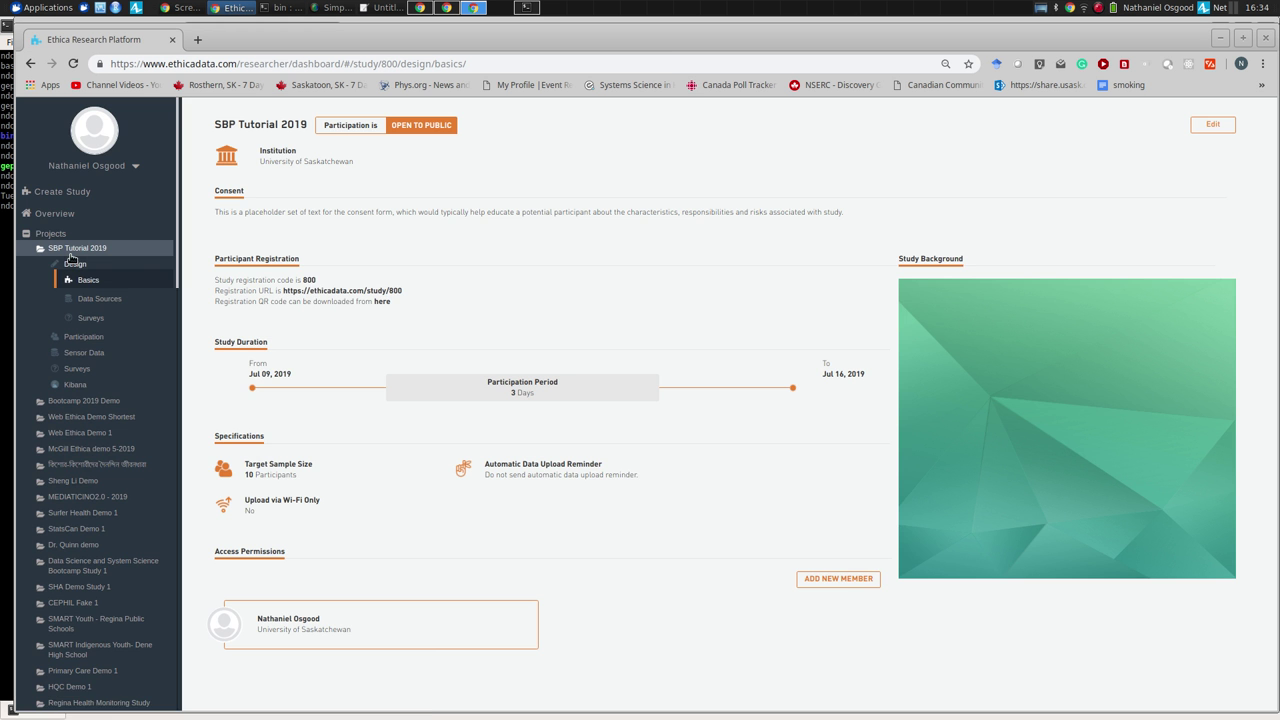
{"action": "triple_click", "coordinate": [312, 281]}
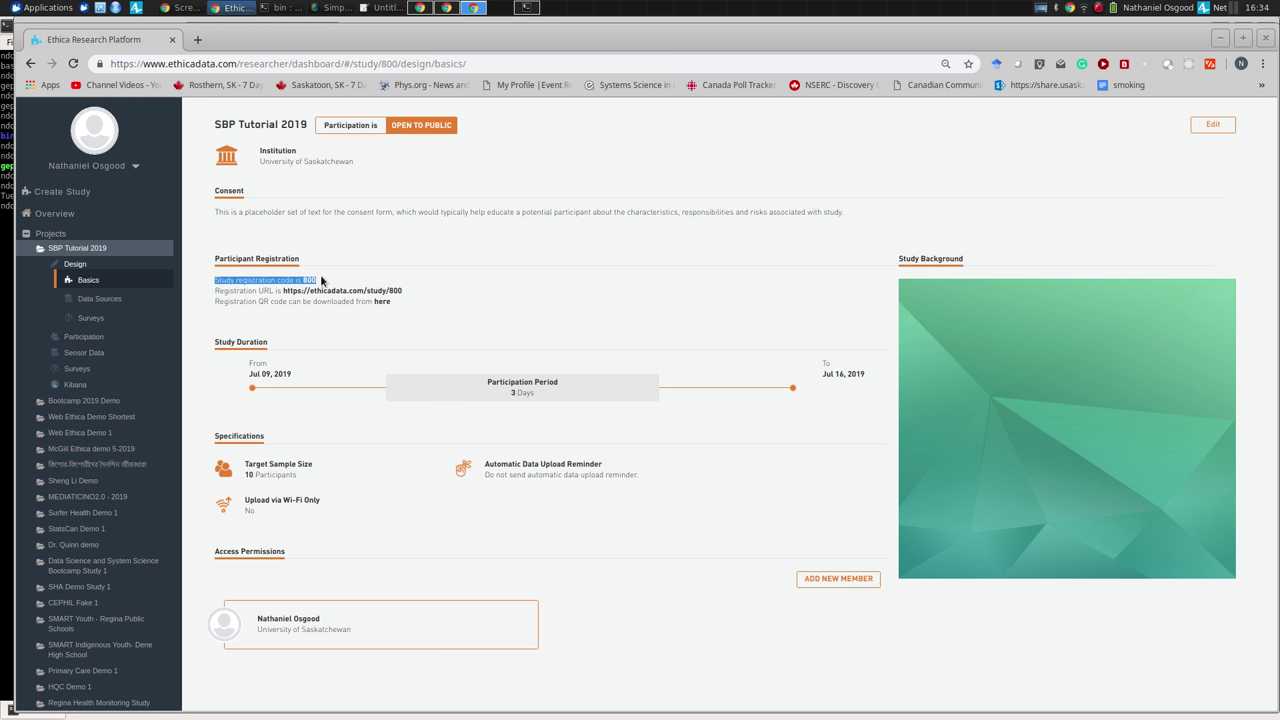
{"action": "left_click", "coordinate": [310, 282]}
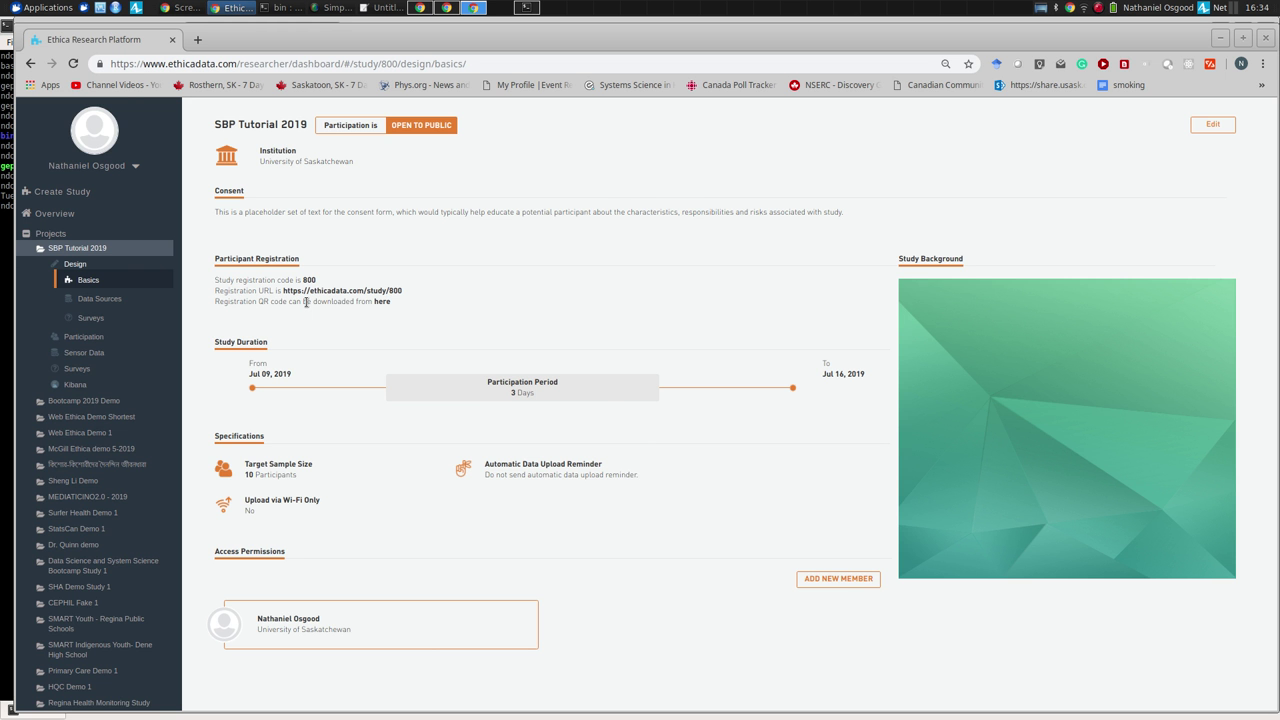
{"action": "key", "text": "alt+Tab"}
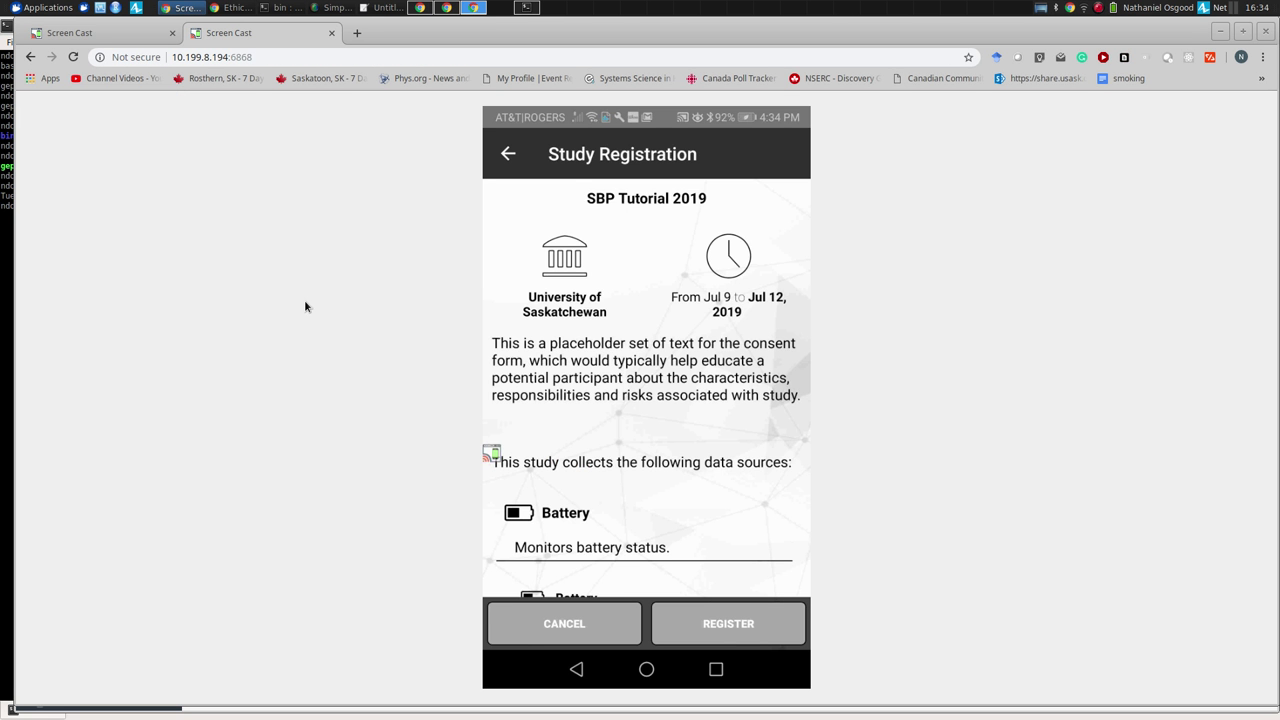
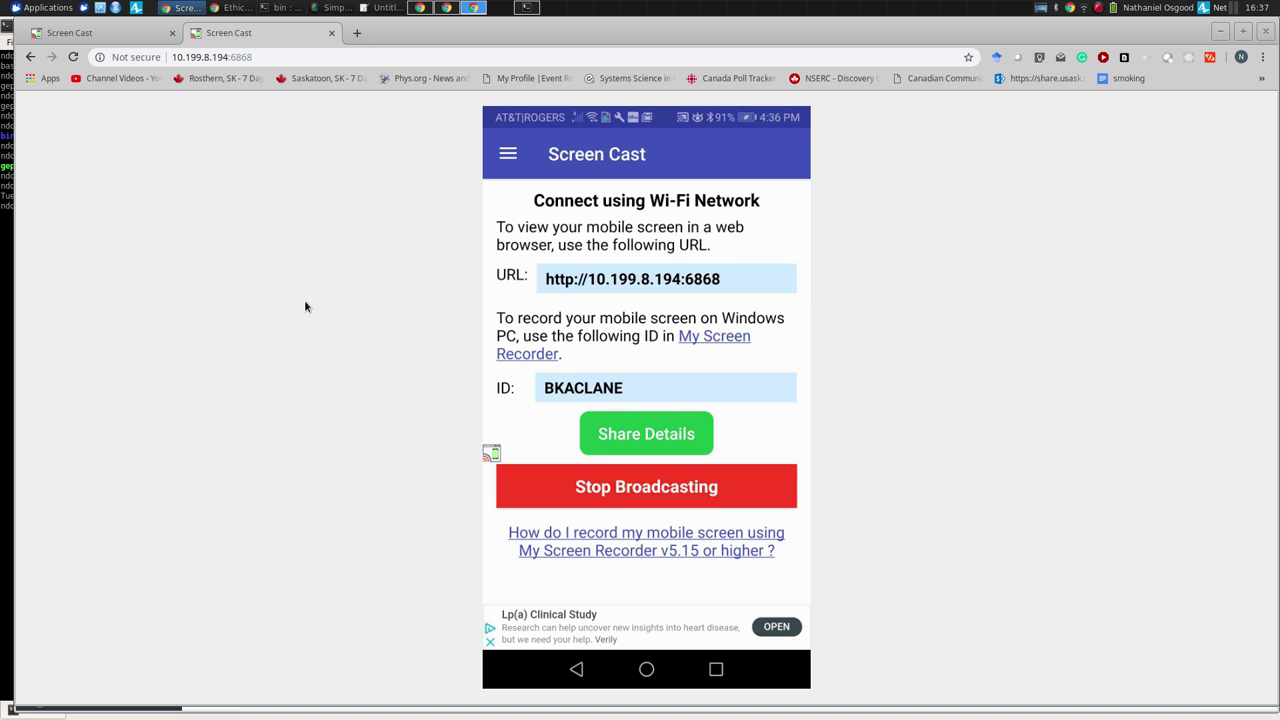
Step: Switch back to Ethica and add a new survey named "Report Tick" to the SBP Tutorial 2019 study
{"action": "key", "text": "alt+Tab"}
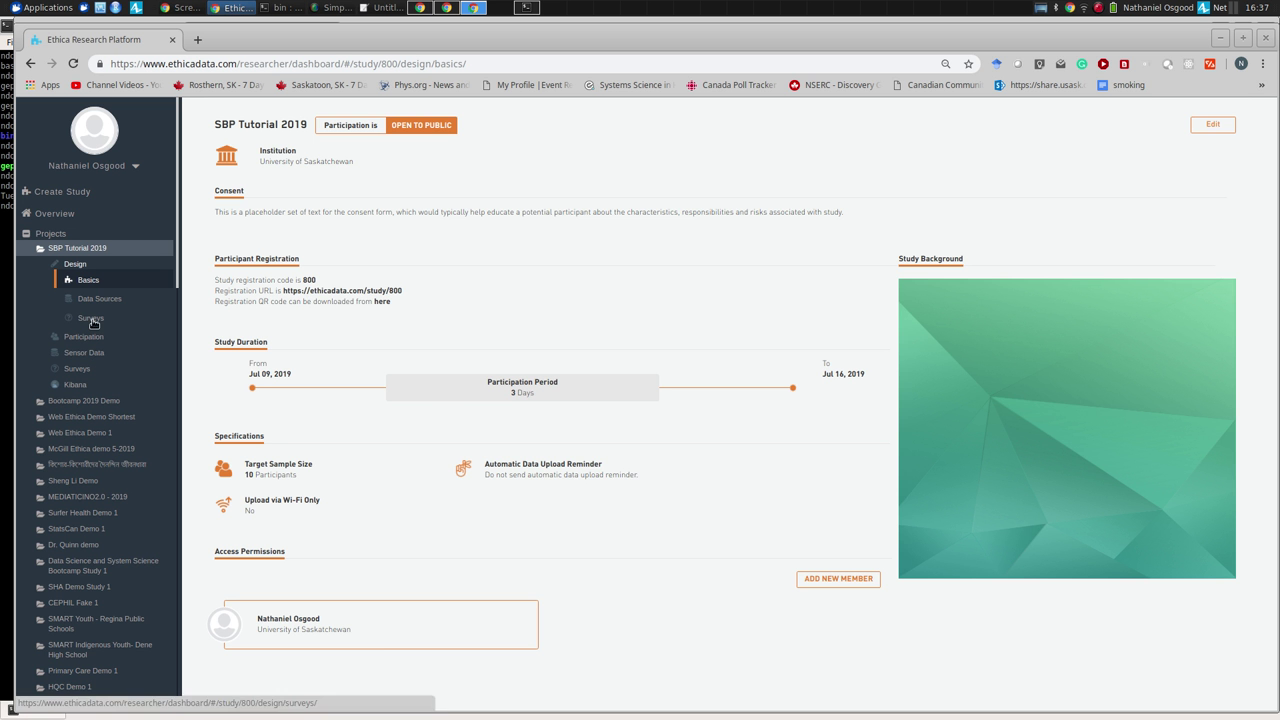
{"action": "left_click", "coordinate": [90, 318]}
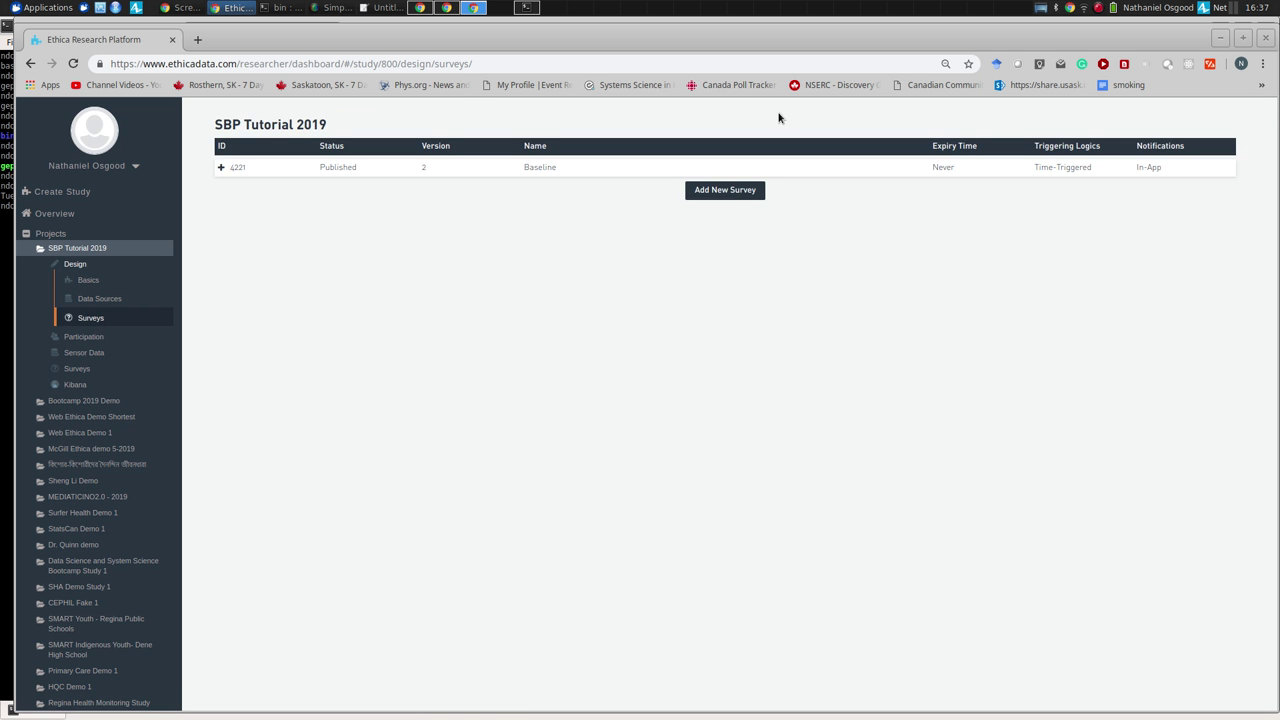
{"action": "left_click", "coordinate": [733, 196]}
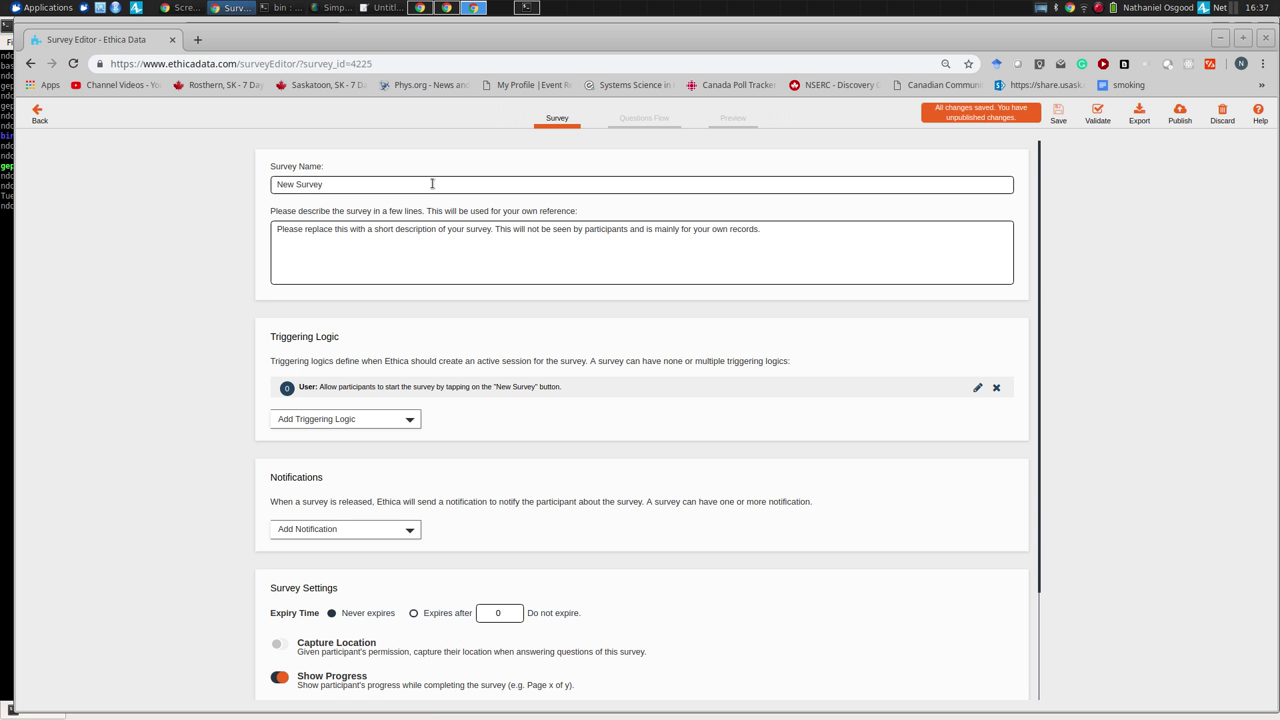
{"action": "left_click", "coordinate": [432, 184]}
{"action": "key", "text": "ctrl+a"}
{"action": "type", "text": "Report "}
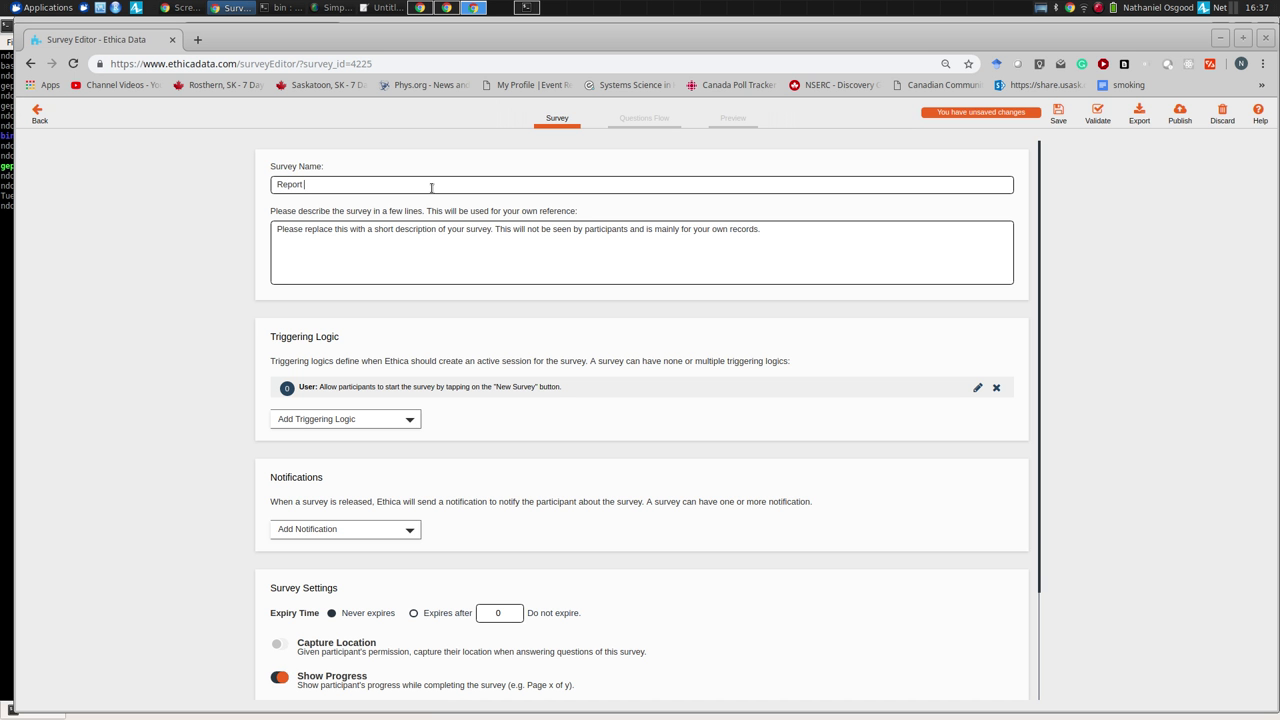
{"action": "type", "text": "Tick"}
Step: Add a User triggering logic to the survey with the button caption "I found a tick"
{"action": "left_click", "coordinate": [325, 424]}
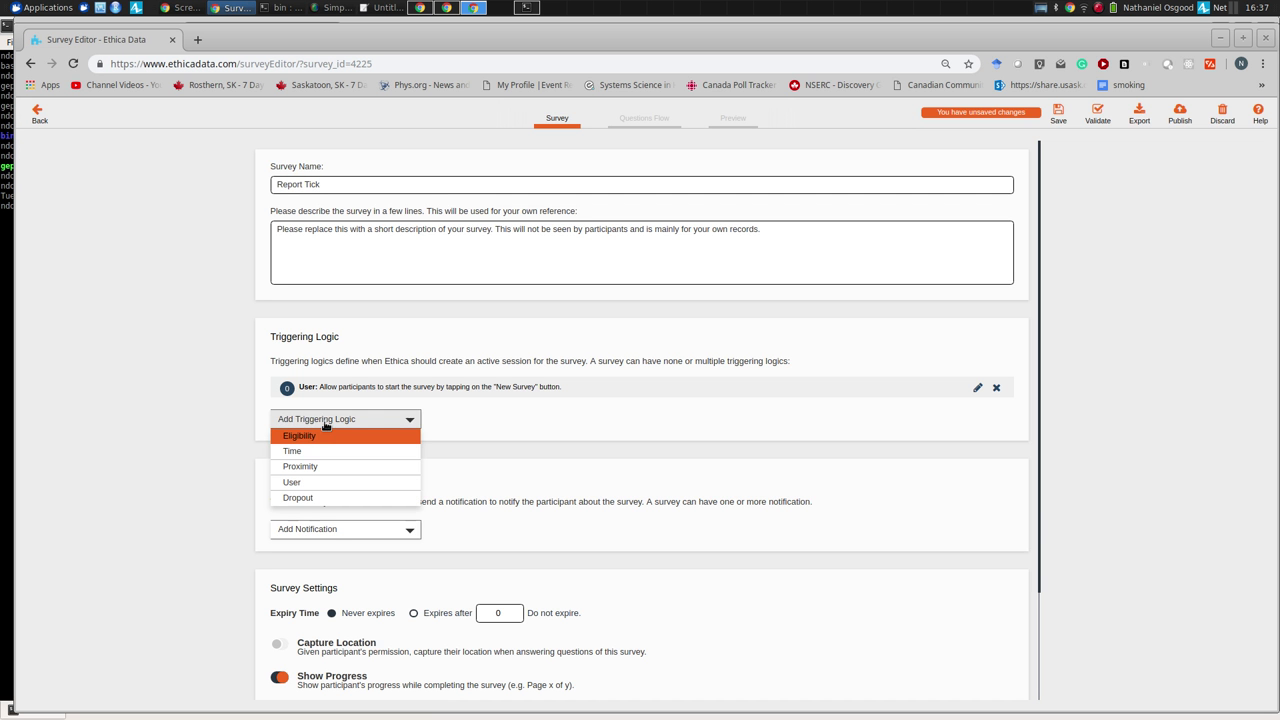
{"action": "left_click", "coordinate": [321, 486]}
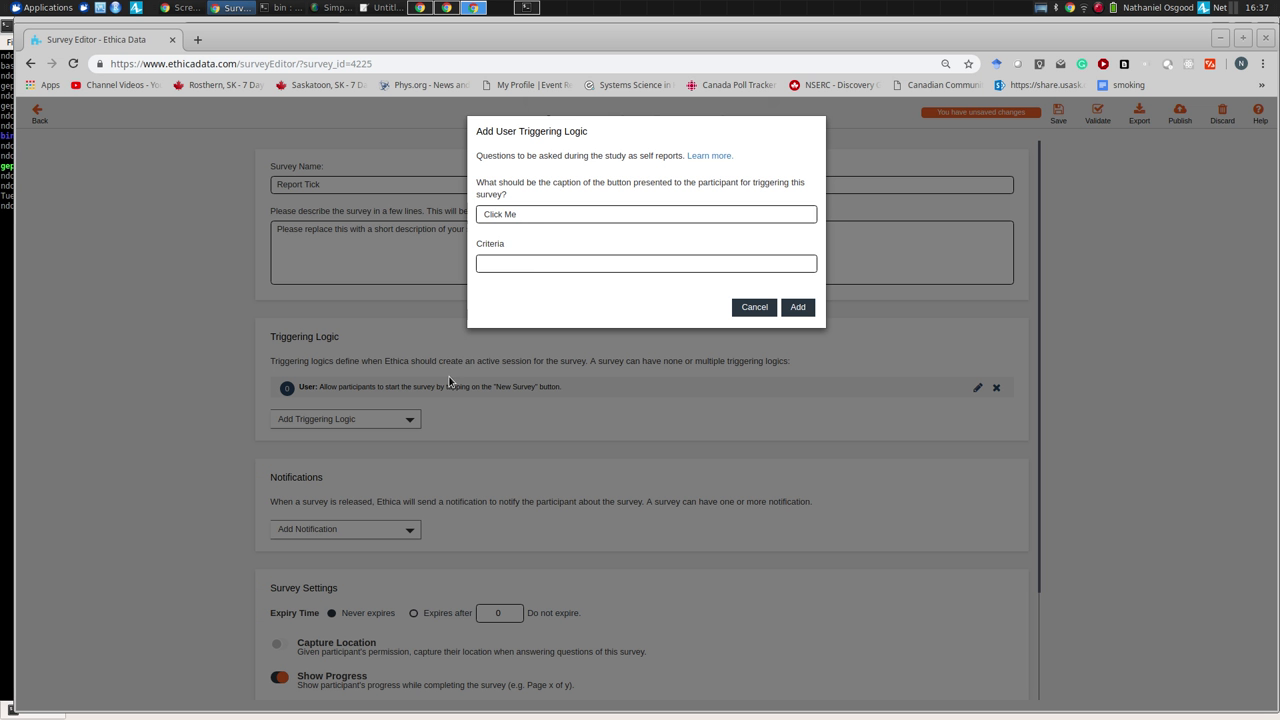
{"action": "left_click_drag", "start_coordinate": [546, 213], "coordinate": [355, 220]}
{"action": "type", "text": "Report"}
{"action": "key", "text": "BackSpace"}
{"action": "key", "text": "BackSpace"}
{"action": "key", "text": "BackSpace"}
{"action": "key", "text": "BackSpace"}
{"action": "key", "text": "BackSpace"}
{"action": "key", "text": "BackSpace"}
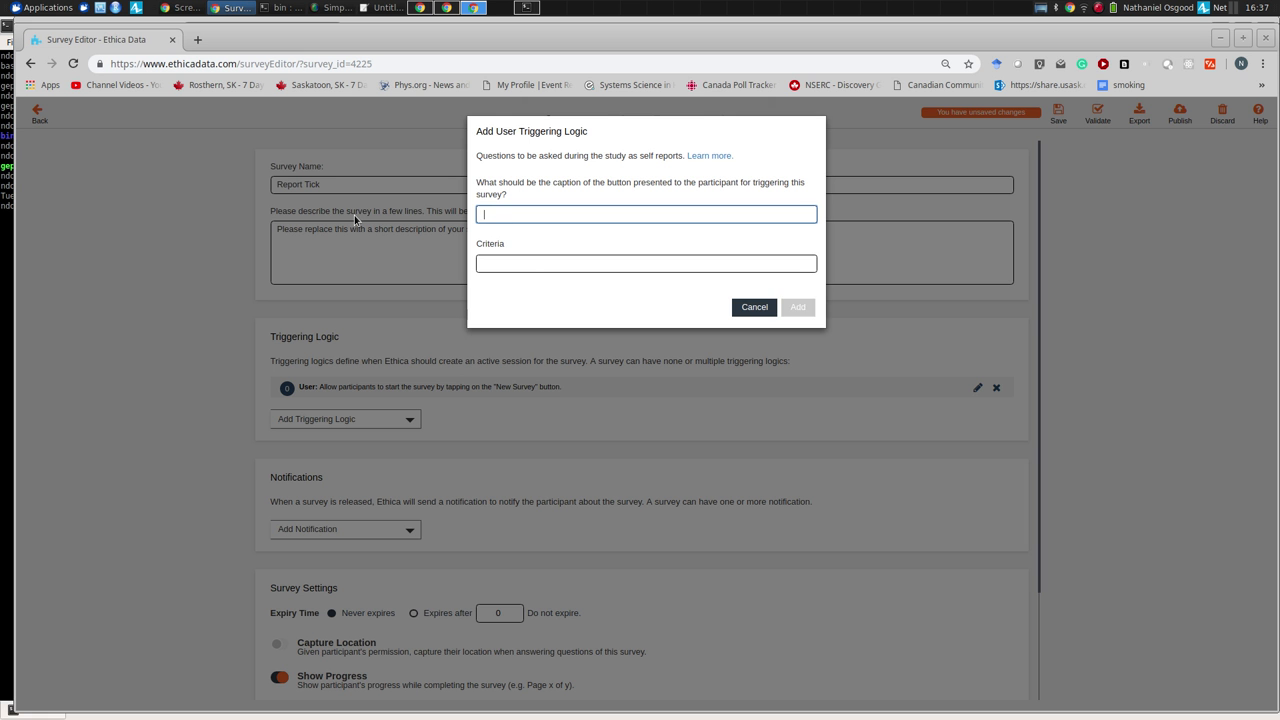
{"action": "type", "text": "I found a ti"}
{"action": "type", "text": "ck"}
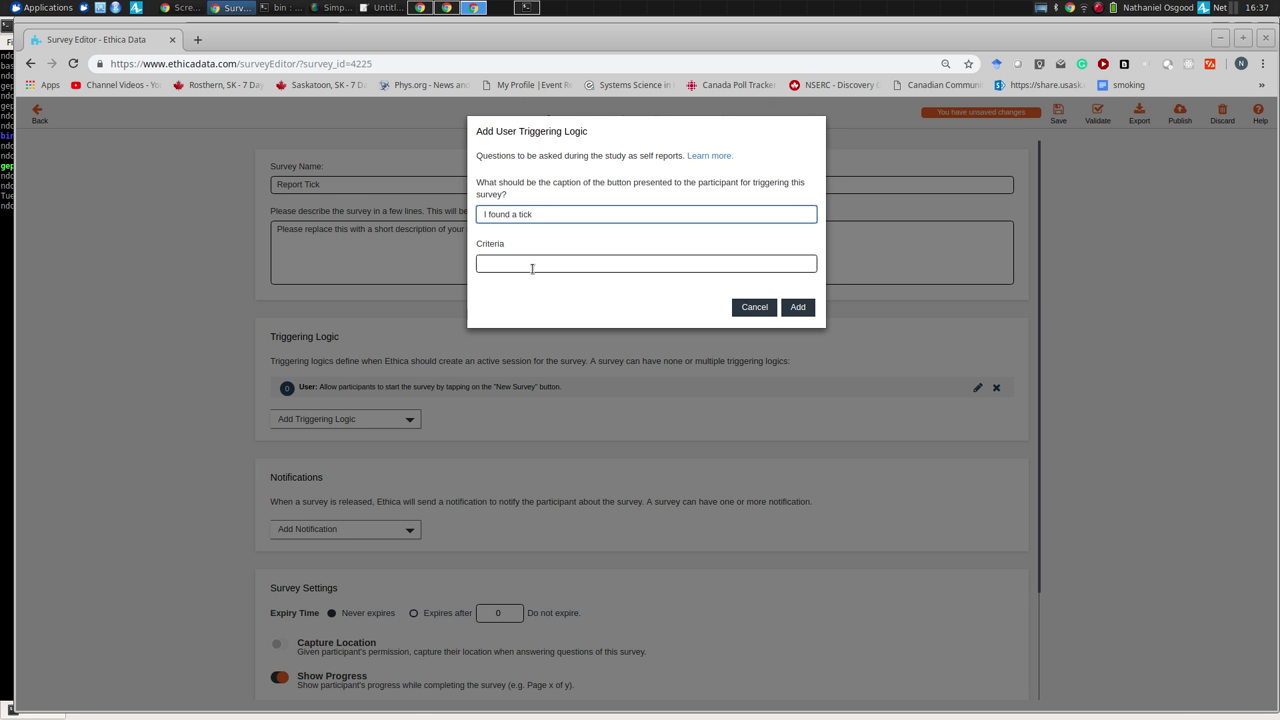
{"action": "left_click", "coordinate": [806, 306]}
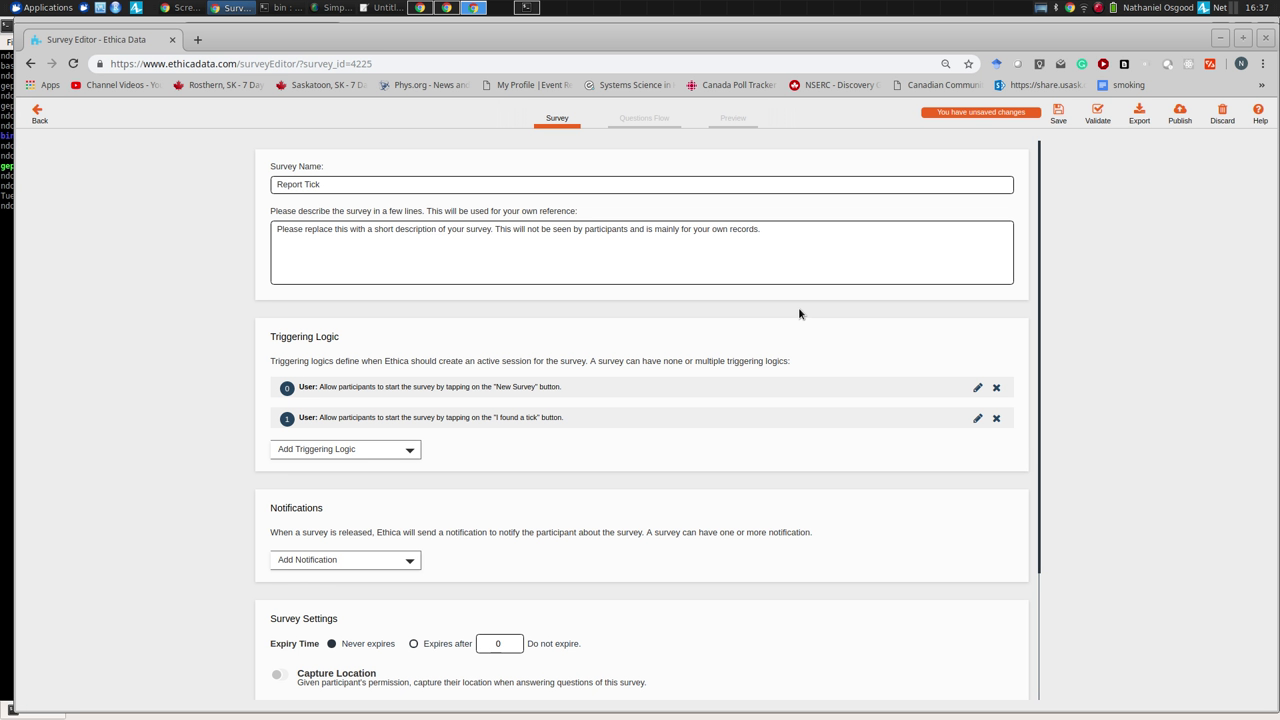
Step: Remove the default "New Survey" triggering logic and enable Capture Location in the survey settings
{"action": "left_click", "coordinate": [1000, 386]}
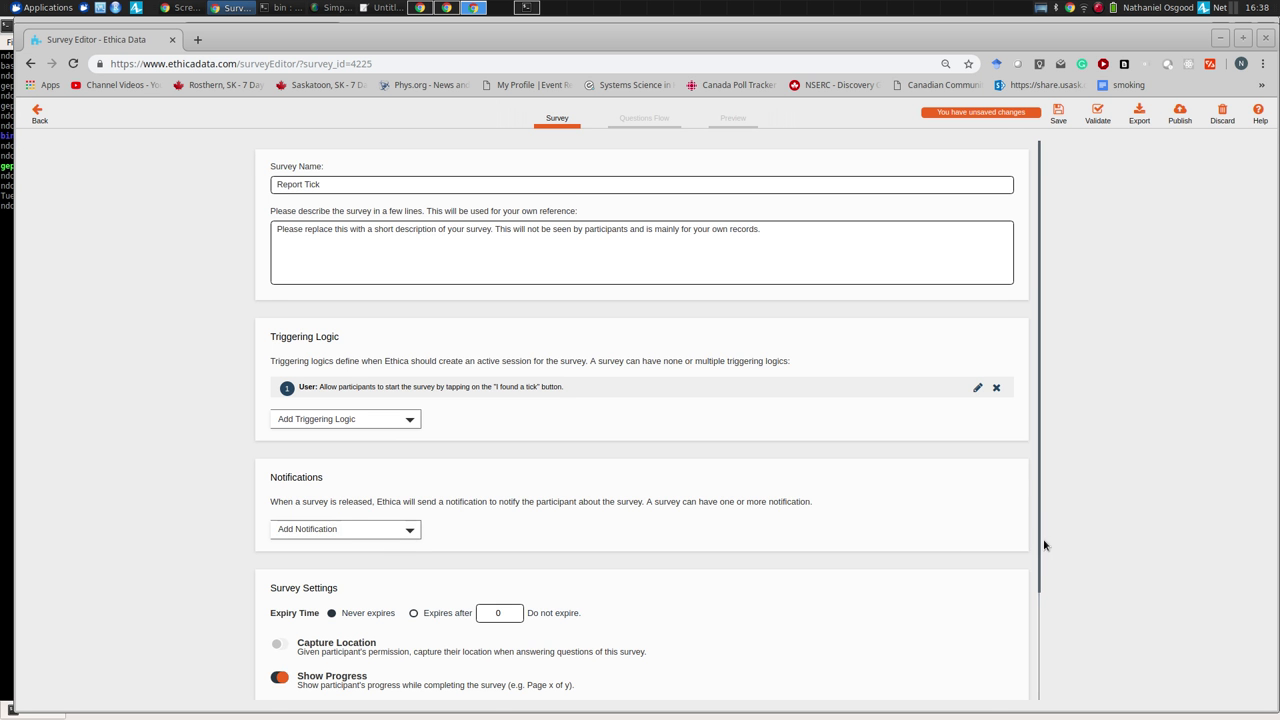
{"action": "scroll", "coordinate": [1044, 545], "scroll_direction": "down", "scroll_amount": 3}
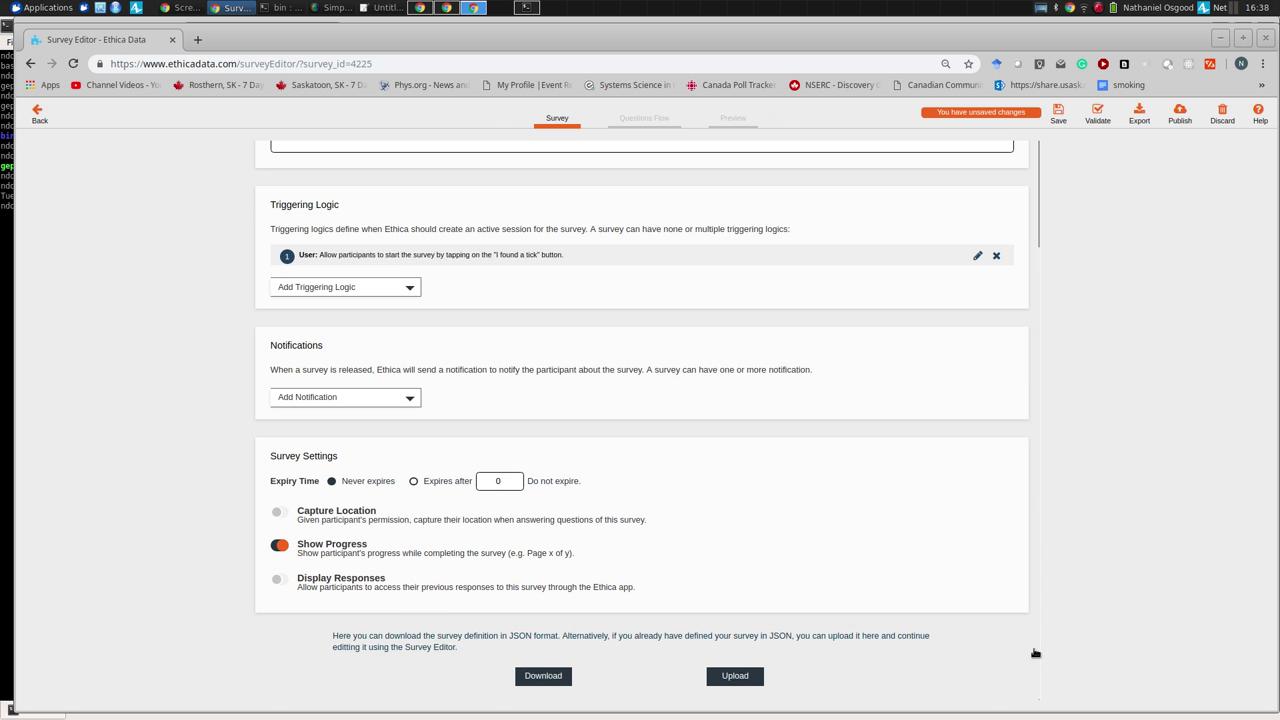
{"action": "left_click", "coordinate": [292, 514]}
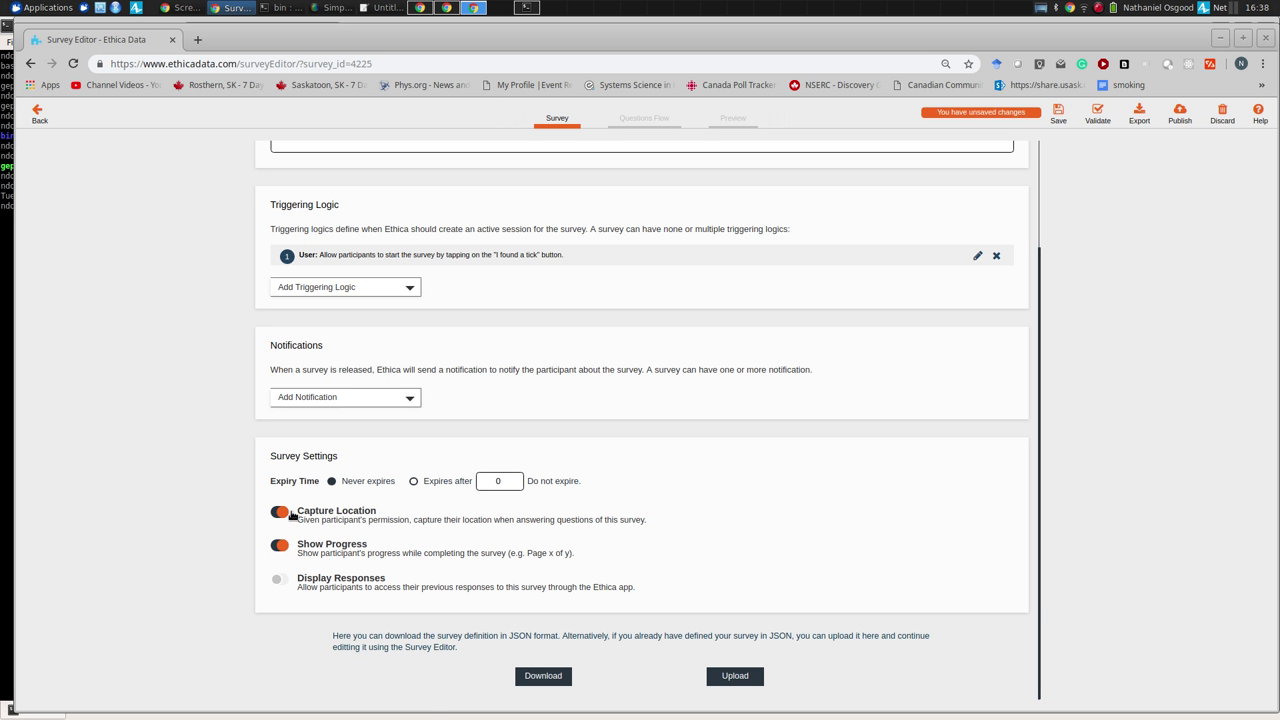
Step: Set the first question's text to "Which of the following types of personal protective behaviour have you been practicing today?" and copy it
{"action": "left_click", "coordinate": [638, 124]}
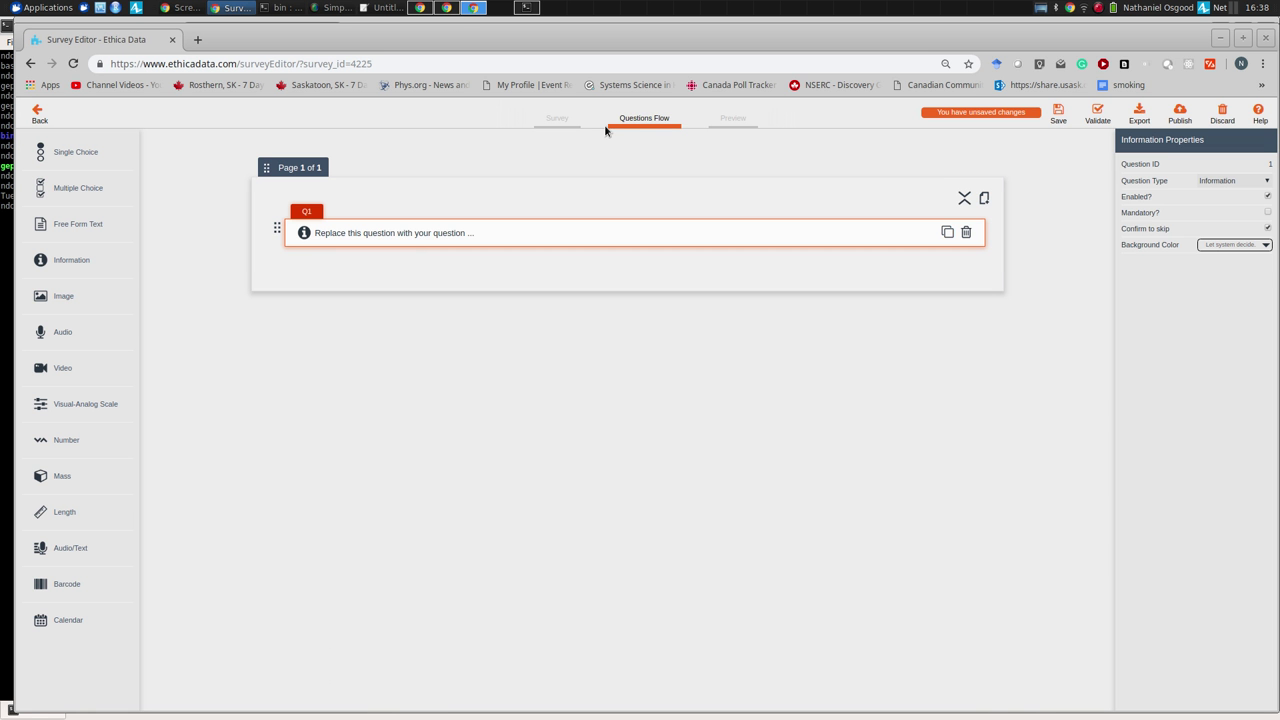
{"action": "left_click", "coordinate": [393, 232]}
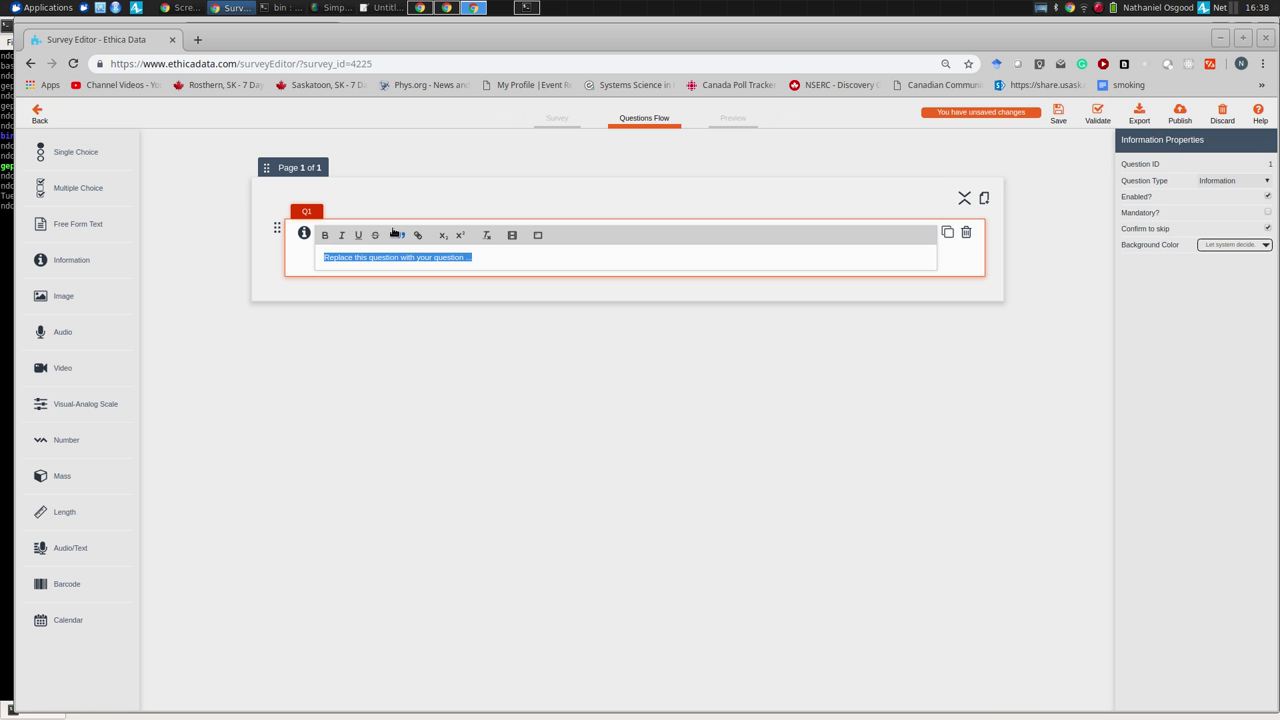
{"action": "type", "text": "In wha"}
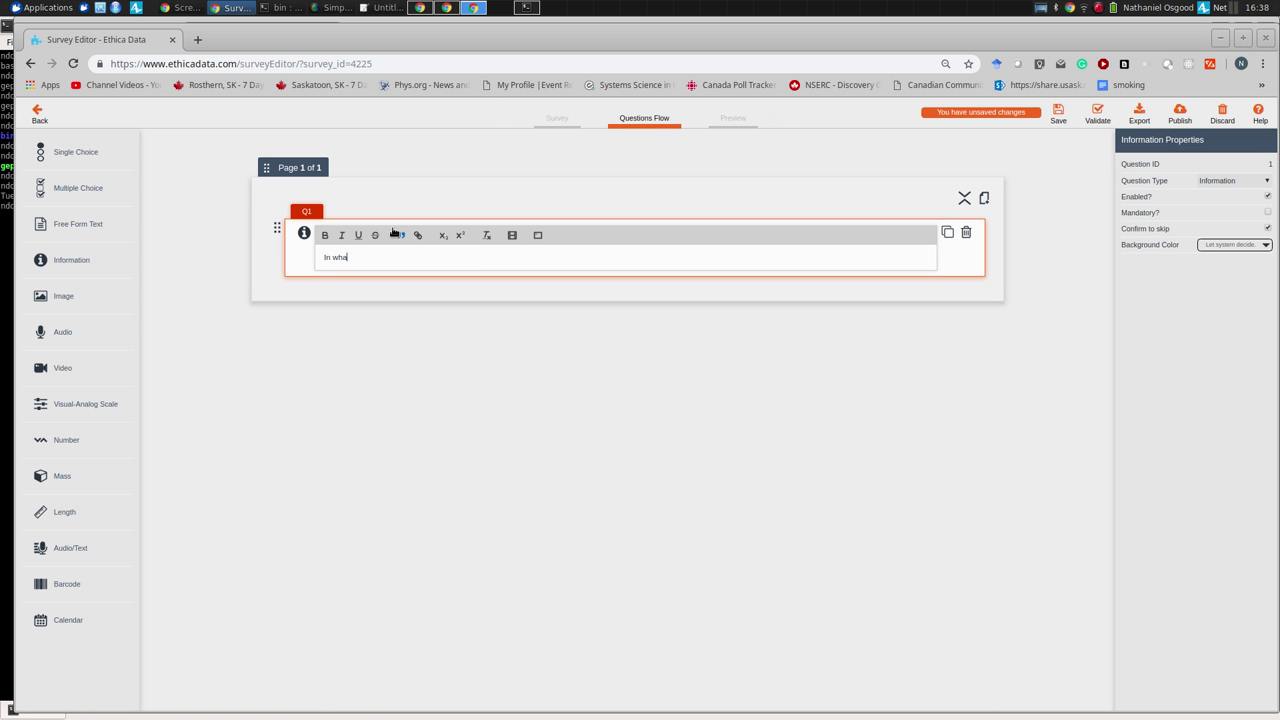
{"action": "type", "text": "t tat types of prof"}
{"action": "type", "text": "ective behaviour"}
{"action": "key", "text": "ctrl+a"}
{"action": "type", "text": "Which of the following types of personal protective behaviour have you b"}
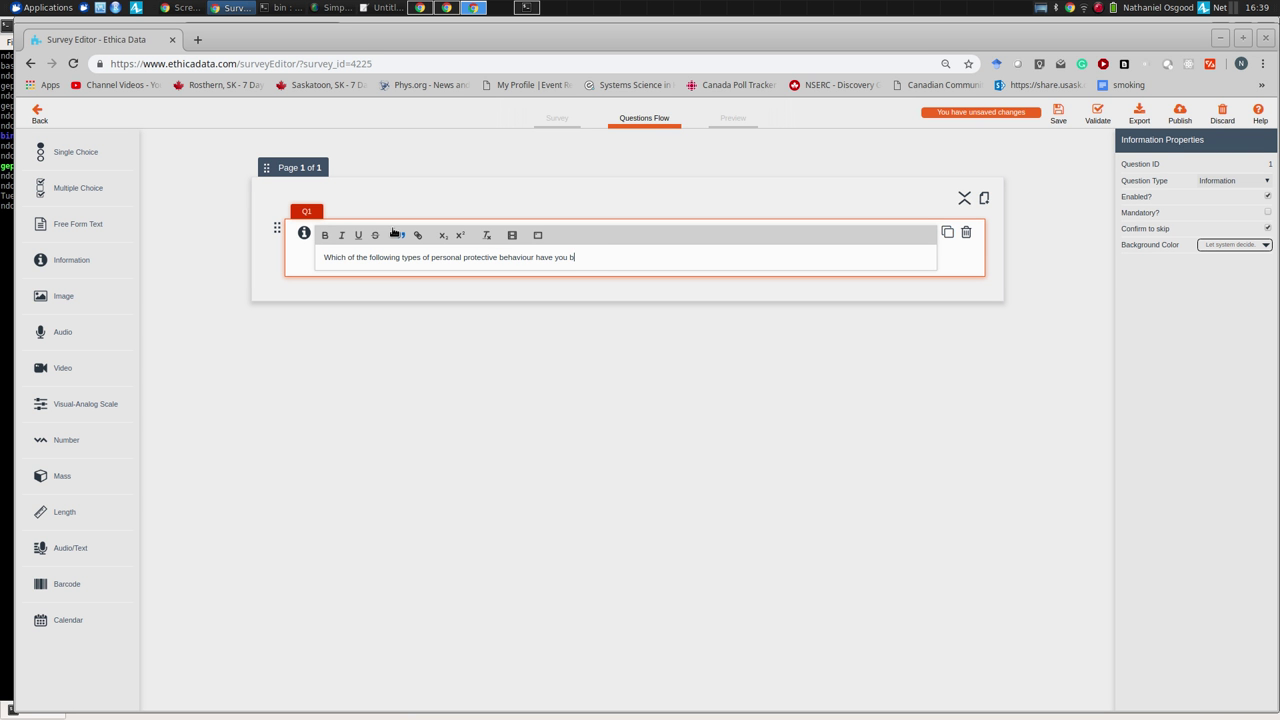
{"action": "type", "text": "een practicing today?"}
{"action": "triple_click", "coordinate": [345, 258]}
{"action": "key", "text": "ctrl+c"}
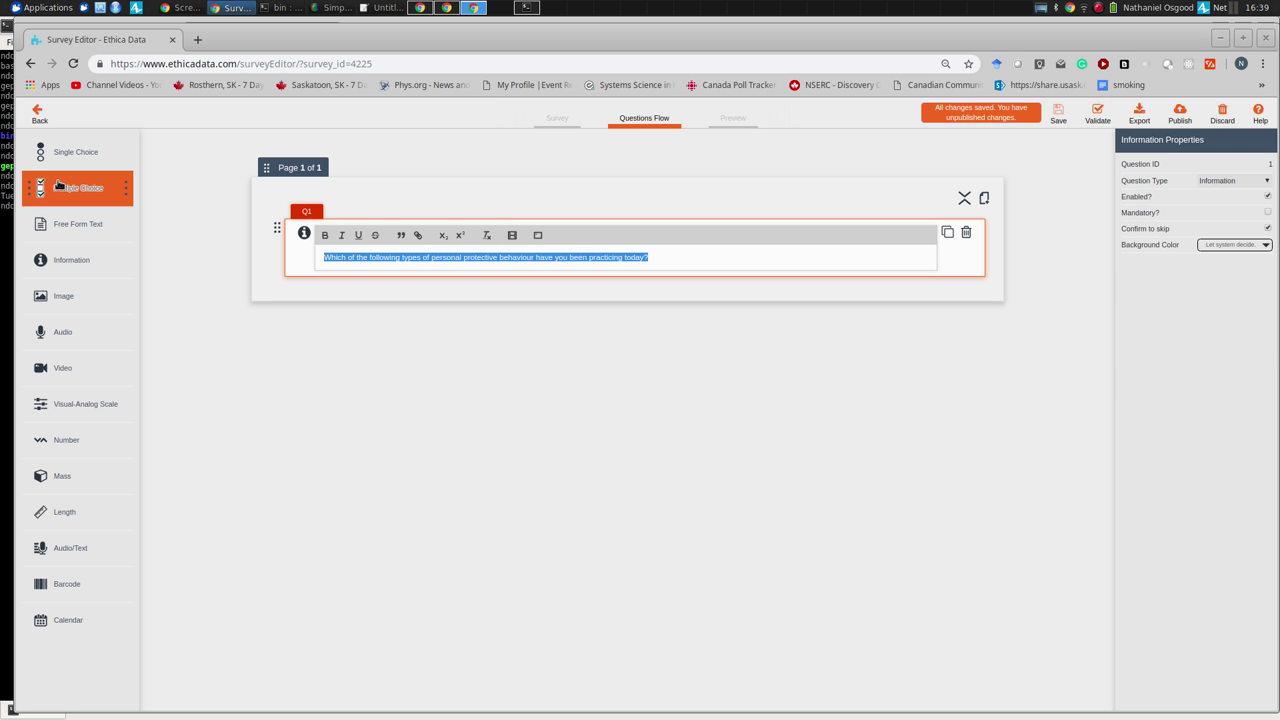
Step: Replace the Information question with a Multiple Choice question that uses the copied question text
{"action": "left_click_drag", "start_coordinate": [60, 186], "coordinate": [325, 291]}
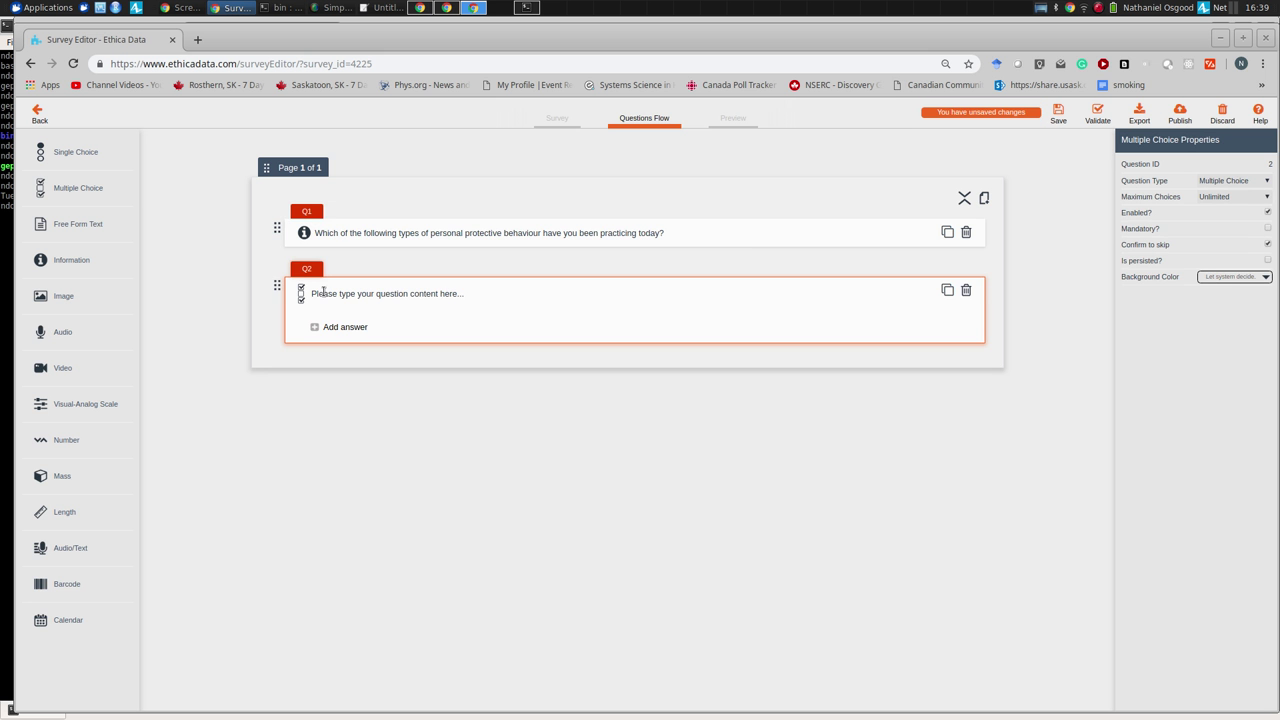
{"action": "left_click", "coordinate": [967, 235]}
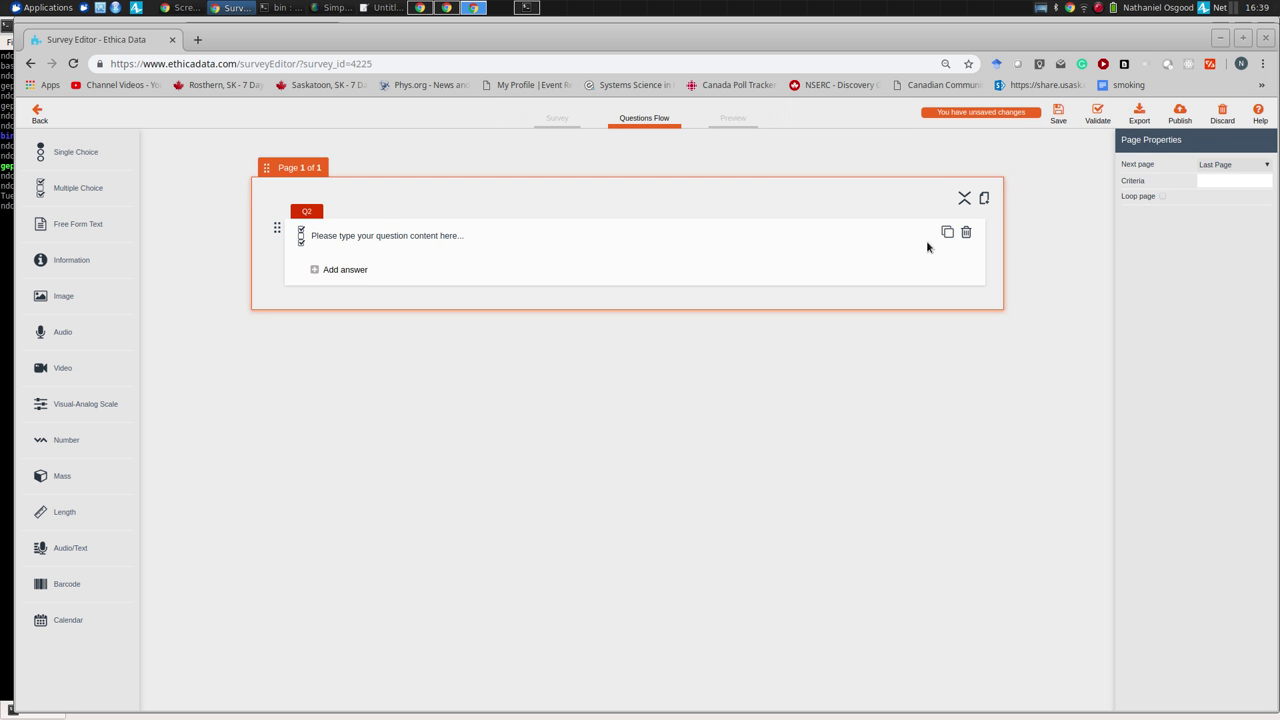
{"action": "left_click", "coordinate": [349, 245]}
{"action": "key", "text": "ctrl+v"}
{"action": "key", "text": "ctrl+f"}
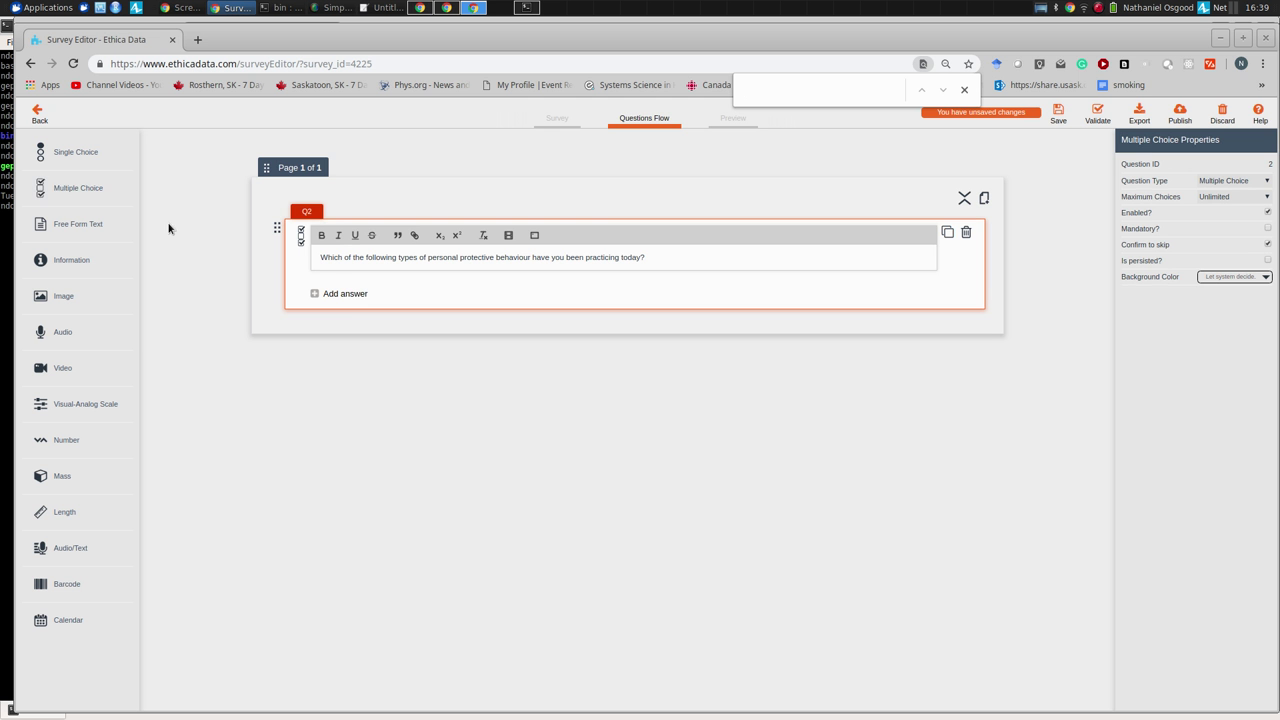
Step: Add the answers "Wearing long sleeves" and "Wearing long pants" to the multiple-choice question
{"action": "left_click", "coordinate": [342, 298]}
{"action": "left_click", "coordinate": [347, 273]}
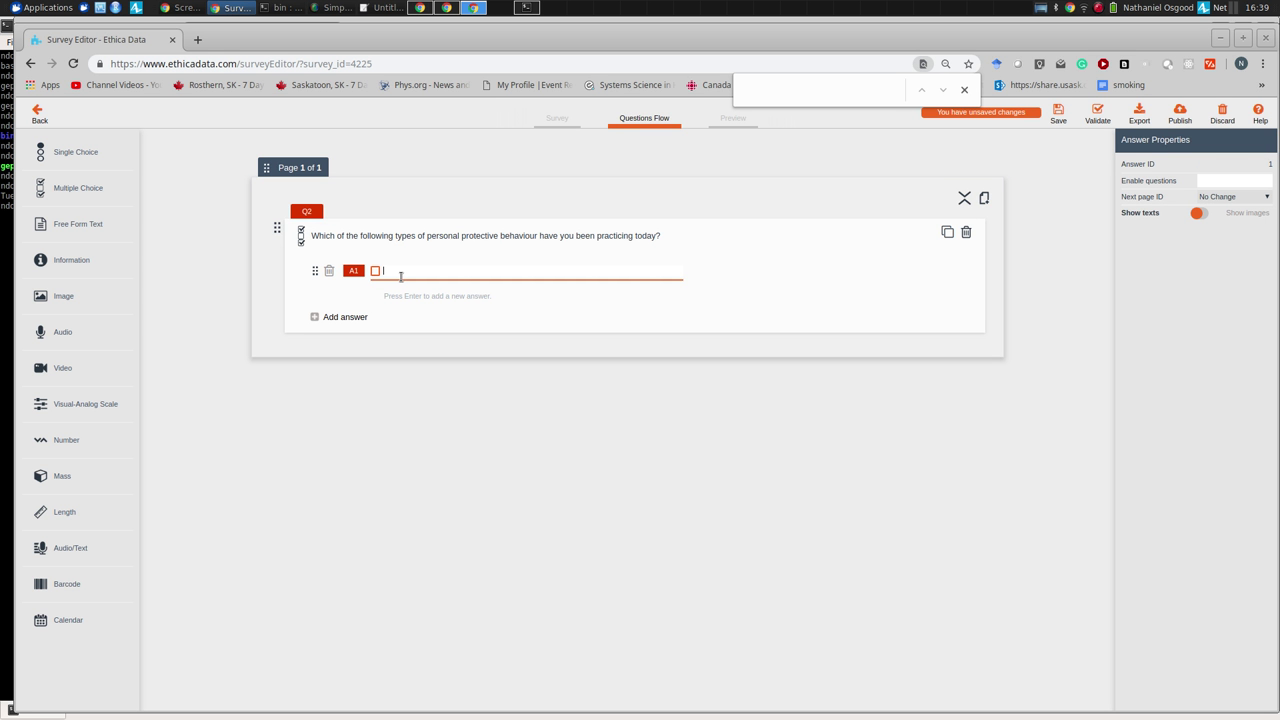
{"action": "type", "text": "Wearing long sleeves"}
{"action": "left_click", "coordinate": [347, 318]}
{"action": "type", "text": "Wearing lon"}
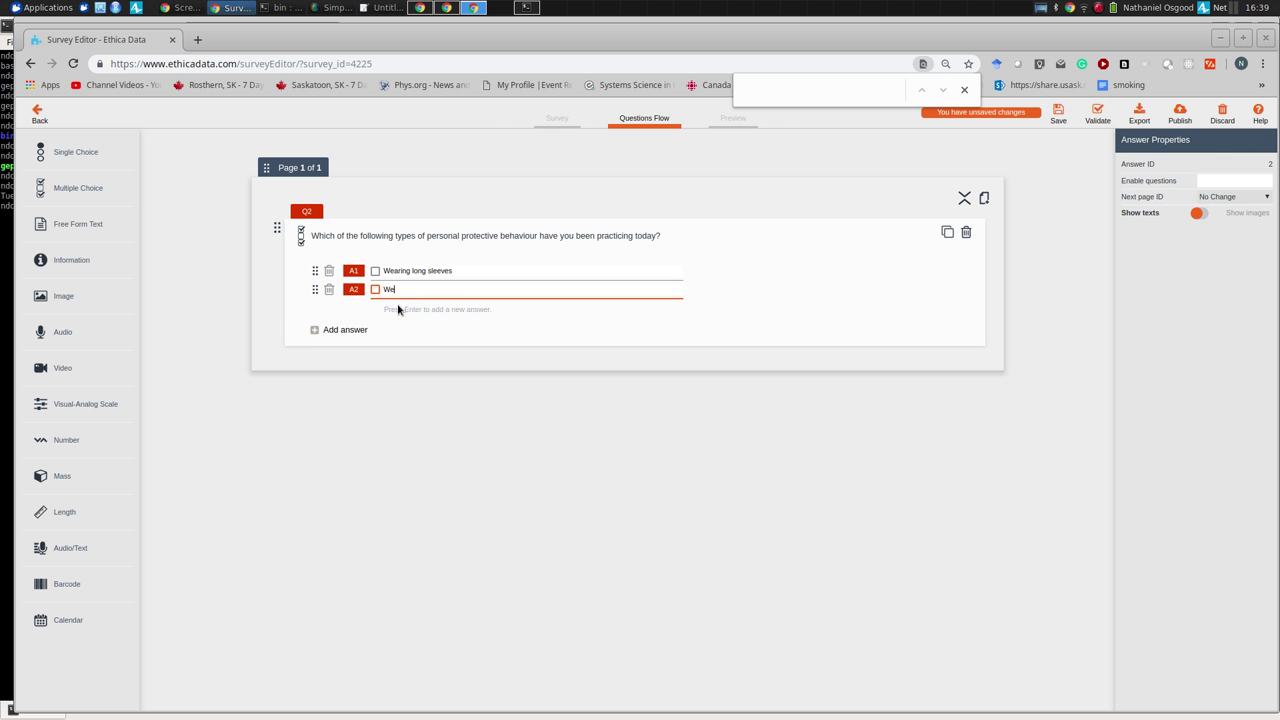
{"action": "type", "text": "g pants"}
Step: Add the answers "Tucknig the end of my pants into my socks" and "Wearing a hat" to the multiple-choice question
{"action": "key", "text": "Return"}
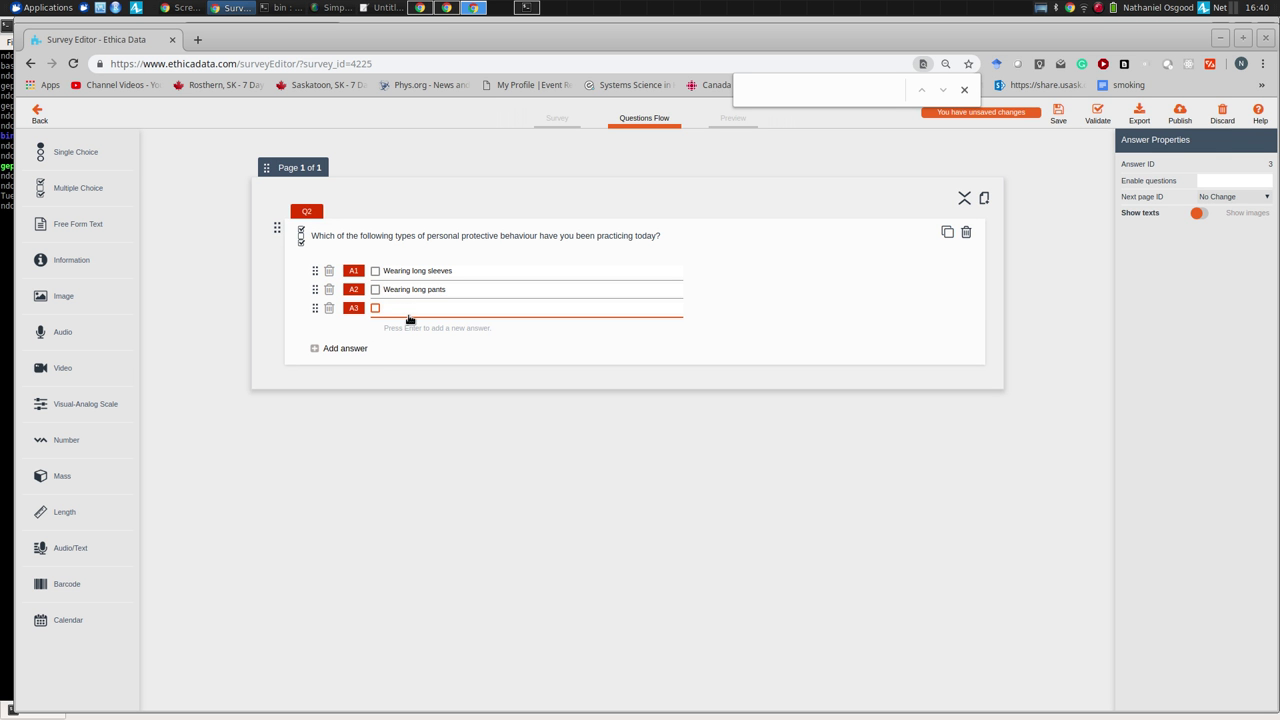
{"action": "type", "text": "Tucknig the end of my pants into my socks"}
{"action": "left_click", "coordinate": [350, 350]}
{"action": "type", "text": "W"}
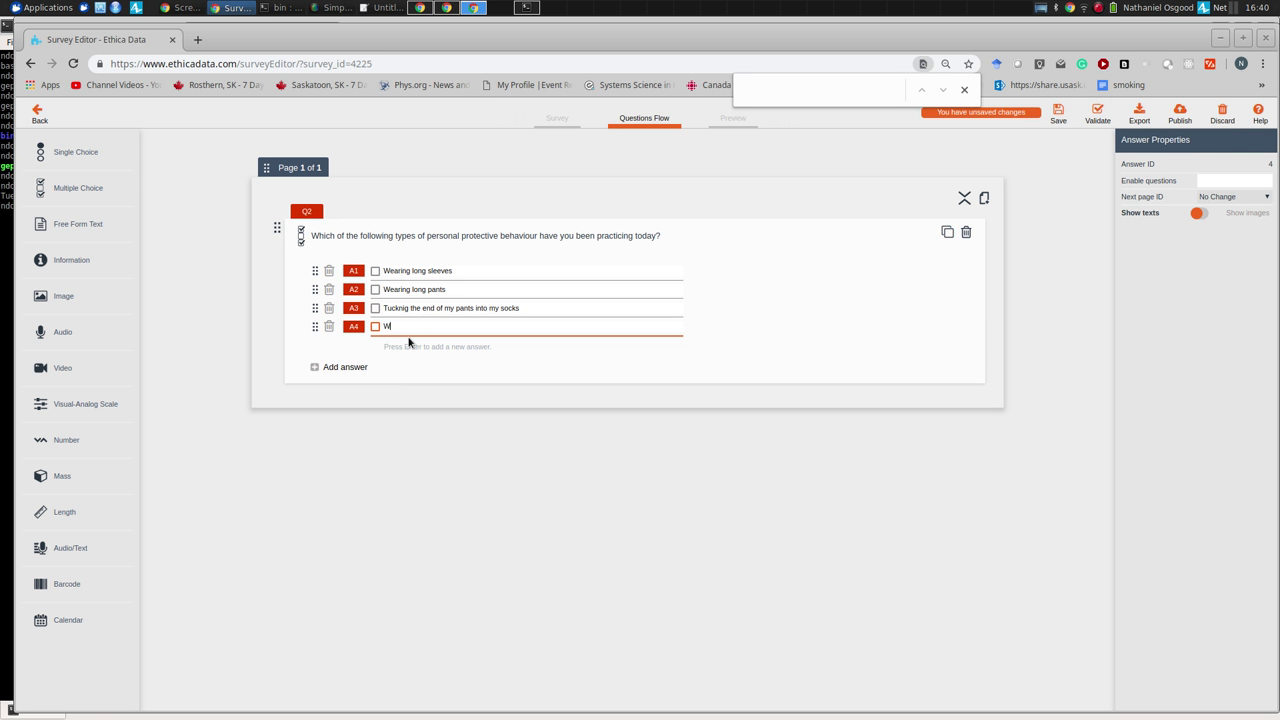
{"action": "key", "text": "BackSpace"}
{"action": "type", "text": "Wearing a hat"}
Step: Add the answers "Avoiding contact with vegetation and tall grasses" and "Other" to the multiple-choice question
{"action": "left_click", "coordinate": [340, 368]}
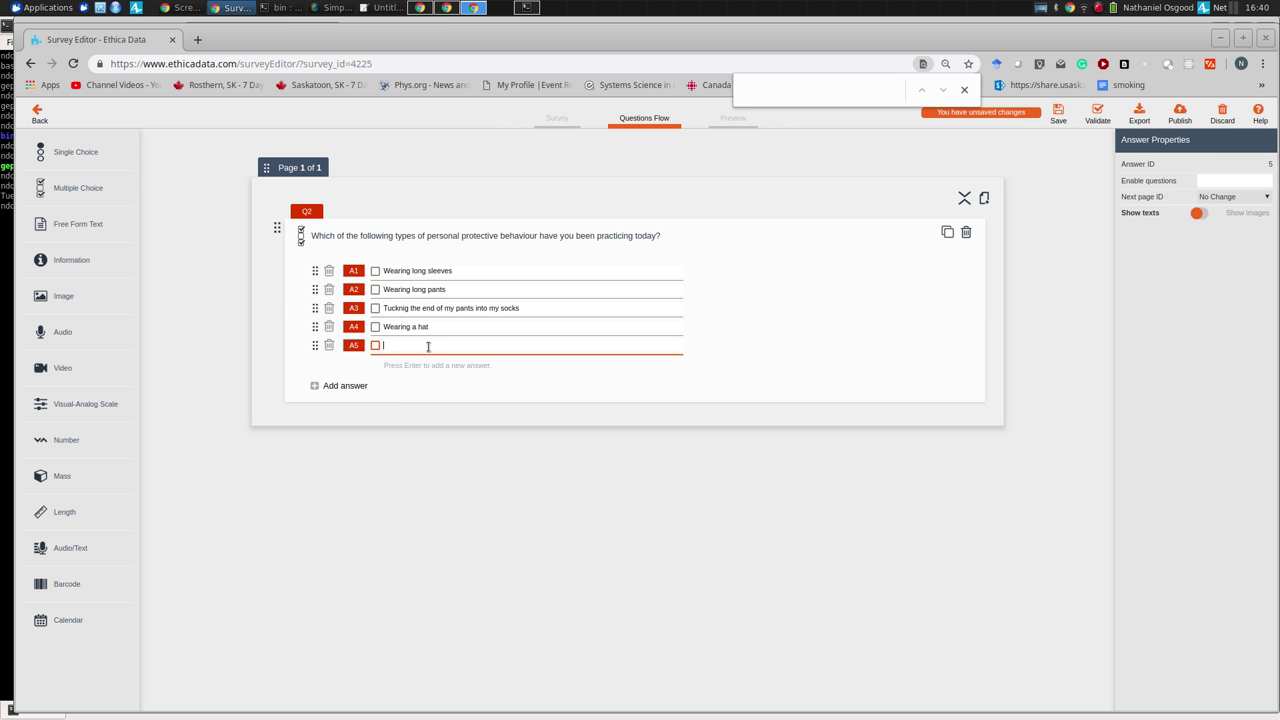
{"action": "type", "text": "Avoiding contact with vegetation and tall grasses"}
{"action": "left_click", "coordinate": [352, 385]}
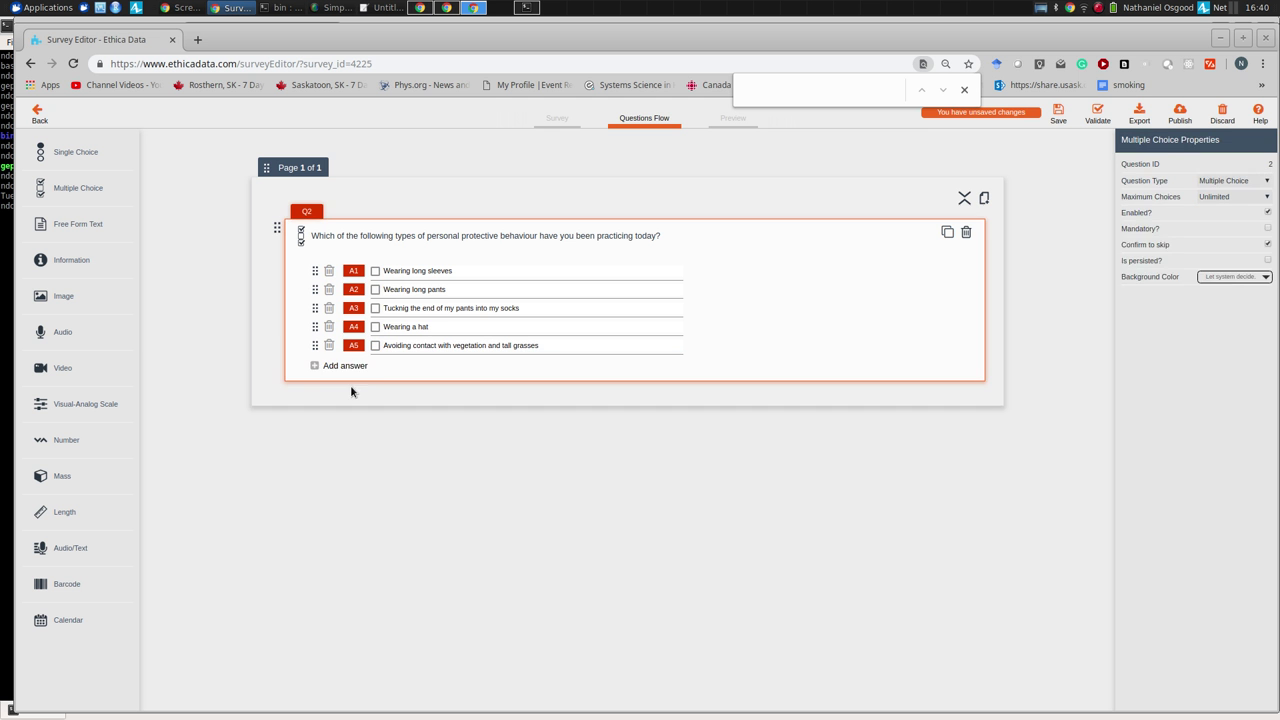
{"action": "left_click", "coordinate": [366, 370]}
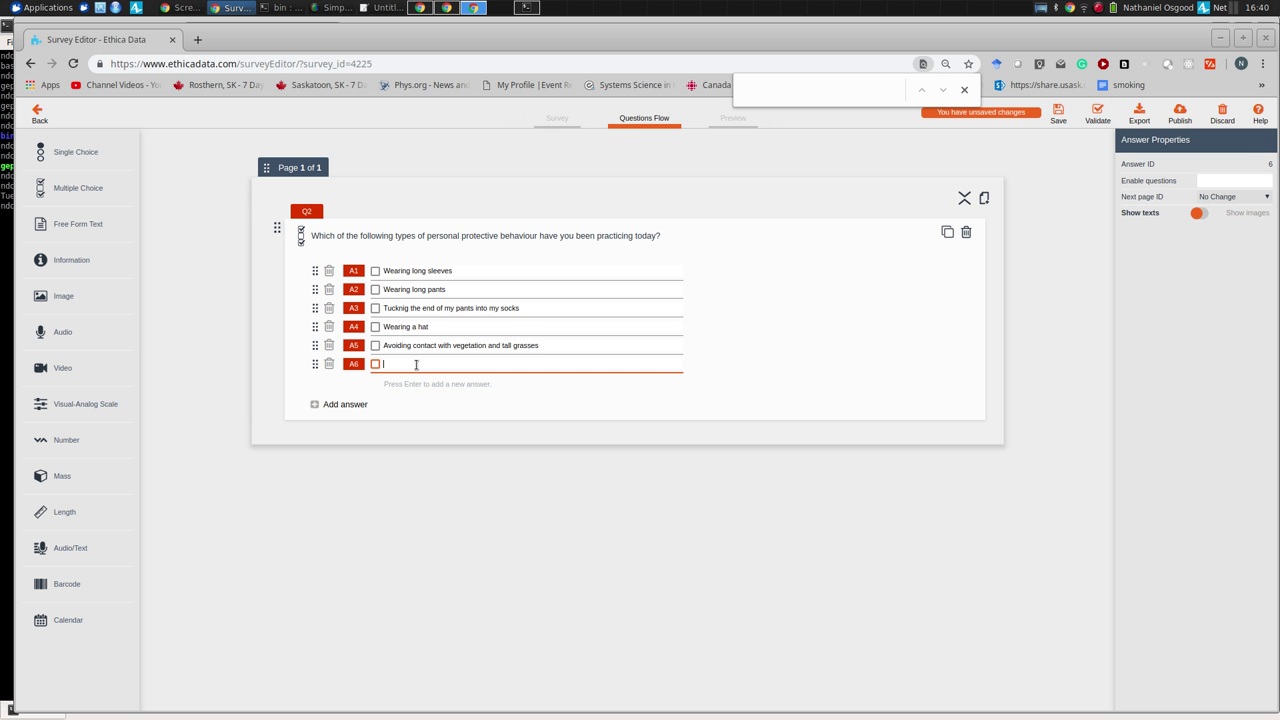
{"action": "type", "text": "Other"}
{"action": "left_click", "coordinate": [396, 437]}
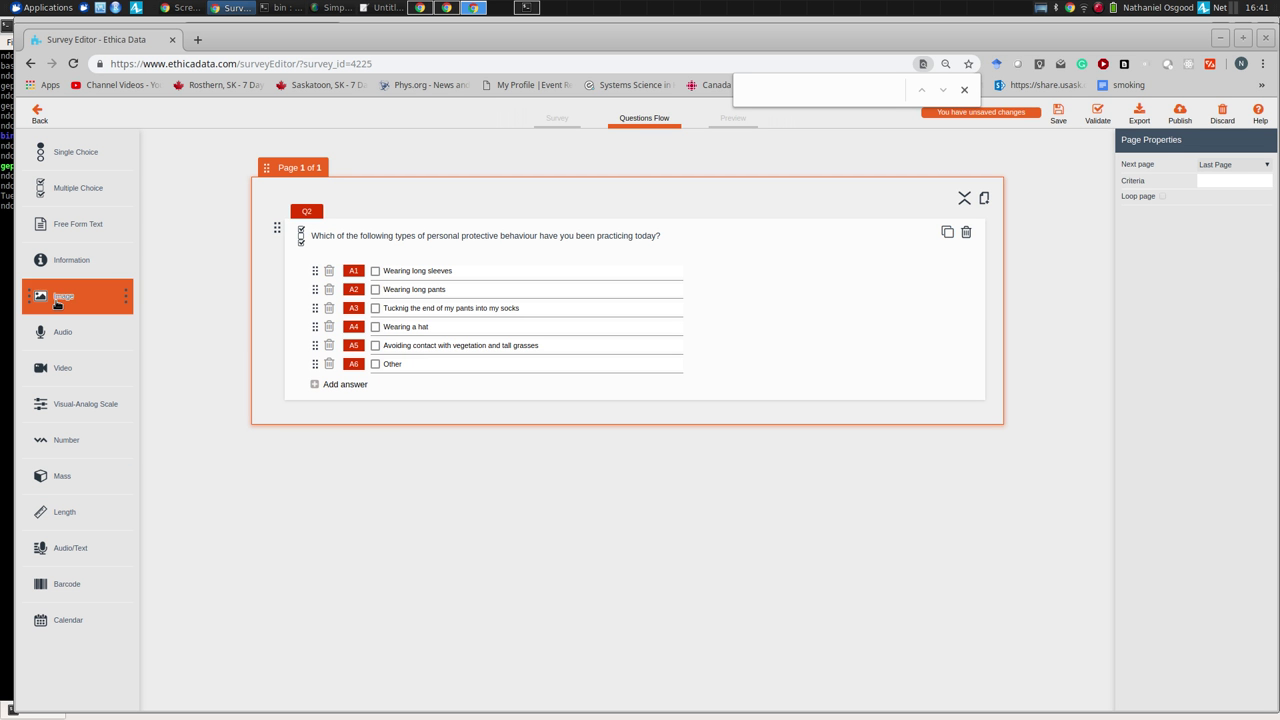
Step: Add a Single Choice question below the multiple-choice one with the text "Could you take a photo of the tick?"
{"action": "left_click_drag", "start_coordinate": [62, 304], "coordinate": [300, 435]}
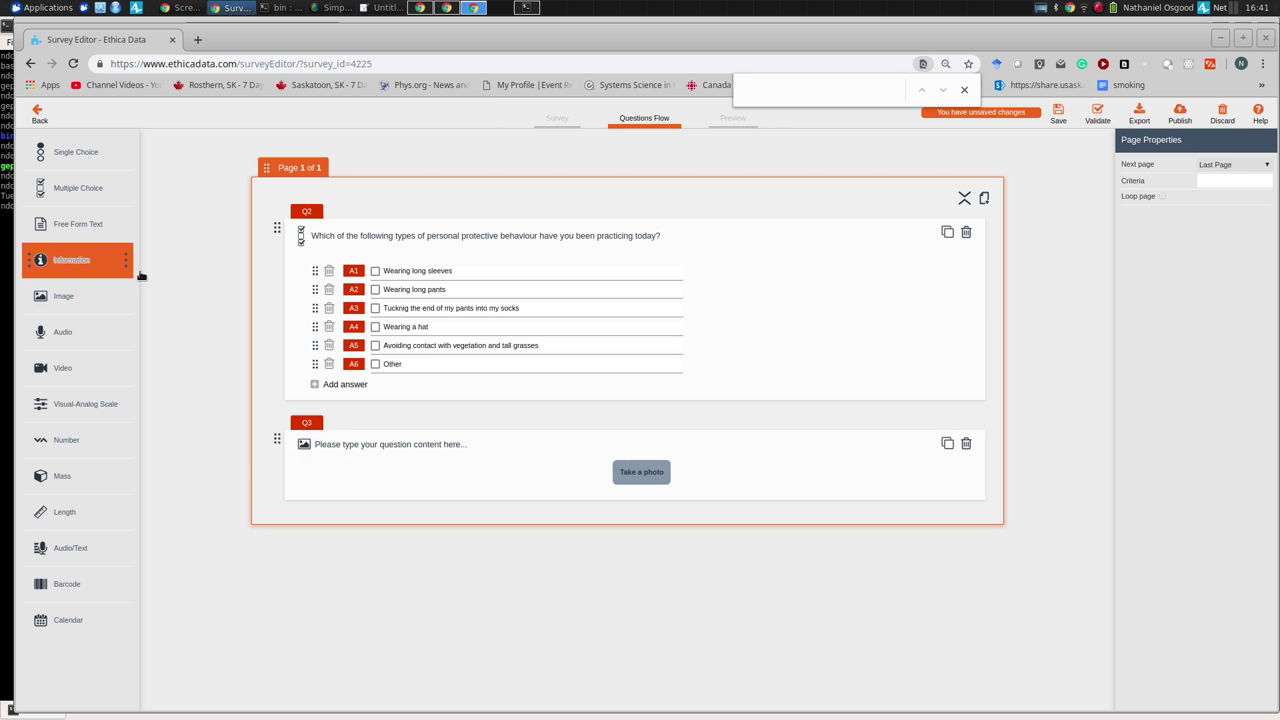
{"action": "left_click", "coordinate": [966, 445]}
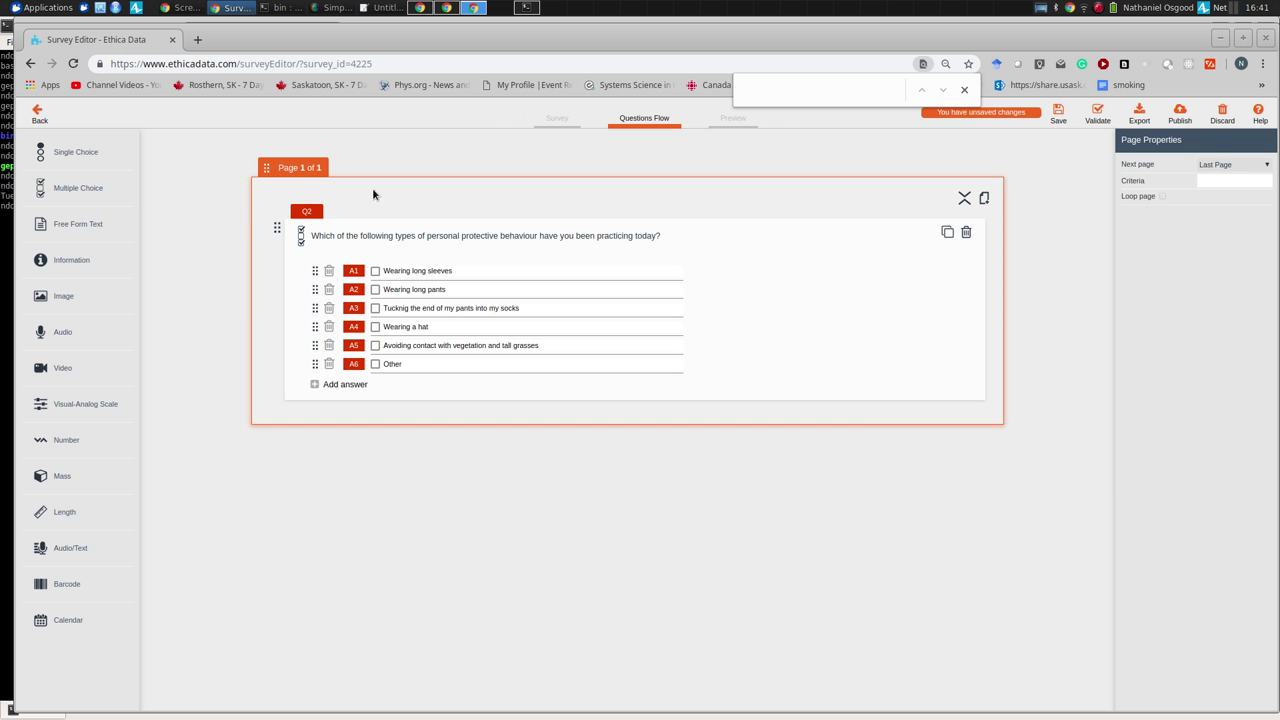
{"action": "left_click_drag", "start_coordinate": [62, 152], "coordinate": [370, 443]}
{"action": "left_click", "coordinate": [367, 447]}
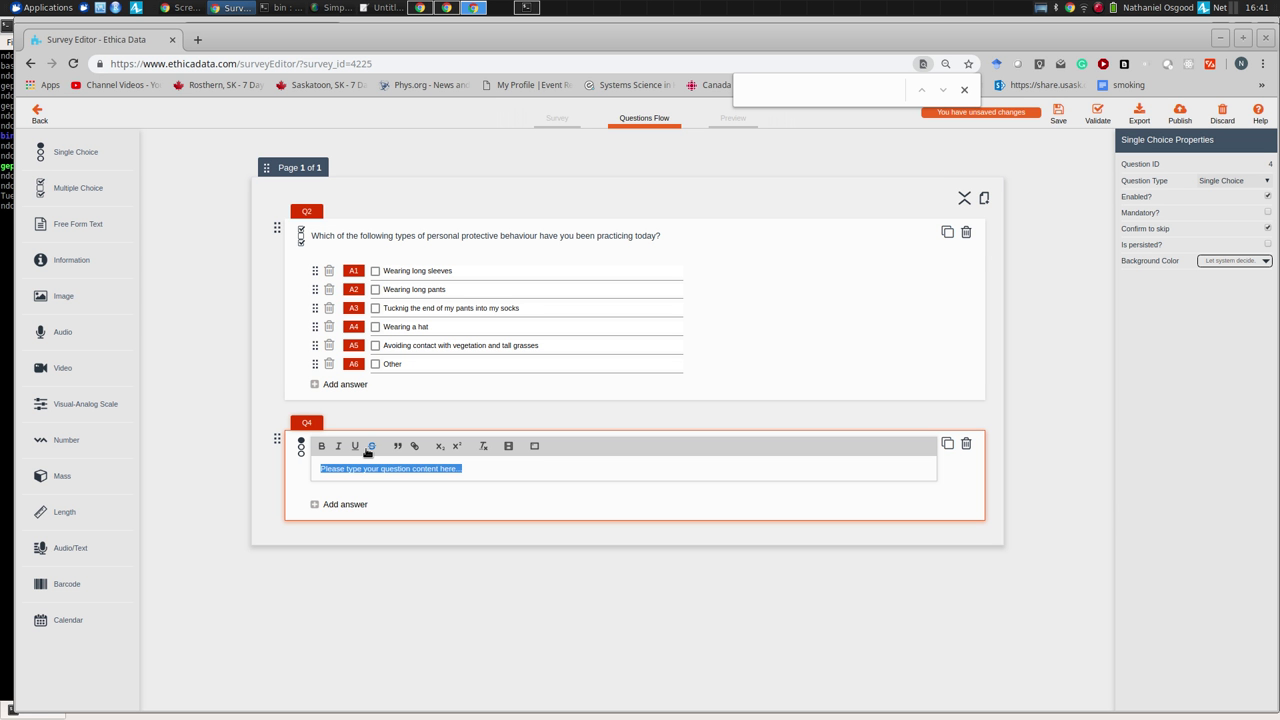
{"action": "type", "text": "Could you take a photo of the ticket?"}
{"action": "key", "text": "BackSpace"}
{"action": "key", "text": "BackSpace"}
{"action": "key", "text": "BackSpace"}
Step: Add the answers "Yes" and "No" to the single-choice photo question
{"action": "left_click", "coordinate": [352, 527]}
{"action": "left_click", "coordinate": [343, 480]}
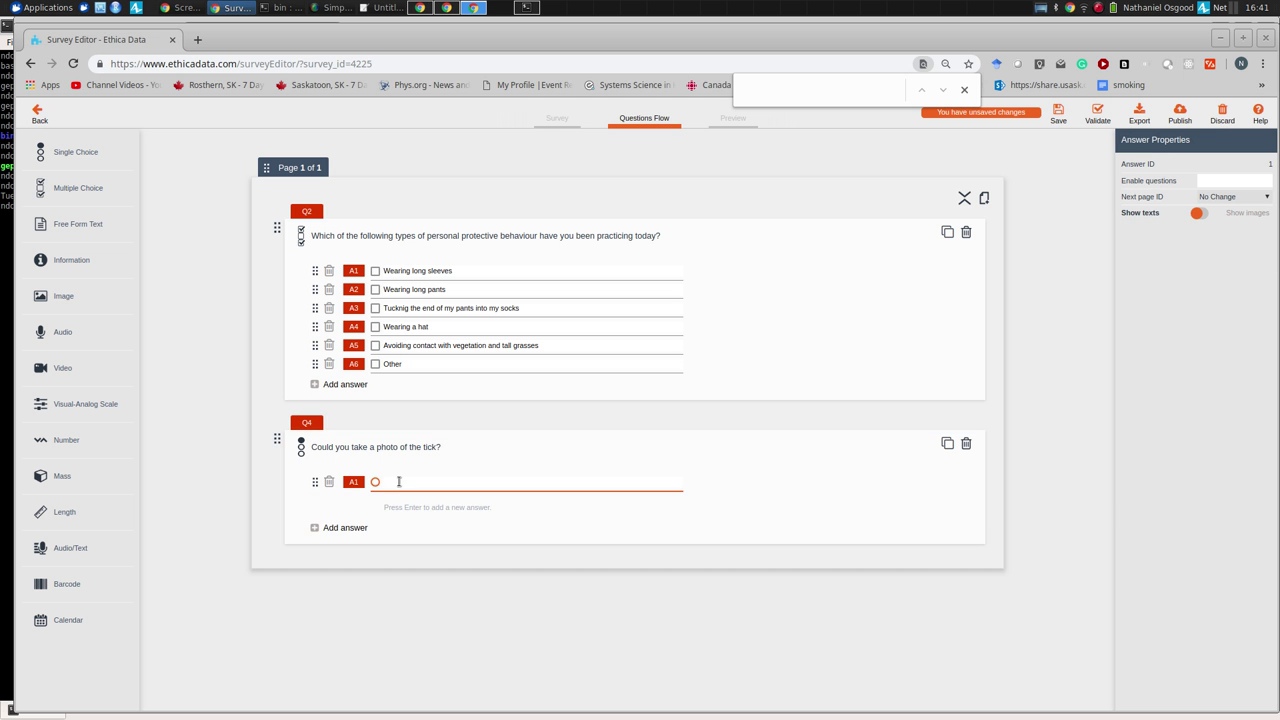
{"action": "type", "text": "Yes"}
{"action": "left_click", "coordinate": [364, 527]}
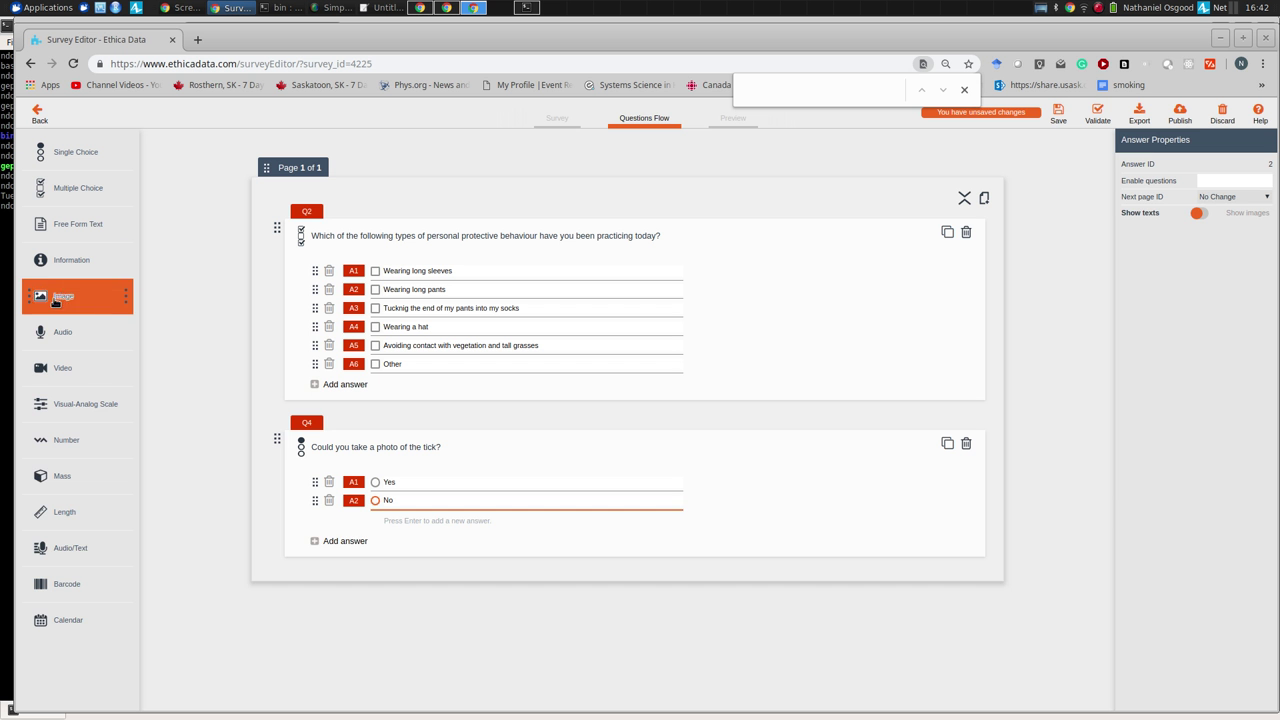
Step: Add an Image question reading "Please take a photo of the tick from approximately 10cm away, being sure to show the top of the tick's body."
{"action": "left_click_drag", "start_coordinate": [80, 296], "coordinate": [340, 597]}
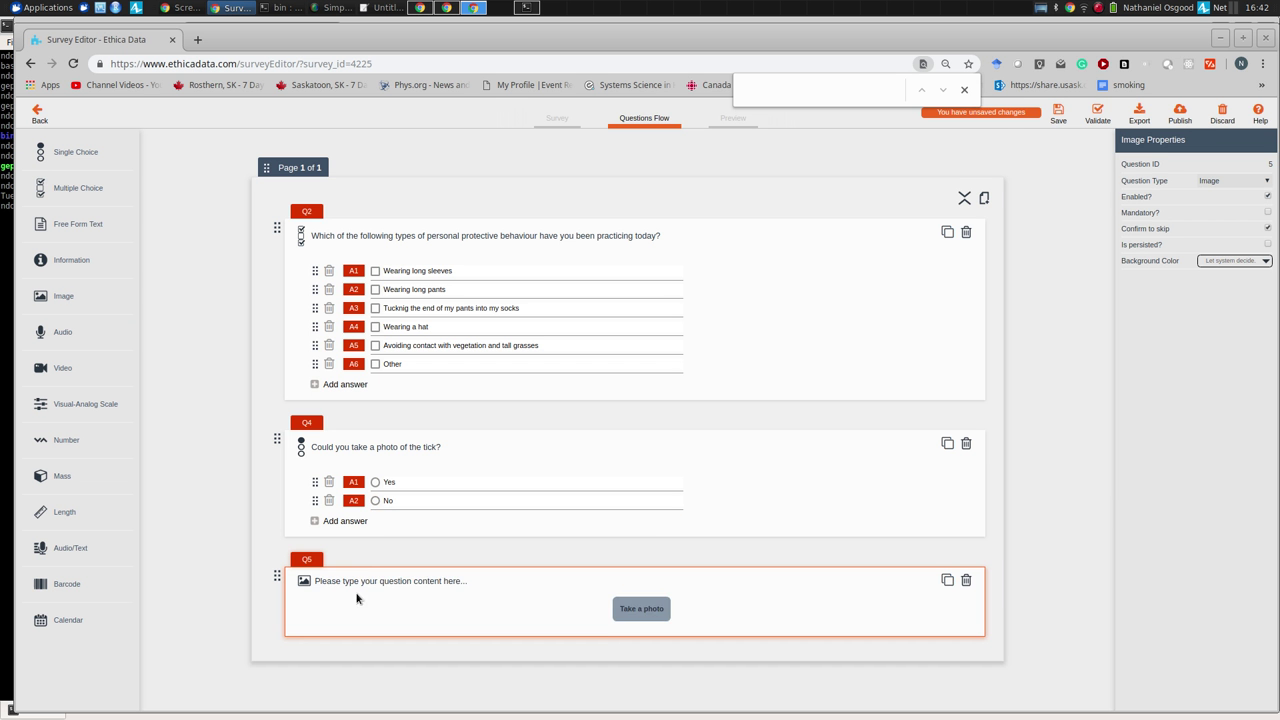
{"action": "left_click", "coordinate": [366, 581]}
{"action": "type", "text": "Pleas"}
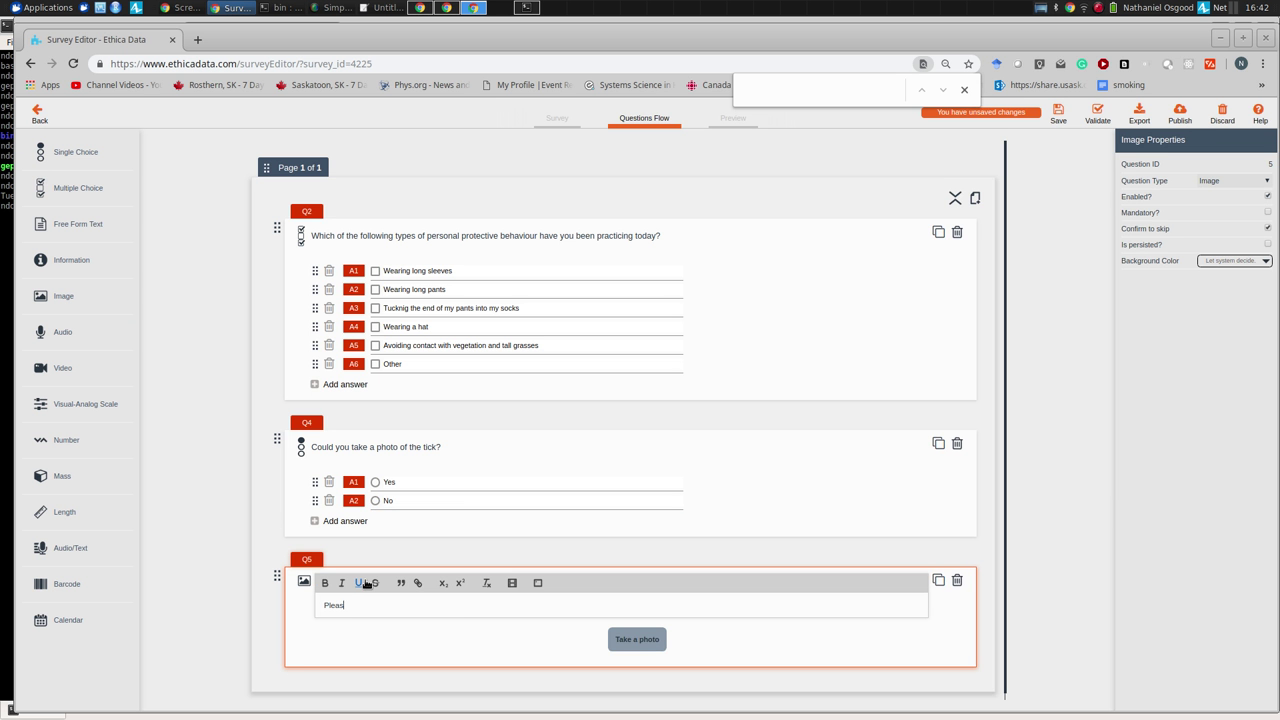
{"action": "type", "text": "e take a photo of the tick from approximately 10cm away, being sure to show the top"}
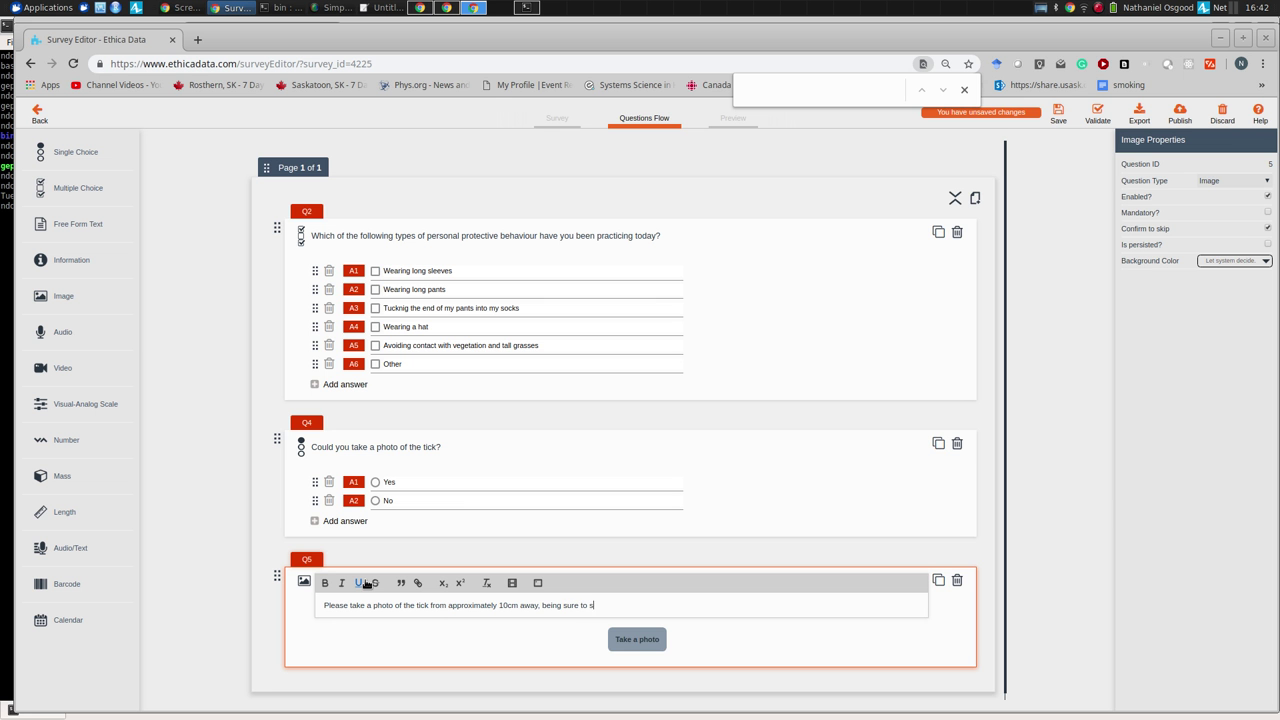
{"action": "type", "text": " of"}
{"action": "type", "text": " the tick's boody."}
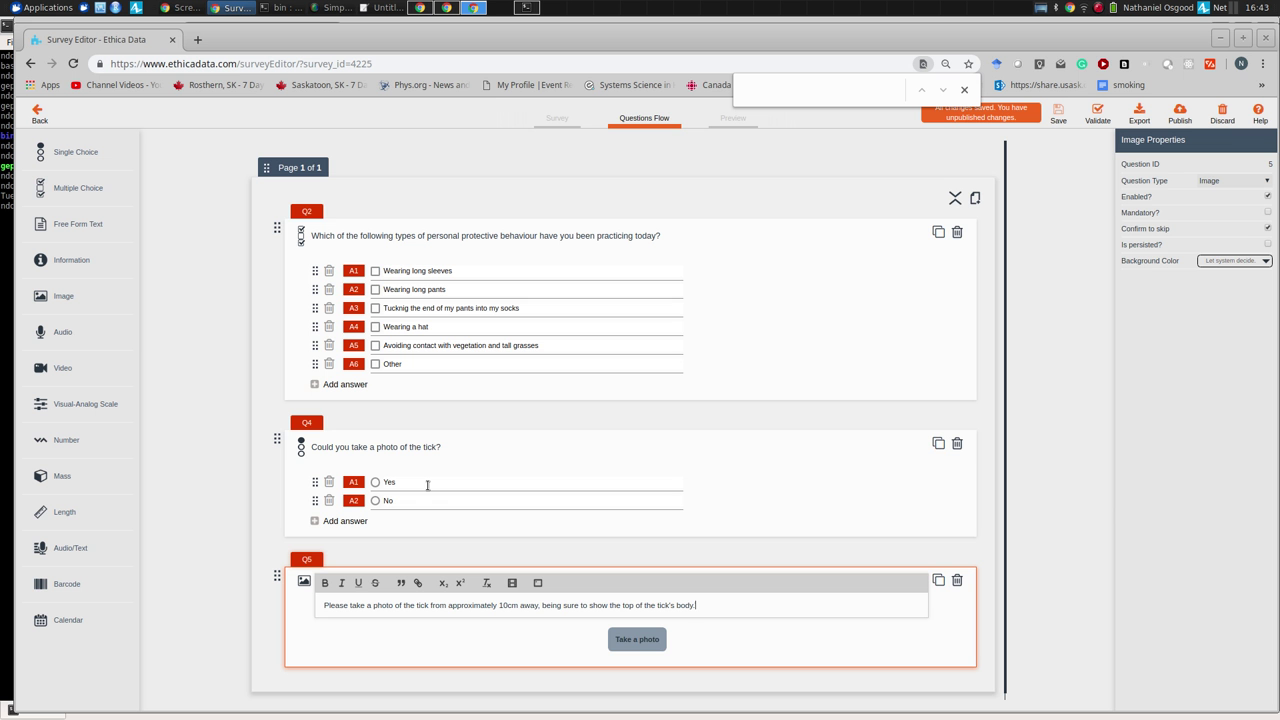
{"action": "left_click", "coordinate": [308, 644]}
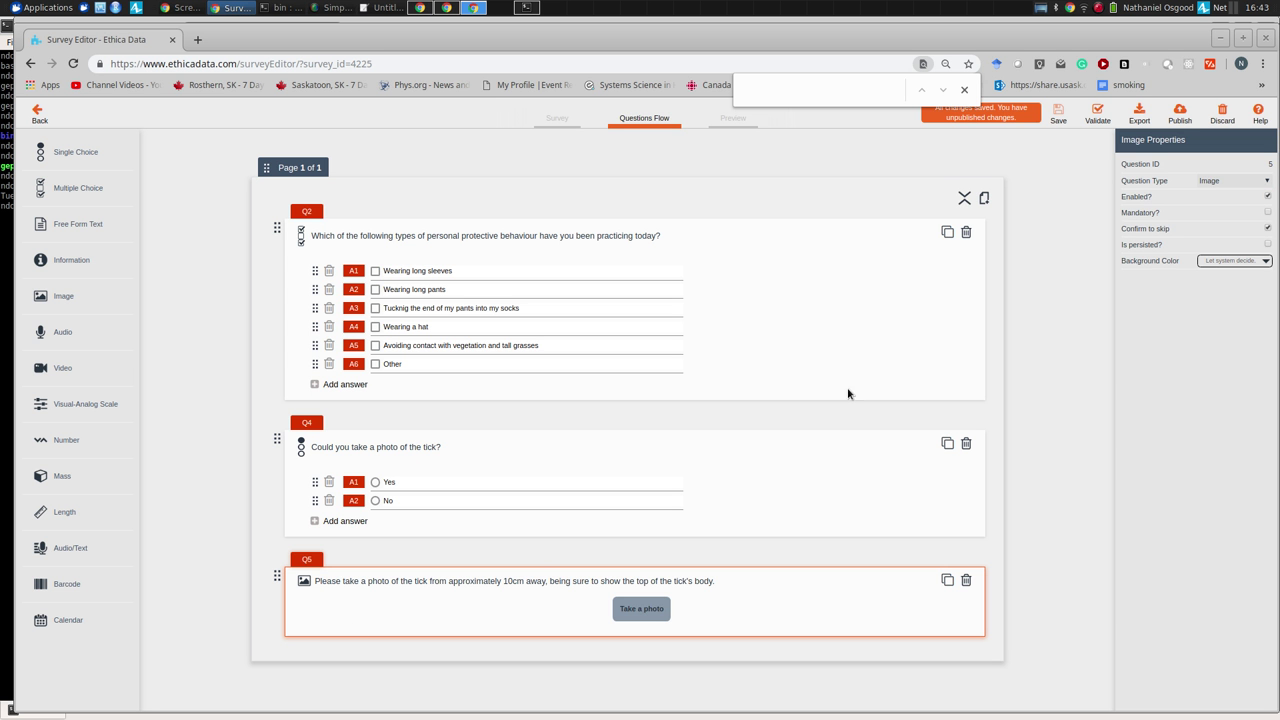
Step: Disable the Image question by default and make the "Yes" answer of the single-choice question enable question 5
{"action": "left_click", "coordinate": [1268, 197]}
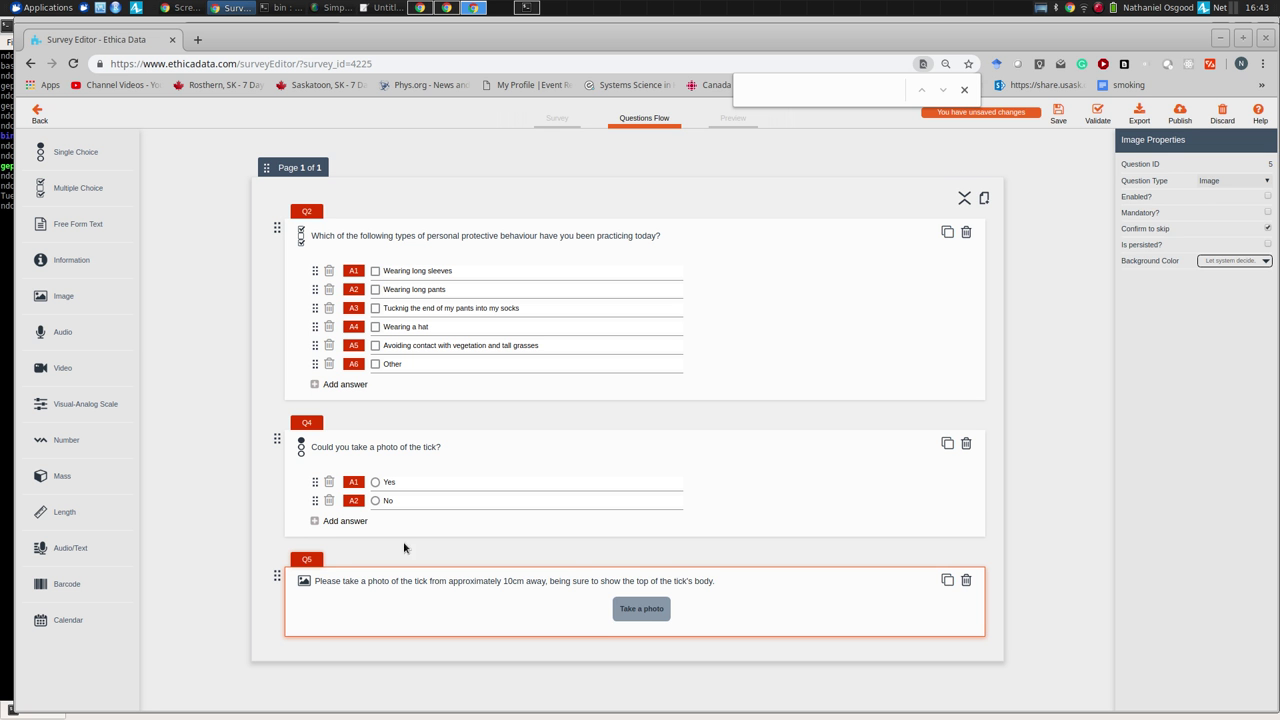
{"action": "left_click", "coordinate": [412, 481]}
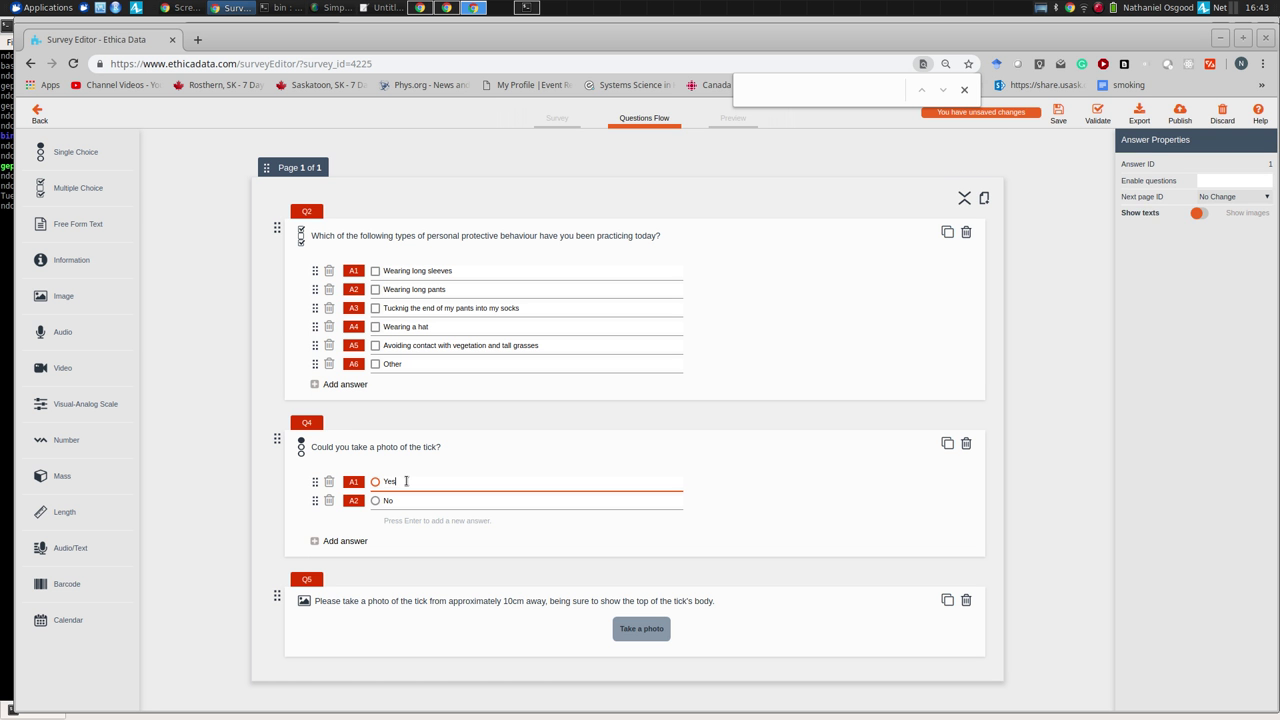
{"action": "left_click", "coordinate": [1231, 181]}
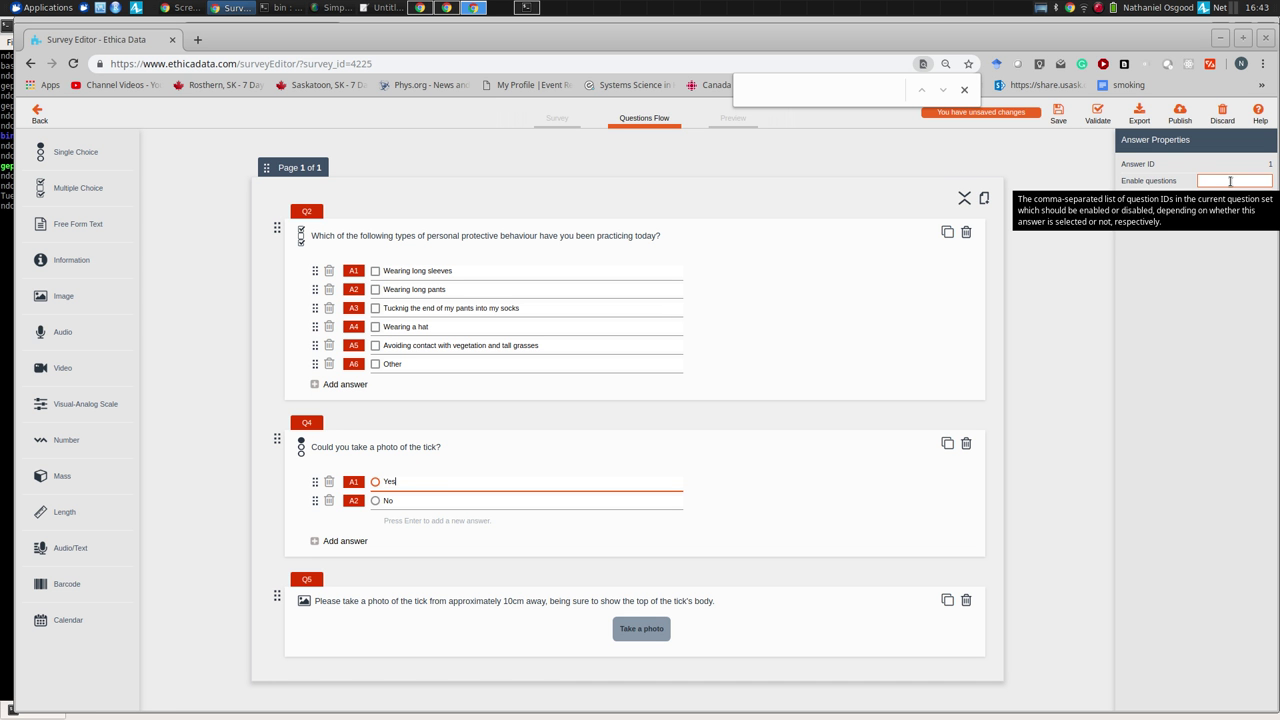
{"action": "left_click", "coordinate": [554, 446]}
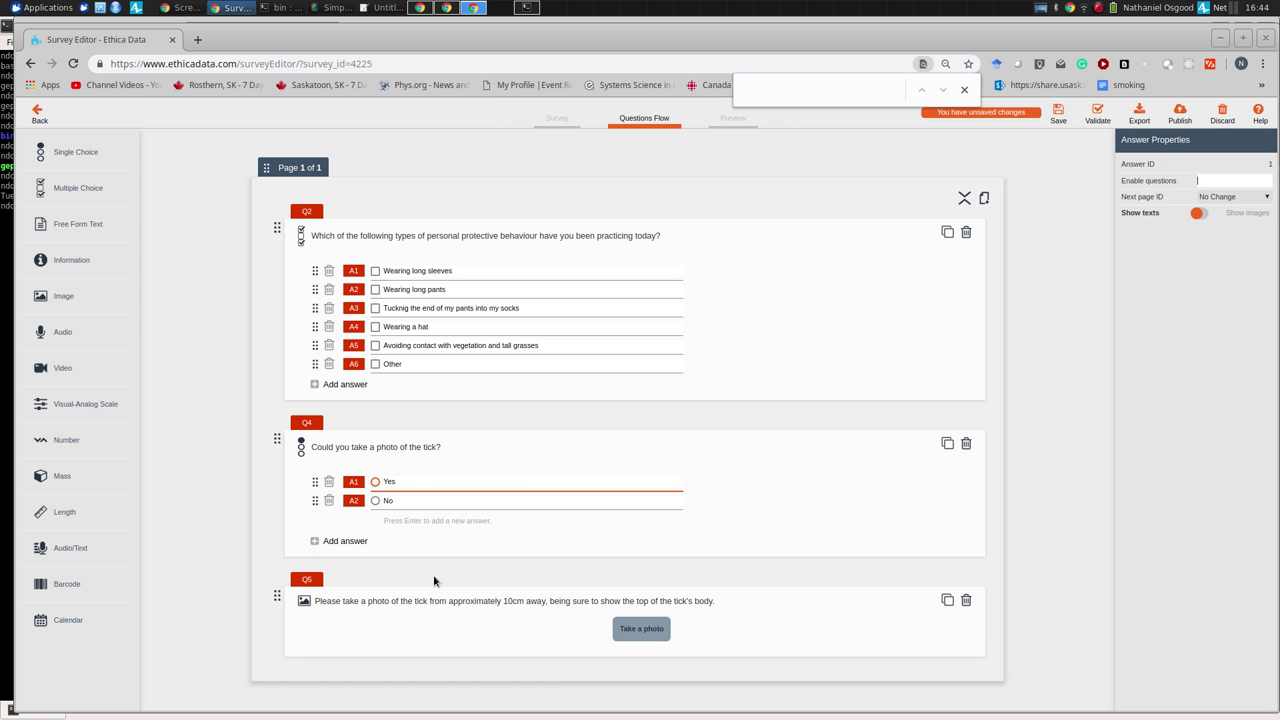
{"action": "type", "text": "5"}
{"action": "left_click", "coordinate": [508, 637]}
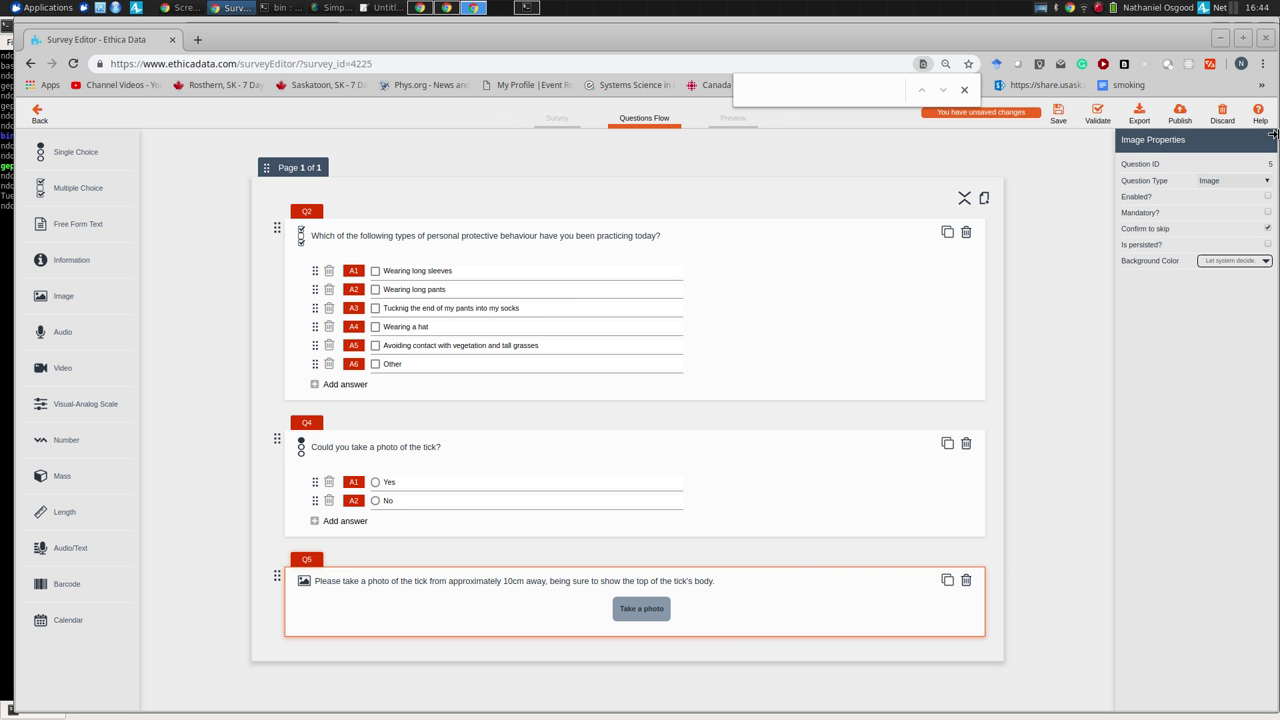
Step: Save the survey's changes and validate the survey
{"action": "left_click", "coordinate": [1058, 112]}
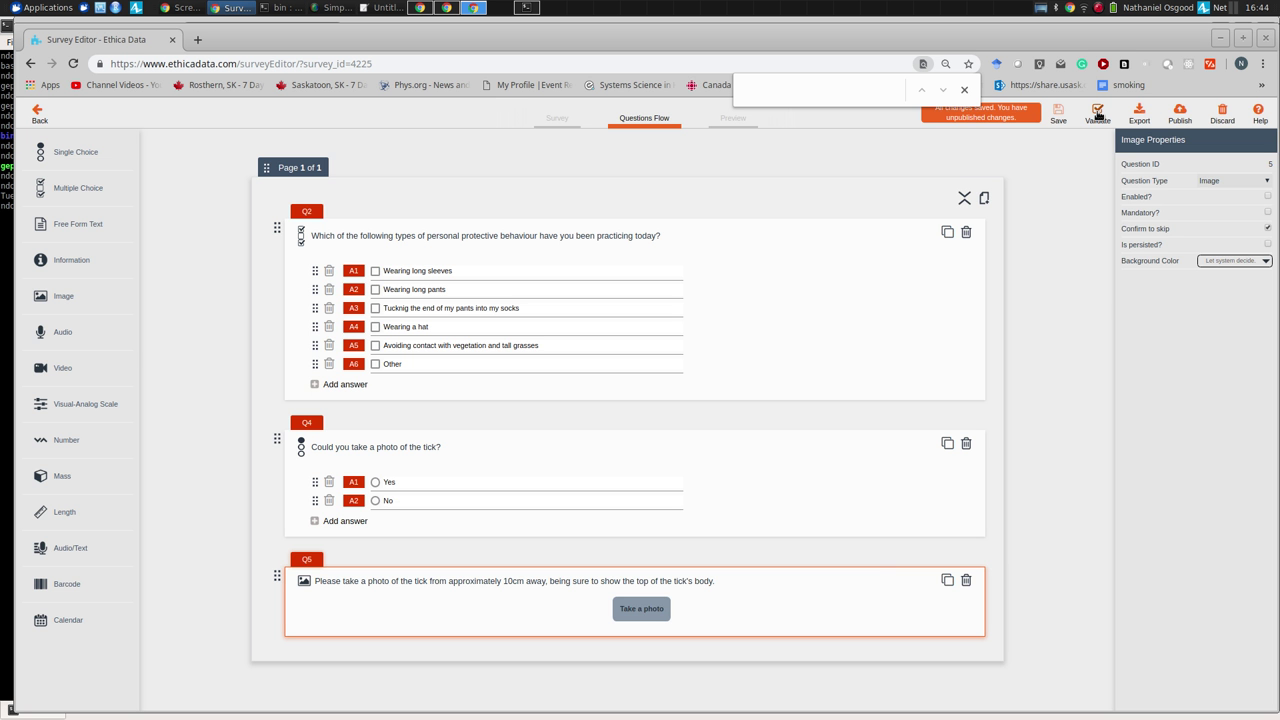
{"action": "left_click", "coordinate": [1097, 114]}
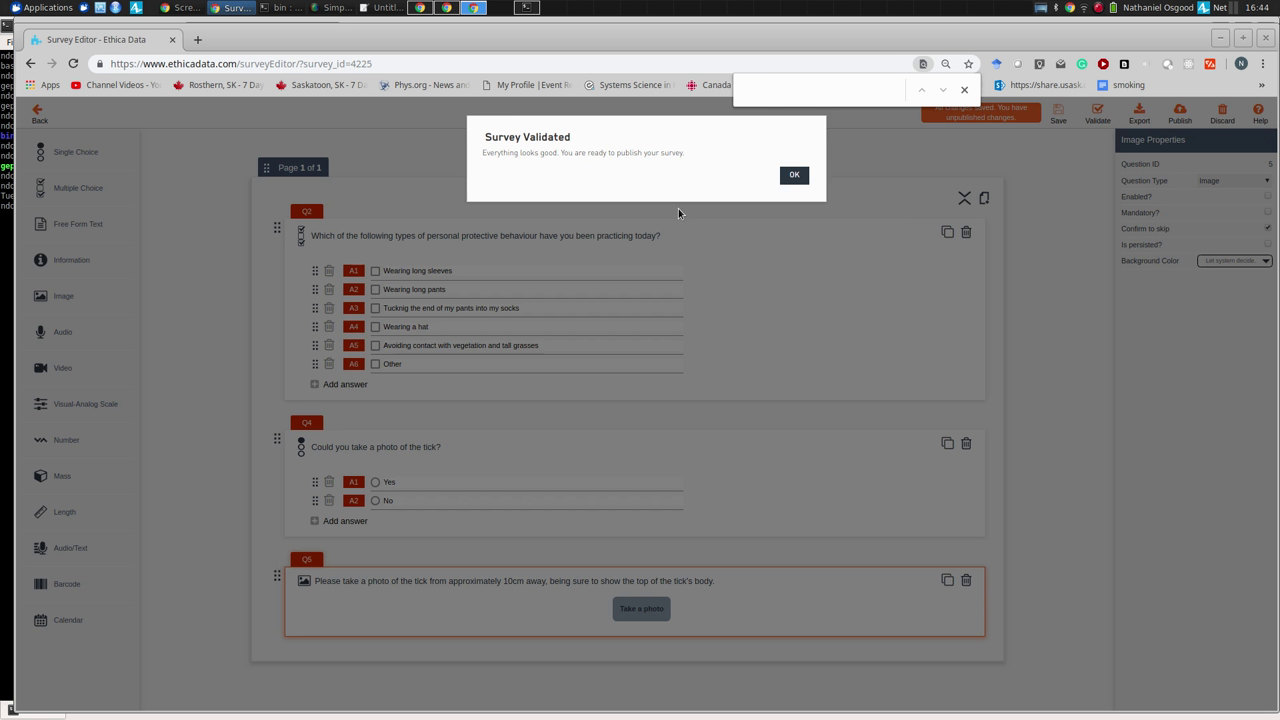
{"action": "left_click", "coordinate": [803, 177]}
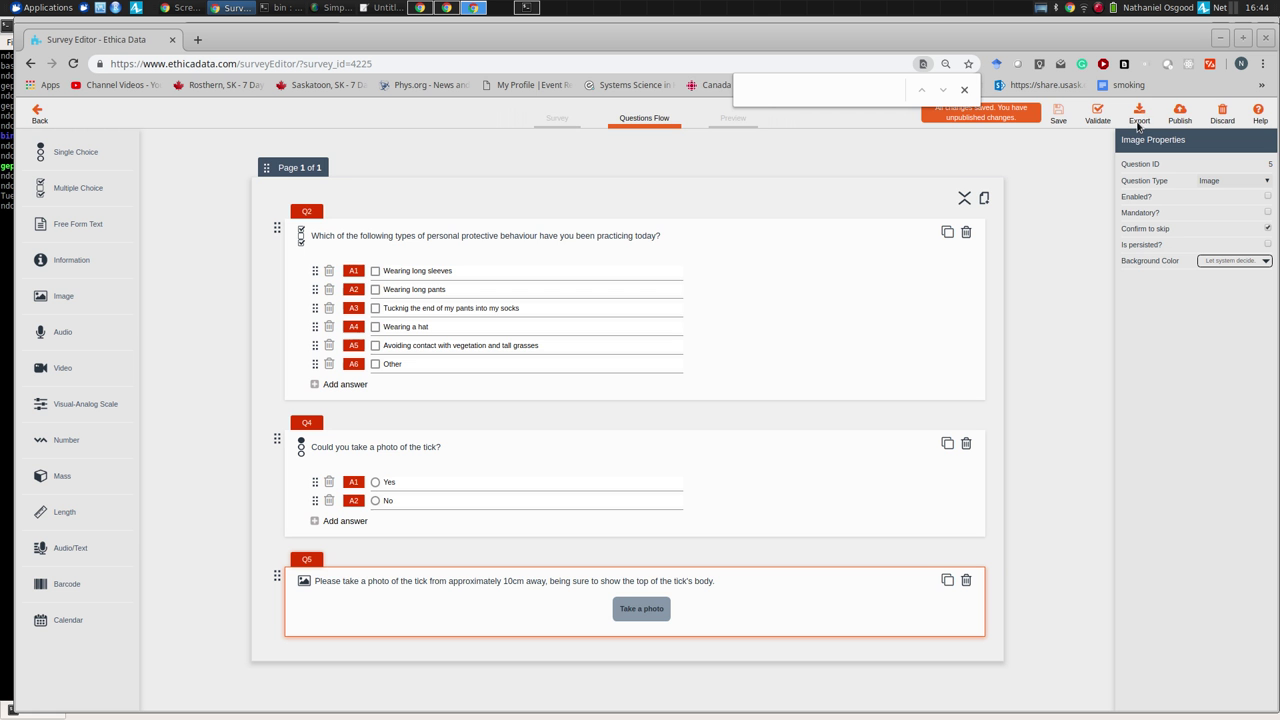
Step: Publish the survey's changes and update the devices of all currently enrolled participants
{"action": "left_click", "coordinate": [1181, 116]}
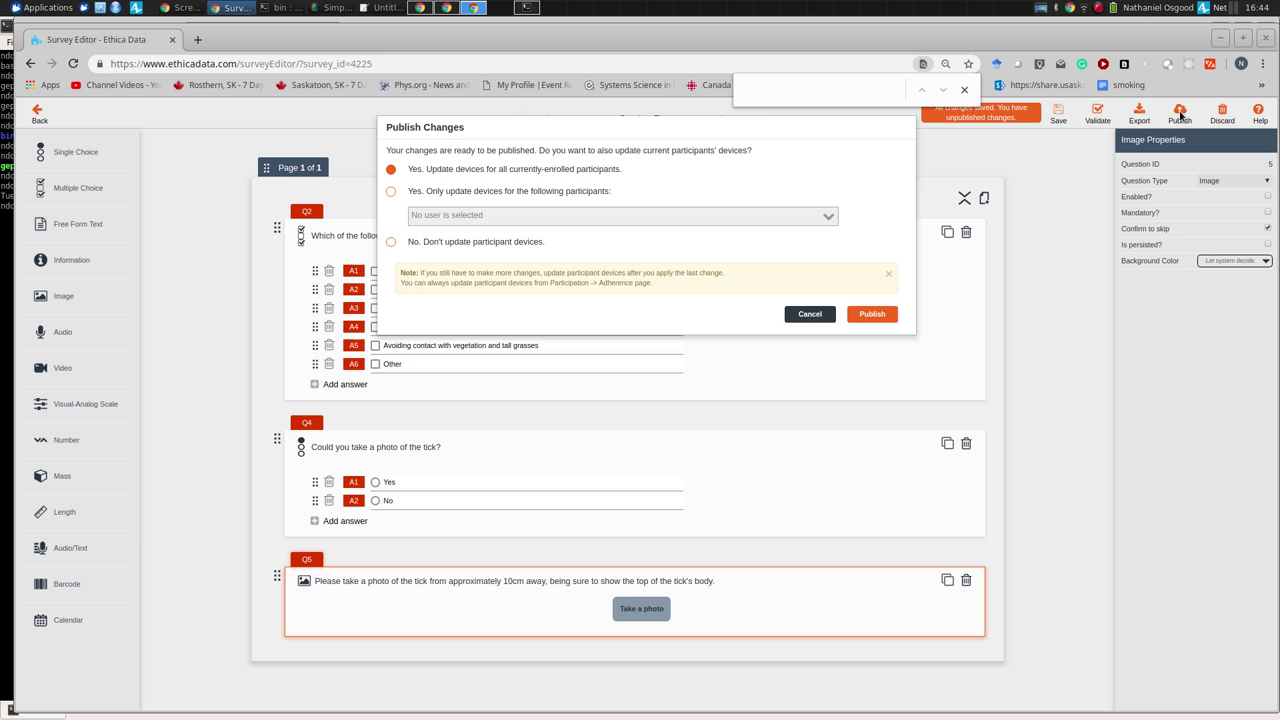
{"action": "left_click", "coordinate": [869, 314]}
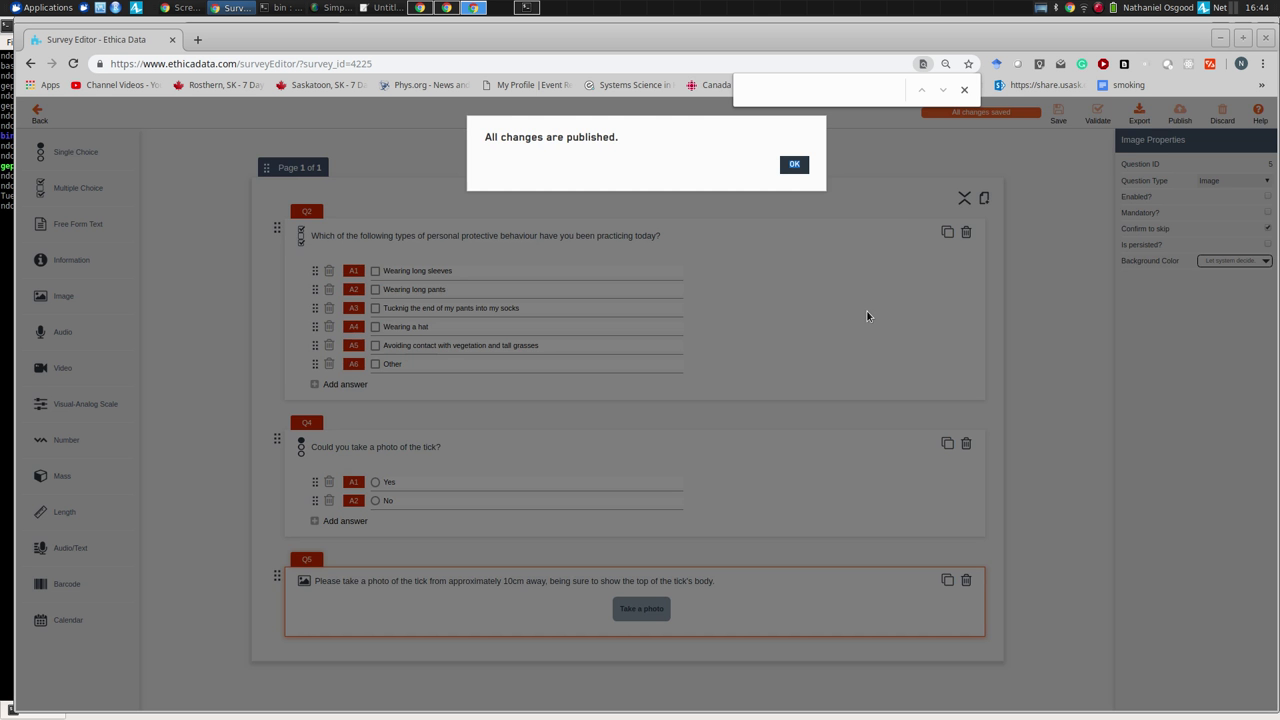
{"action": "left_click", "coordinate": [792, 164]}
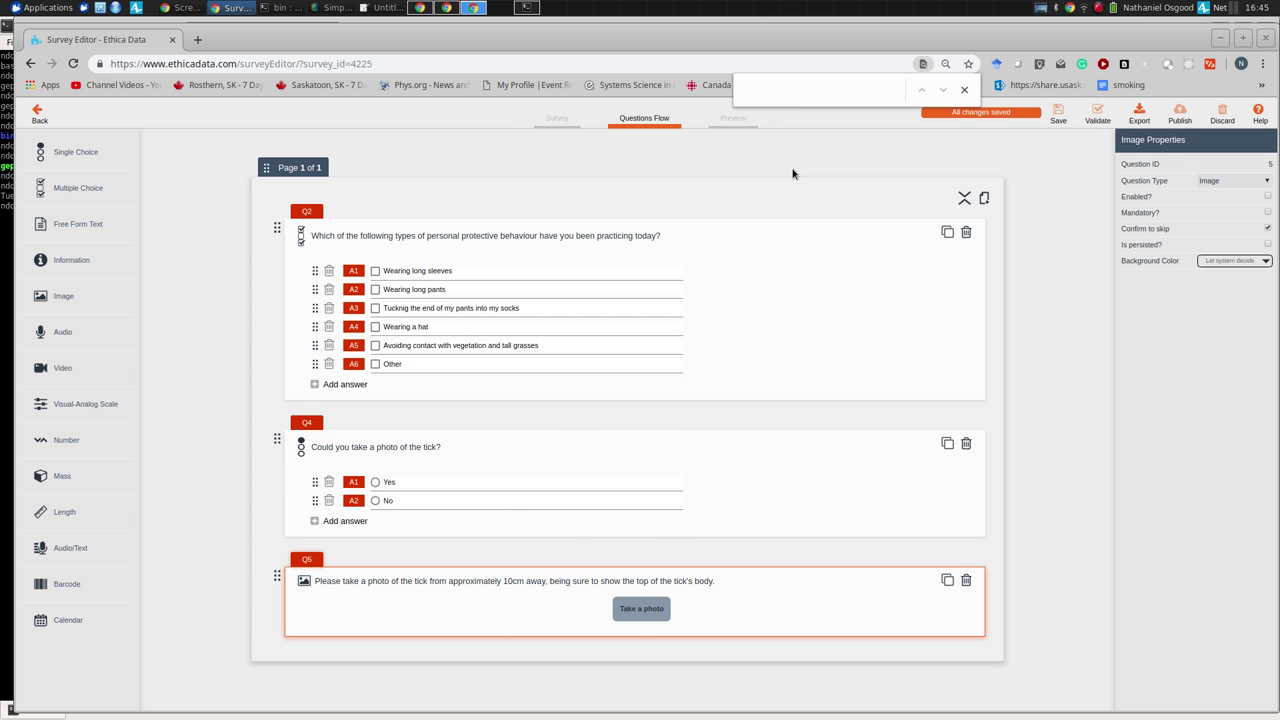
Step: Switch to the phone's Screen Cast browser window and reopen its address 10.199.8.194:6868 in a new tab
{"action": "key", "text": "alt+Tab"}
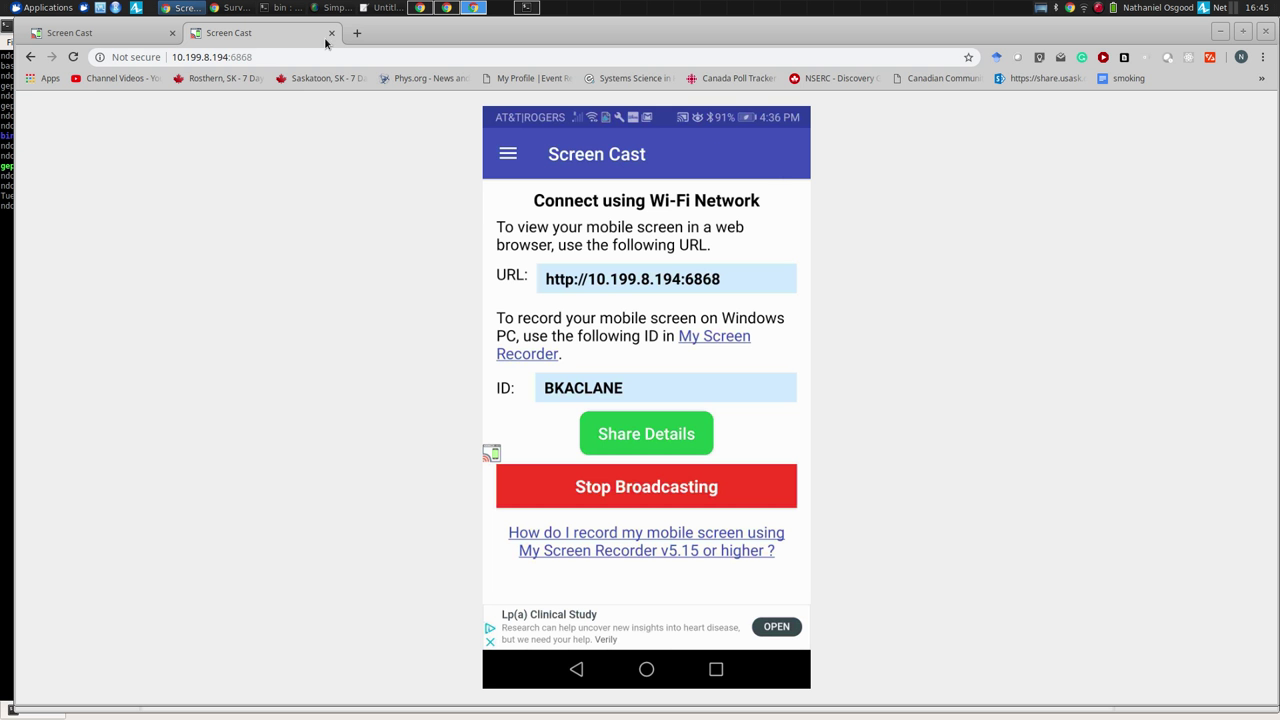
{"action": "left_click", "coordinate": [313, 62]}
{"action": "key", "text": "ctrl+c"}
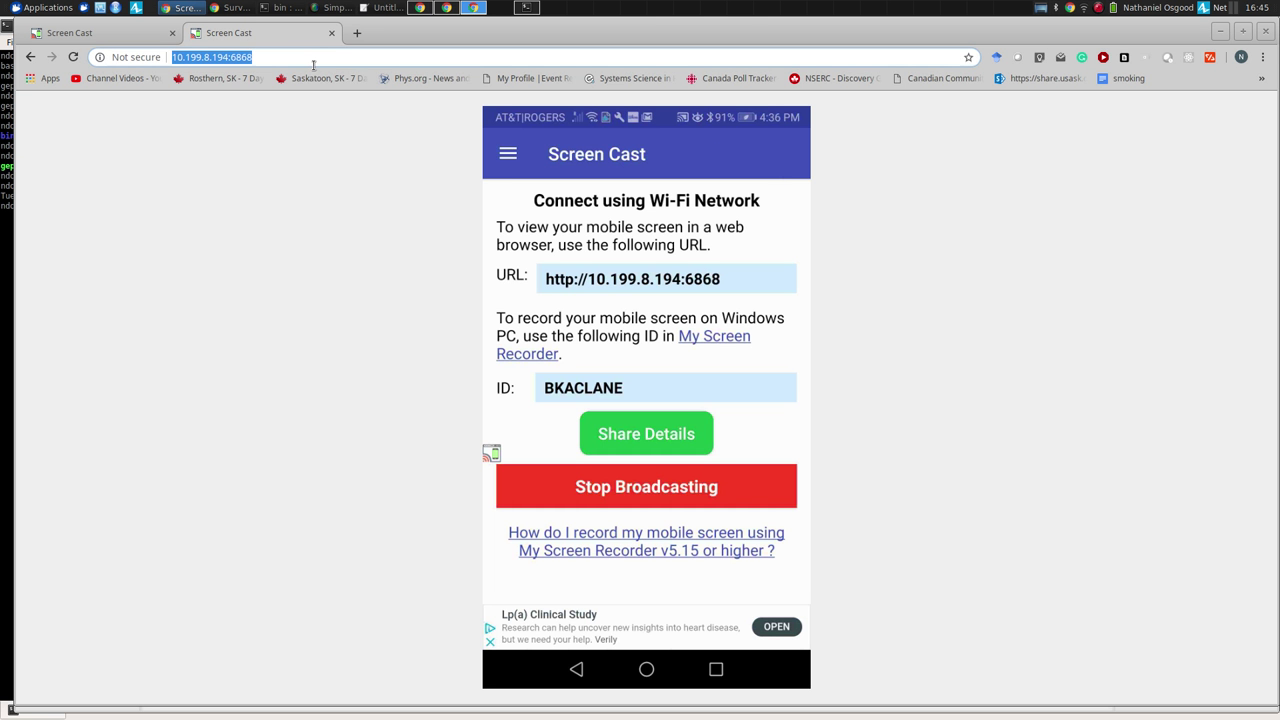
{"action": "key", "text": "ctrl+t"}
{"action": "key", "text": "ctrl+v"}
{"action": "key", "text": "Return"}
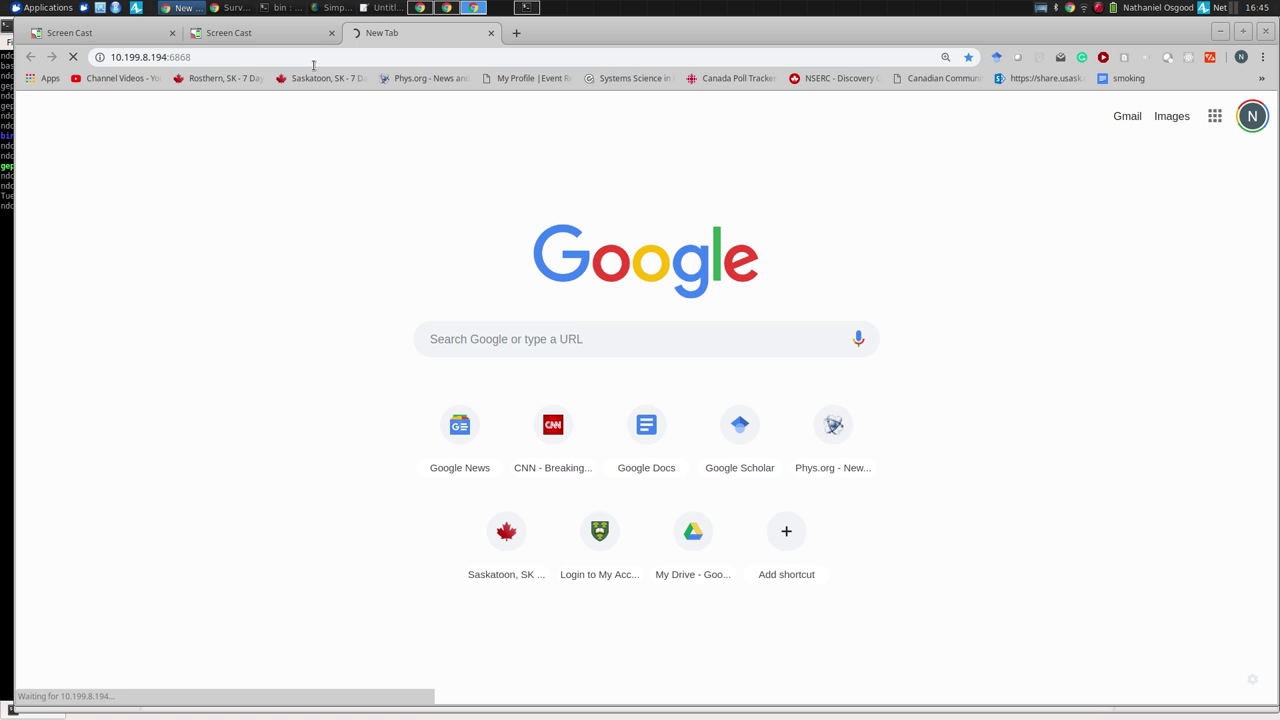
{"action": "left_click", "coordinate": [313, 62]}
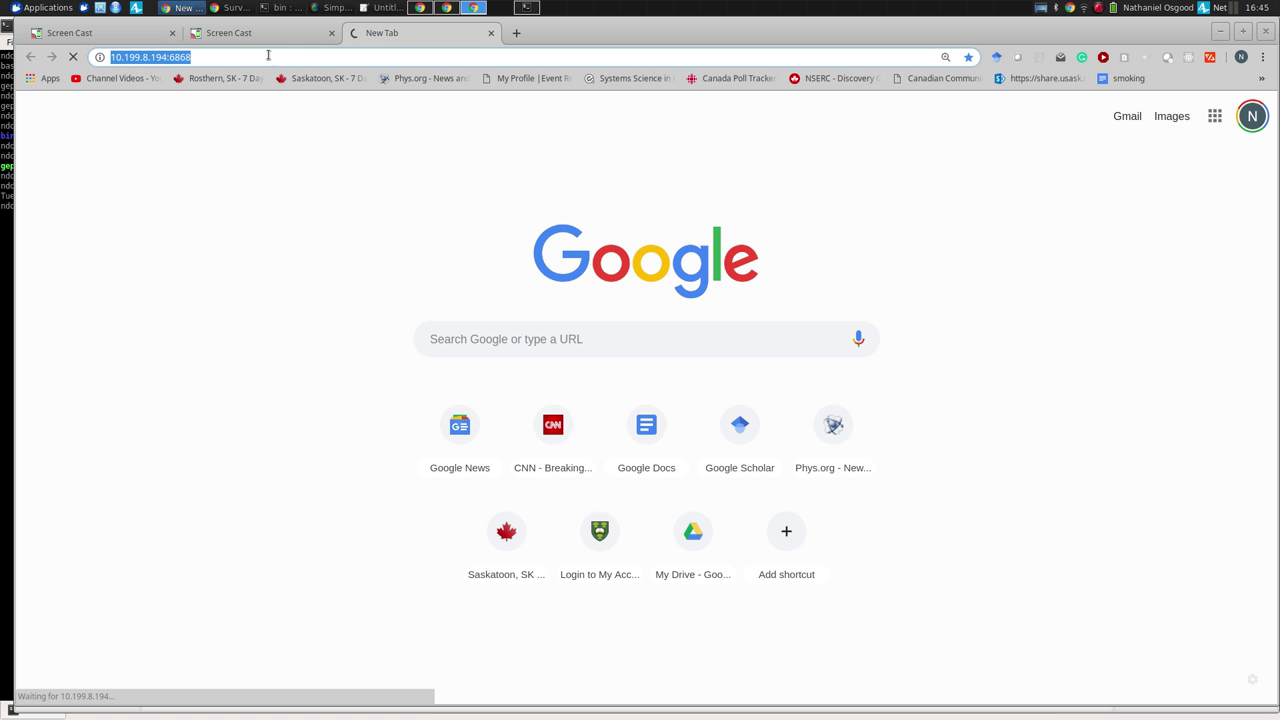
{"action": "left_click", "coordinate": [268, 55]}
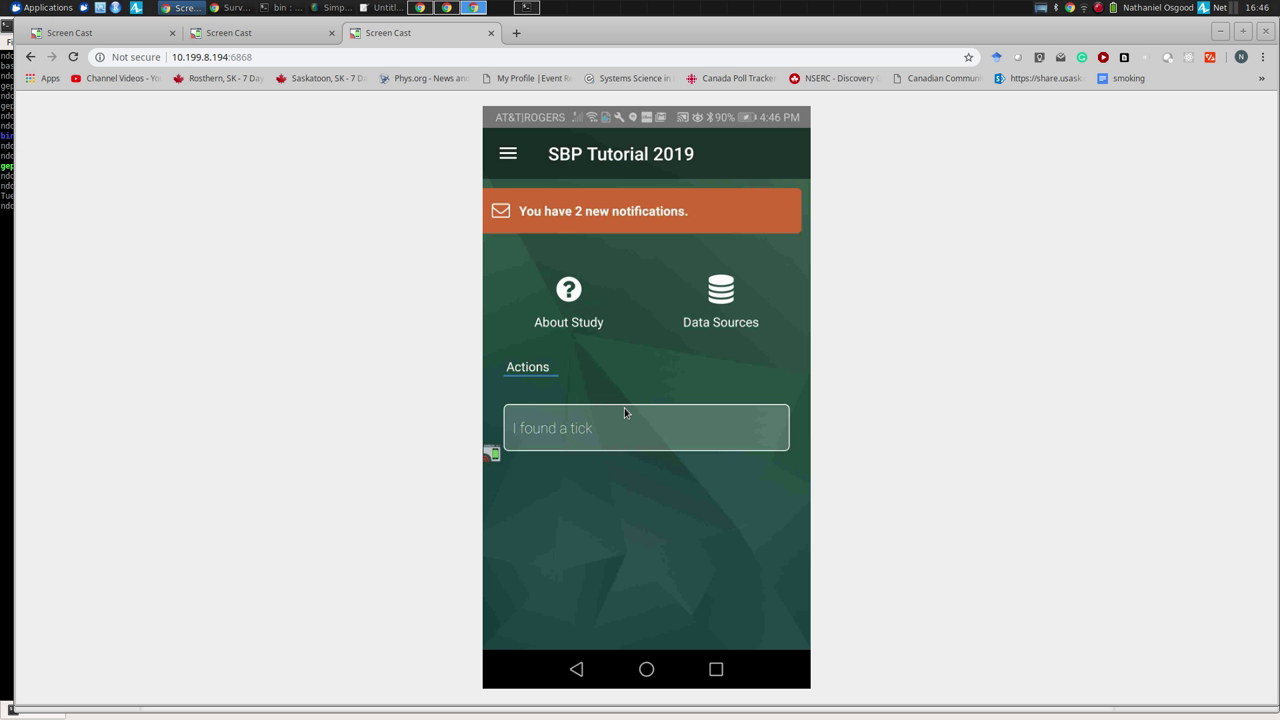
Step: Switch back to the survey editor, return to the study's survey list and expand the details of the Report Tick survey
{"action": "key", "text": "alt+Tab"}
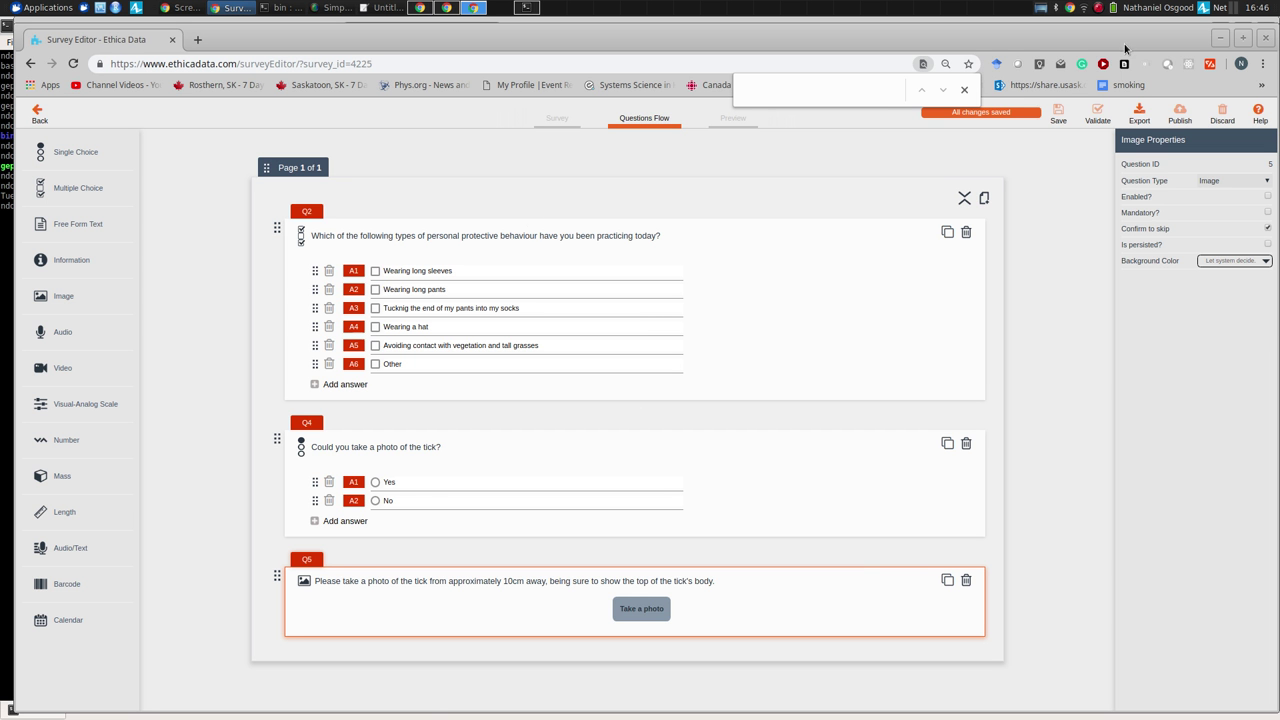
{"action": "left_click", "coordinate": [38, 115]}
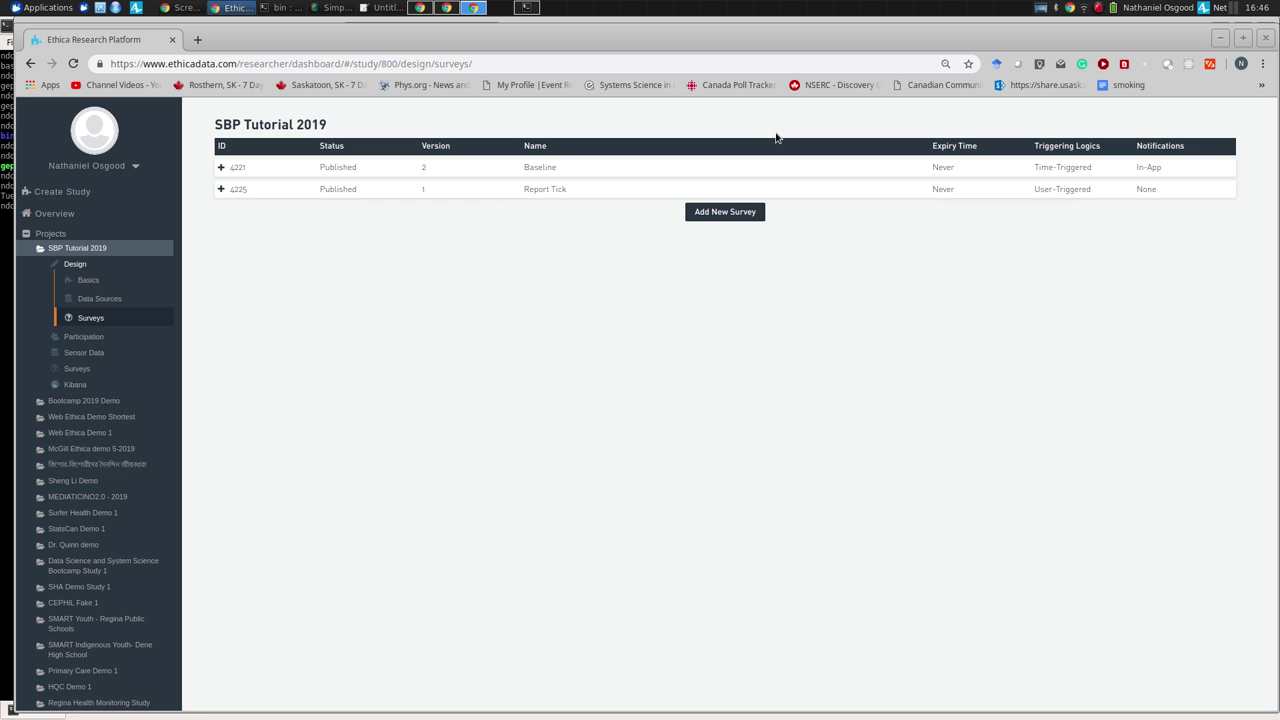
{"action": "left_click_drag", "start_coordinate": [1060, 189], "coordinate": [1158, 231]}
{"action": "left_click", "coordinate": [1130, 367]}
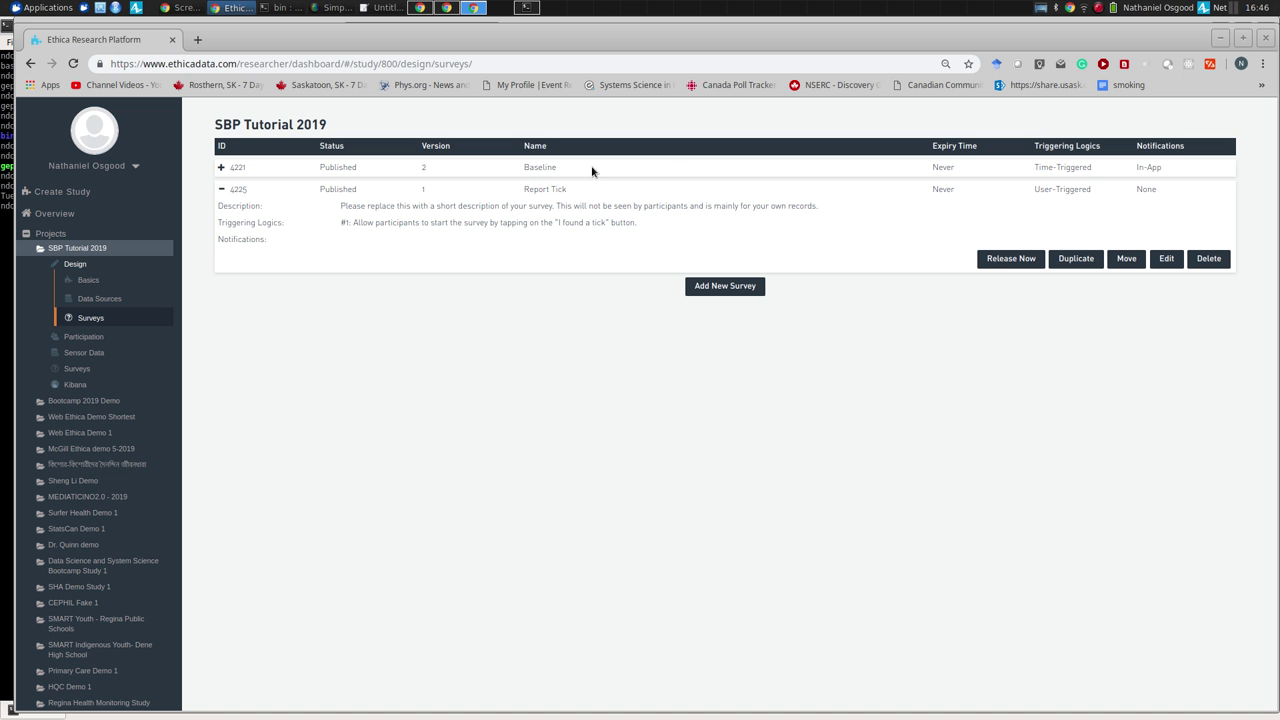
Step: Open the Baseline survey in the survey editor to review its triggering logic and notifications, and return to the survey list
{"action": "left_click", "coordinate": [1069, 165]}
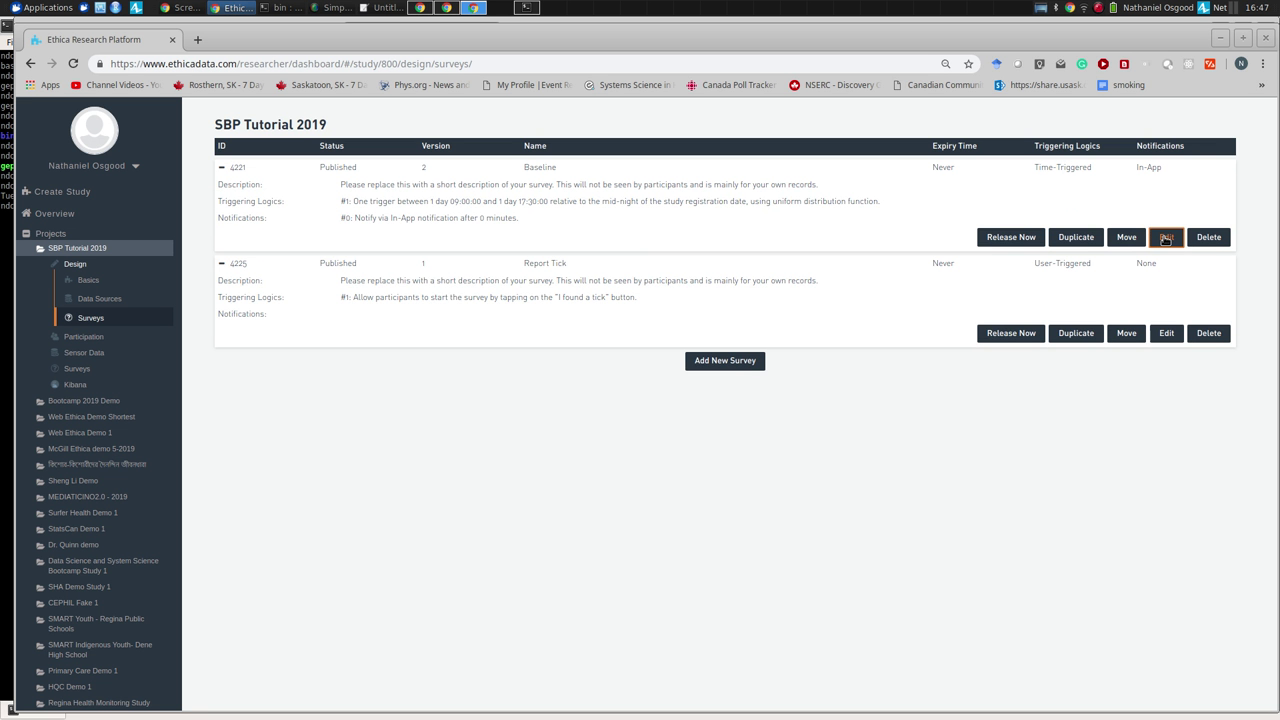
{"action": "left_click", "coordinate": [1165, 238]}
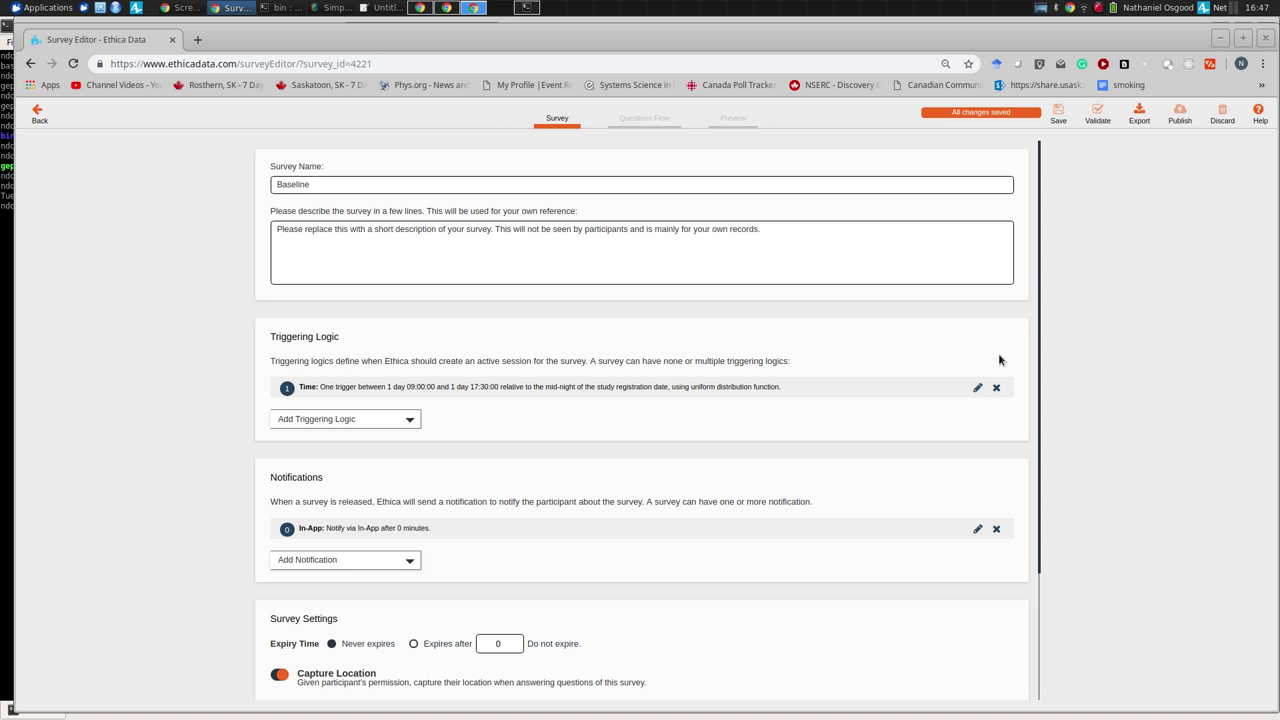
{"action": "left_click", "coordinate": [37, 113]}
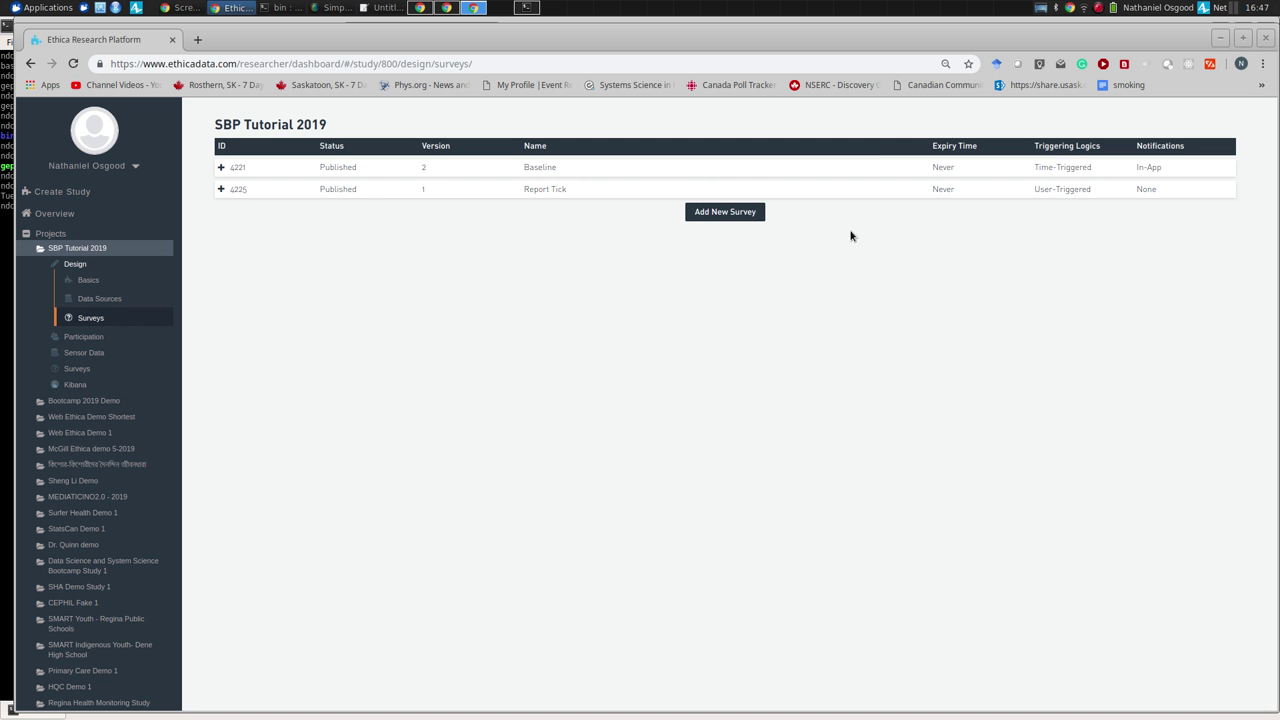
Step: Open the Report Tick survey in the survey editor to review its user-triggered logic, and return to the survey list
{"action": "left_click", "coordinate": [1086, 189]}
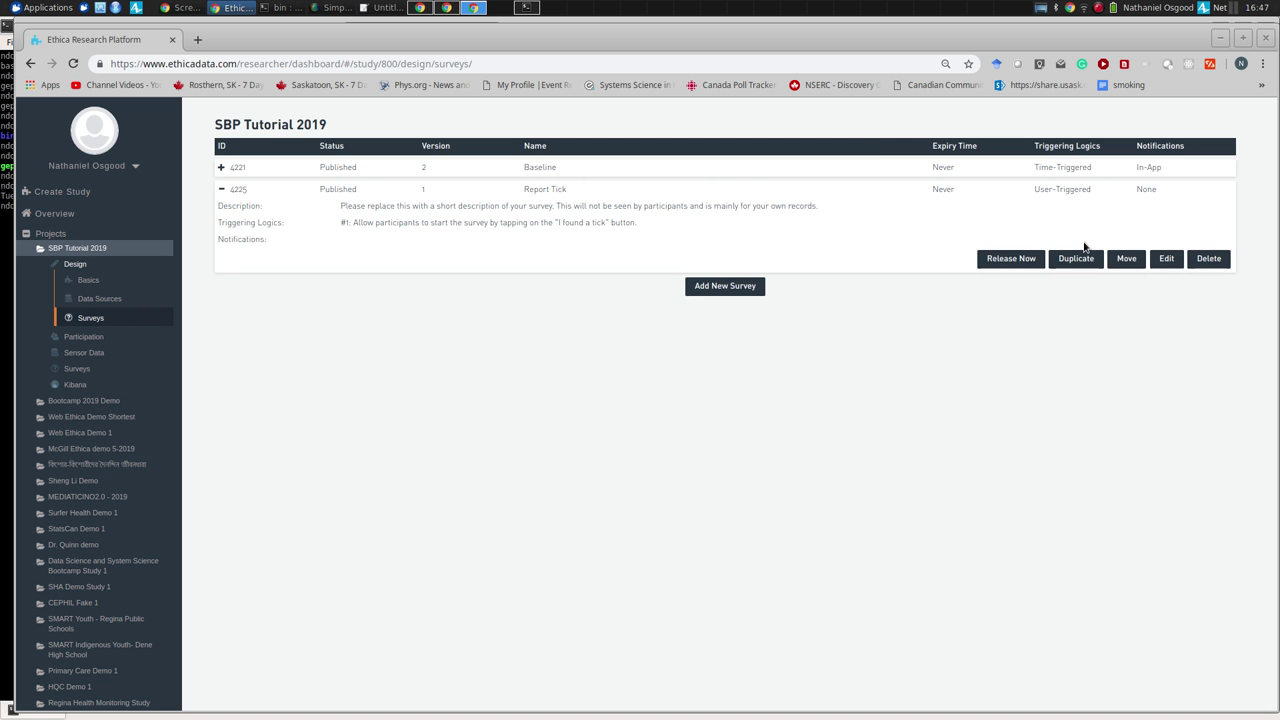
{"action": "left_click", "coordinate": [1166, 258]}
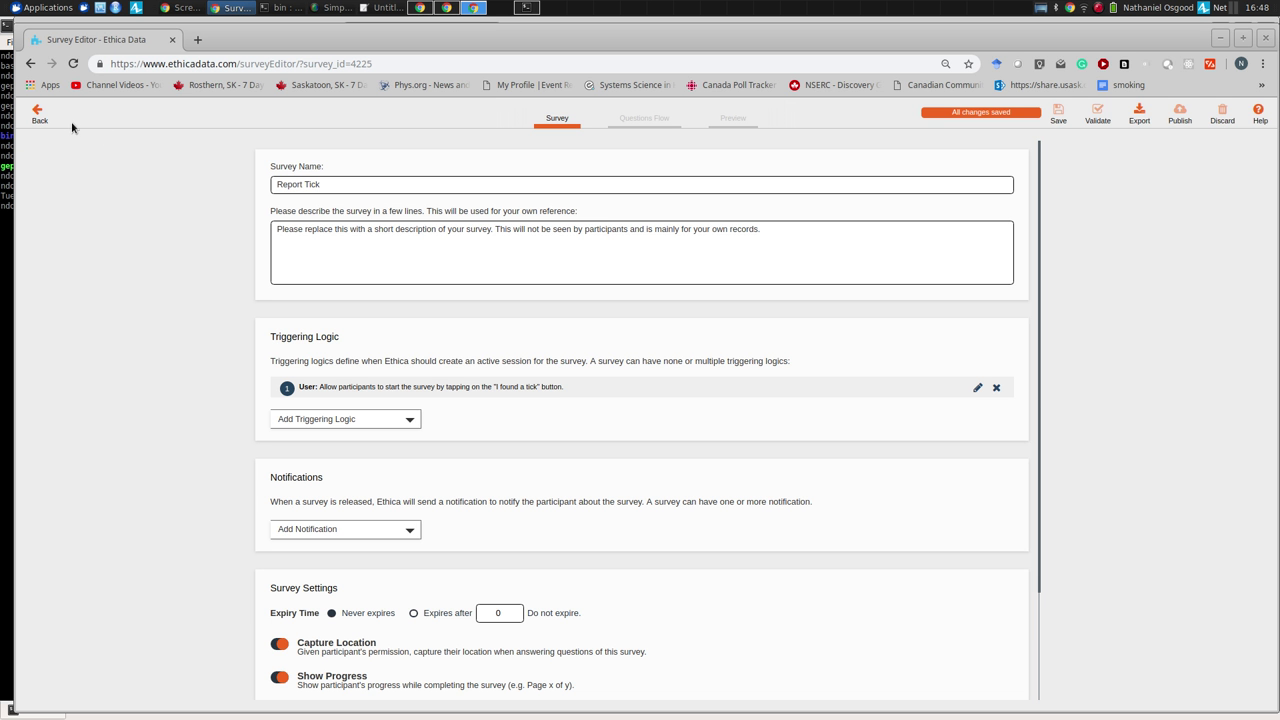
{"action": "left_click", "coordinate": [40, 122]}
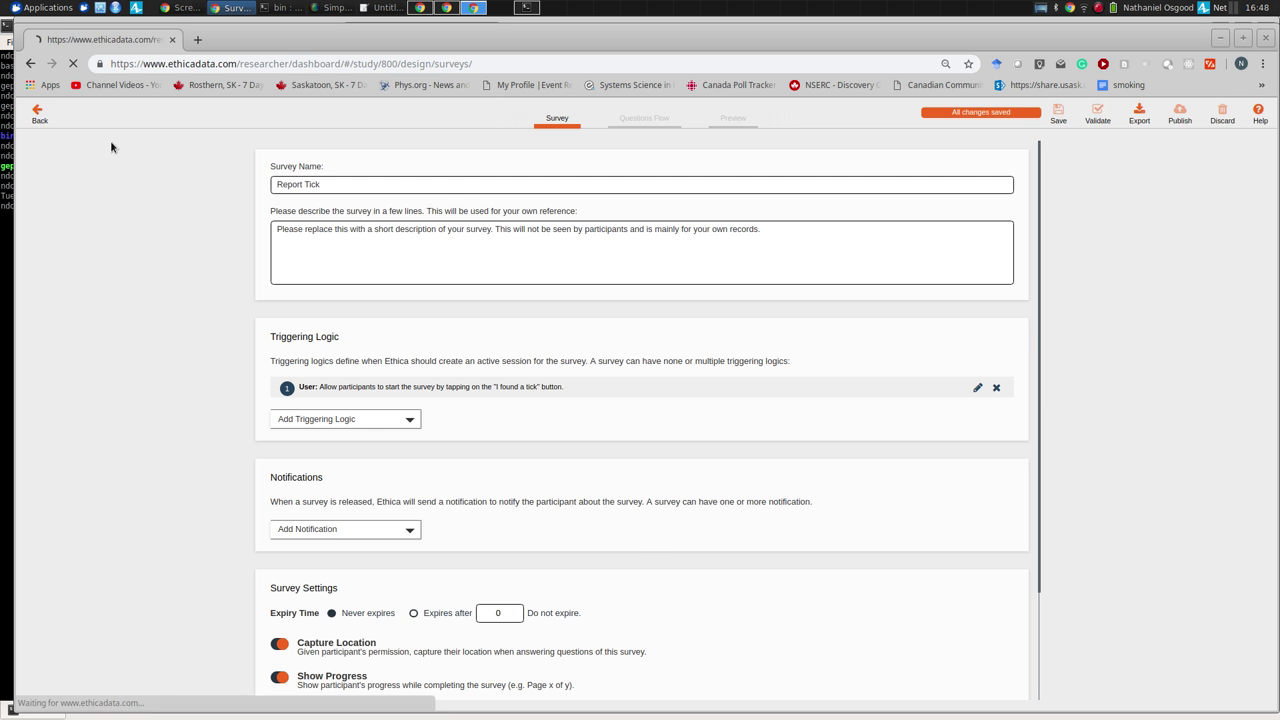
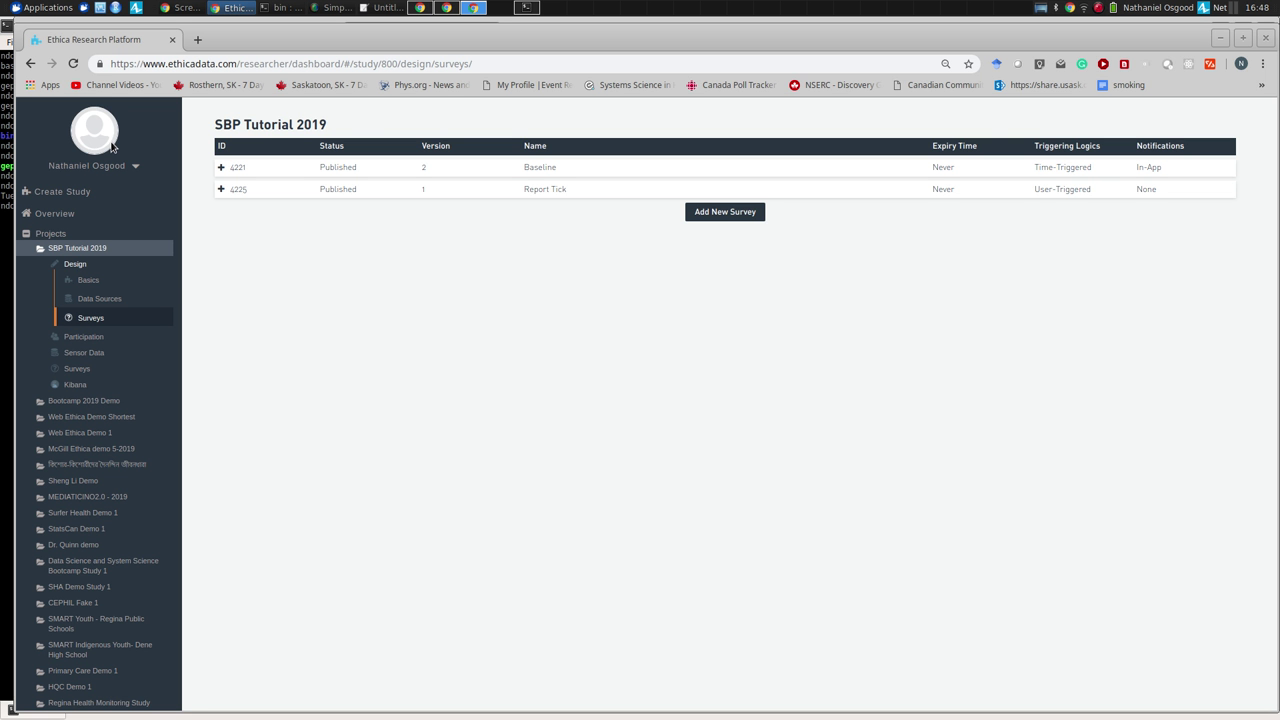
Step: Check the phone's Screen Cast window and return to the research dashboard to open the study's survey responses page
{"action": "key", "text": "alt+Tab"}
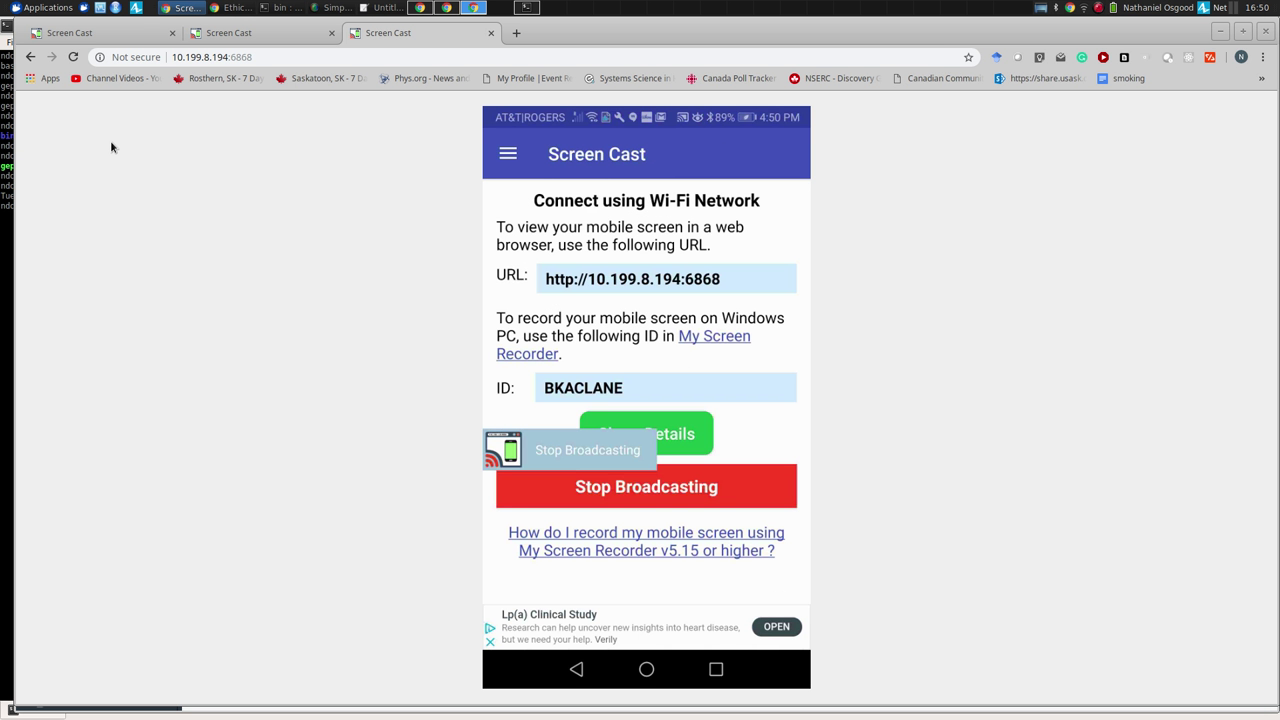
{"action": "key", "text": "alt+Tab"}
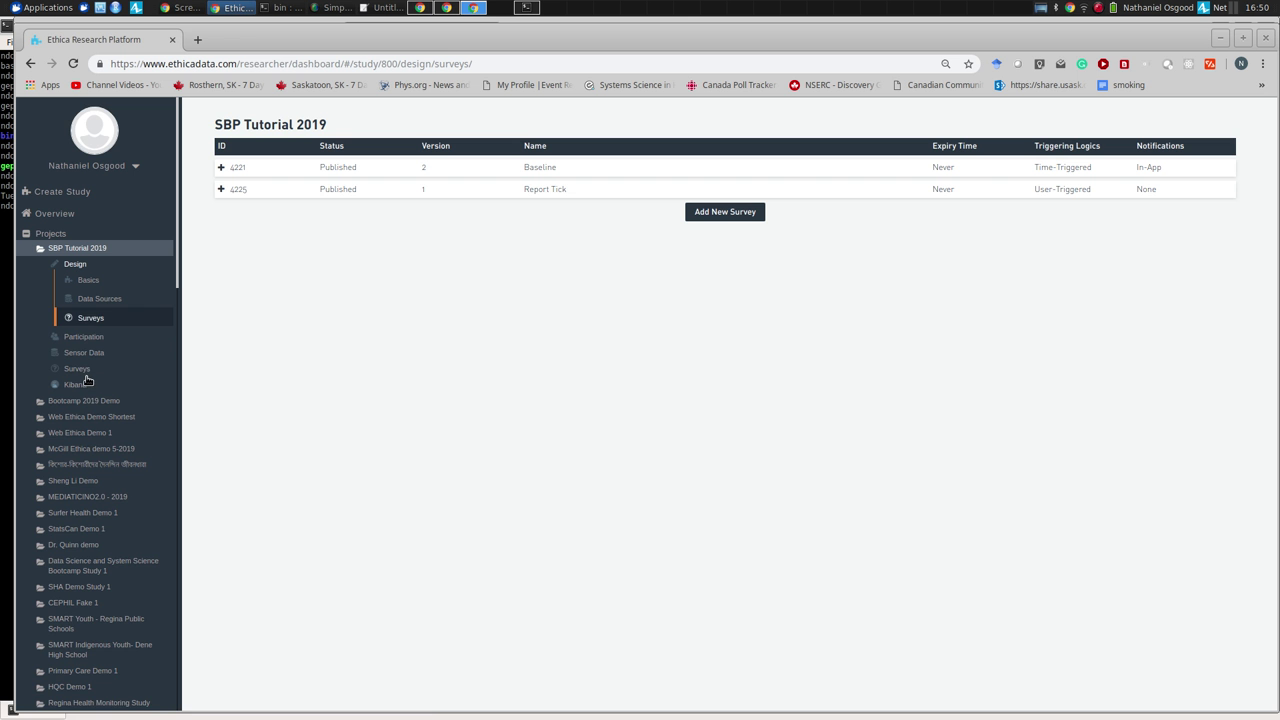
{"action": "scroll", "coordinate": [82, 355], "scroll_direction": "down", "scroll_amount": 1}
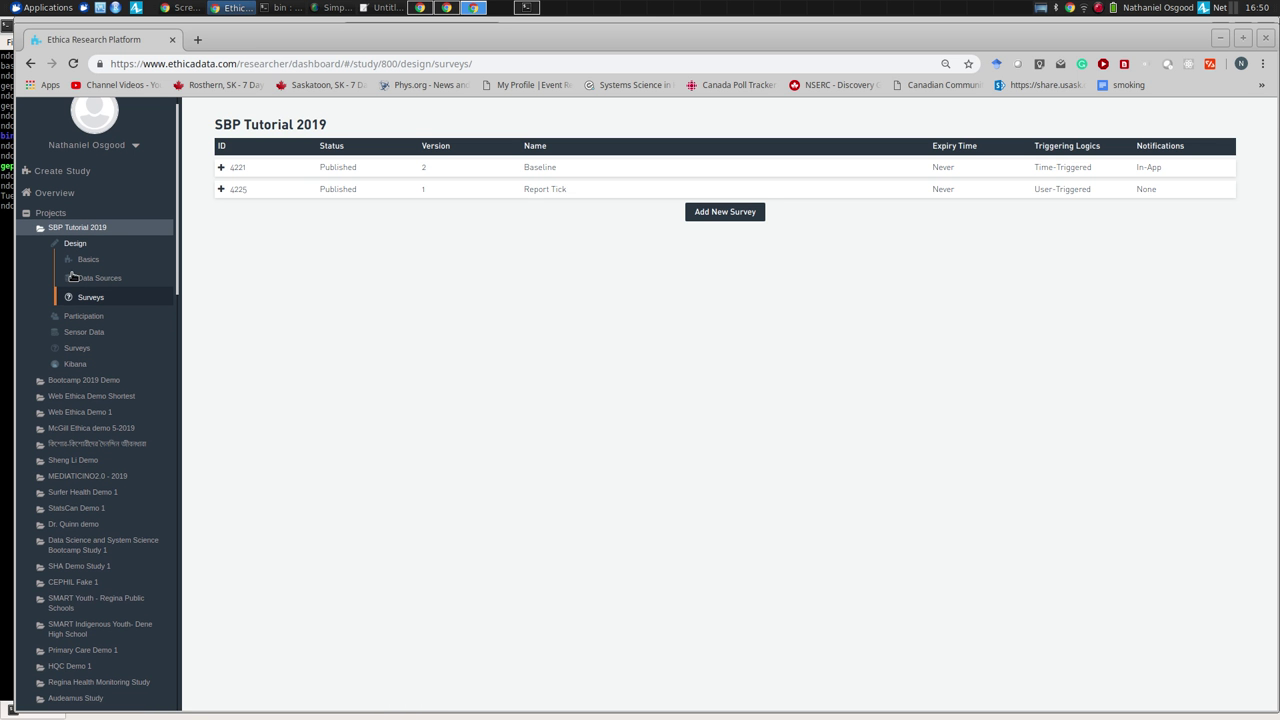
{"action": "left_click", "coordinate": [72, 347]}
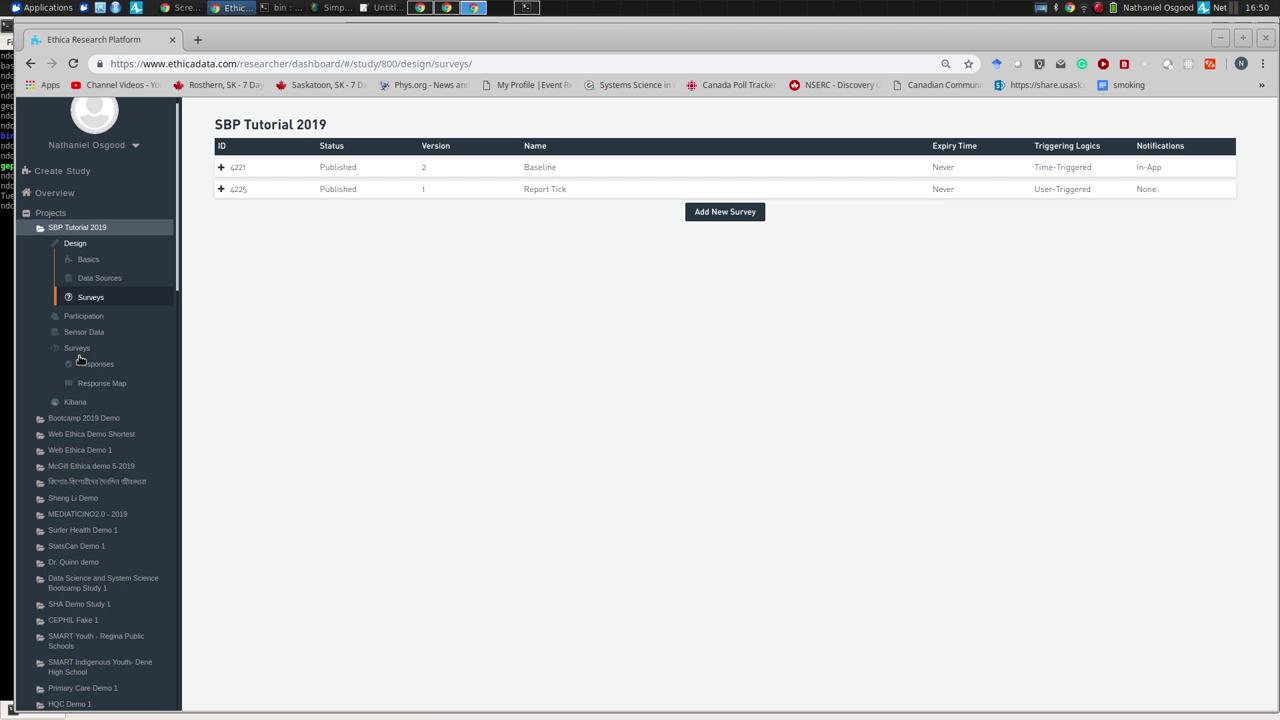
{"action": "left_click", "coordinate": [93, 366]}
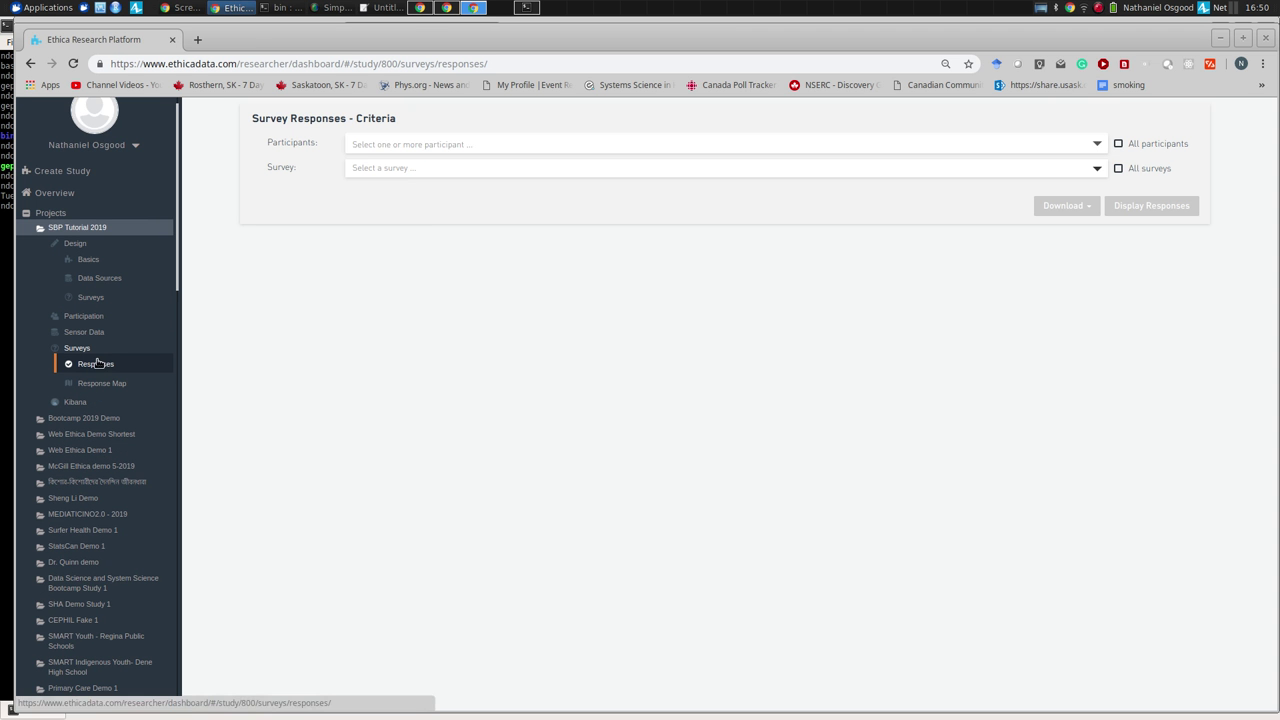
Step: Display the responses of all participants to all surveys and review the submitted answers and tick photo
{"action": "left_click", "coordinate": [1125, 144]}
{"action": "left_click", "coordinate": [1119, 170]}
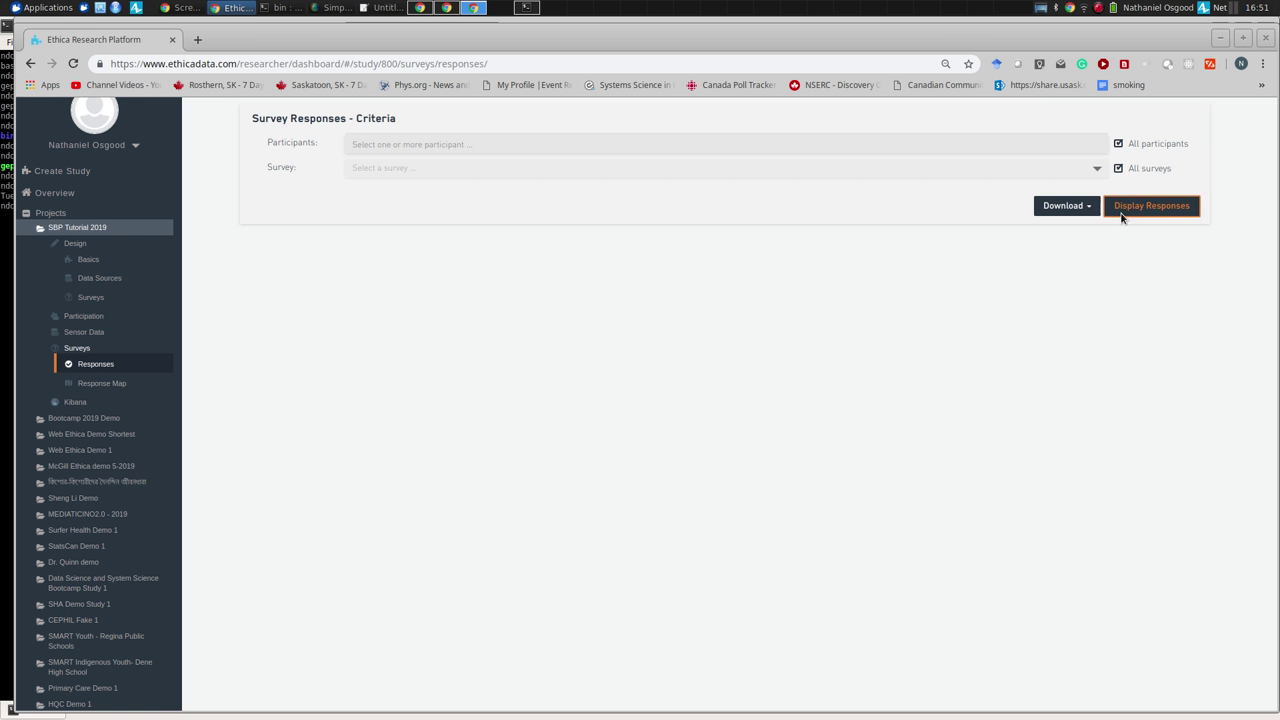
{"action": "left_click", "coordinate": [1120, 212]}
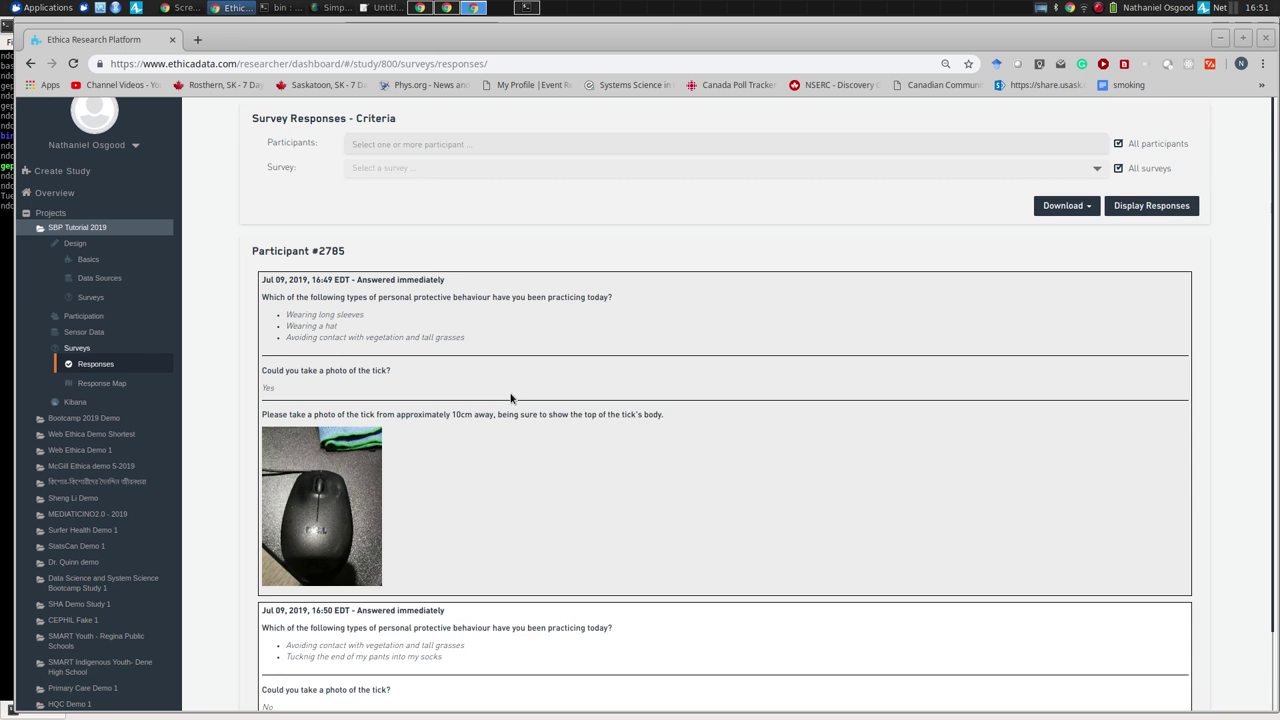
{"action": "scroll", "coordinate": [510, 398], "scroll_direction": "down", "scroll_amount": 2}
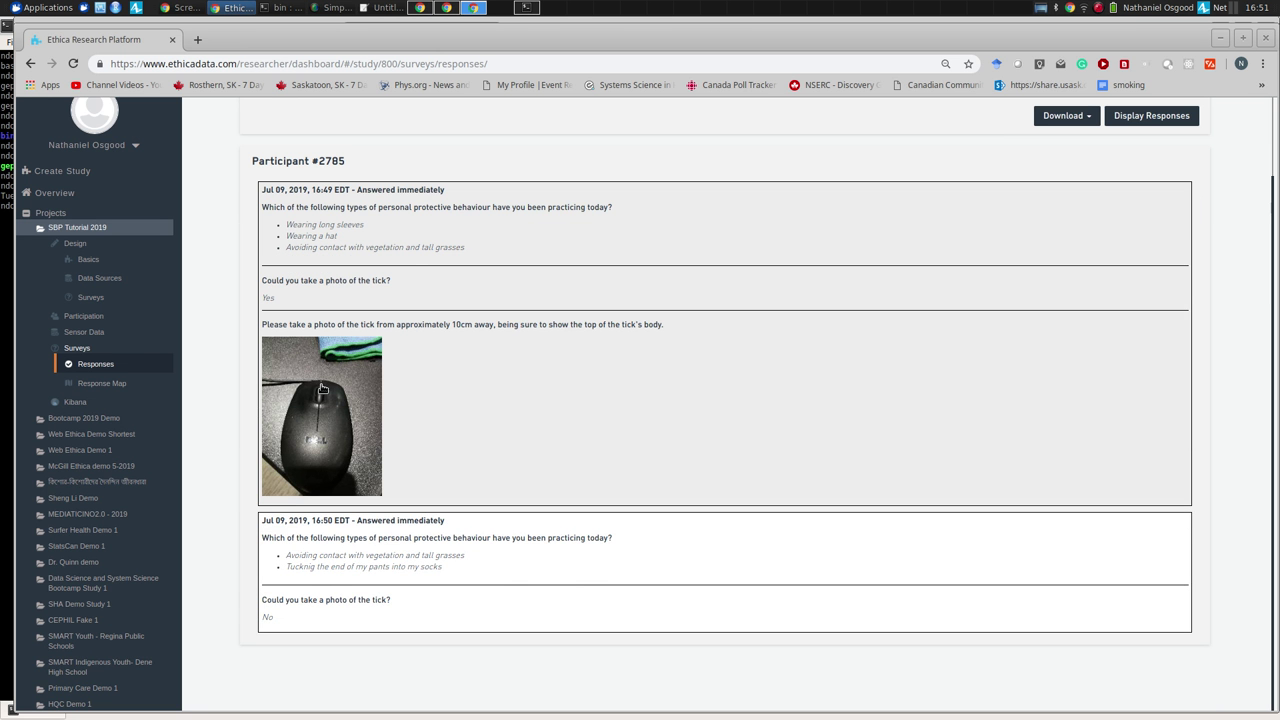
{"action": "scroll", "coordinate": [292, 325], "scroll_direction": "up", "scroll_amount": 2}
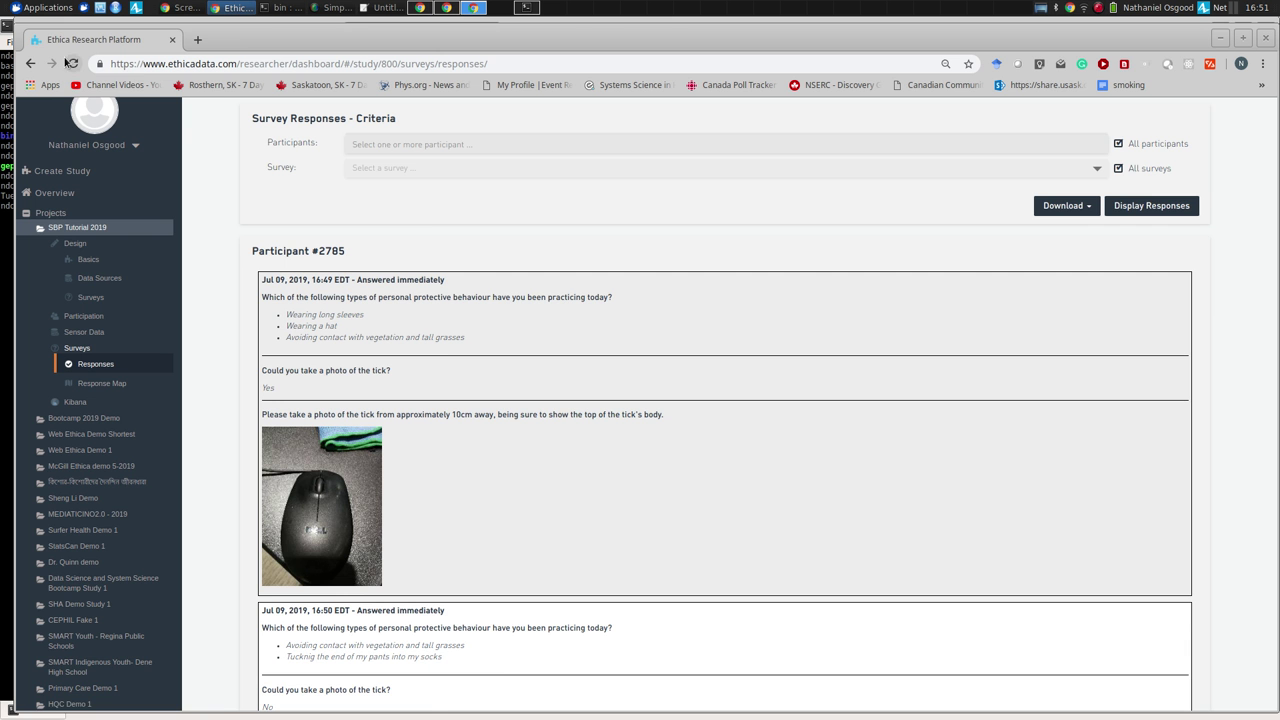
Step: Reload the survey responses page and select the study's listed participant instead of all participants
{"action": "left_click", "coordinate": [71, 63]}
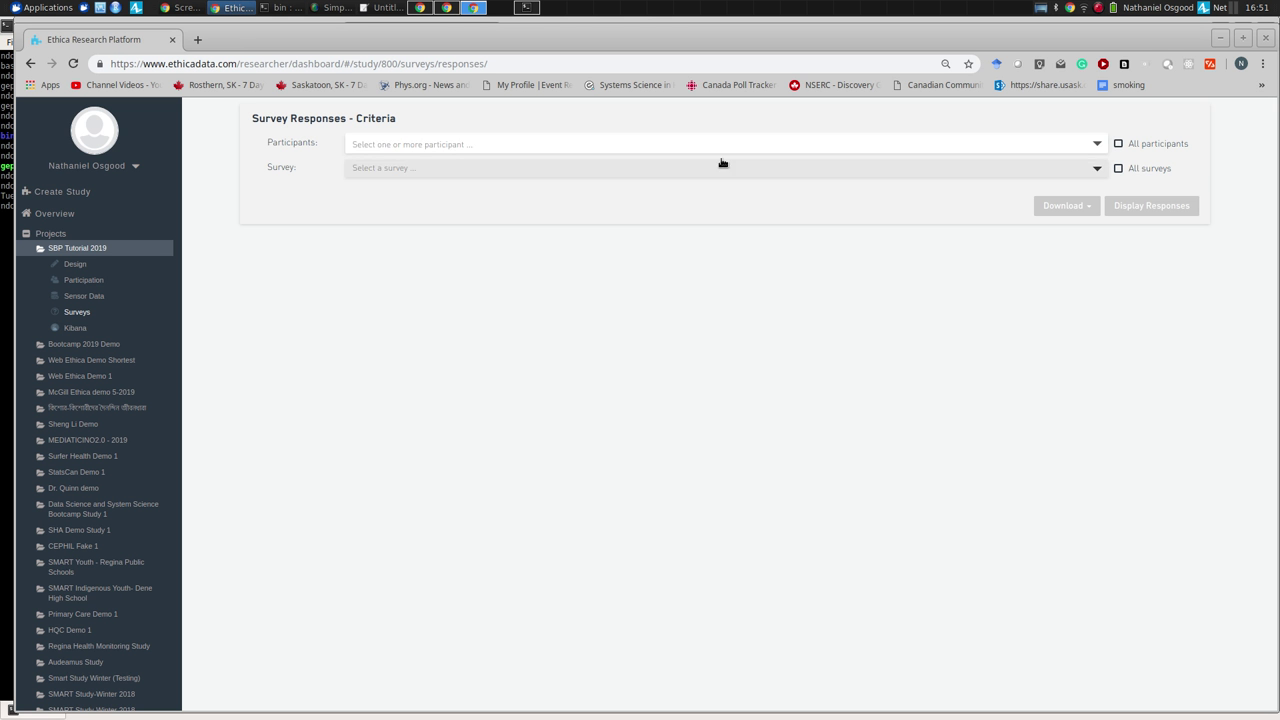
{"action": "left_click", "coordinate": [1118, 144]}
{"action": "left_click", "coordinate": [1118, 144]}
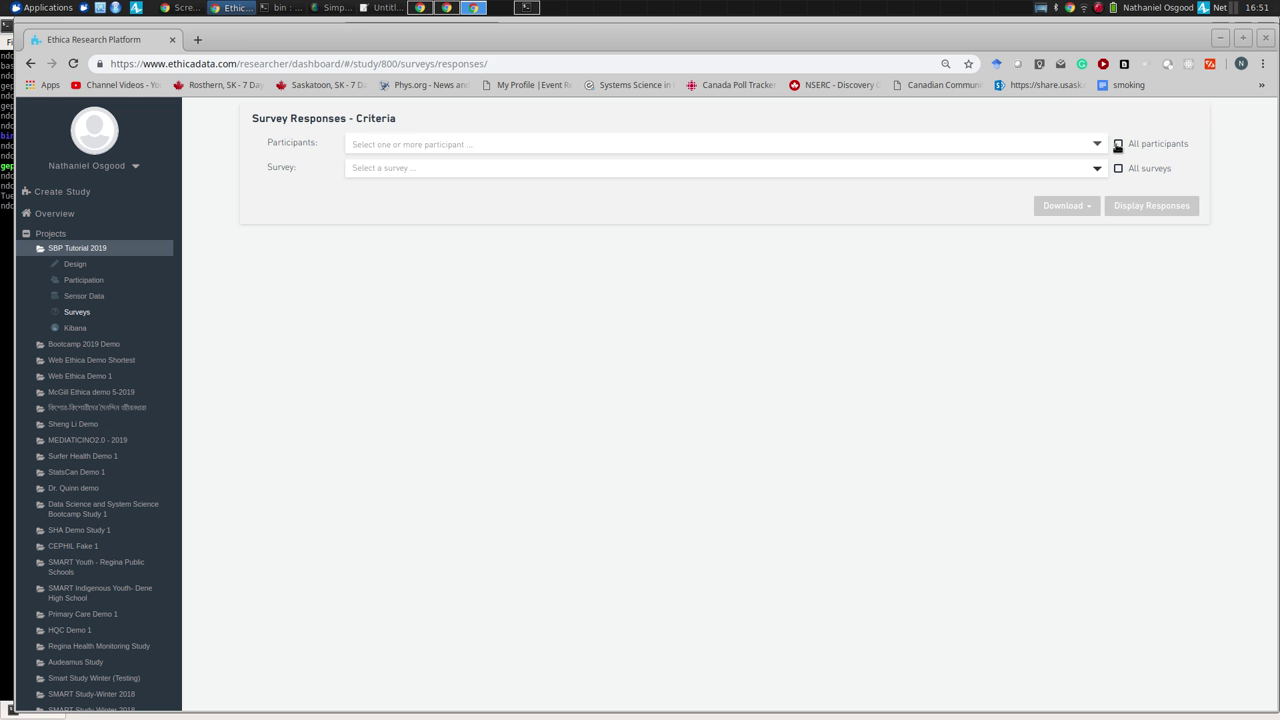
{"action": "left_click", "coordinate": [882, 144]}
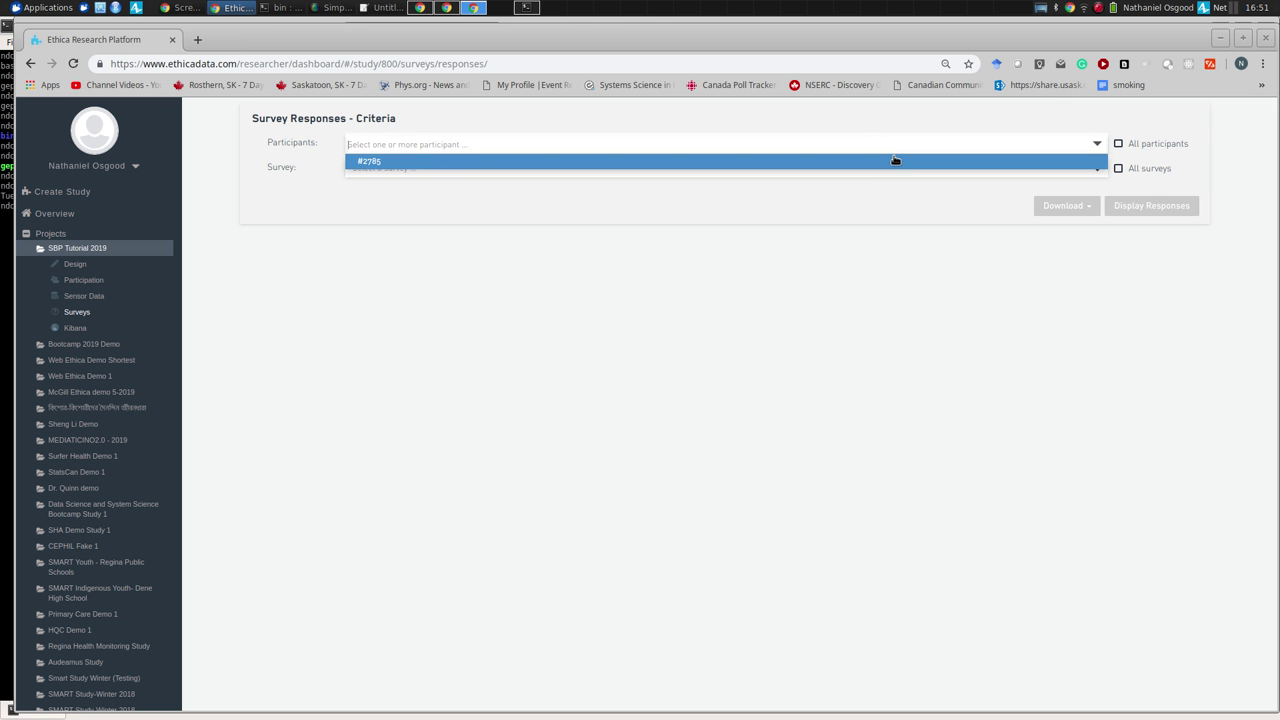
{"action": "left_click", "coordinate": [894, 162]}
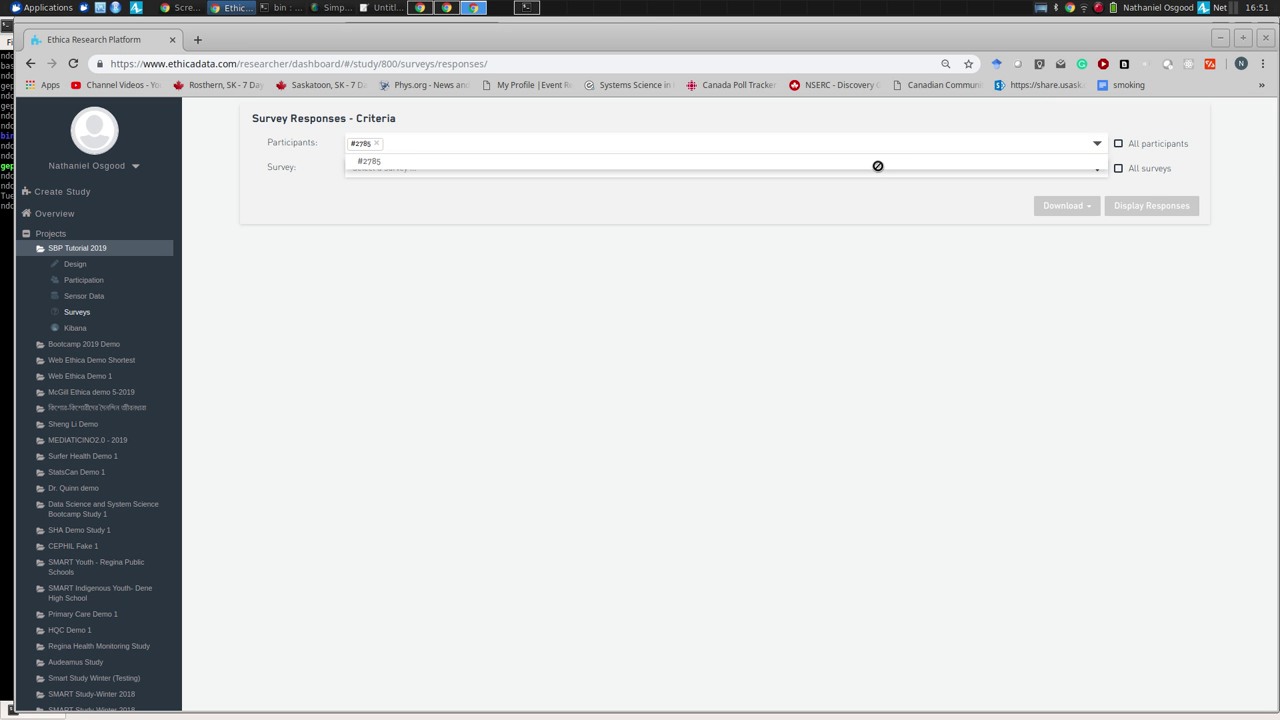
{"action": "left_click", "coordinate": [723, 214]}
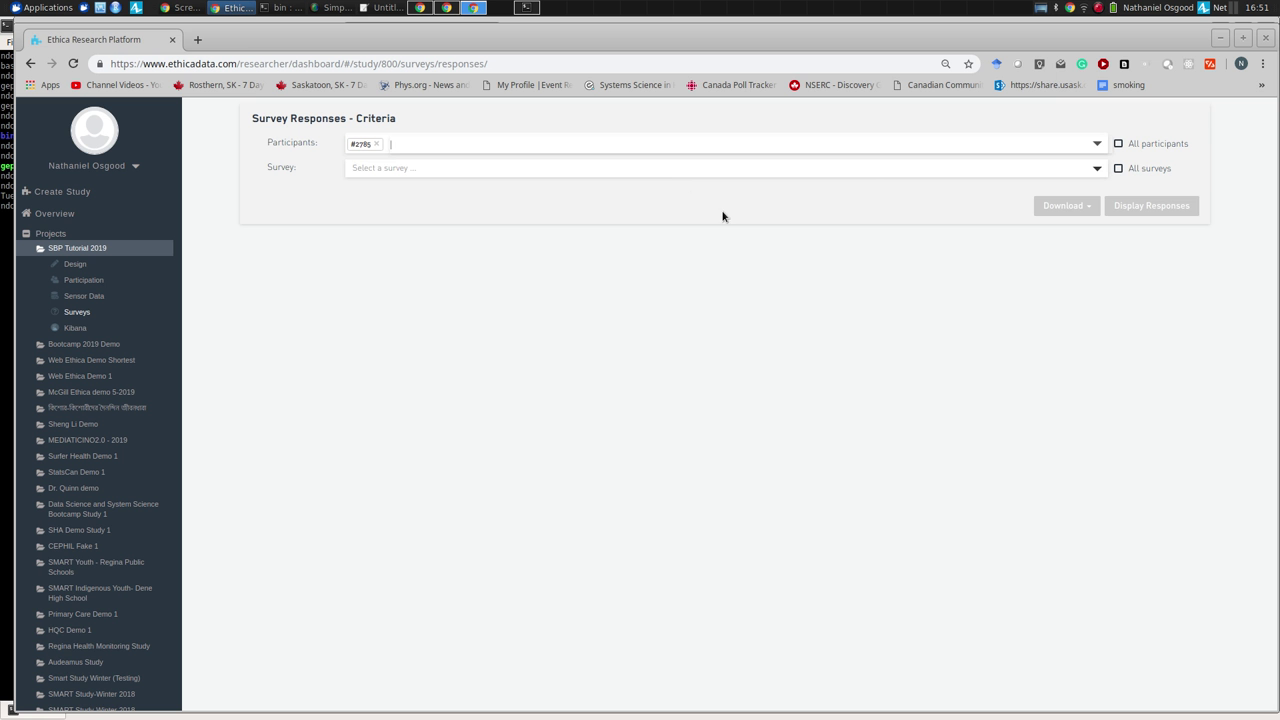
Step: Display the selected participant's responses to the Report Tick survey and look through them
{"action": "left_click", "coordinate": [684, 171]}
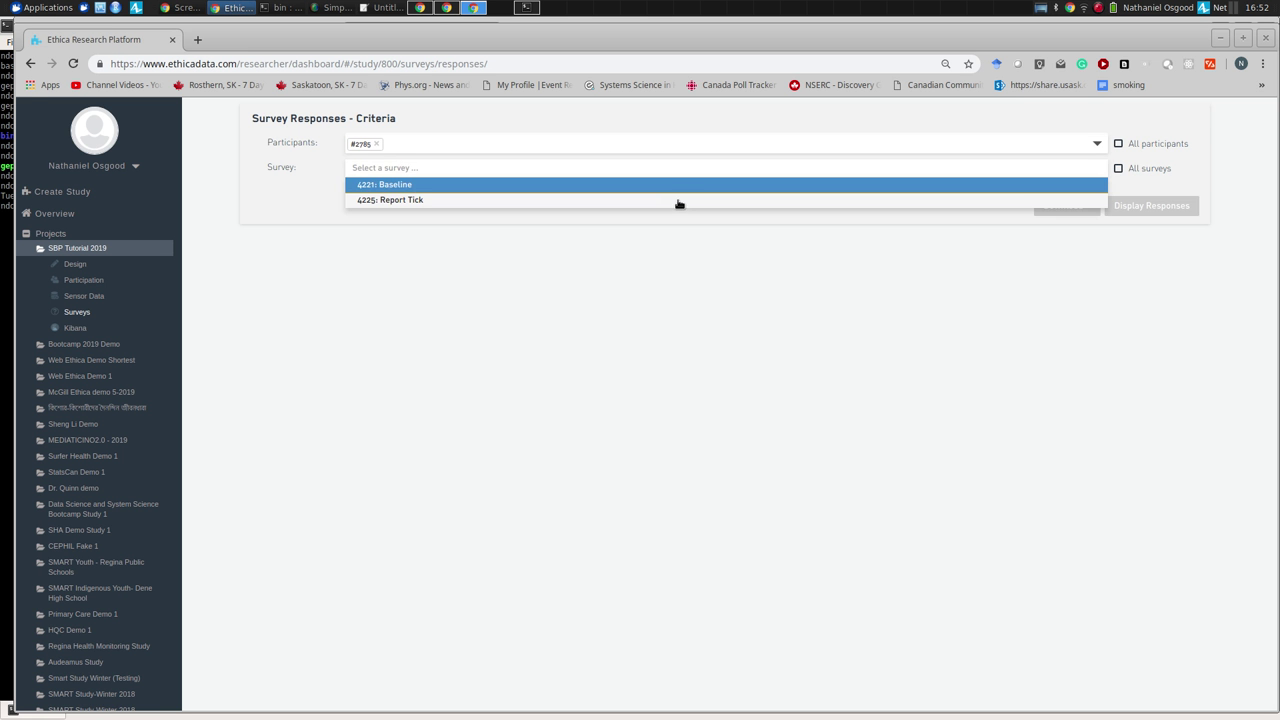
{"action": "left_click", "coordinate": [679, 202]}
{"action": "left_click", "coordinate": [1137, 207]}
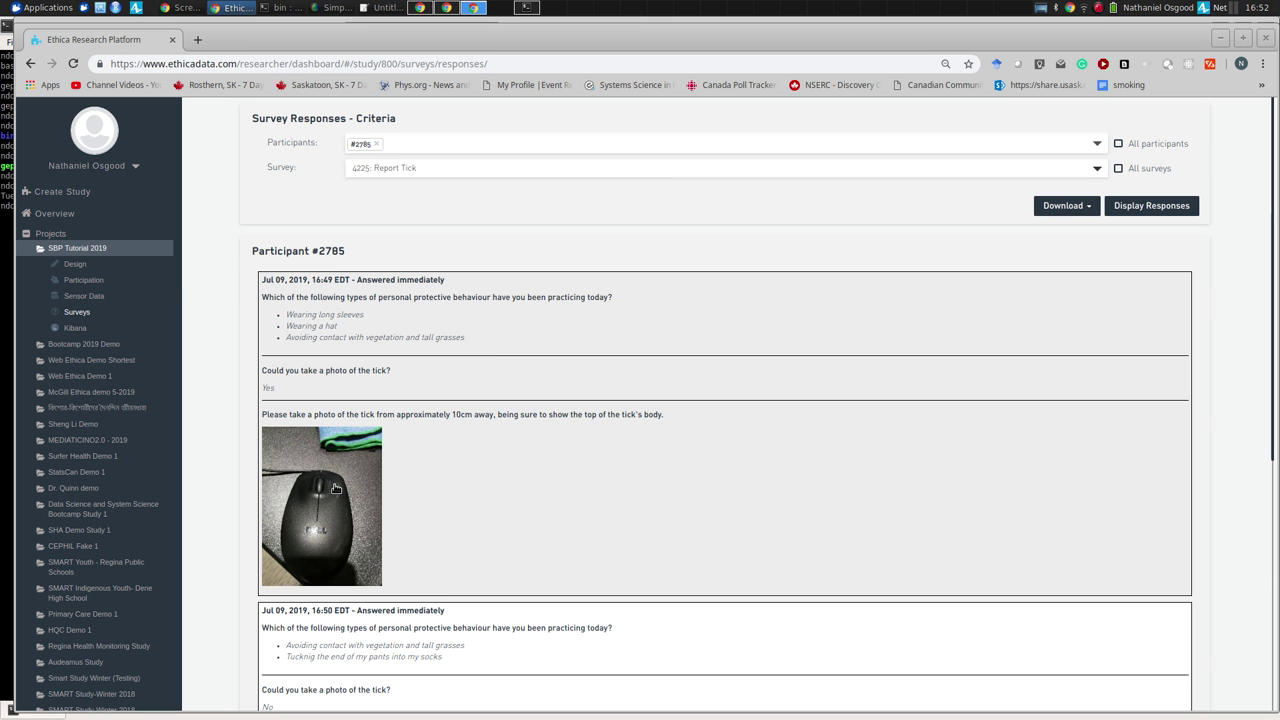
{"action": "scroll", "coordinate": [150, 214], "scroll_direction": "down", "scroll_amount": 10}
{"action": "scroll", "coordinate": [174, 165], "scroll_direction": "up", "scroll_amount": 10}
Step: Open the study's participation Adherence page and expand the participant's device details
{"action": "scroll", "coordinate": [180, 158], "scroll_direction": "up", "scroll_amount": 1}
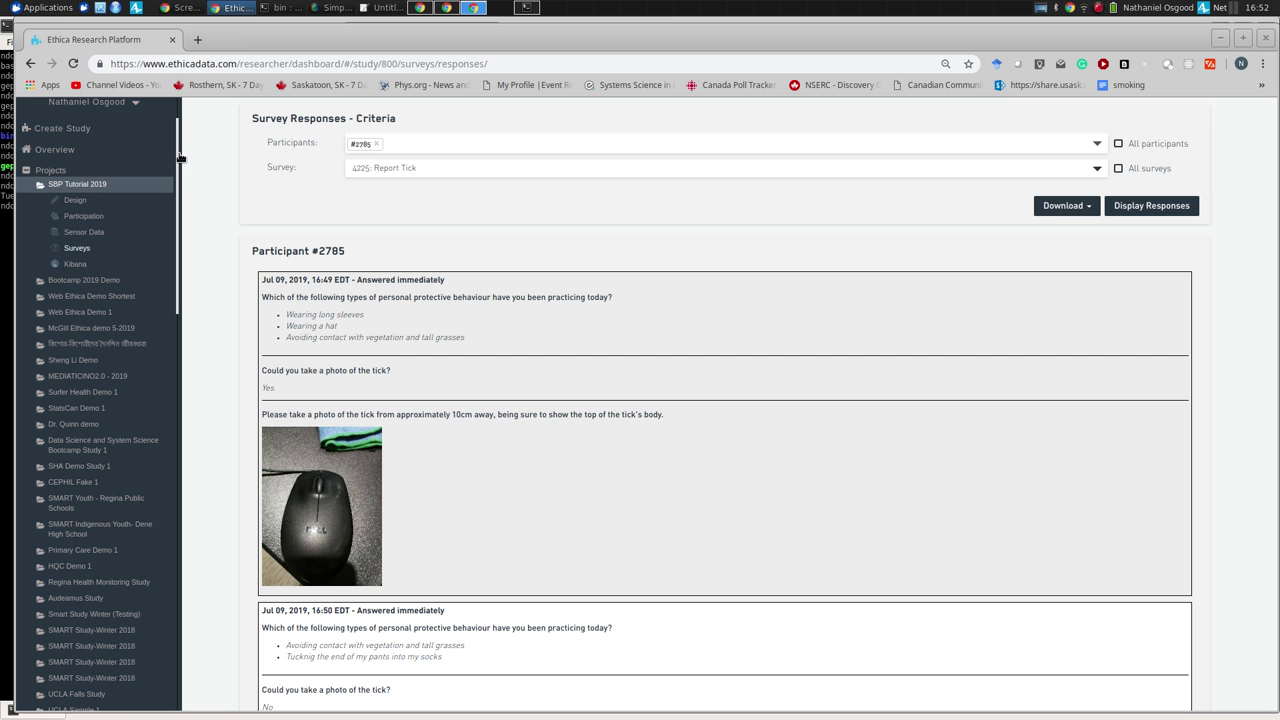
{"action": "left_click", "coordinate": [83, 216]}
{"action": "left_click", "coordinate": [87, 252]}
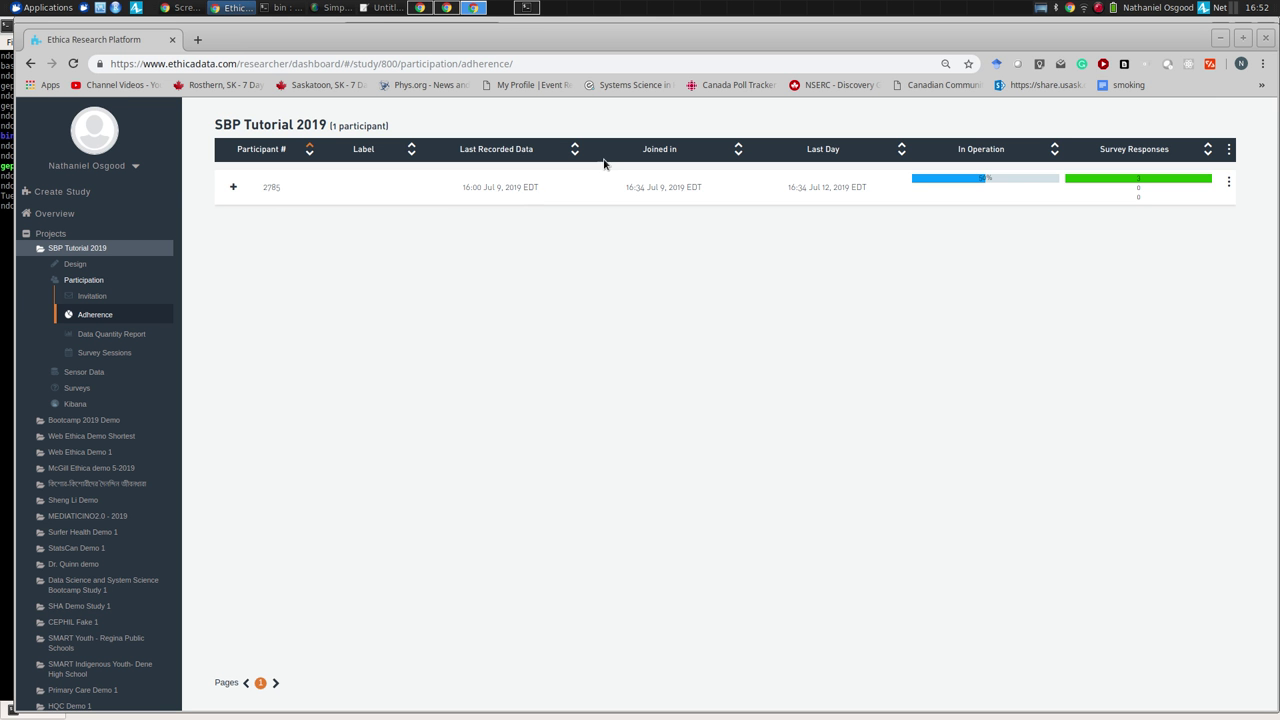
{"action": "left_click", "coordinate": [977, 186]}
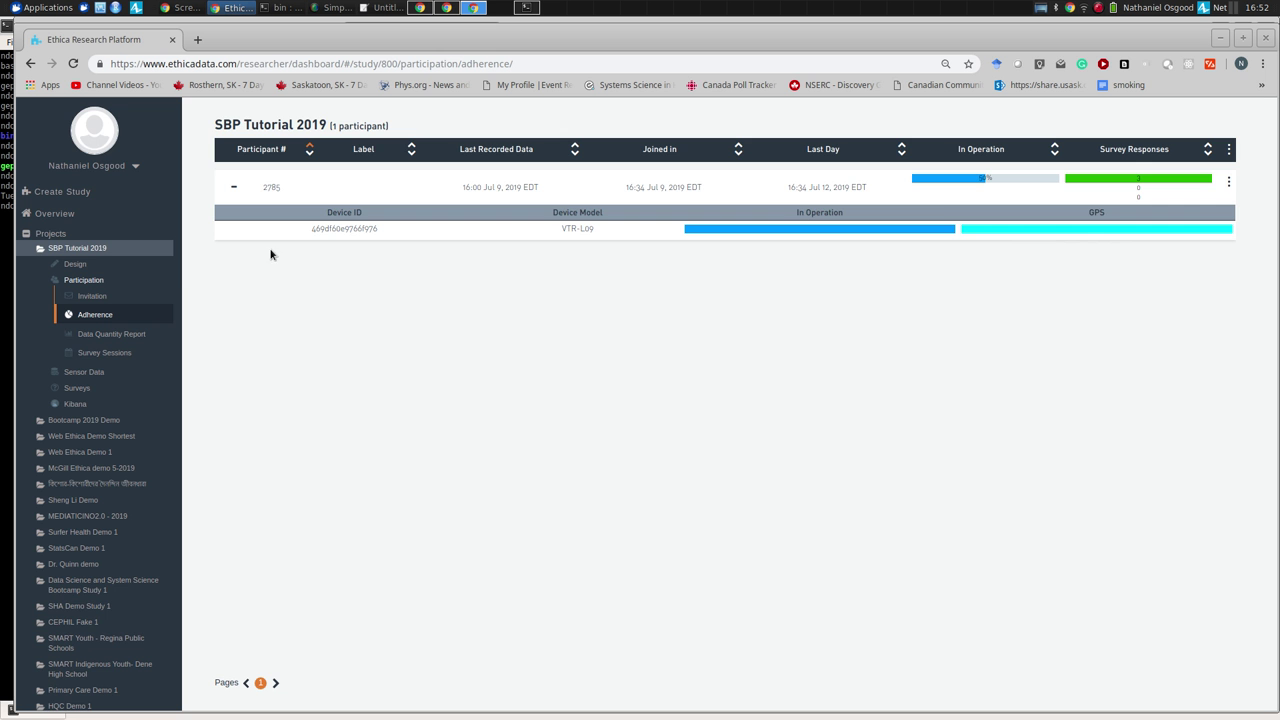
Step: Display the survey sessions of all participants and all surveys from 2019-07-09 to 2019-07-11 and inspect the answered sessions
{"action": "left_click", "coordinate": [124, 354]}
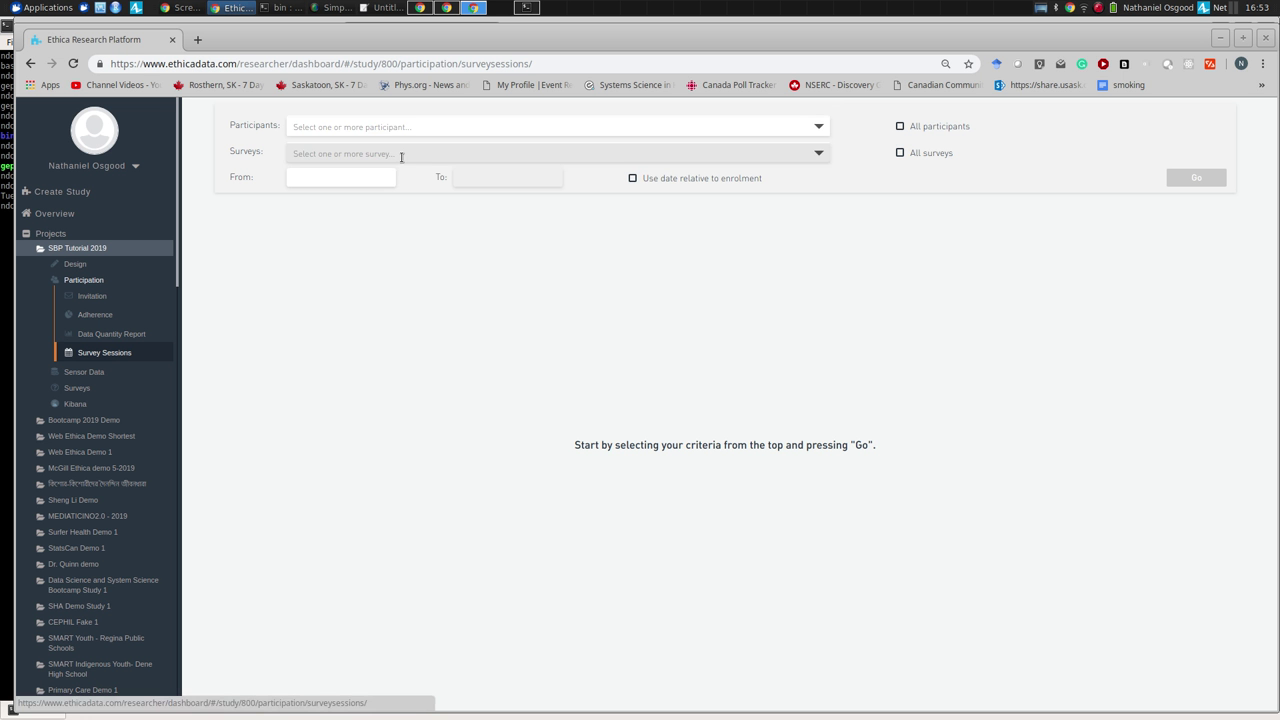
{"action": "left_click", "coordinate": [900, 126]}
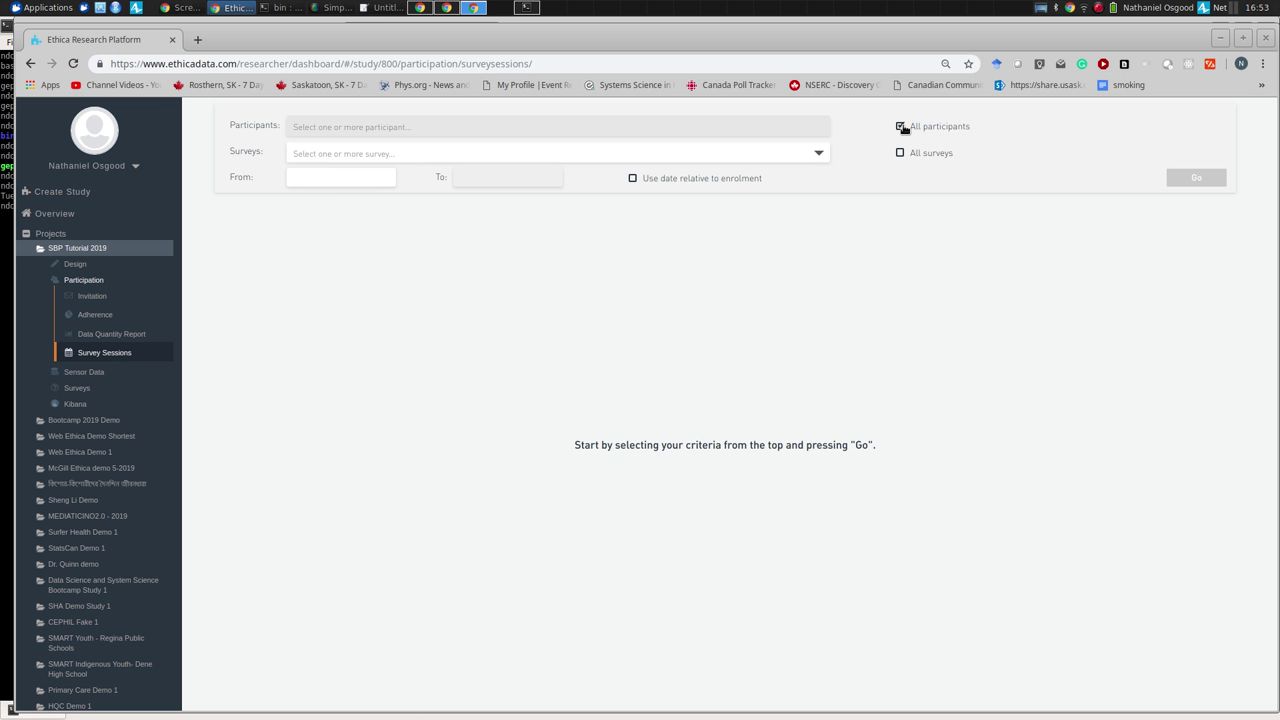
{"action": "left_click", "coordinate": [900, 153]}
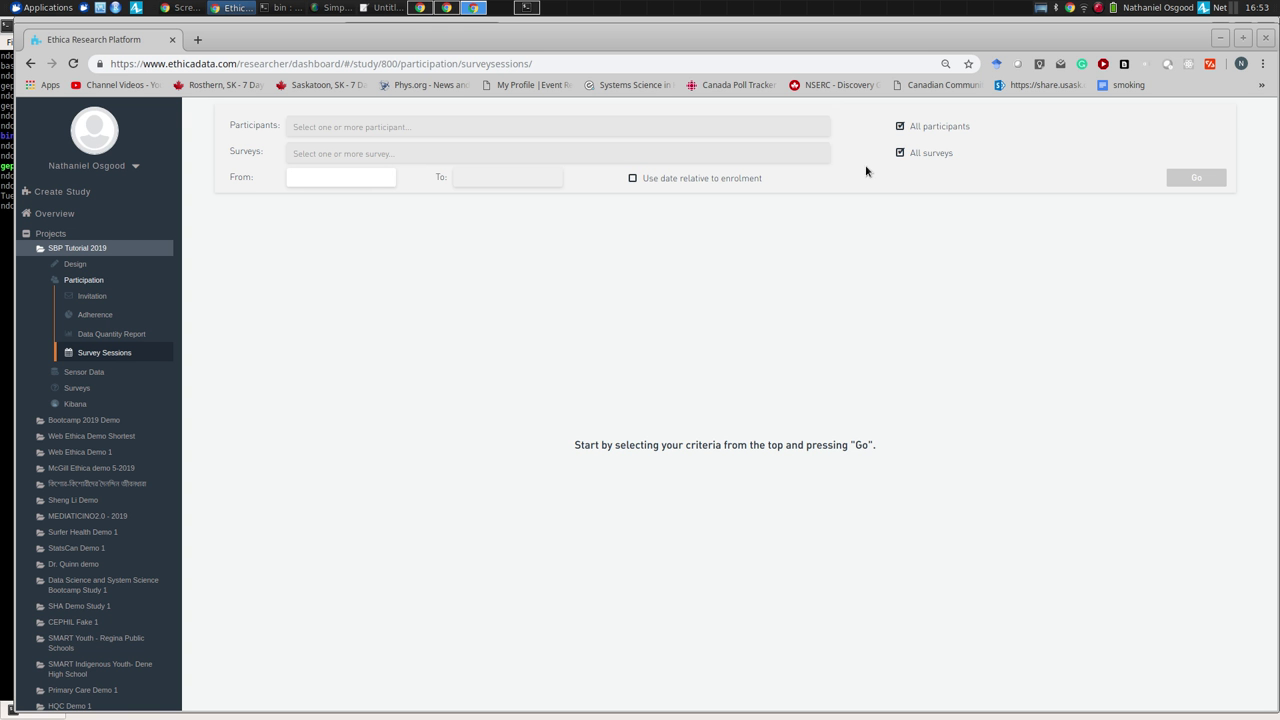
{"action": "left_click", "coordinate": [371, 177]}
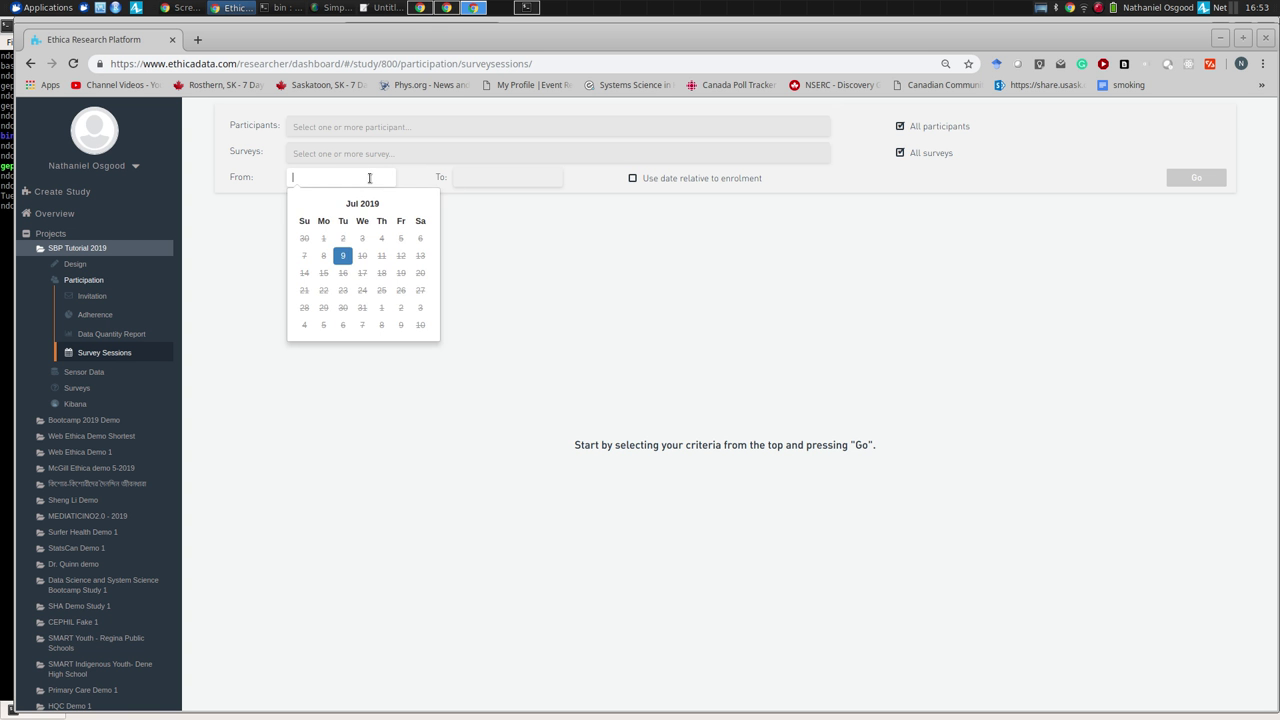
{"action": "left_click", "coordinate": [340, 256]}
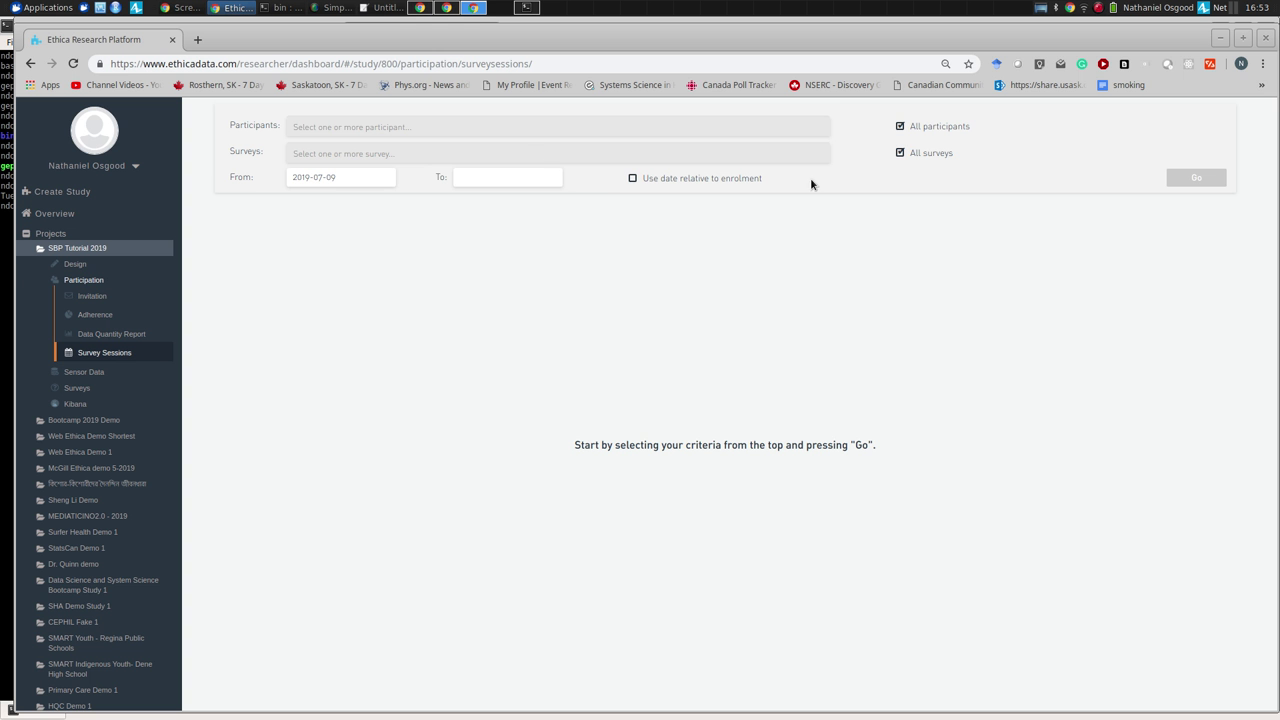
{"action": "left_click", "coordinate": [531, 180]}
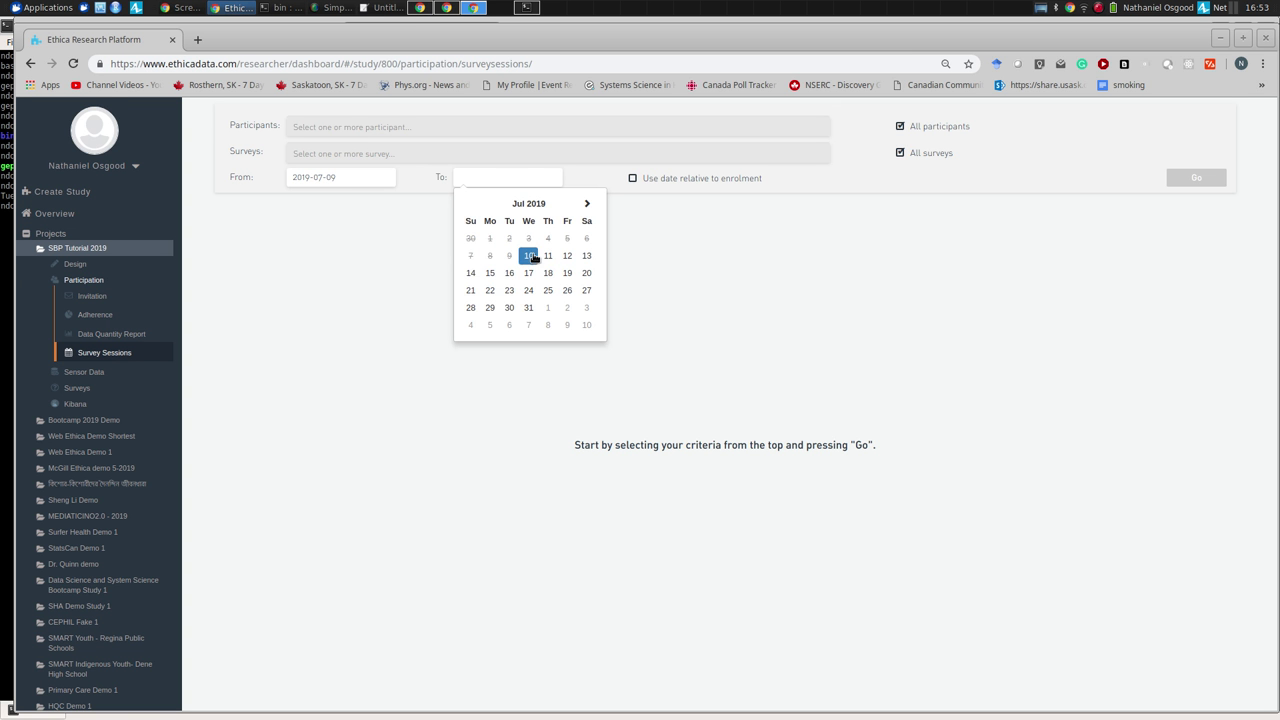
{"action": "double_click", "coordinate": [548, 256]}
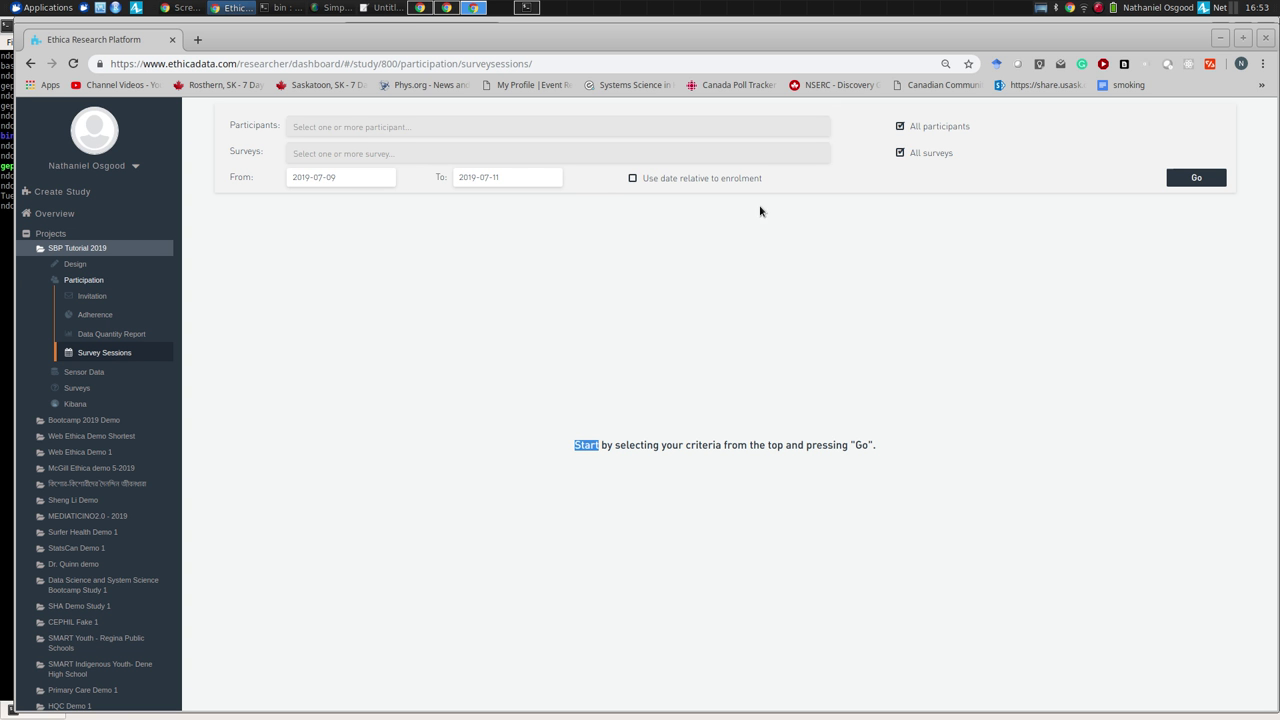
{"action": "left_click", "coordinate": [1192, 177]}
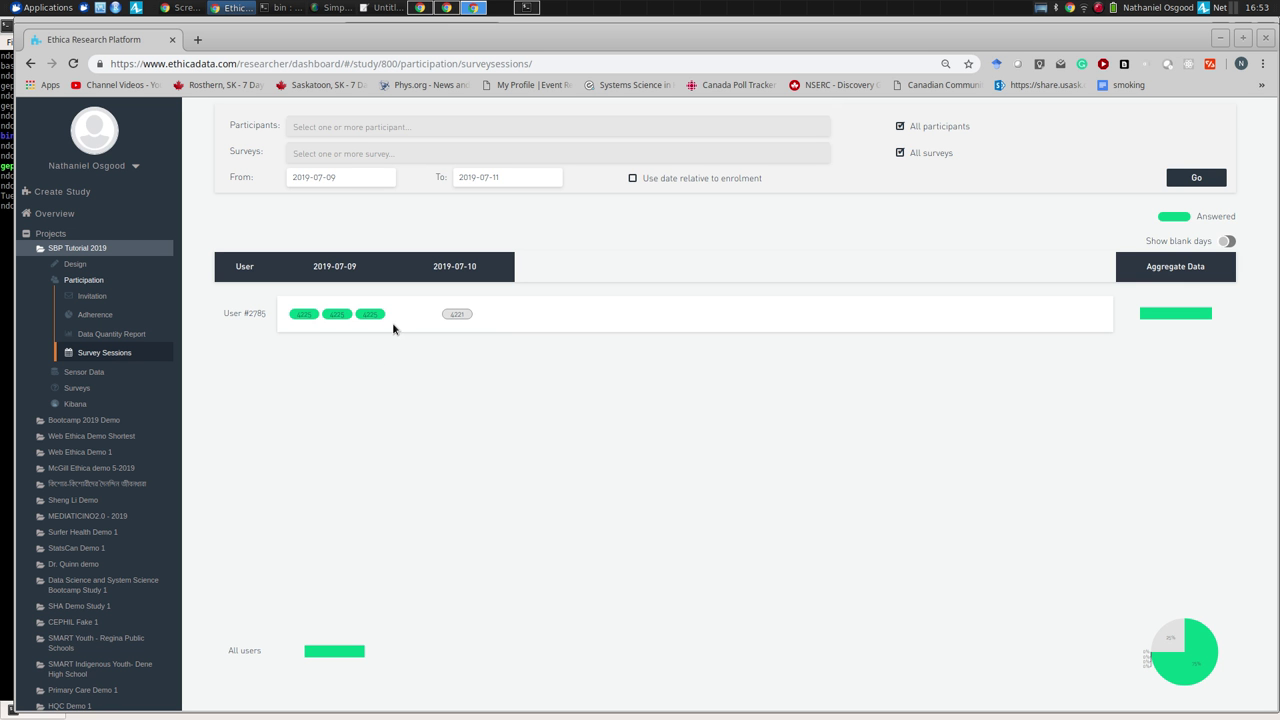
{"action": "mouse_move", "coordinate": [357, 320]}
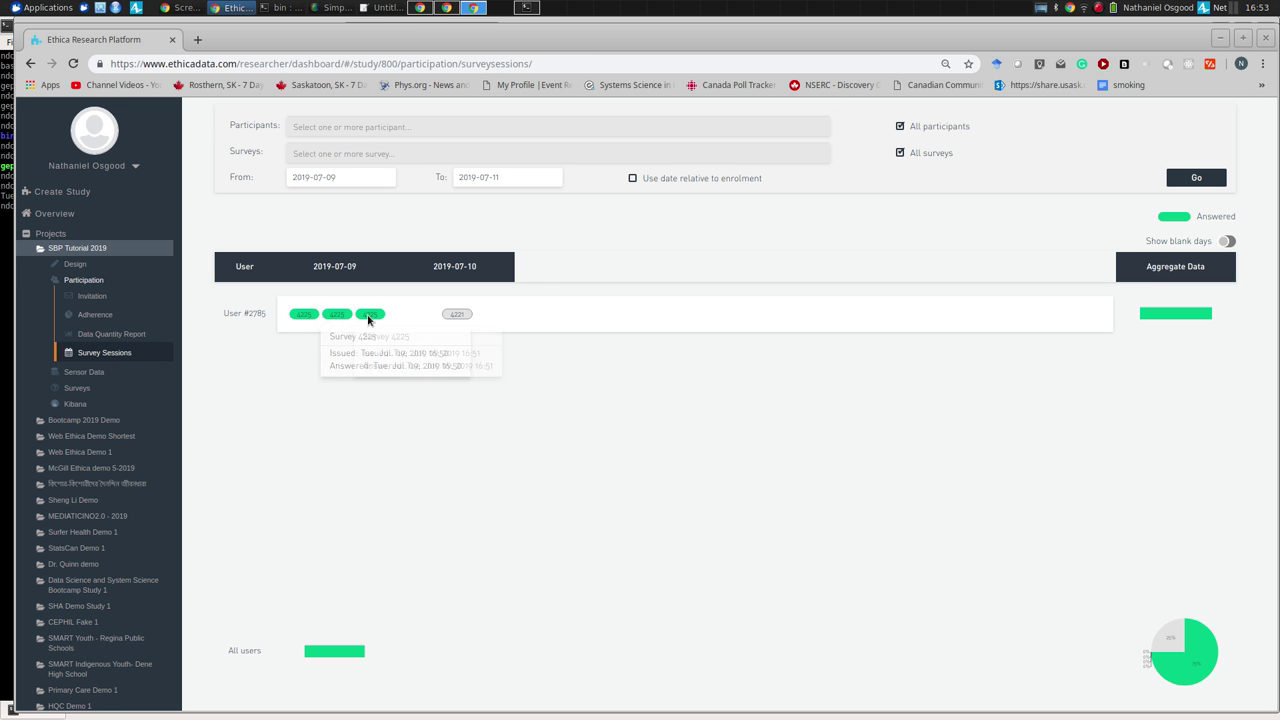
Step: Reload the survey sessions page and include all participants and all surveys in the criteria
{"action": "mouse_move", "coordinate": [457, 318]}
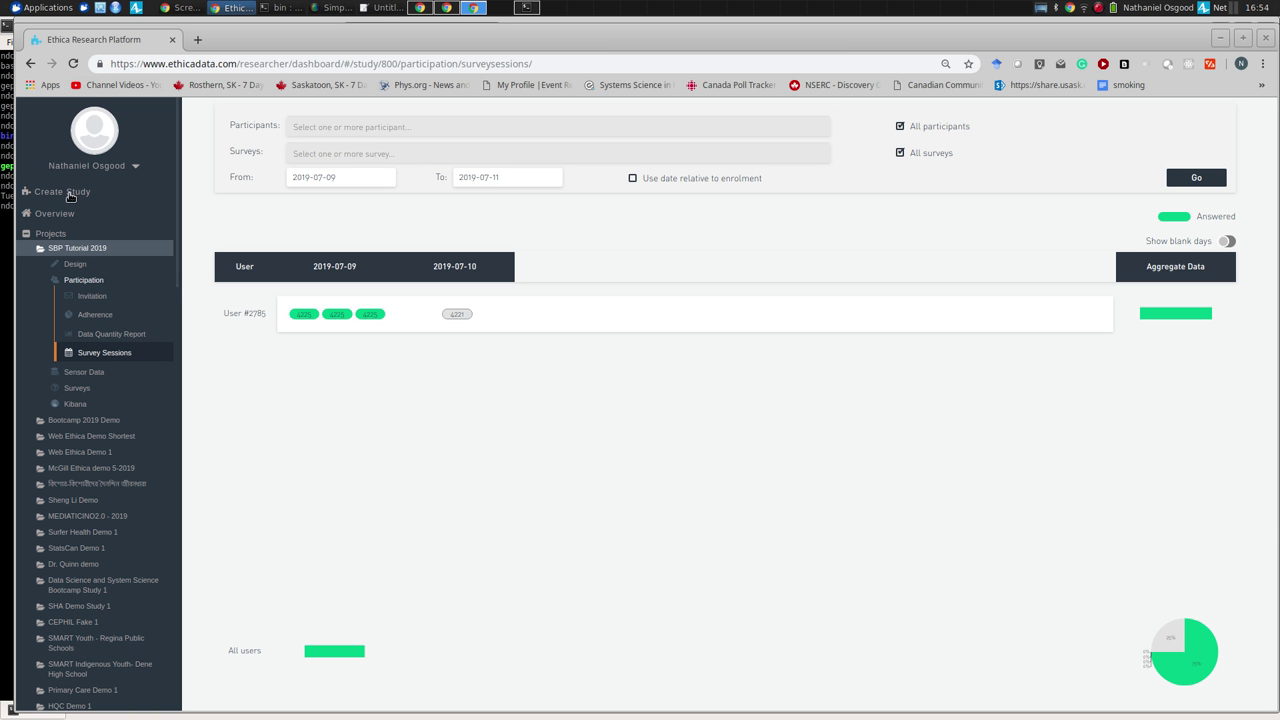
{"action": "left_click", "coordinate": [128, 68]}
{"action": "key", "text": "Return"}
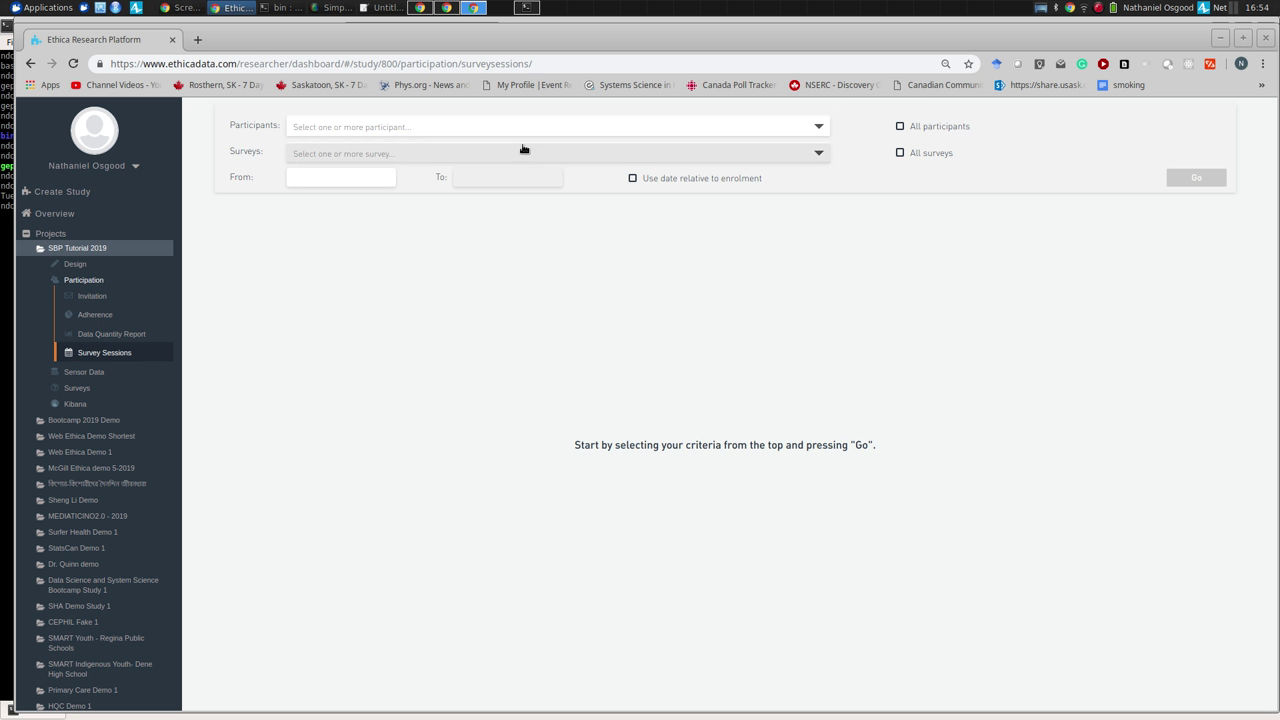
{"action": "left_click", "coordinate": [928, 126]}
{"action": "left_click", "coordinate": [928, 152]}
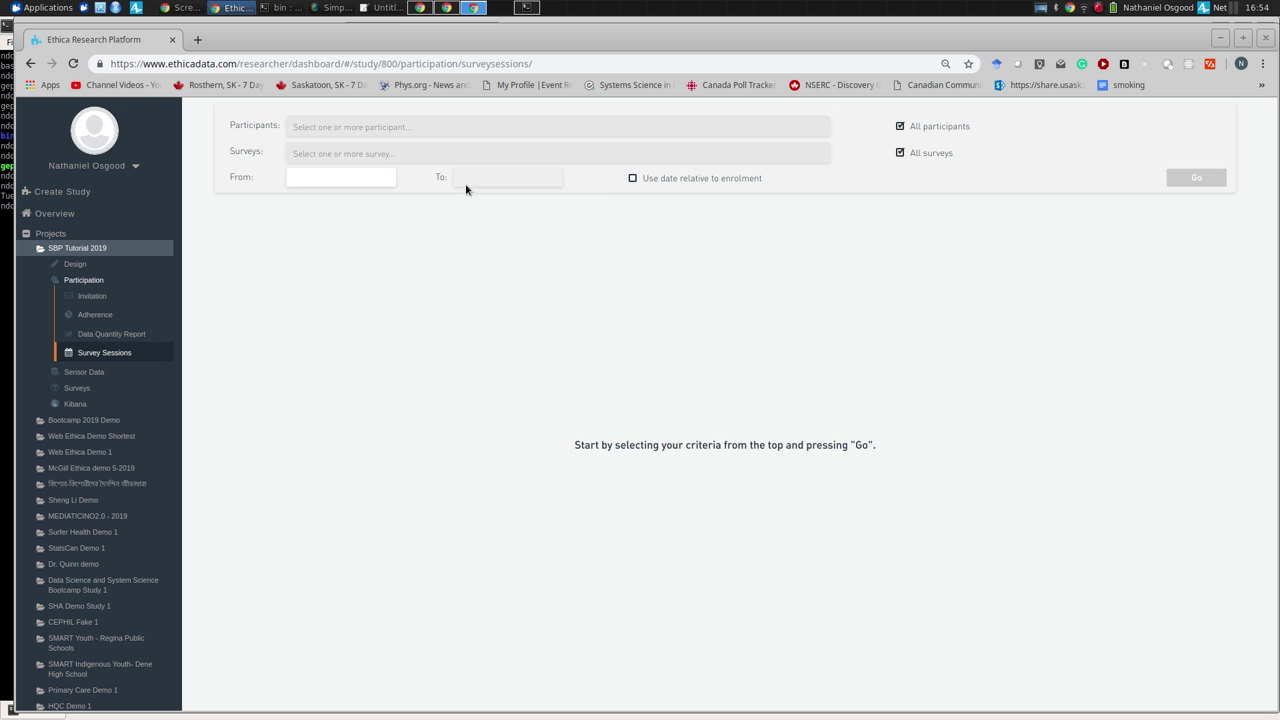
Step: Display the survey sessions for the date range 2019-07-09 to 2019-07-13
{"action": "left_click", "coordinate": [372, 179]}
{"action": "left_click", "coordinate": [342, 256]}
{"action": "left_click", "coordinate": [474, 179]}
{"action": "left_click", "coordinate": [529, 256]}
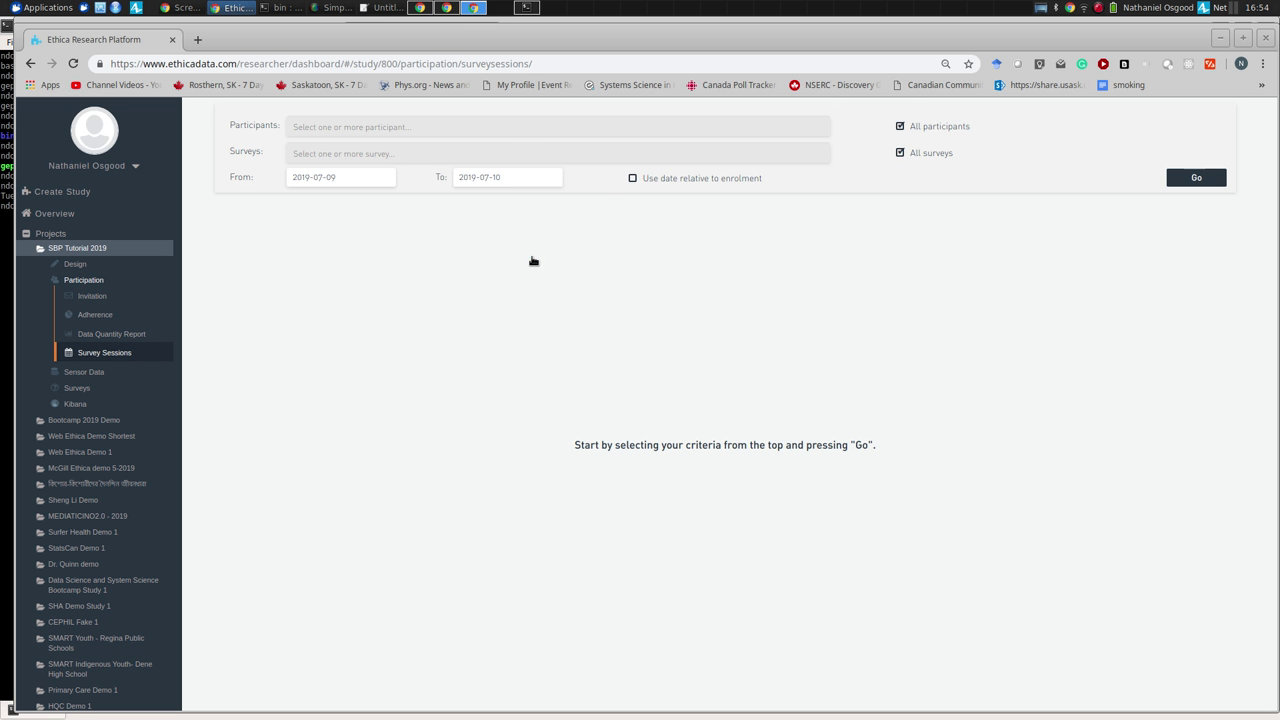
{"action": "left_click", "coordinate": [524, 178]}
{"action": "left_click", "coordinate": [586, 255]}
{"action": "left_click", "coordinate": [1182, 179]}
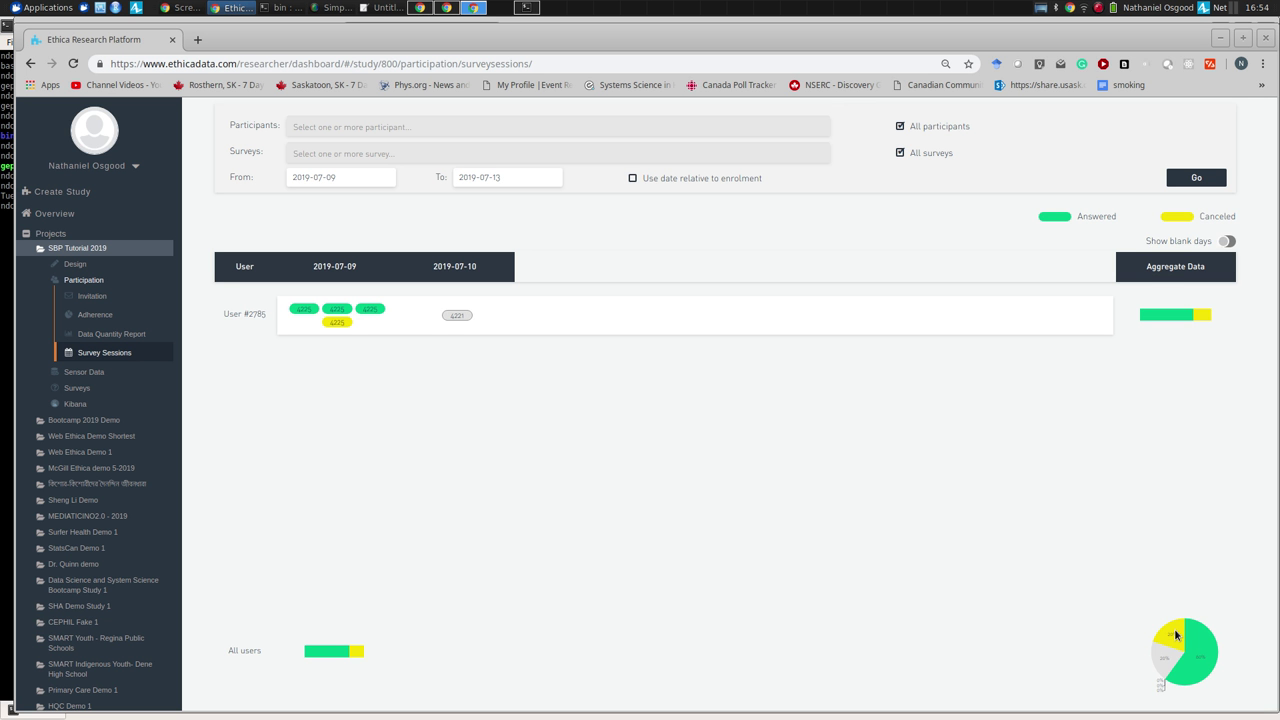
Step: View the study's participation Adherence page and return to the Survey Sessions page
{"action": "left_click", "coordinate": [96, 315]}
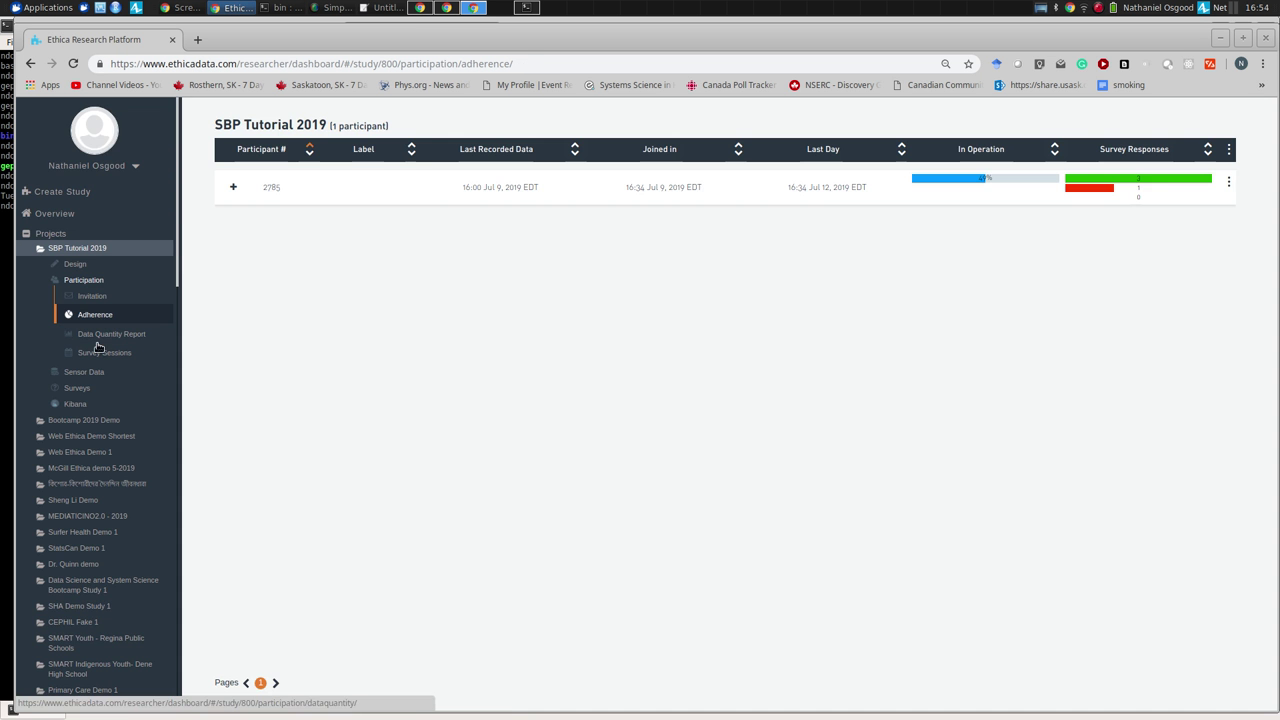
{"action": "left_click", "coordinate": [100, 352]}
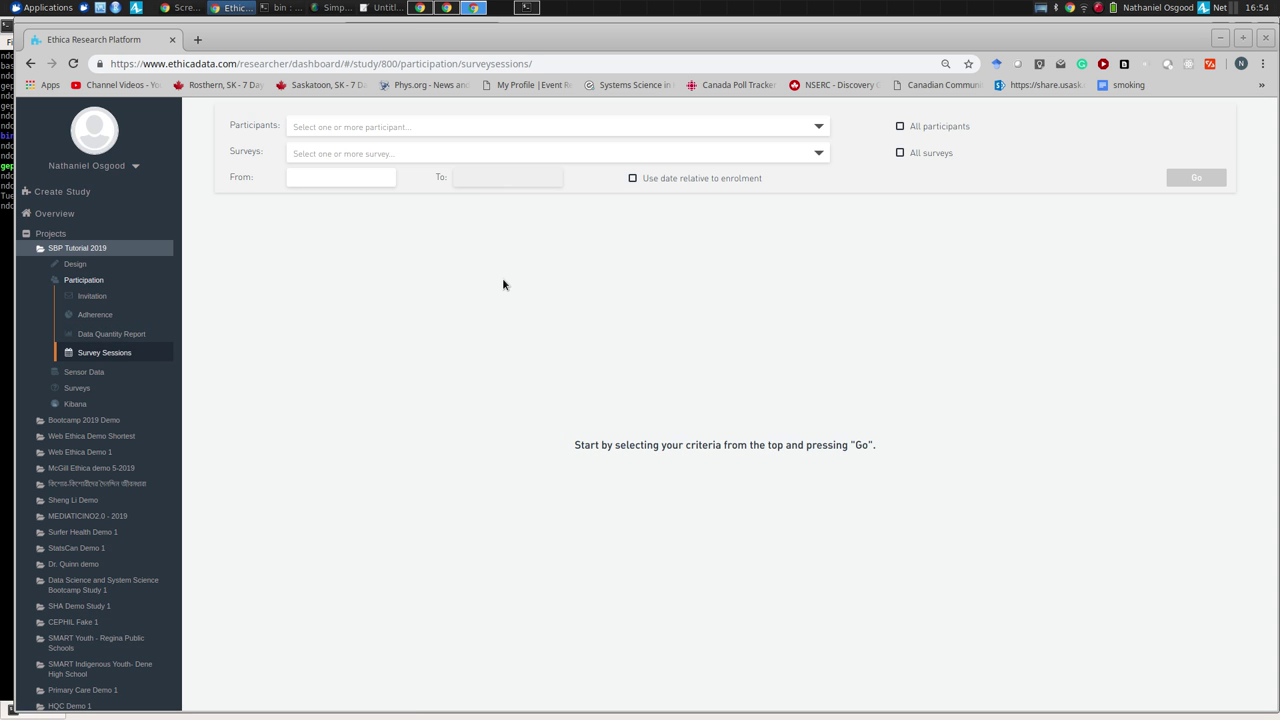
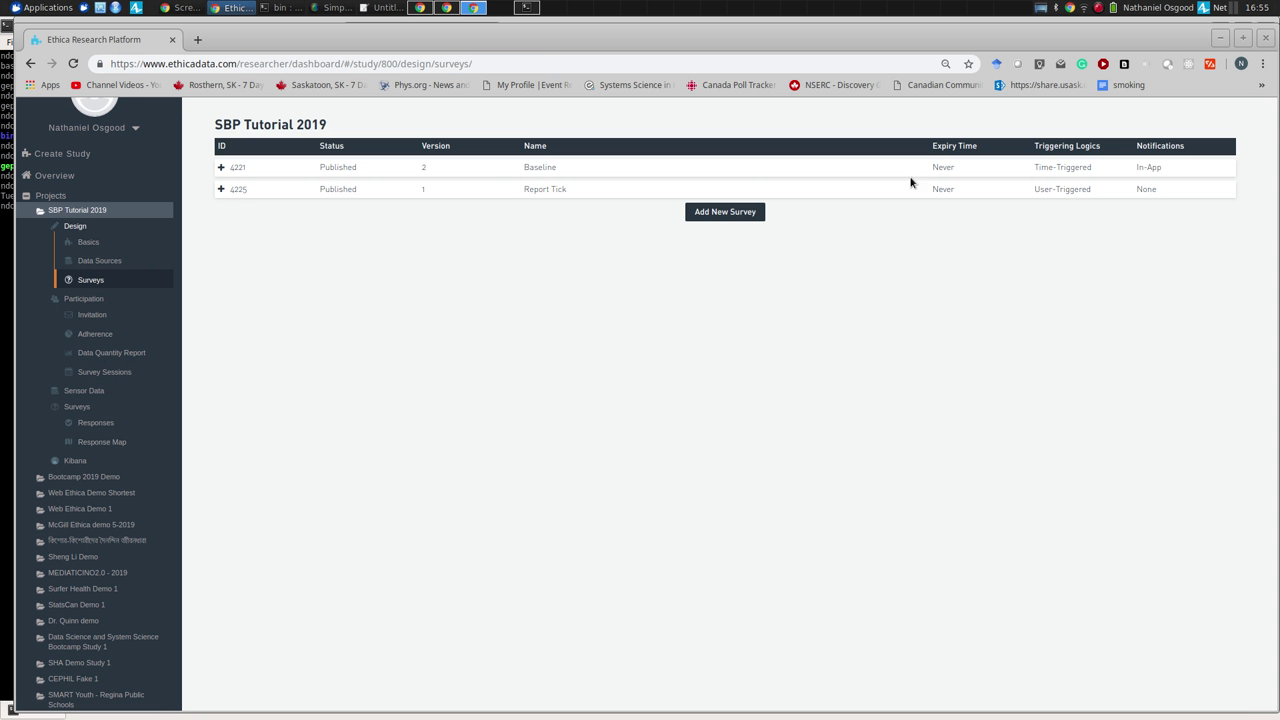
Step: Open the Report Tick survey for editing and show its questions flow
{"action": "left_click", "coordinate": [534, 188]}
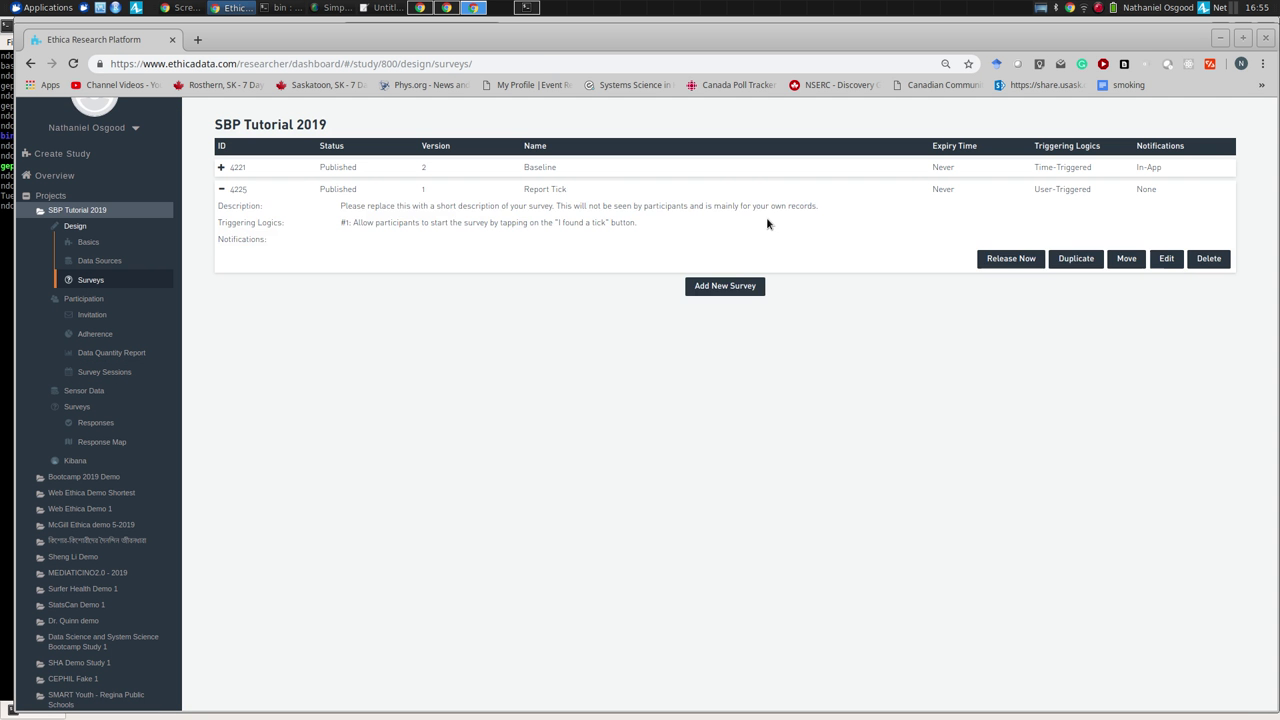
{"action": "left_click", "coordinate": [1166, 258]}
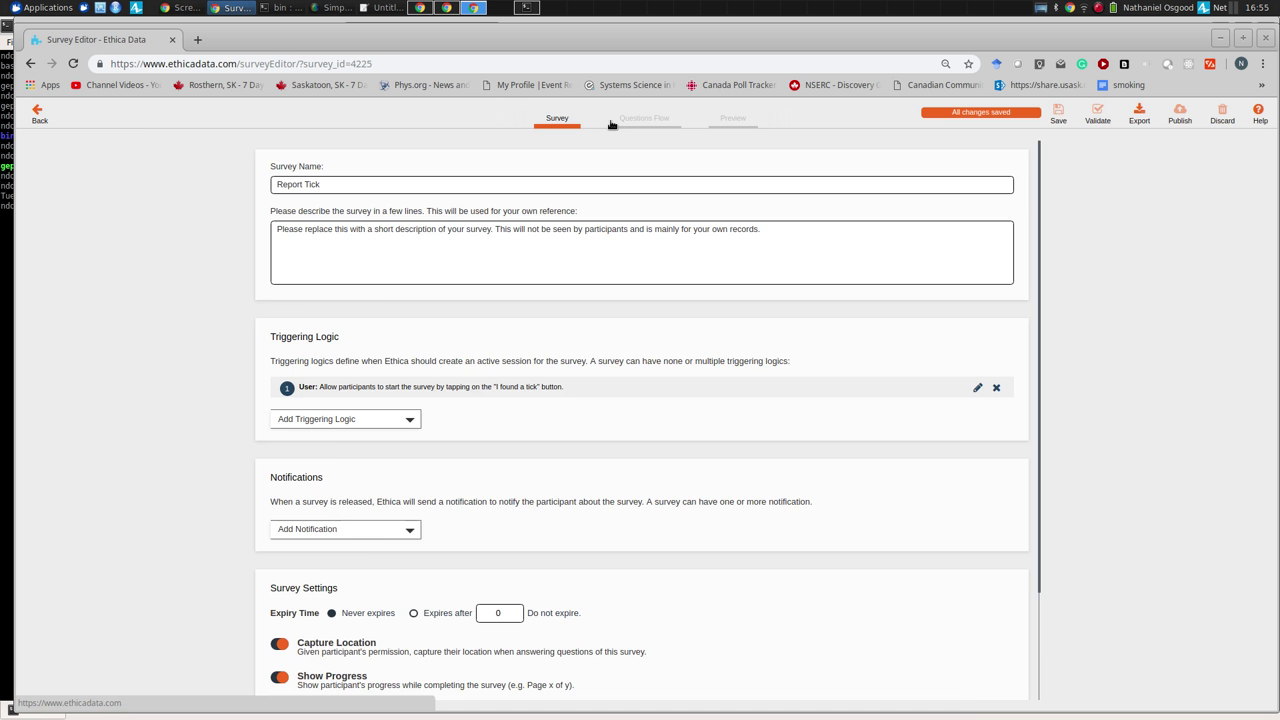
{"action": "left_click", "coordinate": [630, 119]}
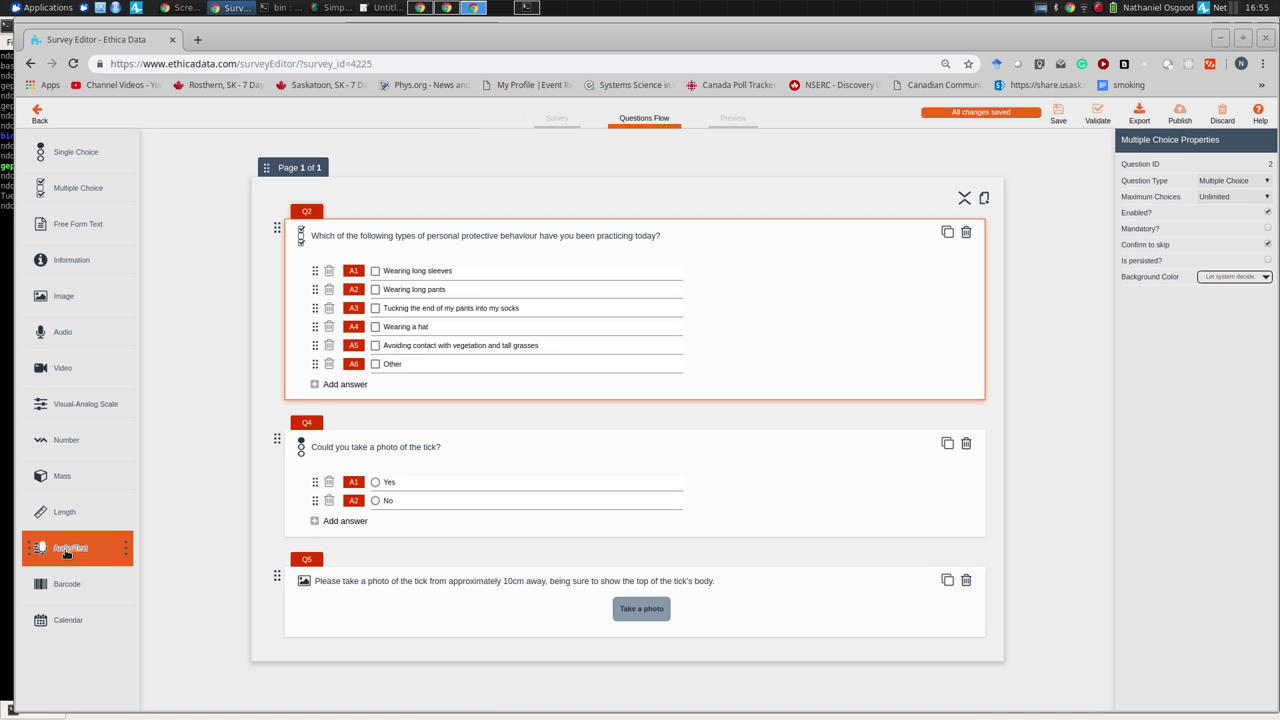
Step: Add a second page below the Report Tick survey's first page and place an Audio/Text question on it
{"action": "left_click", "coordinate": [406, 364]}
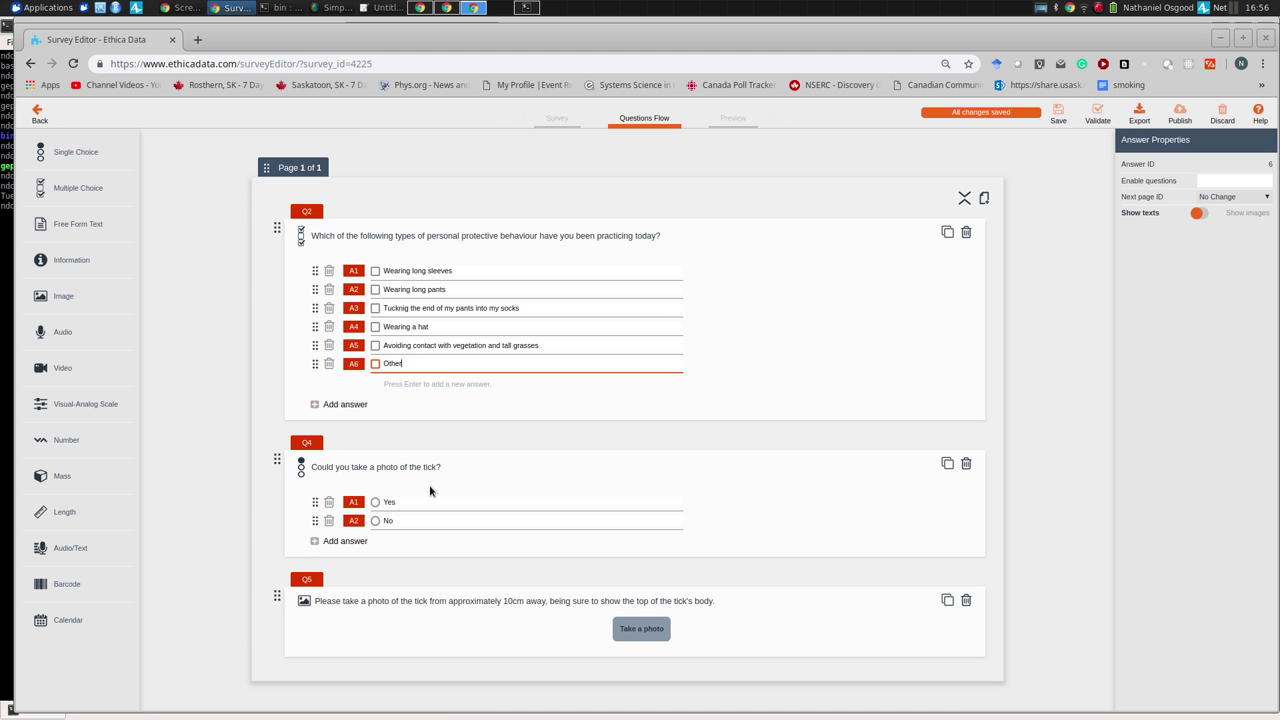
{"action": "left_click", "coordinate": [984, 201]}
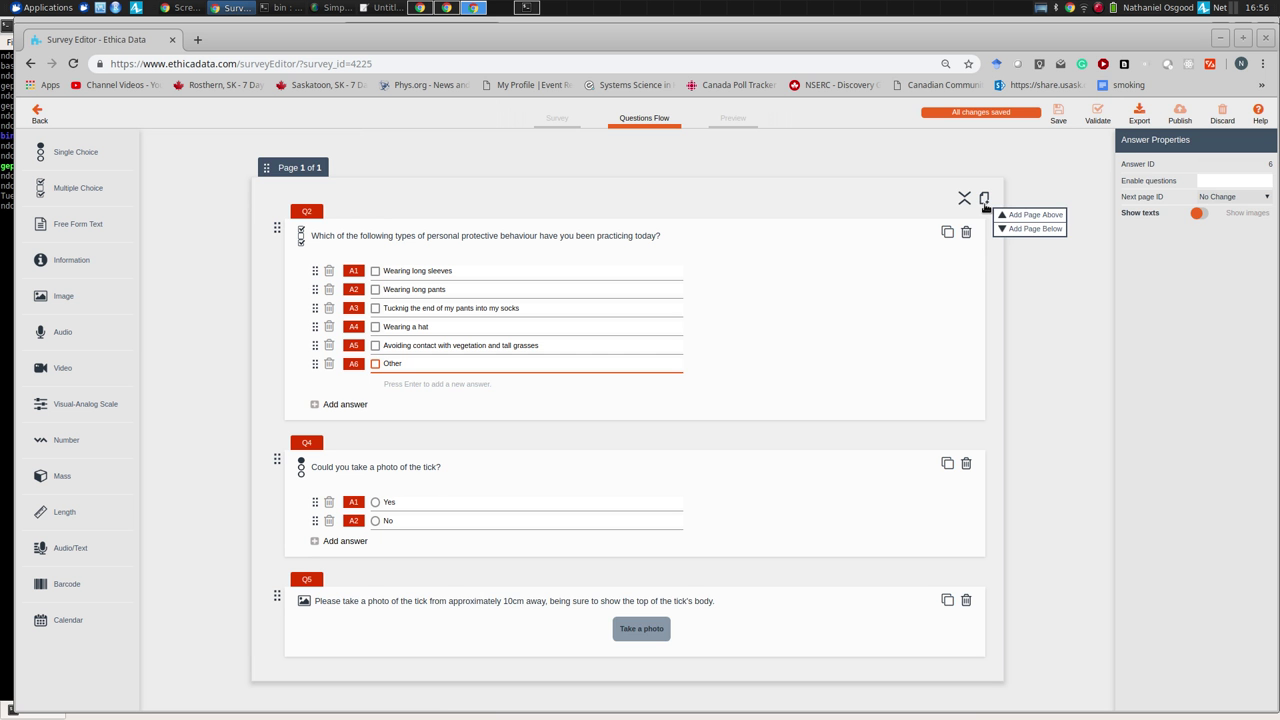
{"action": "left_click", "coordinate": [1029, 229]}
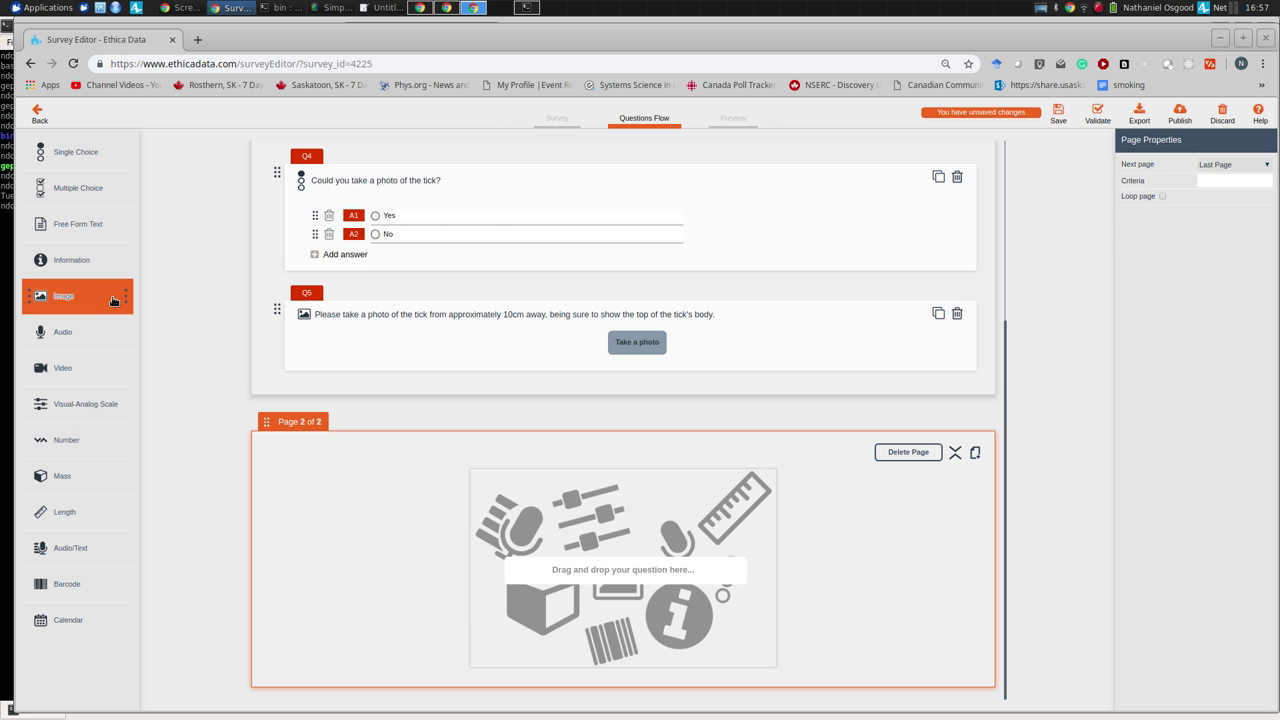
{"action": "left_click_drag", "start_coordinate": [72, 545], "coordinate": [632, 567]}
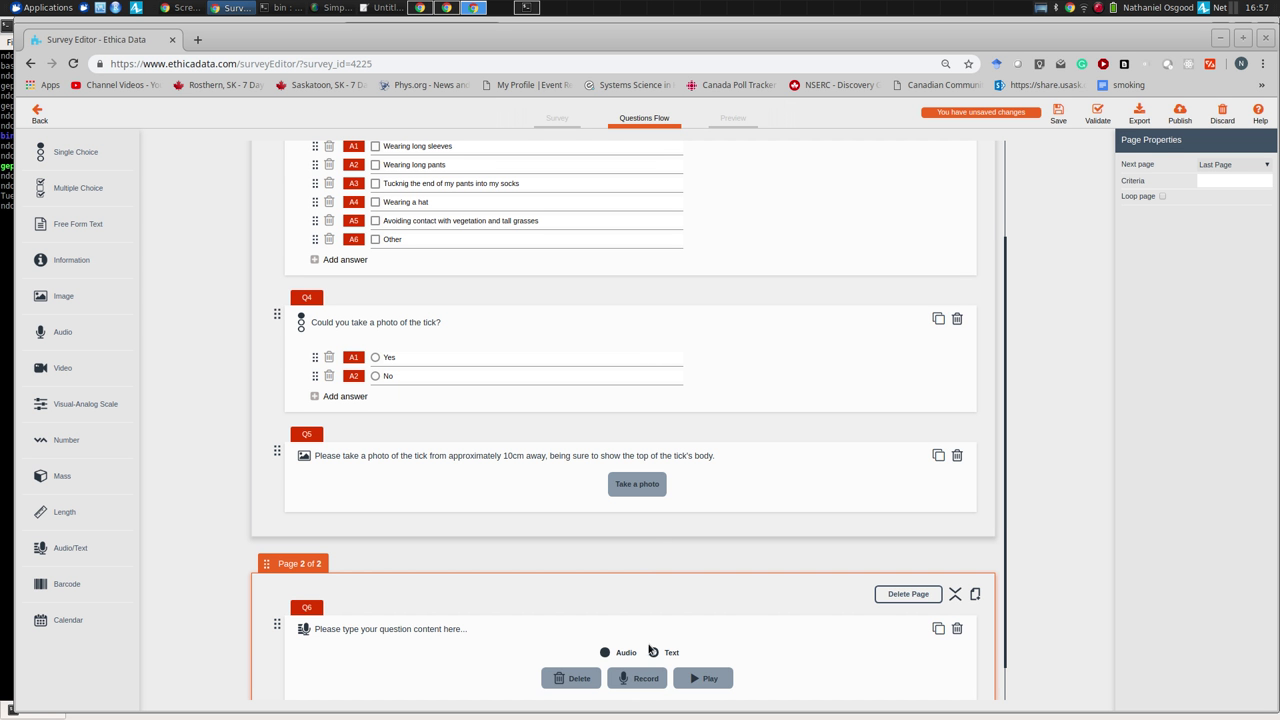
Step: Set the Audio/Text question's content to "Please indicate the other sort of protective behaviour you applied."
{"action": "left_click", "coordinate": [416, 628]}
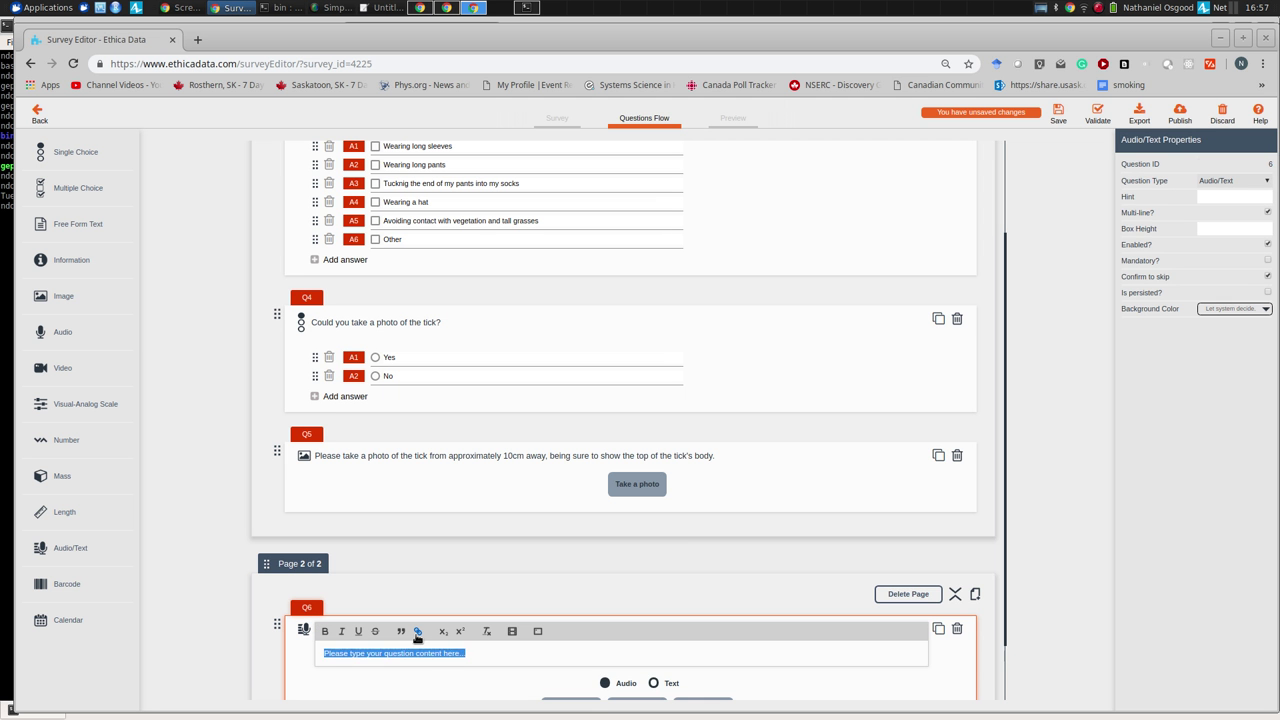
{"action": "type", "text": "Please indicate the other sort of protective behaviour you use"}
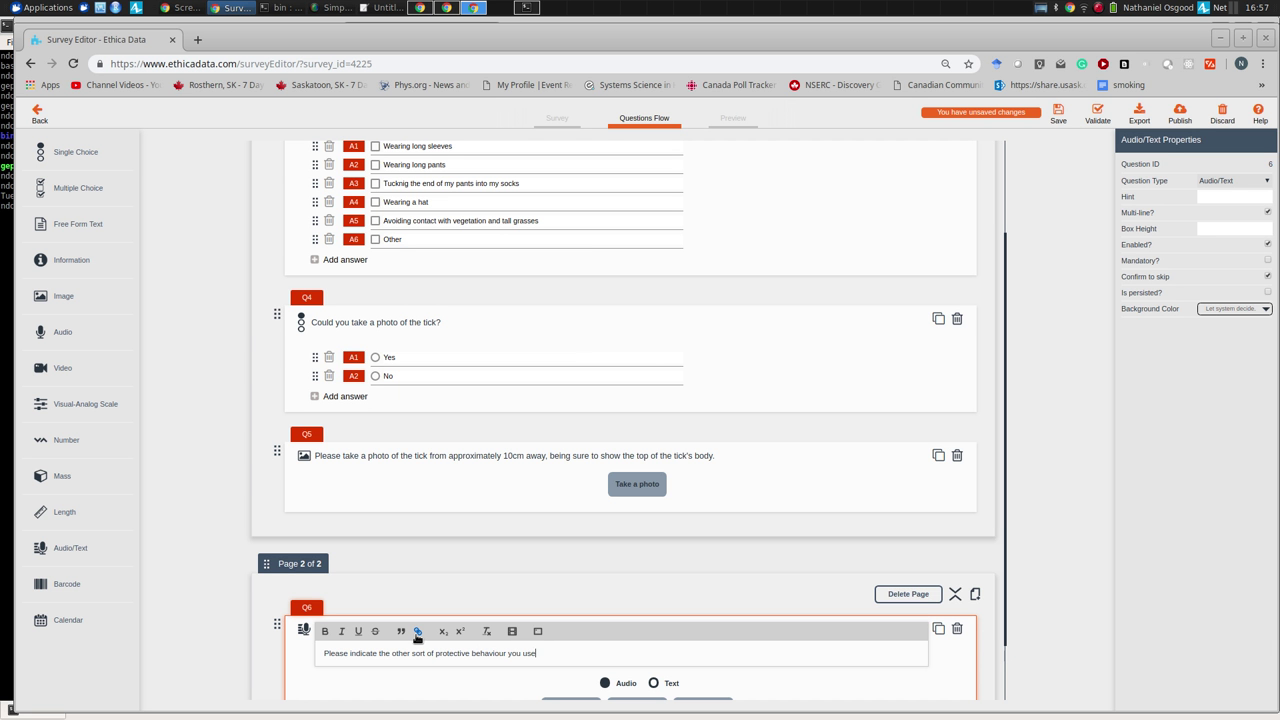
{"action": "key", "text": "BackSpace"}
{"action": "key", "text": "BackSpace"}
{"action": "key", "text": "BackSpace"}
{"action": "type", "text": "applied."}
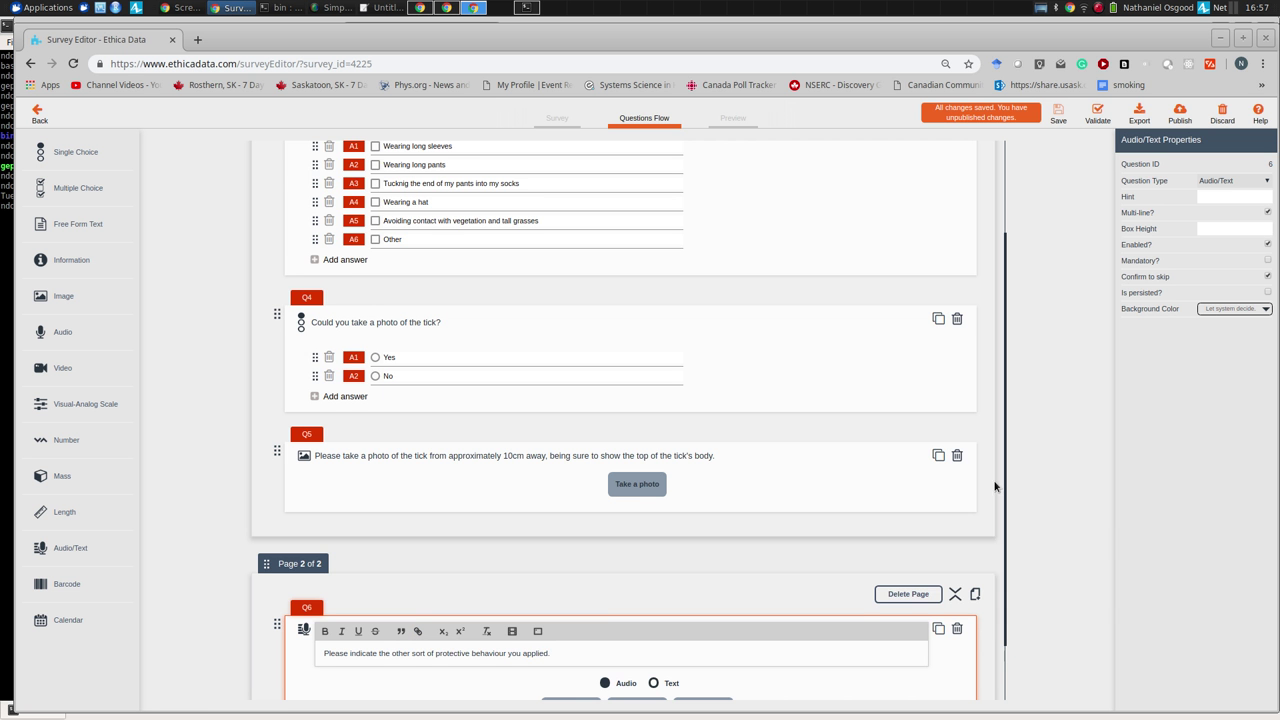
{"action": "scroll", "coordinate": [1006, 491], "scroll_direction": "down", "scroll_amount": 2}
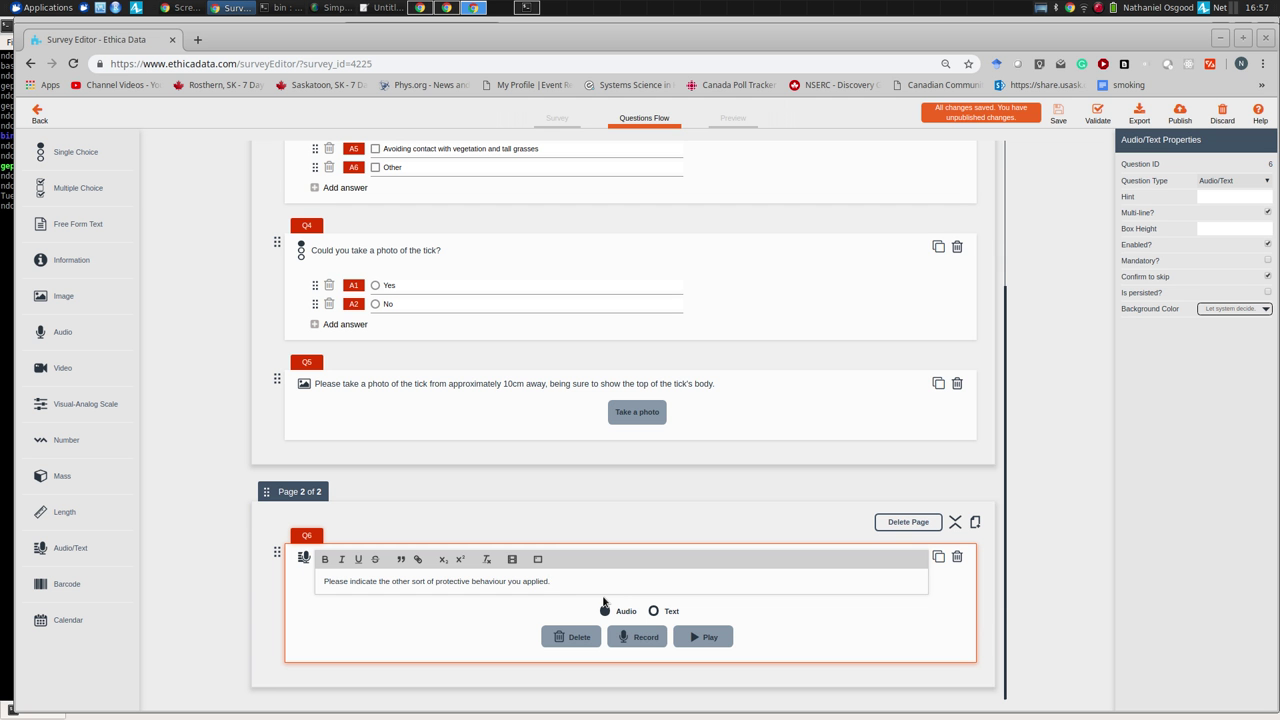
Step: Examine the properties of the tick photo question and of the Yes answer that enables it
{"action": "left_click", "coordinate": [364, 404]}
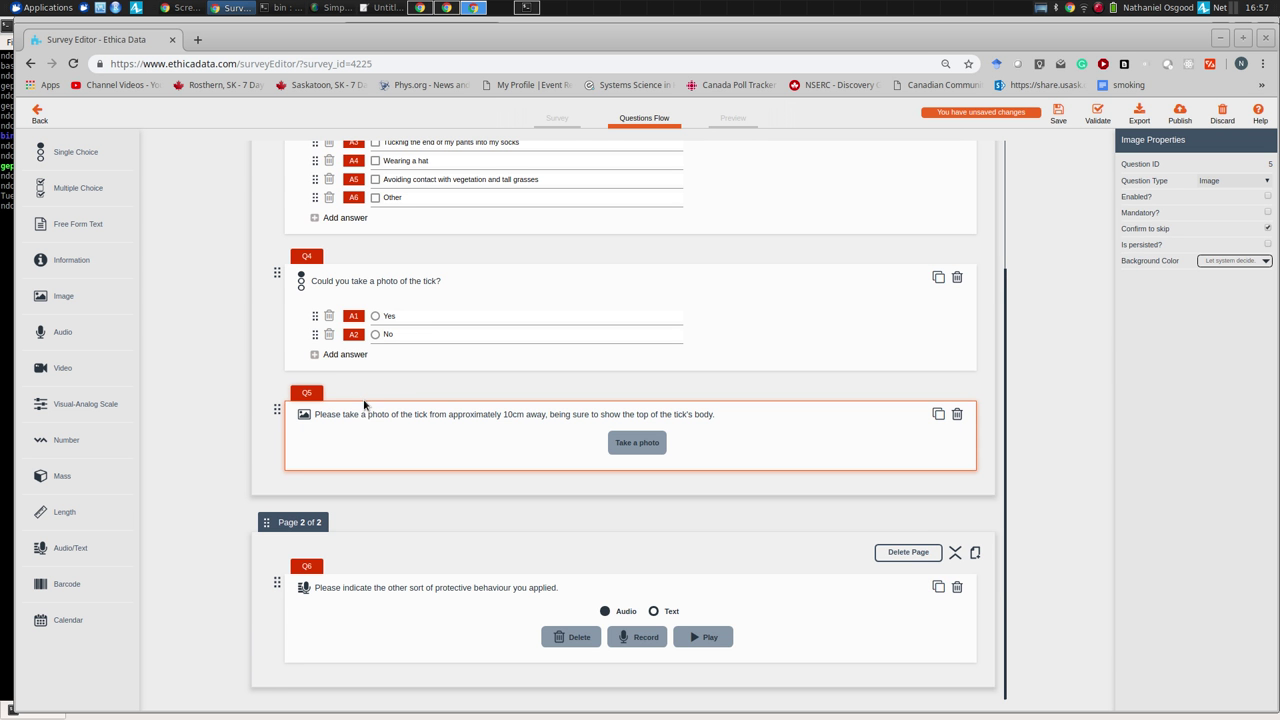
{"action": "left_click", "coordinate": [446, 315]}
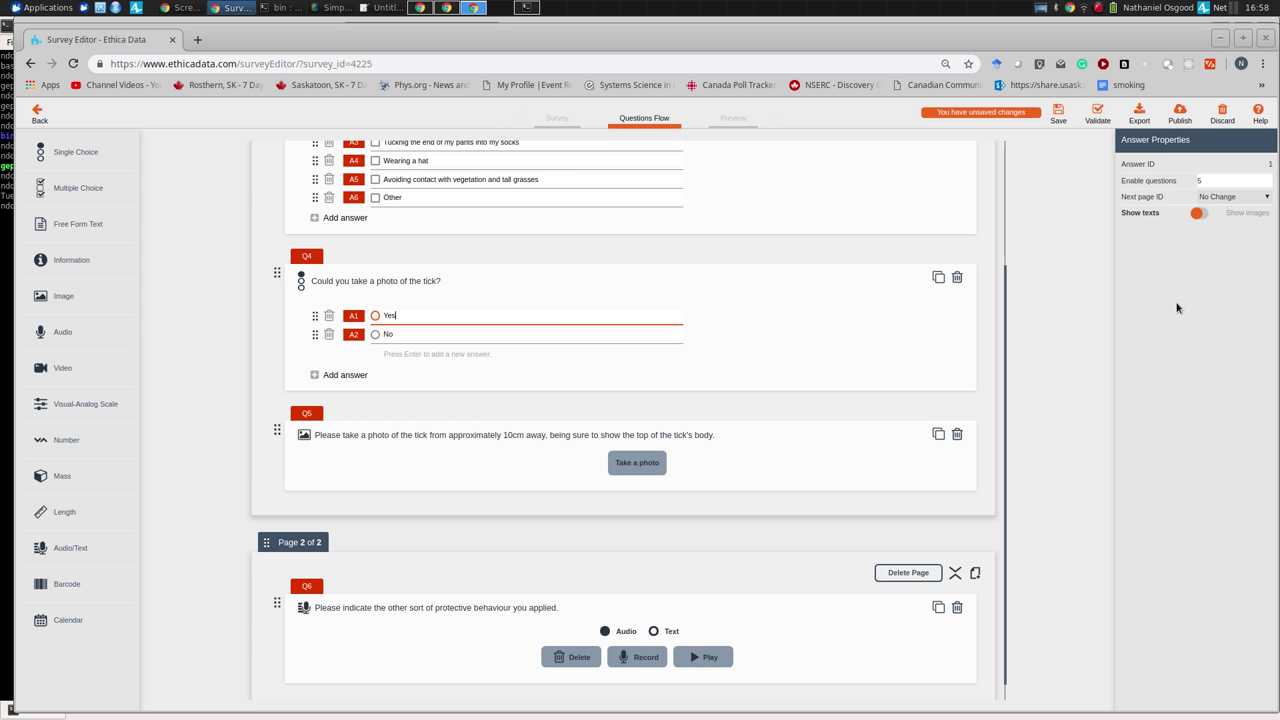
{"action": "left_click", "coordinate": [712, 452]}
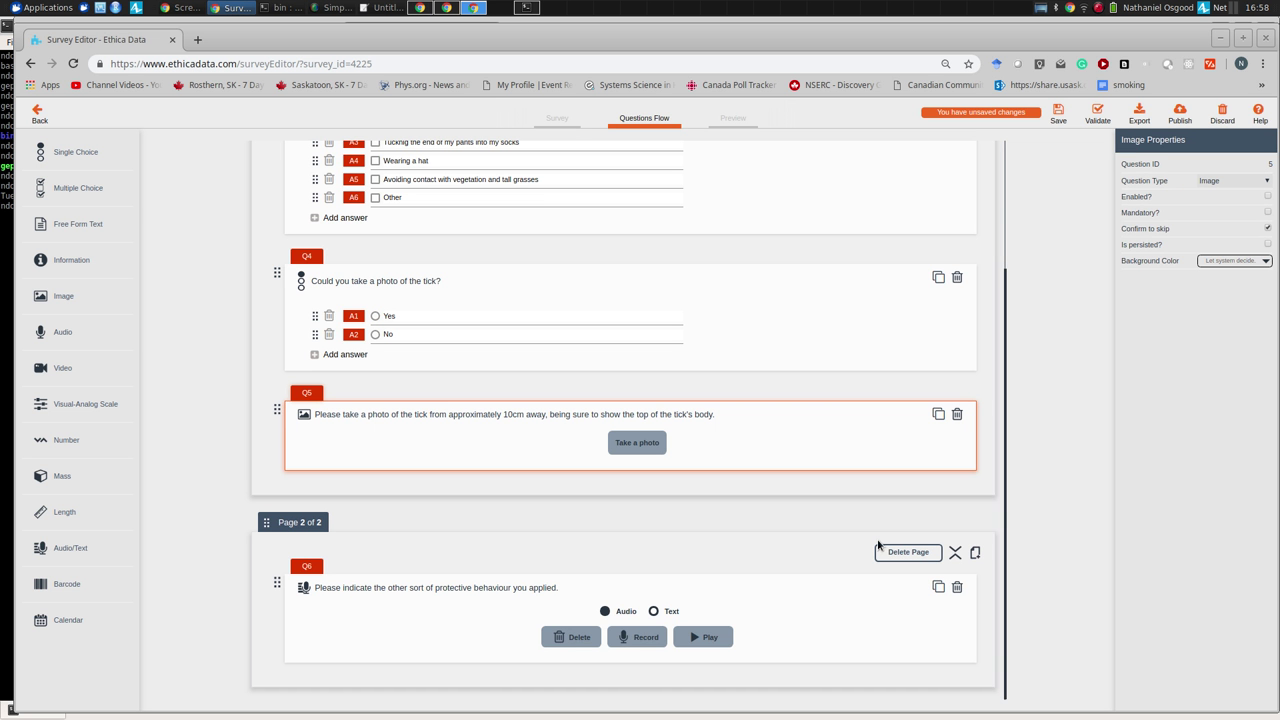
Step: Set the second page's display criteria to Q2==6 so that it depends on the Other answer
{"action": "left_click", "coordinate": [798, 555]}
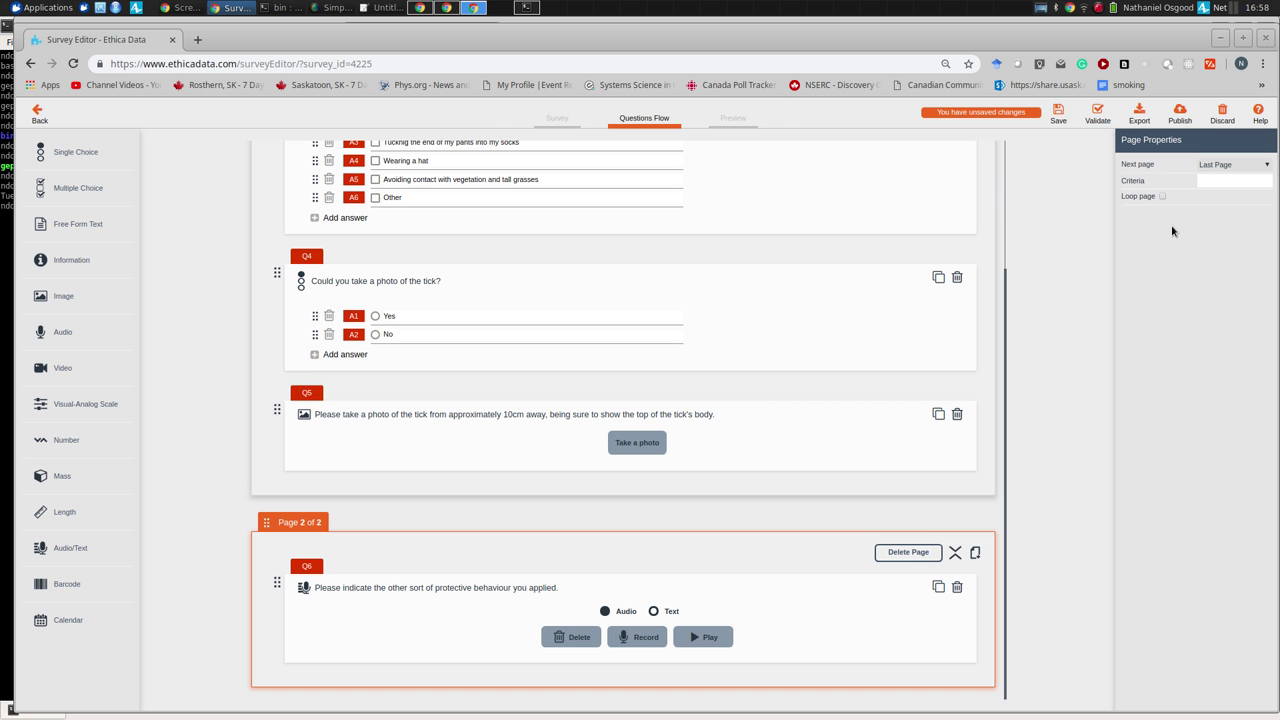
{"action": "left_click", "coordinate": [1235, 181]}
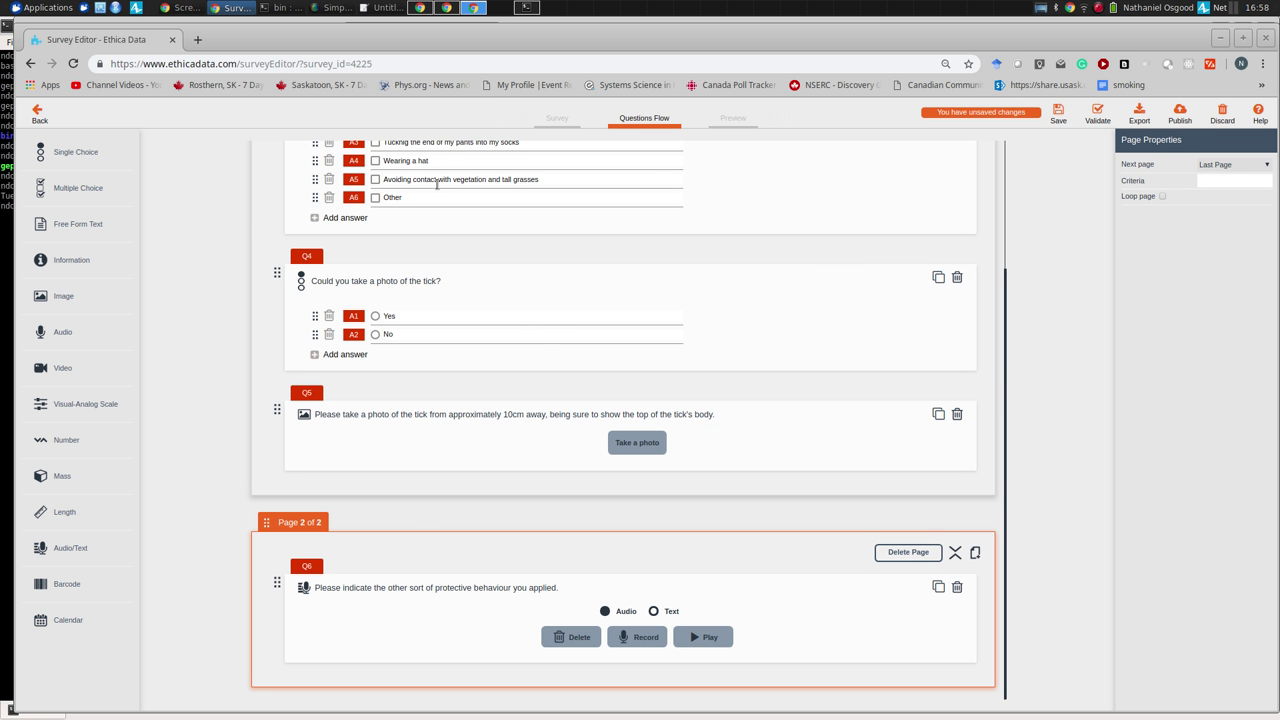
{"action": "left_click_drag", "start_coordinate": [1006, 326], "coordinate": [976, 248]}
{"action": "scroll", "coordinate": [976, 242], "scroll_direction": "down", "scroll_amount": 2}
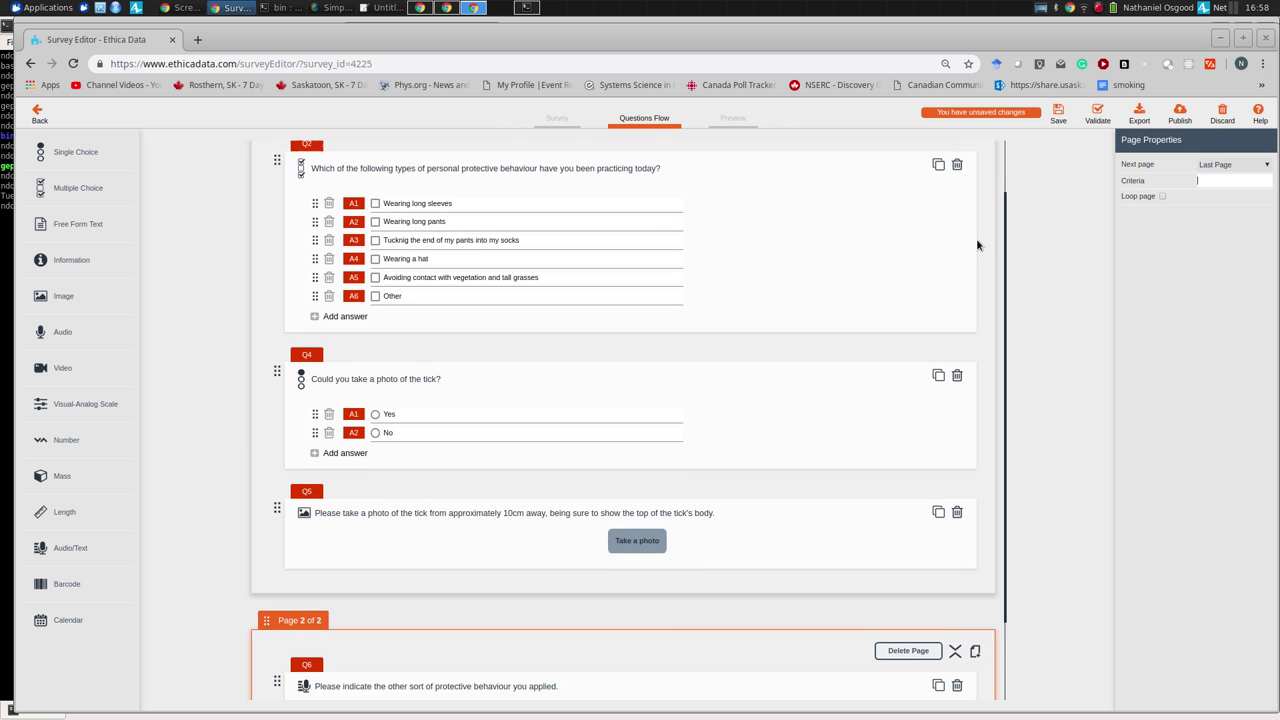
{"action": "left_click", "coordinate": [1215, 181]}
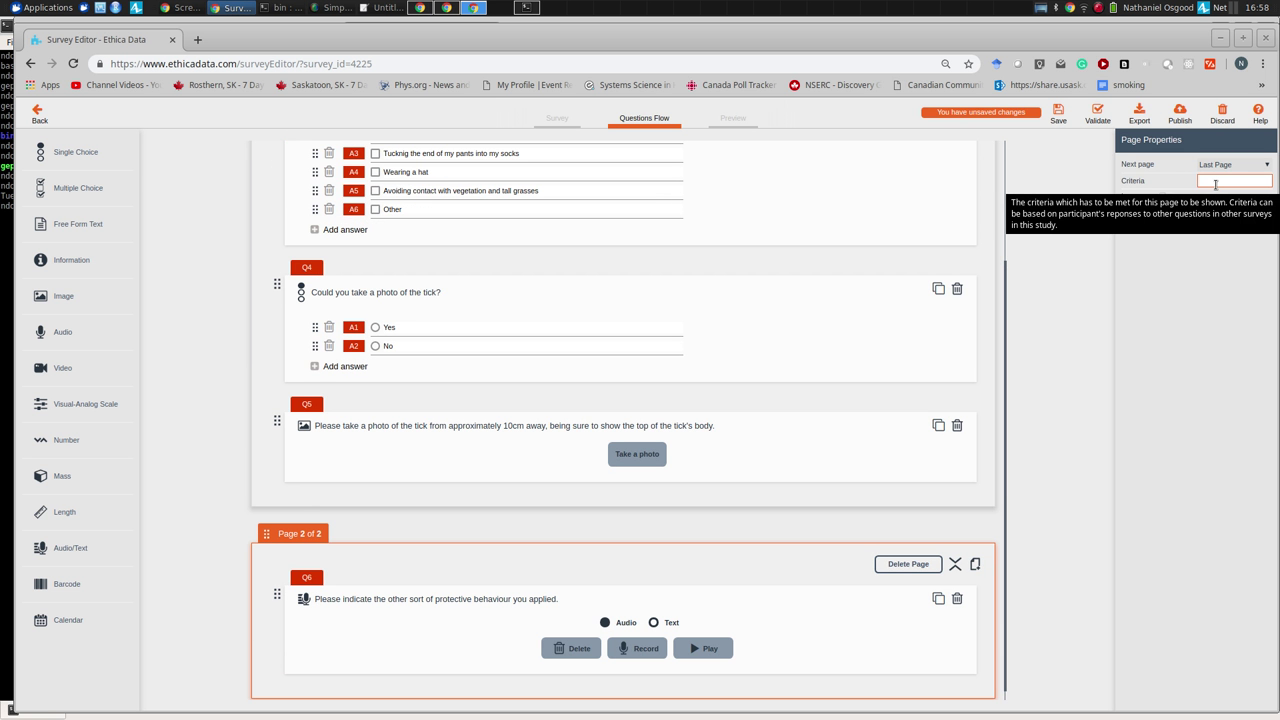
{"action": "type", "text": "Q2"}
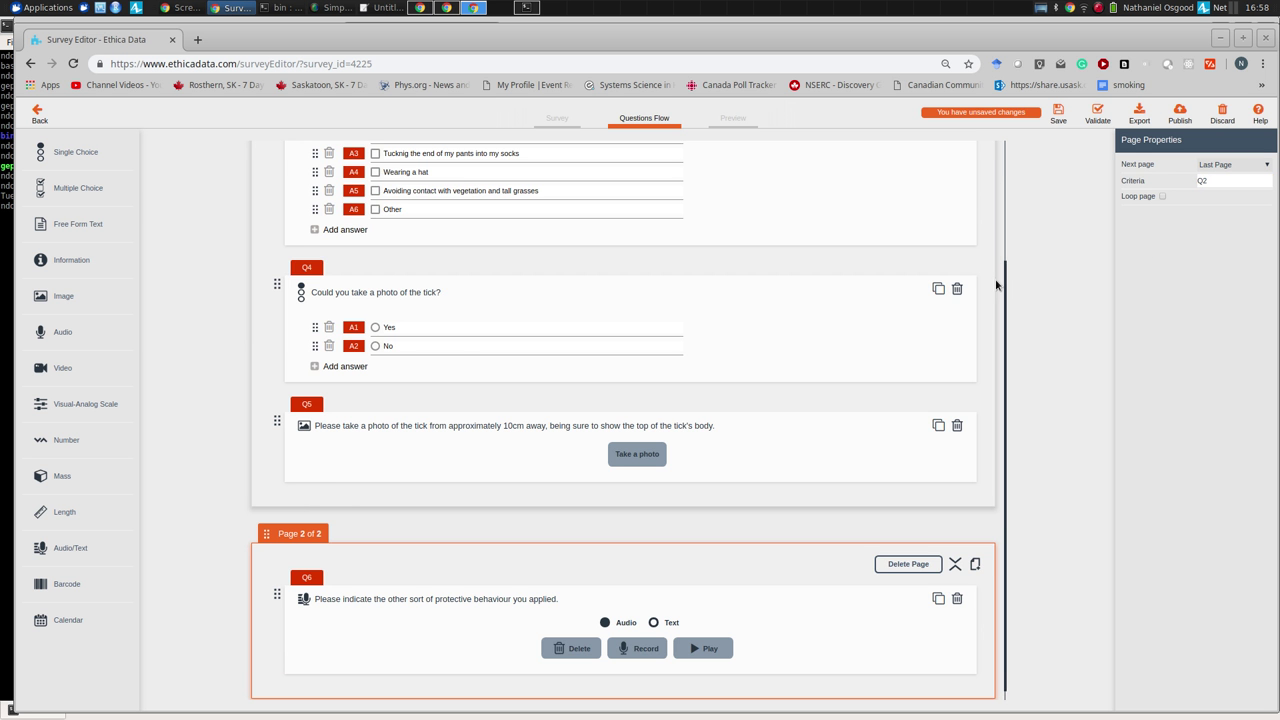
{"action": "left_click_drag", "start_coordinate": [1005, 285], "coordinate": [996, 170]}
{"action": "scroll", "coordinate": [996, 170], "scroll_direction": "down", "scroll_amount": 3}
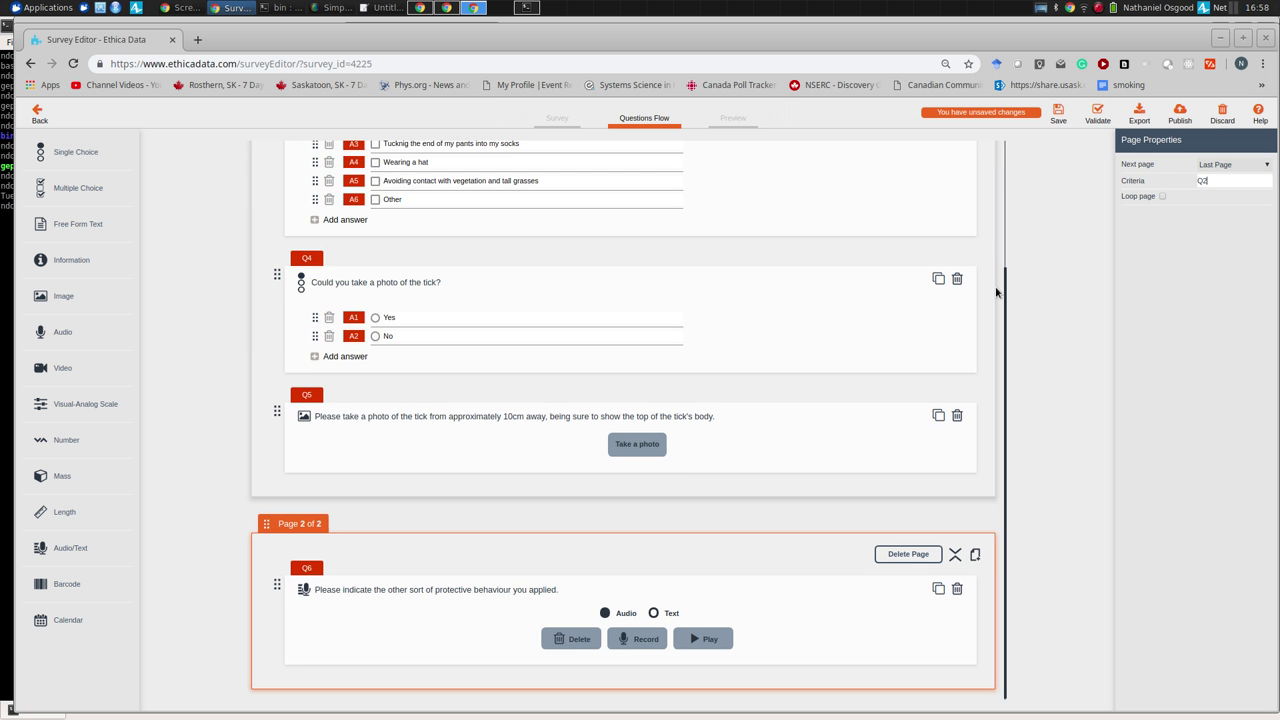
{"action": "type", "text": "==6"}
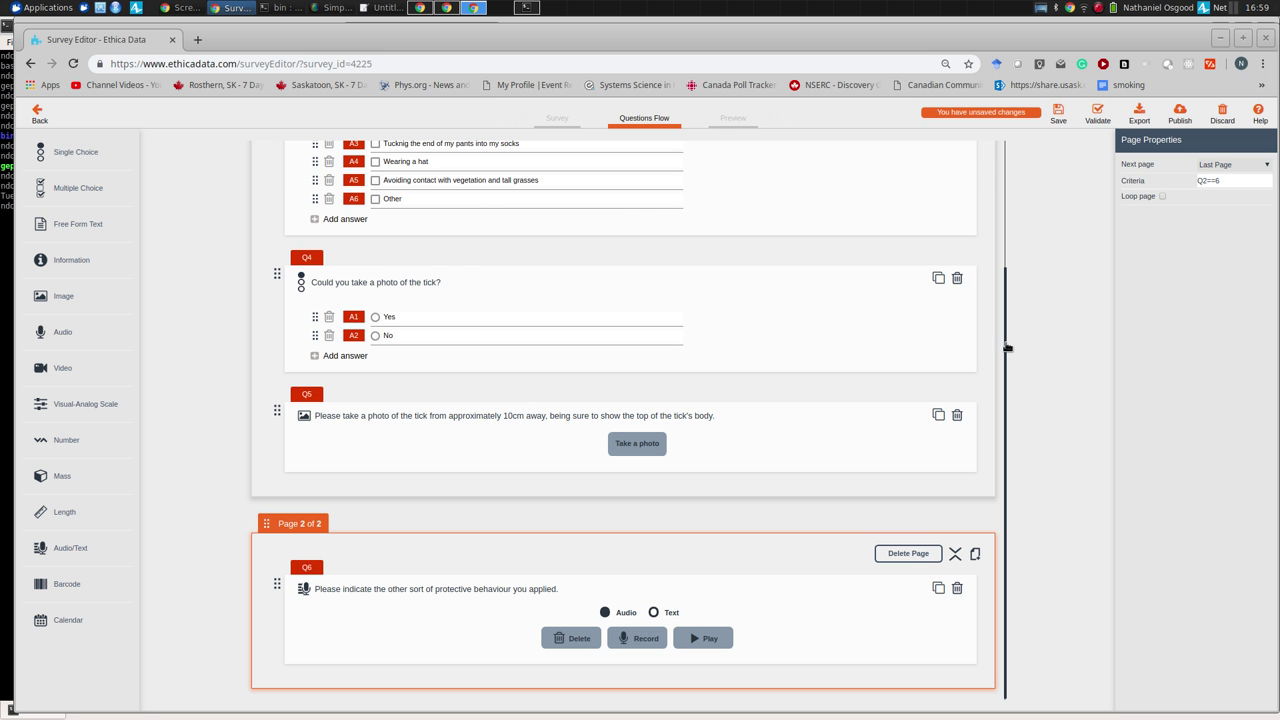
Step: Validate the Report Tick survey and publish its changes
{"action": "scroll", "coordinate": [1003, 360], "scroll_direction": "up", "scroll_amount": 3}
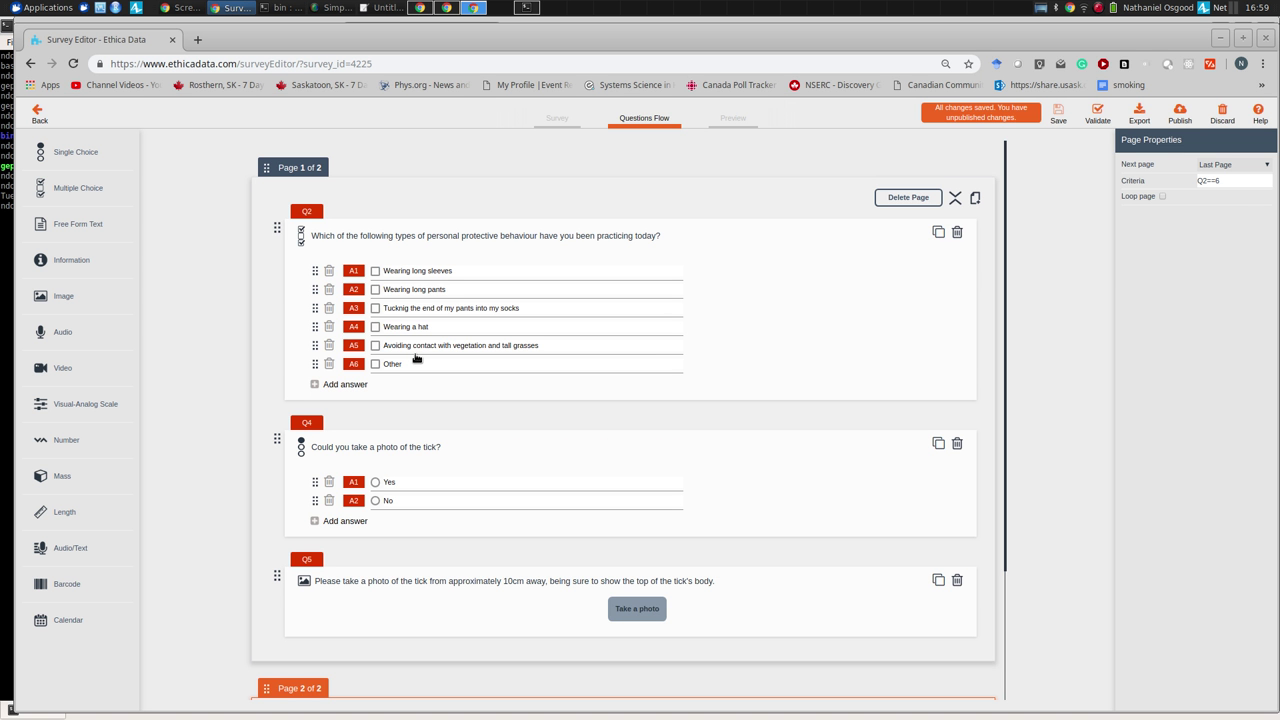
{"action": "left_click", "coordinate": [1097, 112]}
{"action": "left_click", "coordinate": [792, 176]}
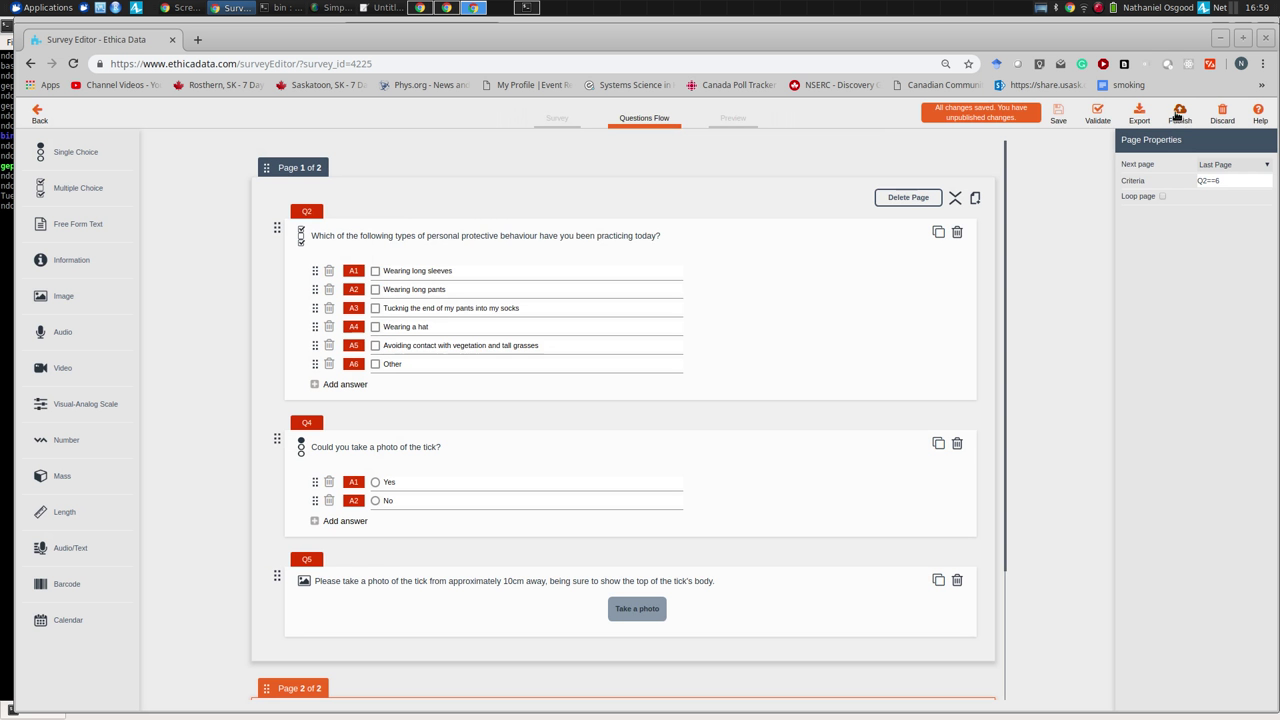
{"action": "left_click", "coordinate": [1180, 112]}
{"action": "left_click", "coordinate": [872, 314]}
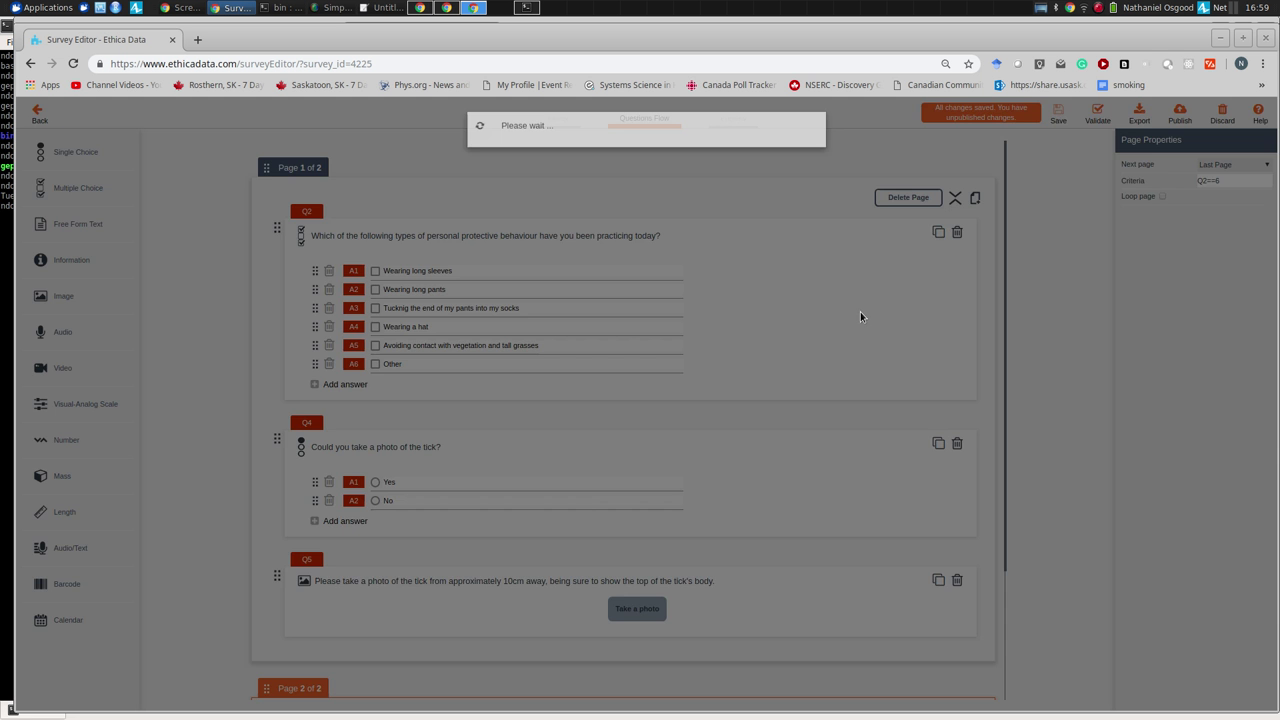
{"action": "left_click", "coordinate": [792, 164]}
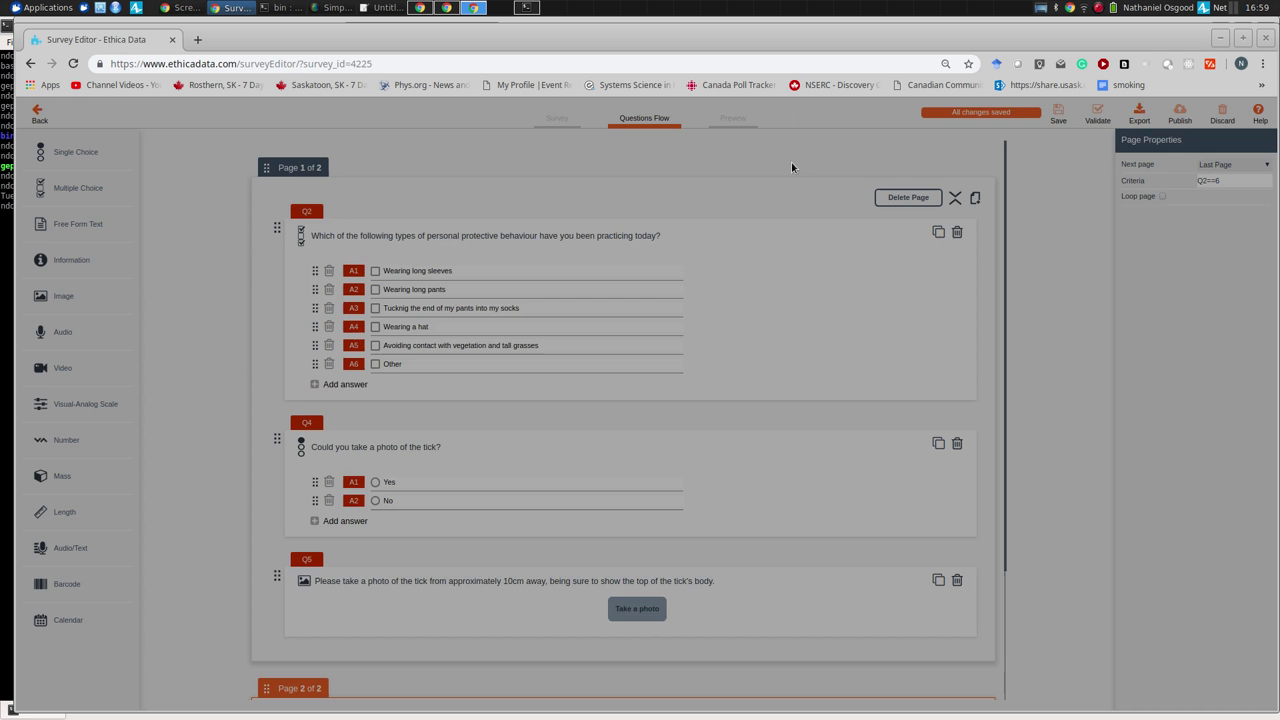
{"action": "scroll", "coordinate": [1002, 226], "scroll_direction": "down", "scroll_amount": 4}
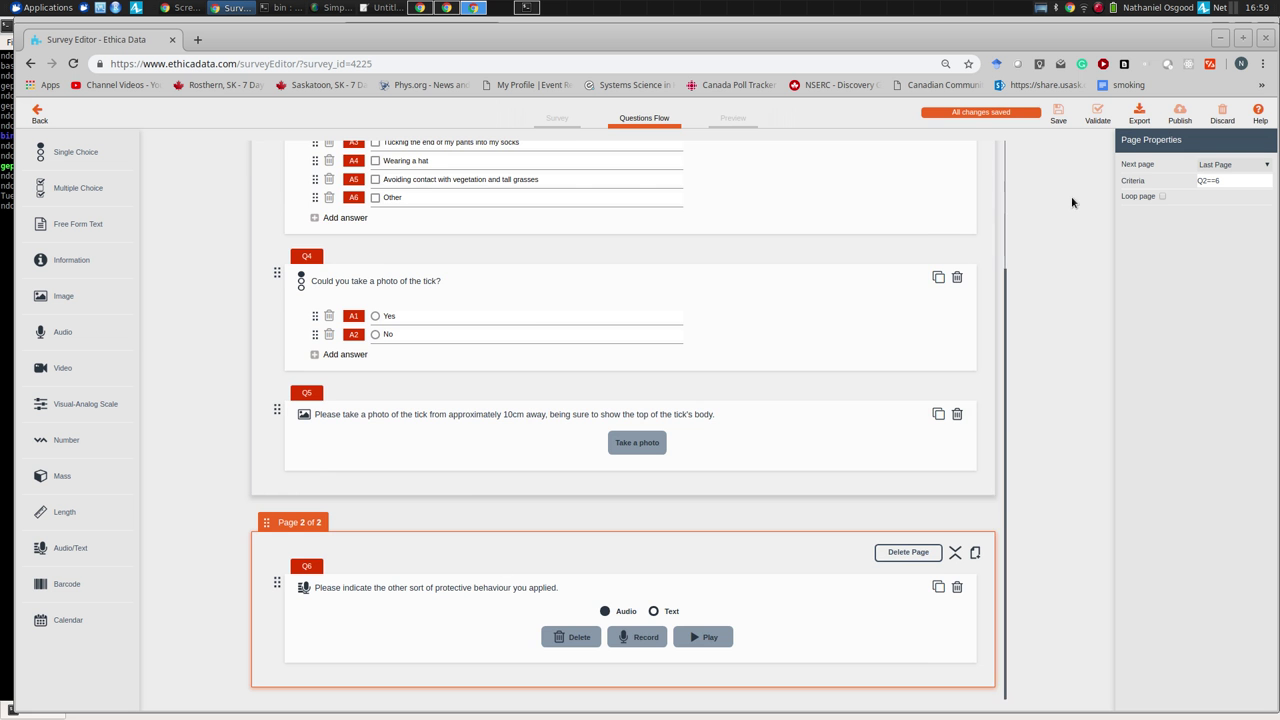
{"action": "scroll", "coordinate": [1008, 192], "scroll_direction": "up", "scroll_amount": 4}
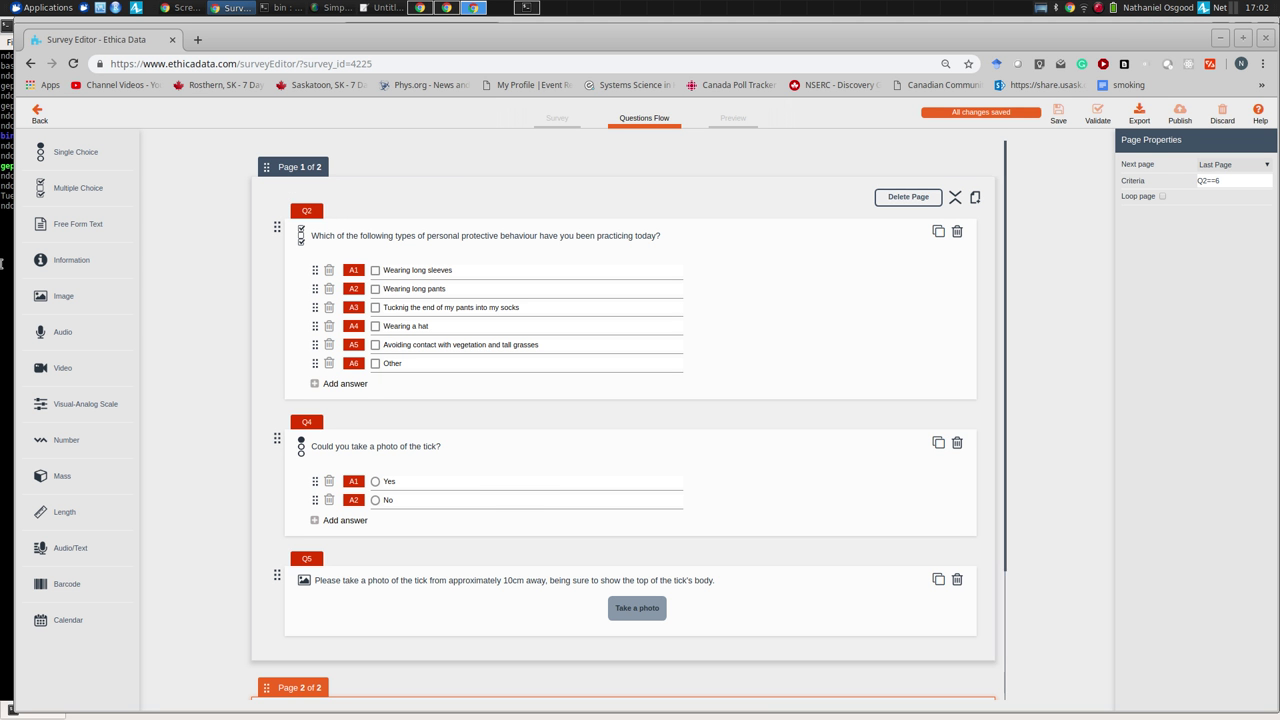
Step: Leave the survey editor and open the Geo-Location map of the SBP Tutorial 2019 sensor data
{"action": "left_click", "coordinate": [41, 118]}
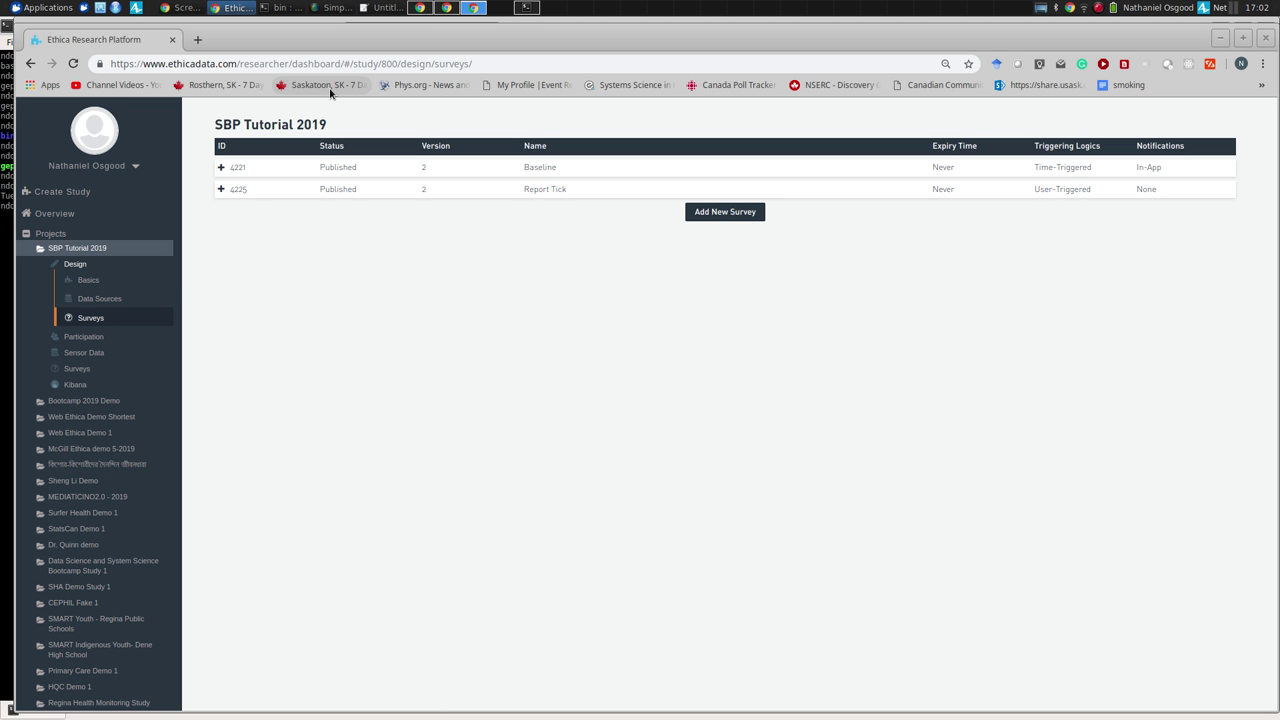
{"action": "left_click", "coordinate": [74, 354]}
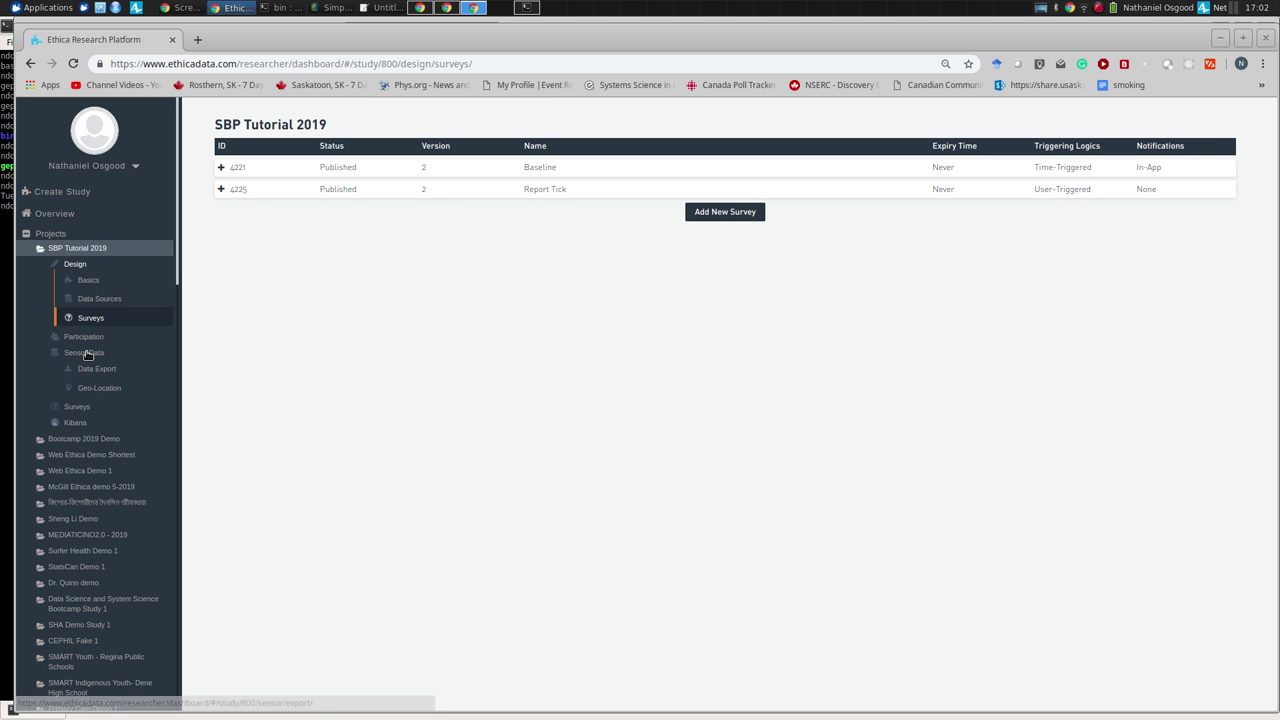
{"action": "left_click", "coordinate": [92, 388]}
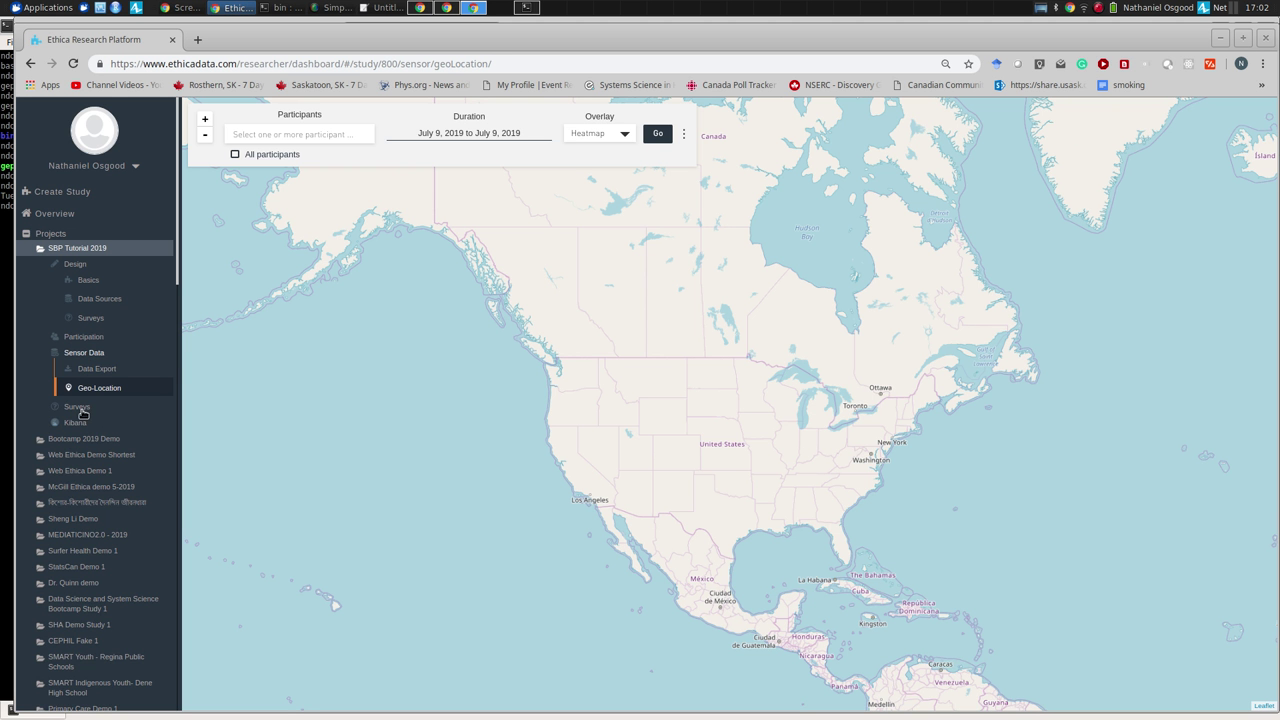
Step: Display the survey responses of all participants for all surveys and look through the submitted answers
{"action": "left_click", "coordinate": [84, 409]}
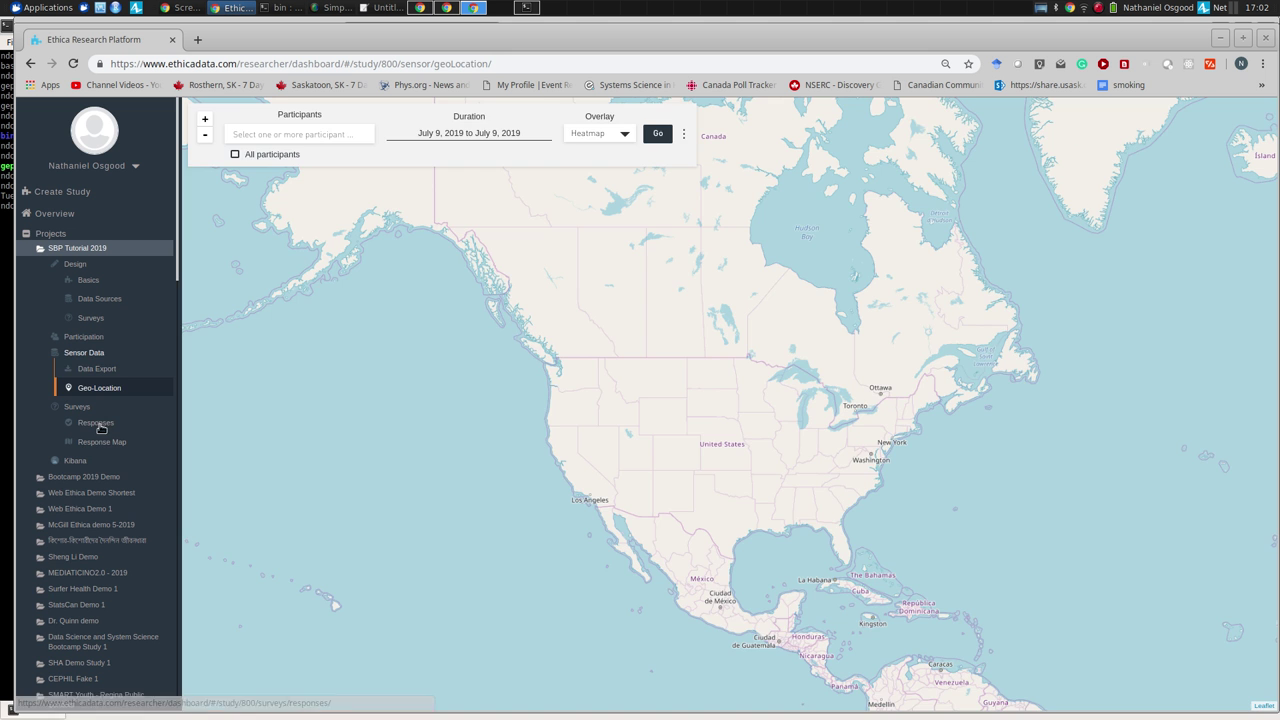
{"action": "left_click", "coordinate": [95, 423]}
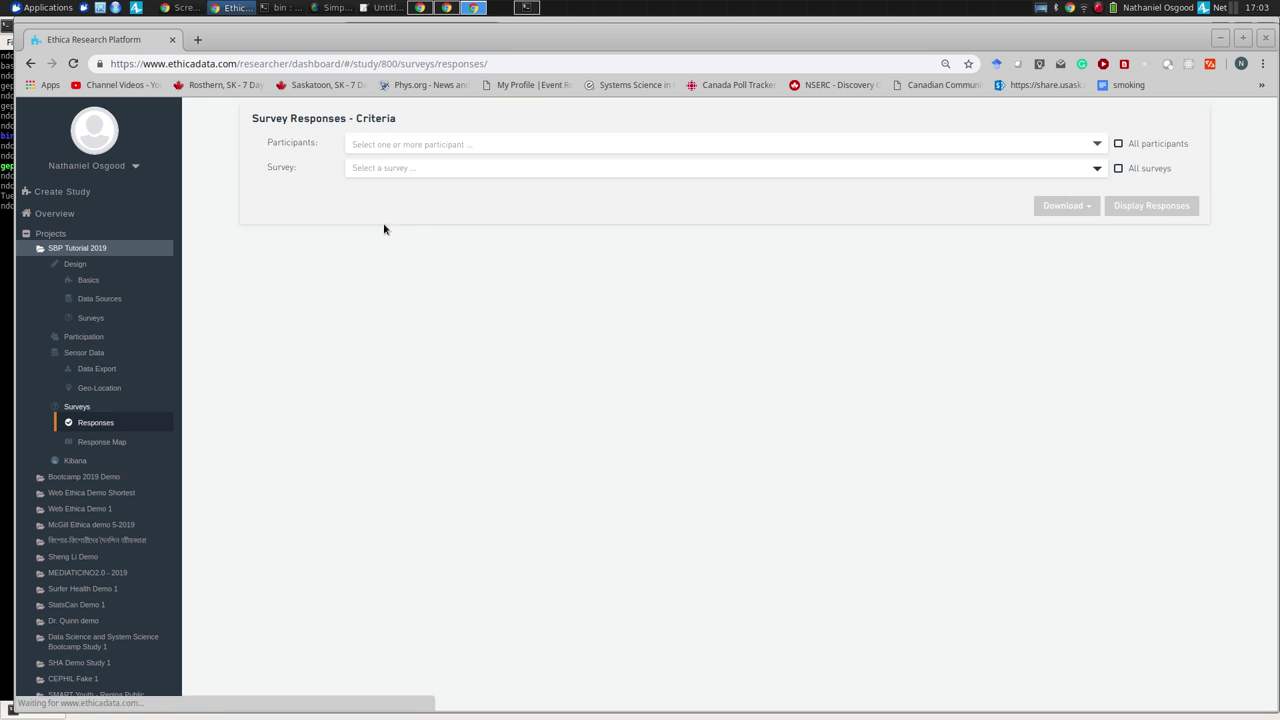
{"action": "left_click", "coordinate": [1117, 141]}
{"action": "left_click", "coordinate": [1124, 167]}
{"action": "left_click", "coordinate": [1150, 205]}
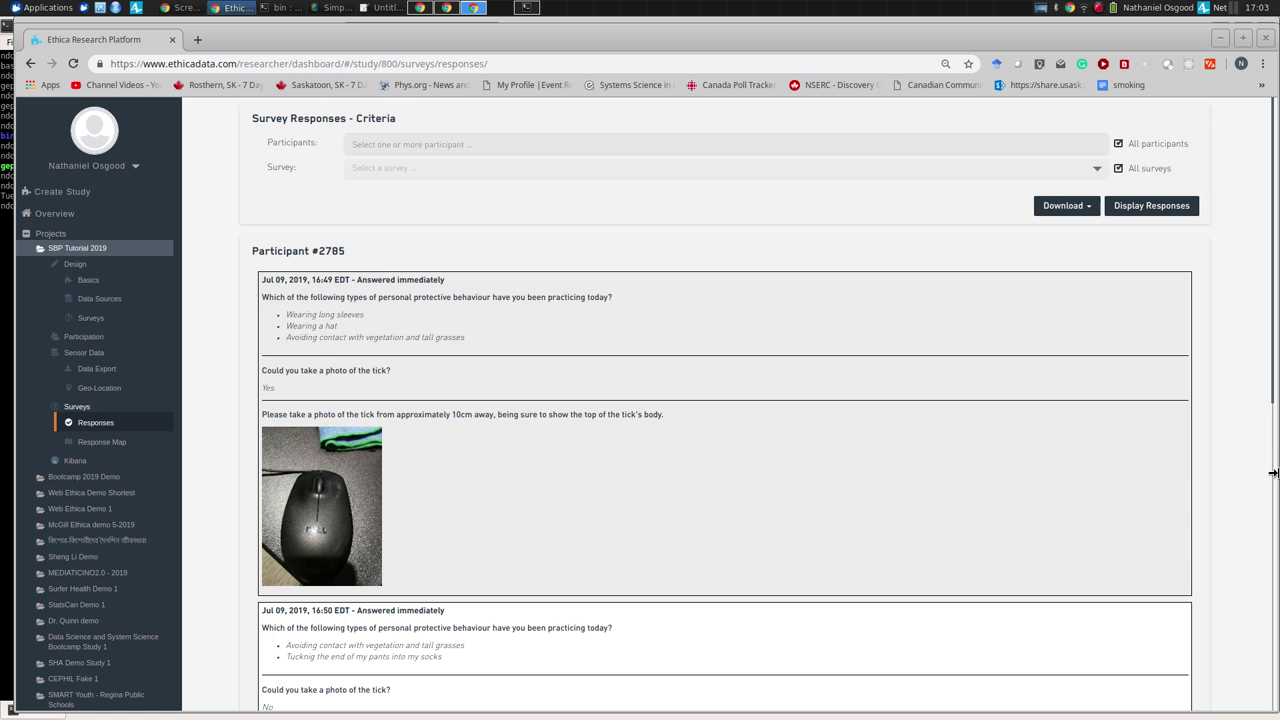
{"action": "scroll", "coordinate": [1000, 450], "scroll_direction": "down", "scroll_amount": 10}
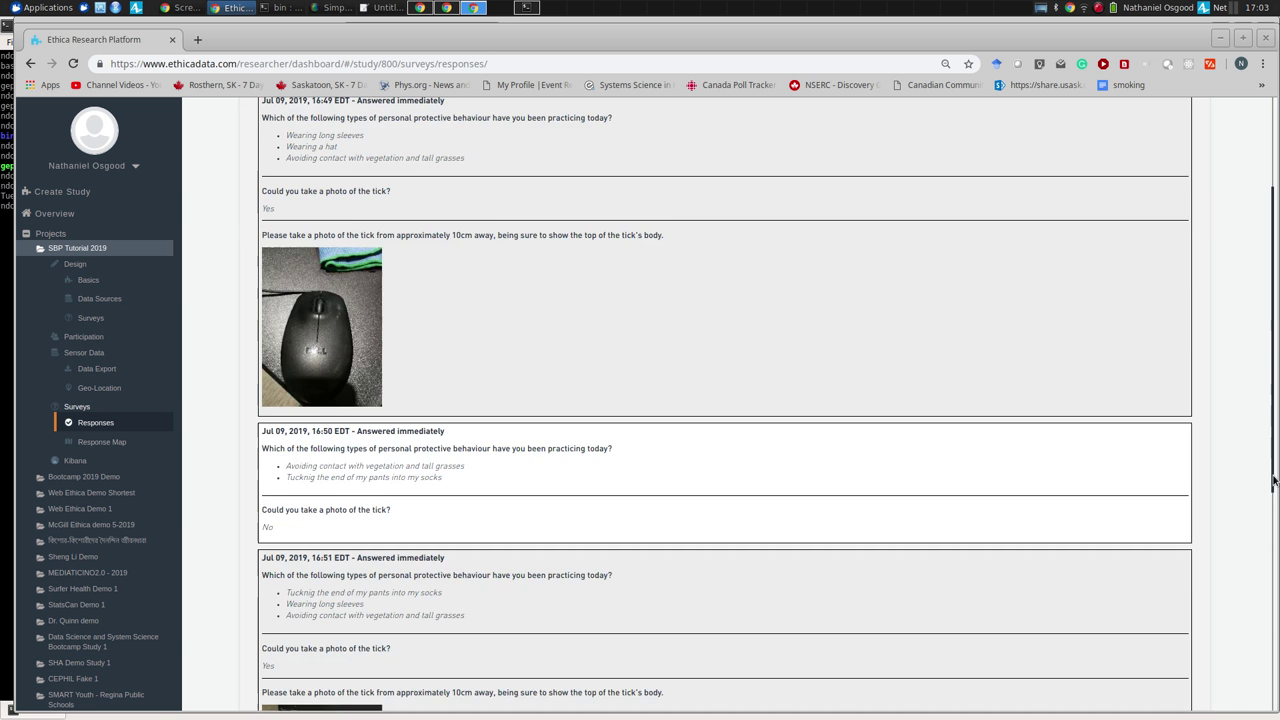
Step: Show the Report Tick responses of all participants on the Response Map and dismiss the notice
{"action": "left_click", "coordinate": [92, 442]}
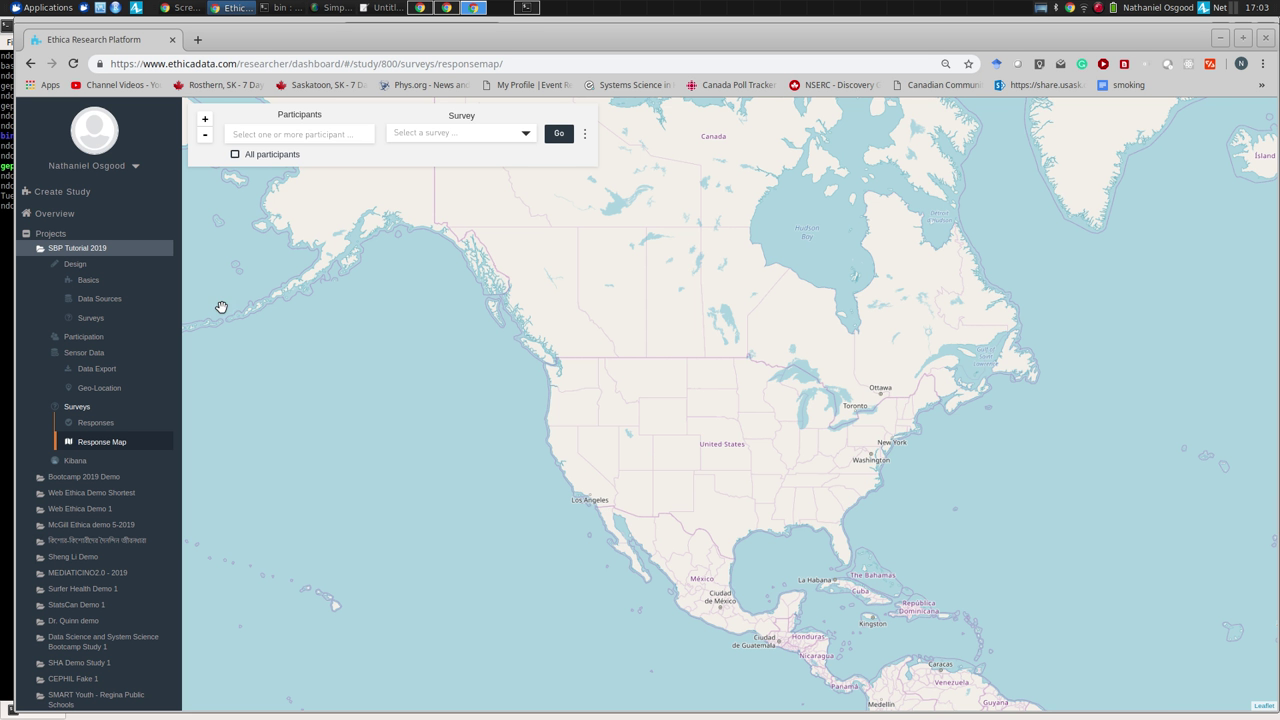
{"action": "left_click", "coordinate": [290, 155]}
{"action": "left_click", "coordinate": [559, 133]}
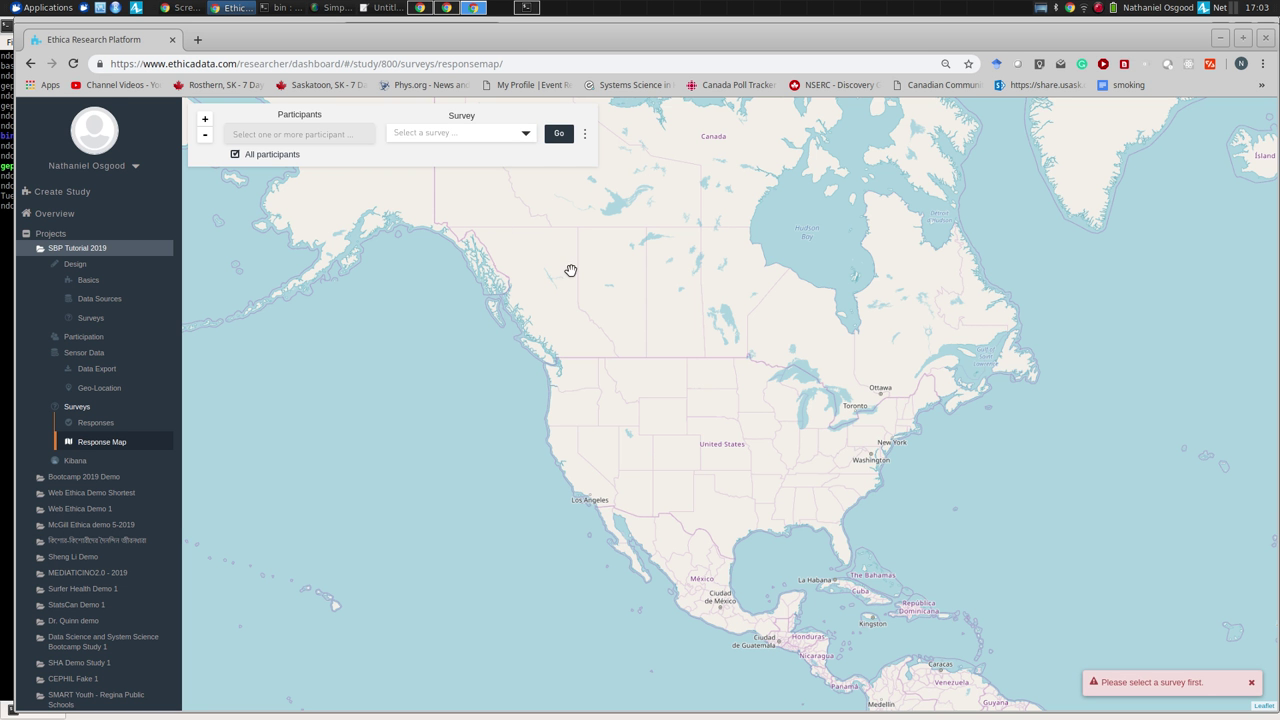
{"action": "left_click", "coordinate": [465, 130]}
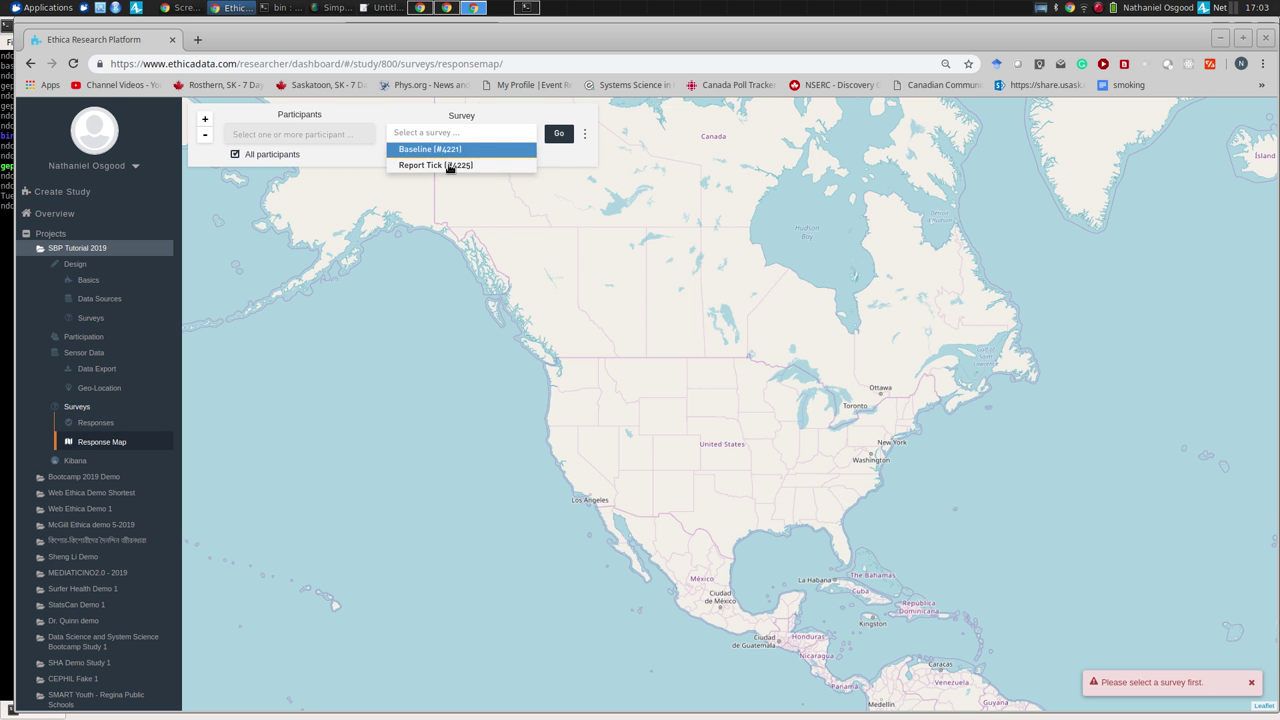
{"action": "left_click", "coordinate": [451, 165]}
{"action": "left_click", "coordinate": [558, 134]}
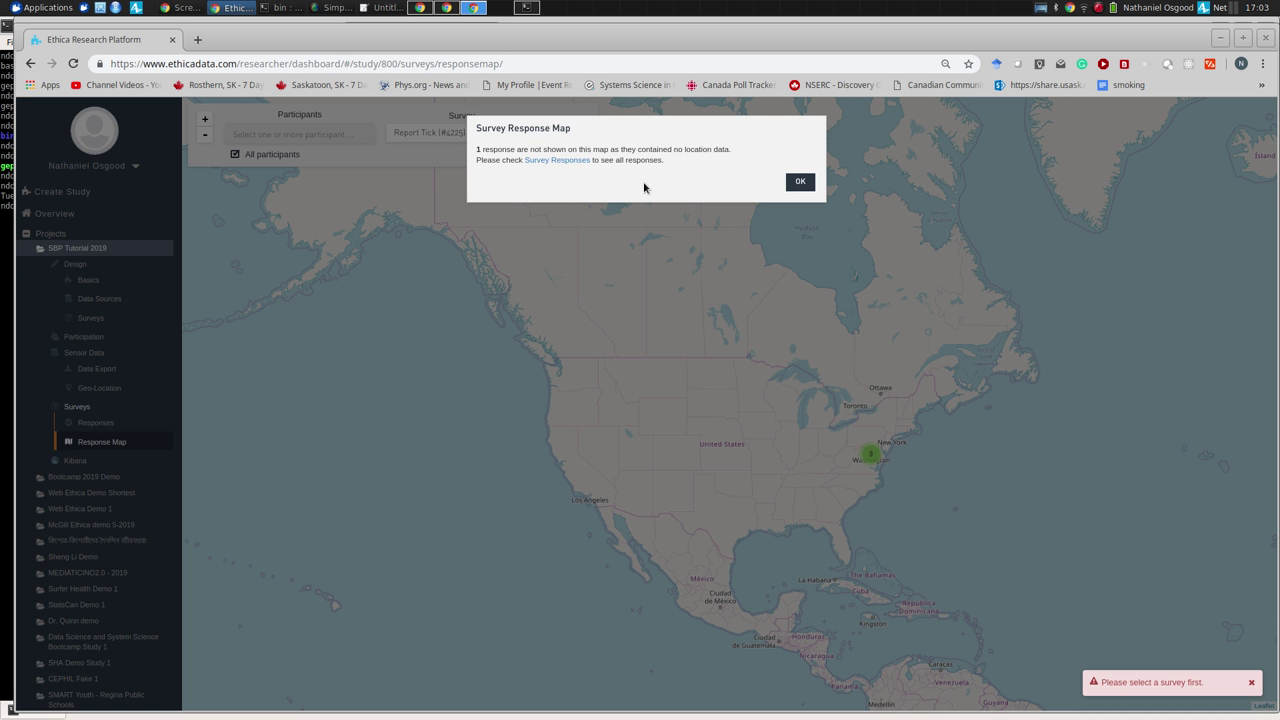
{"action": "left_click", "coordinate": [804, 186]}
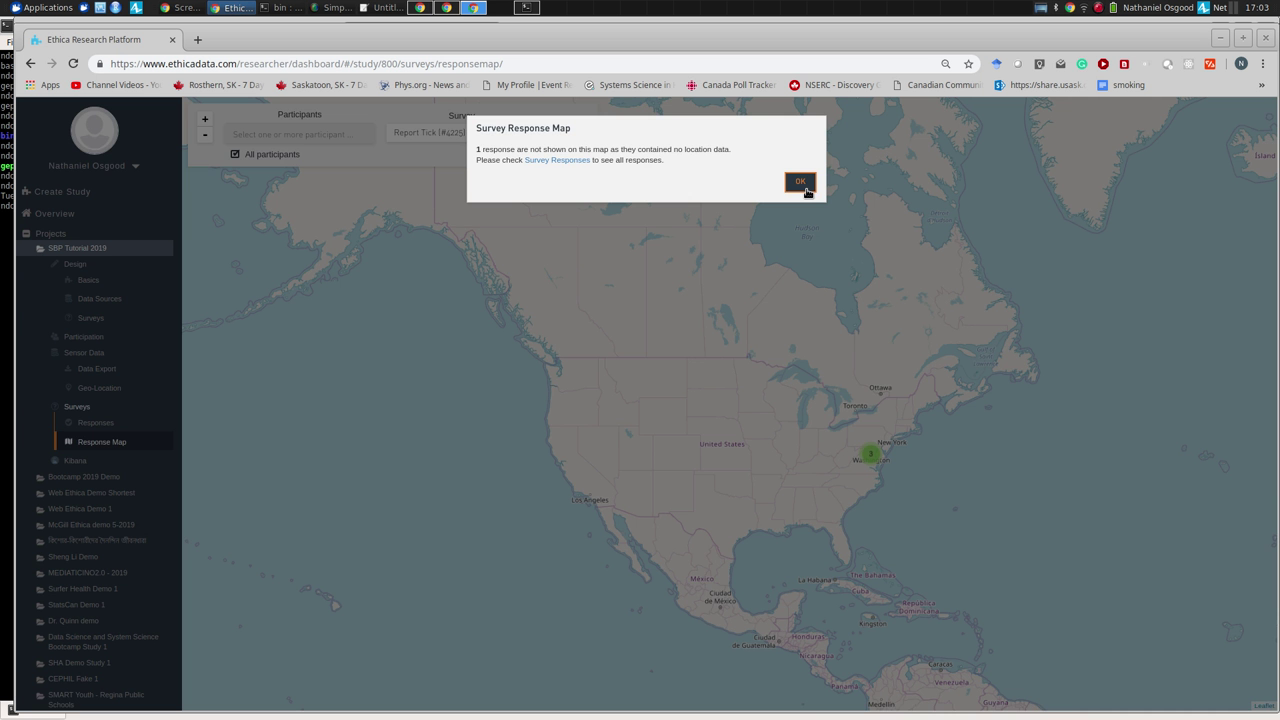
{"action": "left_click", "coordinate": [806, 191]}
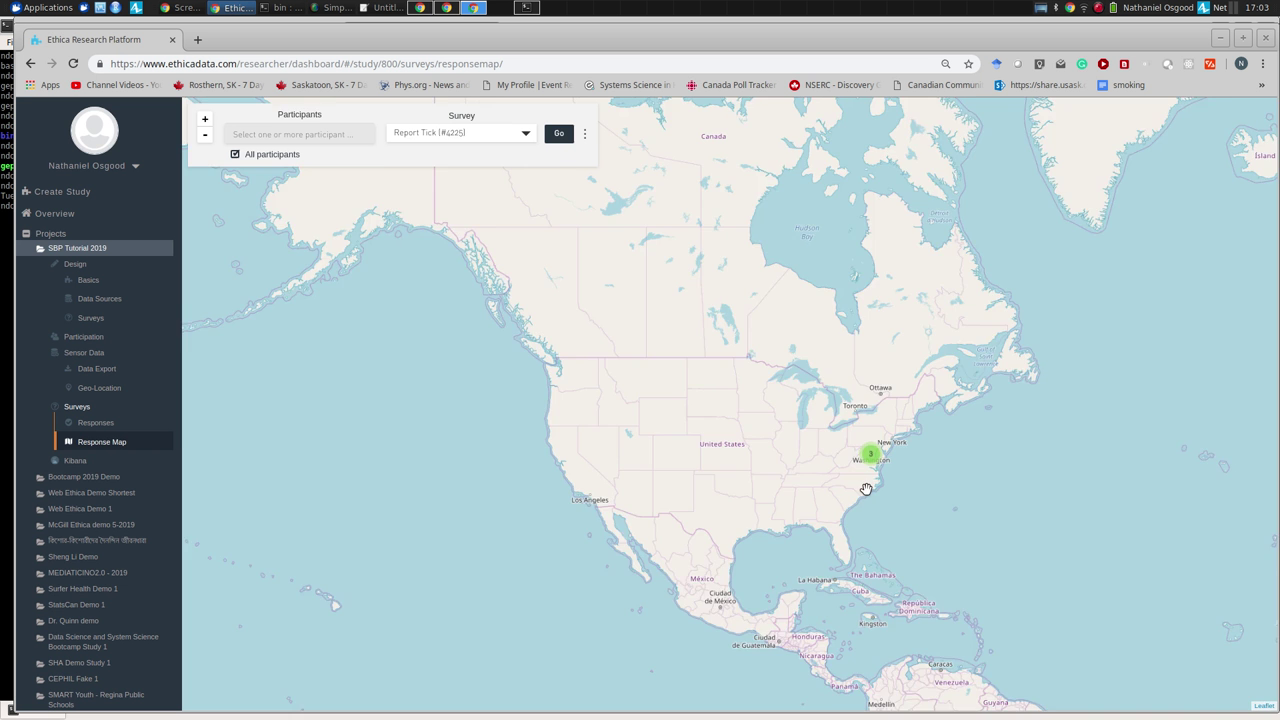
{"action": "left_click_drag", "start_coordinate": [866, 491], "coordinate": [712, 322]}
{"action": "scroll", "coordinate": [696, 317], "scroll_direction": "up", "scroll_amount": 1}
{"action": "scroll", "coordinate": [696, 317], "scroll_direction": "up", "scroll_amount": 1}
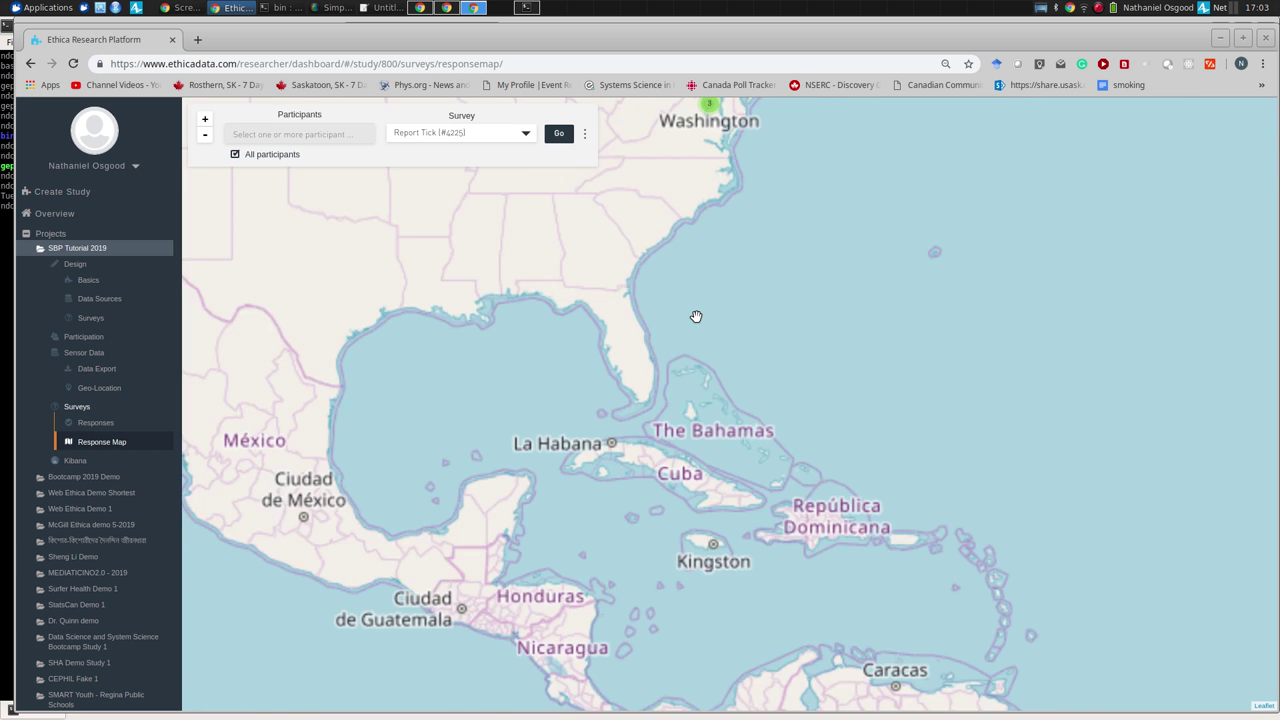
{"action": "left_click_drag", "start_coordinate": [738, 84], "coordinate": [772, 116]}
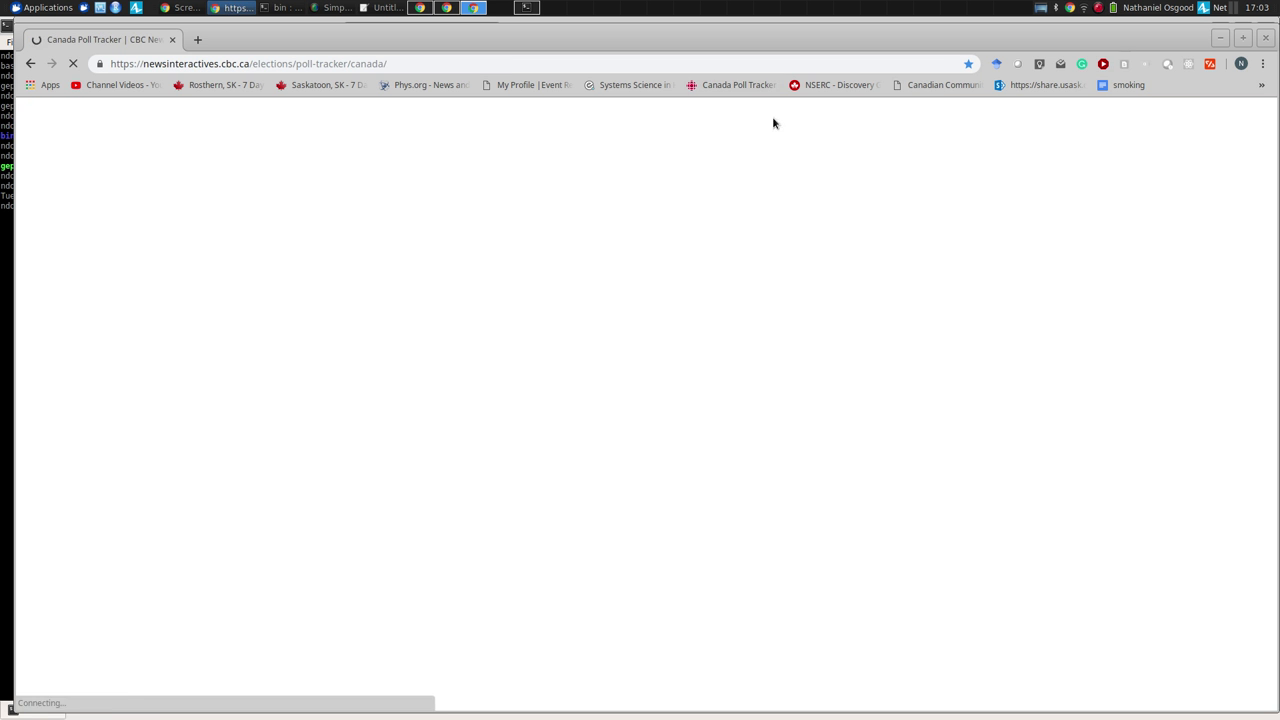
{"action": "left_click", "coordinate": [30, 64]}
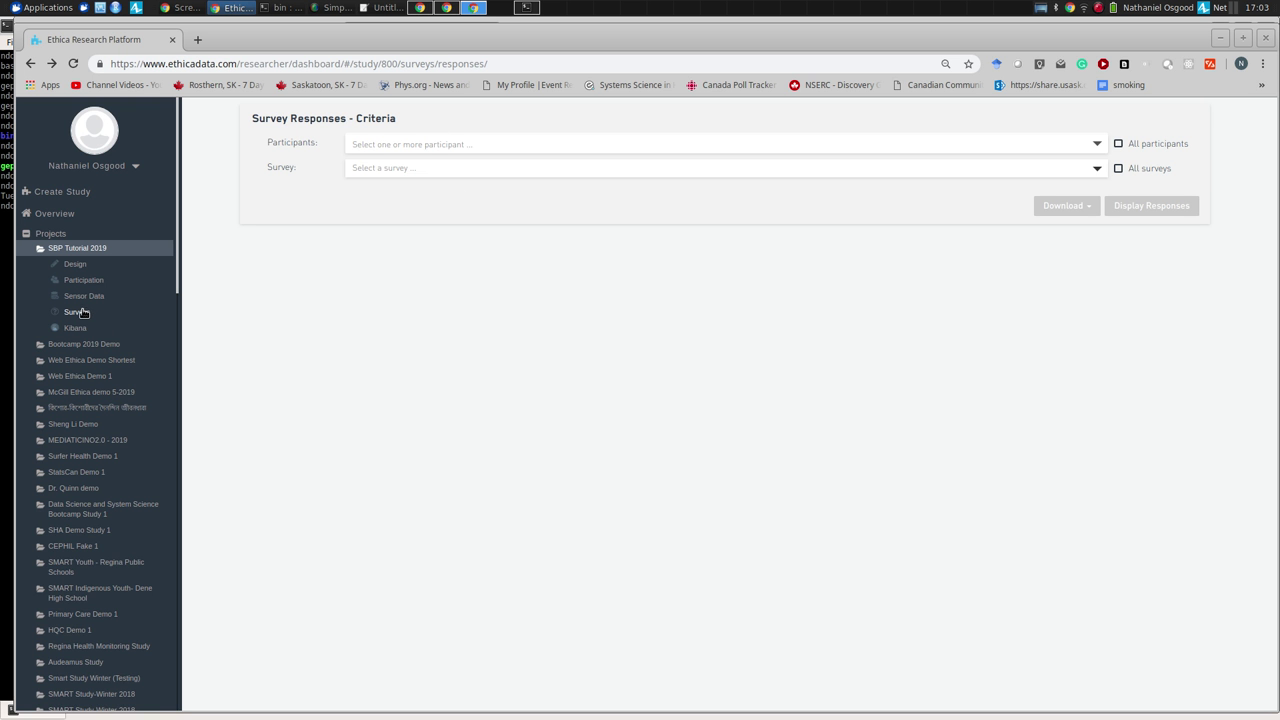
Step: Reopen the Response Map and plot the individually selected participant's Report Tick responses, dismissing the notice
{"action": "left_click", "coordinate": [82, 296]}
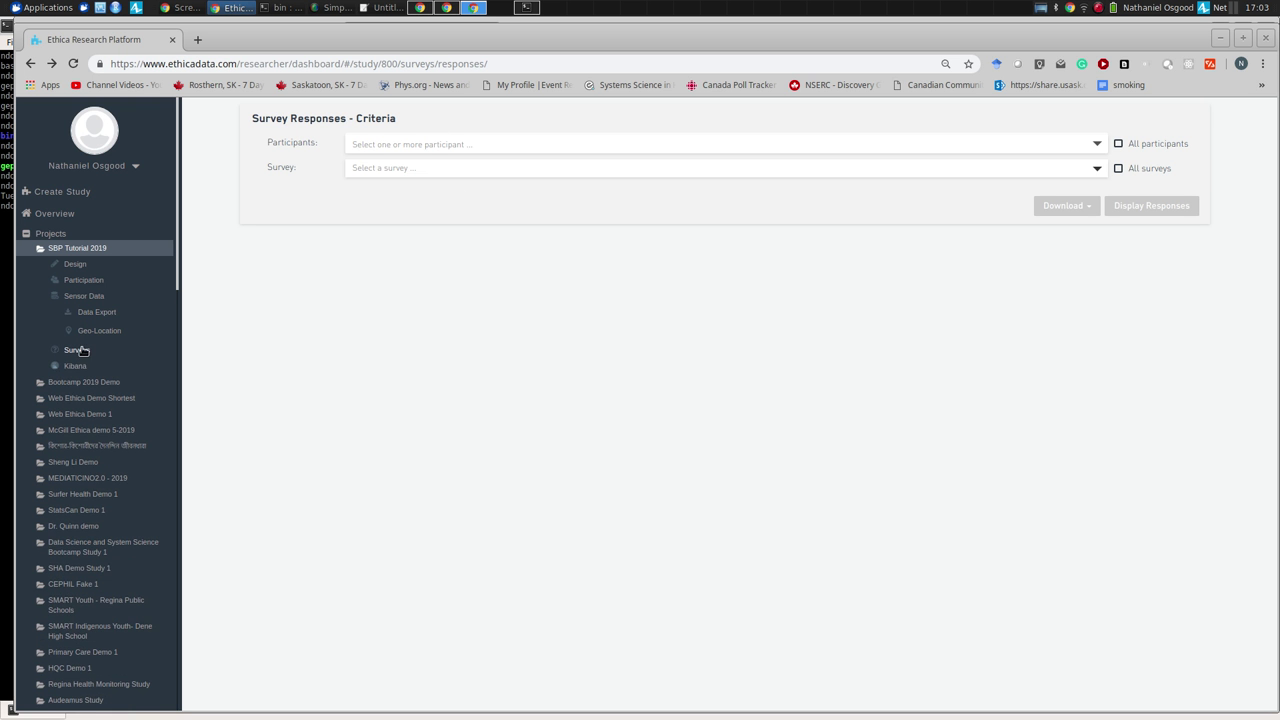
{"action": "left_click", "coordinate": [77, 350]}
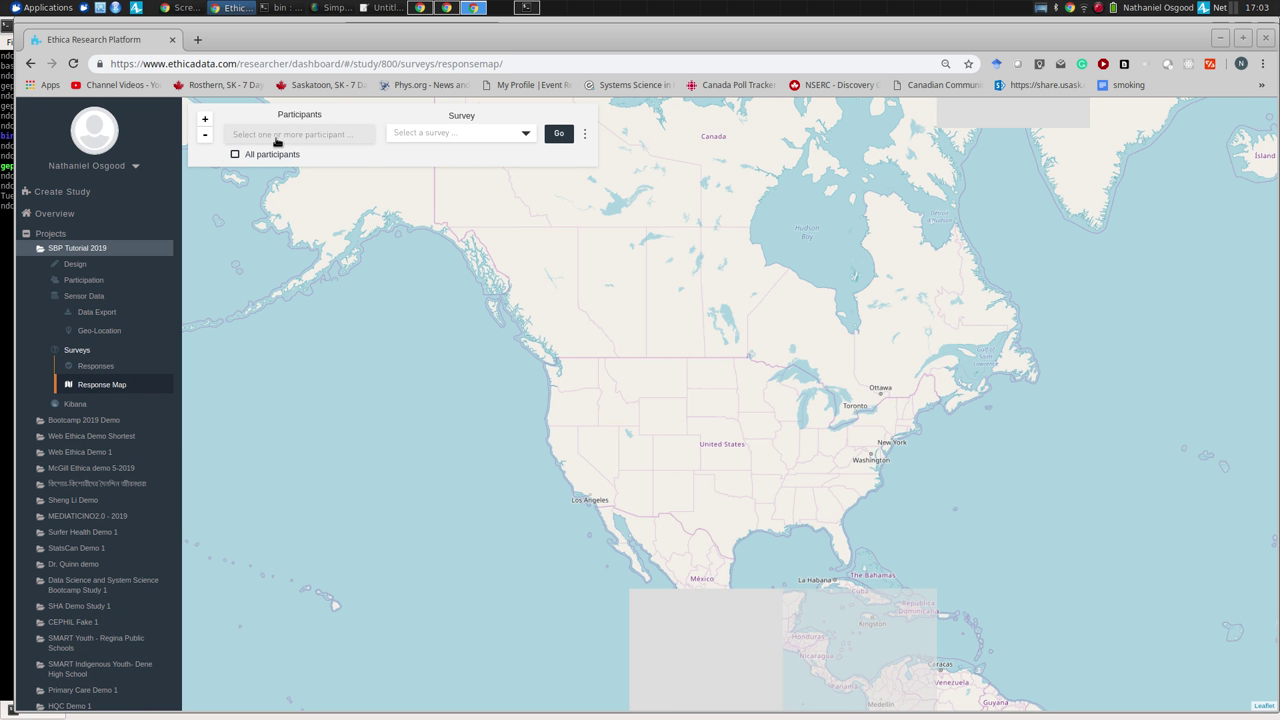
{"action": "left_click", "coordinate": [277, 135]}
{"action": "left_click", "coordinate": [262, 150]}
{"action": "left_click", "coordinate": [430, 134]}
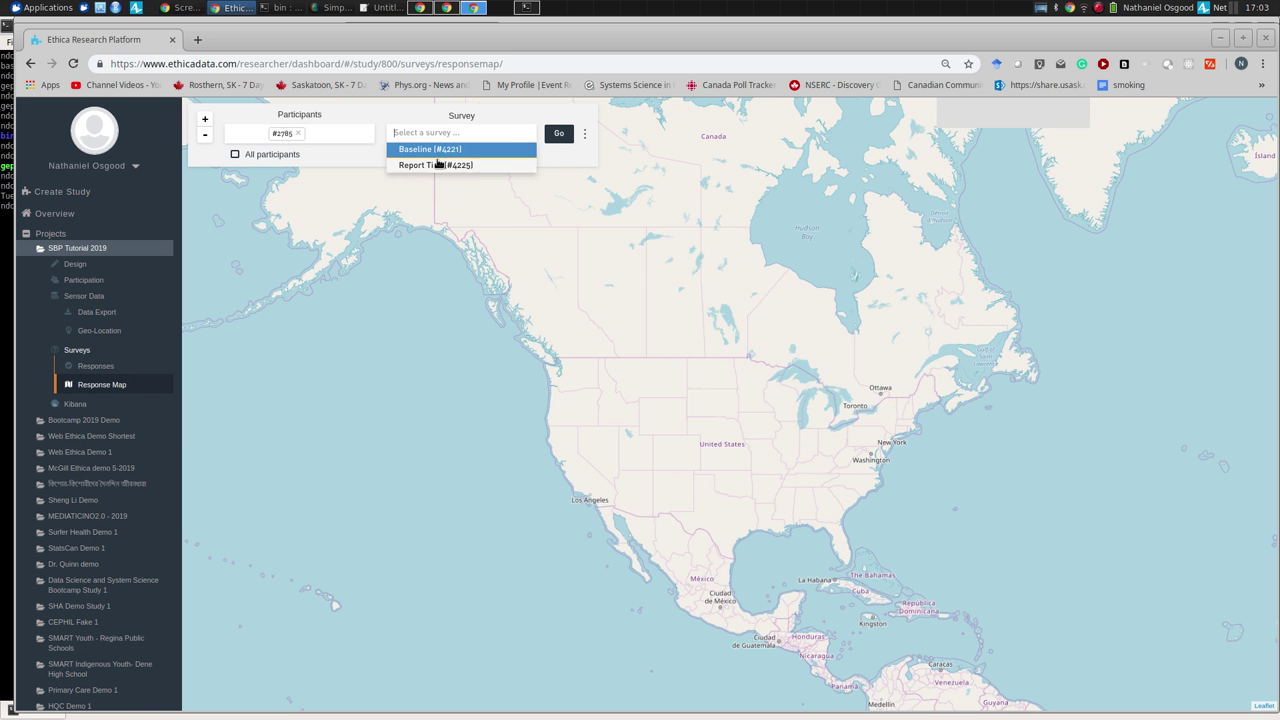
{"action": "left_click", "coordinate": [437, 163]}
{"action": "left_click", "coordinate": [559, 133]}
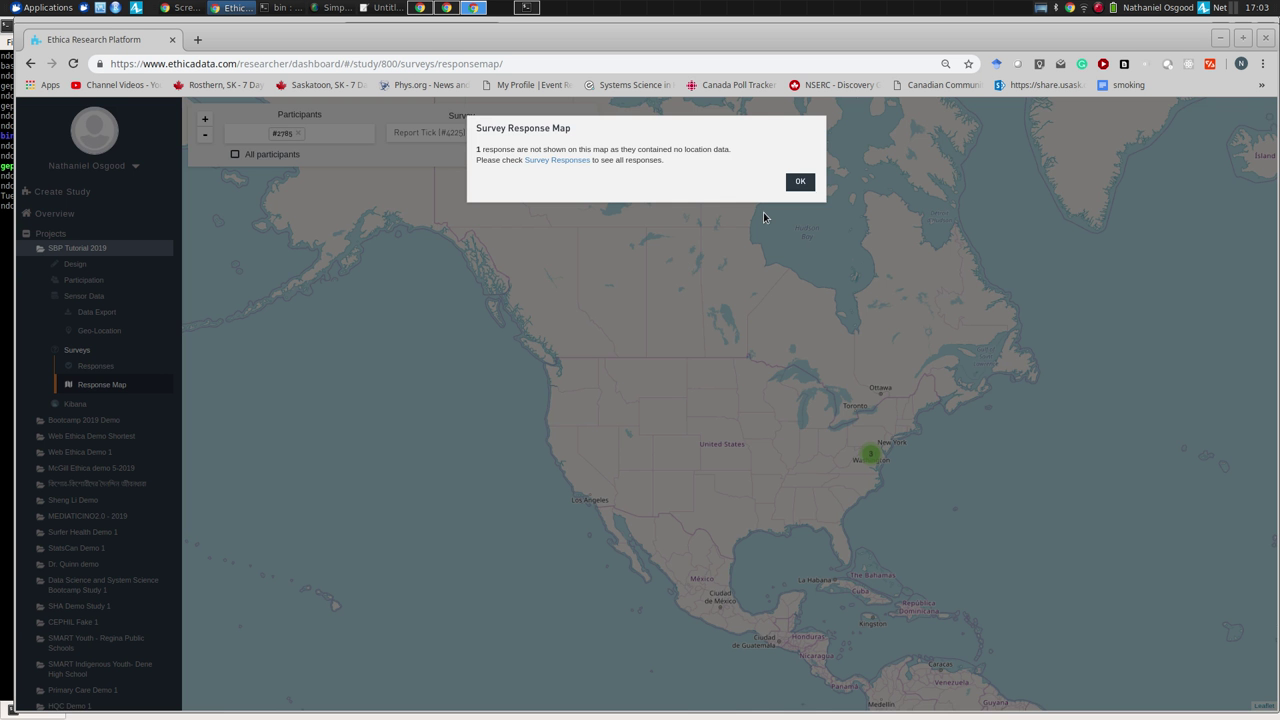
{"action": "left_click", "coordinate": [800, 181]}
Step: Zoom the Response Map in to street level on the response cluster in Foggy Bottom, Washington
{"action": "left_click_drag", "start_coordinate": [820, 371], "coordinate": [665, 249]}
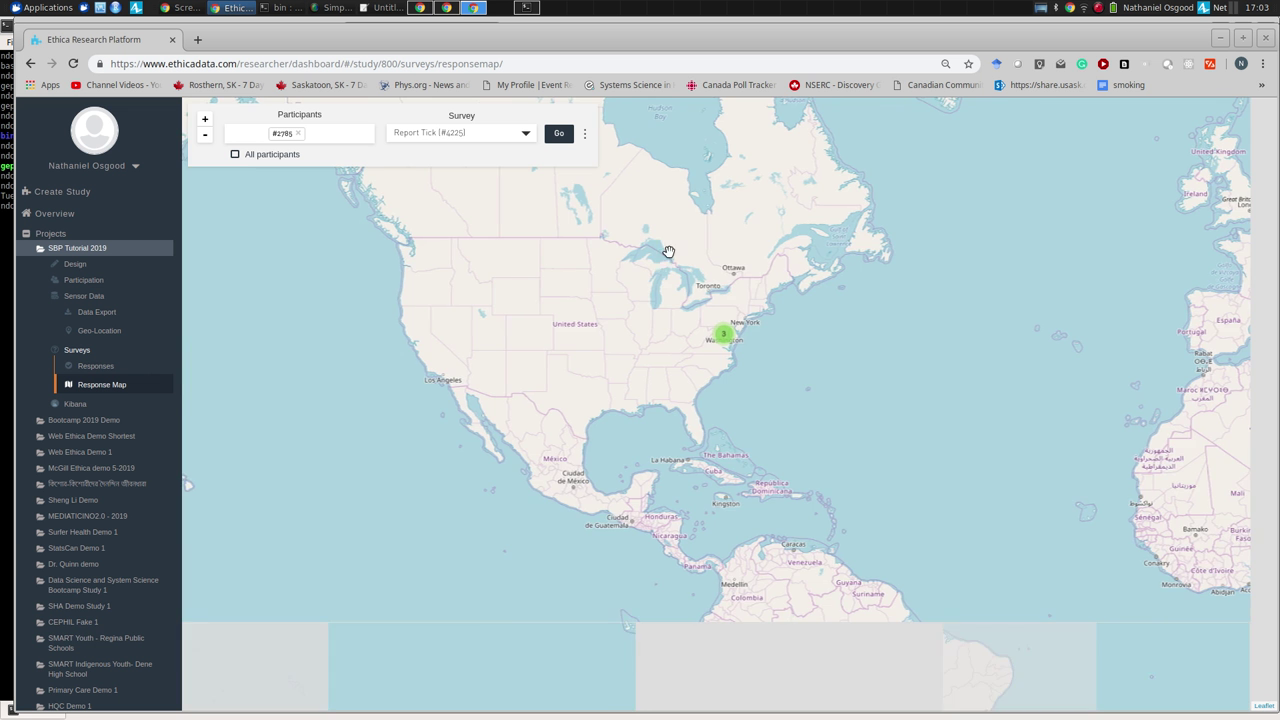
{"action": "scroll", "coordinate": [667, 250], "scroll_direction": "up", "scroll_amount": 5}
{"action": "scroll", "coordinate": [669, 251], "scroll_direction": "down", "scroll_amount": 3}
{"action": "mouse_move", "coordinate": [669, 251]}
{"action": "left_mouse_down"}
{"action": "mouse_move", "coordinate": [586, 457]}
{"action": "mouse_move", "coordinate": [834, 377]}
{"action": "left_mouse_up"}
{"action": "scroll", "coordinate": [837, 377], "scroll_direction": "up", "scroll_amount": 4}
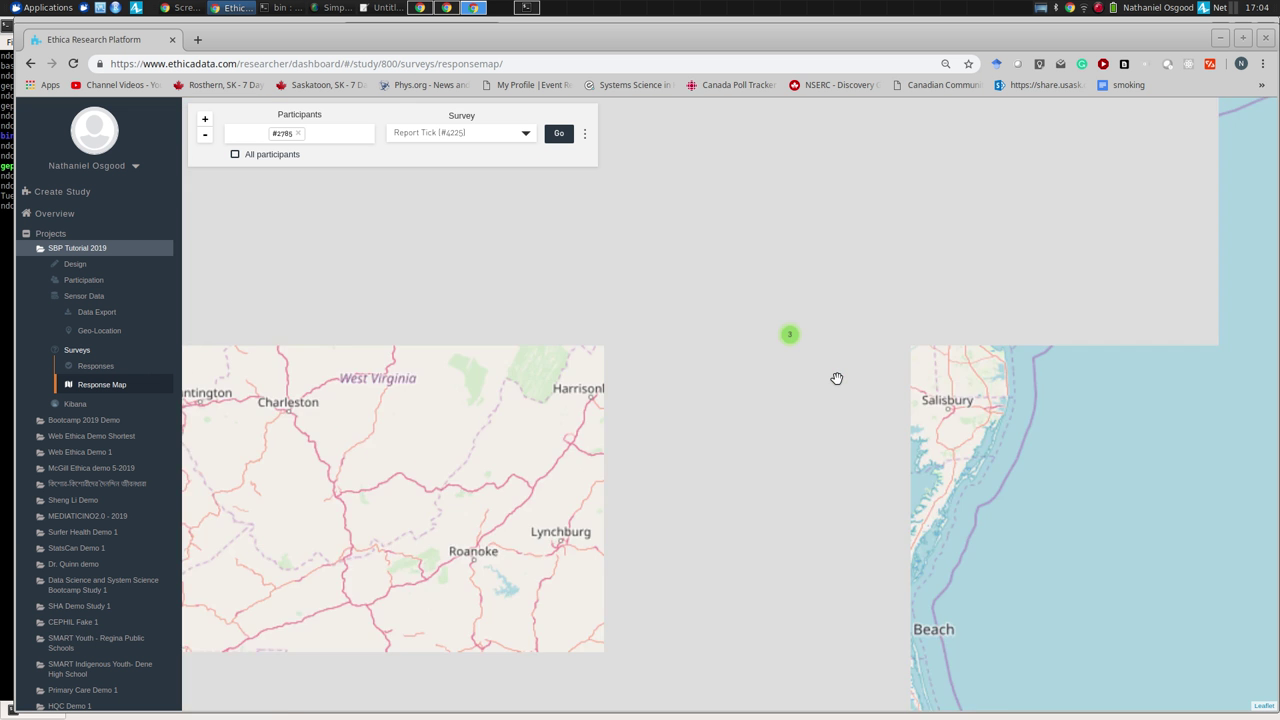
{"action": "left_click_drag", "start_coordinate": [910, 221], "coordinate": [657, 591]}
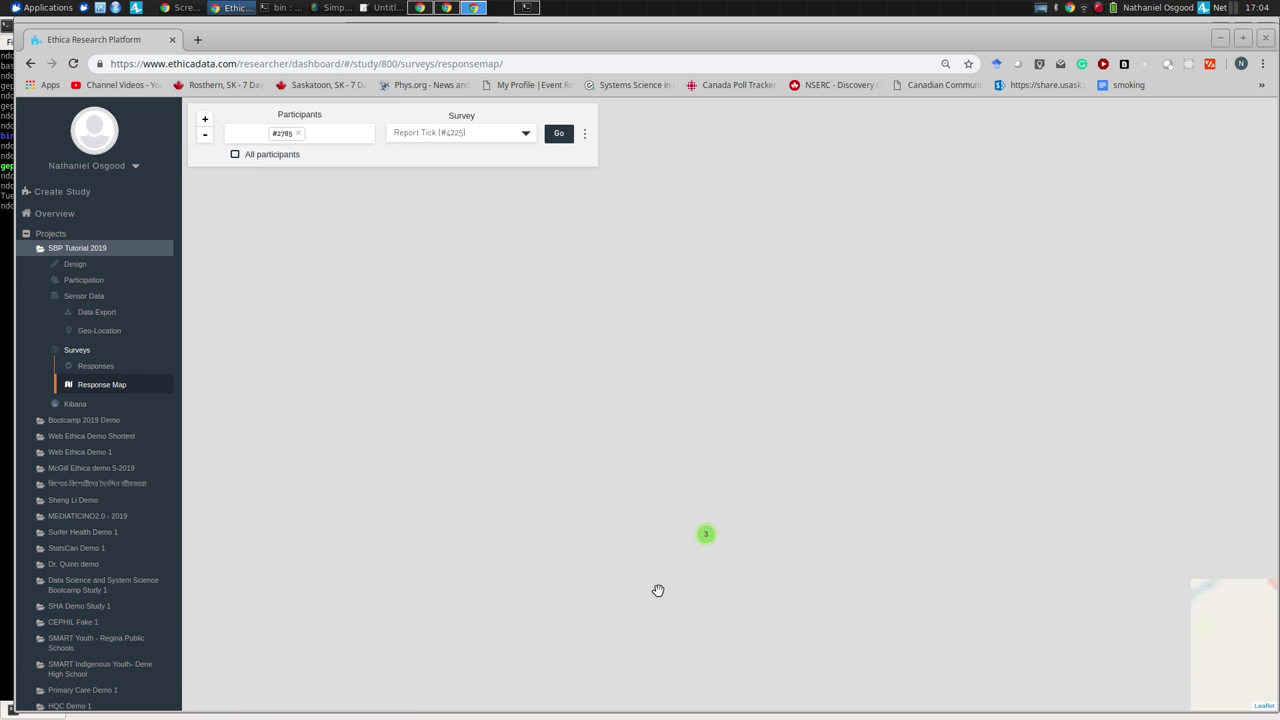
{"action": "left_click_drag", "start_coordinate": [746, 446], "coordinate": [774, 403]}
{"action": "scroll", "coordinate": [774, 402], "scroll_direction": "up", "scroll_amount": 1}
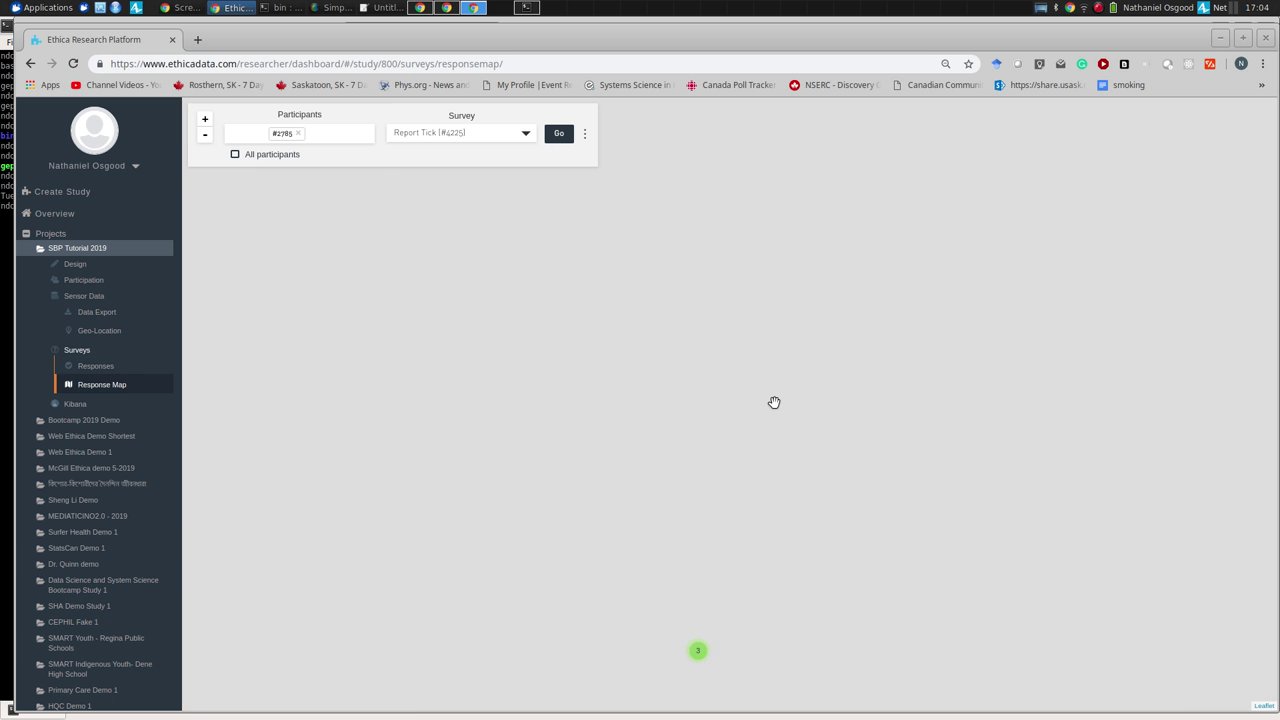
{"action": "left_click_drag", "start_coordinate": [795, 546], "coordinate": [794, 363]}
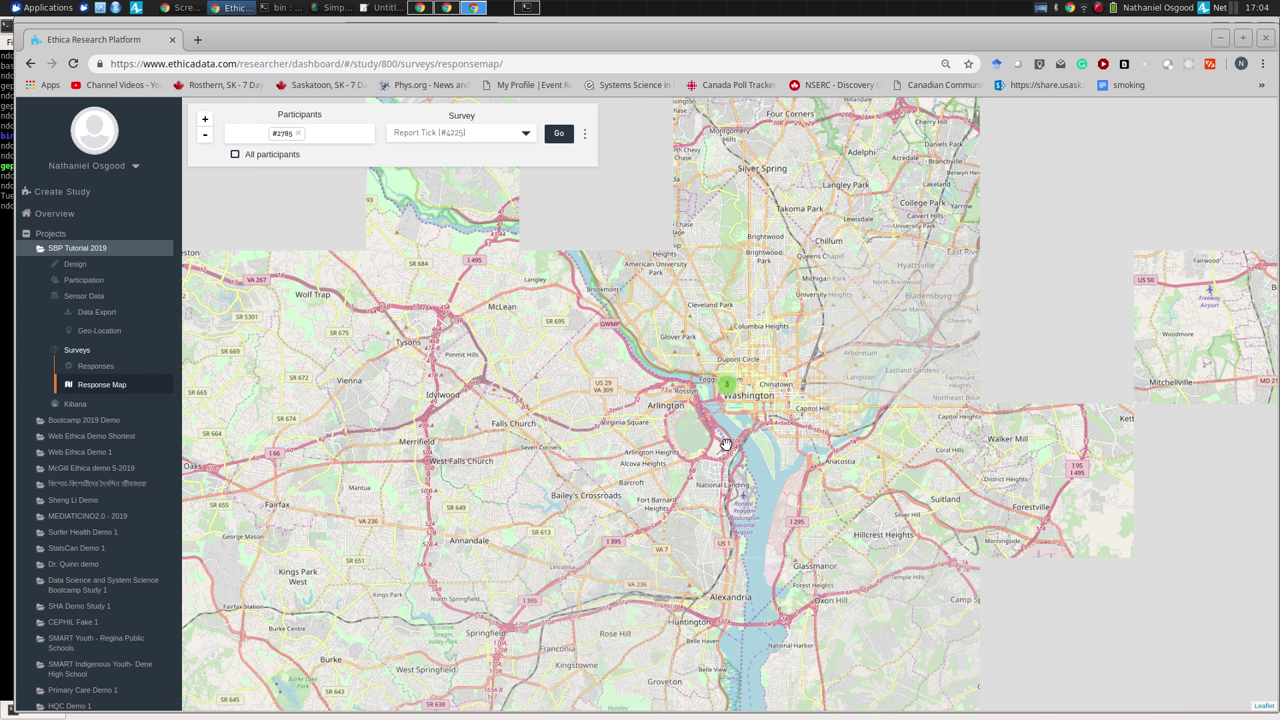
{"action": "scroll", "coordinate": [726, 444], "scroll_direction": "up", "scroll_amount": 3}
{"action": "scroll", "coordinate": [722, 443], "scroll_direction": "up", "scroll_amount": 1}
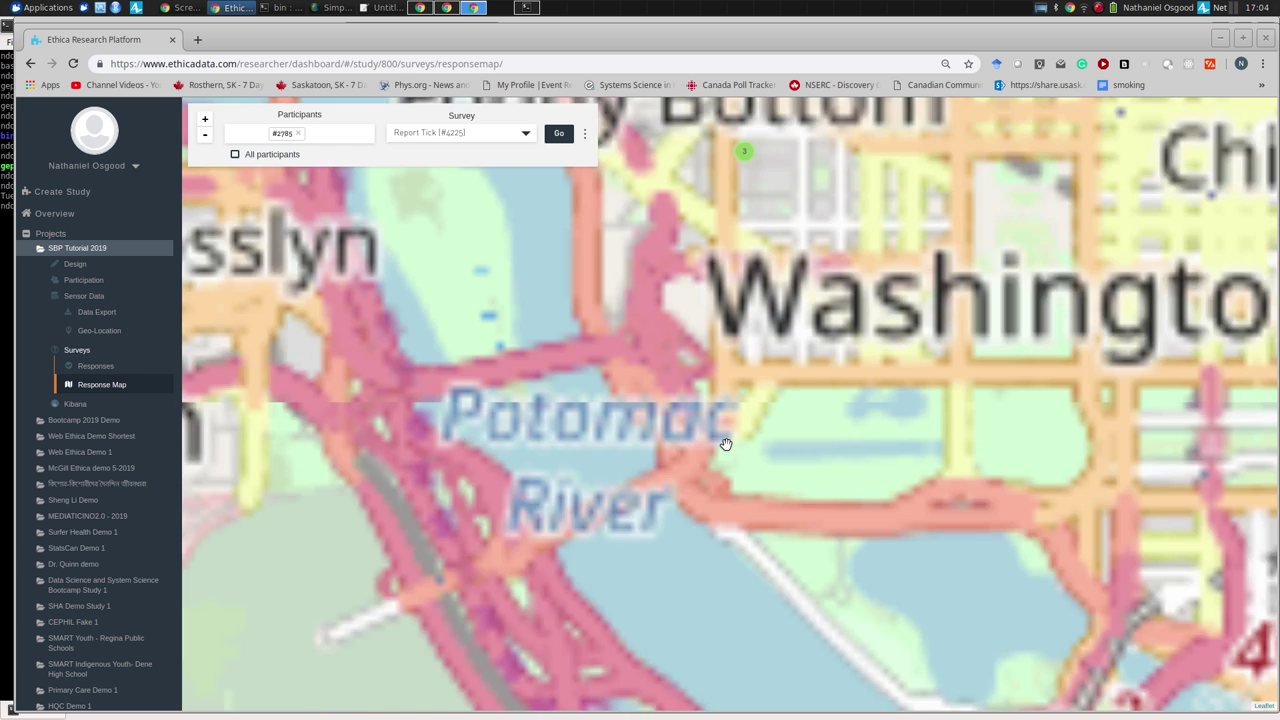
{"action": "left_click_drag", "start_coordinate": [686, 291], "coordinate": [670, 606]}
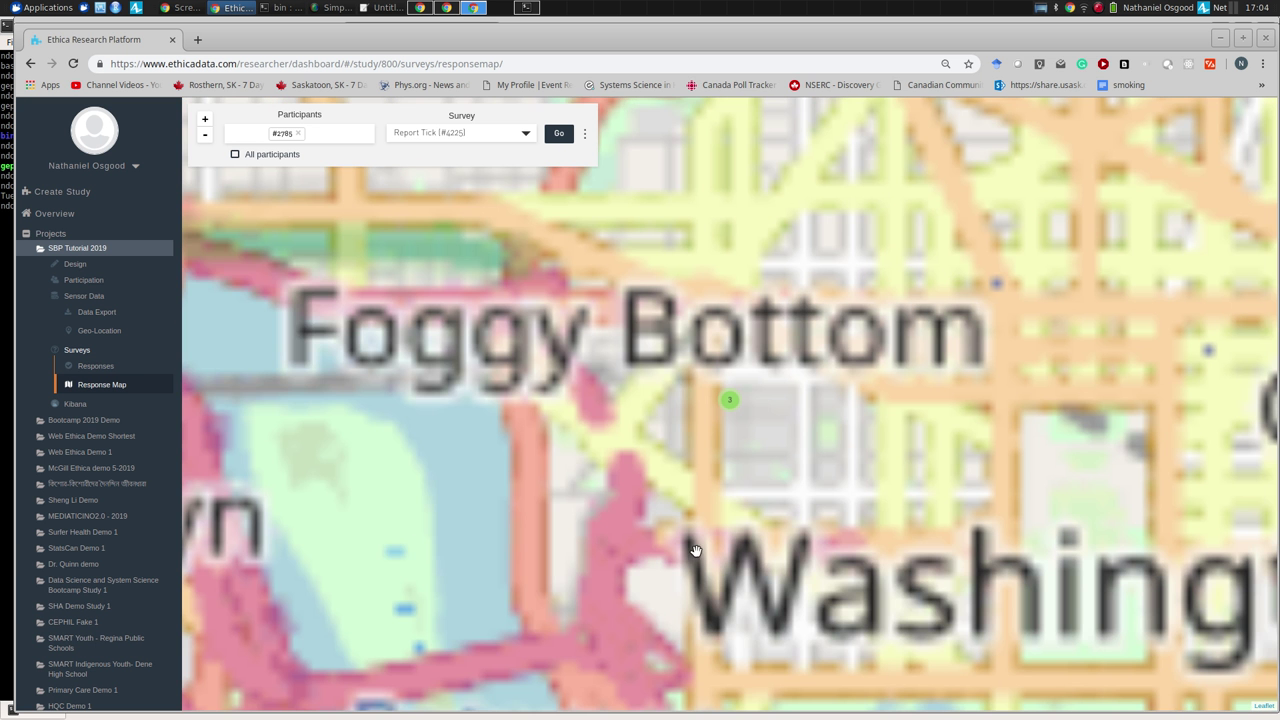
{"action": "scroll", "coordinate": [705, 477], "scroll_direction": "up", "scroll_amount": 2}
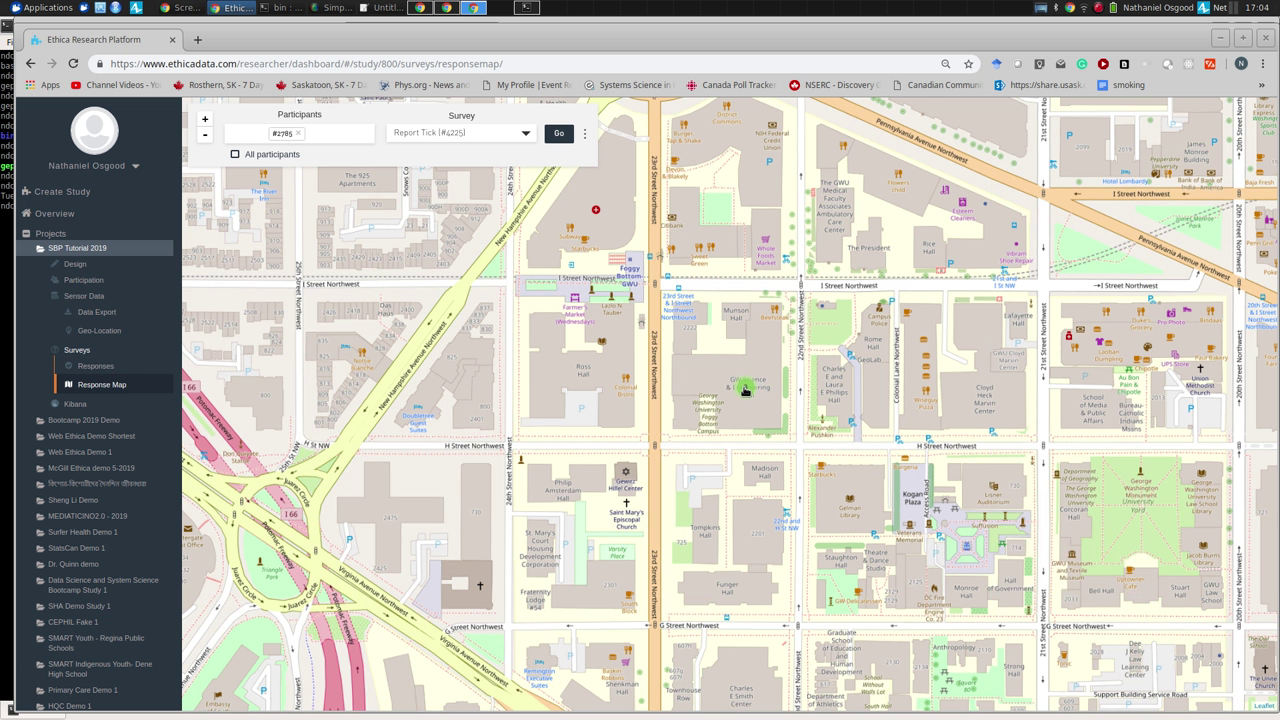
Step: Expand the response cluster into single markers and read the 16:49 response with its photo
{"action": "left_click", "coordinate": [746, 388]}
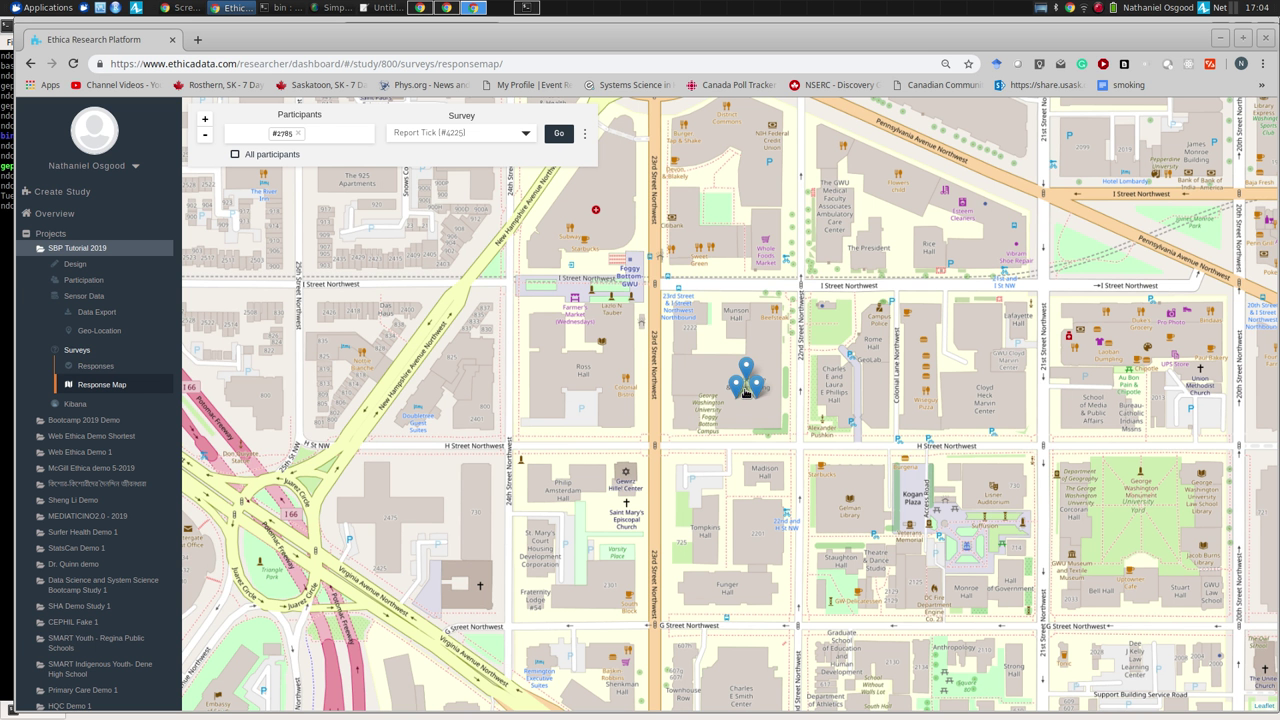
{"action": "left_click", "coordinate": [755, 386]}
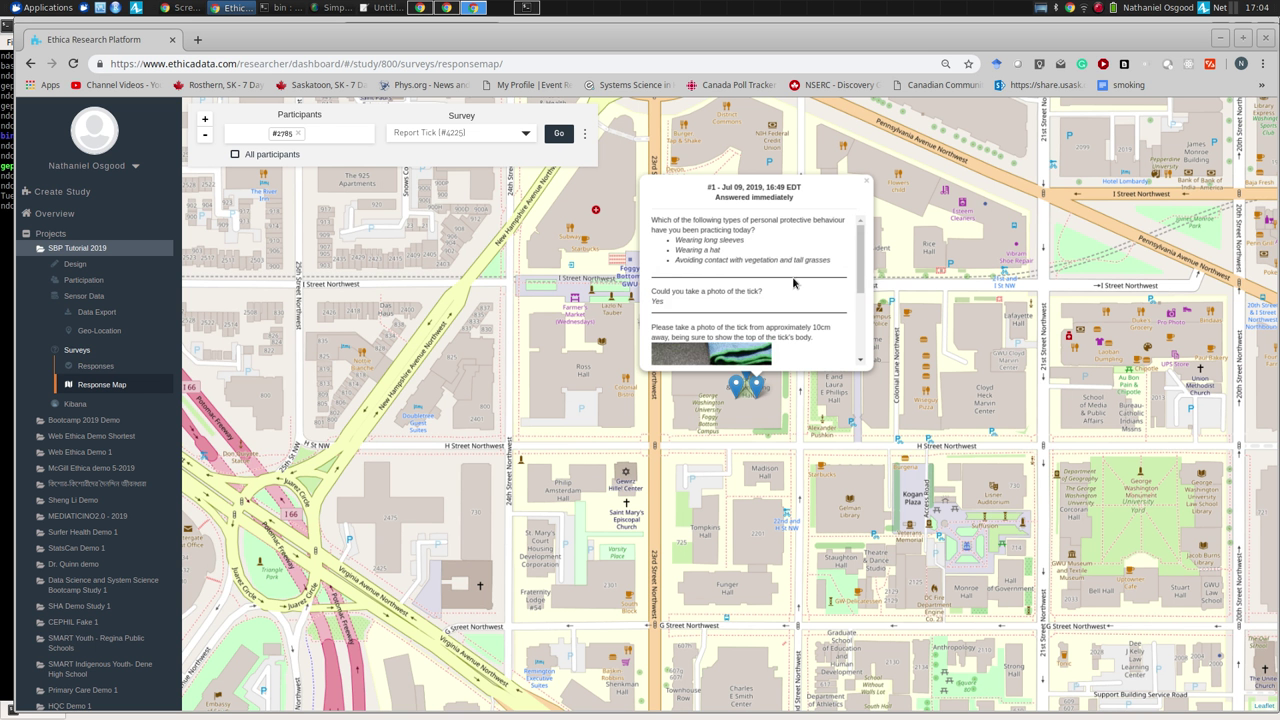
{"action": "scroll", "coordinate": [860, 280], "scroll_direction": "down", "scroll_amount": 3}
{"action": "scroll", "coordinate": [850, 282], "scroll_direction": "up", "scroll_amount": 2}
{"action": "scroll", "coordinate": [848, 280], "scroll_direction": "down", "scroll_amount": 3}
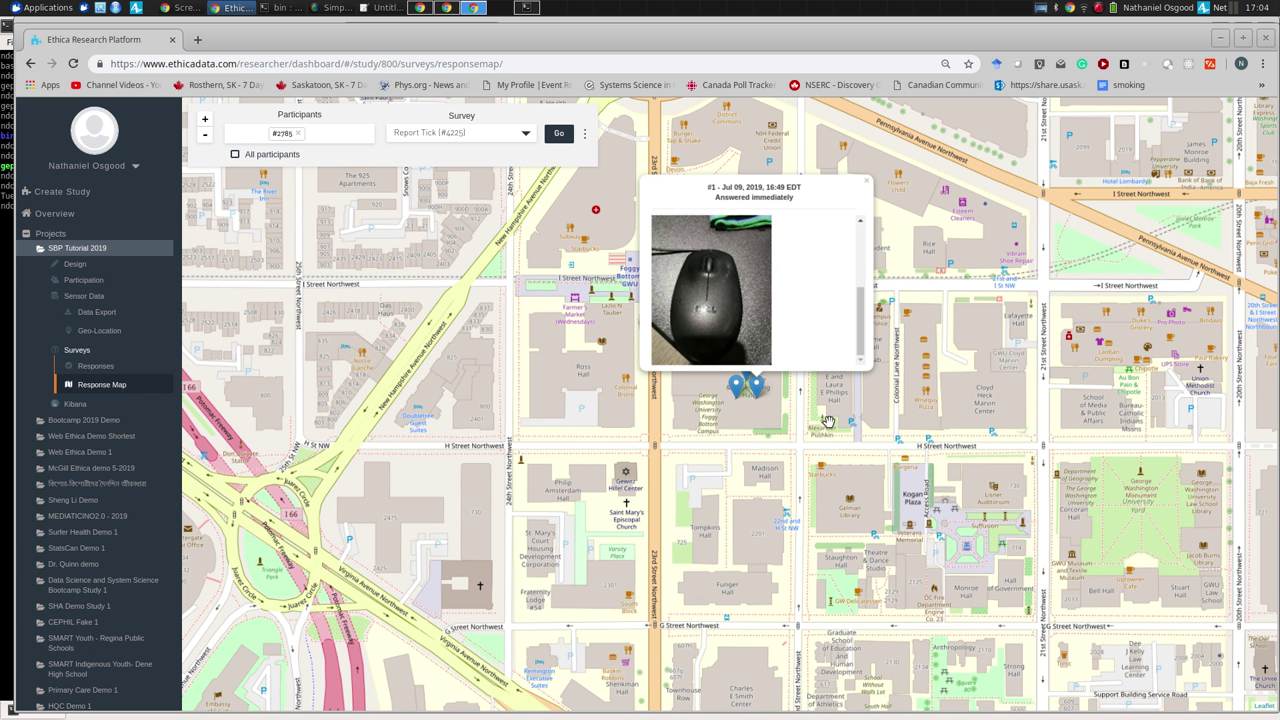
{"action": "left_click", "coordinate": [737, 386]}
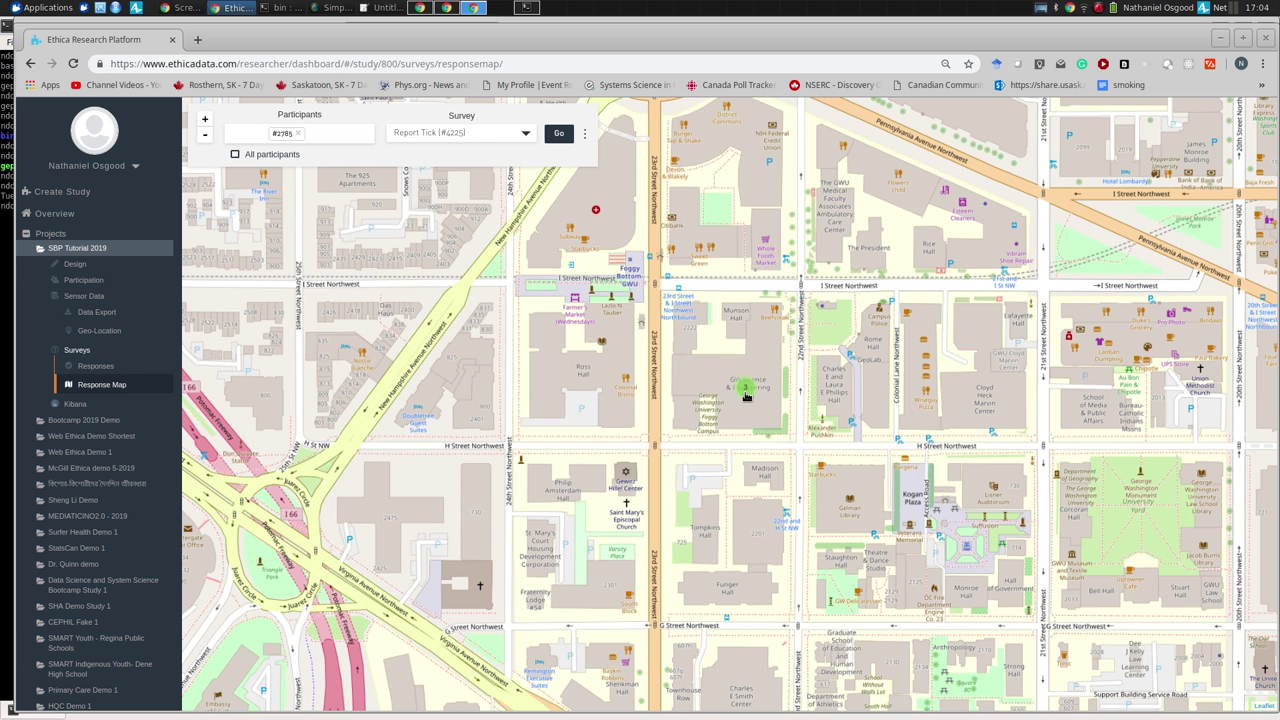
{"action": "left_click", "coordinate": [739, 387]}
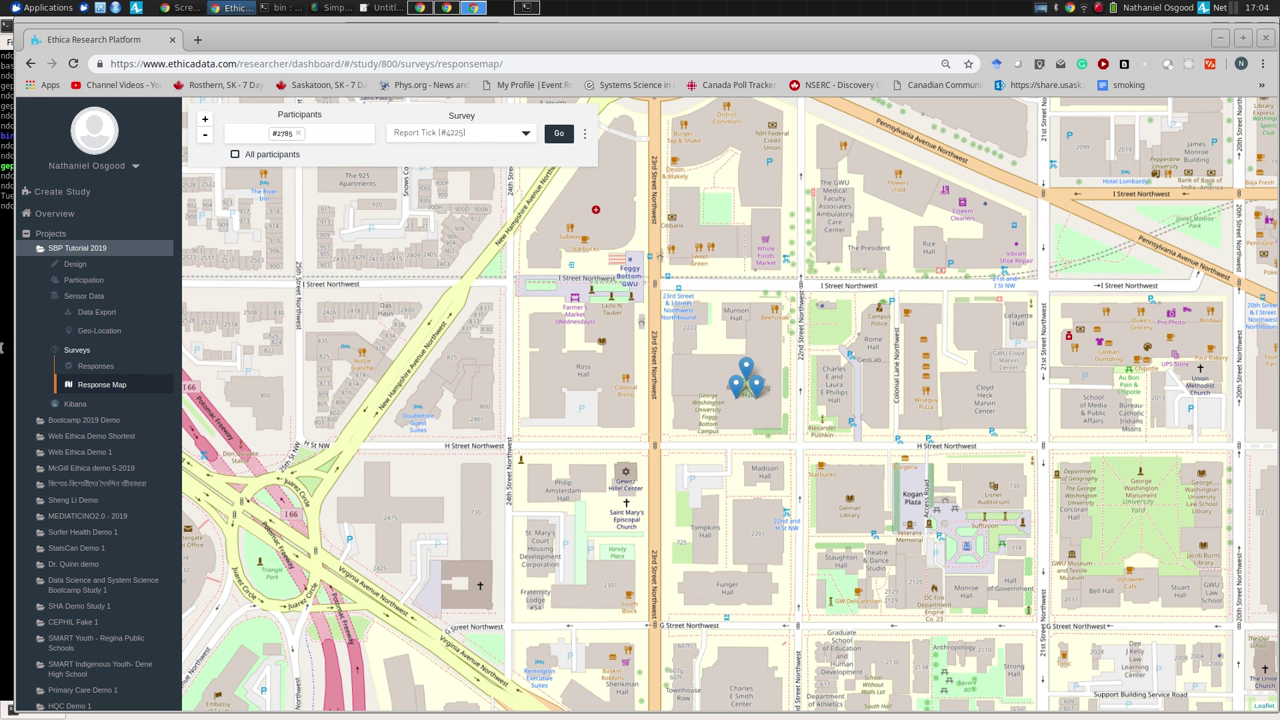
Step: Open the SBP Tutorial 2019 Geo-Location map and plot the July 9, 2019 heatmap for all participants
{"action": "left_click", "coordinate": [94, 330]}
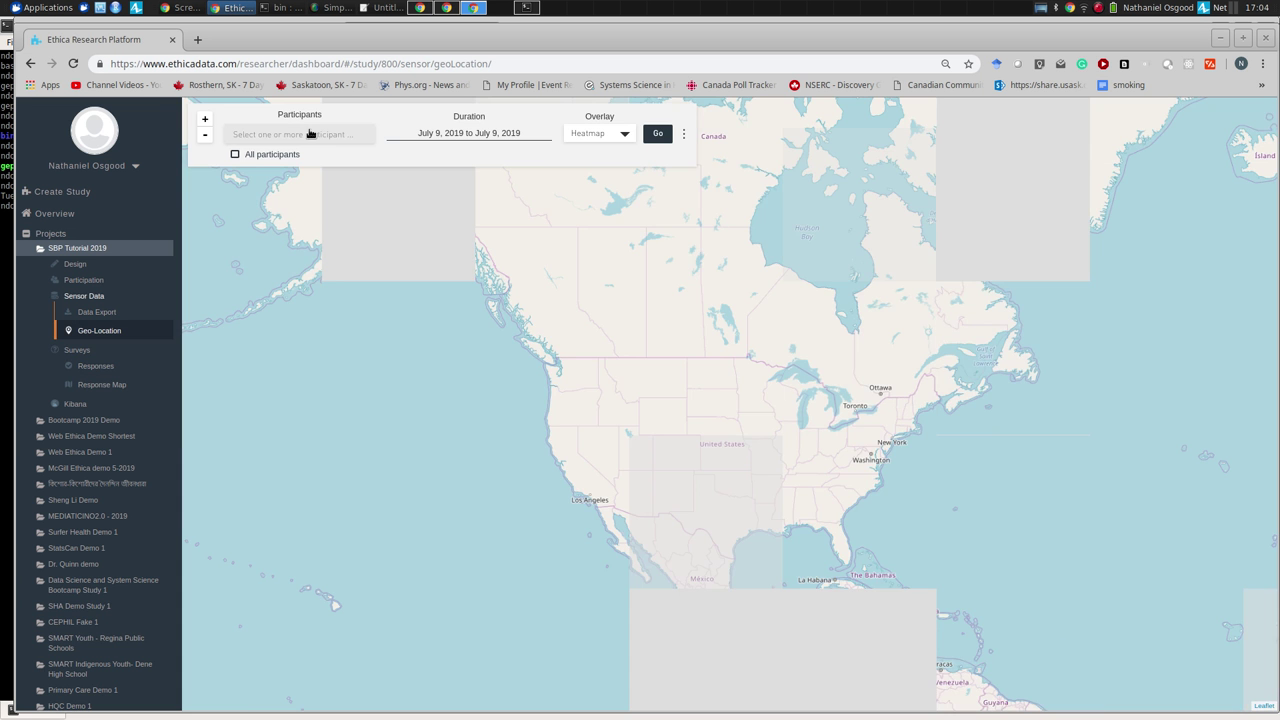
{"action": "left_click", "coordinate": [257, 154]}
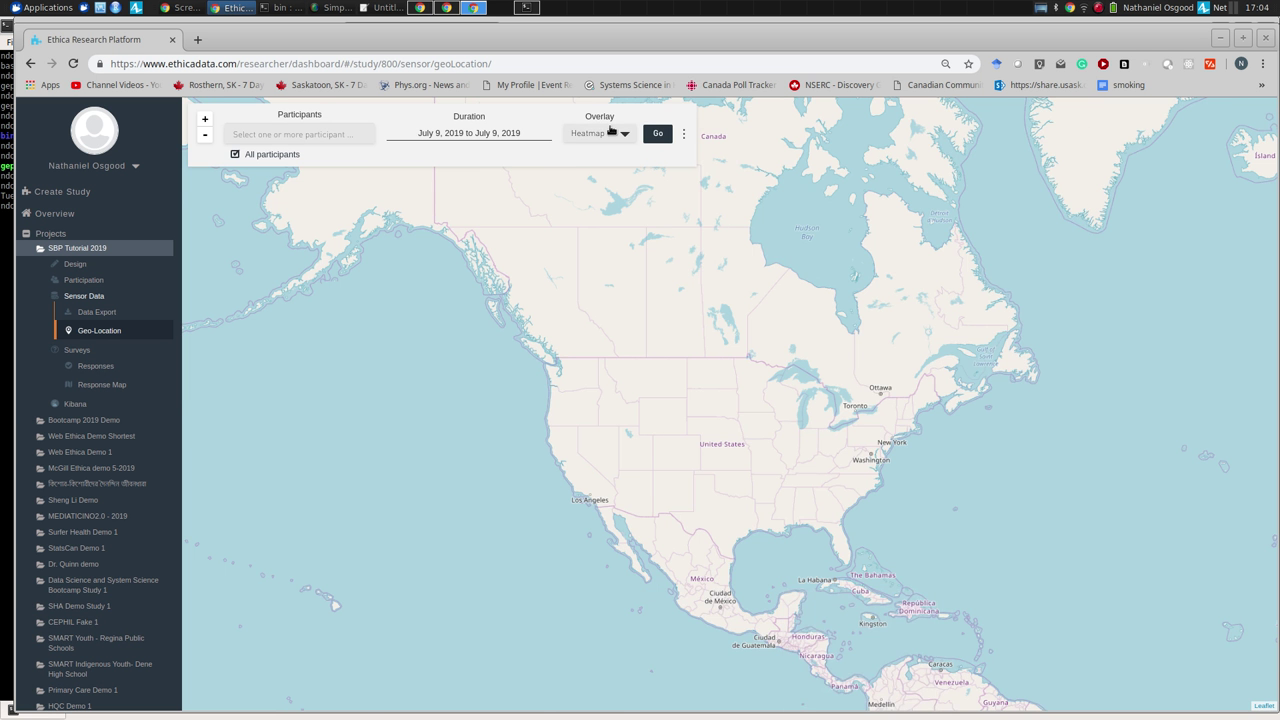
{"action": "left_click", "coordinate": [658, 133]}
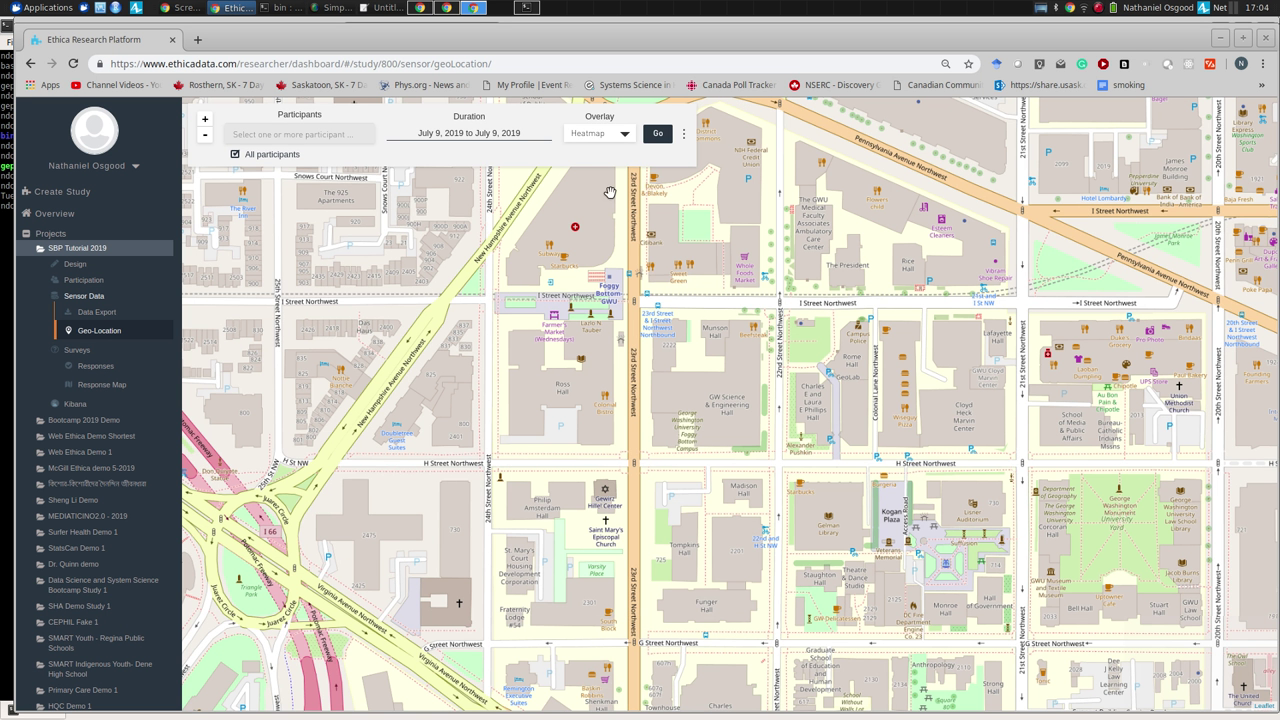
{"action": "left_click", "coordinate": [658, 134]}
Step: Restrict the SBP Tutorial 2019 geo-location map to the single enrolled participant instead of all participants
{"action": "left_click", "coordinate": [265, 155]}
{"action": "left_click", "coordinate": [298, 151]}
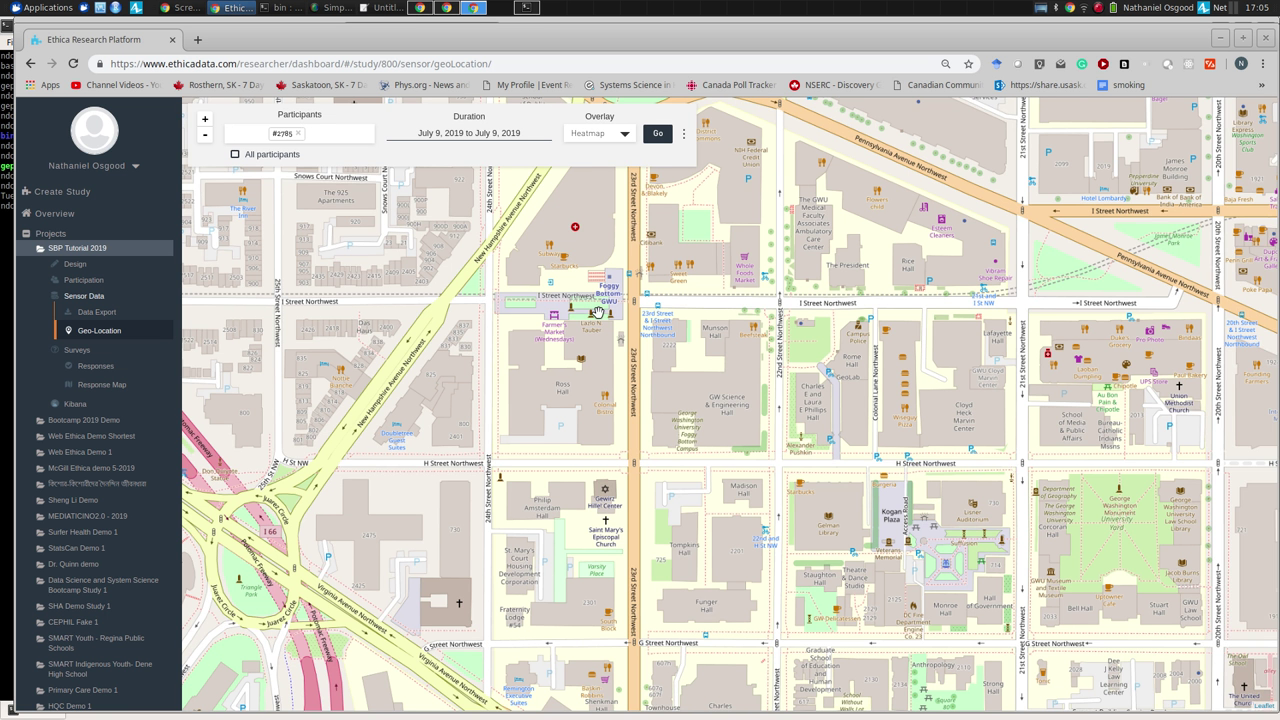
{"action": "left_click_drag", "start_coordinate": [508, 228], "coordinate": [549, 222]}
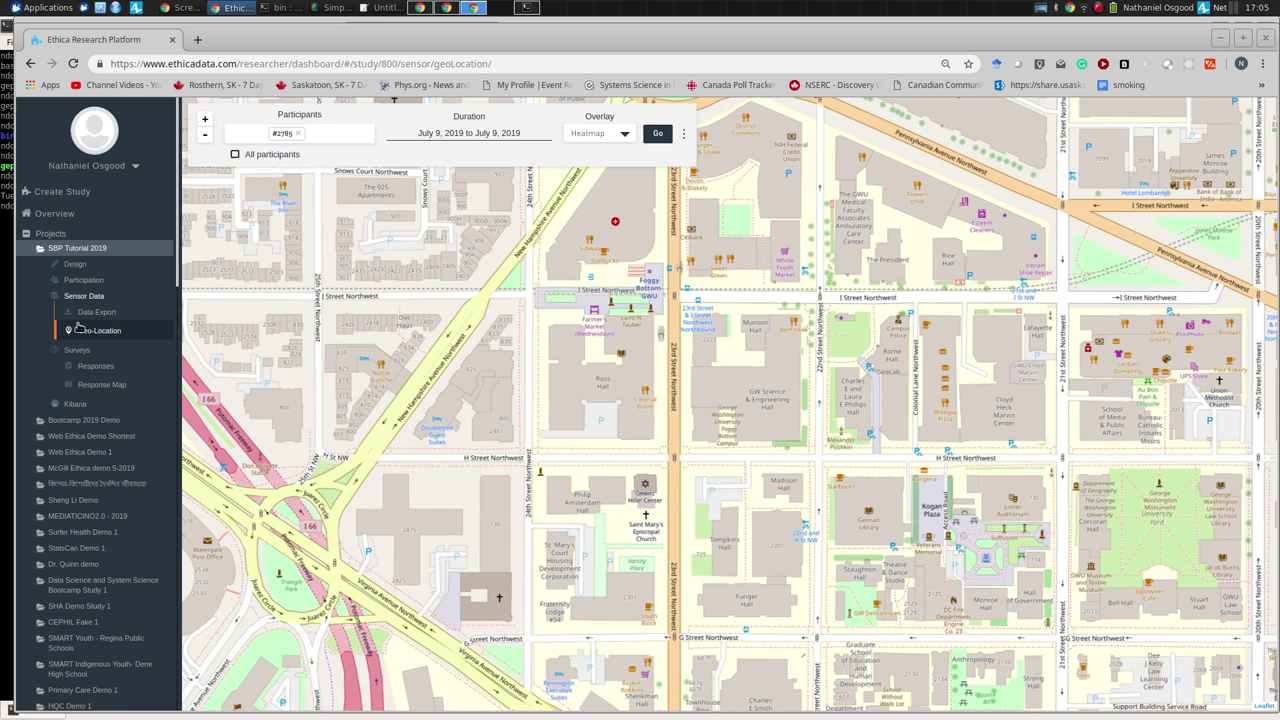
Step: Open the Geo-Location map of the Bootcamp 2019 Demo study and request the heatmap for all participants
{"action": "left_click", "coordinate": [66, 420]}
{"action": "left_click", "coordinate": [68, 468]}
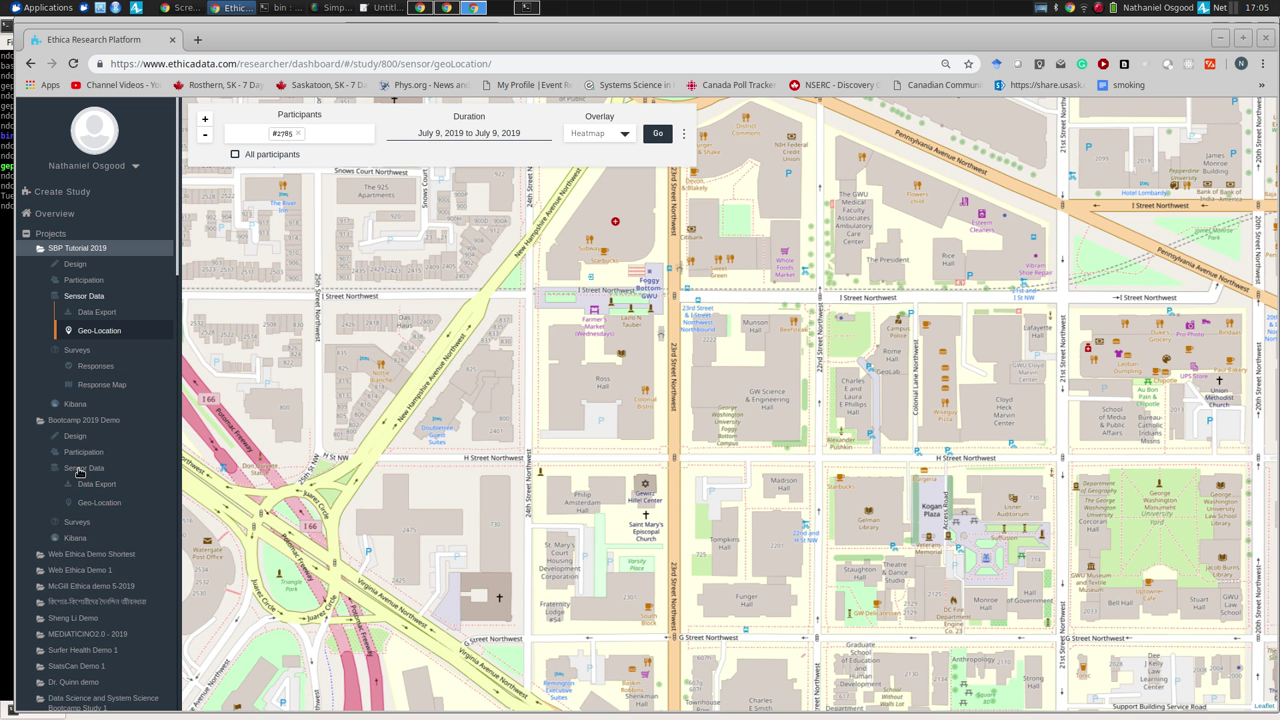
{"action": "left_click", "coordinate": [92, 500]}
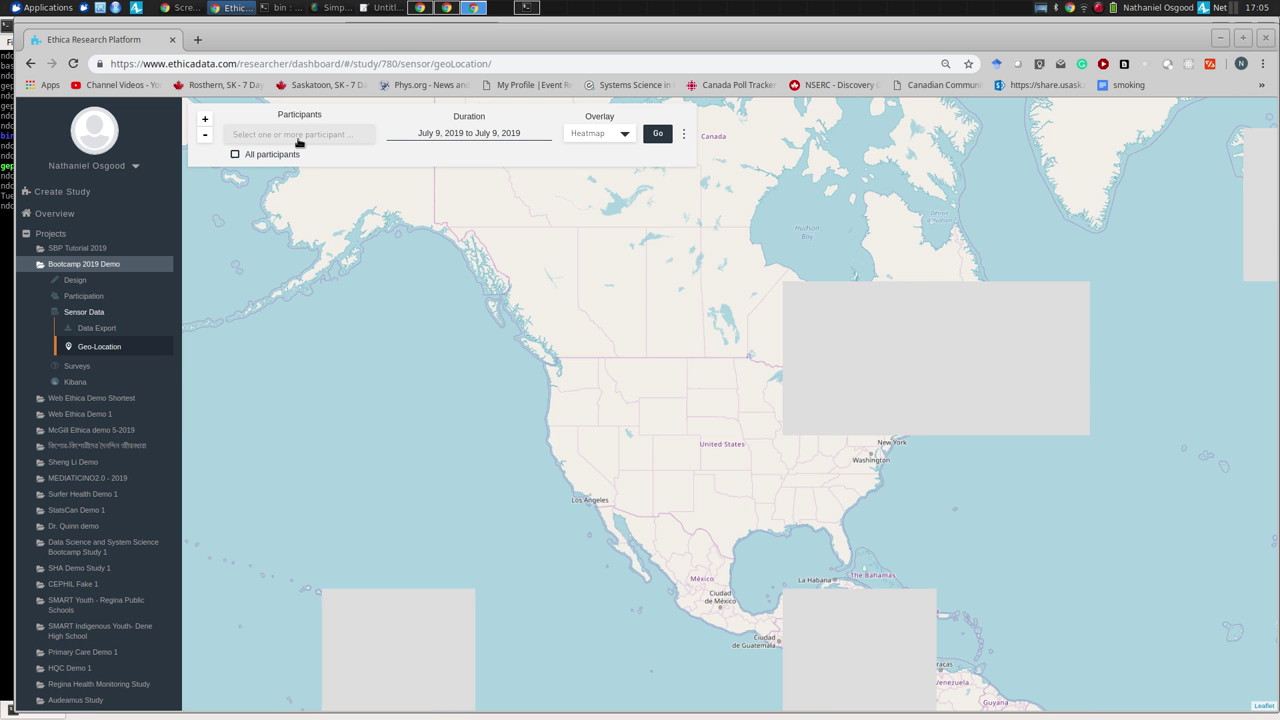
{"action": "left_click", "coordinate": [297, 134]}
{"action": "left_click", "coordinate": [220, 184]}
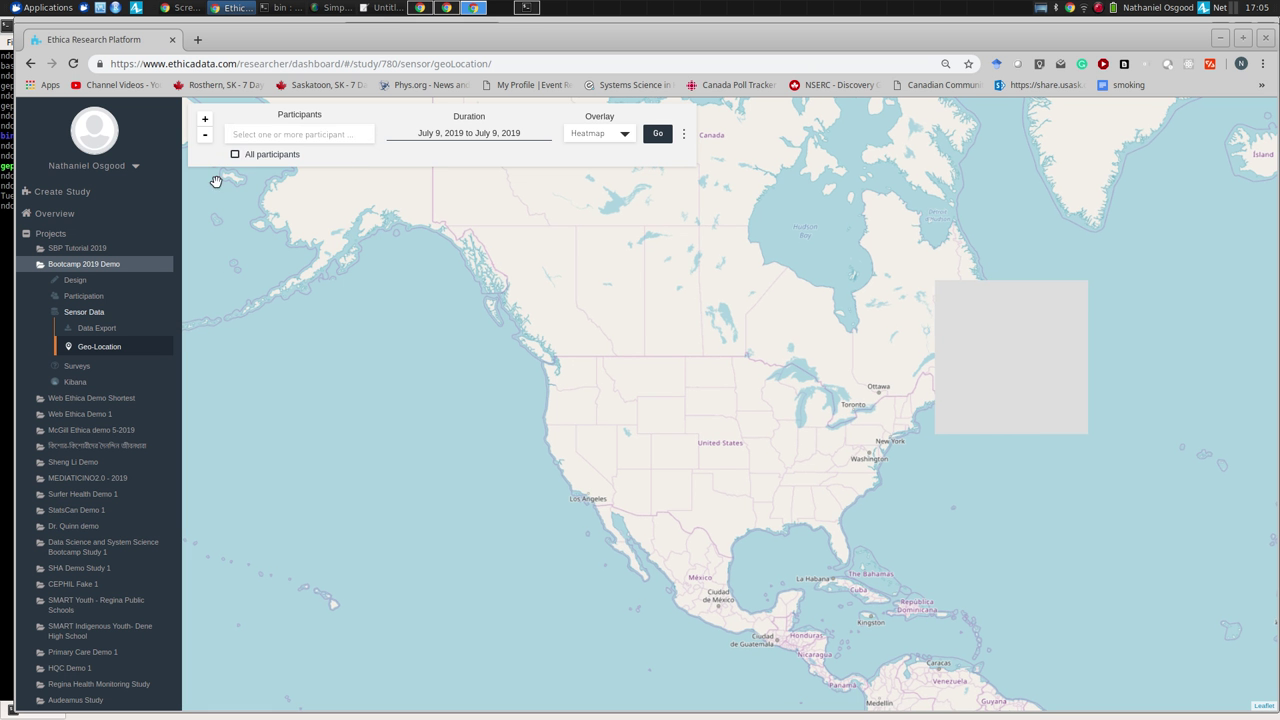
{"action": "left_click", "coordinate": [235, 154]}
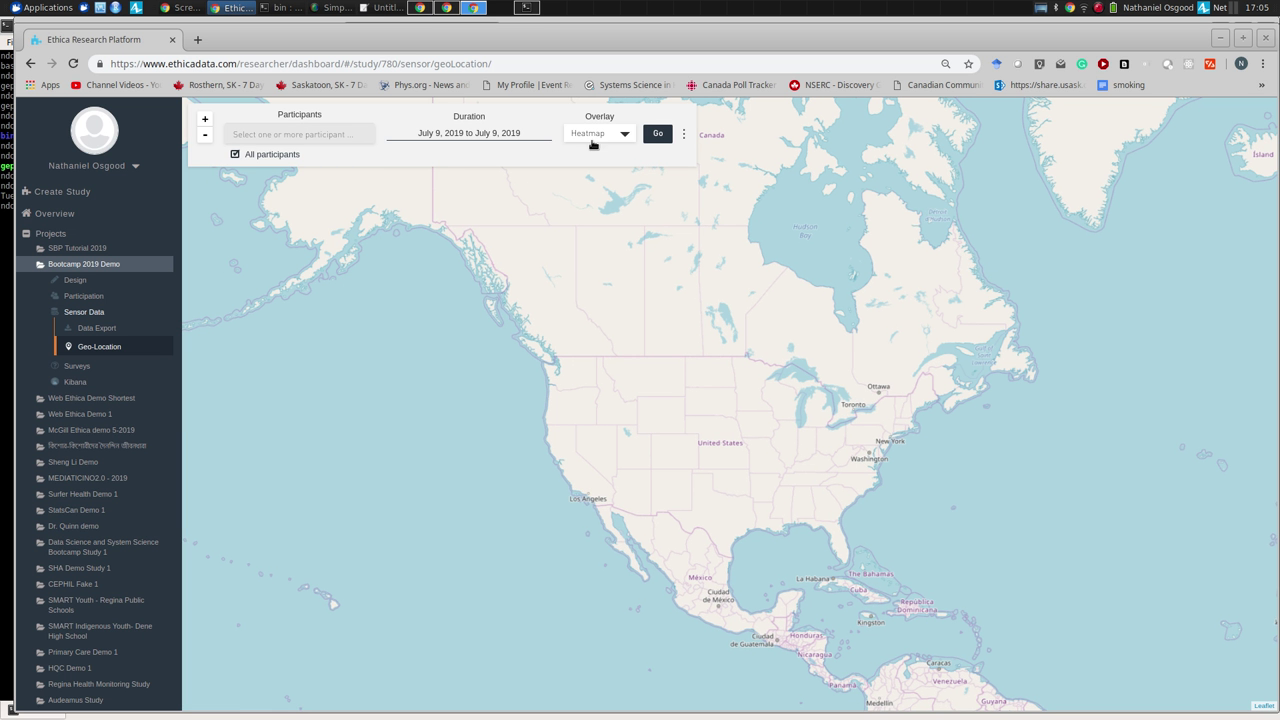
{"action": "left_click", "coordinate": [658, 134]}
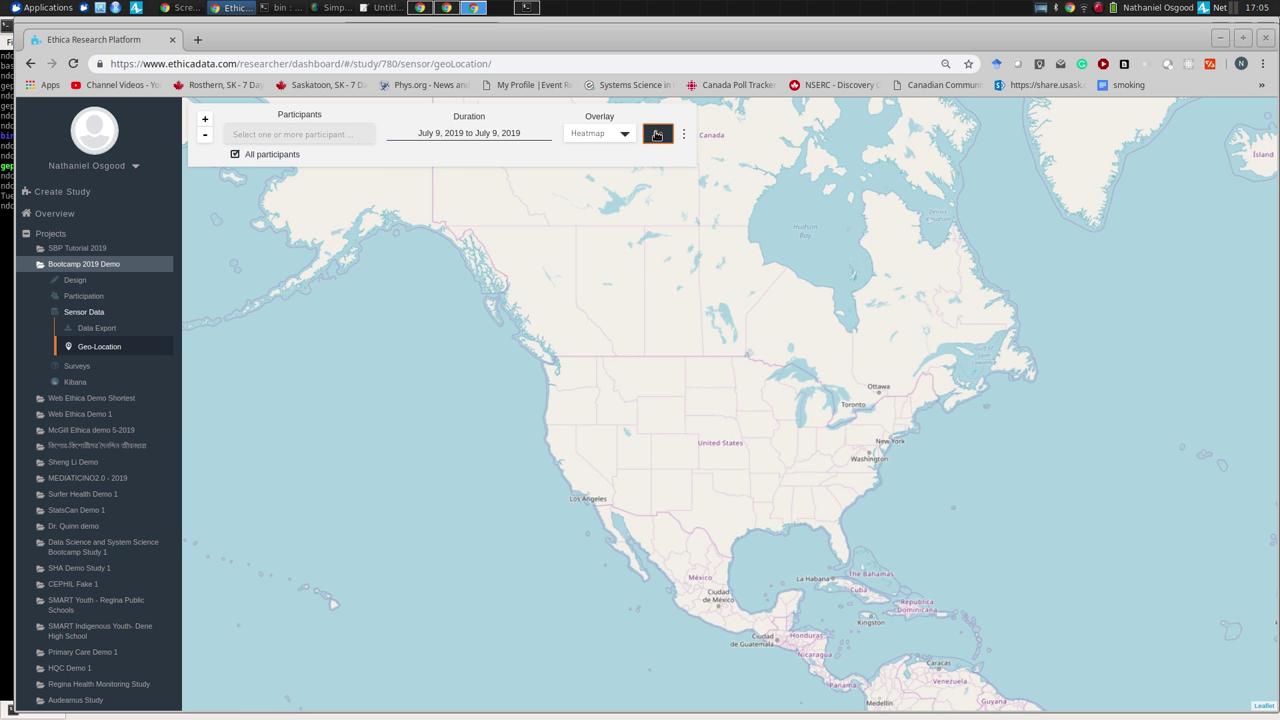
Step: Set the duration to June 24 to June 26, 2019, plot the heatmap and examine the area around Saskatoon
{"action": "left_click", "coordinate": [478, 132]}
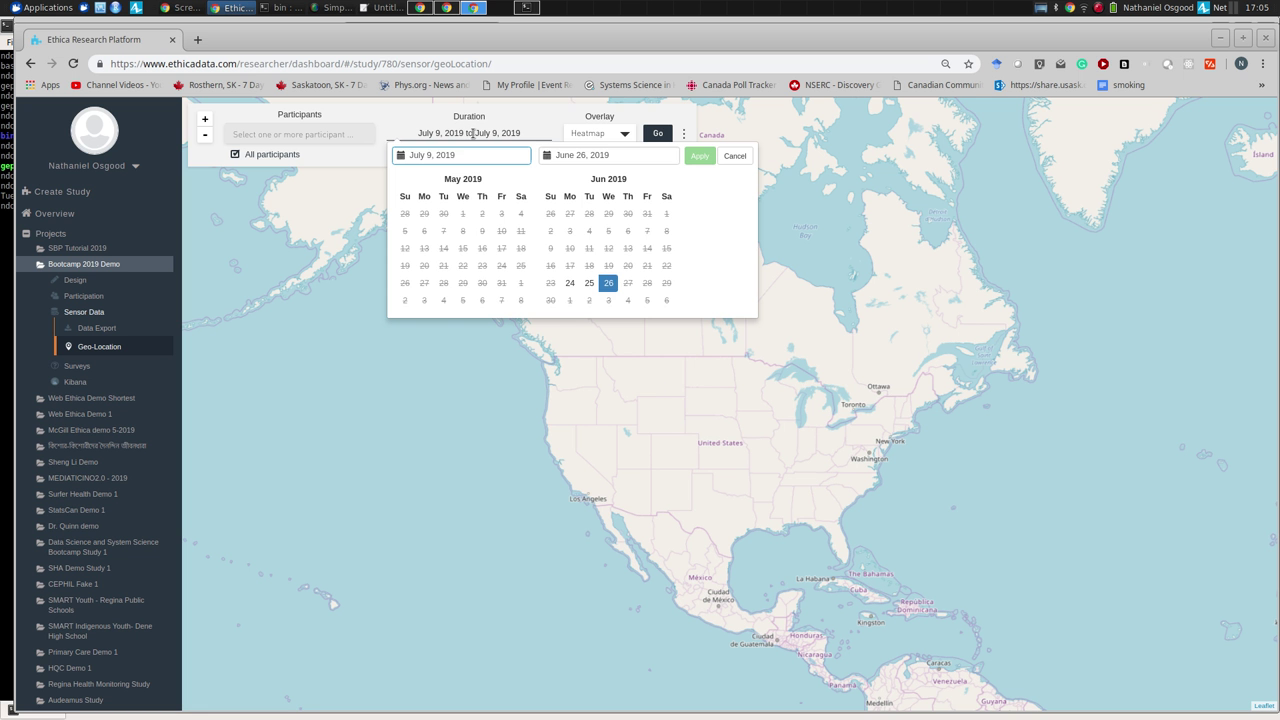
{"action": "left_click", "coordinate": [570, 283]}
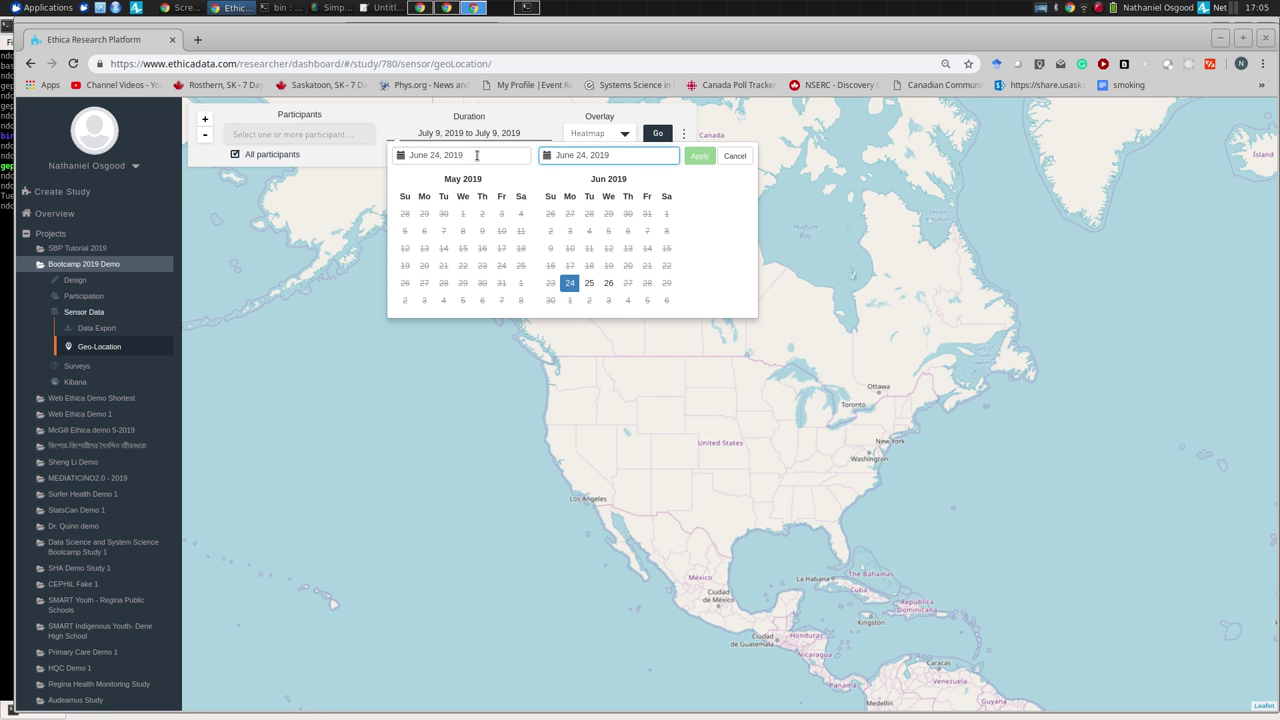
{"action": "left_click", "coordinate": [609, 284]}
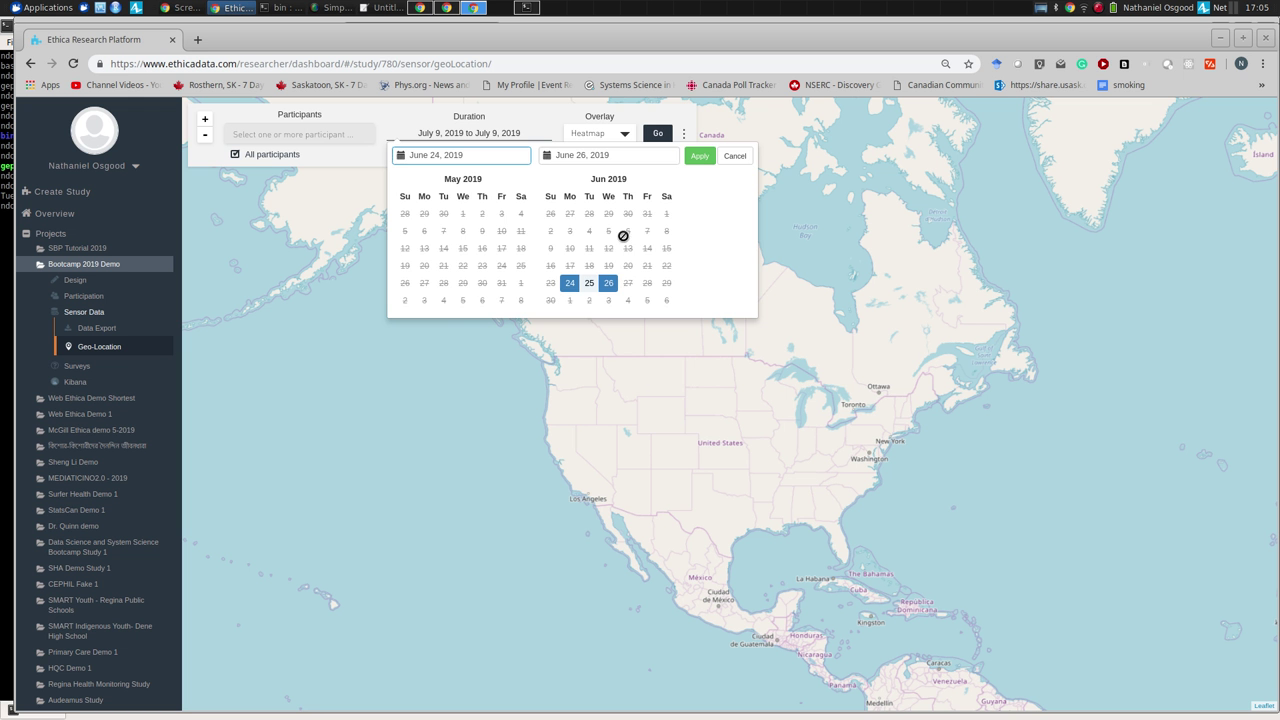
{"action": "left_click", "coordinate": [700, 157]}
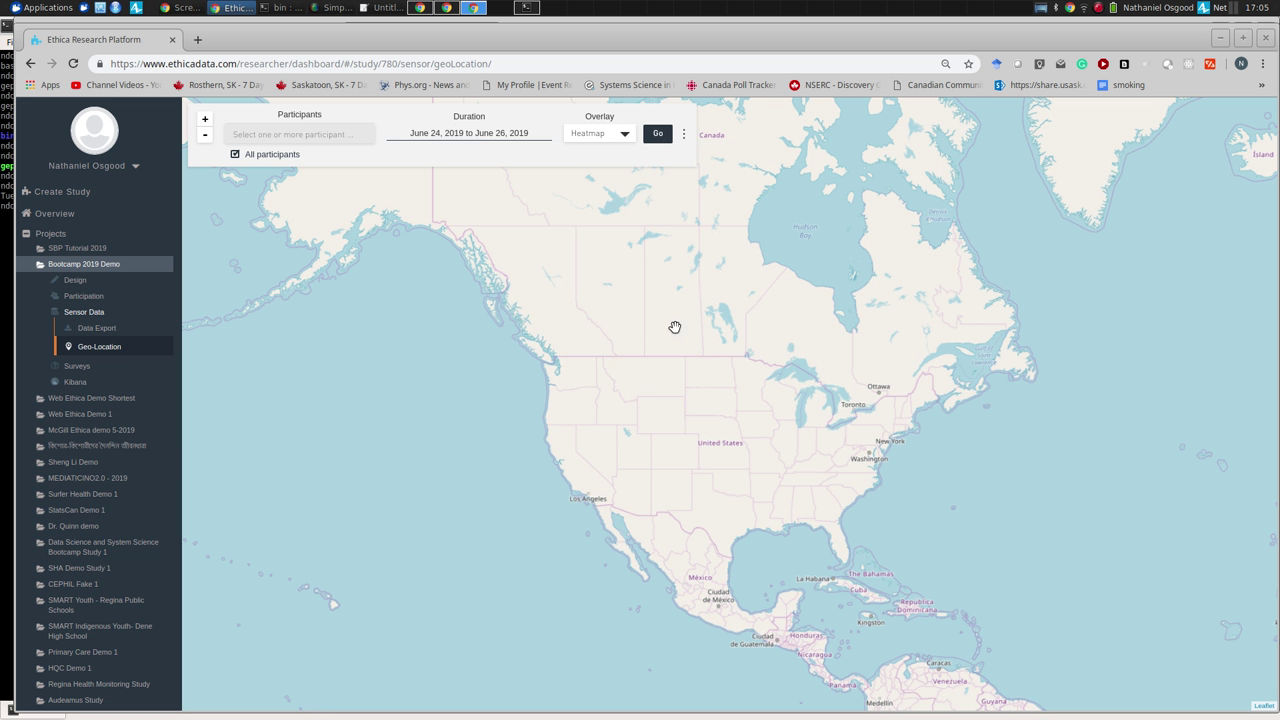
{"action": "left_click", "coordinate": [652, 137]}
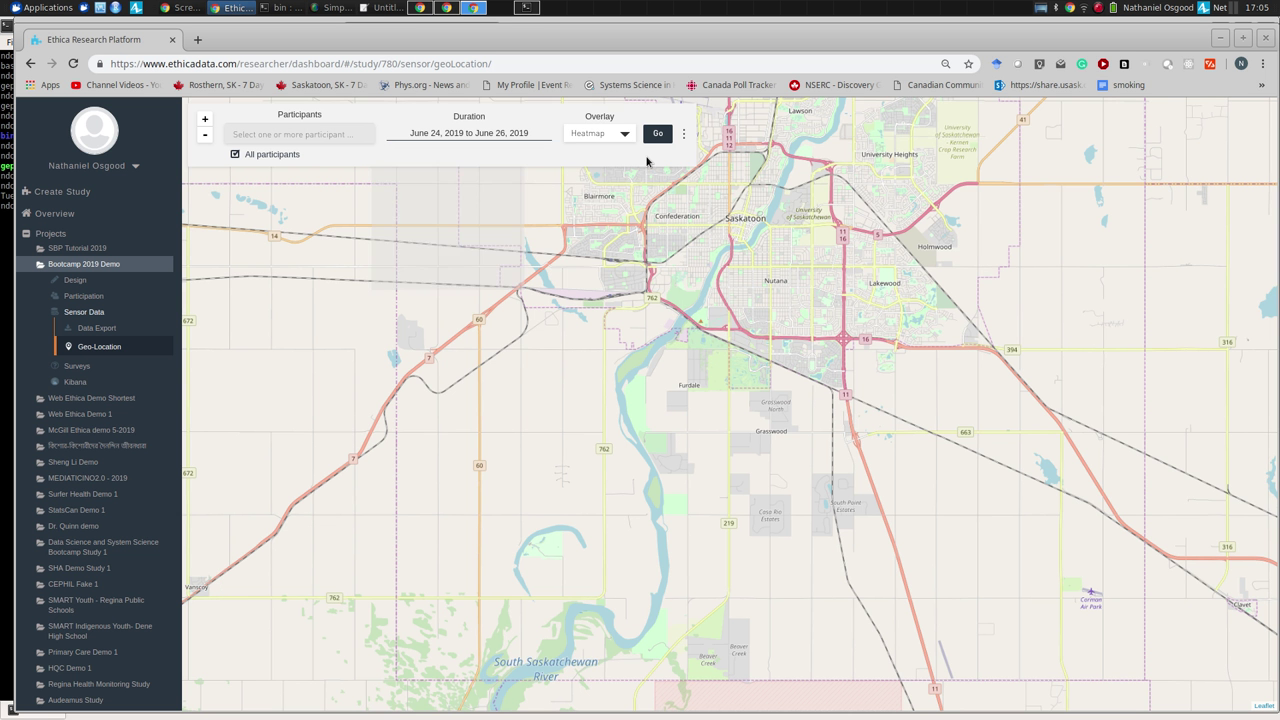
{"action": "scroll", "coordinate": [644, 231], "scroll_direction": "down", "scroll_amount": 3}
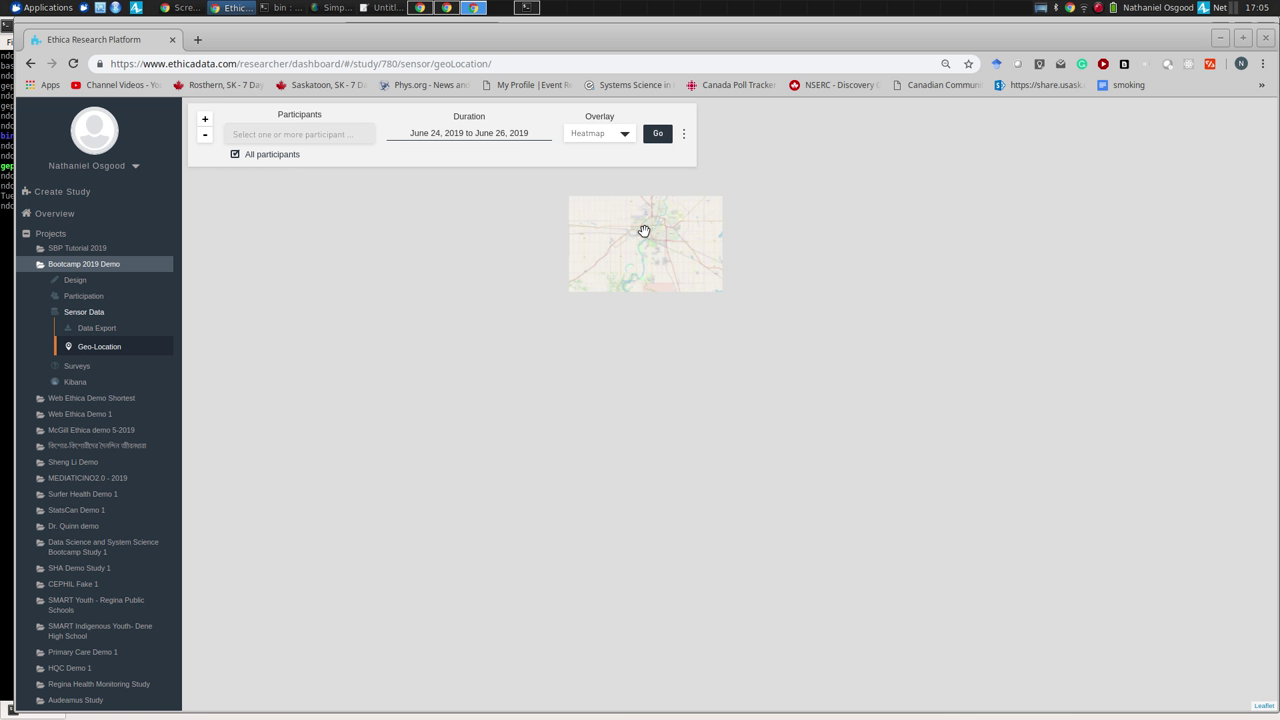
{"action": "left_click_drag", "start_coordinate": [644, 231], "coordinate": [651, 371]}
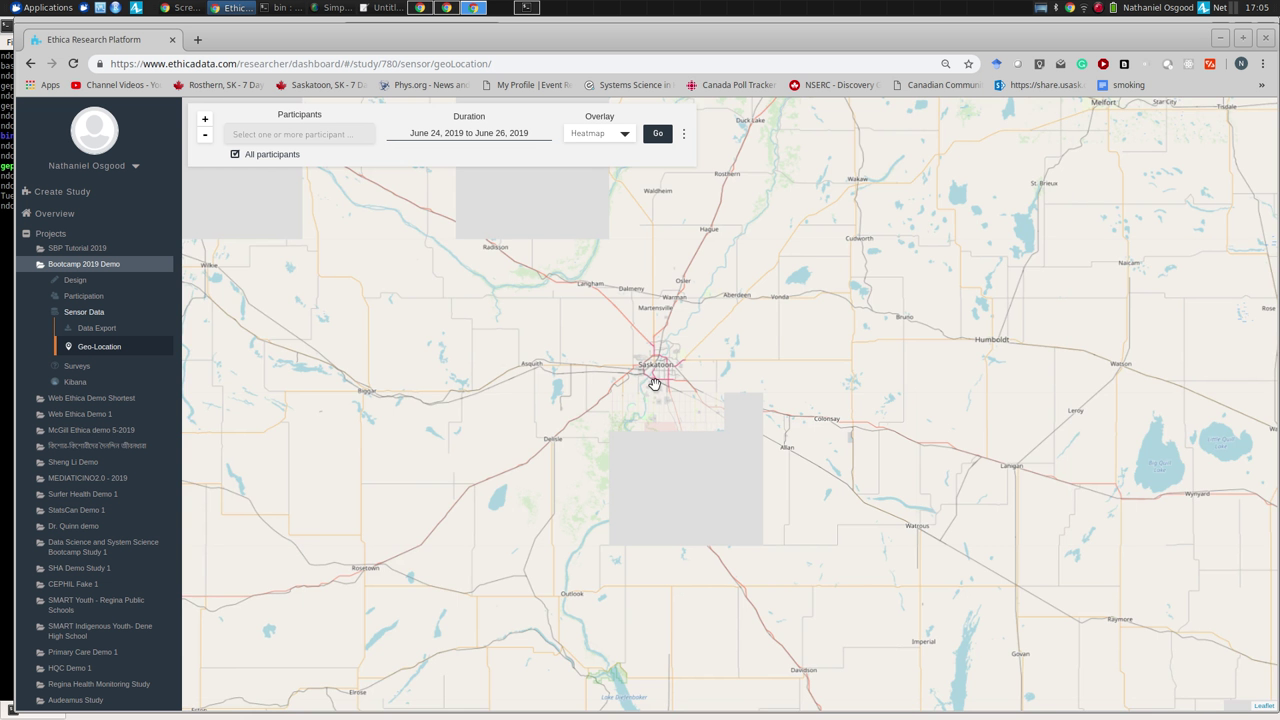
{"action": "scroll", "coordinate": [654, 383], "scroll_direction": "up", "scroll_amount": 2}
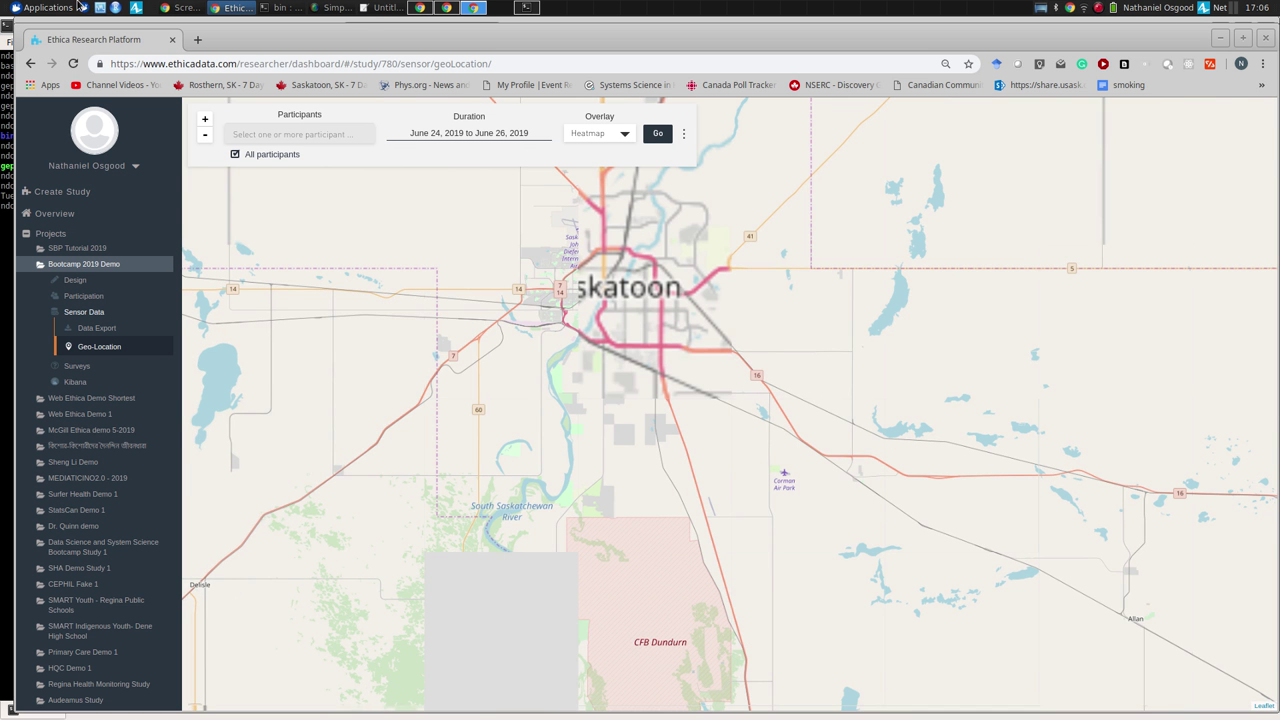
{"action": "left_click", "coordinate": [45, 8]}
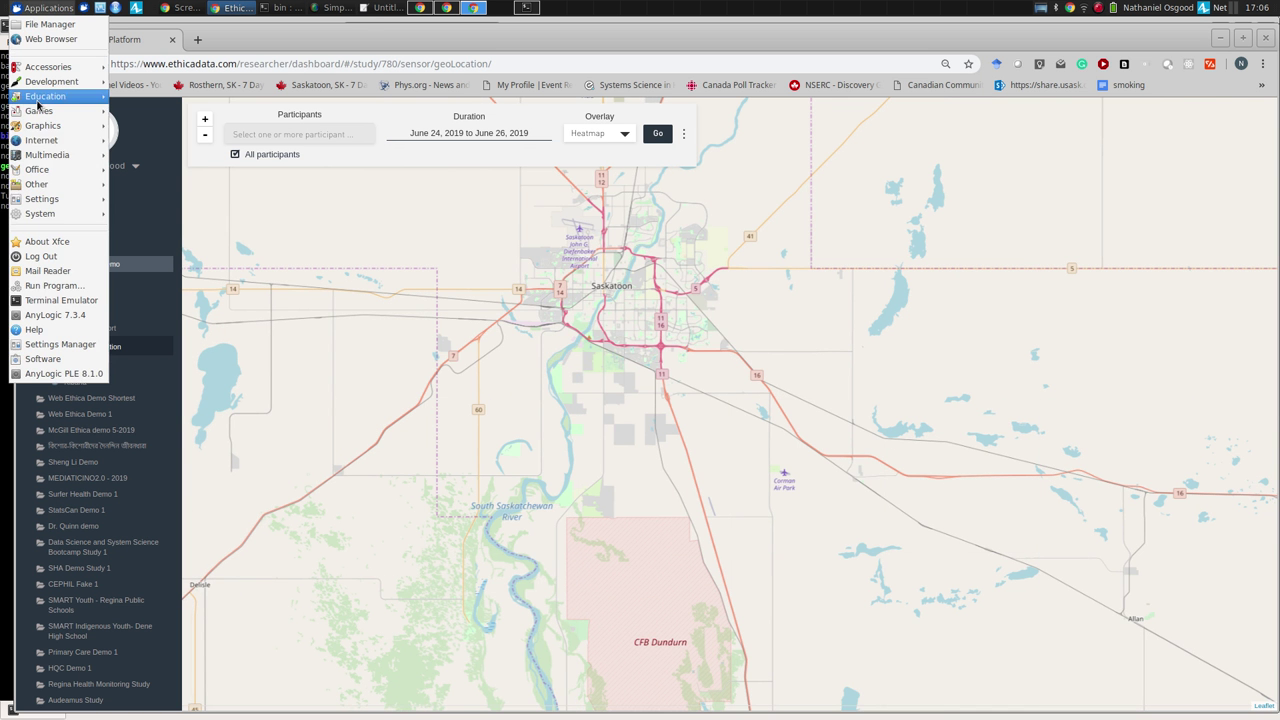
{"action": "mouse_move", "coordinate": [41, 143]}
{"action": "left_click", "coordinate": [140, 152]}
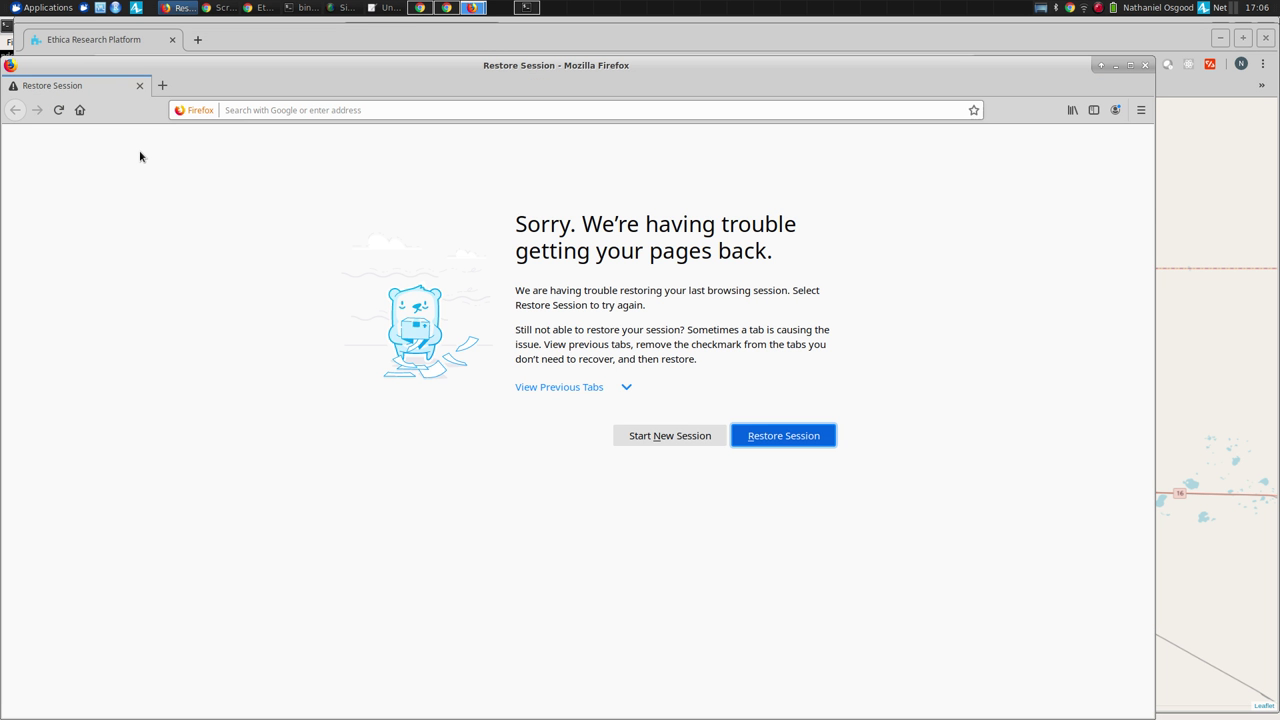
{"action": "left_click", "coordinate": [248, 114]}
{"action": "type", "text": "e"}
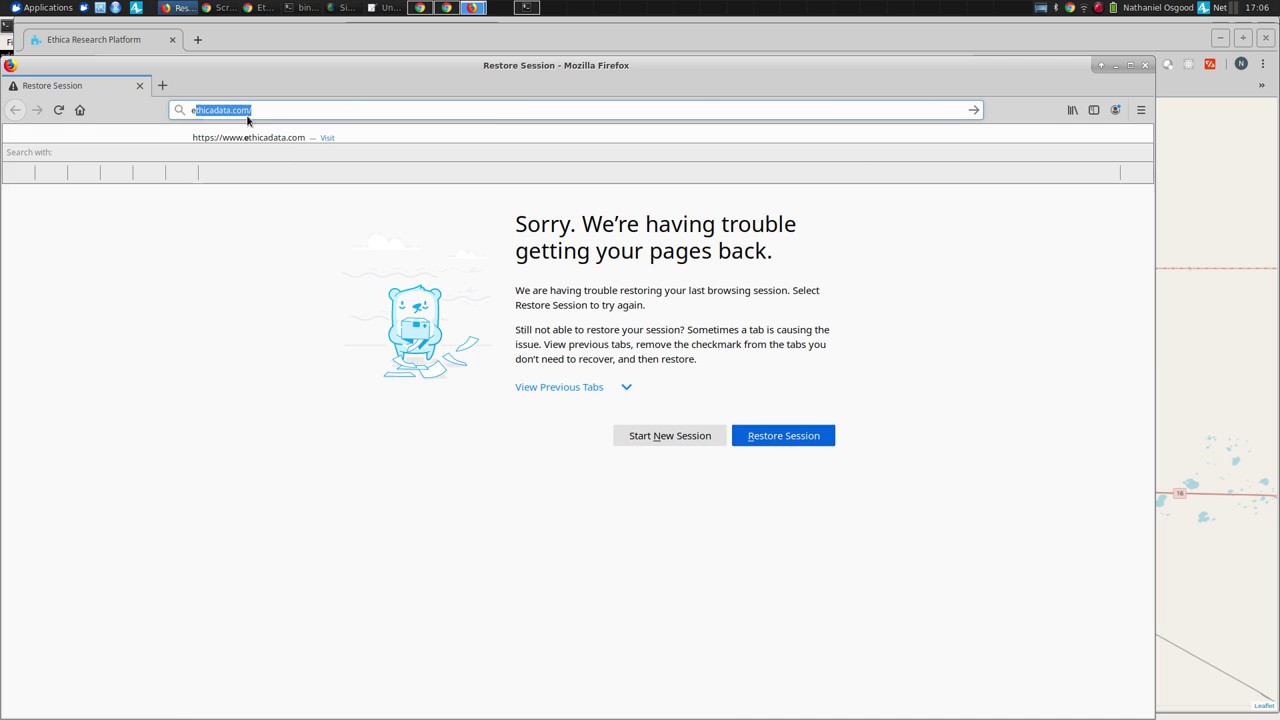
{"action": "type", "text": "thica"}
{"action": "key", "text": "Return"}
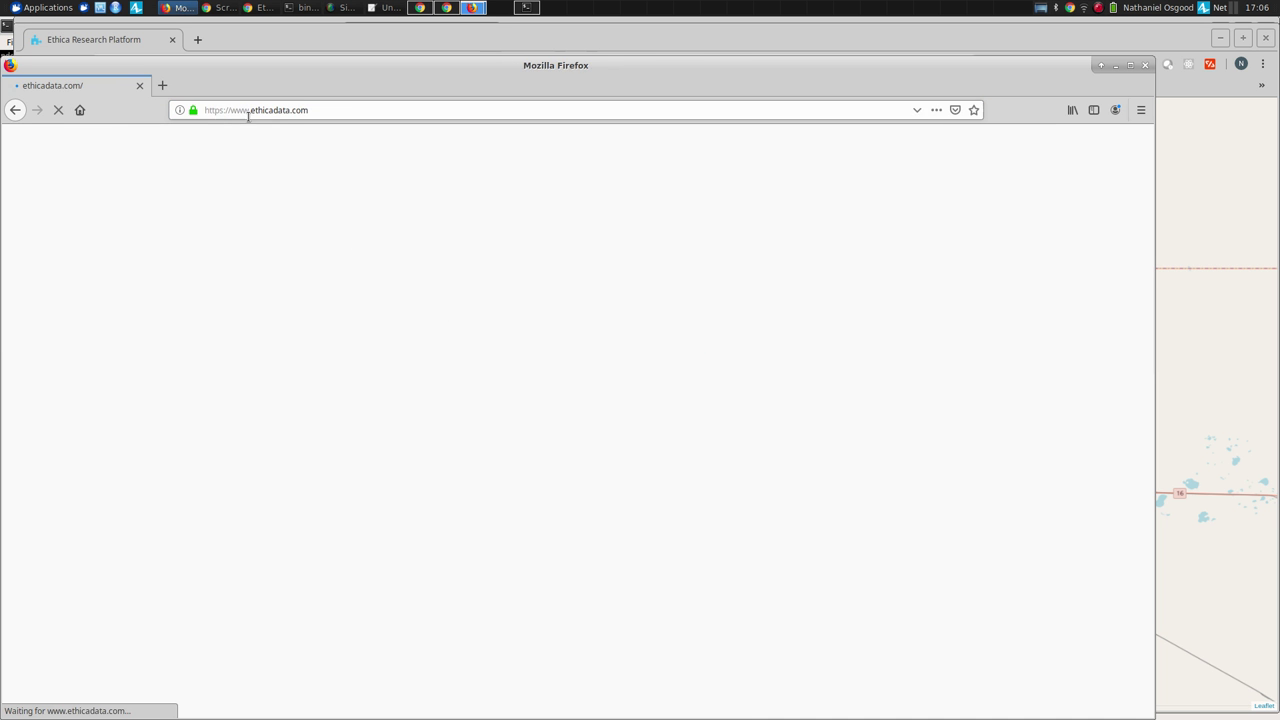
{"action": "left_click", "coordinate": [349, 110]}
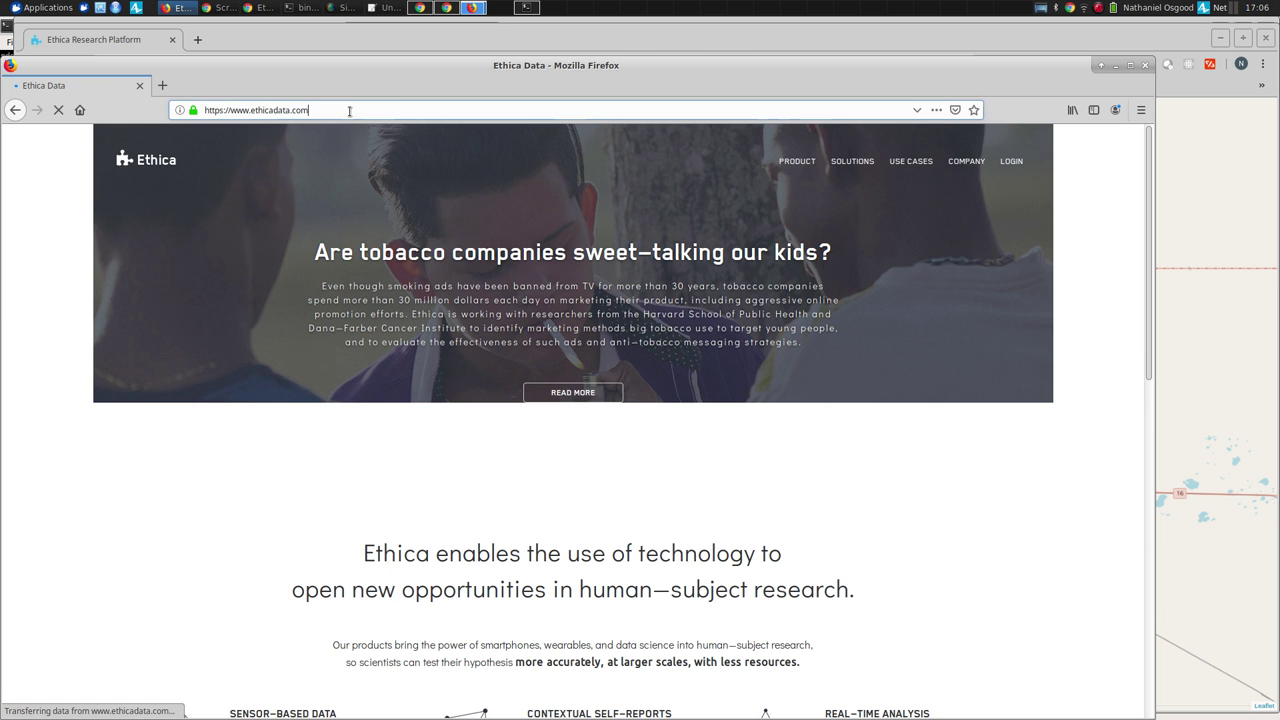
{"action": "type", "text": "/dash"}
{"action": "key", "text": "Return"}
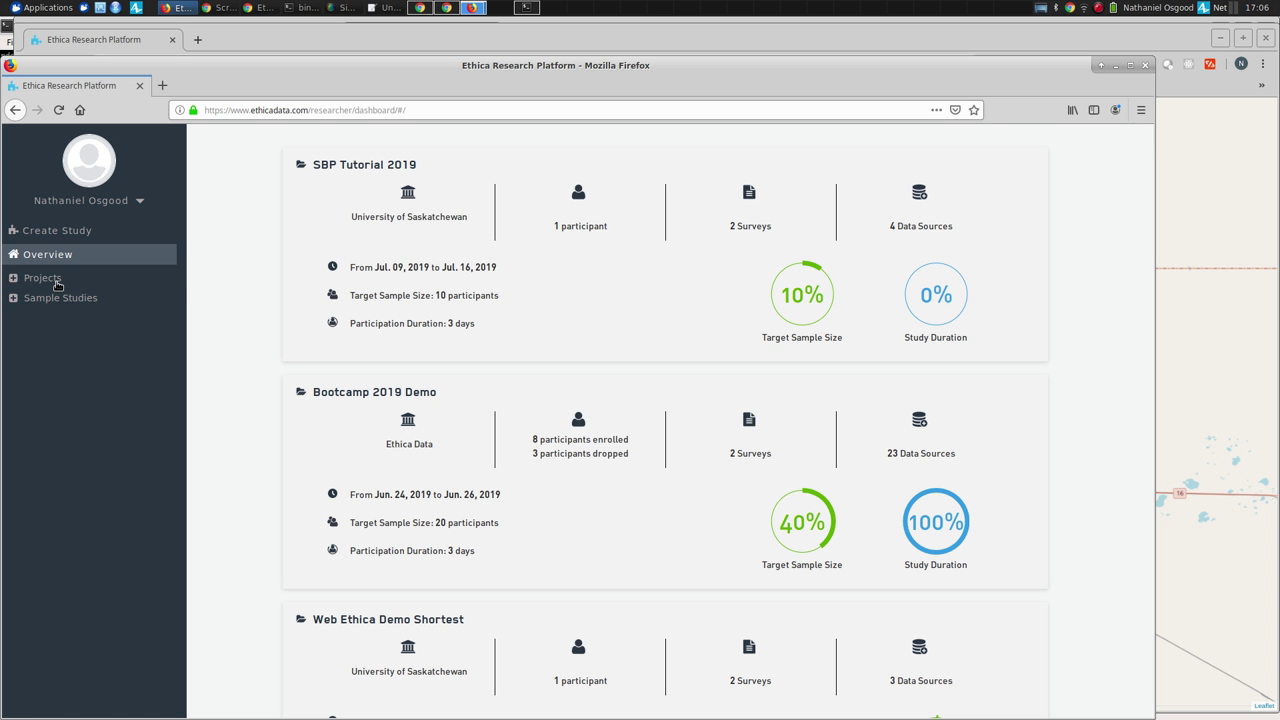
Step: Open the Geo-Location map under the sensor data of the Bootcamp 2019 Demo study
{"action": "mouse_move", "coordinate": [57, 286]}
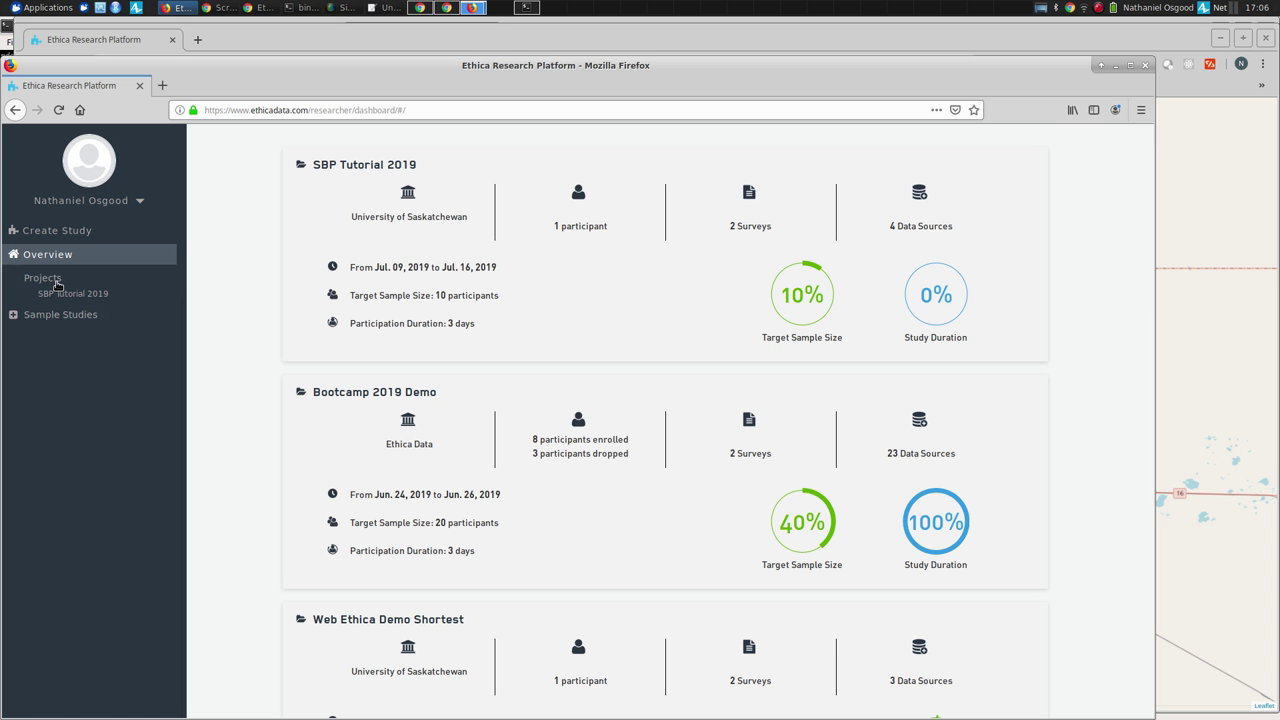
{"action": "left_click", "coordinate": [67, 318]}
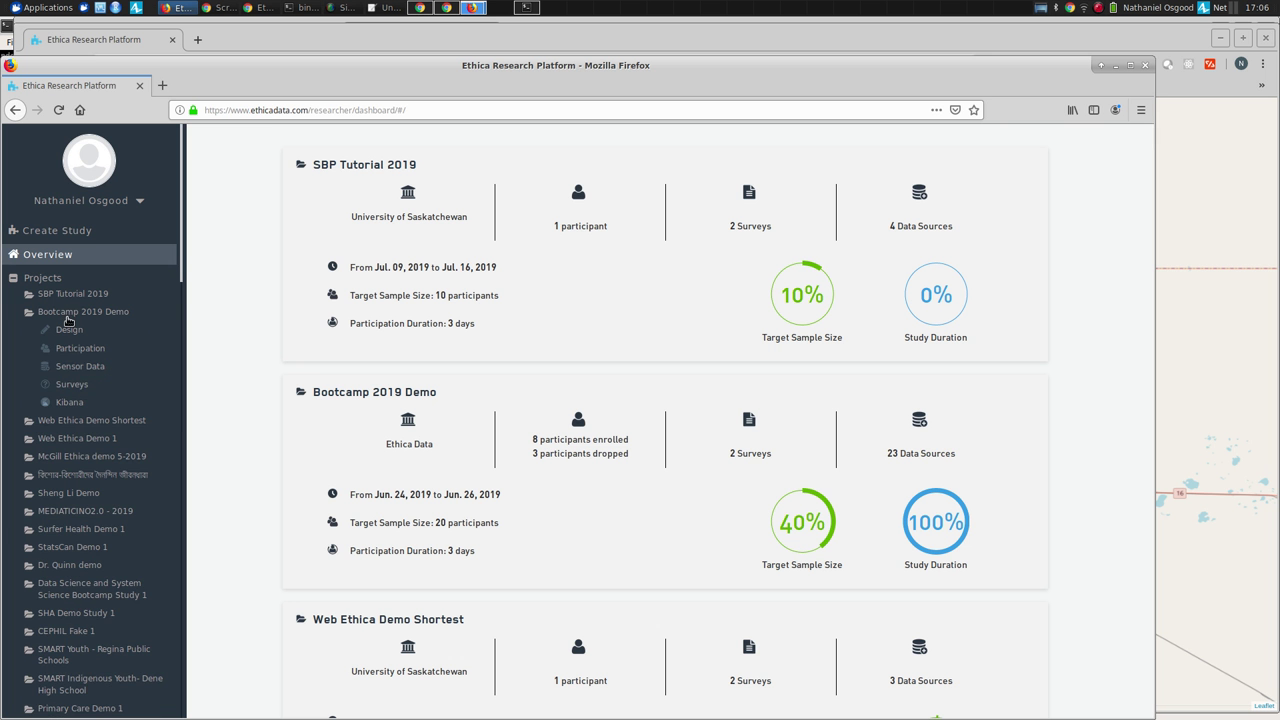
{"action": "left_click", "coordinate": [77, 370]}
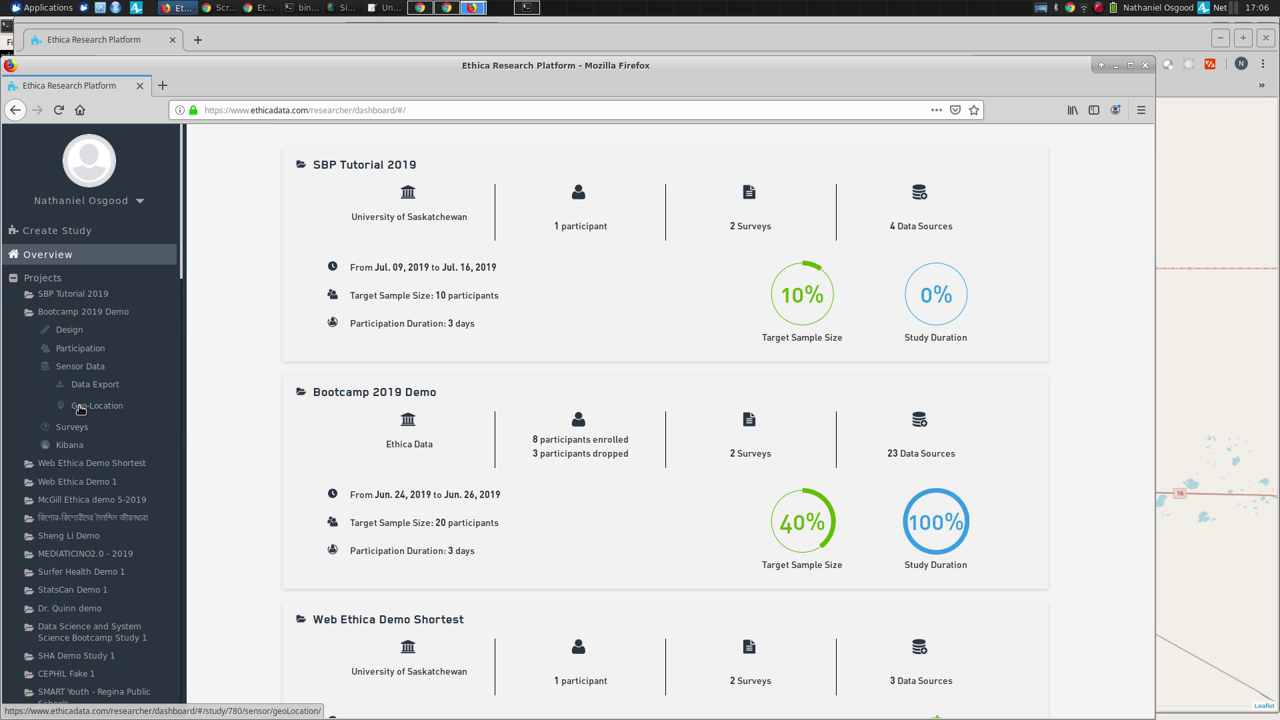
{"action": "left_click", "coordinate": [82, 403]}
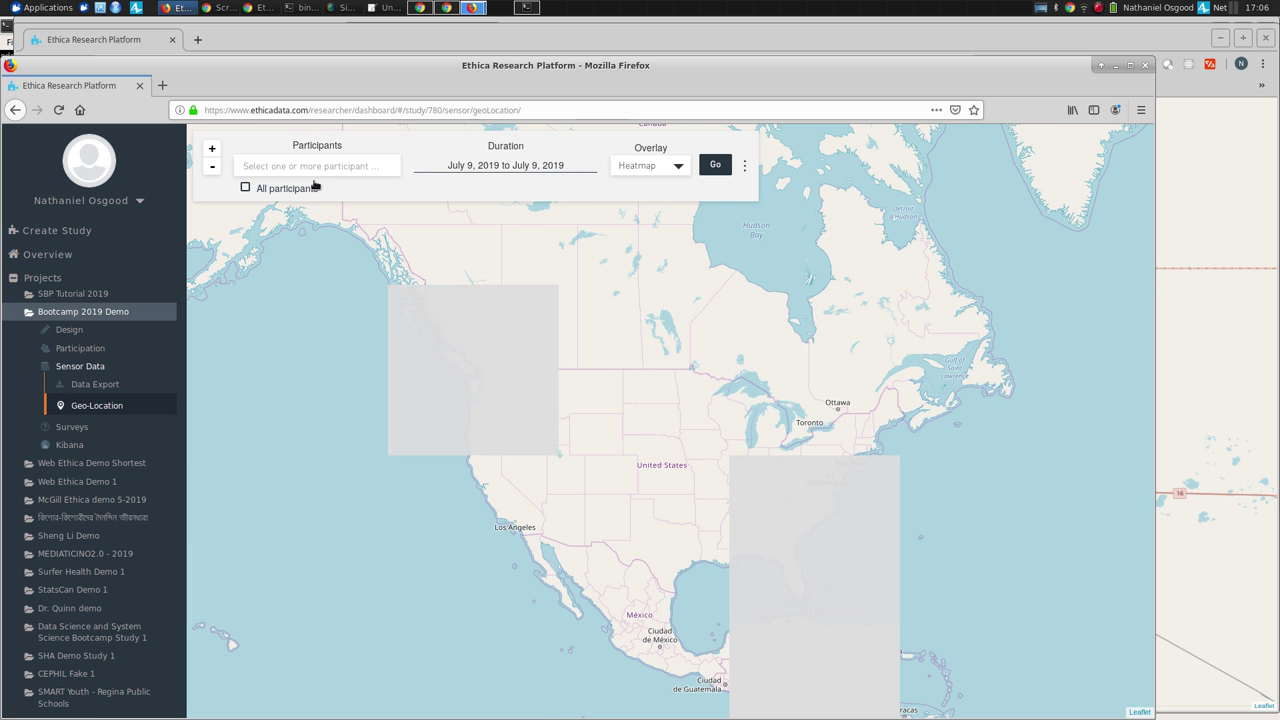
Step: Include all participants and set the map's duration to June 24, 2019 to June 26, 2019
{"action": "left_click", "coordinate": [300, 166]}
{"action": "left_click", "coordinate": [317, 137]}
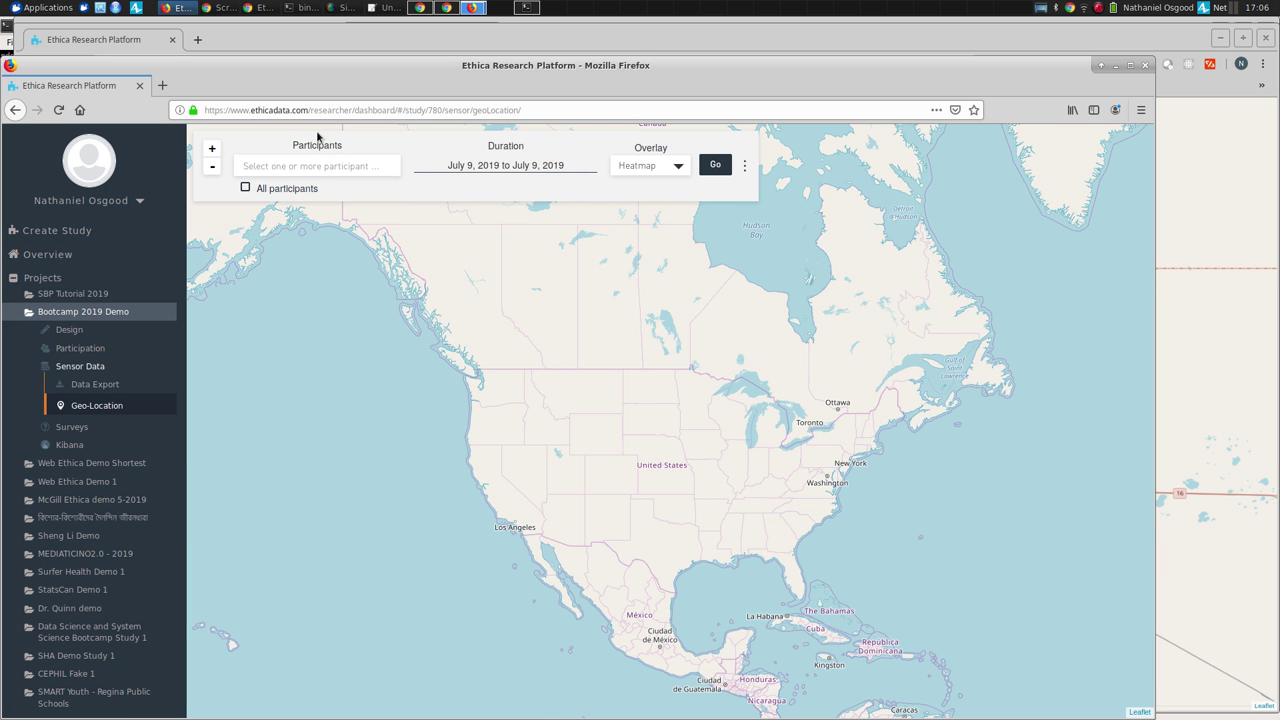
{"action": "left_click", "coordinate": [289, 187]}
{"action": "left_click", "coordinate": [502, 165]}
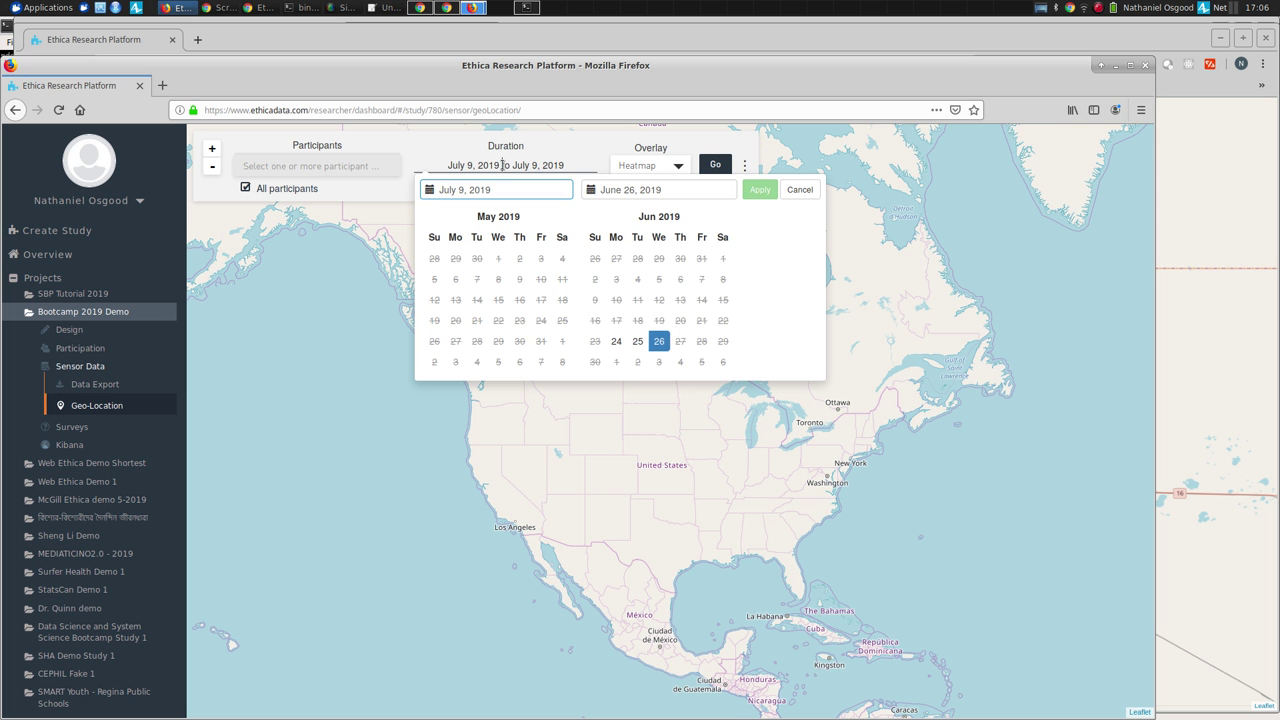
{"action": "left_click", "coordinate": [616, 341]}
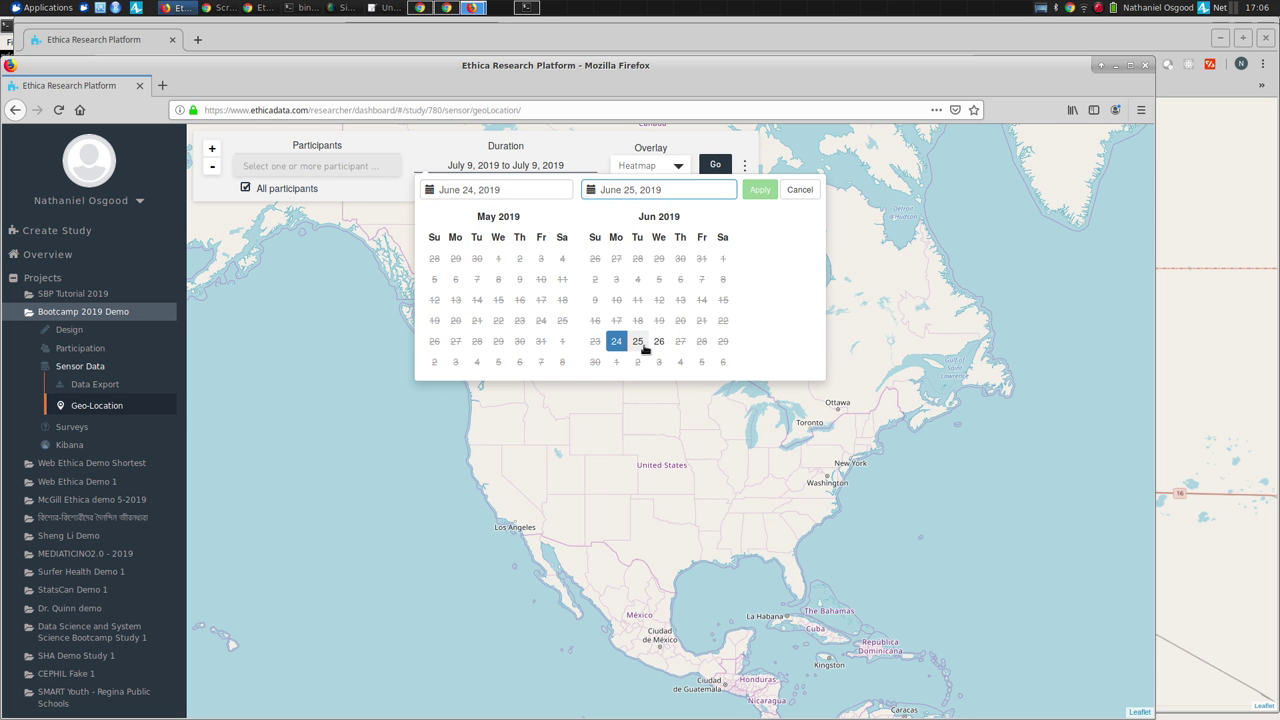
{"action": "left_click", "coordinate": [659, 341]}
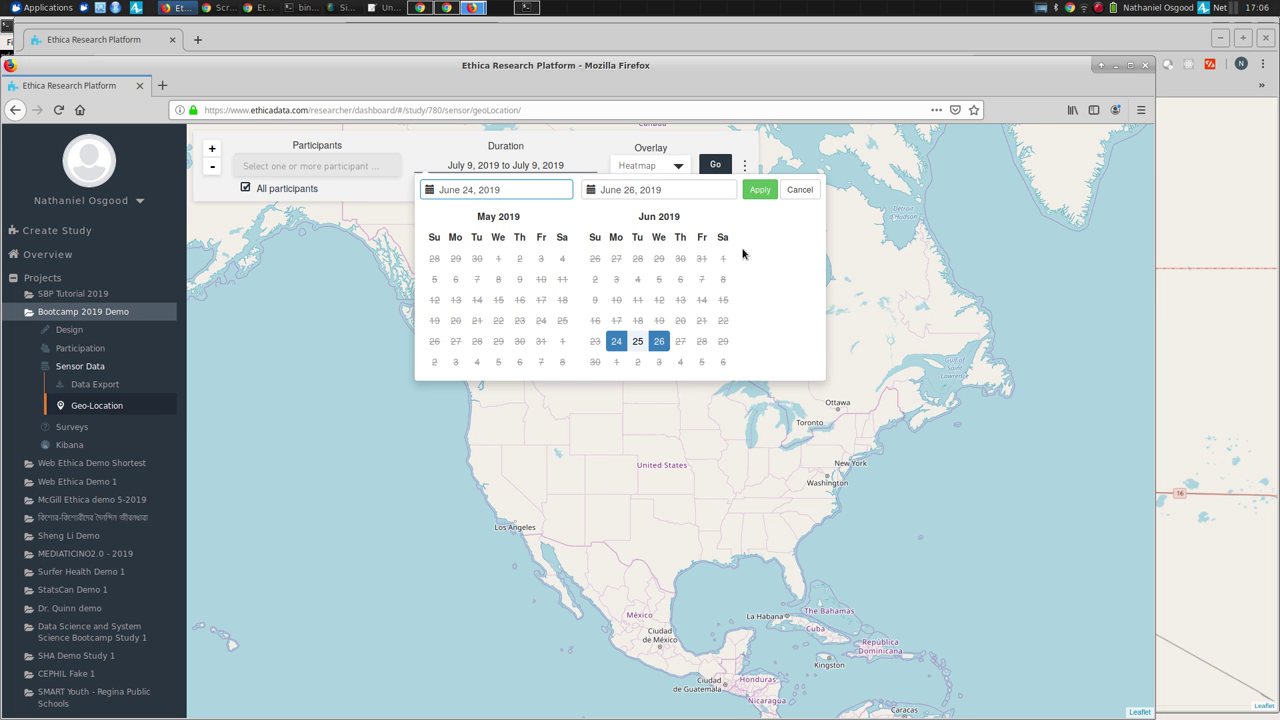
{"action": "left_click", "coordinate": [757, 190]}
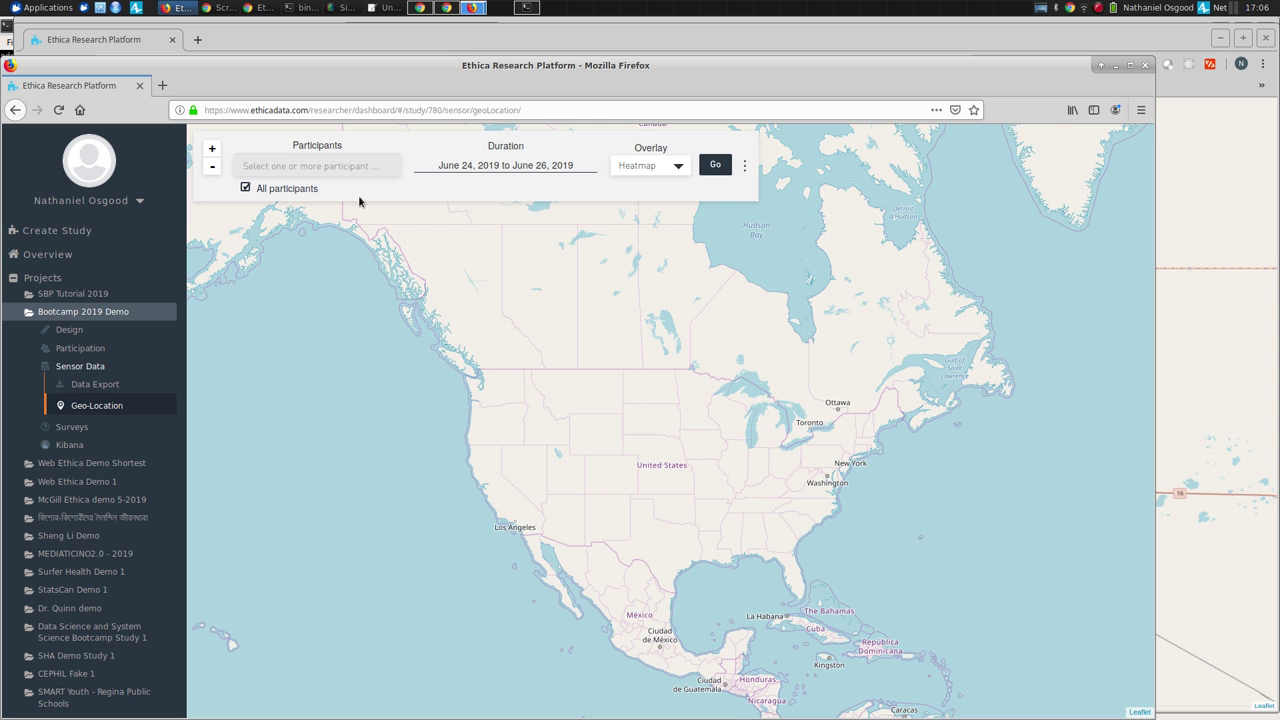
Step: Replace the all-participants selection with a single participant and plot that participant's location heatmap
{"action": "left_click", "coordinate": [306, 190]}
{"action": "left_click", "coordinate": [323, 168]}
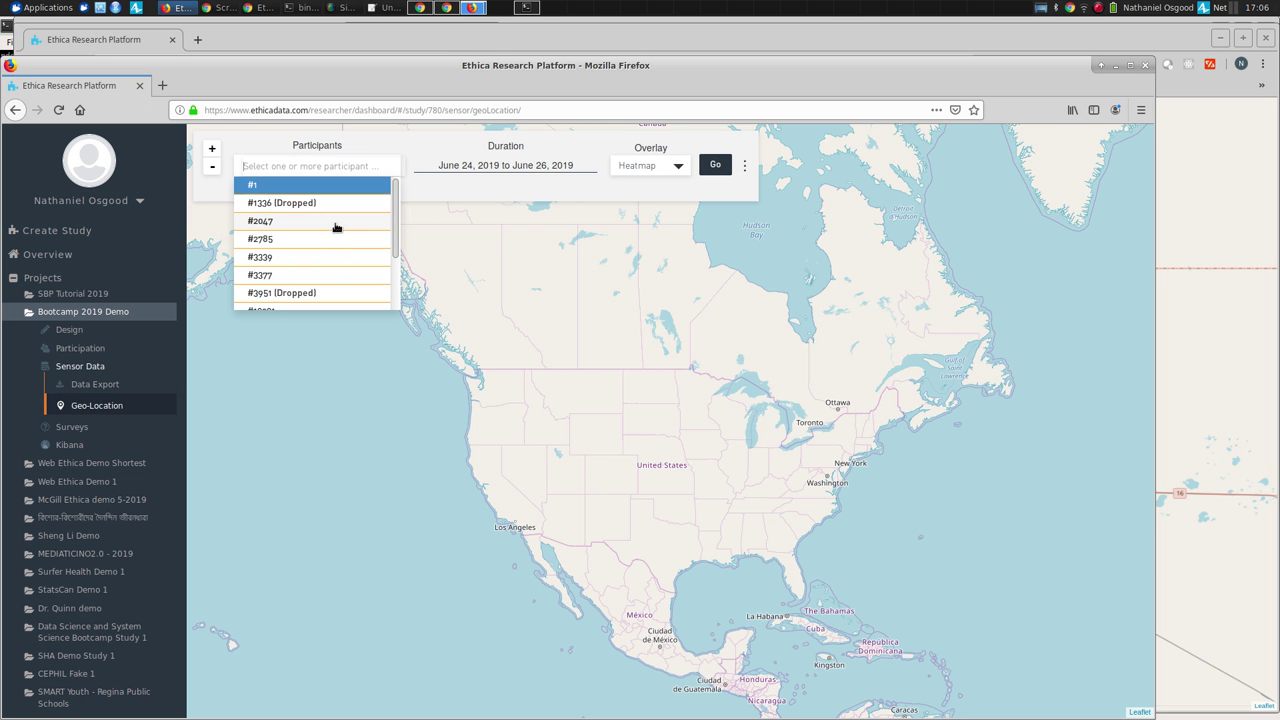
{"action": "left_click", "coordinate": [337, 240]}
{"action": "left_click", "coordinate": [715, 164]}
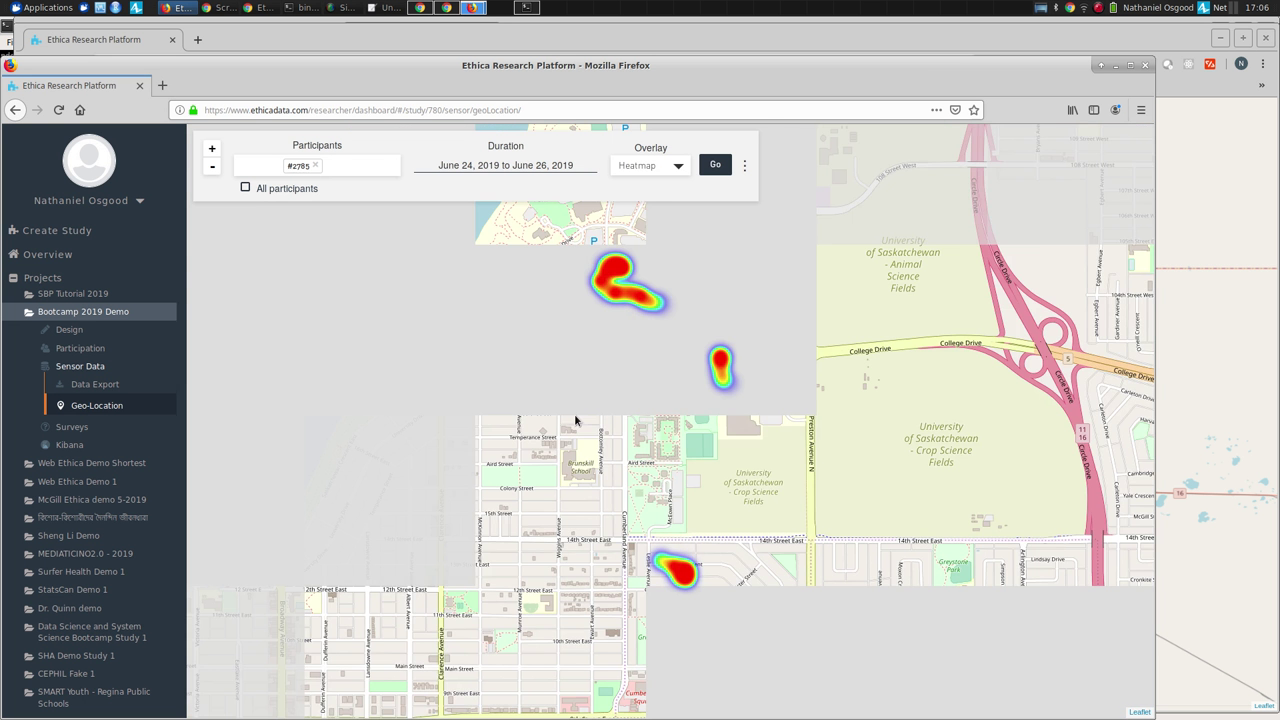
Step: Switch to the Chrome window and plot the heatmap for the same single participant instead of all participants
{"action": "scroll", "coordinate": [574, 413], "scroll_direction": "up", "scroll_amount": 2}
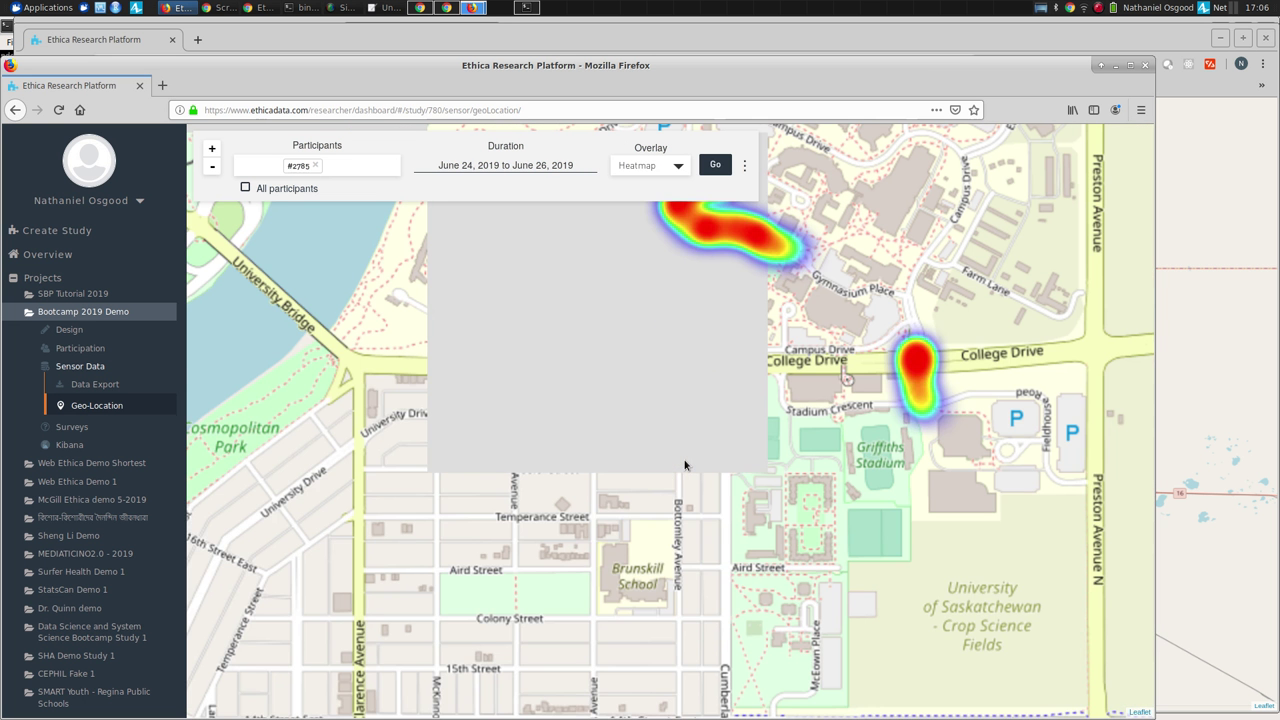
{"action": "left_click", "coordinate": [1225, 305]}
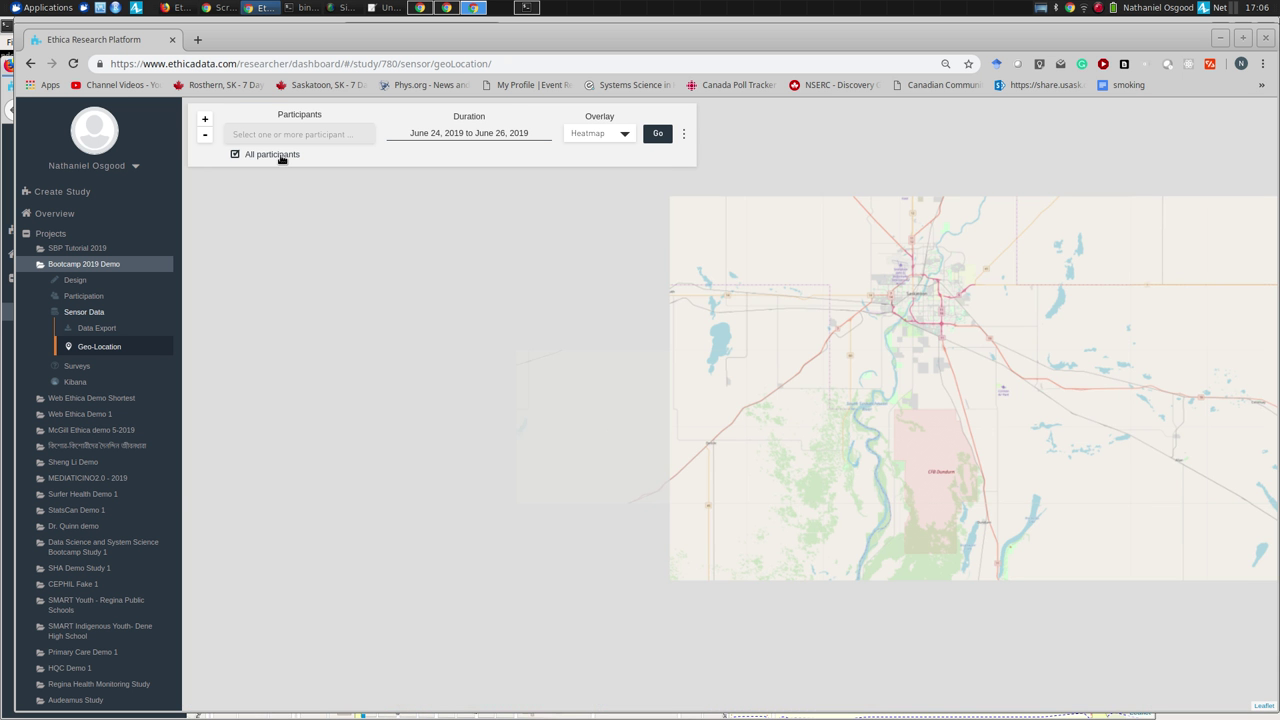
{"action": "left_click", "coordinate": [281, 155]}
{"action": "left_click", "coordinate": [290, 134]}
{"action": "left_click", "coordinate": [297, 197]}
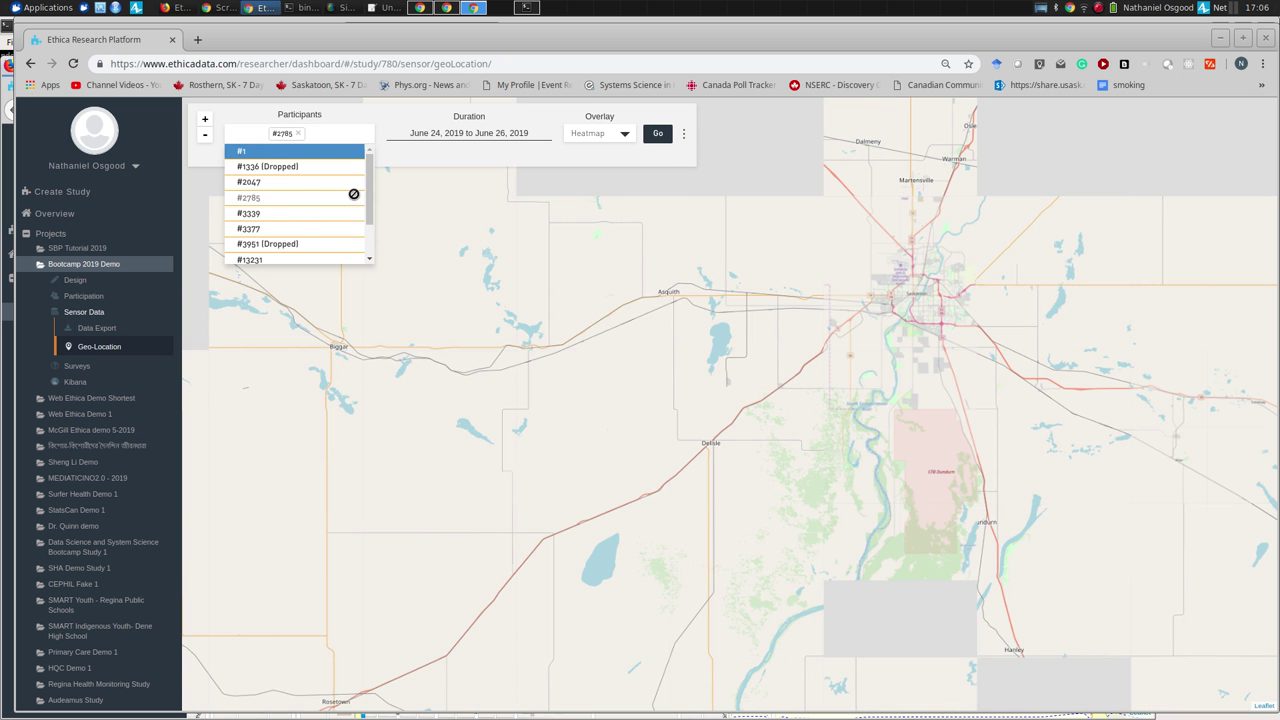
{"action": "left_click", "coordinate": [657, 133]}
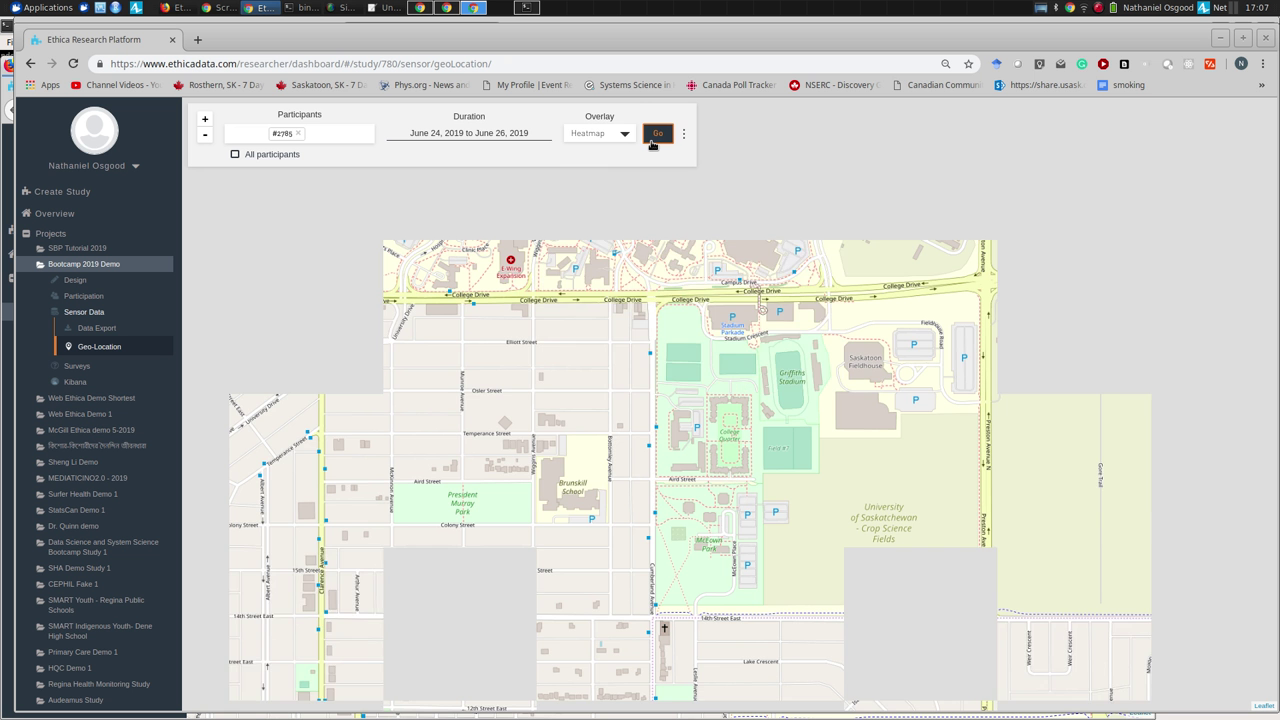
{"action": "scroll", "coordinate": [639, 275], "scroll_direction": "down", "scroll_amount": 1}
{"action": "scroll", "coordinate": [636, 320], "scroll_direction": "down", "scroll_amount": 1}
{"action": "left_click_drag", "start_coordinate": [634, 363], "coordinate": [649, 449]}
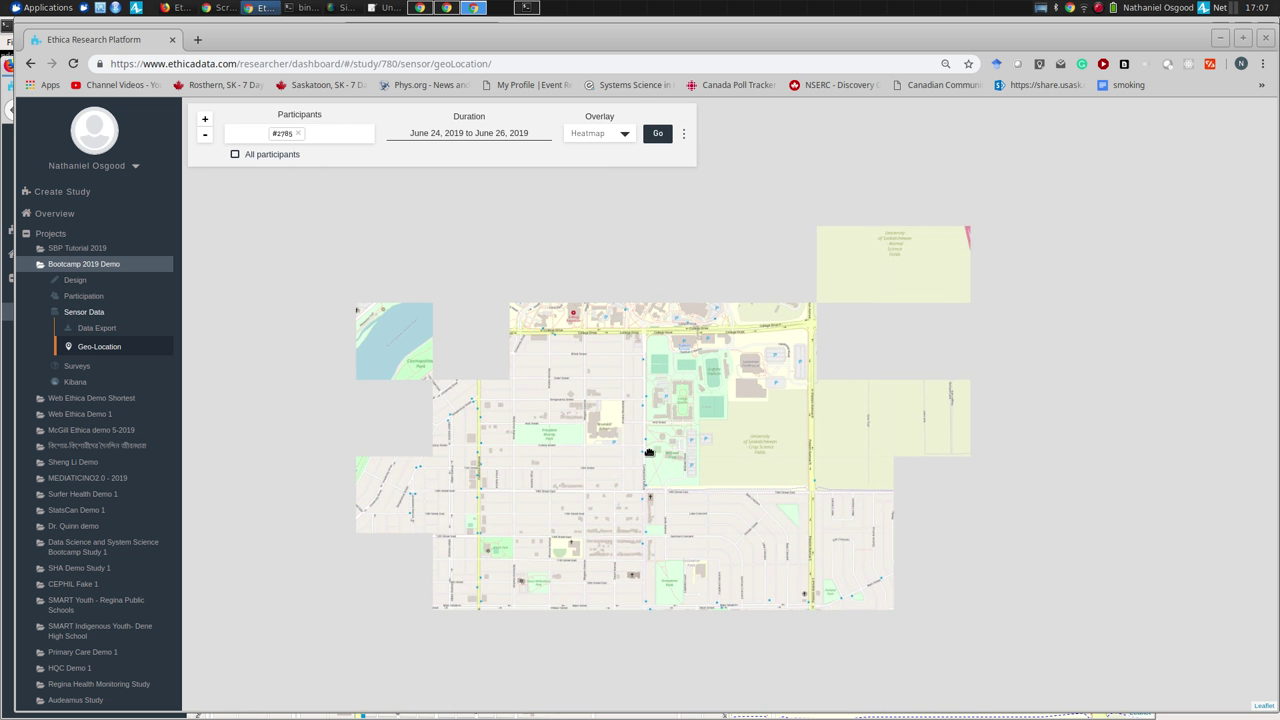
{"action": "scroll", "coordinate": [652, 481], "scroll_direction": "down", "scroll_amount": 1}
Step: Return to Firefox and examine the participant's heatmap around the university campus, close up and at neighbourhood scale
{"action": "key", "text": "alt+Tab"}
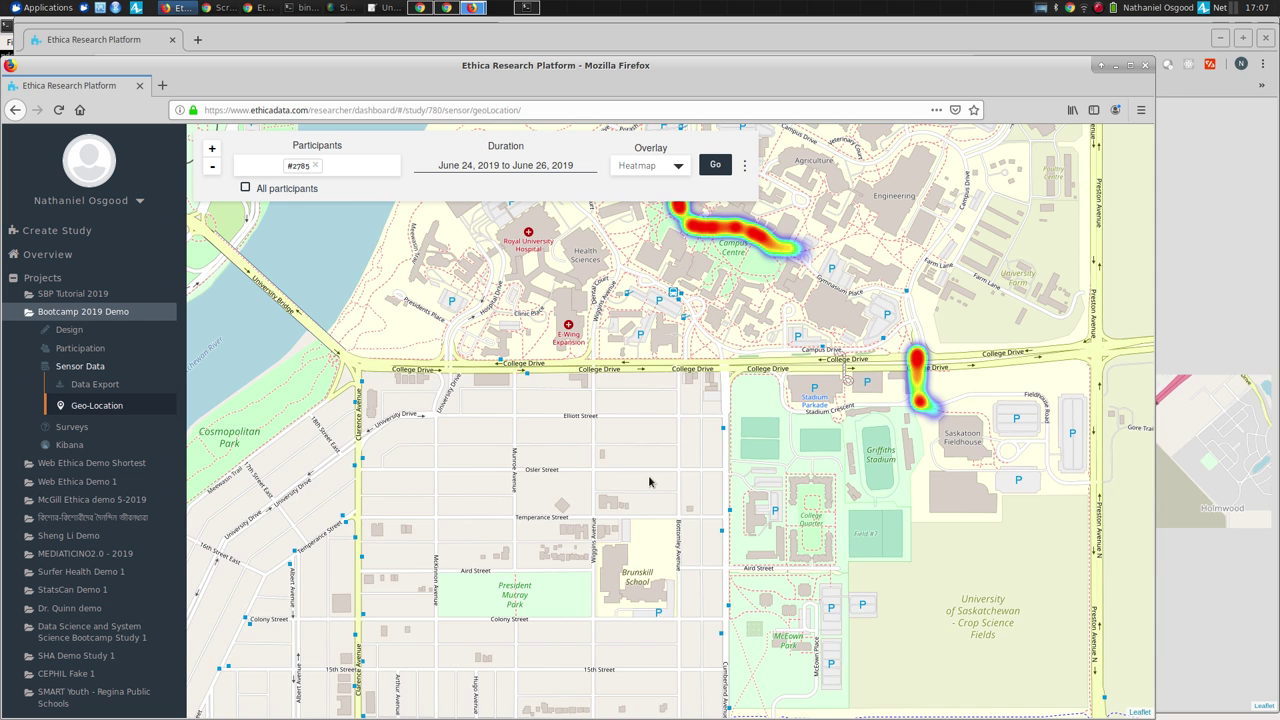
{"action": "left_click_drag", "start_coordinate": [737, 410], "coordinate": [467, 704]}
{"action": "scroll", "coordinate": [704, 590], "scroll_direction": "up", "scroll_amount": 1}
{"action": "left_click_drag", "start_coordinate": [553, 576], "coordinate": [600, 573]}
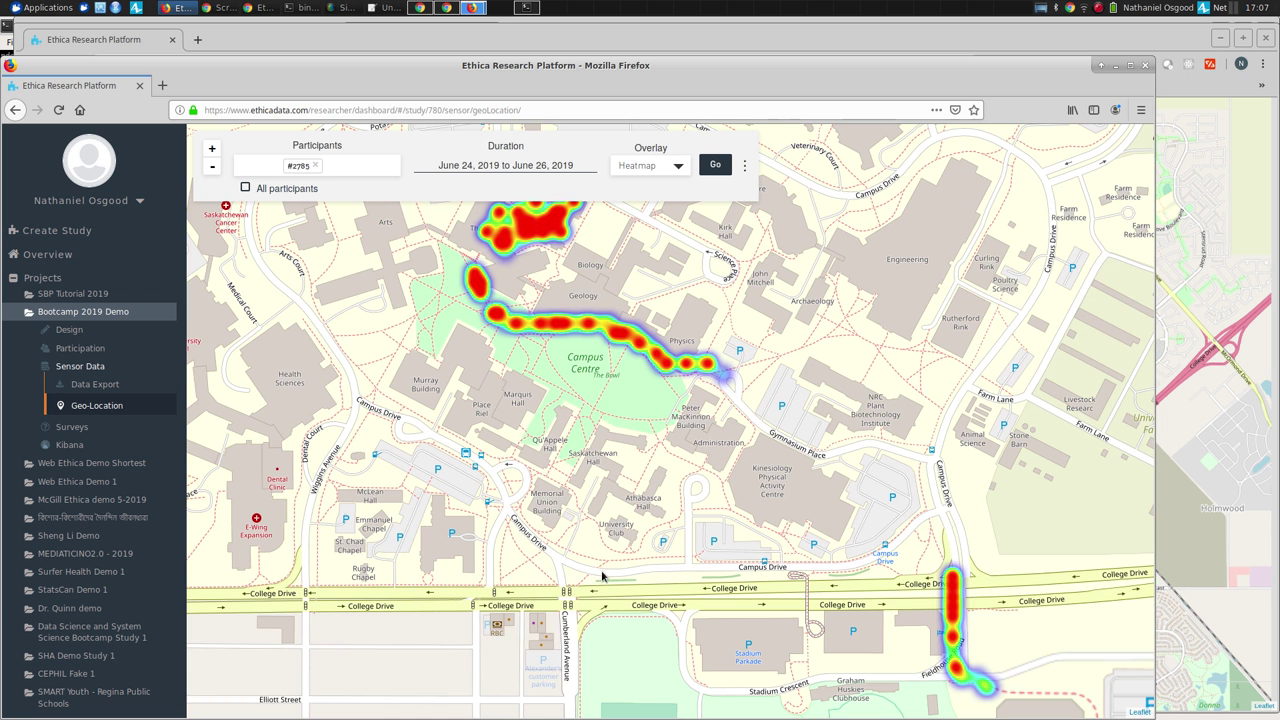
{"action": "scroll", "coordinate": [601, 576], "scroll_direction": "down", "scroll_amount": 2}
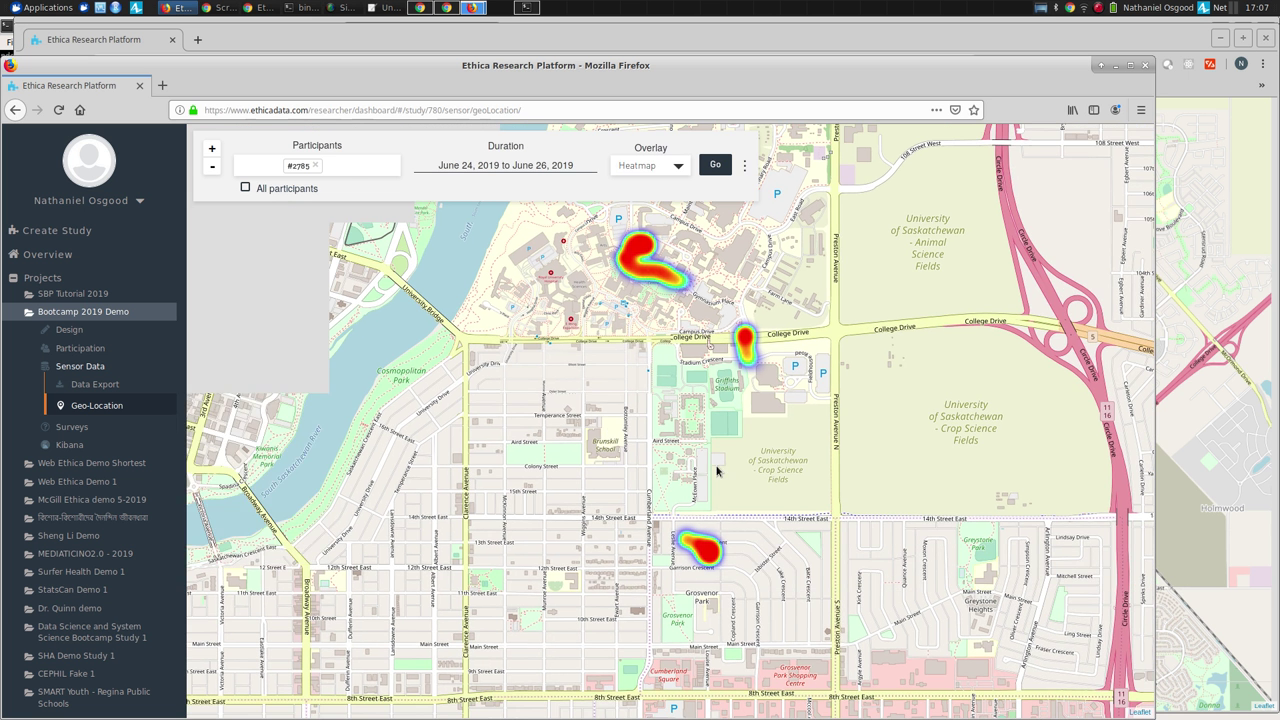
Step: Add the first listed participant to the selection and plot the combined location heatmap of both participants
{"action": "left_click", "coordinate": [343, 168]}
{"action": "left_click", "coordinate": [324, 185]}
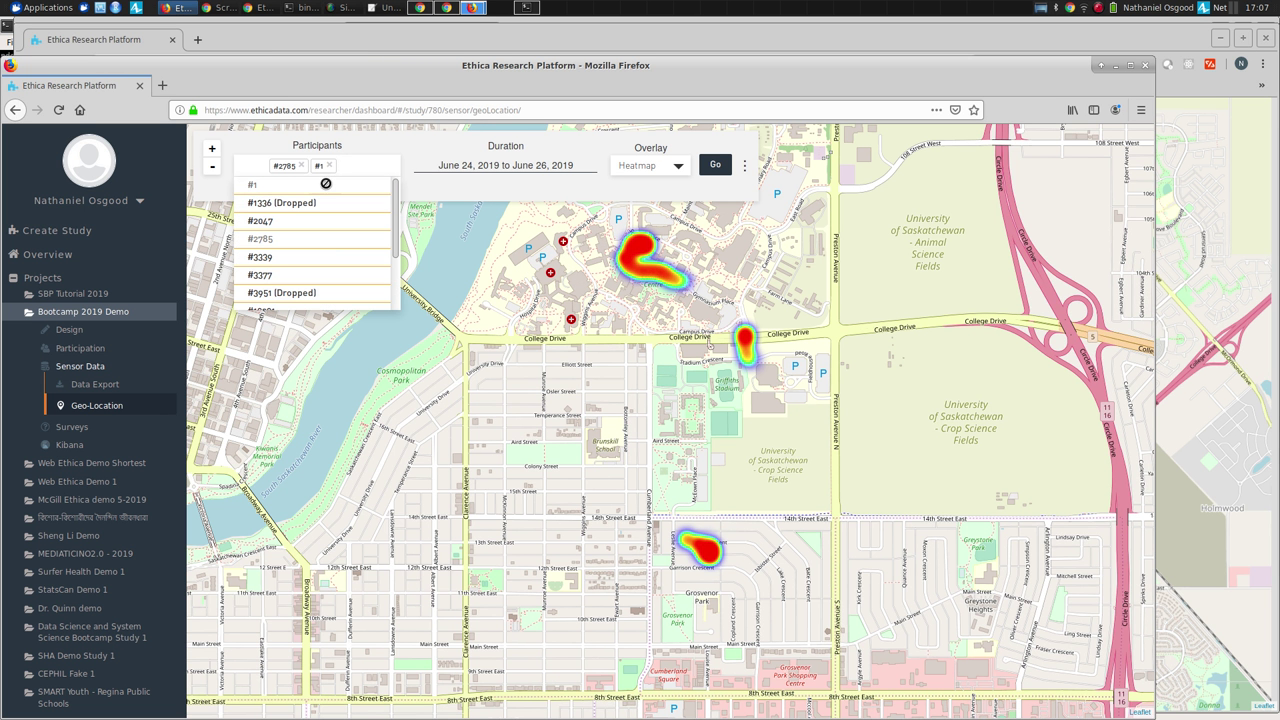
{"action": "left_click", "coordinate": [723, 165]}
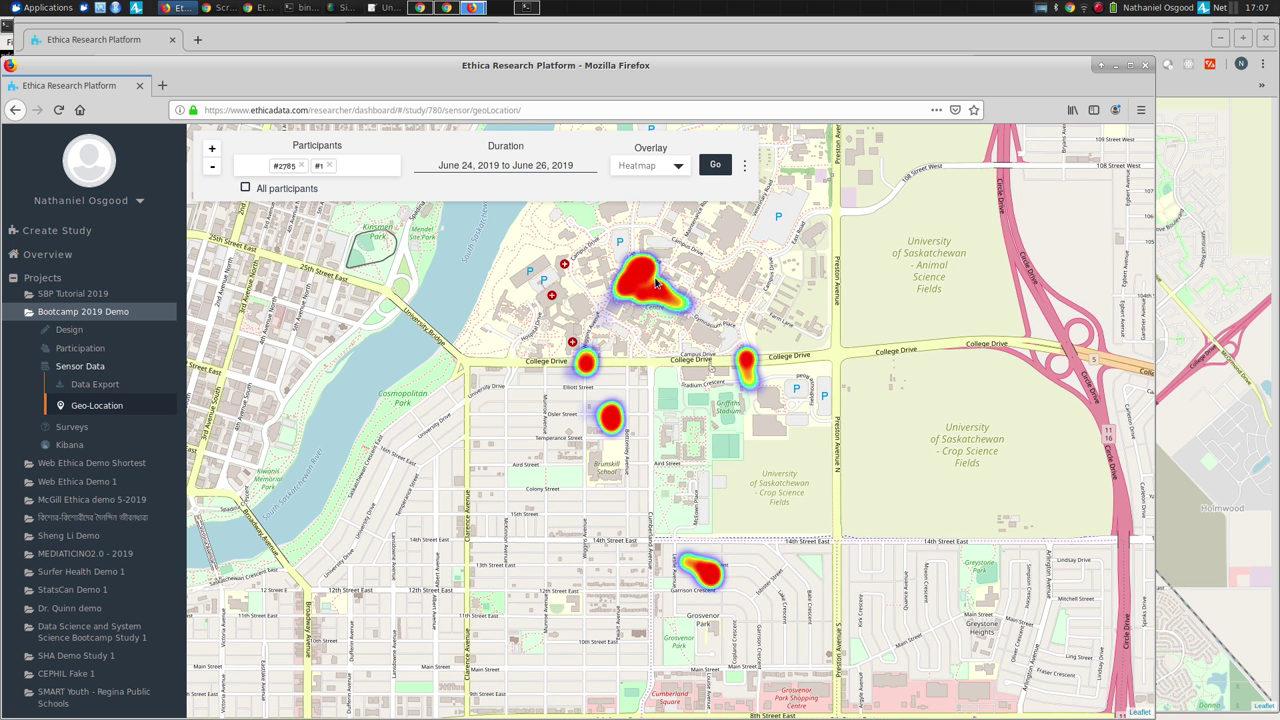
{"action": "left_click_drag", "start_coordinate": [625, 387], "coordinate": [764, 374]}
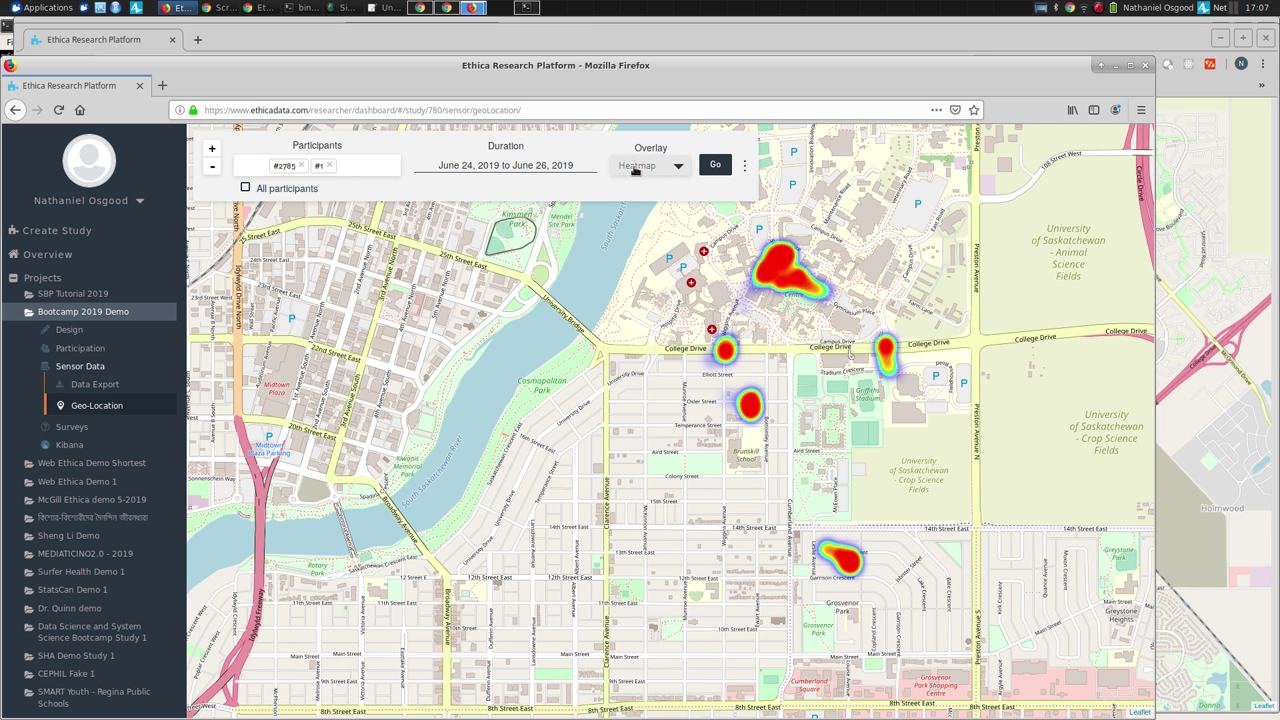
Step: Change the map overlay to Temporal, remove the added participant and plot the remaining participant's movements
{"action": "left_click", "coordinate": [660, 166]}
{"action": "left_click", "coordinate": [638, 202]}
{"action": "left_click", "coordinate": [714, 166]}
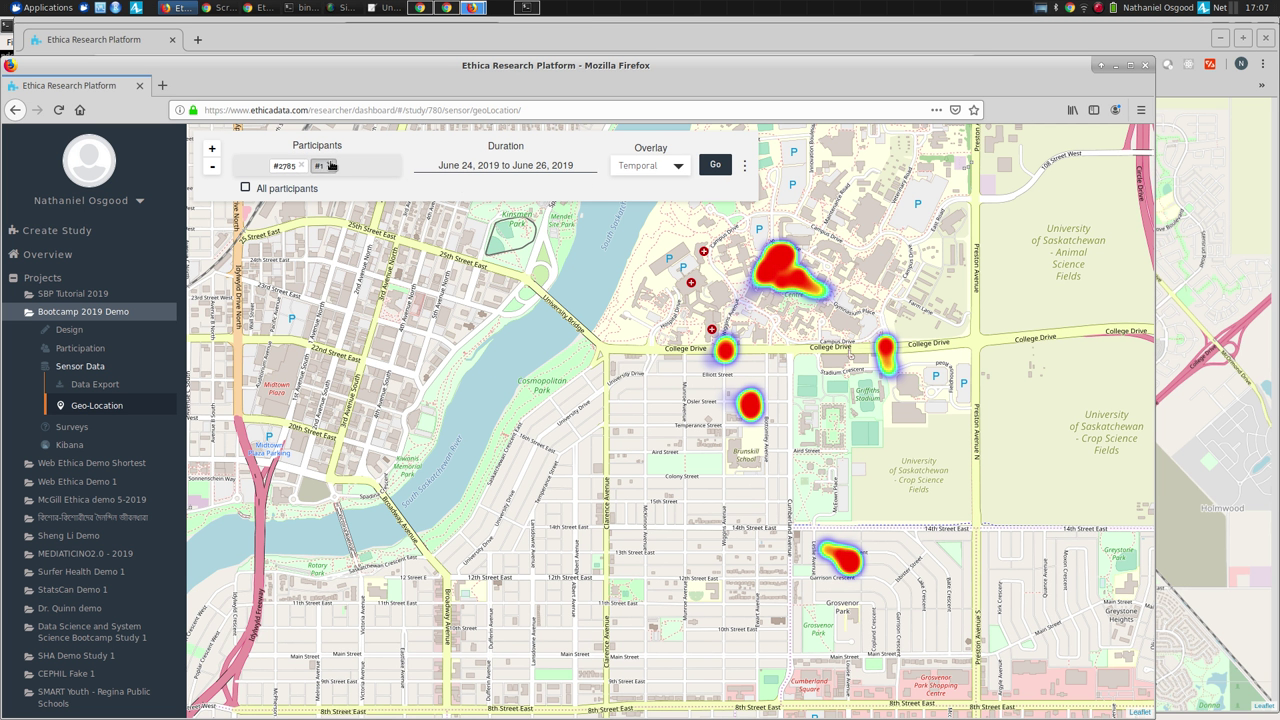
{"action": "left_click", "coordinate": [331, 165]}
{"action": "left_click", "coordinate": [715, 165]}
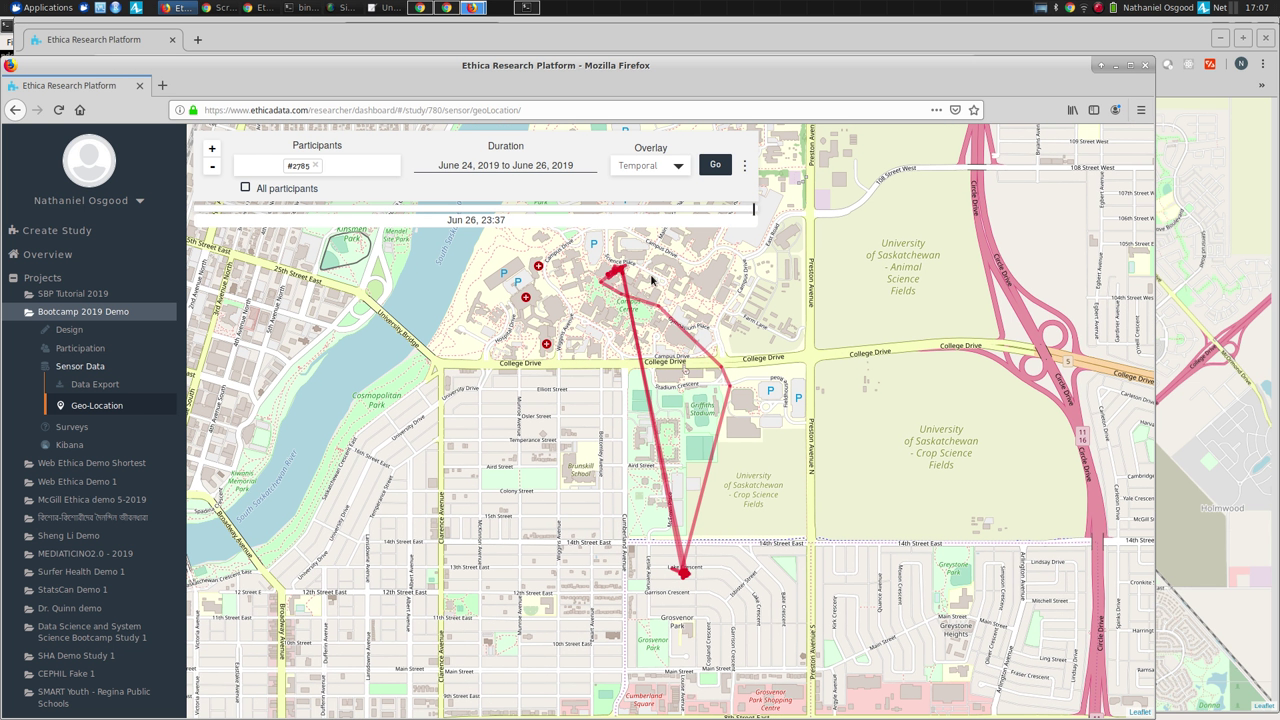
Step: Scrub the temporal overlay's timeline back to June 24 and forward to Jun 26, 20:57 to examine the participant's movement path
{"action": "left_click", "coordinate": [495, 211]}
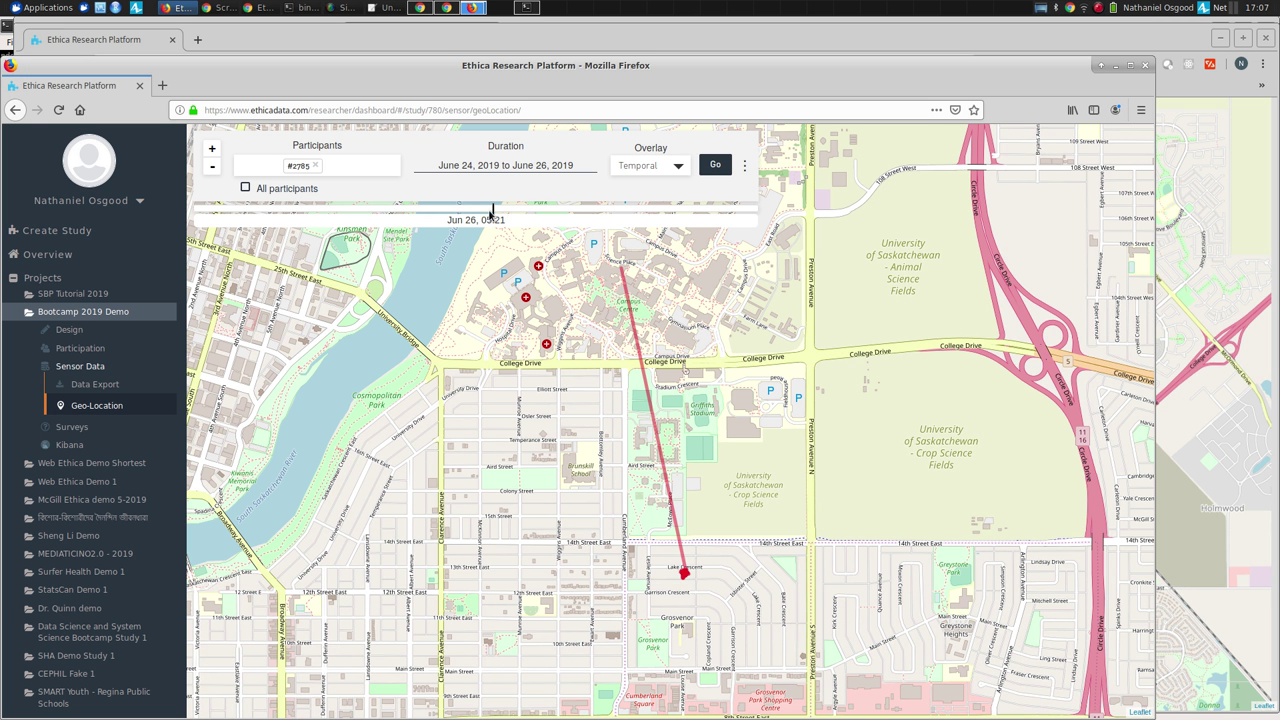
{"action": "left_click_drag", "start_coordinate": [488, 215], "coordinate": [190, 218]}
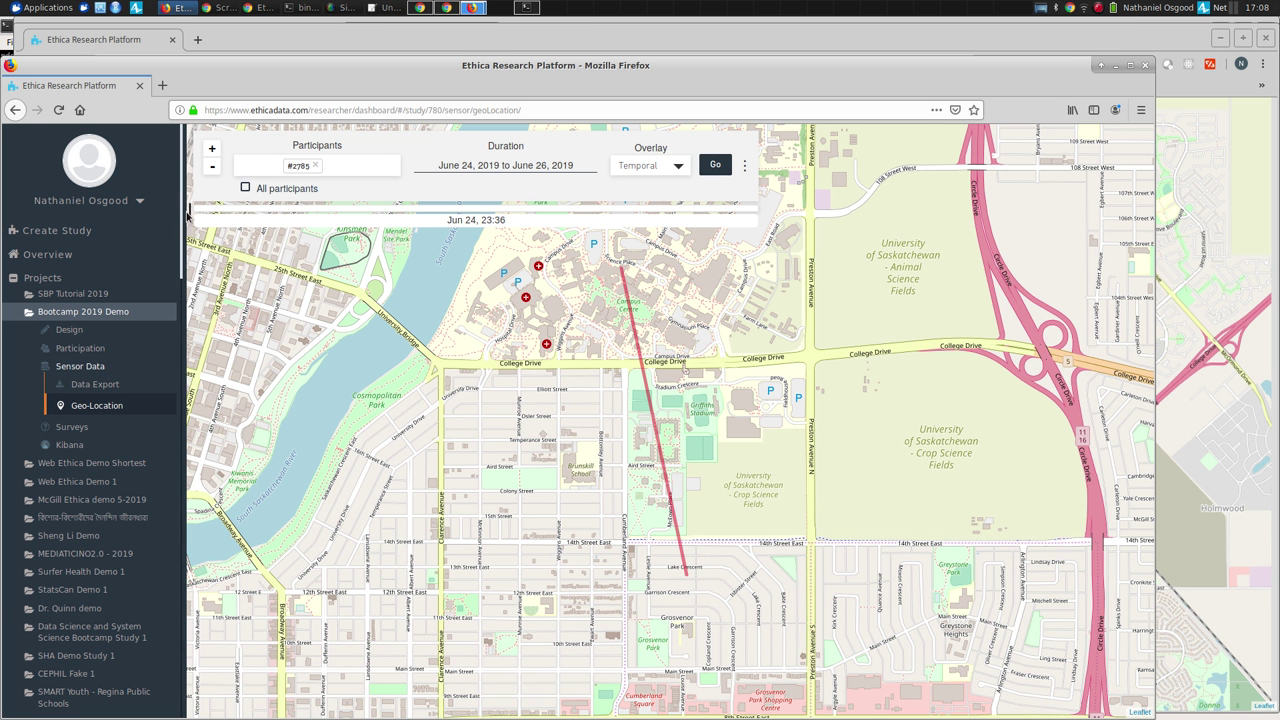
{"action": "mouse_move", "coordinate": [190, 214]}
{"action": "left_mouse_down"}
{"action": "mouse_move", "coordinate": [399, 214]}
{"action": "mouse_move", "coordinate": [262, 214]}
{"action": "mouse_move", "coordinate": [302, 224]}
{"action": "mouse_move", "coordinate": [520, 205]}
{"action": "mouse_move", "coordinate": [751, 208]}
{"action": "mouse_move", "coordinate": [674, 209]}
{"action": "mouse_move", "coordinate": [640, 225]}
{"action": "mouse_move", "coordinate": [730, 228]}
{"action": "mouse_move", "coordinate": [751, 222]}
{"action": "mouse_move", "coordinate": [706, 210]}
{"action": "mouse_move", "coordinate": [716, 207]}
{"action": "mouse_move", "coordinate": [592, 209]}
{"action": "mouse_move", "coordinate": [559, 224]}
{"action": "mouse_move", "coordinate": [433, 226]}
{"action": "mouse_move", "coordinate": [435, 238]}
{"action": "left_mouse_up"}
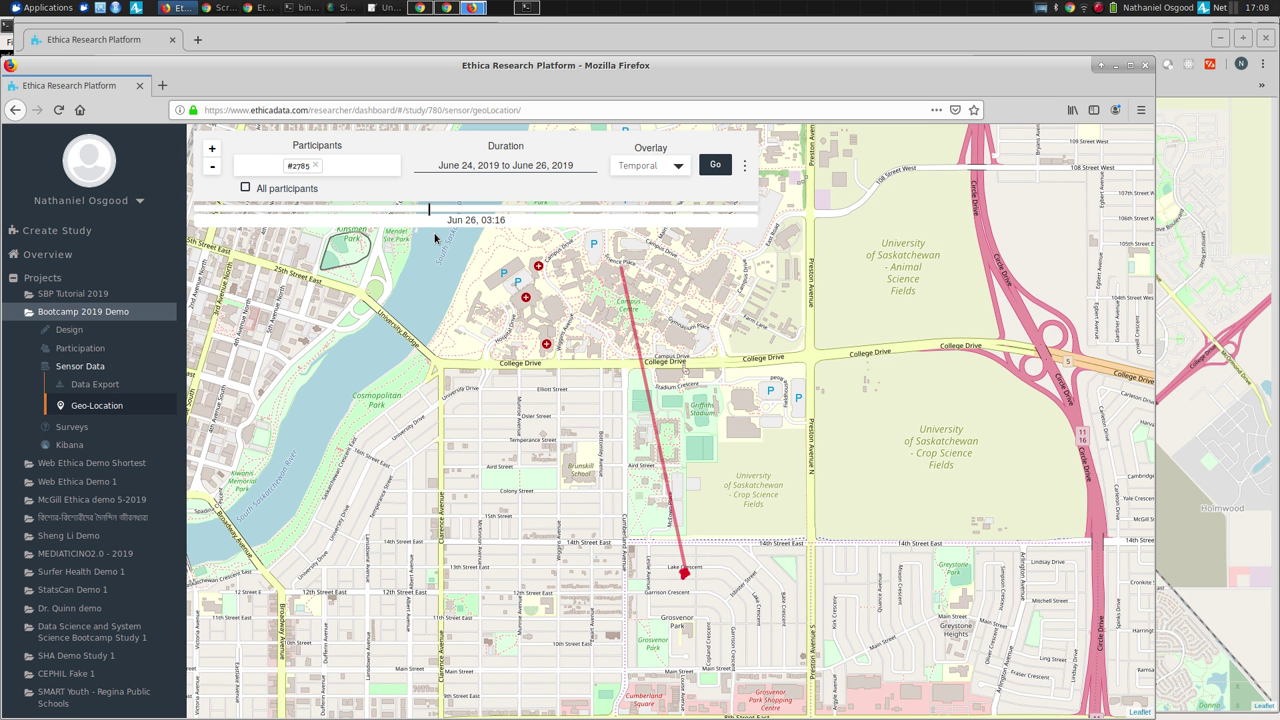
{"action": "left_click_drag", "start_coordinate": [434, 212], "coordinate": [728, 216]}
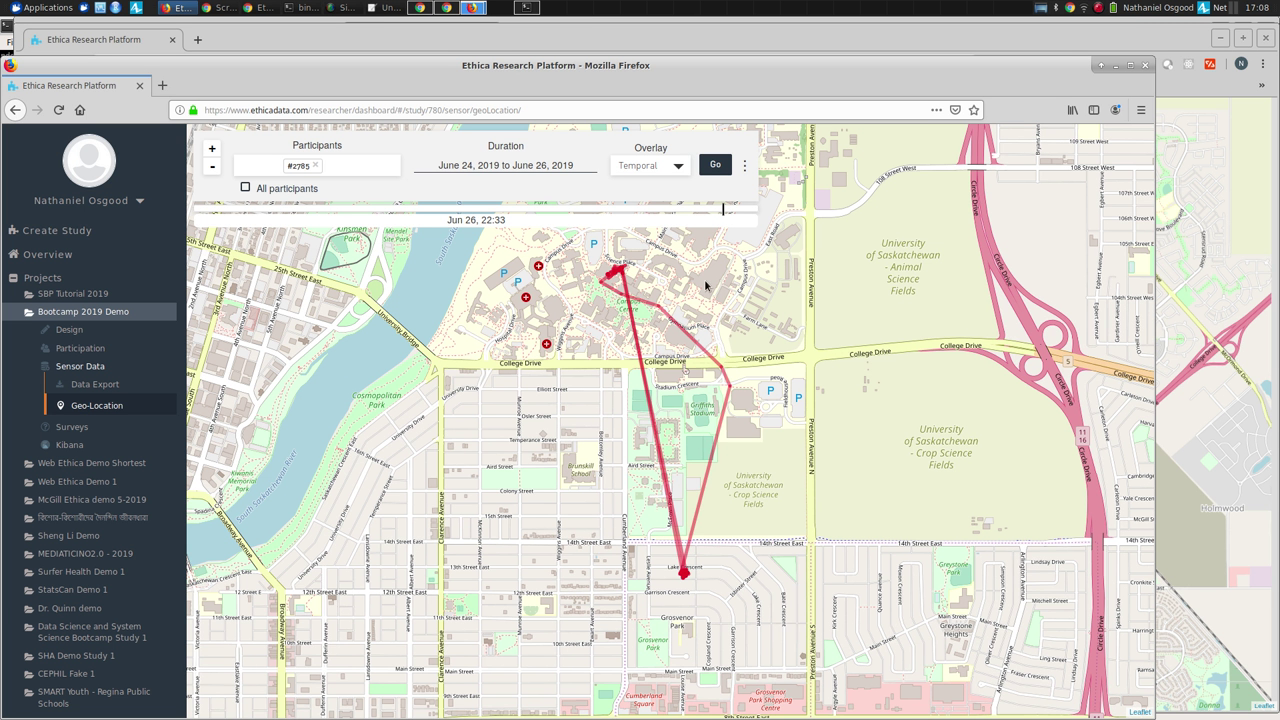
{"action": "left_click_drag", "start_coordinate": [720, 212], "coordinate": [715, 212]}
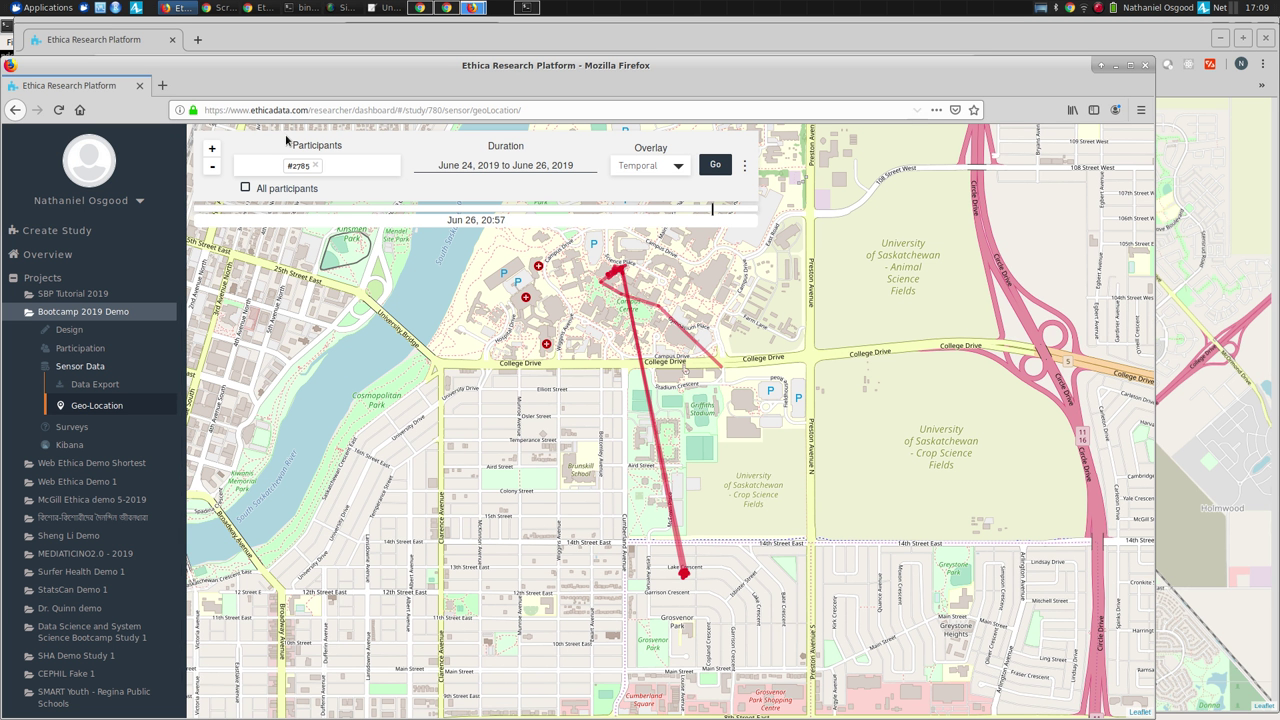
Step: Add the first listed participant to the geo-location selection and plot both participants with the Heatmap overlay
{"action": "left_click", "coordinate": [279, 191]}
{"action": "left_click", "coordinate": [262, 189]}
{"action": "left_click", "coordinate": [324, 167]}
{"action": "left_click", "coordinate": [320, 186]}
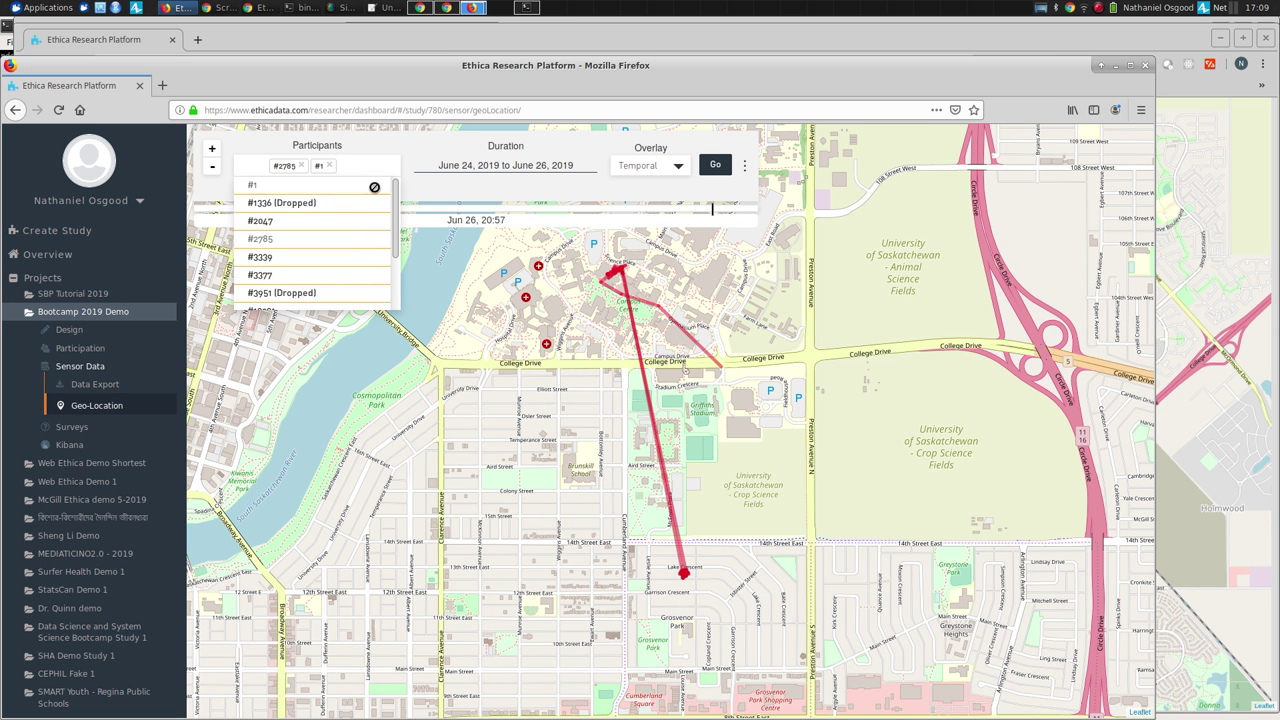
{"action": "left_click", "coordinate": [714, 166]}
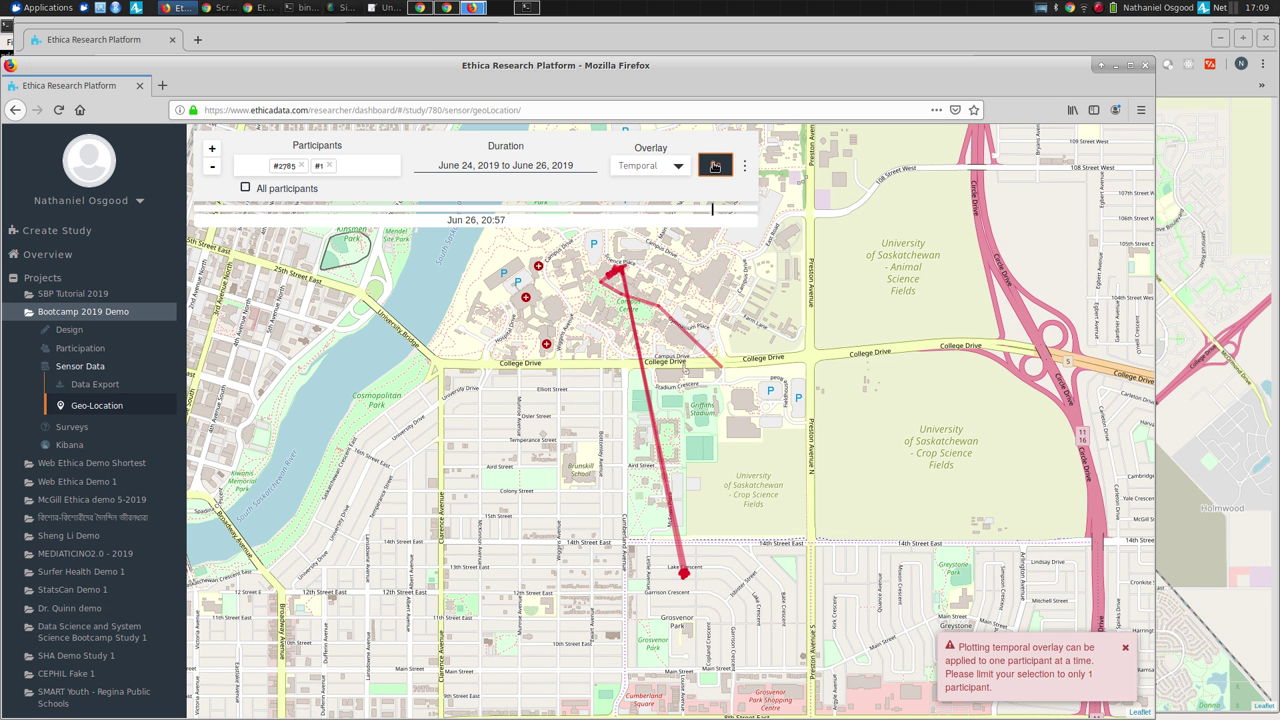
{"action": "left_click", "coordinate": [641, 170]}
{"action": "left_click", "coordinate": [642, 184]}
{"action": "left_click", "coordinate": [715, 165]}
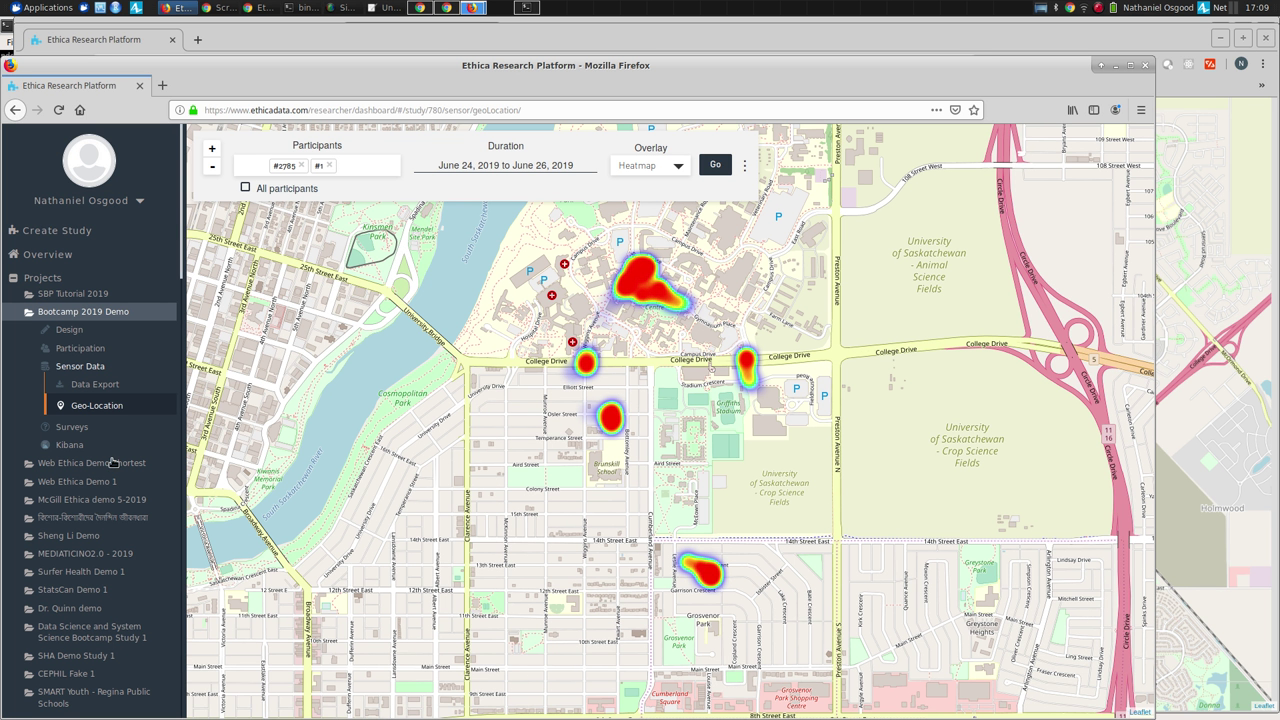
Step: Open the Bootcamp 2019 Demo survey responses and display them for all participants and all surveys
{"action": "left_click", "coordinate": [72, 427]}
{"action": "left_click", "coordinate": [108, 449]}
{"action": "left_click", "coordinate": [1017, 184]}
{"action": "left_click", "coordinate": [991, 204]}
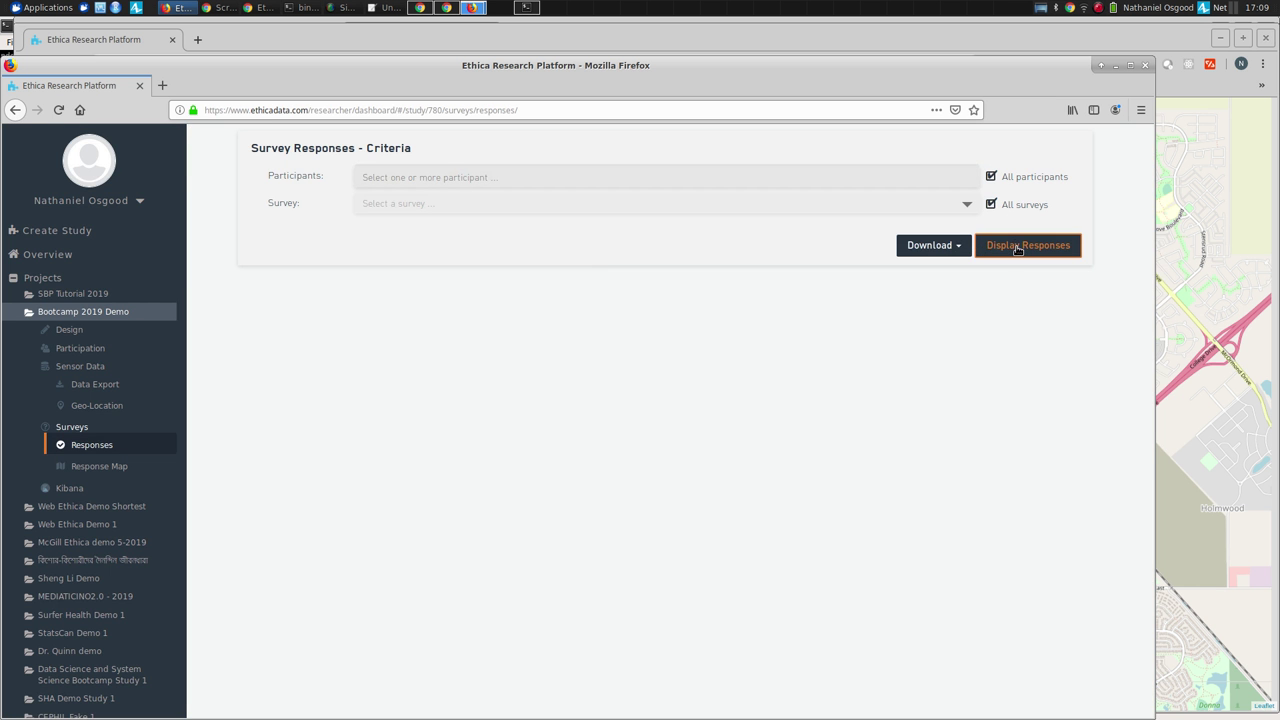
{"action": "left_click", "coordinate": [1017, 247]}
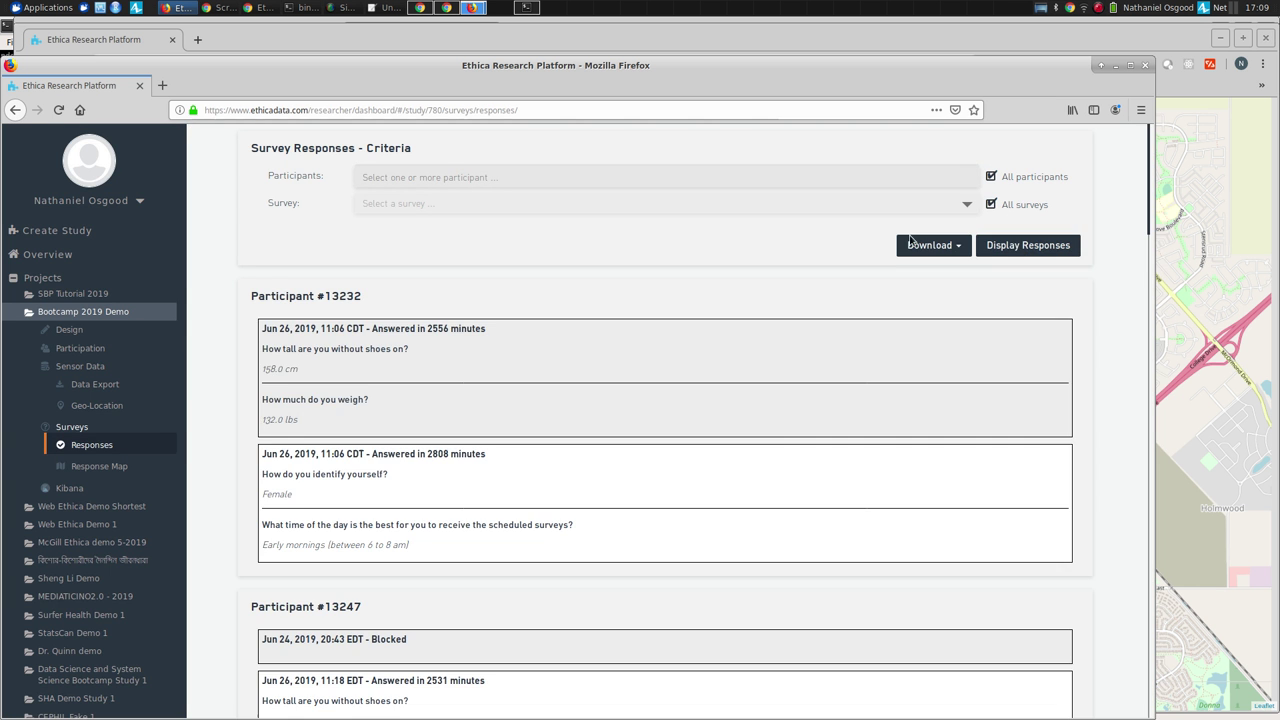
Step: Download the displayed survey responses as CSV, saving the file survey_responses_780.zip
{"action": "left_click", "coordinate": [930, 247]}
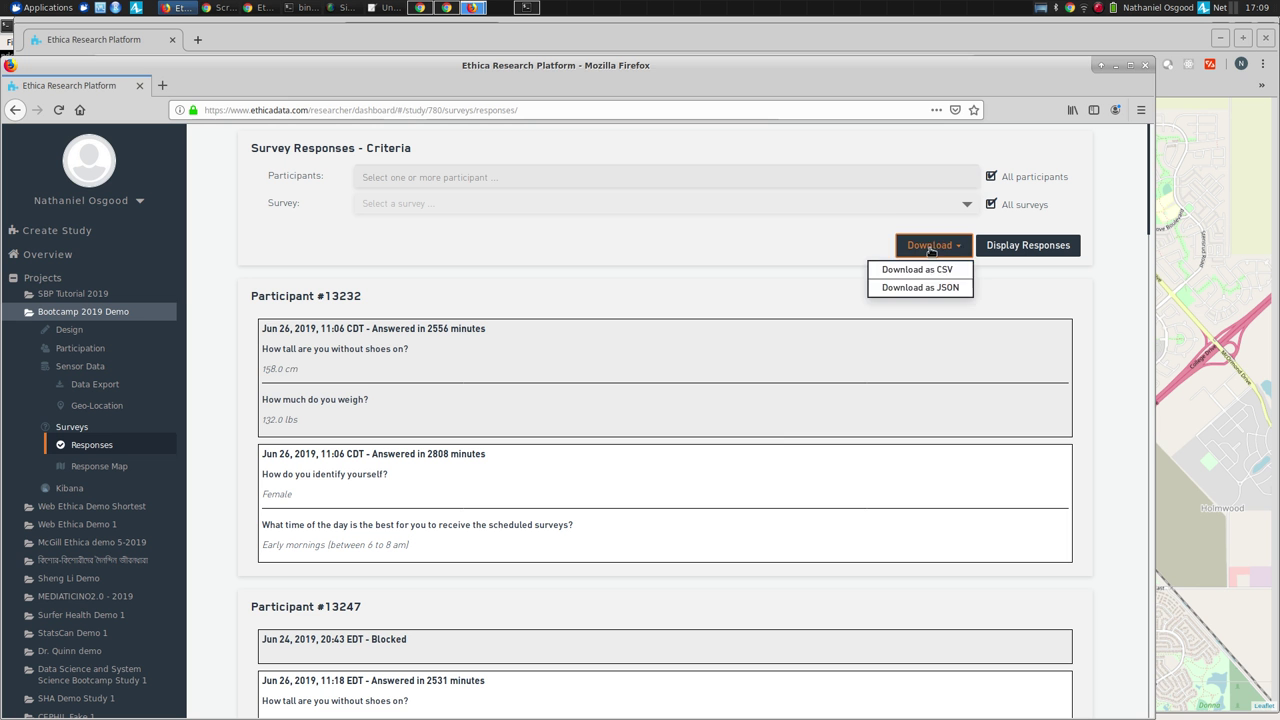
{"action": "left_click", "coordinate": [928, 270]}
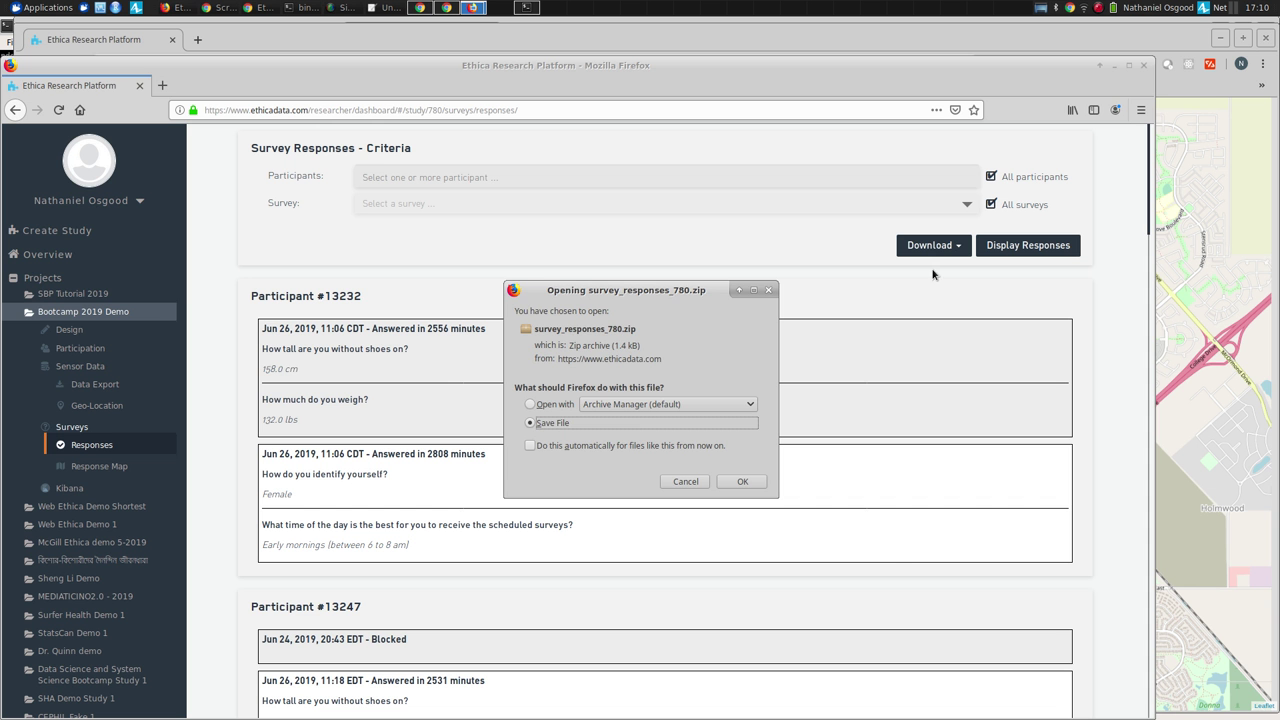
{"action": "left_click", "coordinate": [739, 481]}
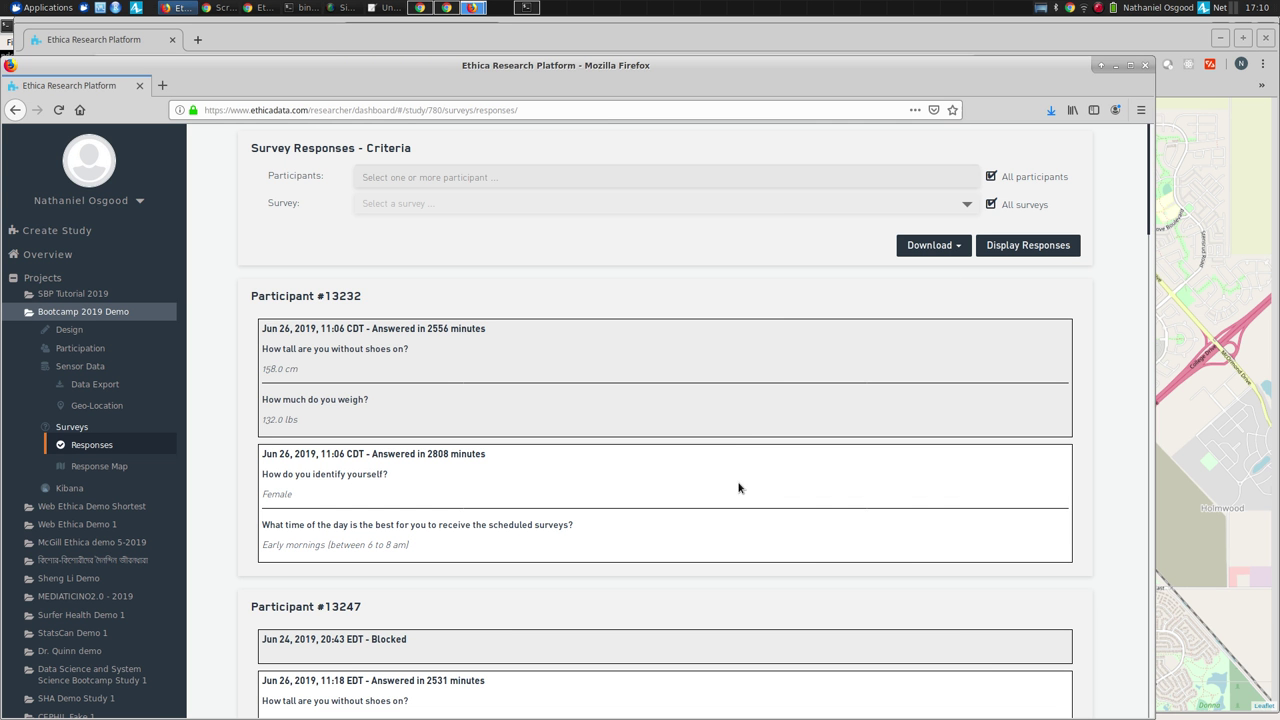
Step: Open the home folder in the file manager, and return to the Ethica survey responses page in Firefox
{"action": "left_click", "coordinate": [35, 10]}
{"action": "left_click", "coordinate": [45, 24]}
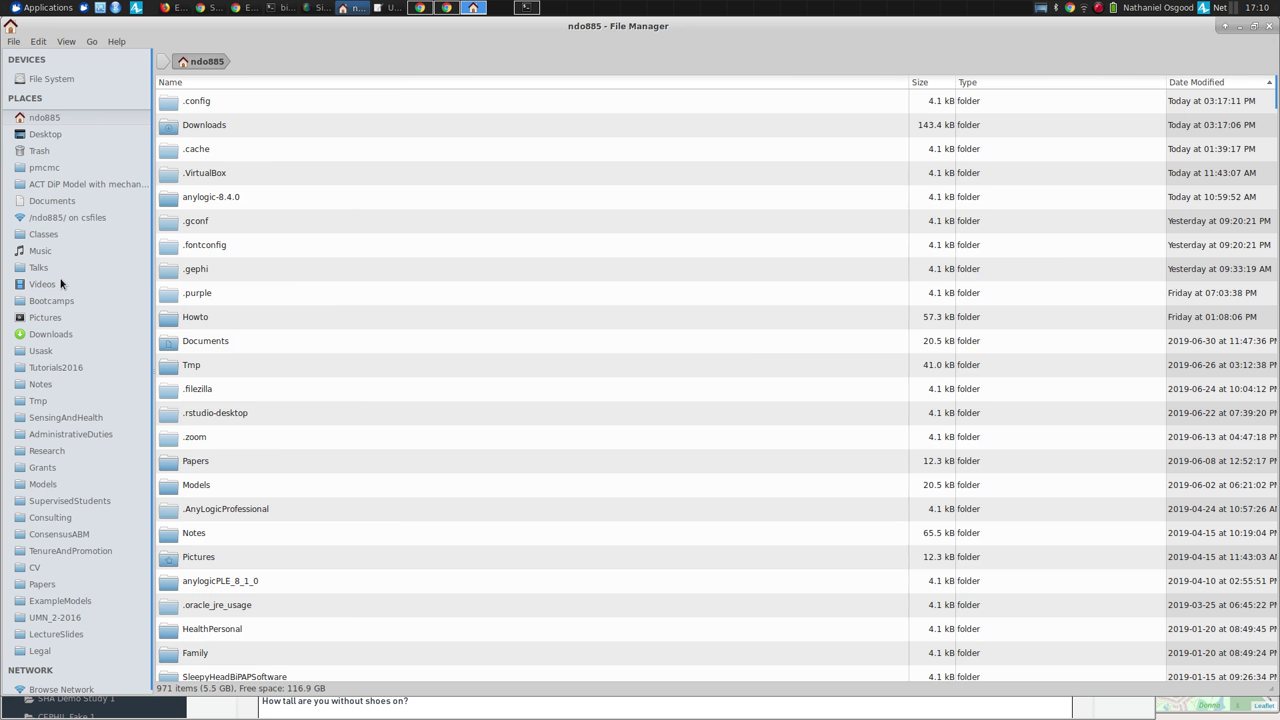
{"action": "key", "text": "alt+Tab"}
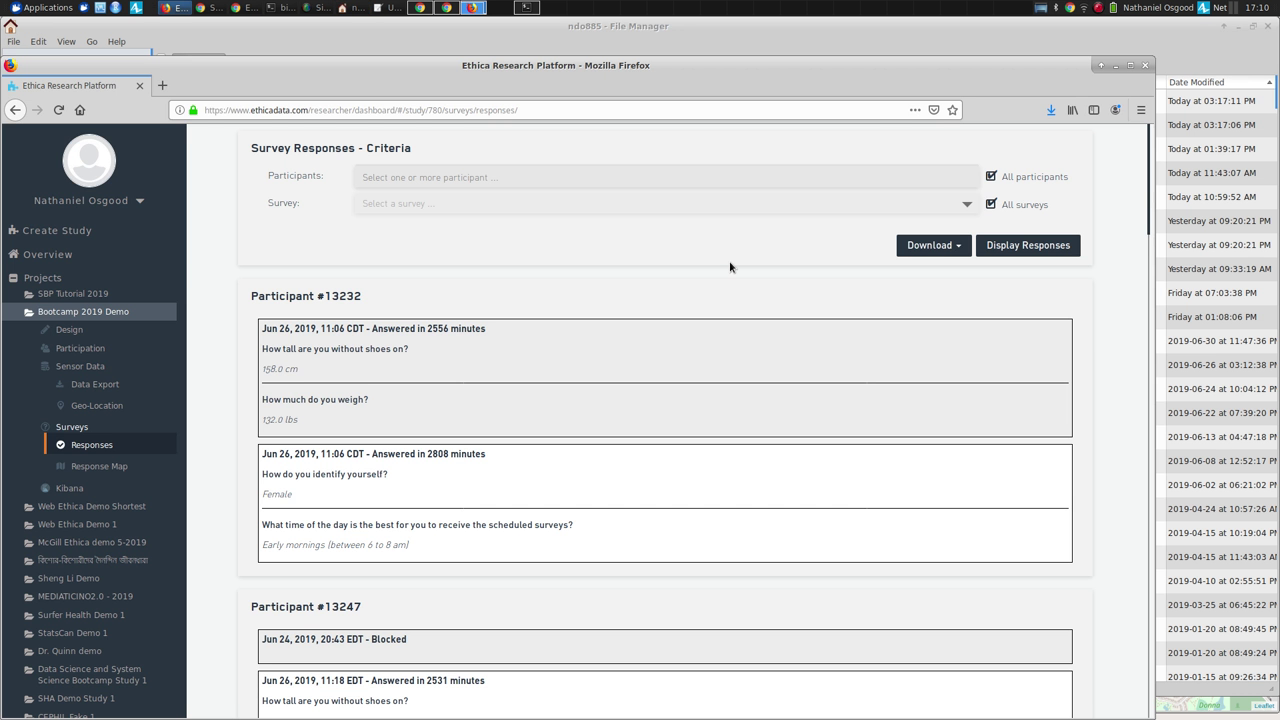
Step: Download the survey responses as CSV once more, saving the zip archive again
{"action": "left_click", "coordinate": [932, 246]}
{"action": "left_click", "coordinate": [910, 272]}
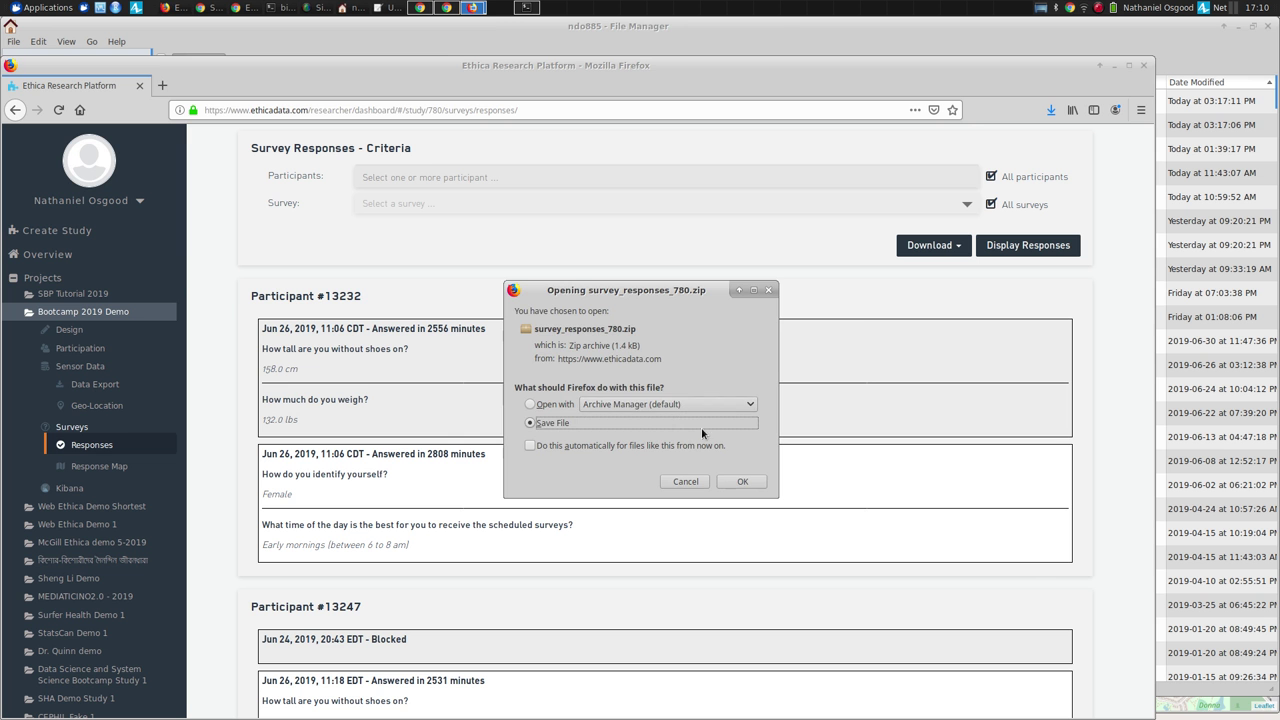
{"action": "left_click", "coordinate": [742, 481]}
Step: Switch to the file manager, go to the Downloads folder and extract survey_responses_780.zip in place
{"action": "key", "text": "alt+Tab"}
{"action": "left_click", "coordinate": [247, 242]}
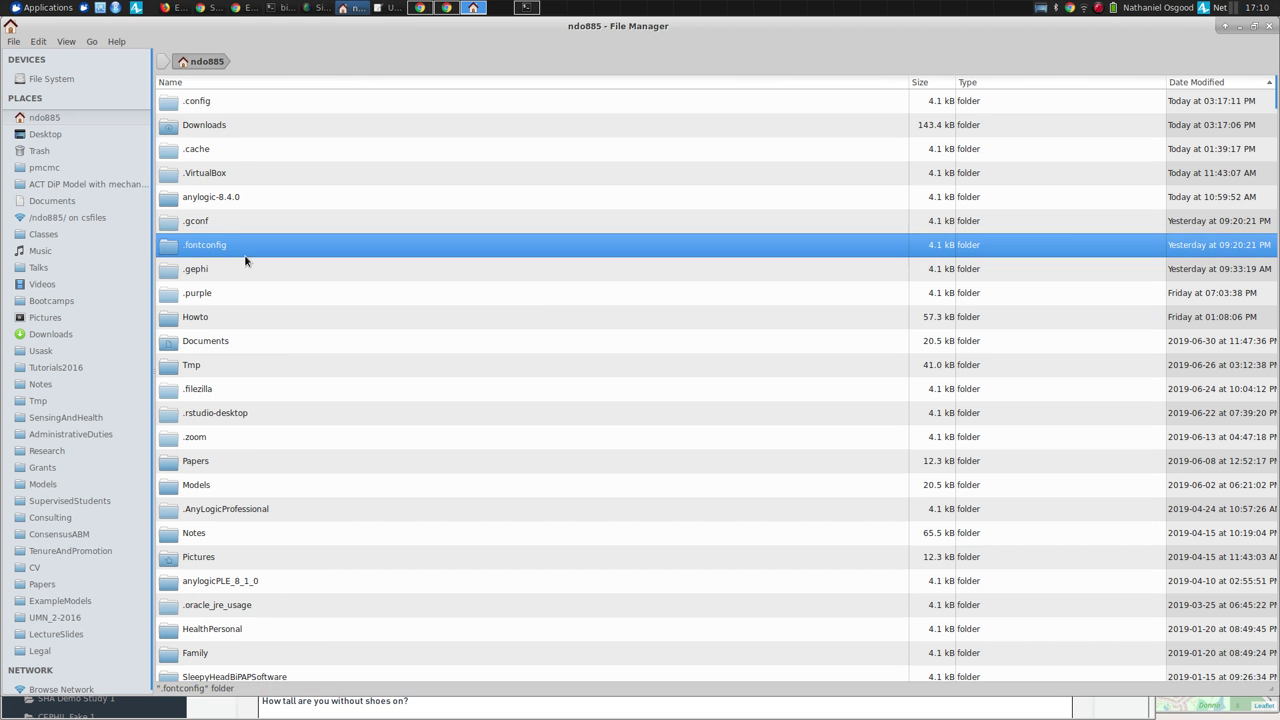
{"action": "key", "text": "Page_Down"}
{"action": "key", "text": "Page_Down"}
{"action": "key", "text": "Page_Down"}
{"action": "key", "text": "Page_Down"}
{"action": "key", "text": "Page_Down"}
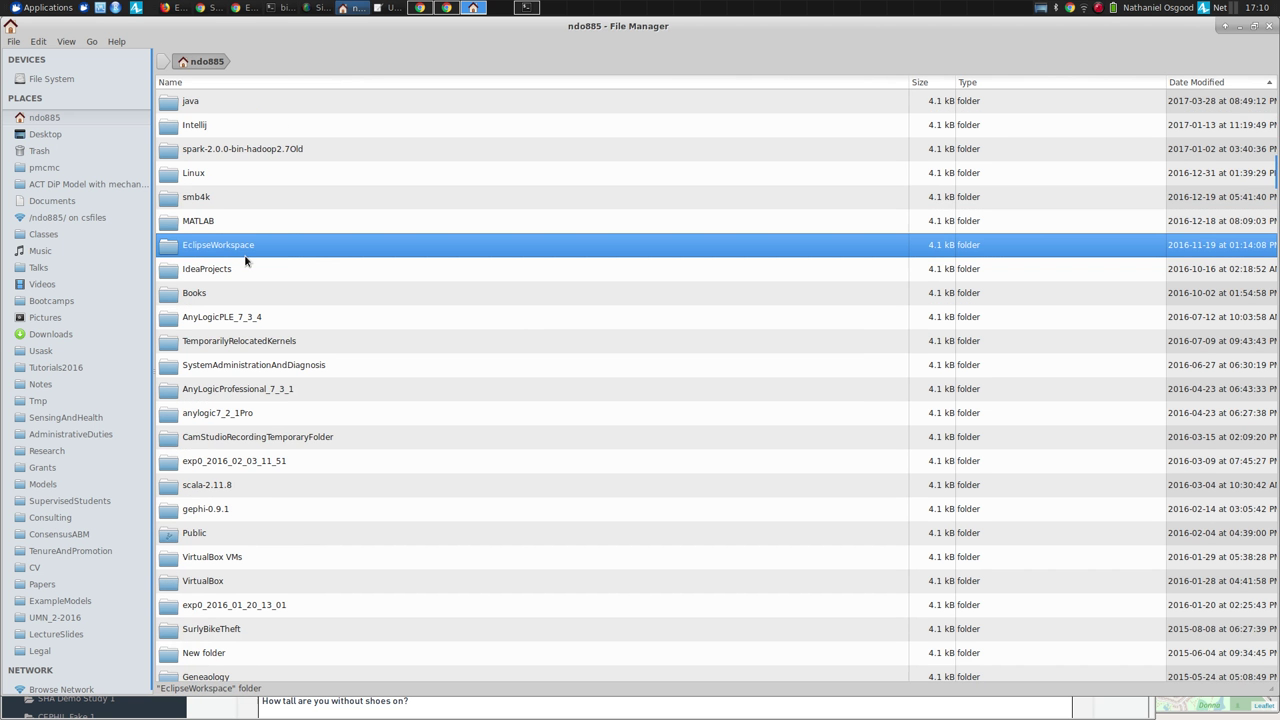
{"action": "left_click", "coordinate": [43, 336]}
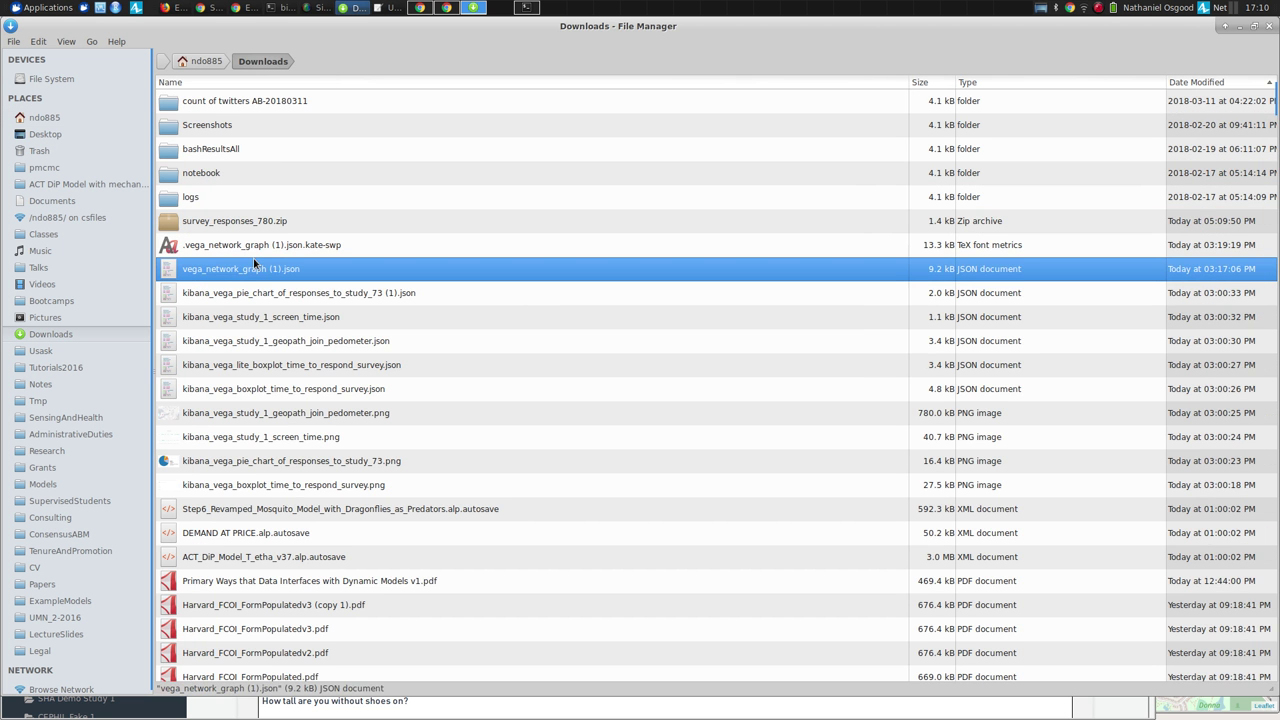
{"action": "right_click", "coordinate": [245, 224]}
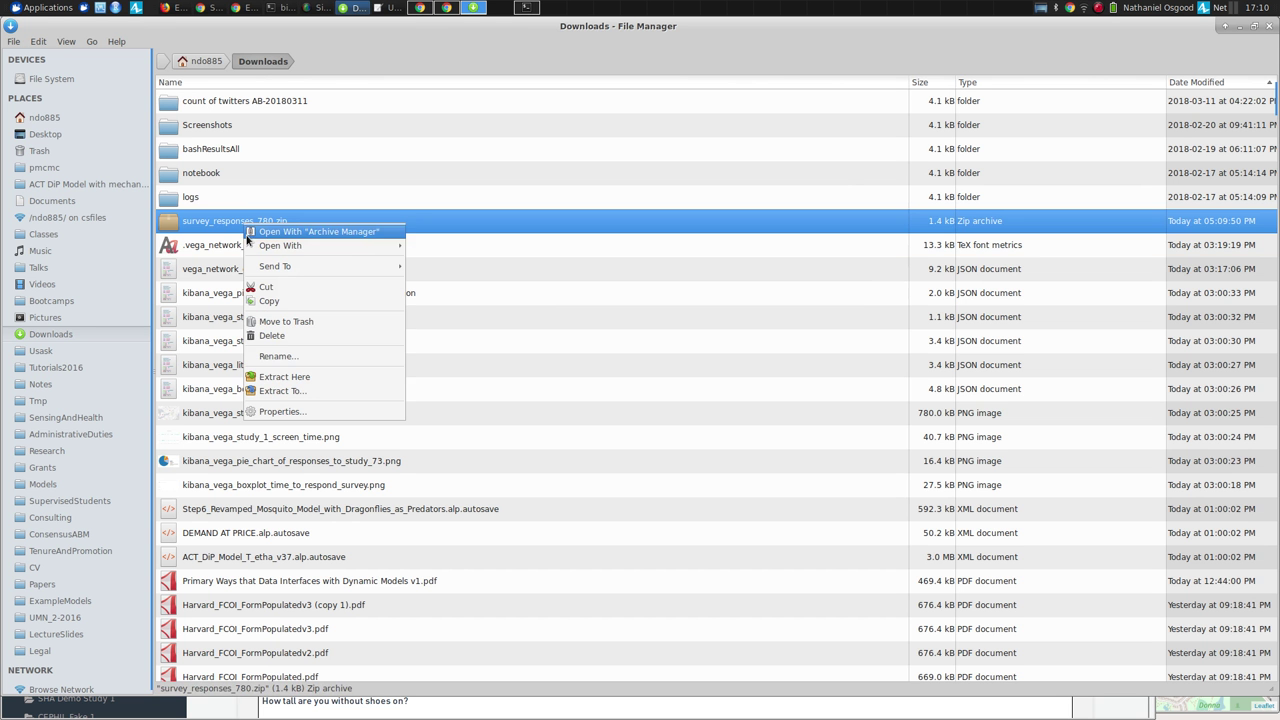
{"action": "left_click", "coordinate": [287, 379]}
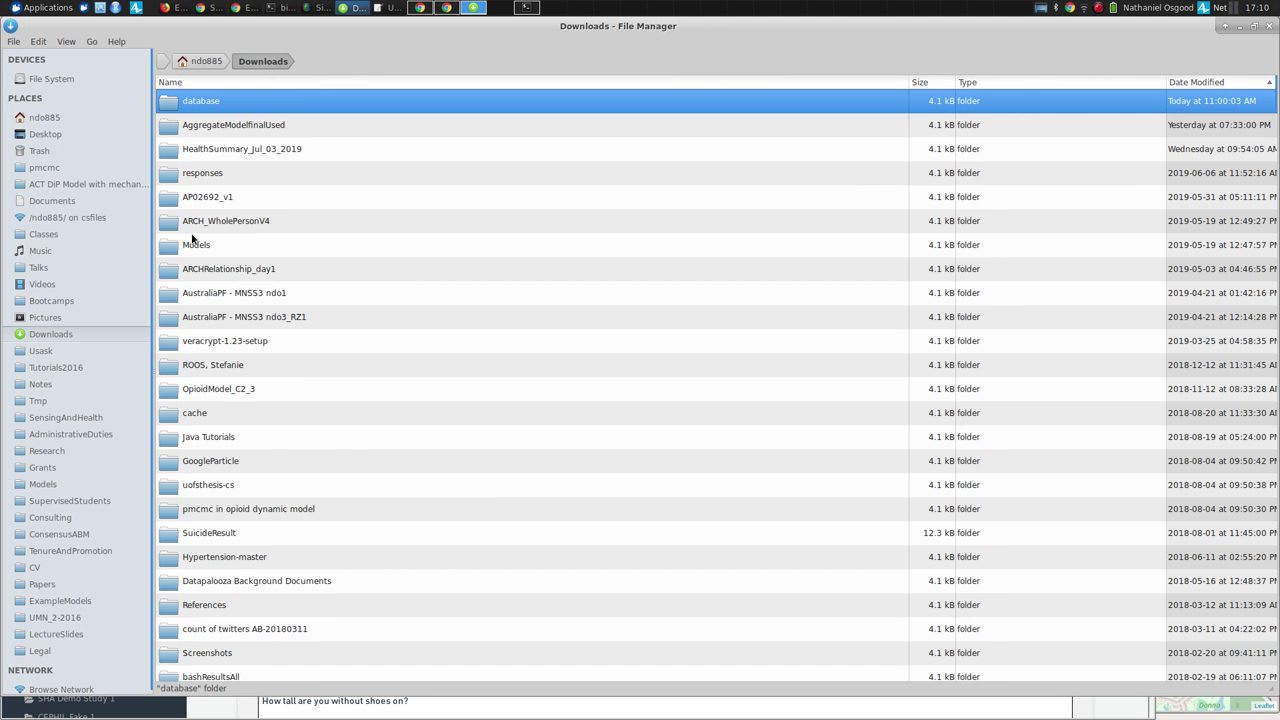
Step: Find survey_responses_780.zip in Downloads and open it to check which folder it contains, closing the archive after the check
{"action": "key", "text": "Page_Down"}
{"action": "left_click", "coordinate": [216, 166]}
{"action": "key", "text": "Page_Up"}
{"action": "key", "text": "Down"}
{"action": "key", "text": "Down"}
{"action": "key", "text": "Down"}
{"action": "key", "text": "Down"}
{"action": "key", "text": "Down"}
{"action": "key", "text": "Down"}
{"action": "key", "text": "Down"}
{"action": "key", "text": "Down"}
{"action": "key", "text": "Down"}
{"action": "key", "text": "Down"}
{"action": "key", "text": "Down"}
{"action": "key", "text": "Down"}
{"action": "key", "text": "Down"}
{"action": "key", "text": "Down"}
{"action": "key", "text": "Down"}
{"action": "key", "text": "Down"}
{"action": "key", "text": "Down"}
{"action": "key", "text": "Down"}
{"action": "key", "text": "Down"}
{"action": "key", "text": "Down"}
{"action": "key", "text": "Down"}
{"action": "key", "text": "Down"}
{"action": "key", "text": "Down"}
{"action": "key", "text": "Down"}
{"action": "key", "text": "Down"}
{"action": "key", "text": "Down"}
{"action": "key", "text": "Down"}
{"action": "key", "text": "Down"}
{"action": "key", "text": "Down"}
{"action": "key", "text": "Down"}
{"action": "key", "text": "Down"}
{"action": "key", "text": "Down"}
{"action": "key", "text": "Down"}
{"action": "key", "text": "Down"}
{"action": "key", "text": "Down"}
{"action": "key", "text": "Down"}
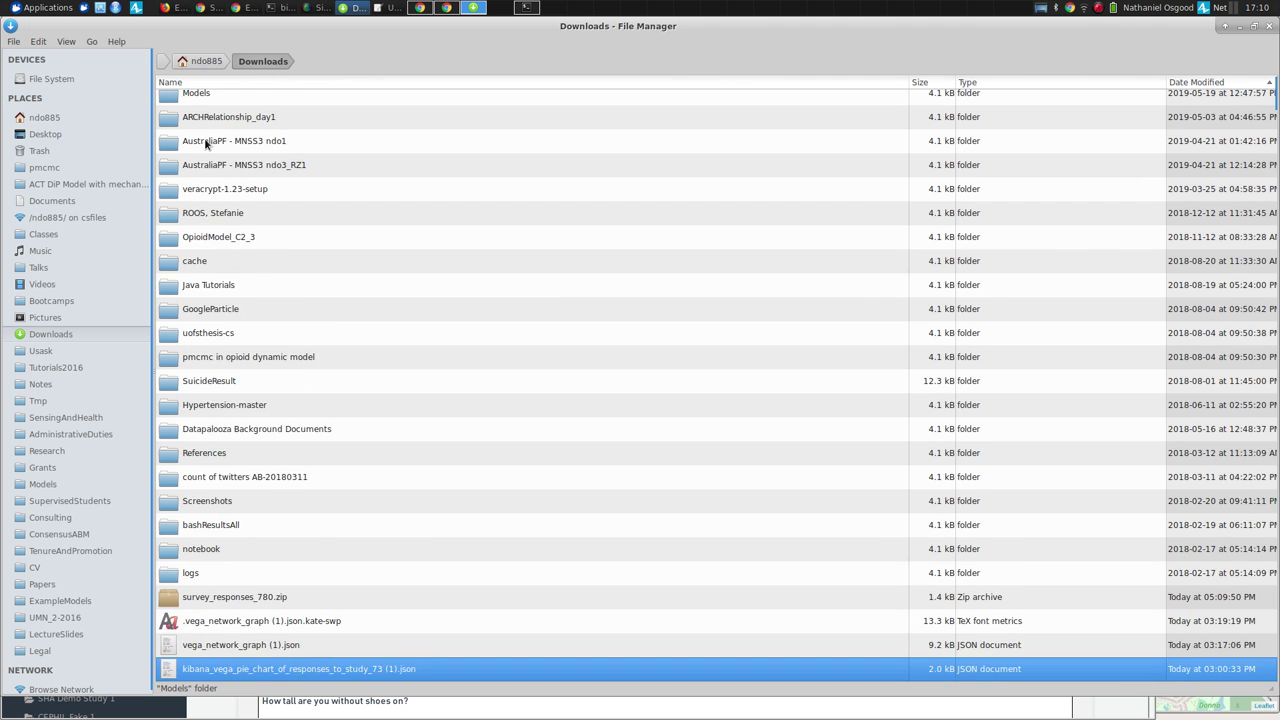
{"action": "key", "text": "Up"}
{"action": "key", "text": "Up"}
{"action": "key", "text": "Up"}
{"action": "key", "text": "Up"}
{"action": "key", "text": "Up"}
{"action": "key", "text": "Up"}
{"action": "key", "text": "Up"}
{"action": "key", "text": "Up"}
{"action": "key", "text": "Up"}
{"action": "key", "text": "Up"}
{"action": "key", "text": "Down"}
{"action": "key", "text": "Return"}
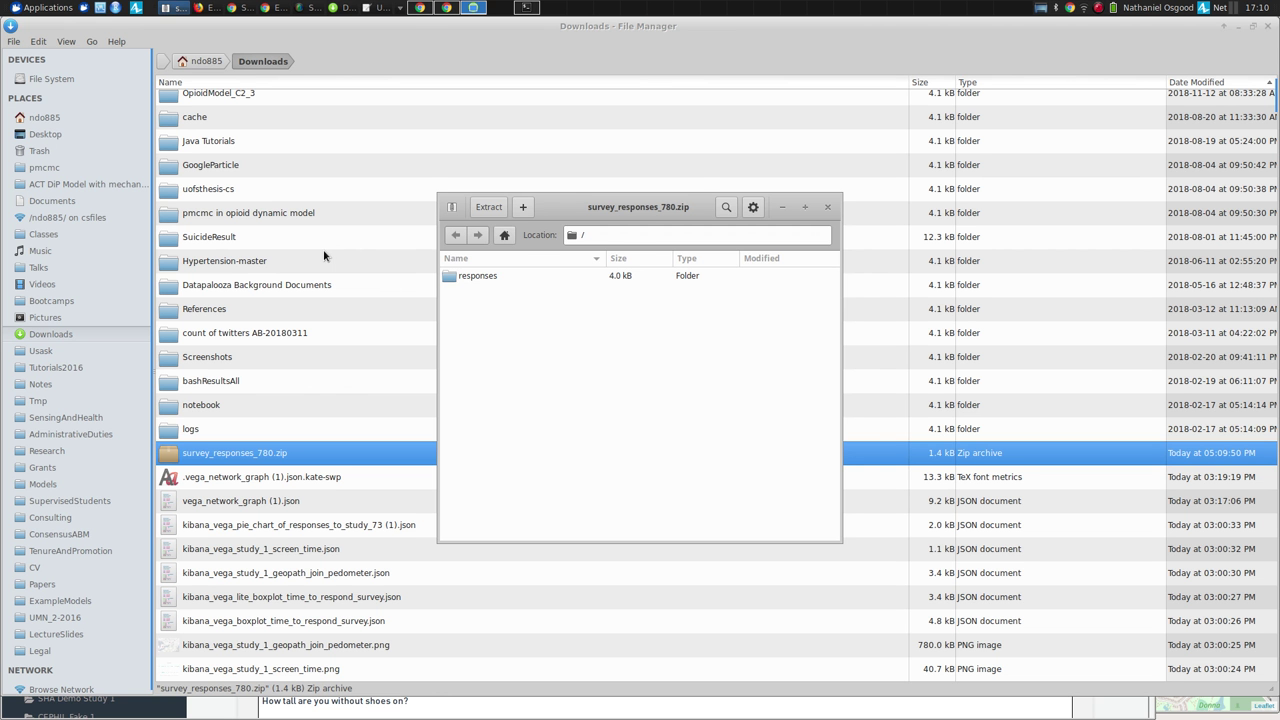
{"action": "left_click", "coordinate": [827, 207]}
Step: Open the extracted responses folder inside Downloads
{"action": "key", "text": "Home"}
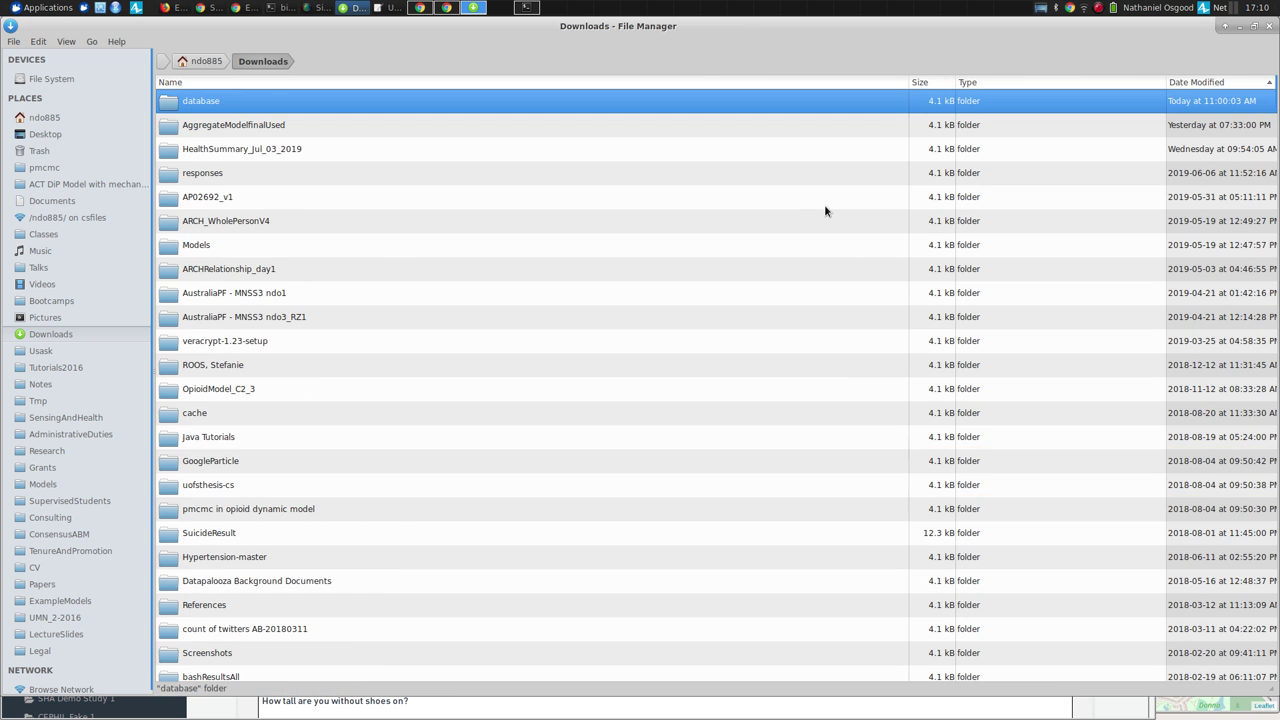
{"action": "key", "text": "Down"}
{"action": "key", "text": "Down"}
{"action": "key", "text": "Down"}
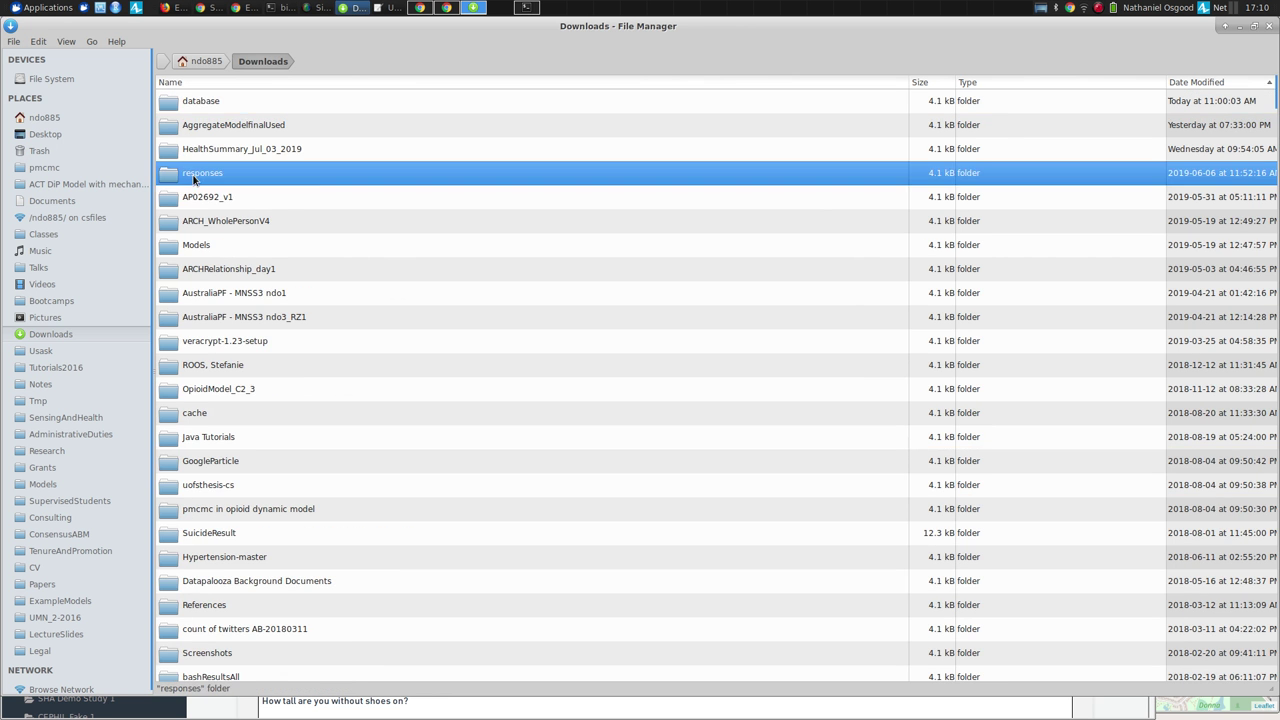
{"action": "key", "text": "Return"}
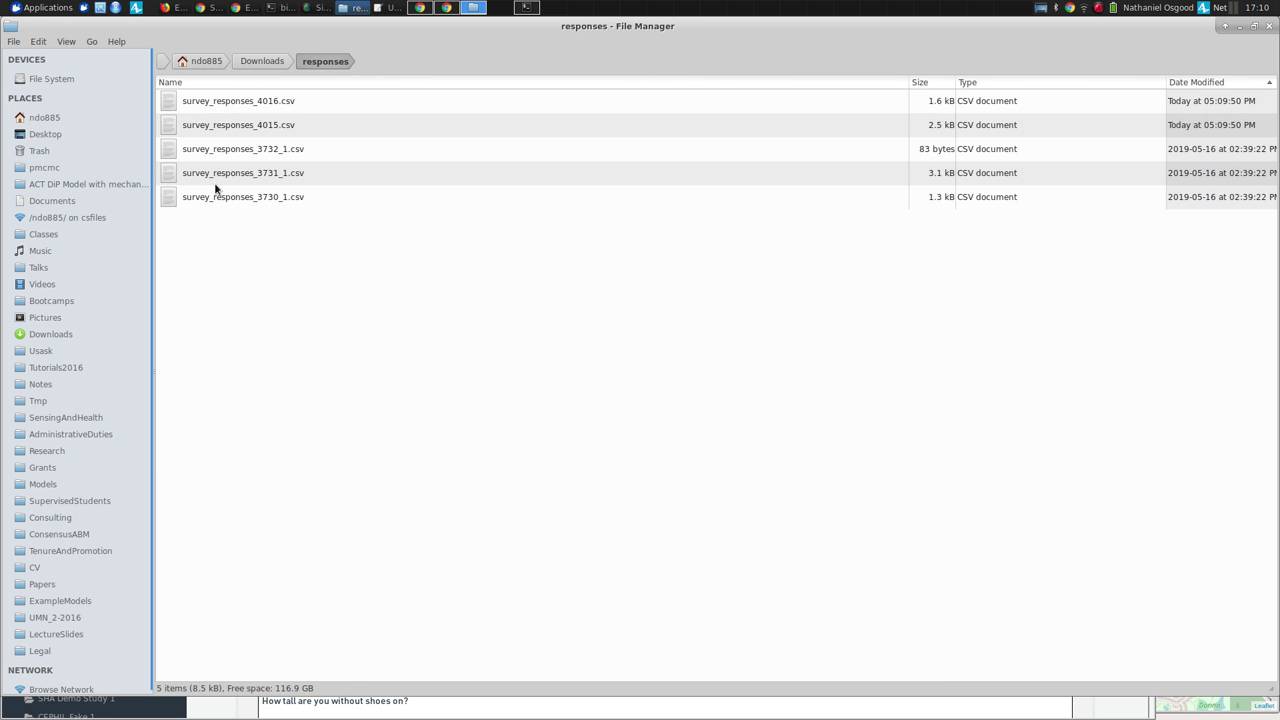
Step: Open survey_responses_4016.csv from the responses folder in LibreOffice
{"action": "double_click", "coordinate": [212, 102]}
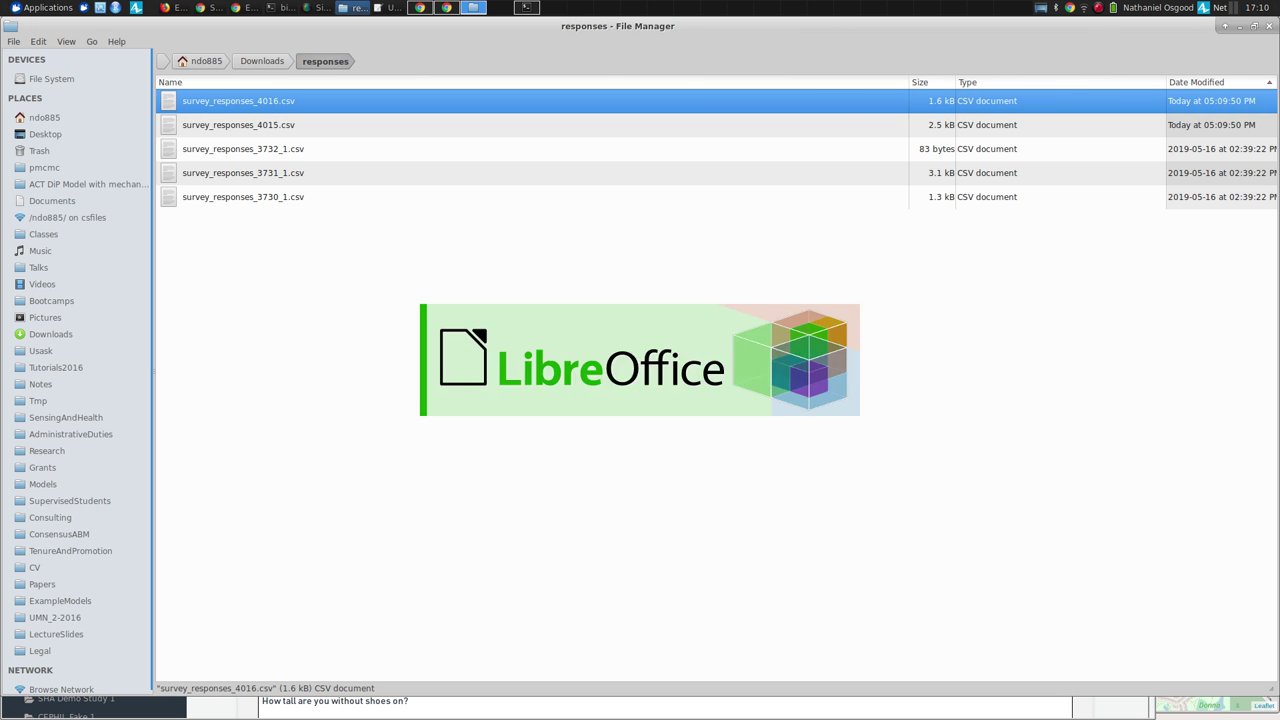
{"action": "key", "text": "Escape"}
{"action": "key", "text": "Return"}
{"action": "key", "text": "alt+Tab"}
{"action": "key", "text": "alt+shift+Tab"}
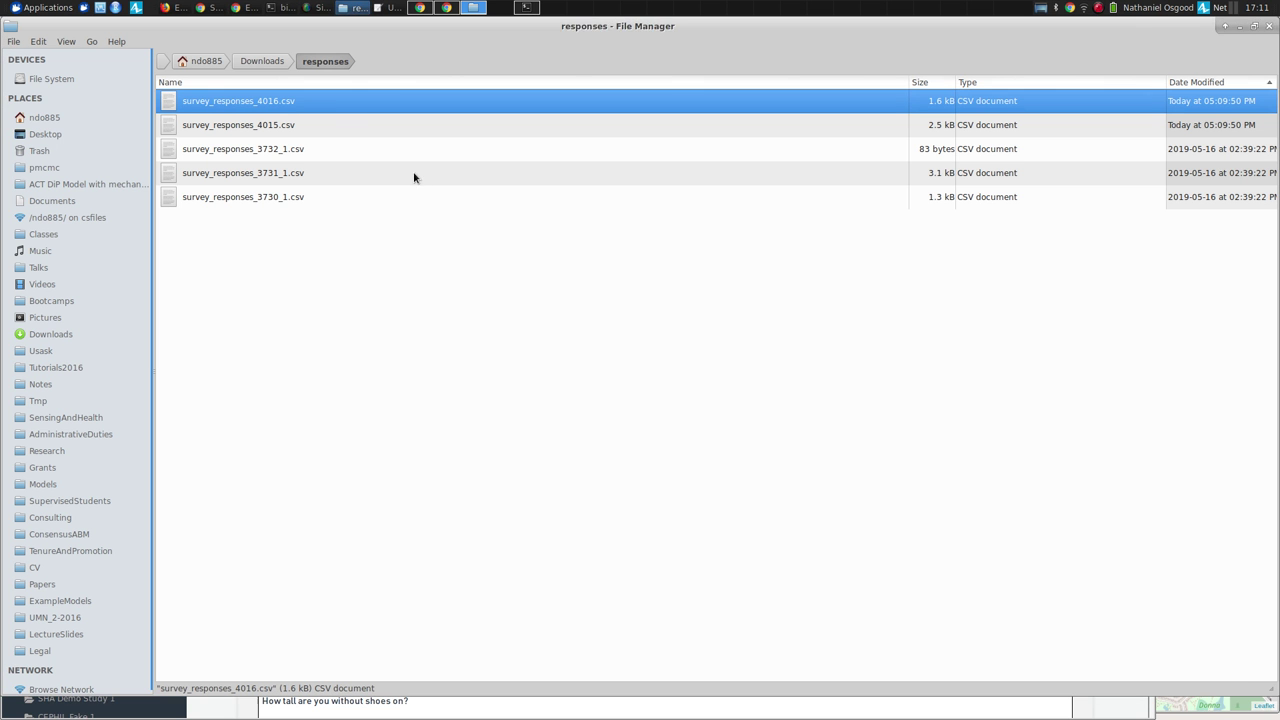
{"action": "double_click", "coordinate": [328, 104]}
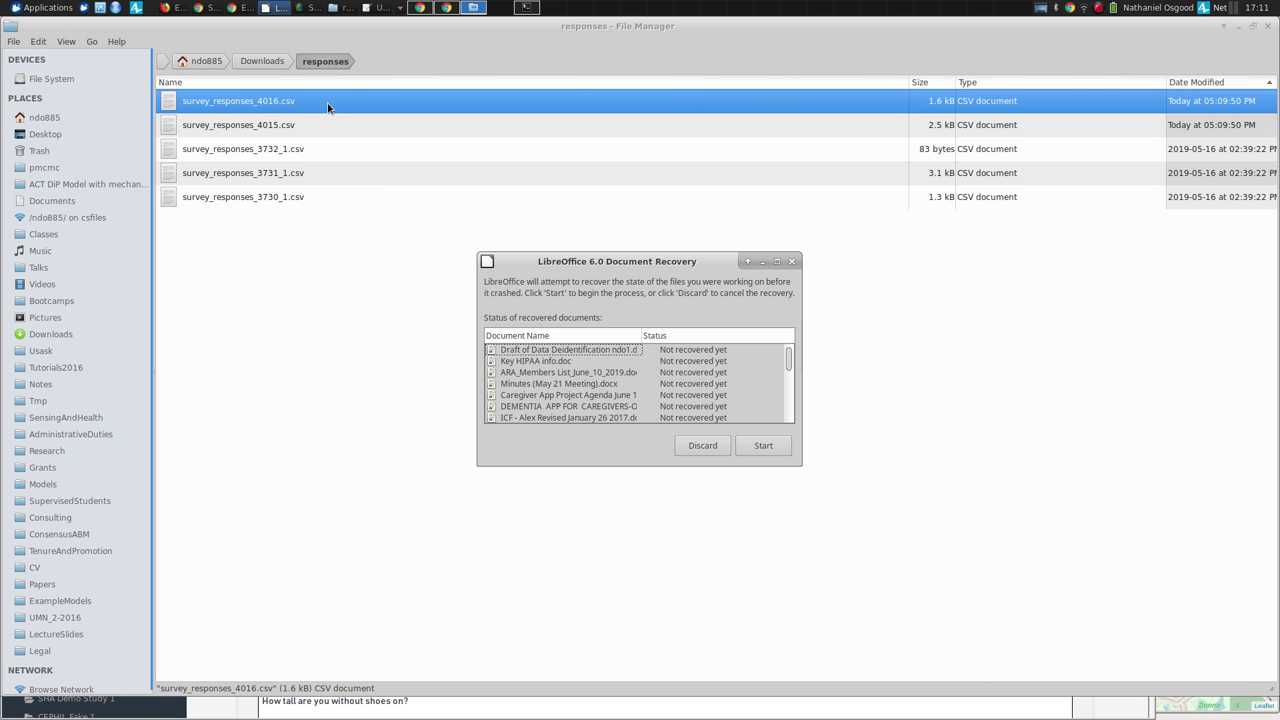
Step: Discard the LibreOffice document recovery data without saving any documents, and import the CSV with the default settings
{"action": "left_click", "coordinate": [707, 450]}
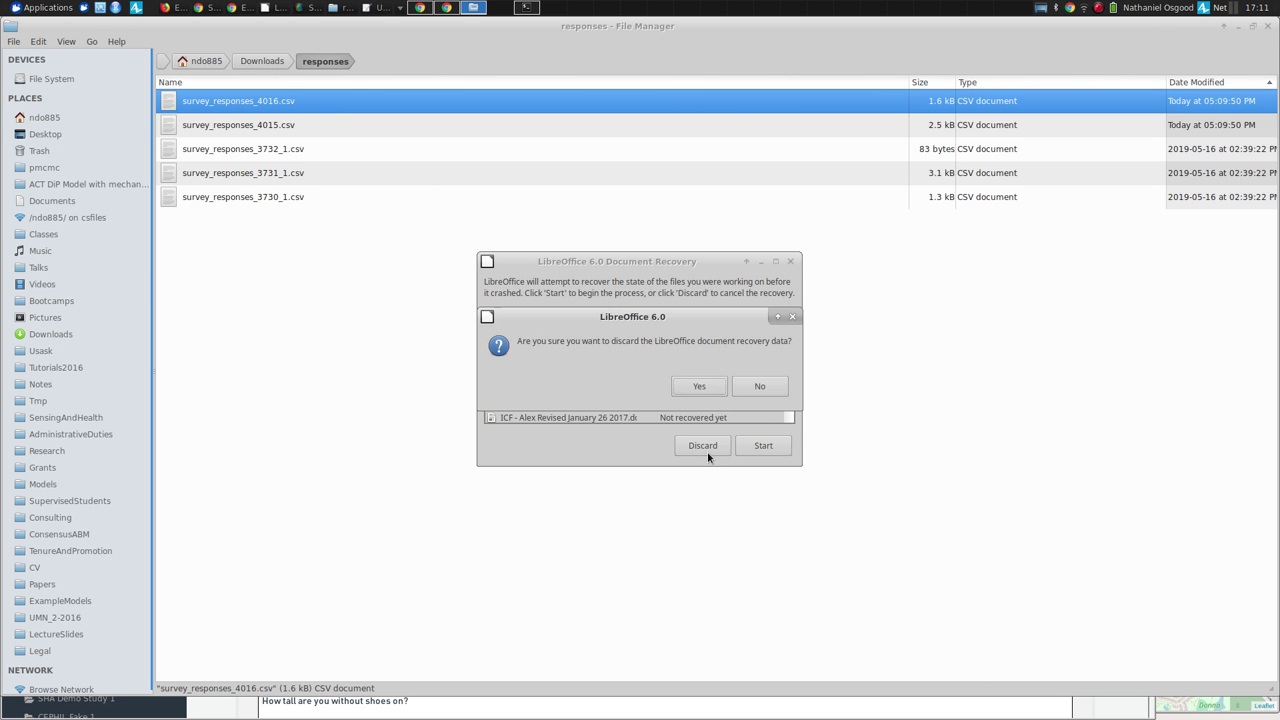
{"action": "left_click", "coordinate": [699, 387]}
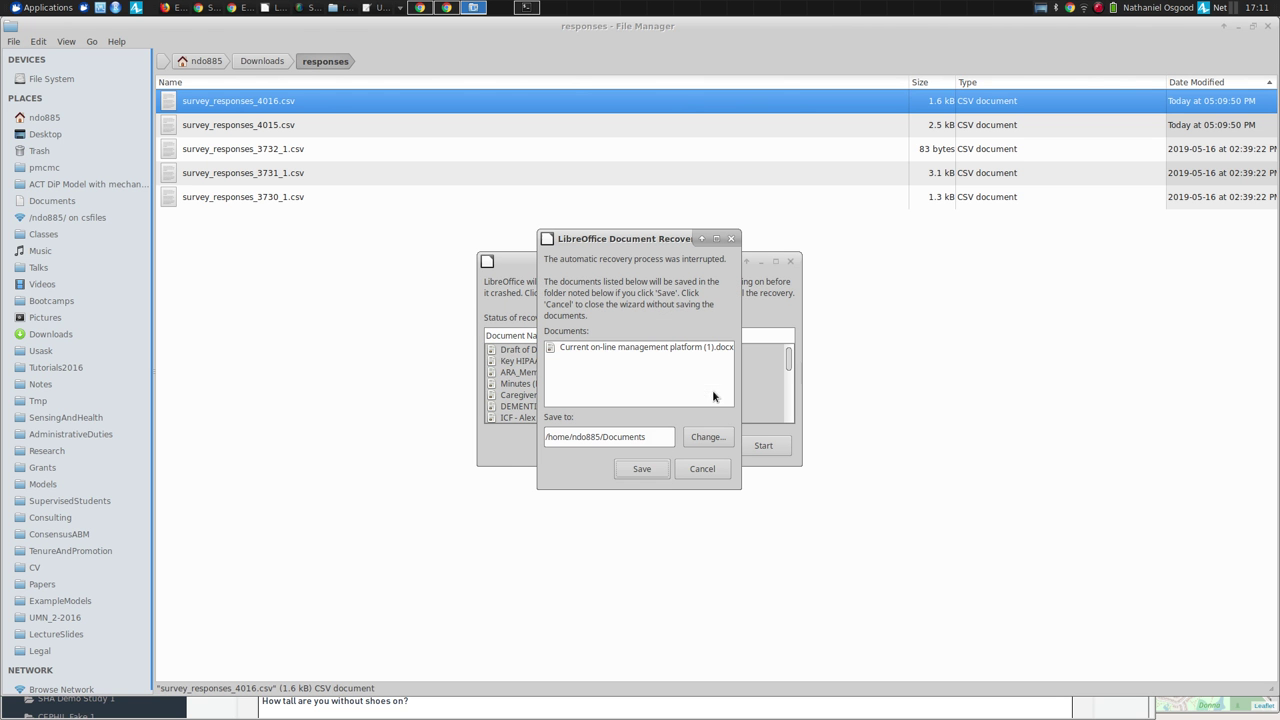
{"action": "left_click", "coordinate": [700, 469]}
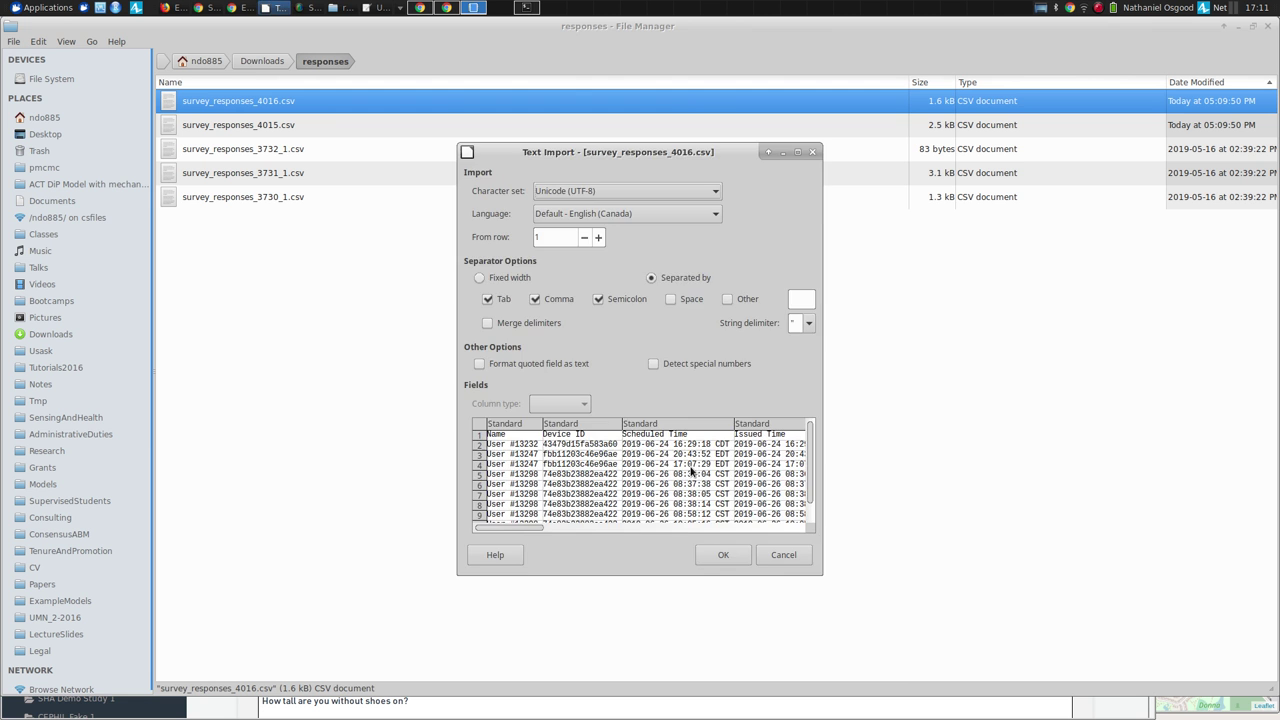
{"action": "key", "text": "Return"}
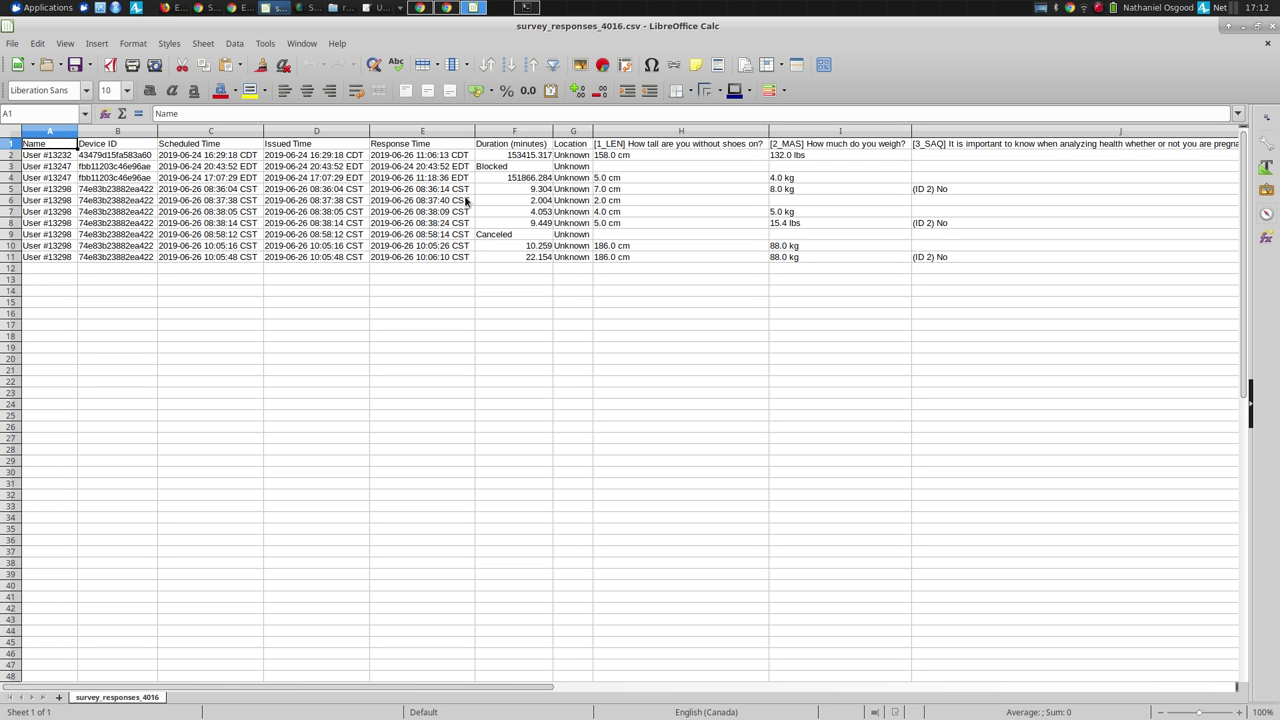
Step: Examine the duration and survey answer columns of survey_responses_4016.csv, and close the spreadsheet
{"action": "left_click", "coordinate": [531, 201]}
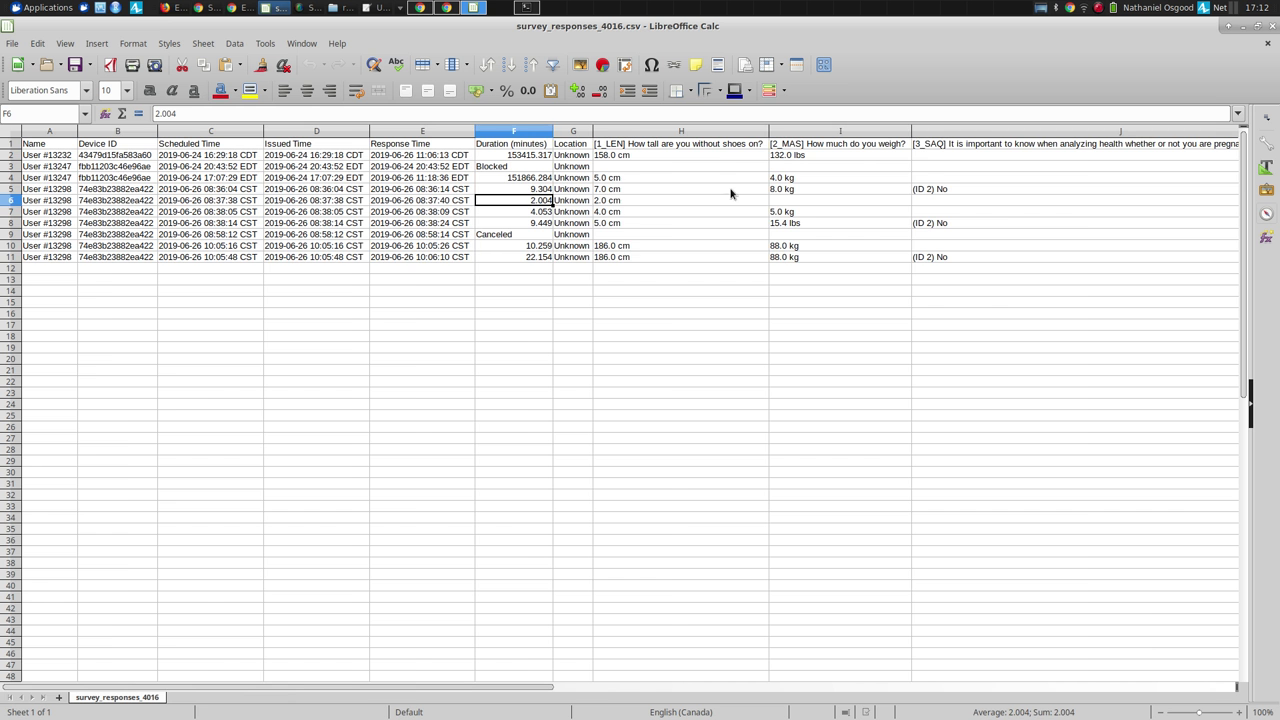
{"action": "left_click", "coordinate": [776, 191]}
{"action": "key", "text": "Right"}
{"action": "key", "text": "Right"}
{"action": "key", "text": "Right"}
{"action": "key", "text": "Right"}
{"action": "key", "text": "Right"}
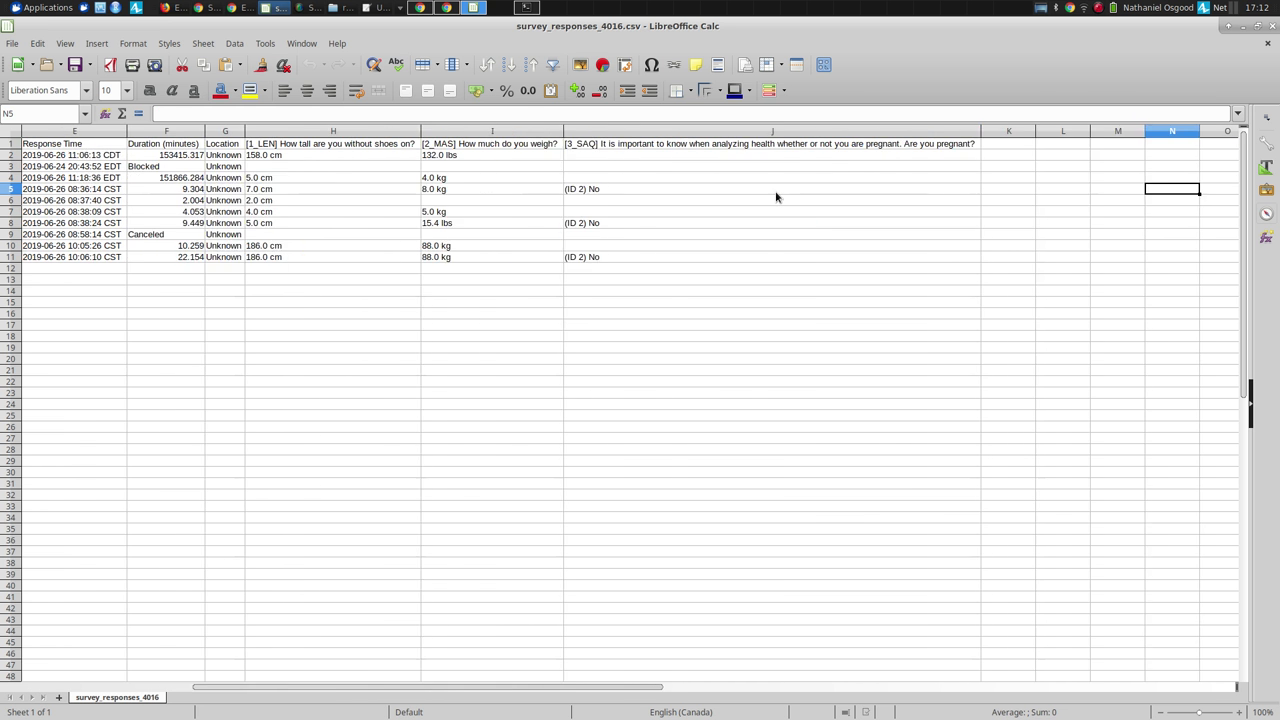
{"action": "key", "text": "Left"}
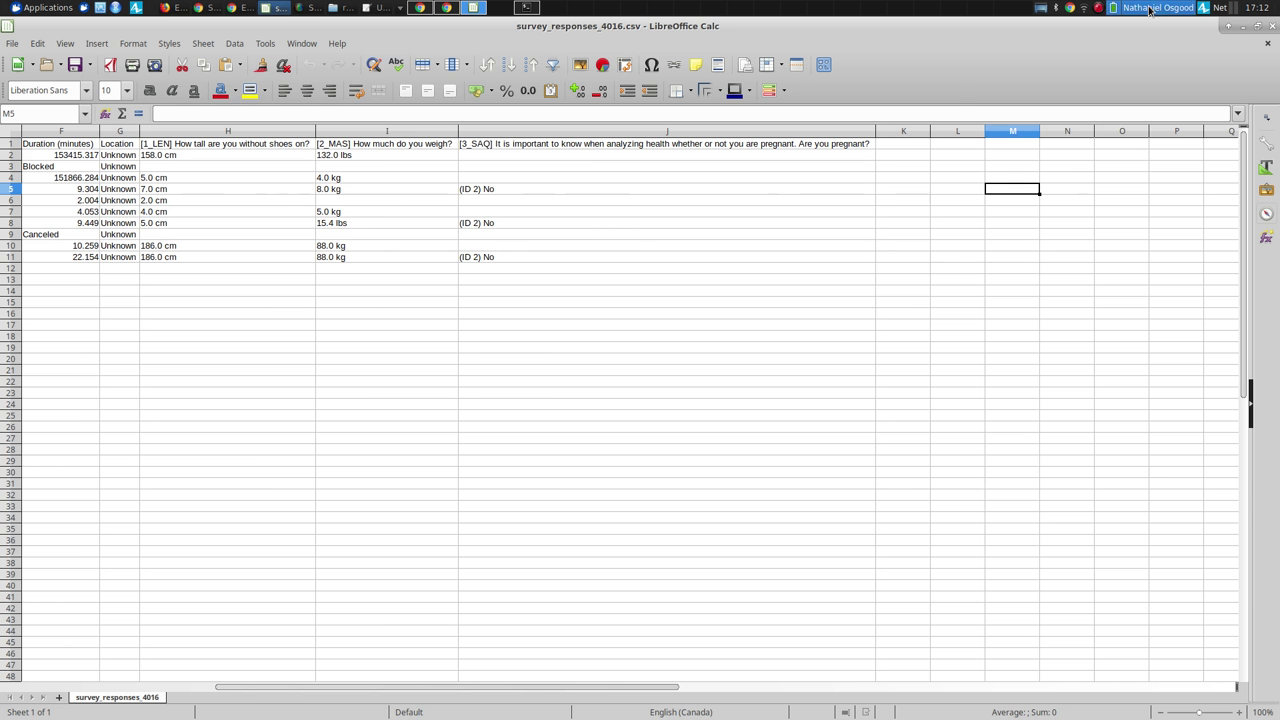
{"action": "left_click", "coordinate": [1259, 26]}
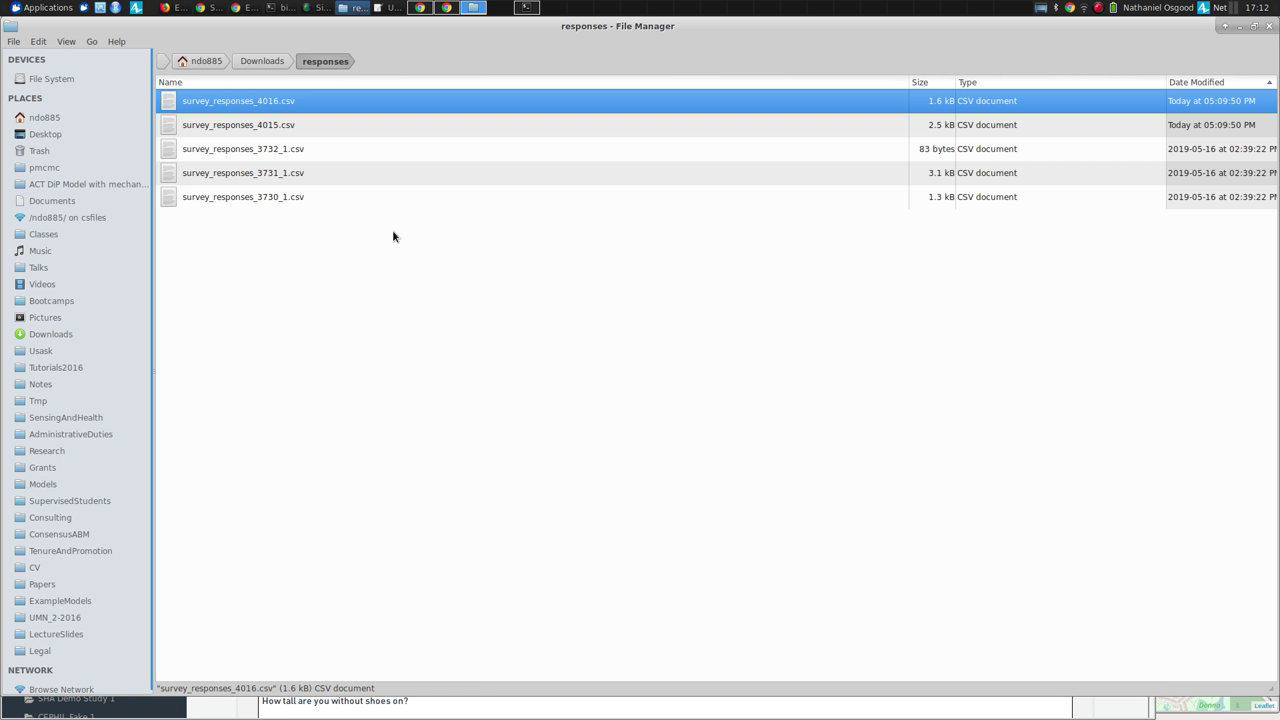
Step: Switch back to Firefox and open the sensor Data Export page of Bootcamp 2019 Demo
{"action": "key", "text": "alt+Tab"}
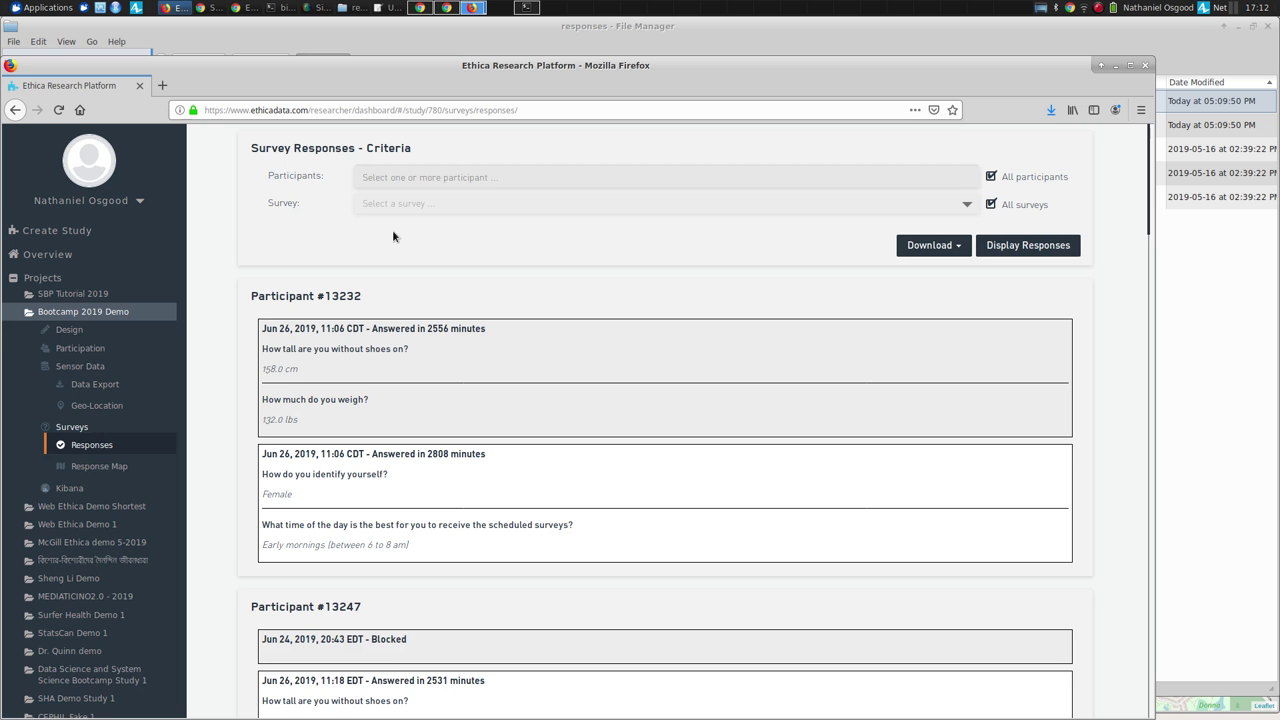
{"action": "key", "text": "alt"}
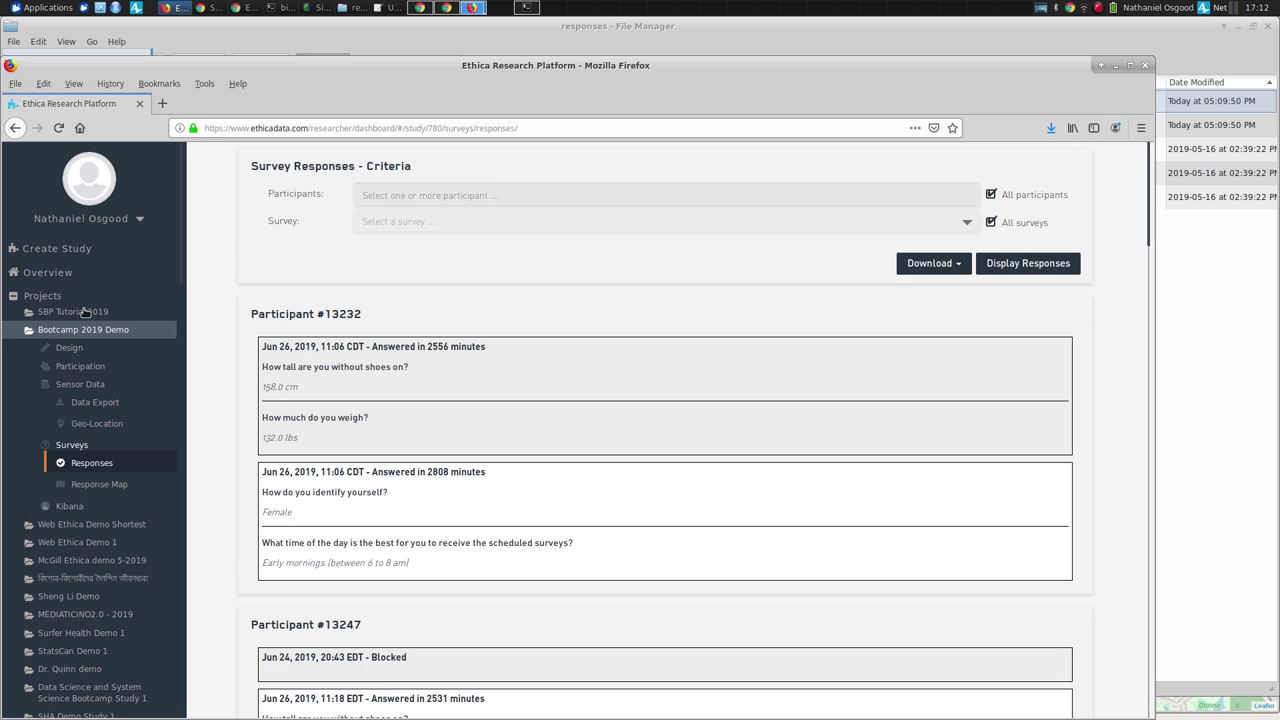
{"action": "left_click", "coordinate": [85, 387]}
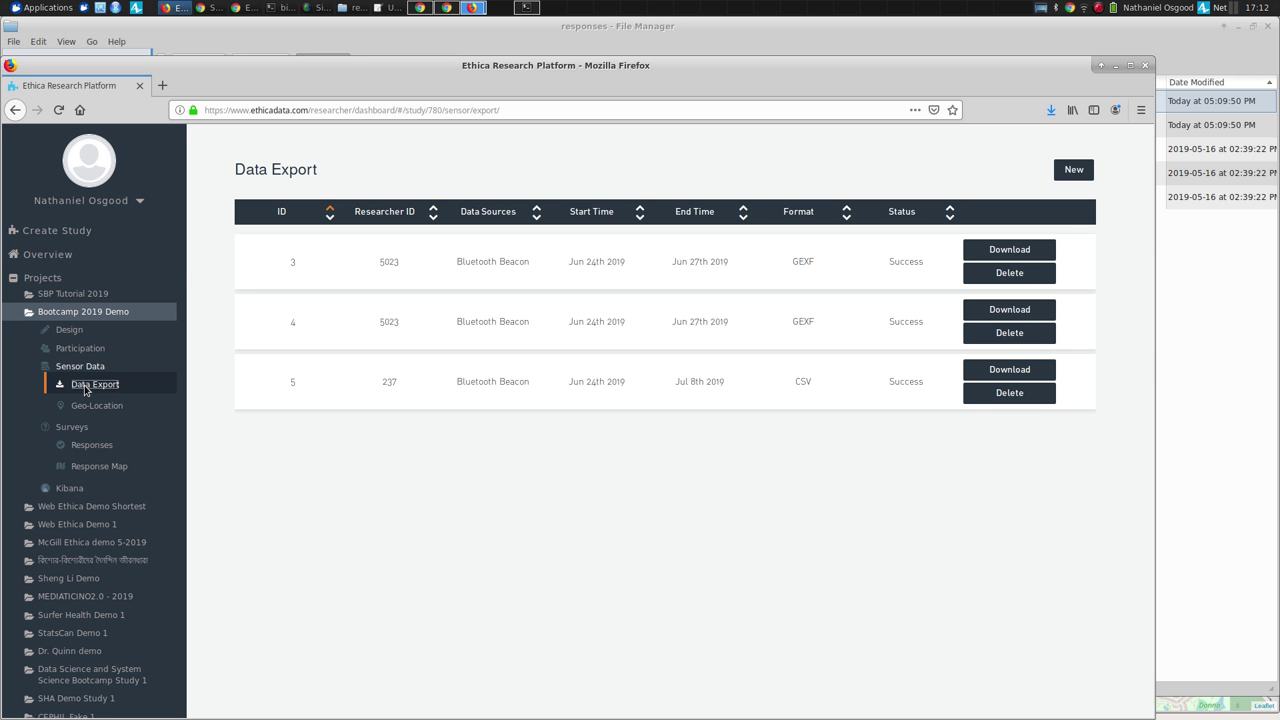
Step: Create a new Pedometer data export in CSV format for the fourth listed participant, keeping the default start and end dates
{"action": "left_click", "coordinate": [85, 386]}
{"action": "left_click", "coordinate": [1074, 169]}
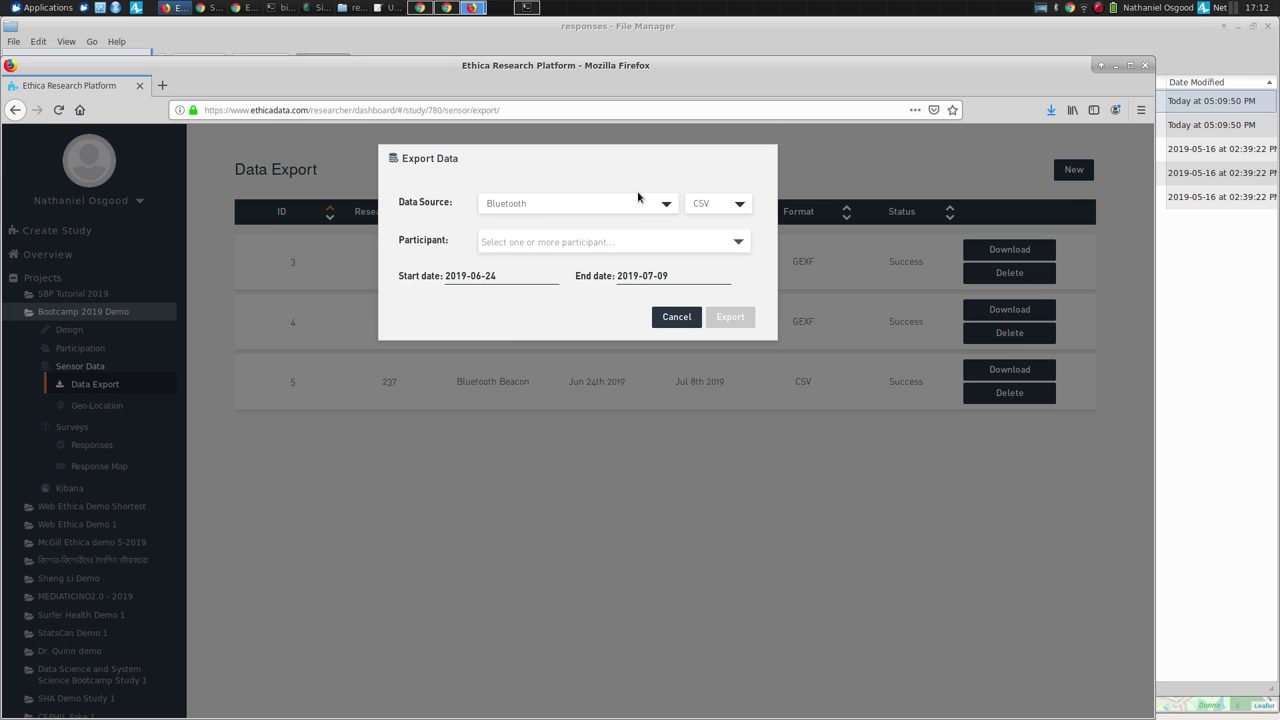
{"action": "left_click", "coordinate": [552, 209]}
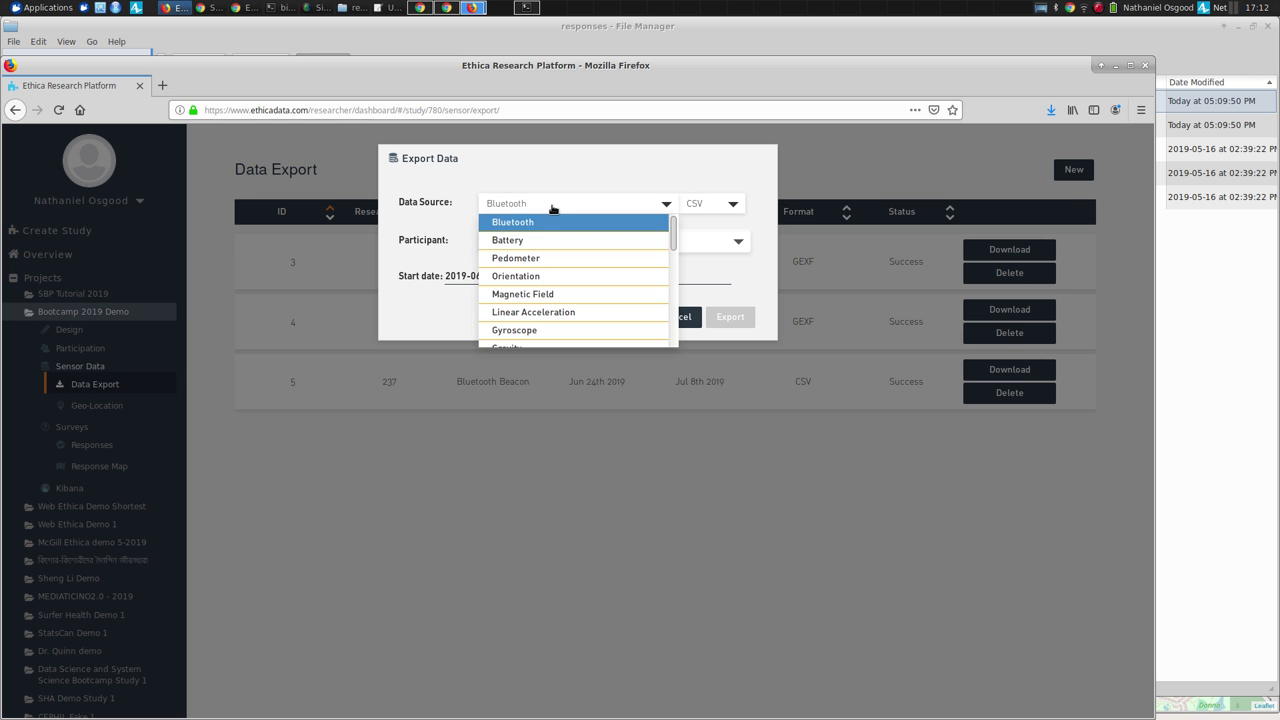
{"action": "left_click", "coordinate": [549, 259]}
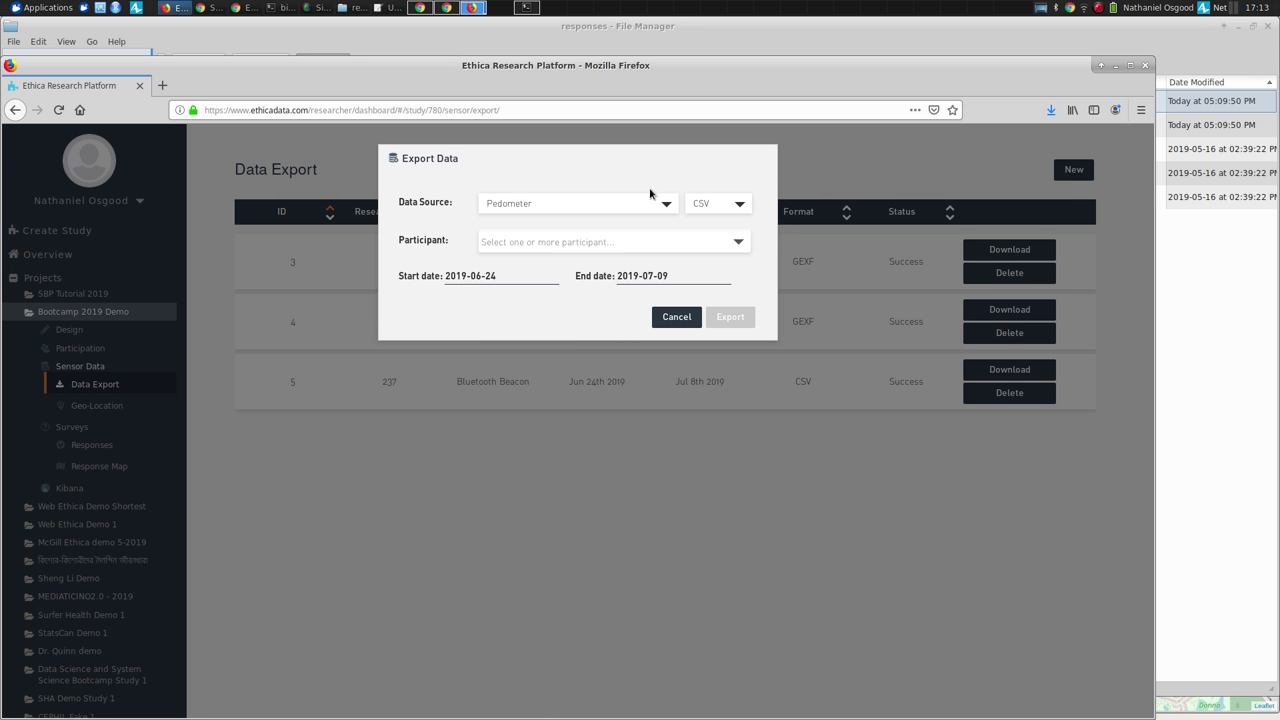
{"action": "left_click", "coordinate": [566, 240]}
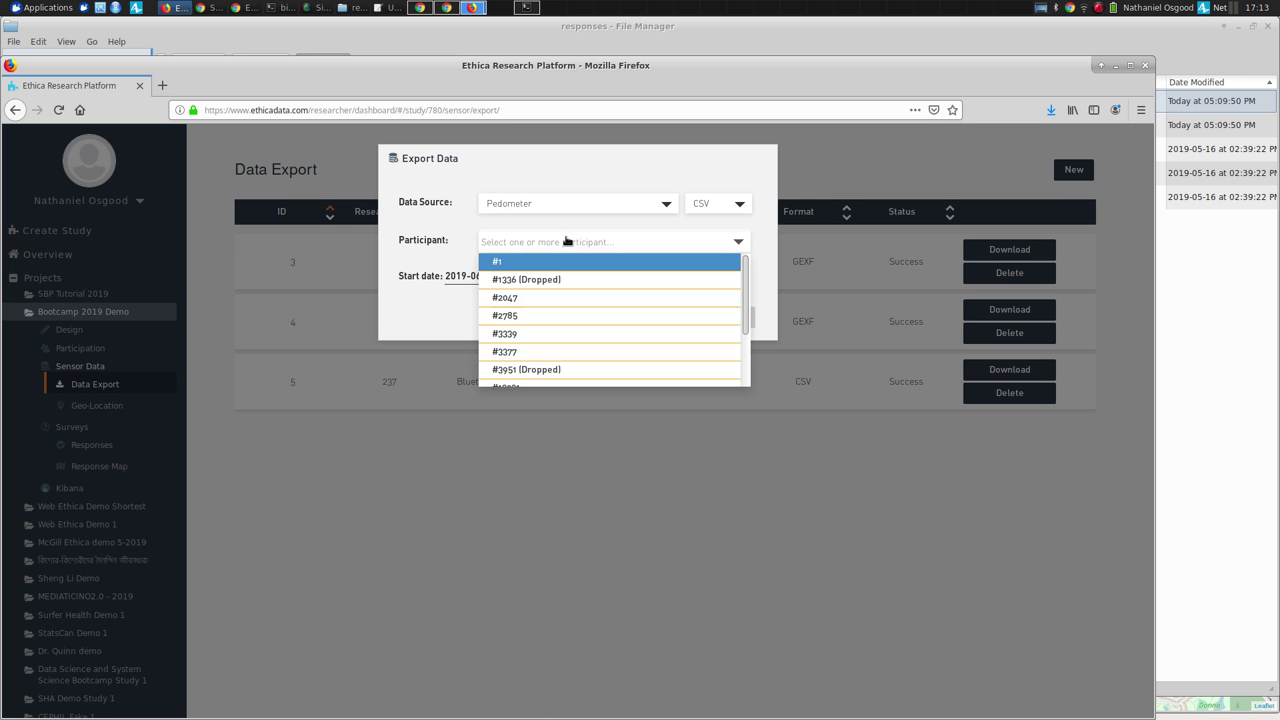
{"action": "left_click", "coordinate": [528, 316]}
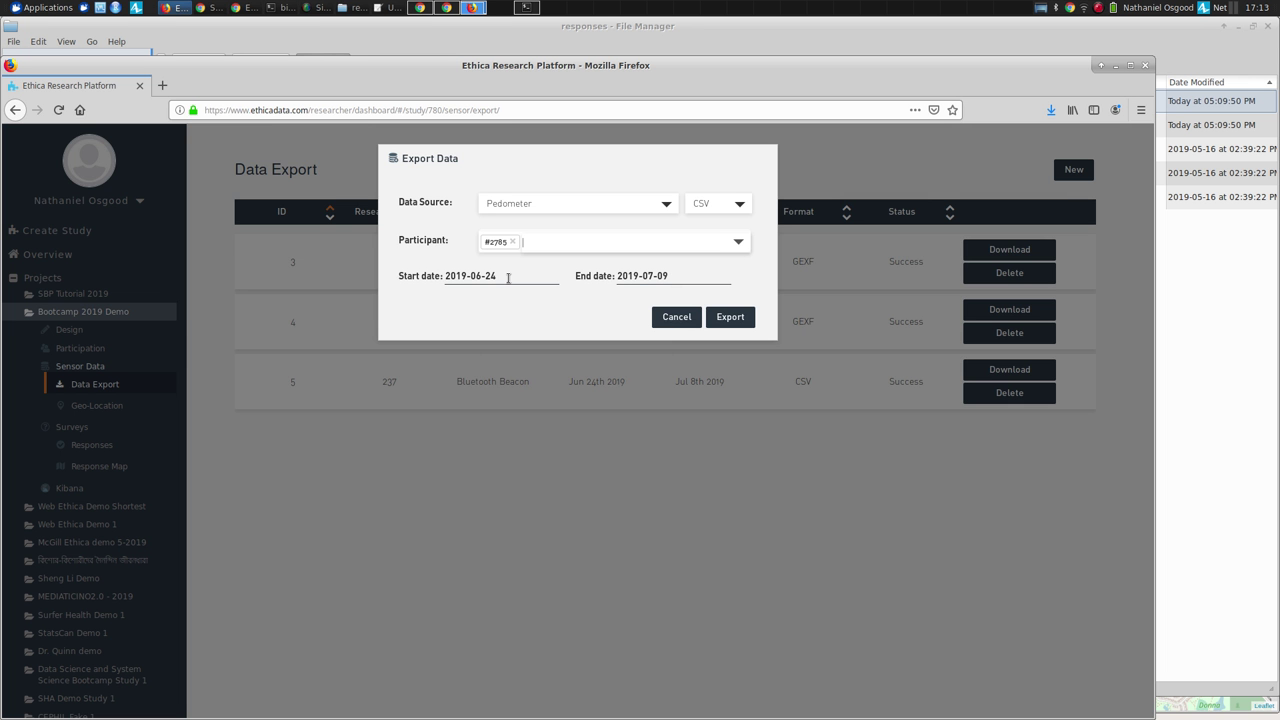
{"action": "left_click", "coordinate": [727, 319]}
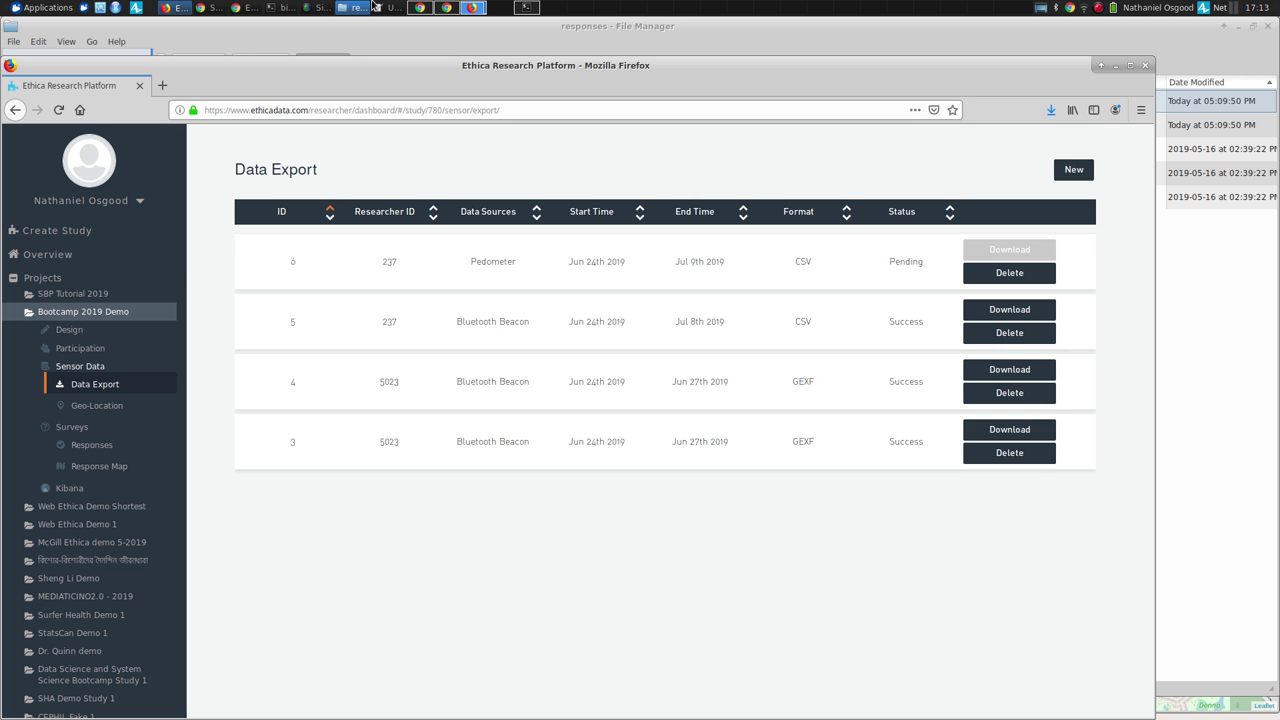
Step: Refresh the export list and save the zip file of the Bluetooth Beacon GEXF export with ID 3
{"action": "left_click", "coordinate": [58, 110]}
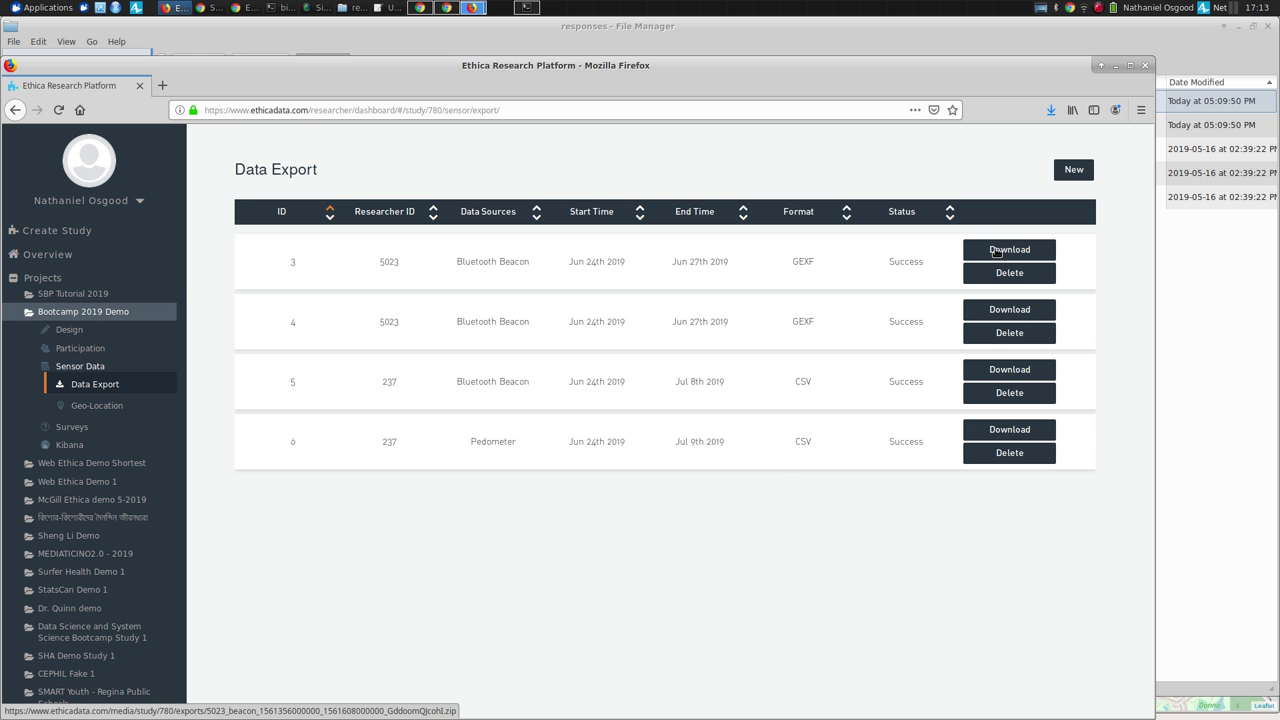
{"action": "left_click", "coordinate": [996, 252]}
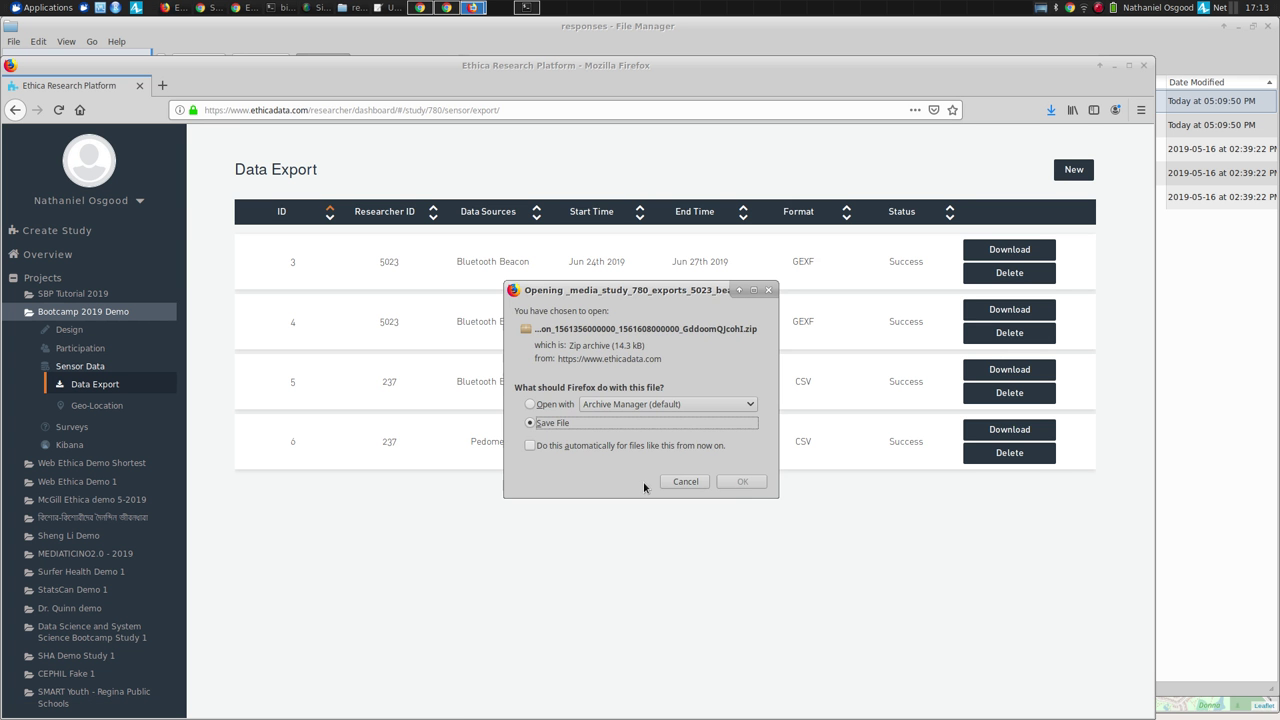
{"action": "left_click", "coordinate": [741, 482]}
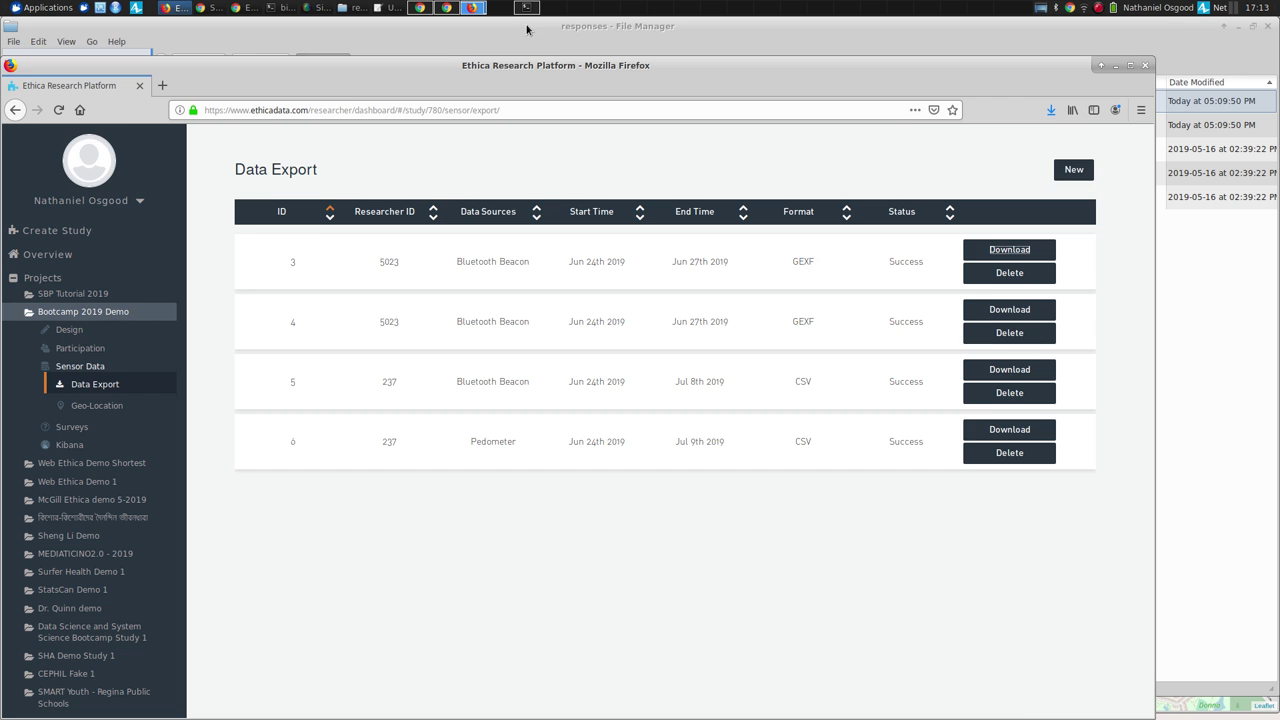
{"action": "left_click_drag", "start_coordinate": [528, 76], "coordinate": [536, 36]}
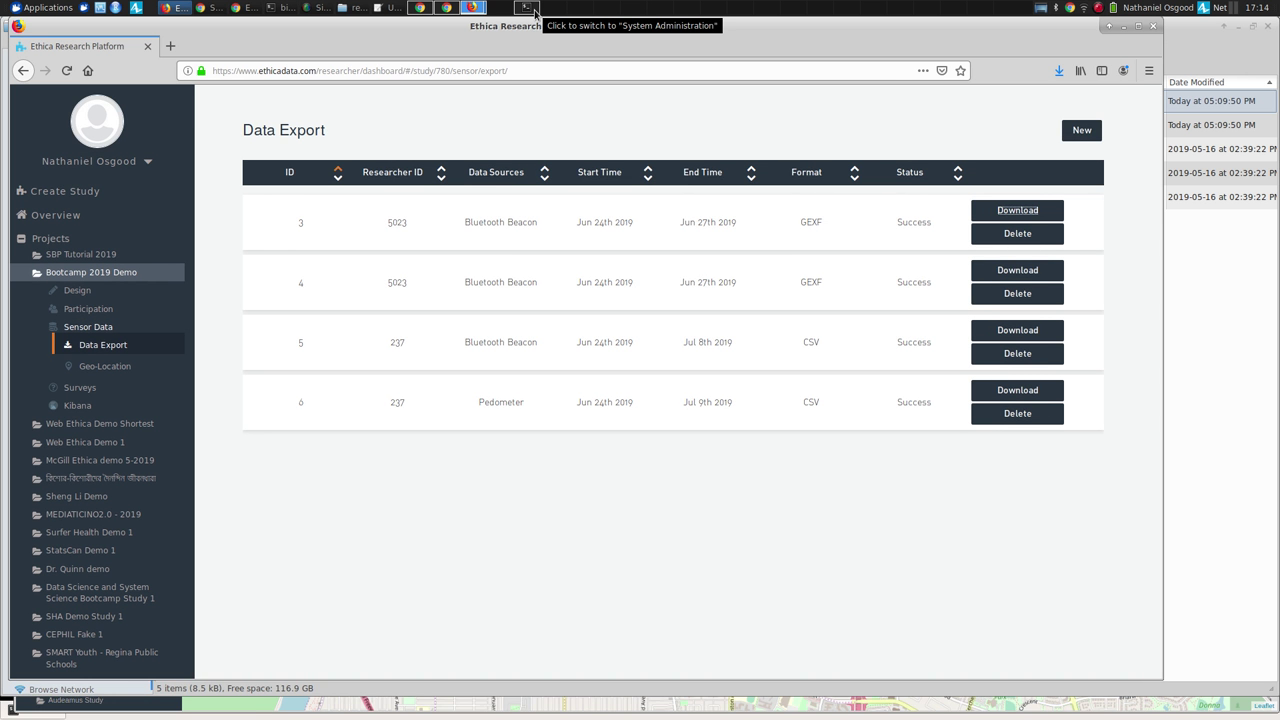
Step: Switch to the File Manager and open the downloaded 5023_beacon zip archive from the Downloads folder in Archive Manager
{"action": "key", "text": "alt+Tab"}
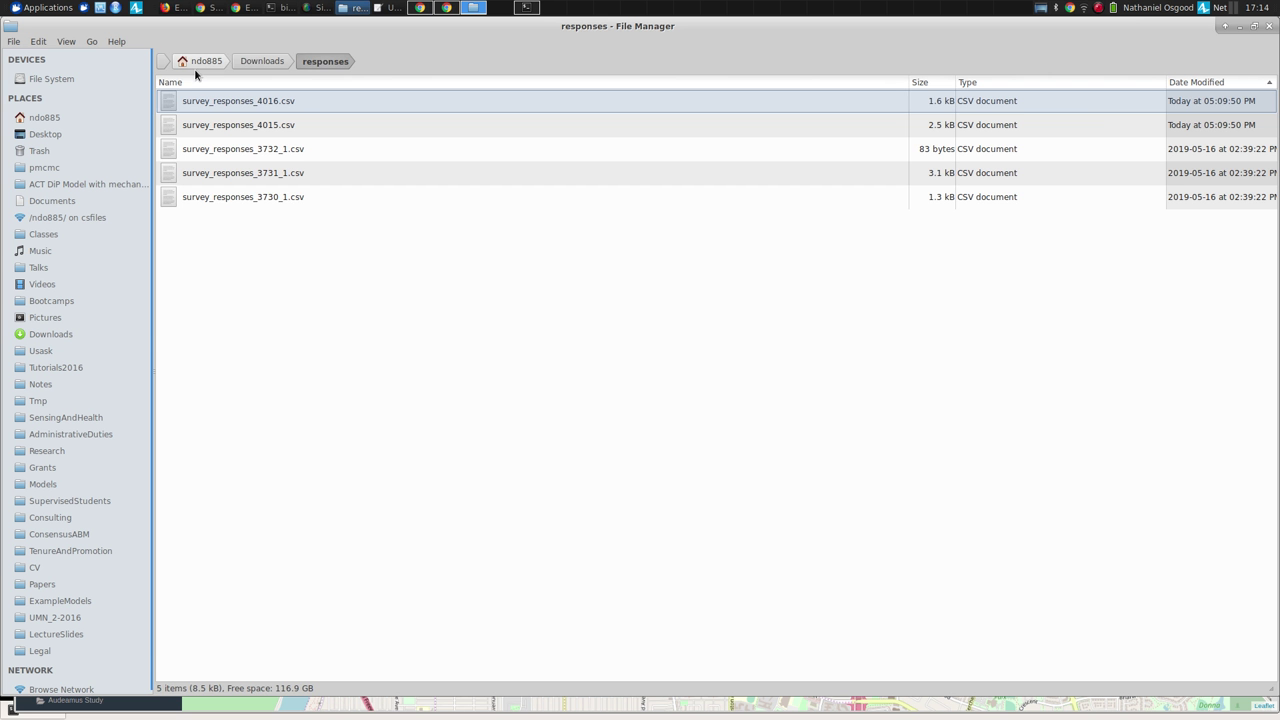
{"action": "left_click", "coordinate": [252, 63]}
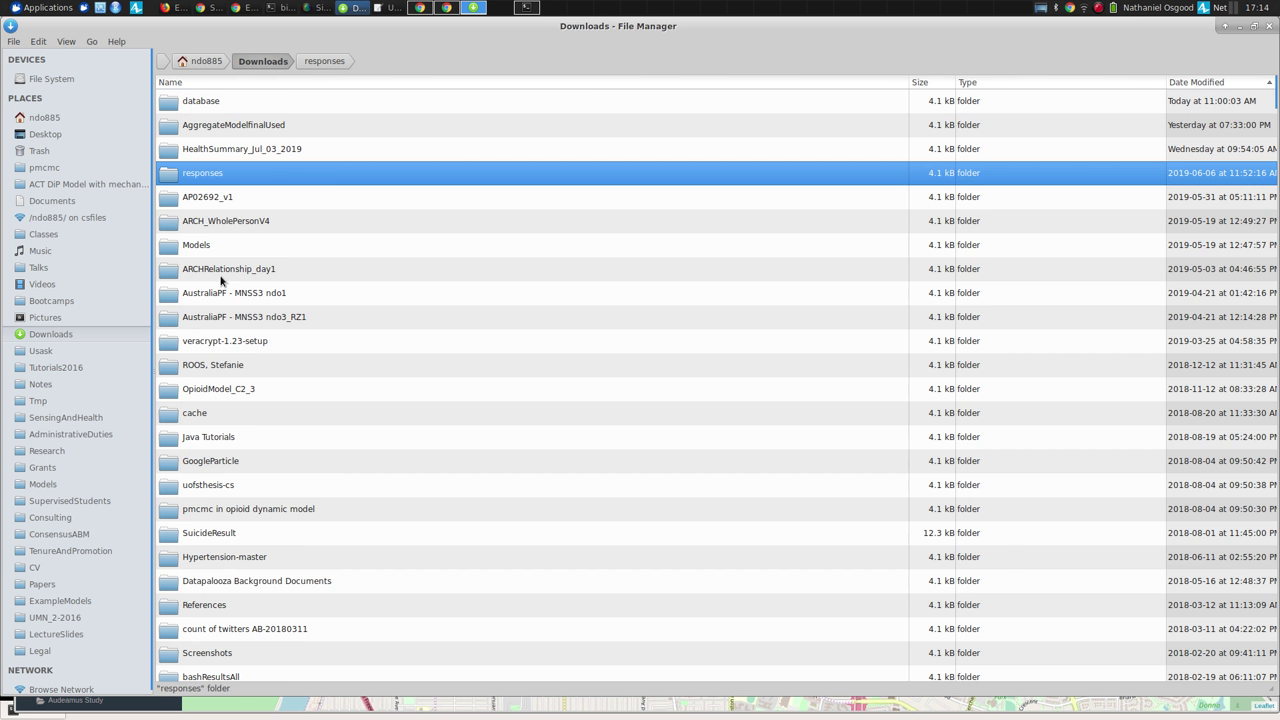
{"action": "key", "text": "Page_Down"}
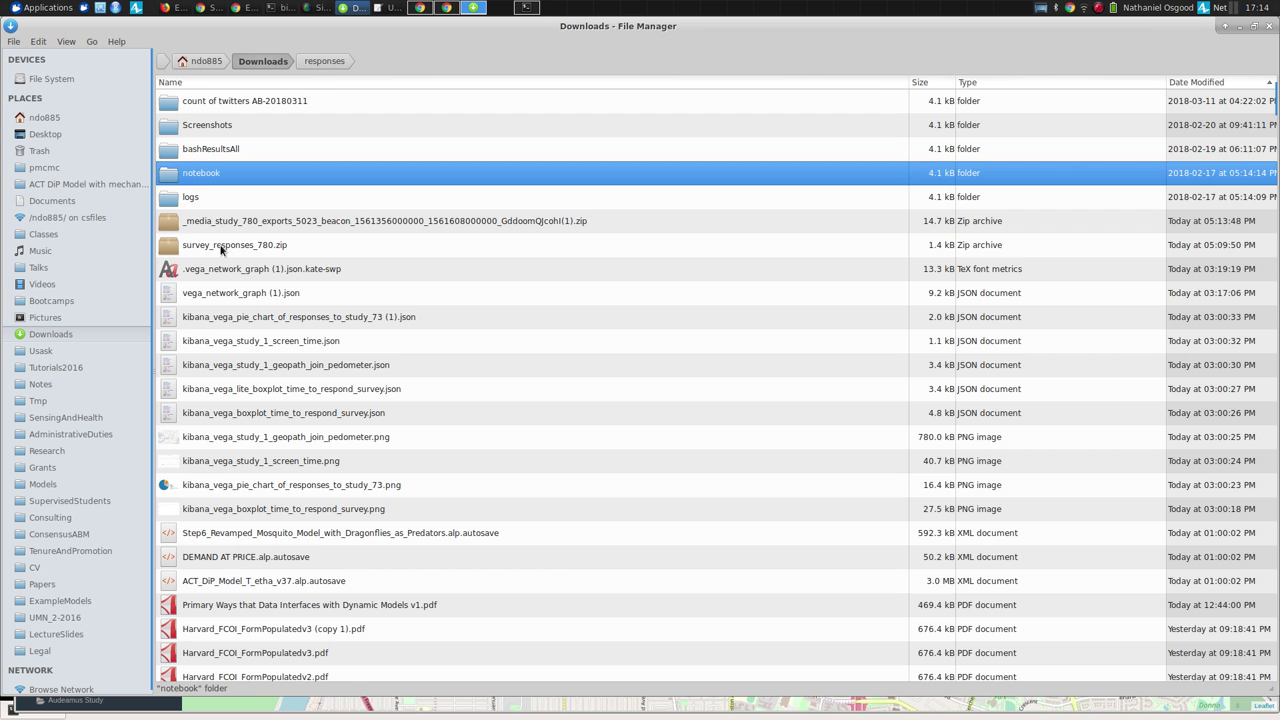
{"action": "left_click", "coordinate": [220, 245]}
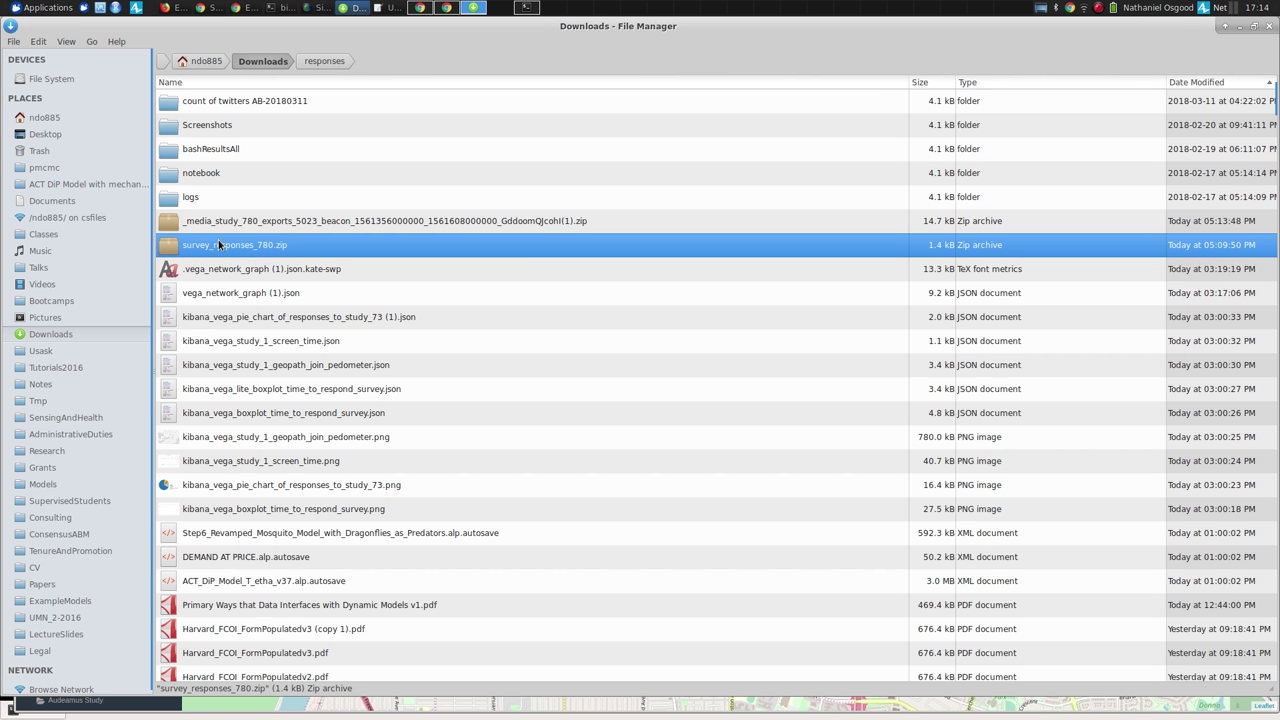
{"action": "left_click", "coordinate": [212, 222]}
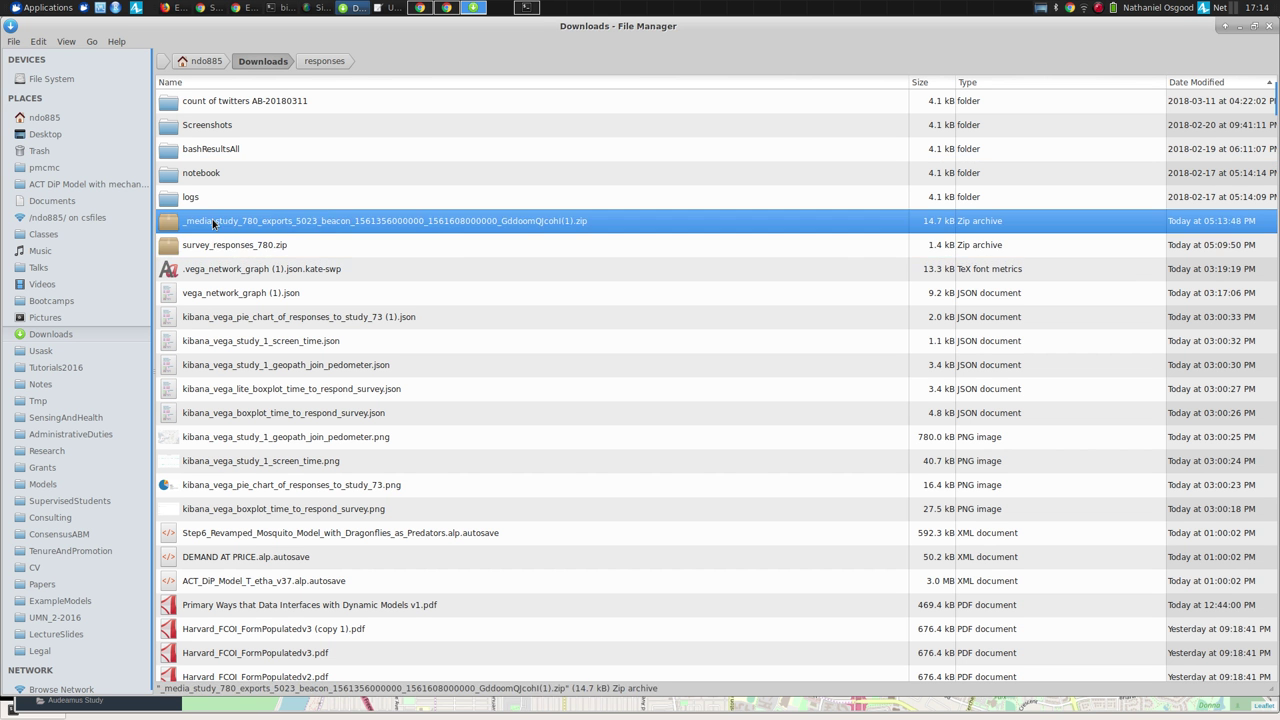
{"action": "right_click", "coordinate": [299, 222]}
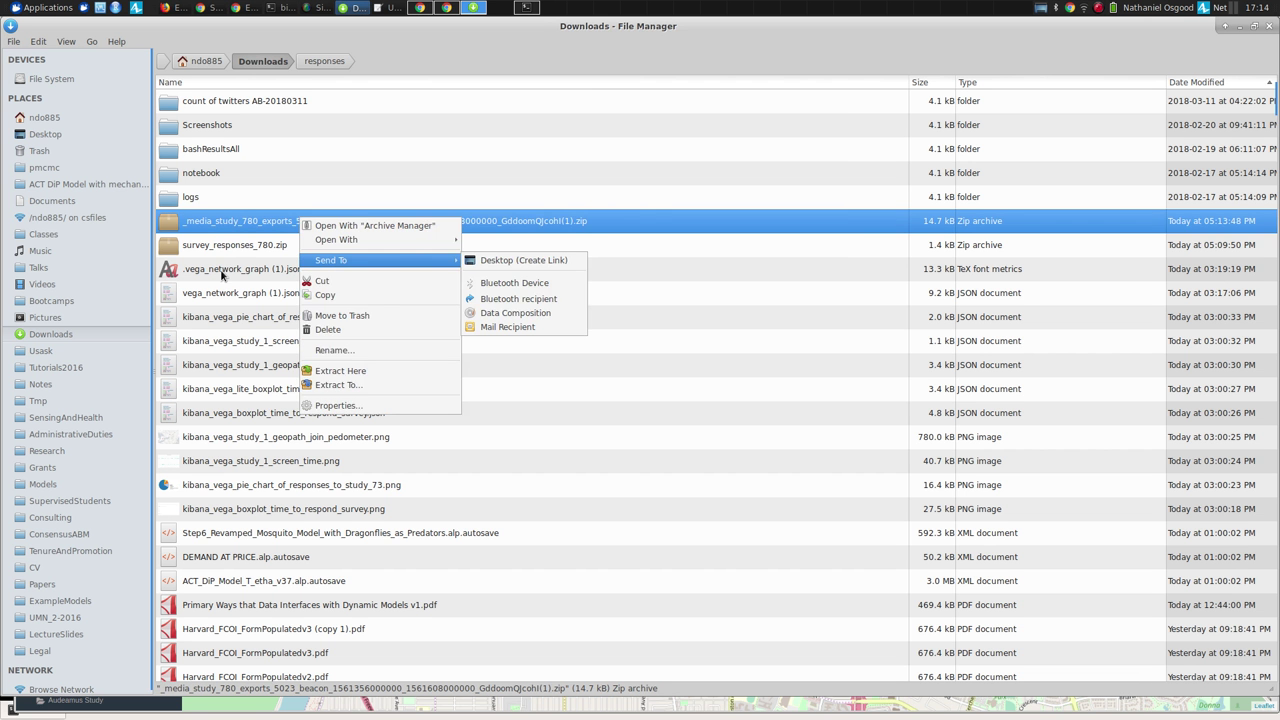
{"action": "left_click", "coordinate": [239, 218]}
{"action": "double_click", "coordinate": [239, 218]}
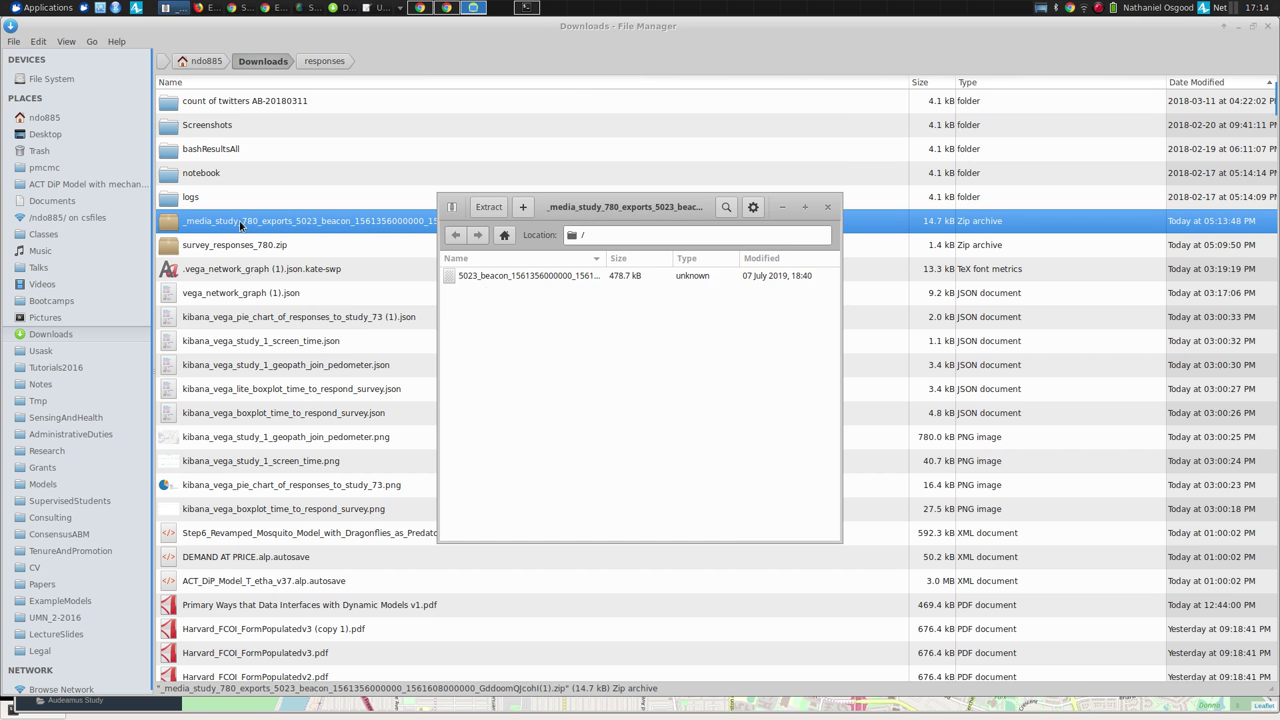
Step: Widen the archive's Name column to read the beacon file's full name and extension, and close the archive
{"action": "left_click", "coordinate": [521, 276]}
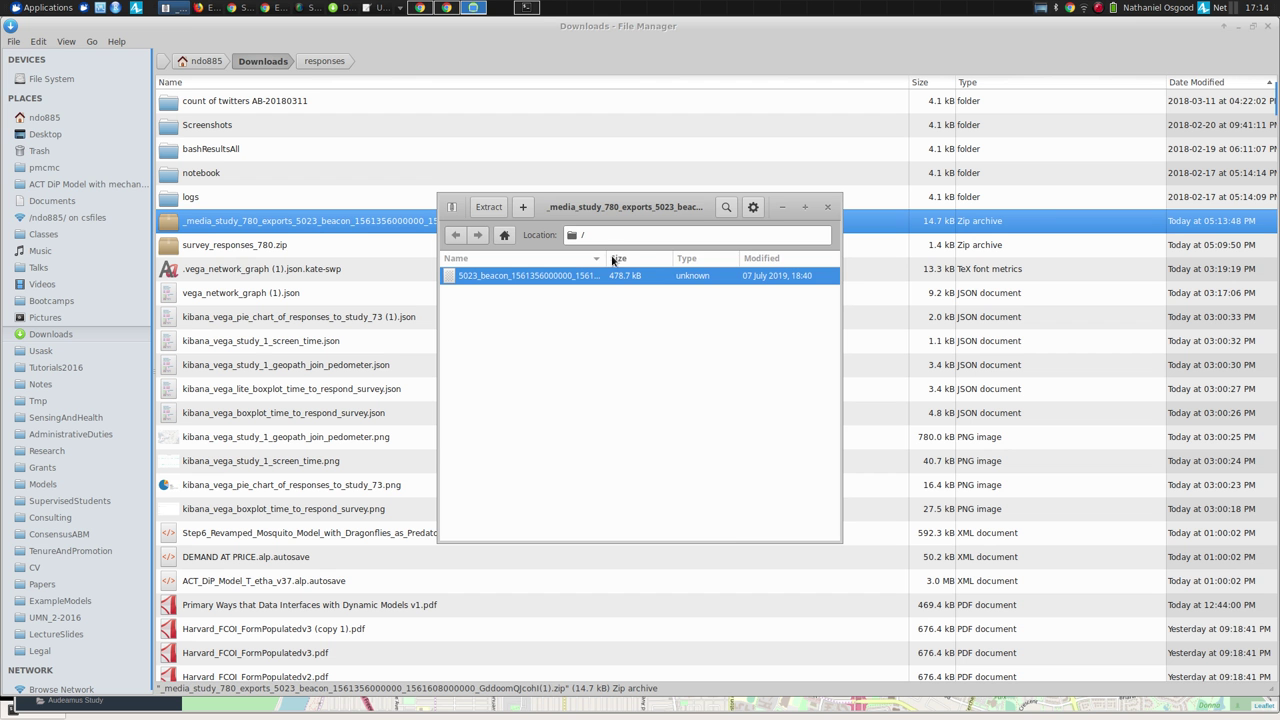
{"action": "left_click_drag", "start_coordinate": [604, 258], "coordinate": [772, 255]}
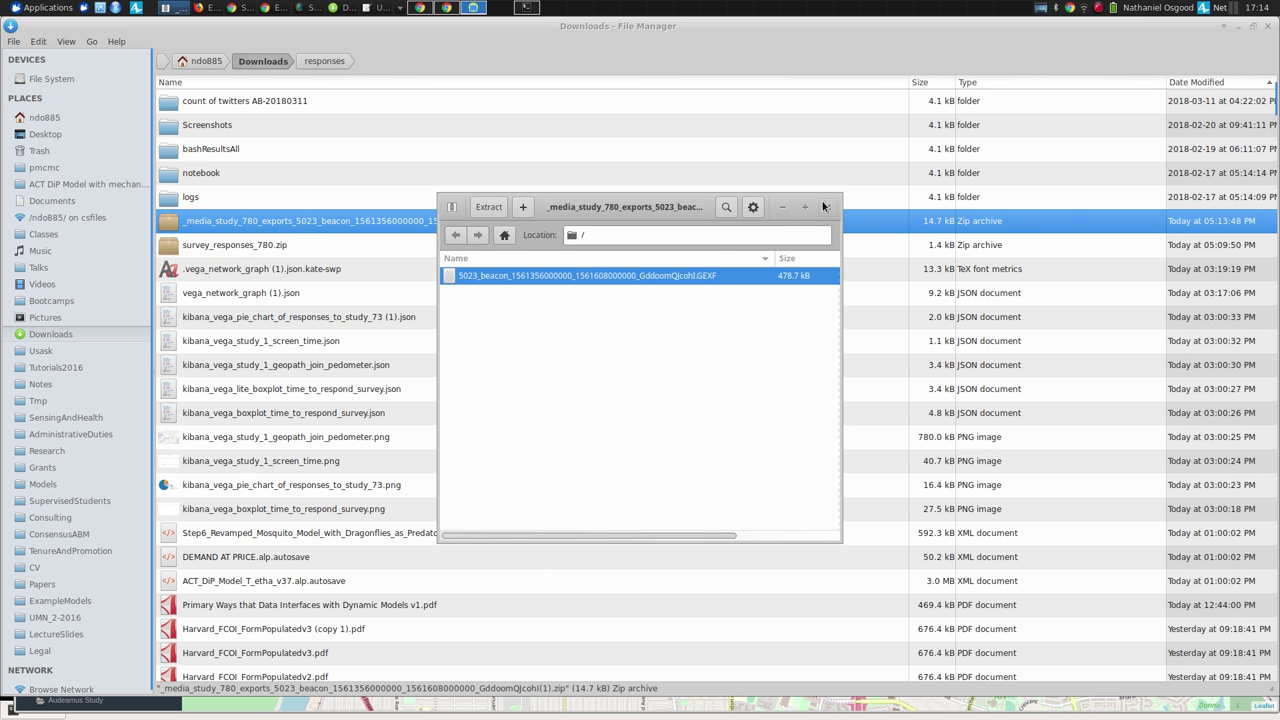
{"action": "left_click", "coordinate": [827, 207]}
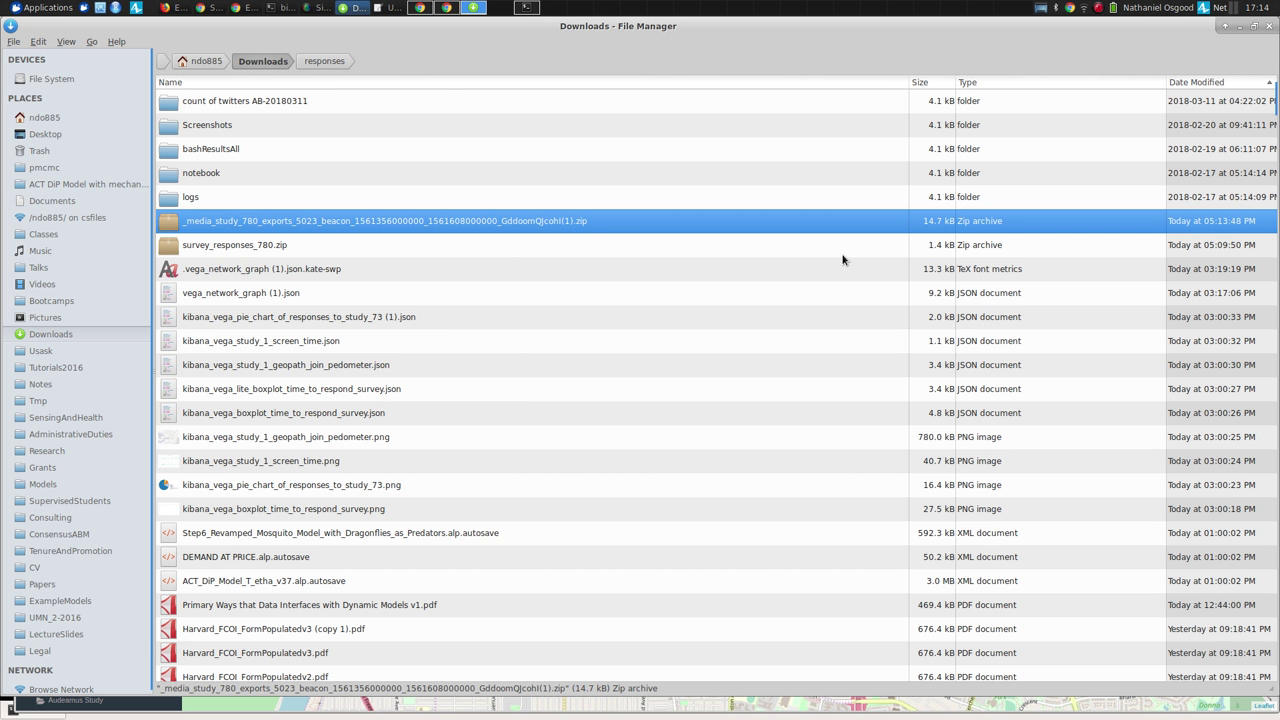
Step: Switch back to Firefox and save the zip file of the Pedometer CSV export with ID 6
{"action": "key", "text": "alt+Tab"}
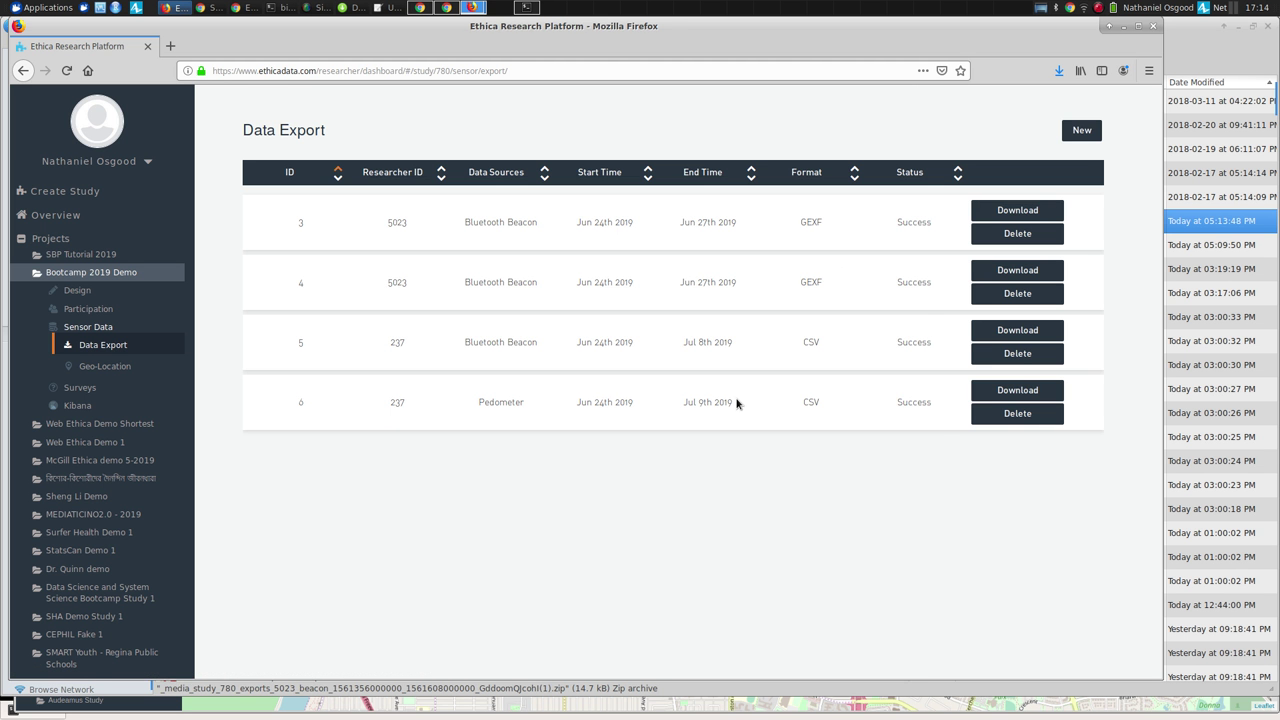
{"action": "key", "text": "alt+Tab"}
{"action": "left_click", "coordinate": [640, 389]}
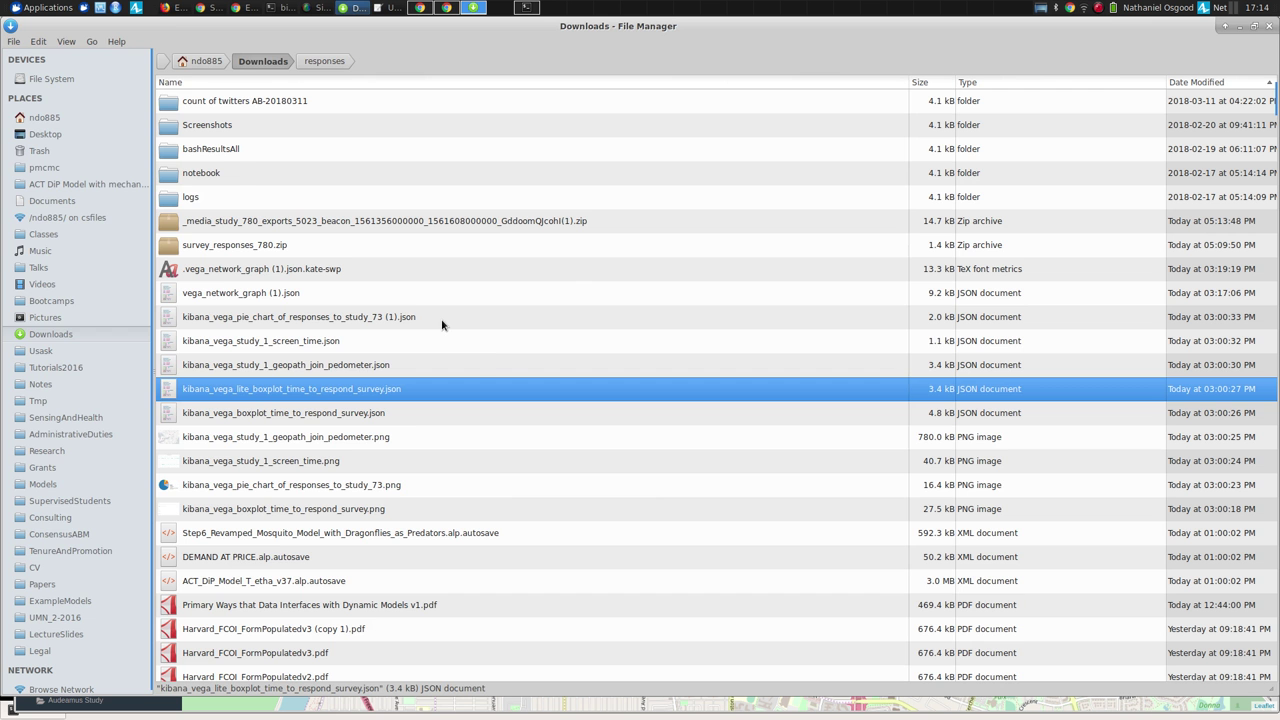
{"action": "key", "text": "alt+Tab"}
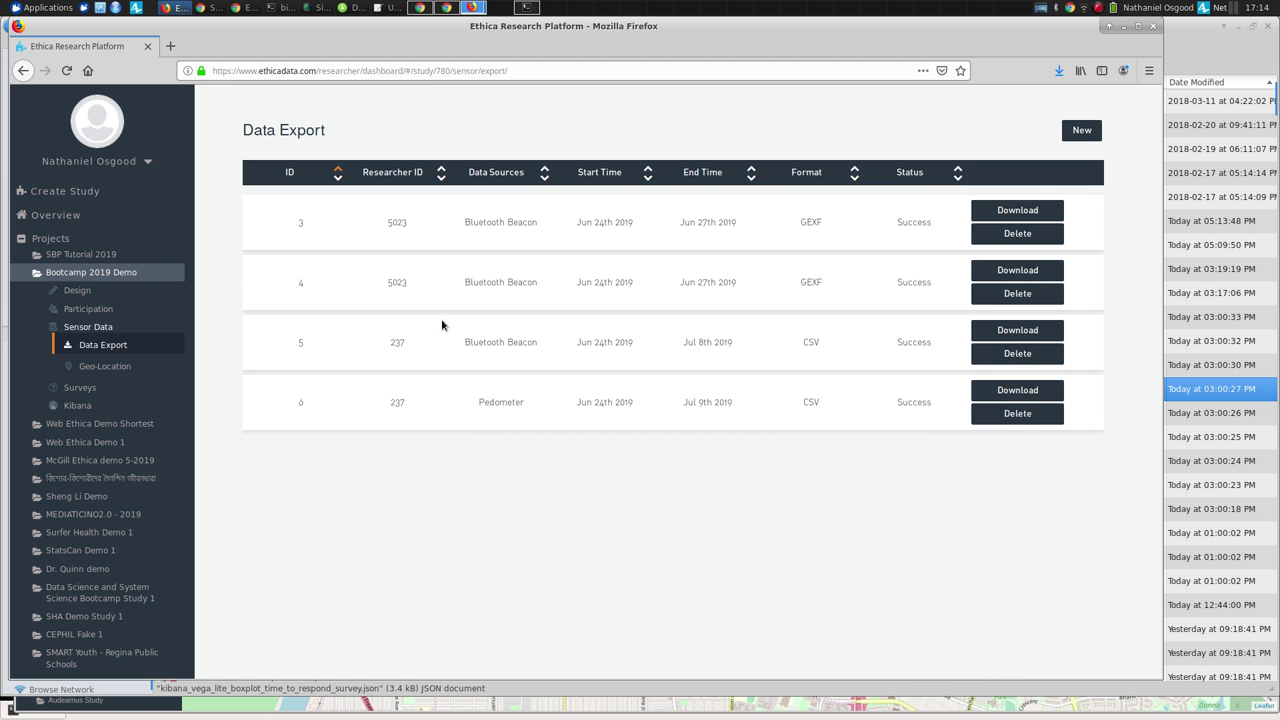
{"action": "left_click", "coordinate": [1005, 390]}
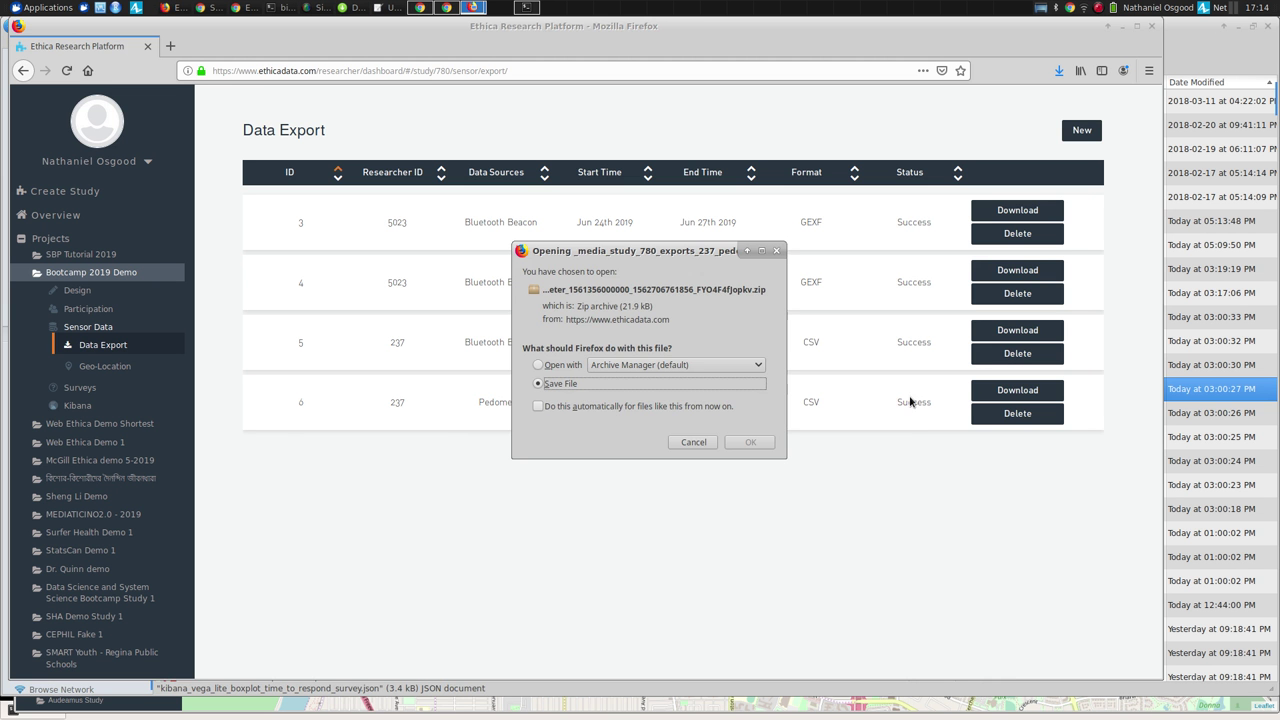
{"action": "left_click", "coordinate": [752, 441]}
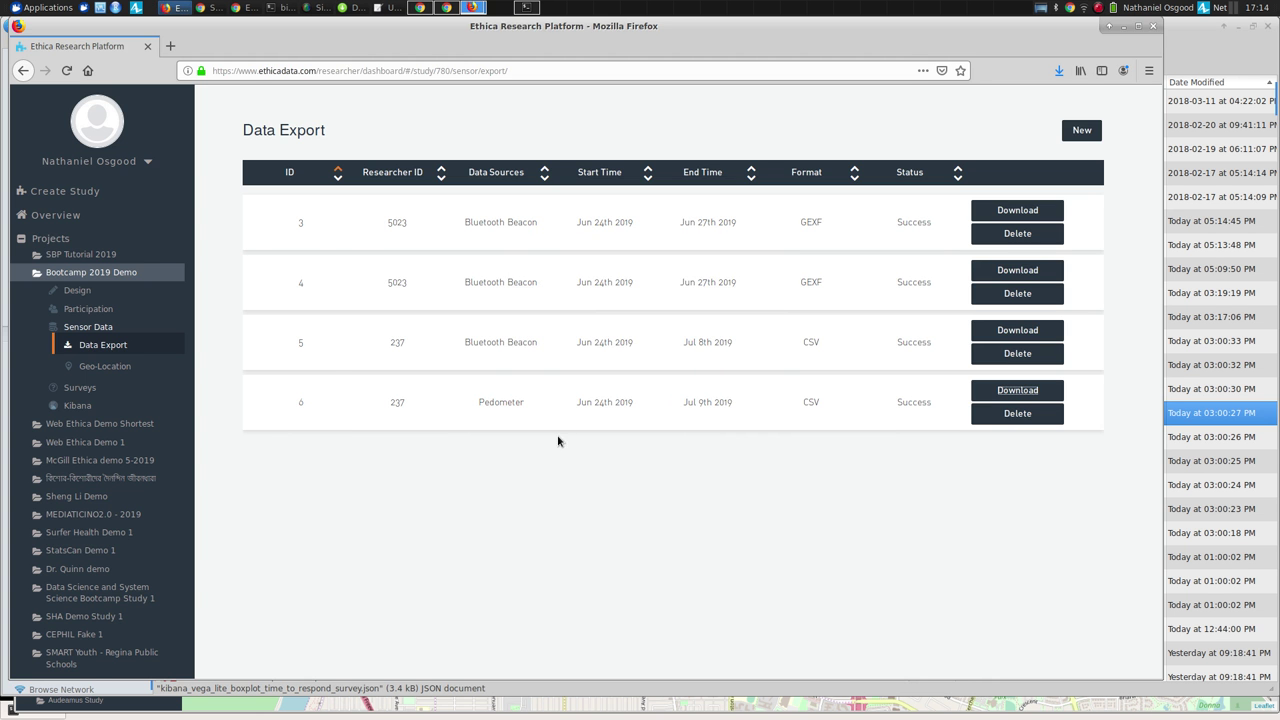
Step: Switch to the File Manager, view the contents of the downloaded 237_pedometer zip in Archive Manager, and close the archive
{"action": "key", "text": "alt+Tab"}
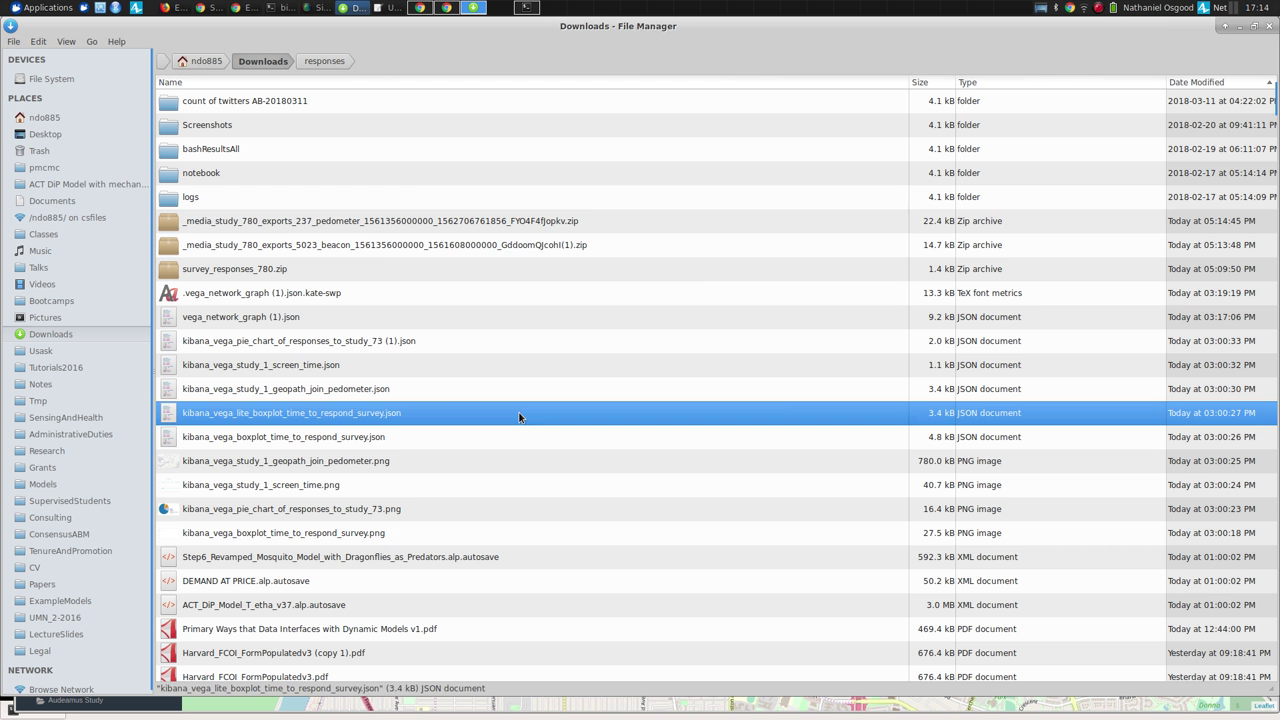
{"action": "left_click", "coordinate": [386, 230]}
{"action": "right_click", "coordinate": [386, 236]}
{"action": "mouse_move", "coordinate": [430, 248]}
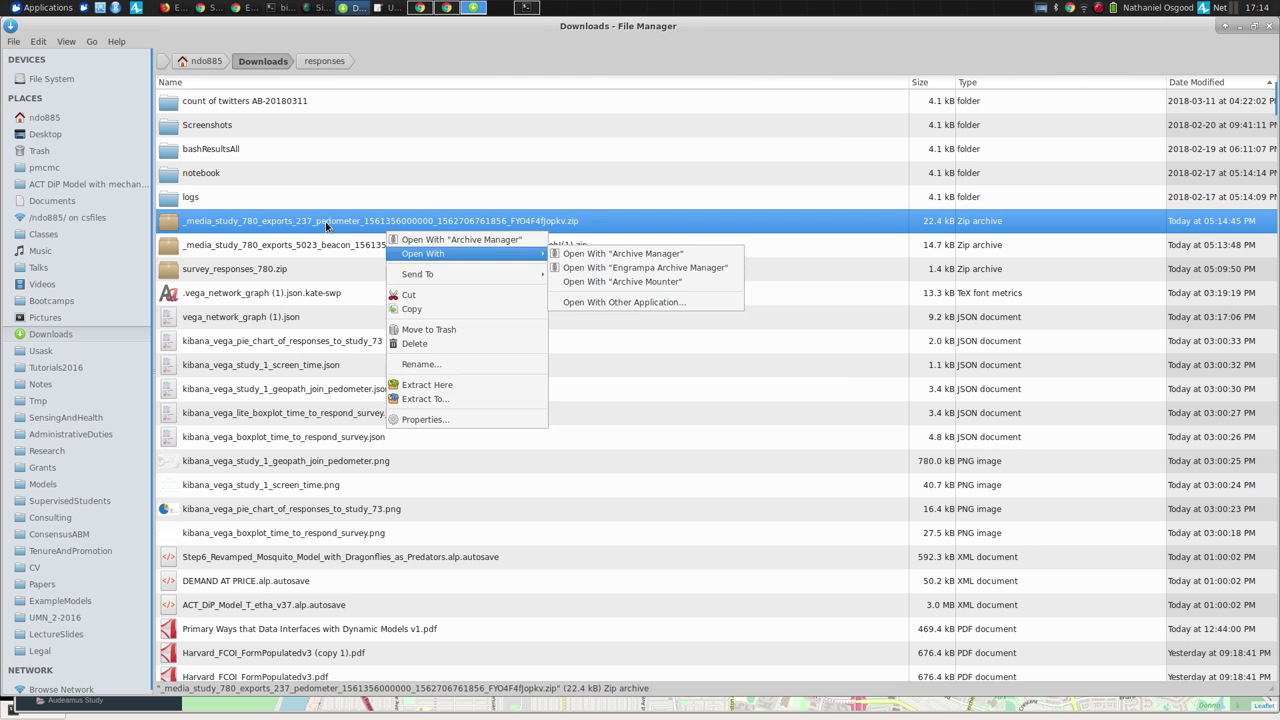
{"action": "left_click", "coordinate": [590, 240]}
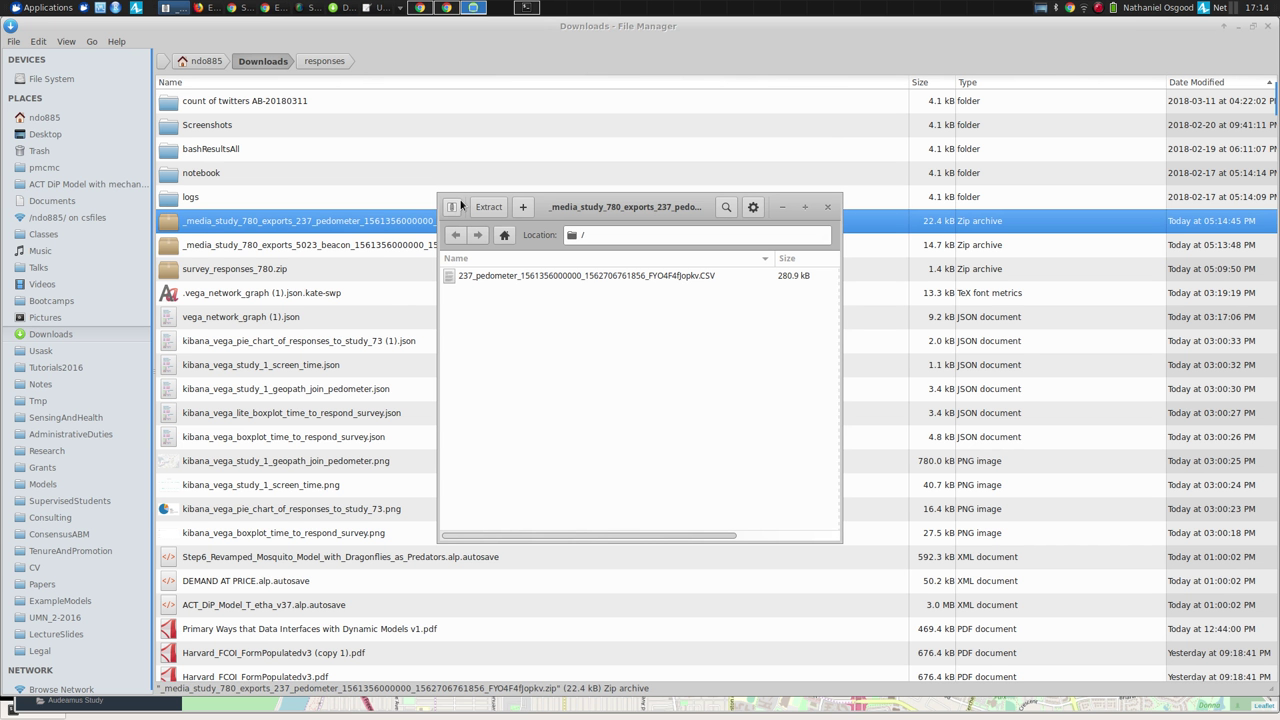
{"action": "left_click", "coordinate": [827, 207]}
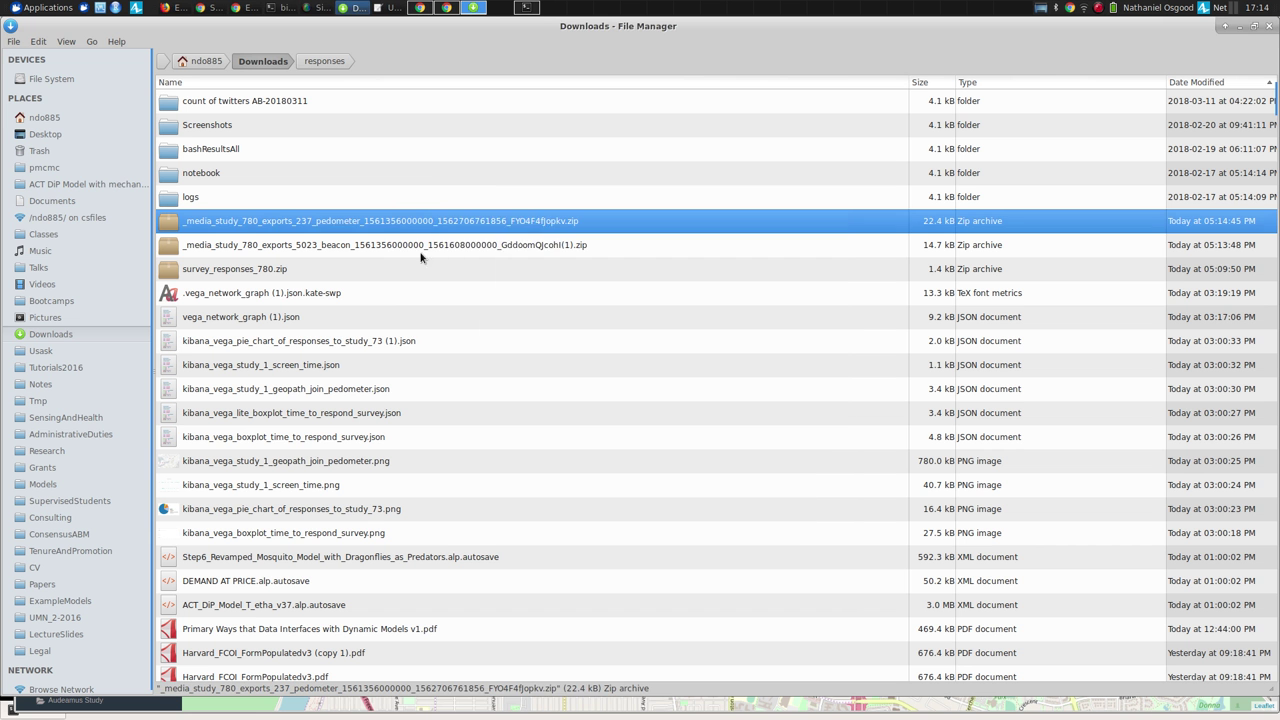
Step: Extract the 237_pedometer zip archive into the Downloads folder and locate the extracted CSV file
{"action": "right_click", "coordinate": [396, 226]}
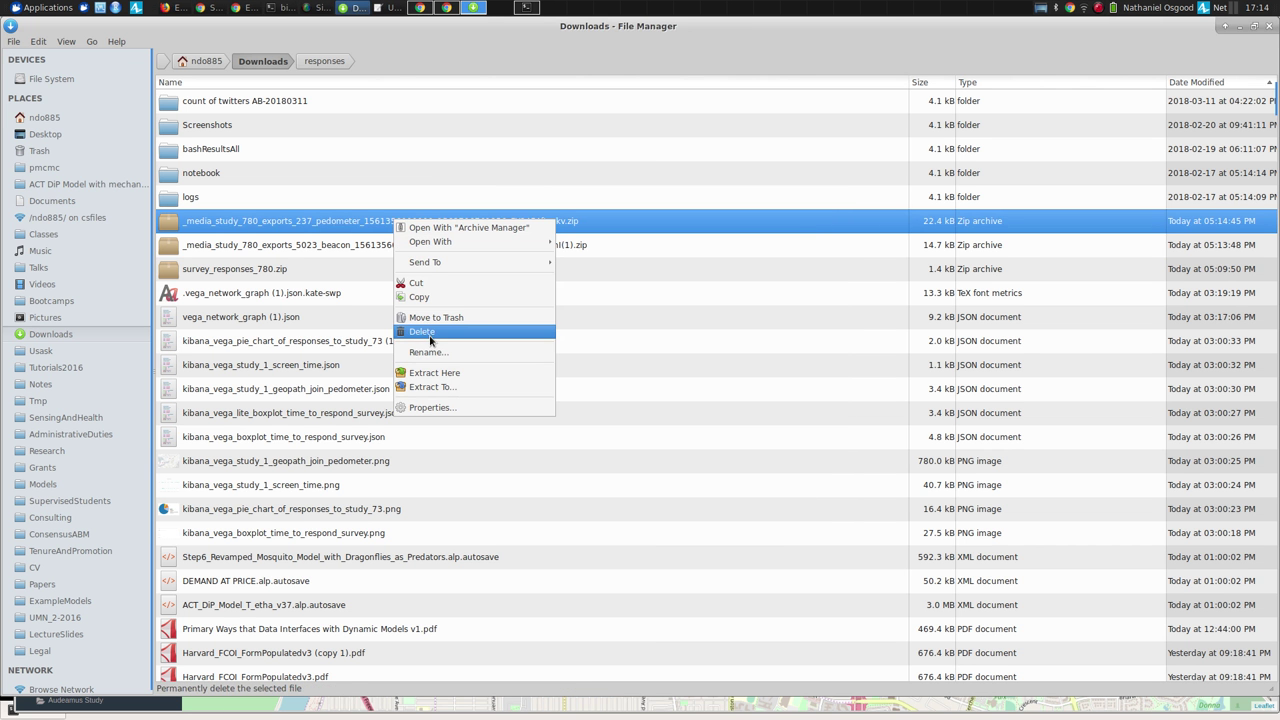
{"action": "left_click", "coordinate": [435, 373]}
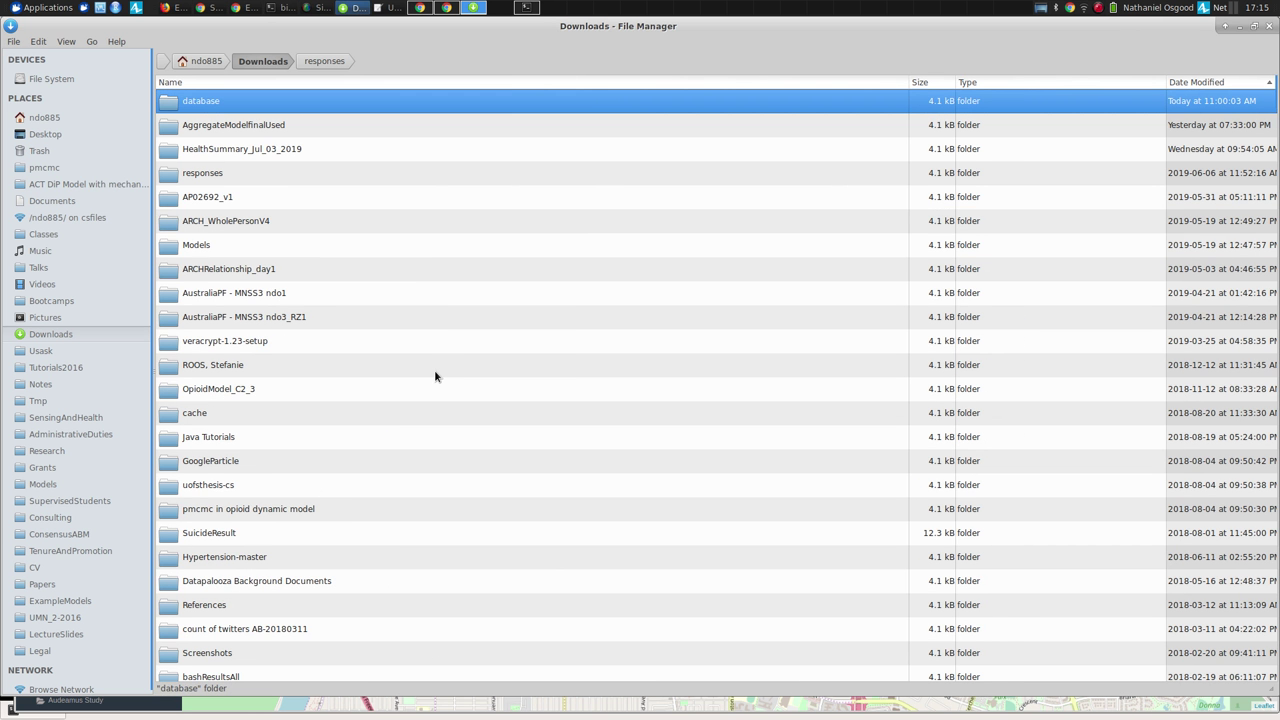
{"action": "key", "text": "Page_Down"}
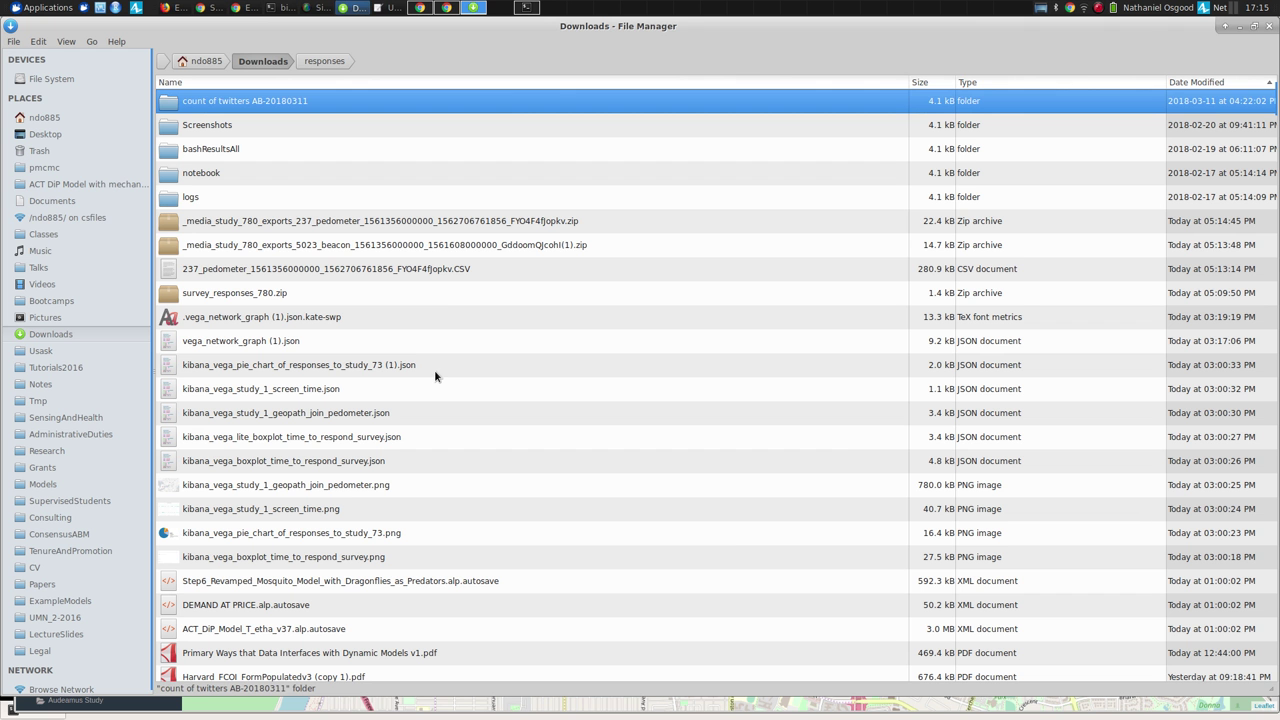
Step: Check the contents of the 5023_beacon and 237_pedometer zip archives, closing each one, and return to the start of the Downloads list
{"action": "double_click", "coordinate": [290, 240]}
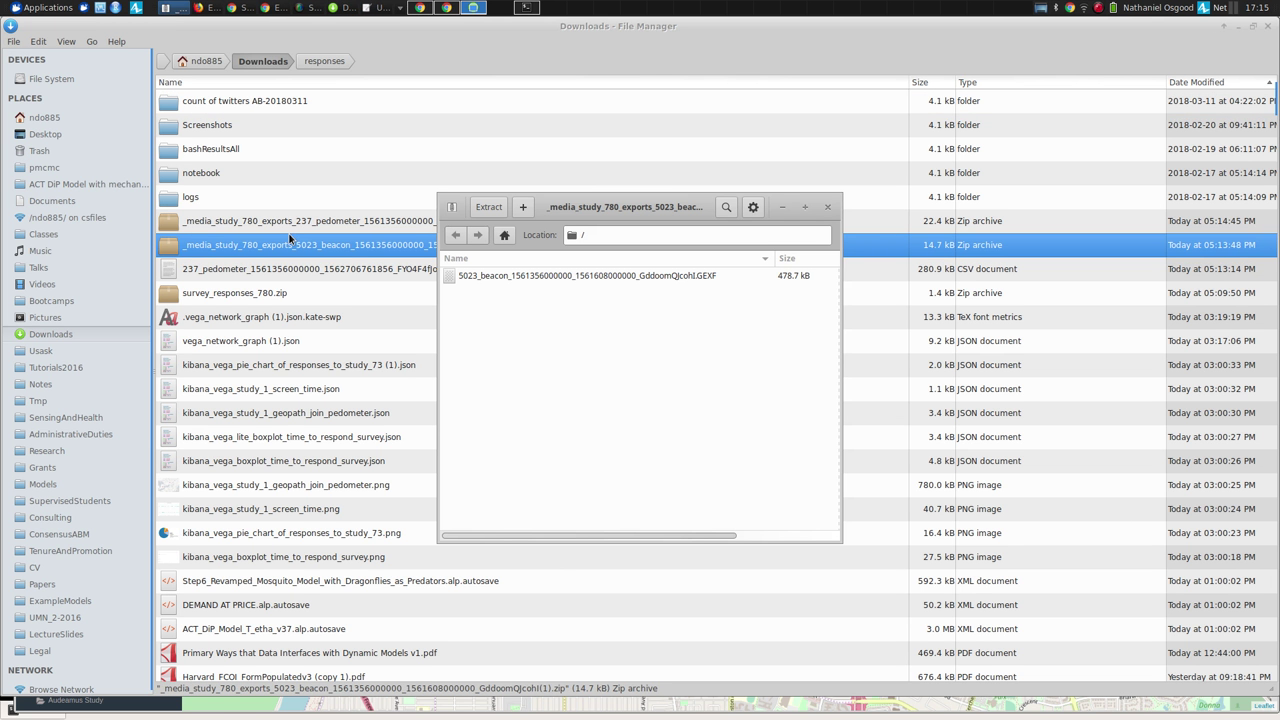
{"action": "left_click", "coordinate": [830, 209]}
{"action": "double_click", "coordinate": [830, 214]}
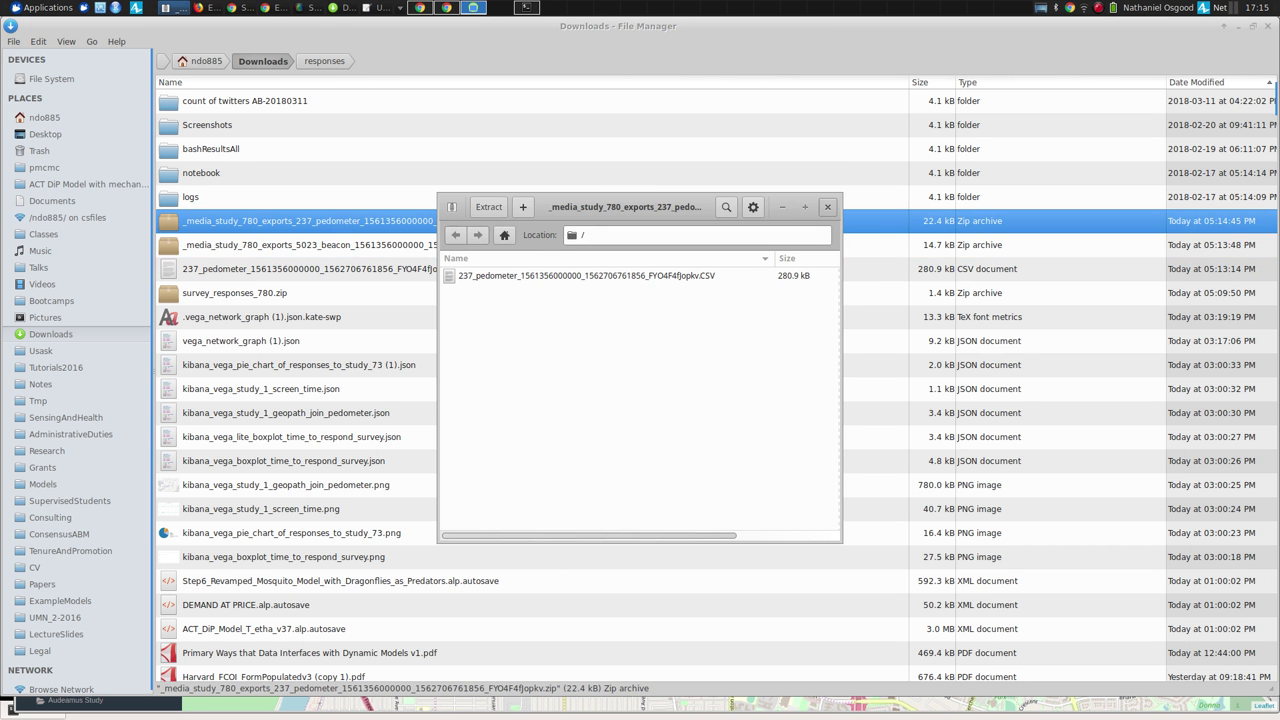
{"action": "key", "text": "ctrl+w"}
{"action": "key", "text": "Home"}
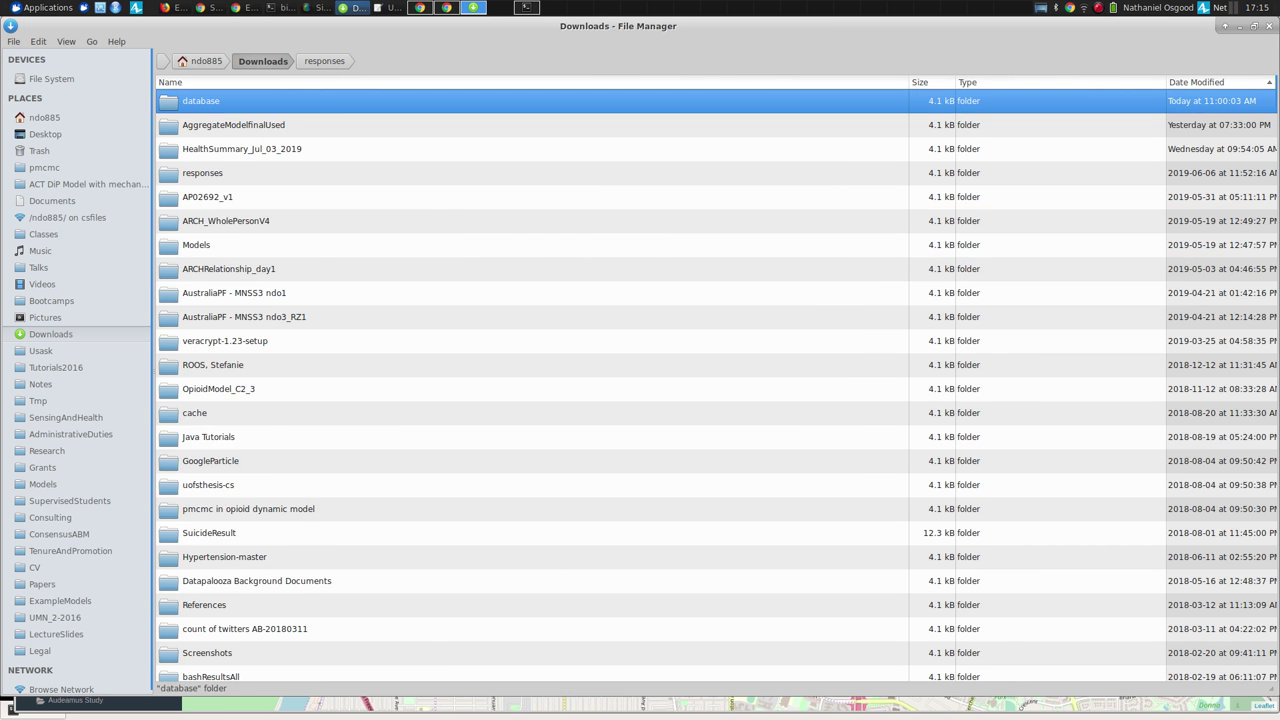
Step: Locate the extracted 237_pedometer CSV file in Downloads and open it in LibreOffice Calc with the default import settings
{"action": "key", "text": "Page_Down"}
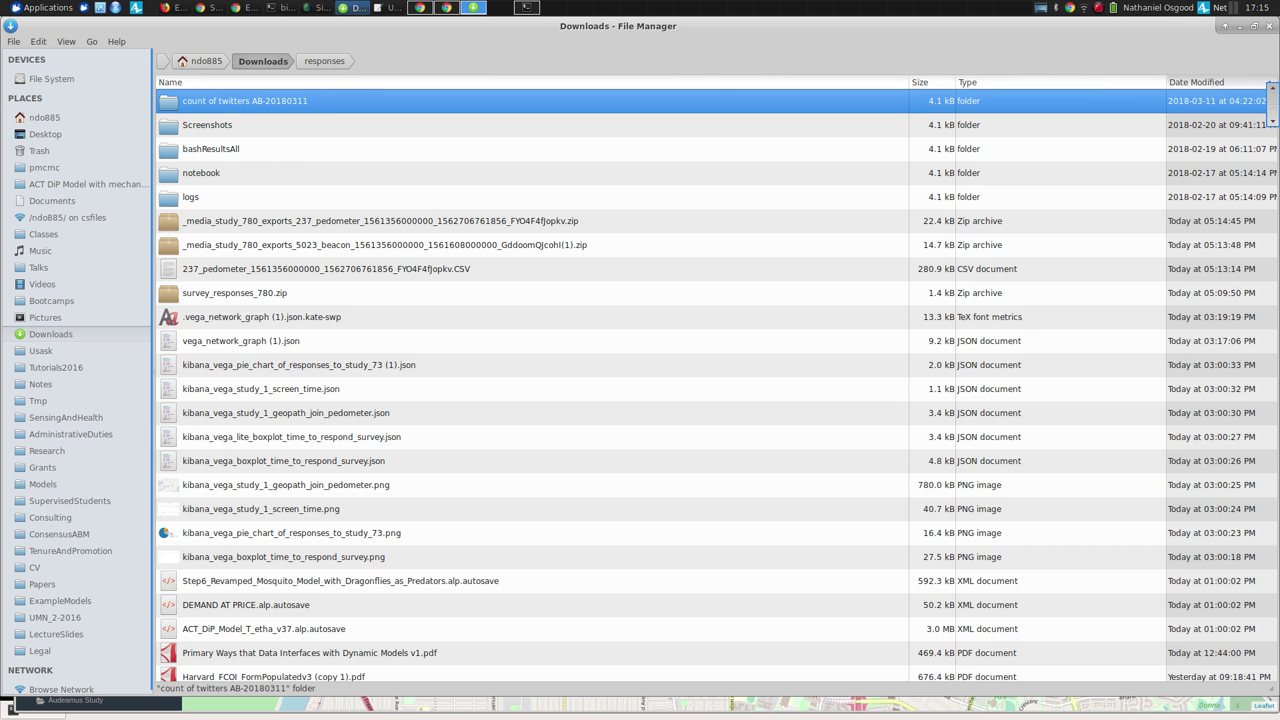
{"action": "left_click", "coordinate": [1215, 82]}
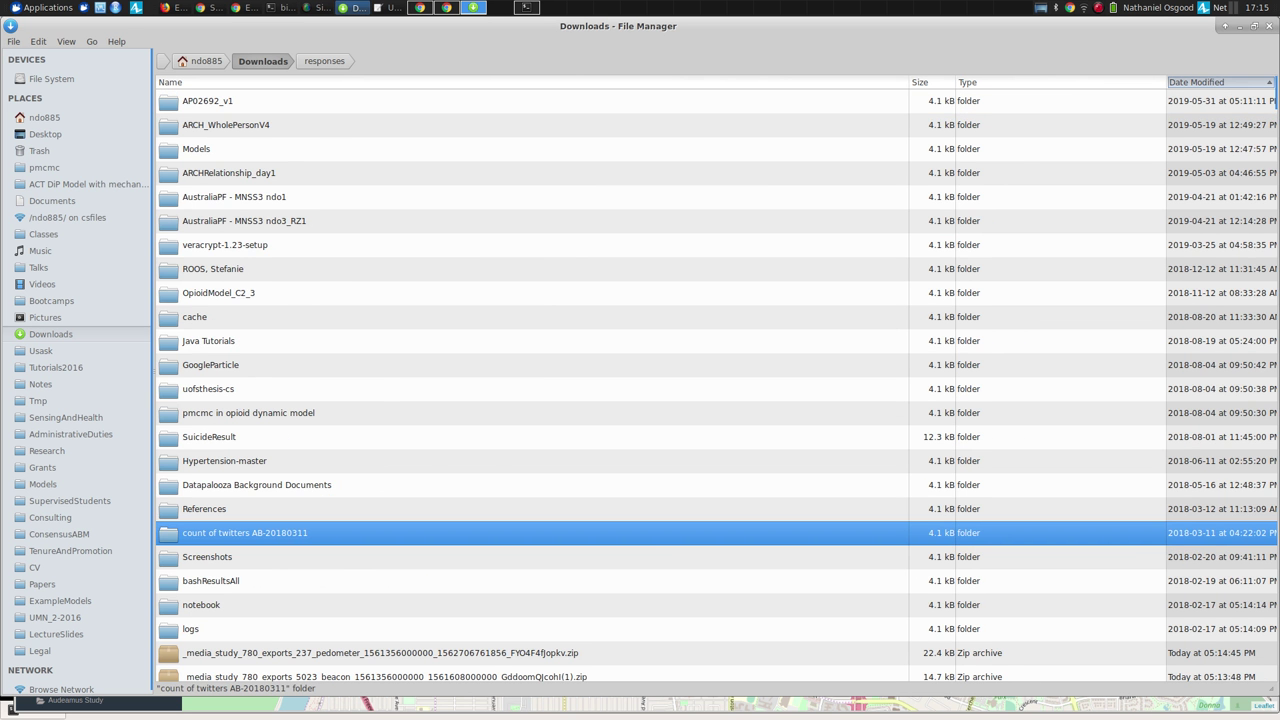
{"action": "scroll", "coordinate": [717, 386], "scroll_direction": "down", "scroll_amount": 5}
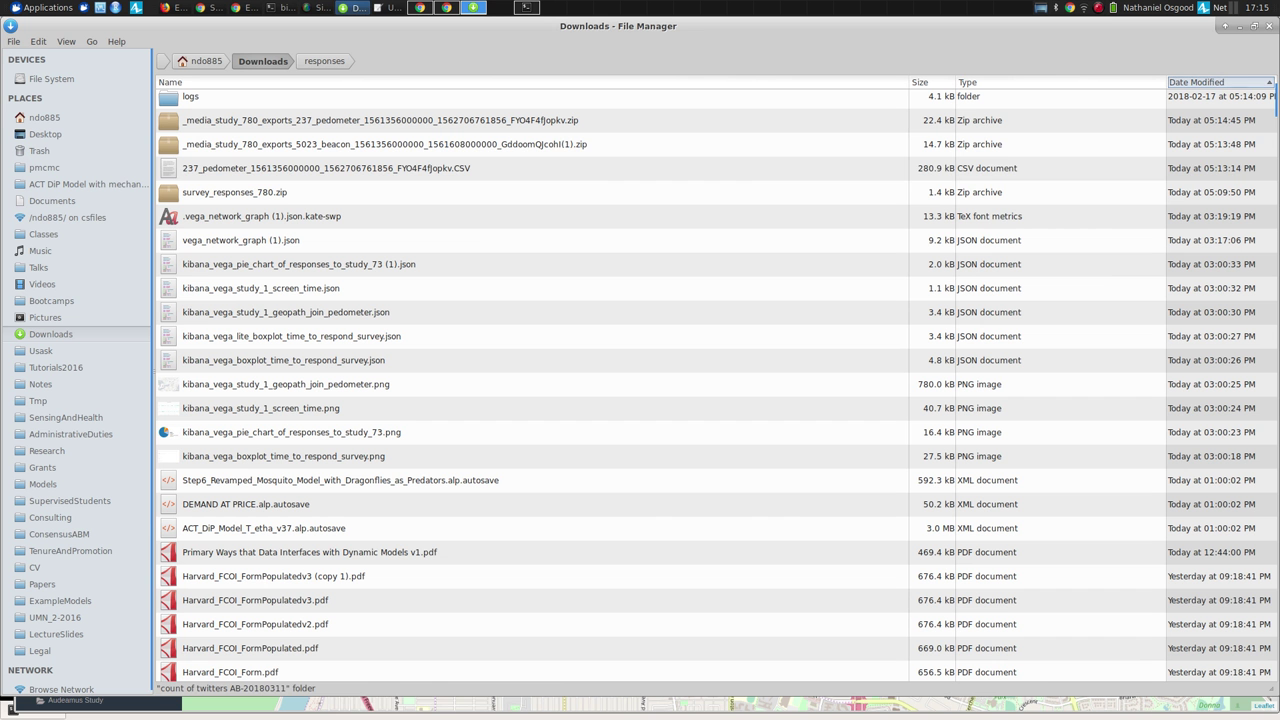
{"action": "left_click", "coordinate": [326, 168]}
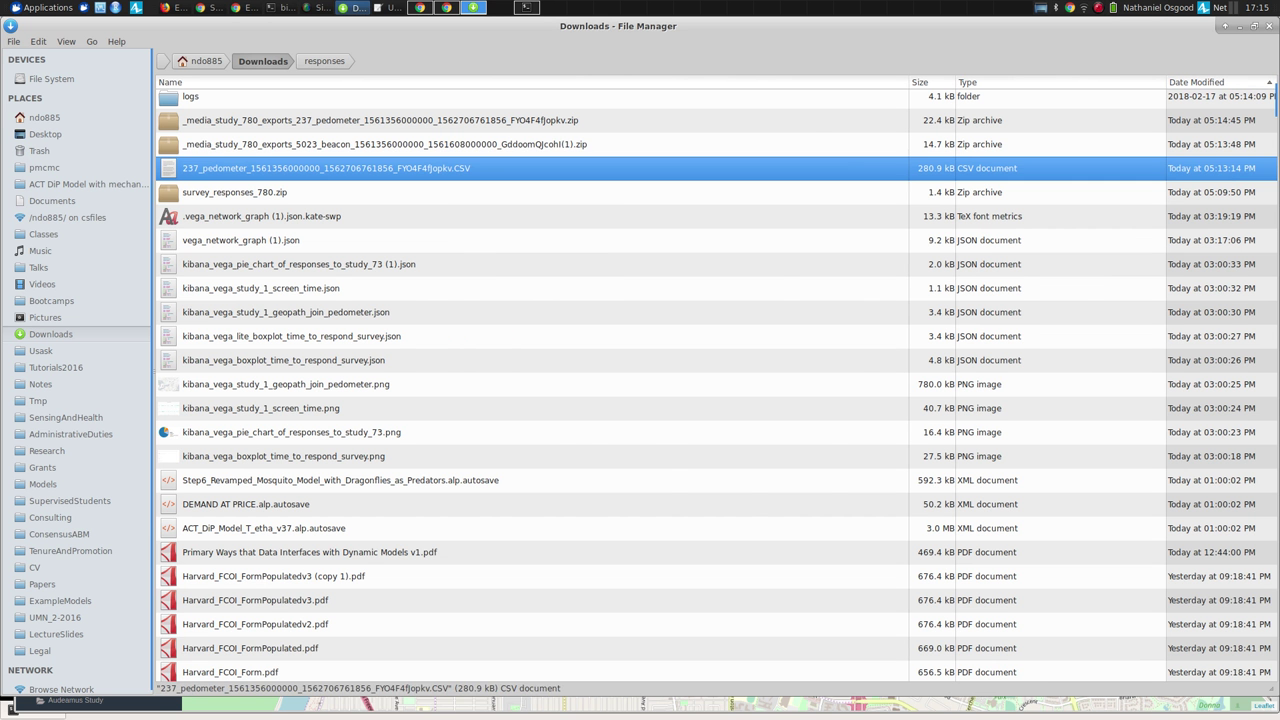
{"action": "right_click", "coordinate": [460, 174]}
{"action": "left_click", "coordinate": [484, 181]}
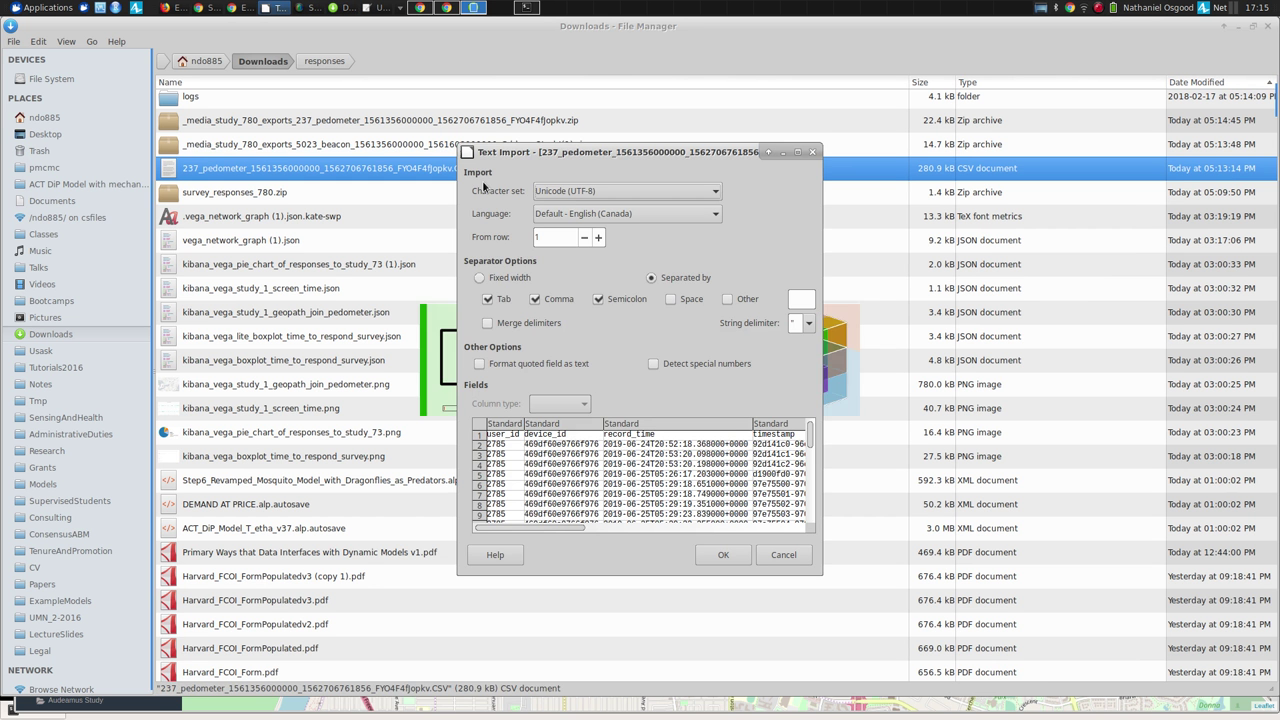
{"action": "left_click", "coordinate": [715, 556]}
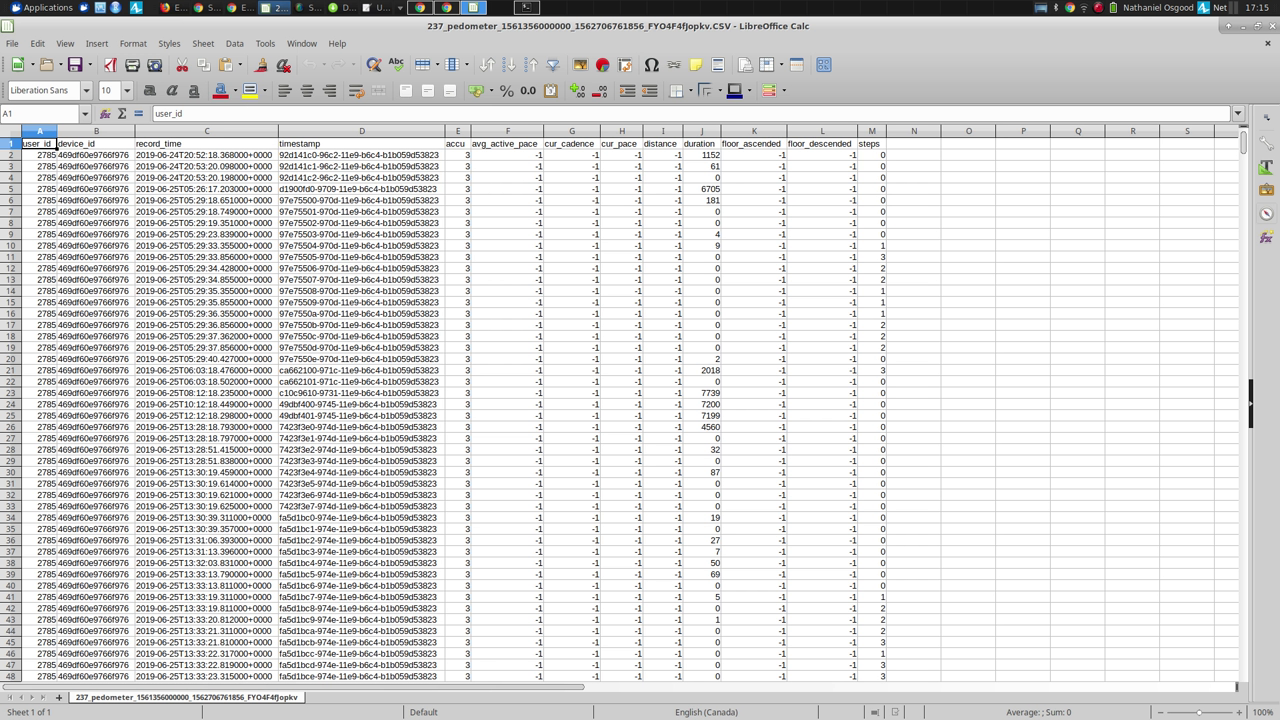
Step: Look across the first data record of the pedometer sheet, from user_id to the steps column
{"action": "key", "text": "Down"}
{"action": "key", "text": "Right"}
{"action": "key", "text": "Right"}
{"action": "key", "text": "Right"}
{"action": "key", "text": "Right"}
{"action": "key", "text": "Right"}
{"action": "key", "text": "Right"}
{"action": "key", "text": "Right"}
{"action": "key", "text": "Right"}
{"action": "key", "text": "Right"}
{"action": "key", "text": "Right"}
{"action": "key", "text": "Right"}
{"action": "key", "text": "Right"}
{"action": "key", "text": "Right"}
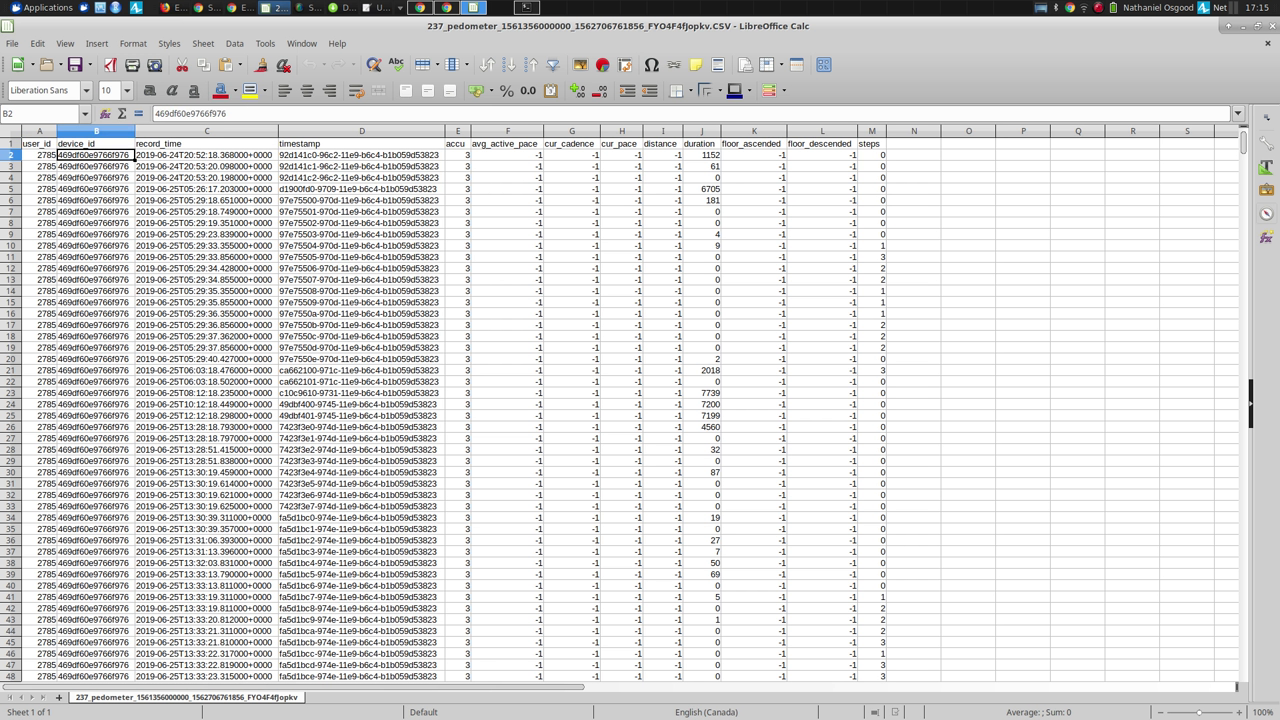
{"action": "key", "text": "Left"}
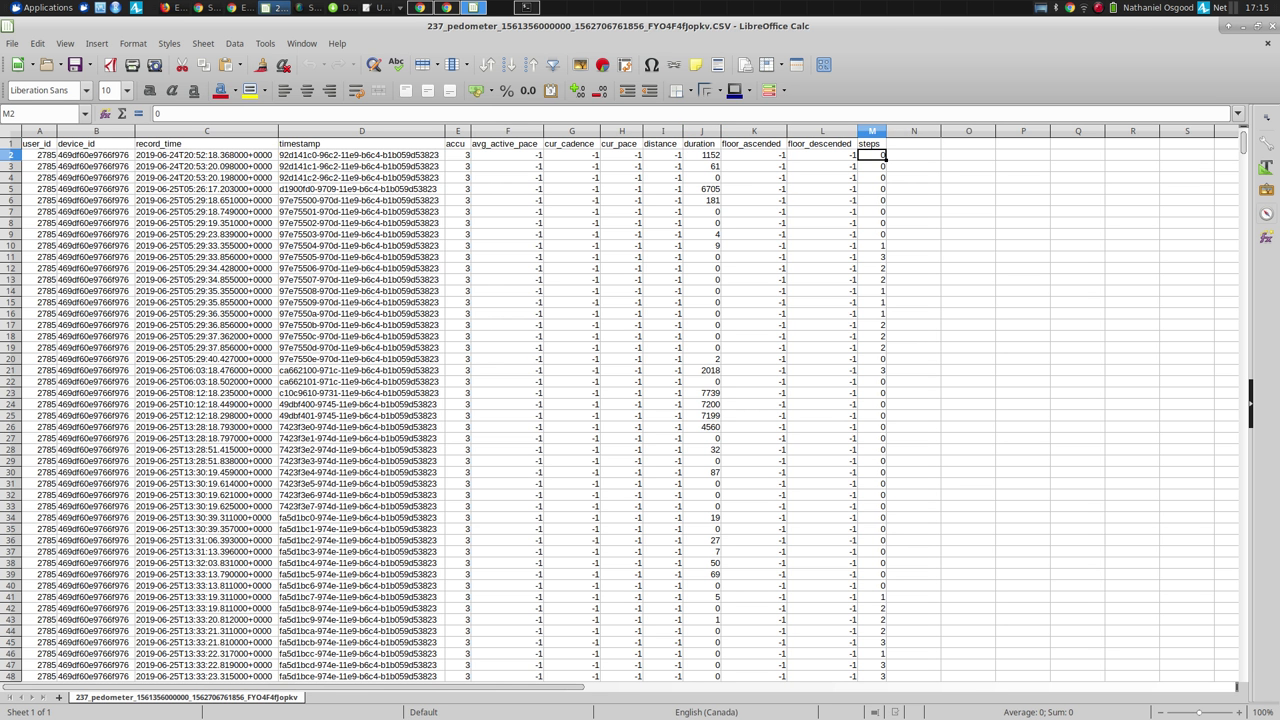
Step: Examine the step counts further down the steps column and return to its header
{"action": "key", "text": "Page_Down"}
{"action": "key", "text": "Page_Down"}
{"action": "key", "text": "Page_Down"}
{"action": "key", "text": "ctrl+Up"}
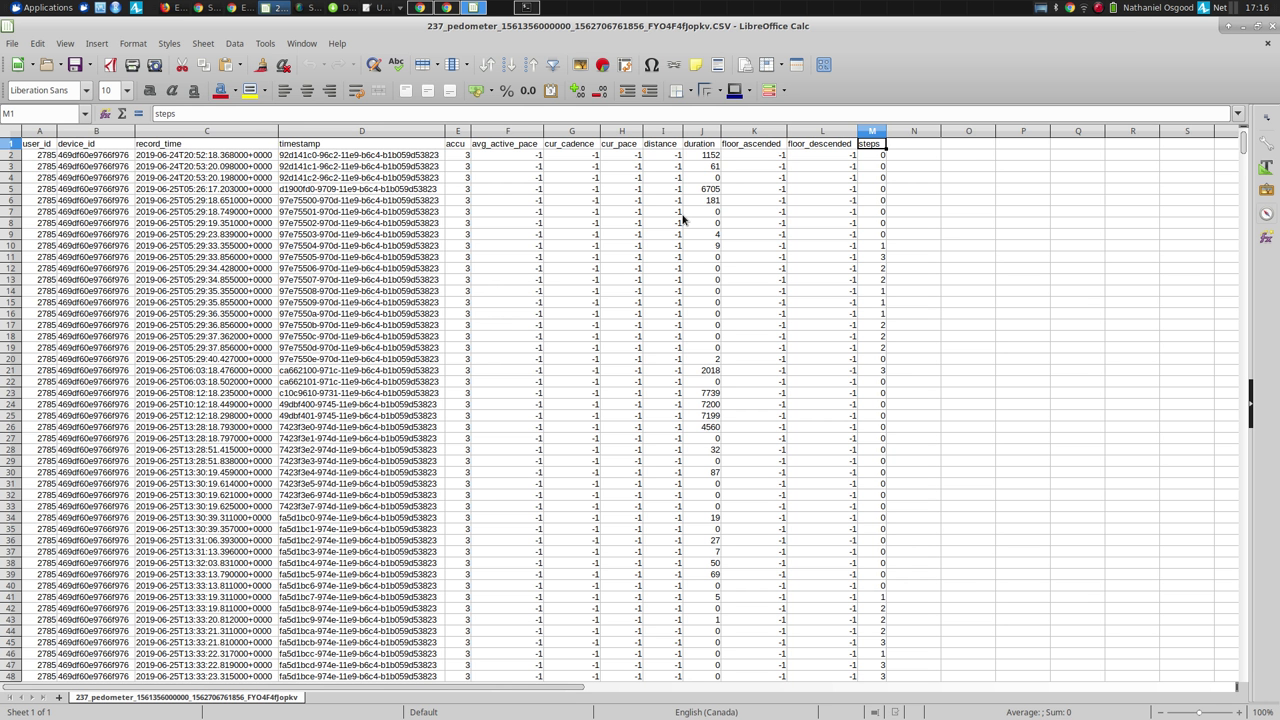
{"action": "key", "text": "Page_Down"}
{"action": "key", "text": "Page_Down"}
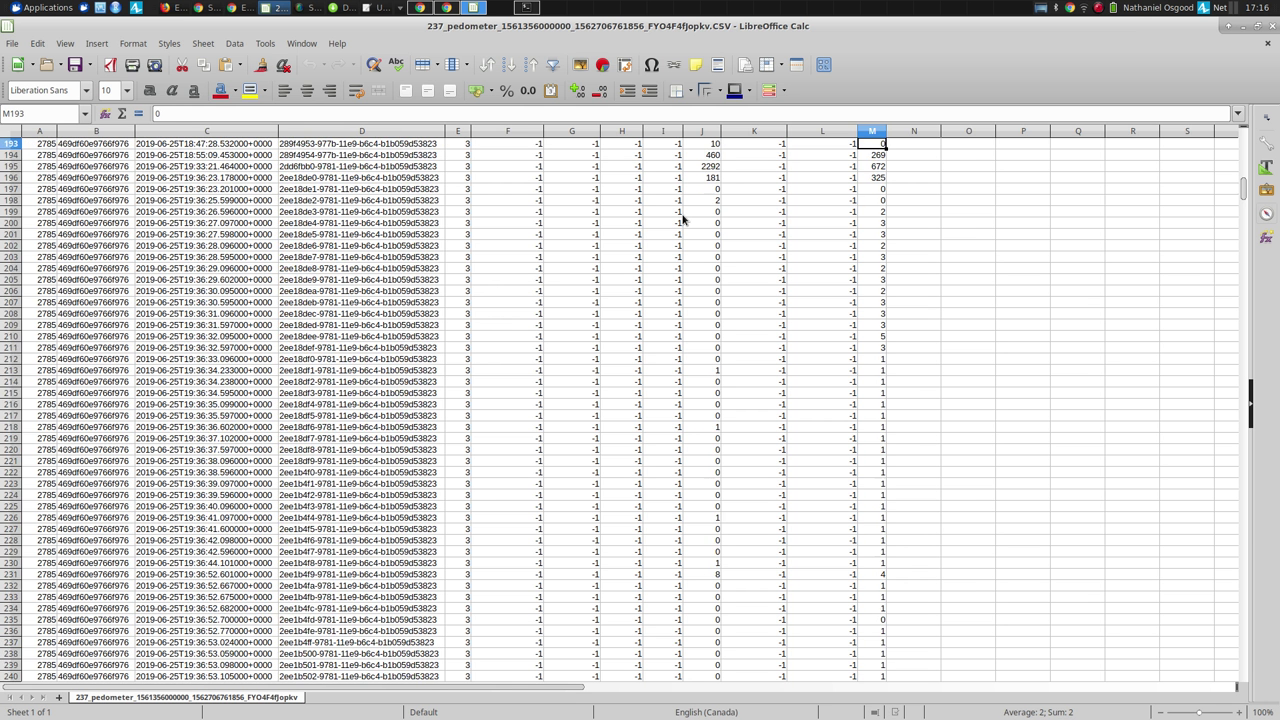
{"action": "key", "text": "Page_Up"}
{"action": "key", "text": "Page_Up"}
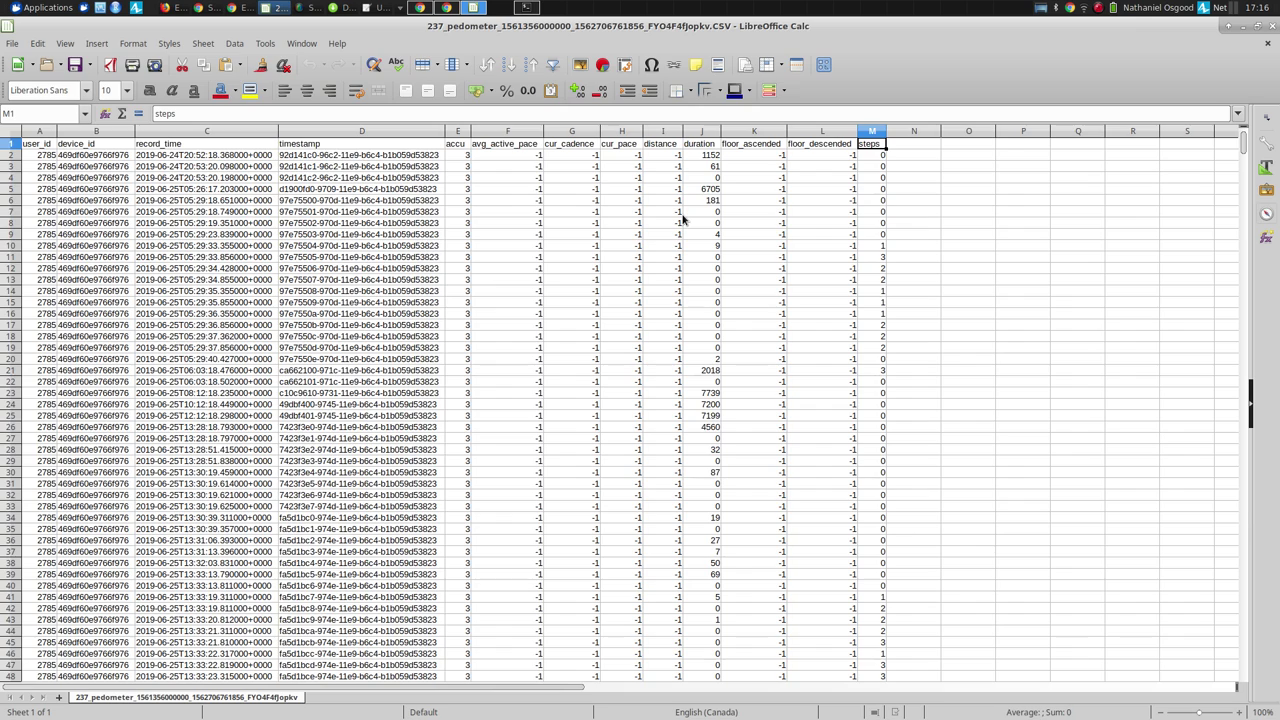
Step: Switch back to Firefox and view the study's Data Export list
{"action": "key", "text": "alt+Tab"}
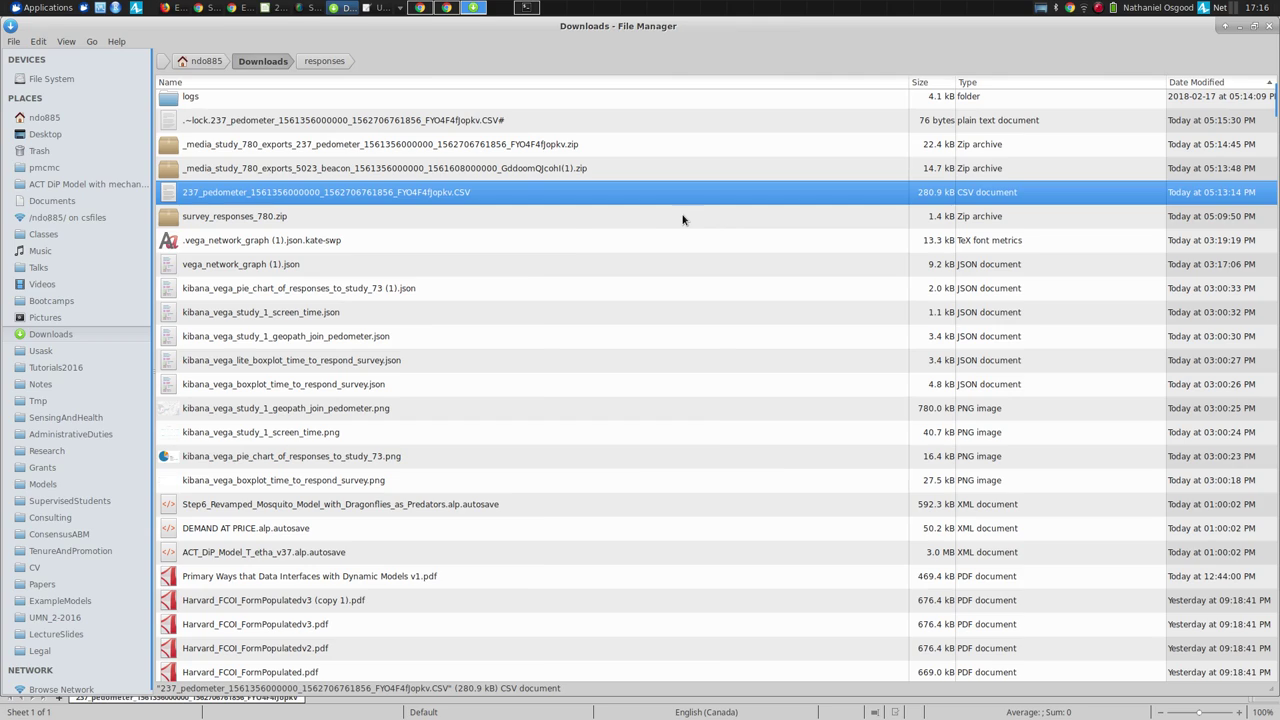
{"action": "key", "text": "alt+Tab"}
{"action": "key", "text": "alt+Tab"}
{"action": "key", "text": "alt+Tab"}
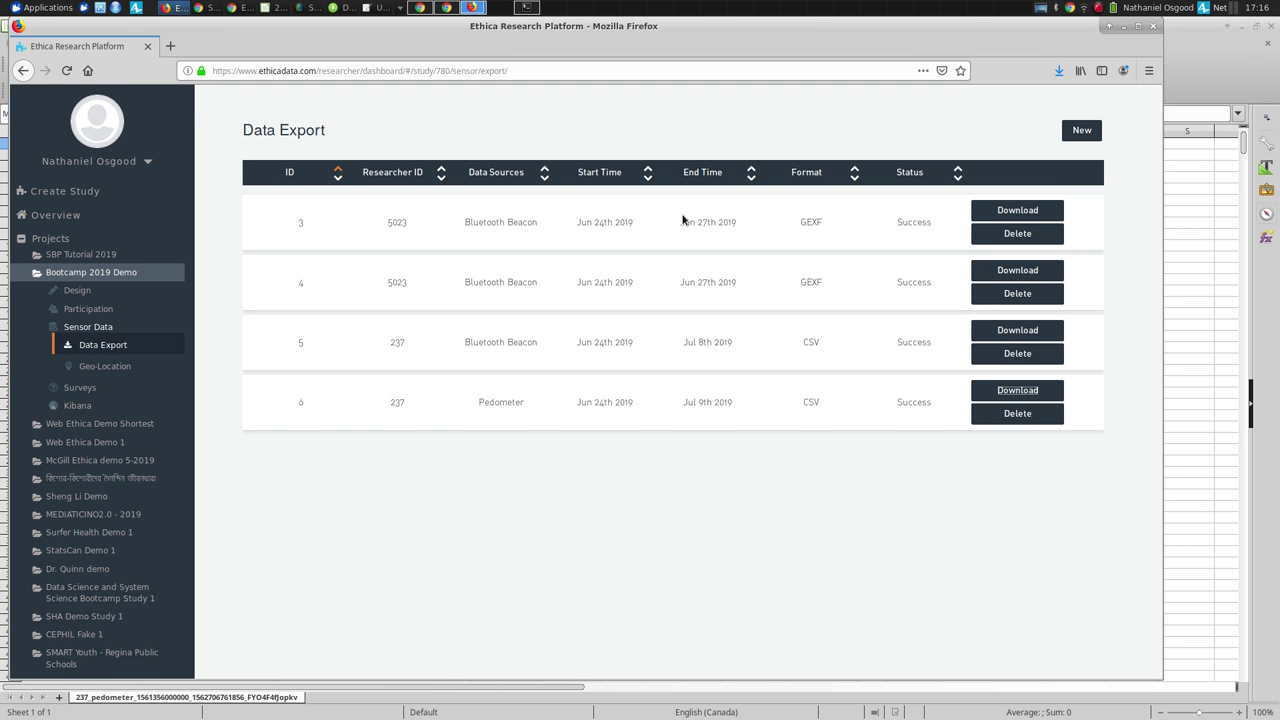
Step: Switch to the Introductory Slides on Ethica presentation in Chrome and exit its full-screen slideshow
{"action": "key", "text": "alt"}
{"action": "key", "text": "alt"}
{"action": "key", "text": "alt+Tab"}
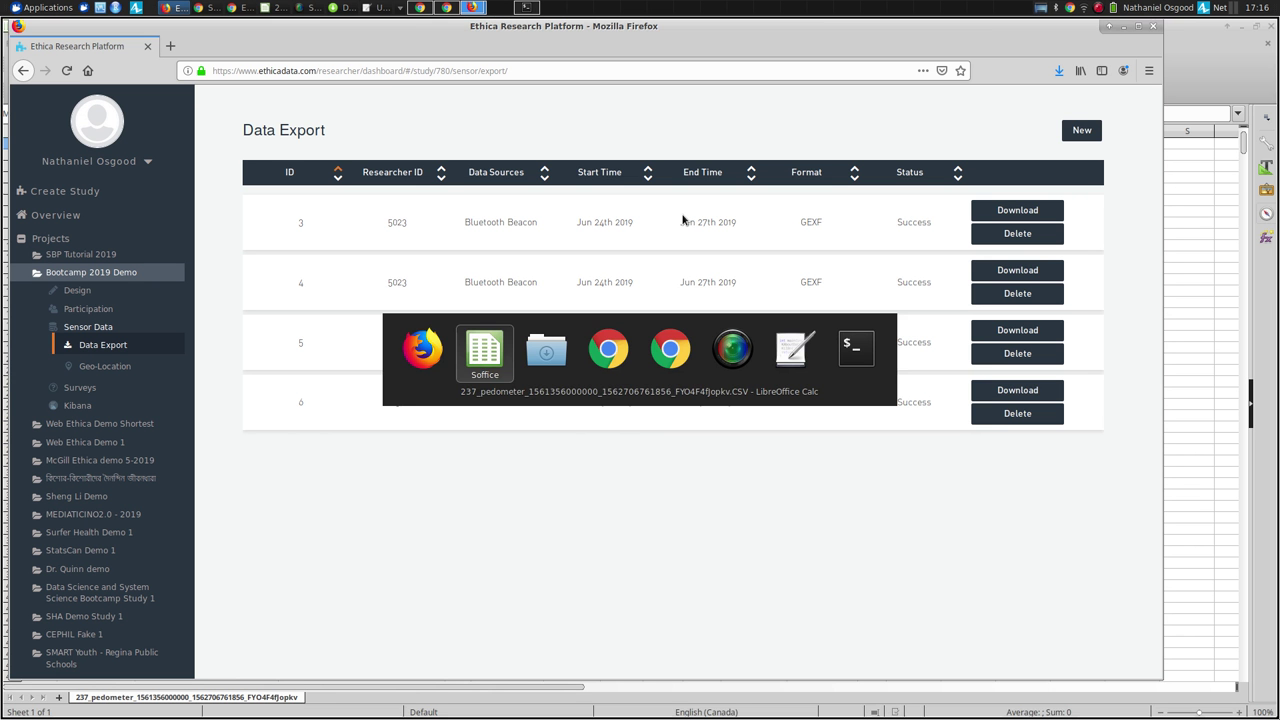
{"action": "key", "text": "alt+Tab"}
{"action": "key", "text": "alt+Tab"}
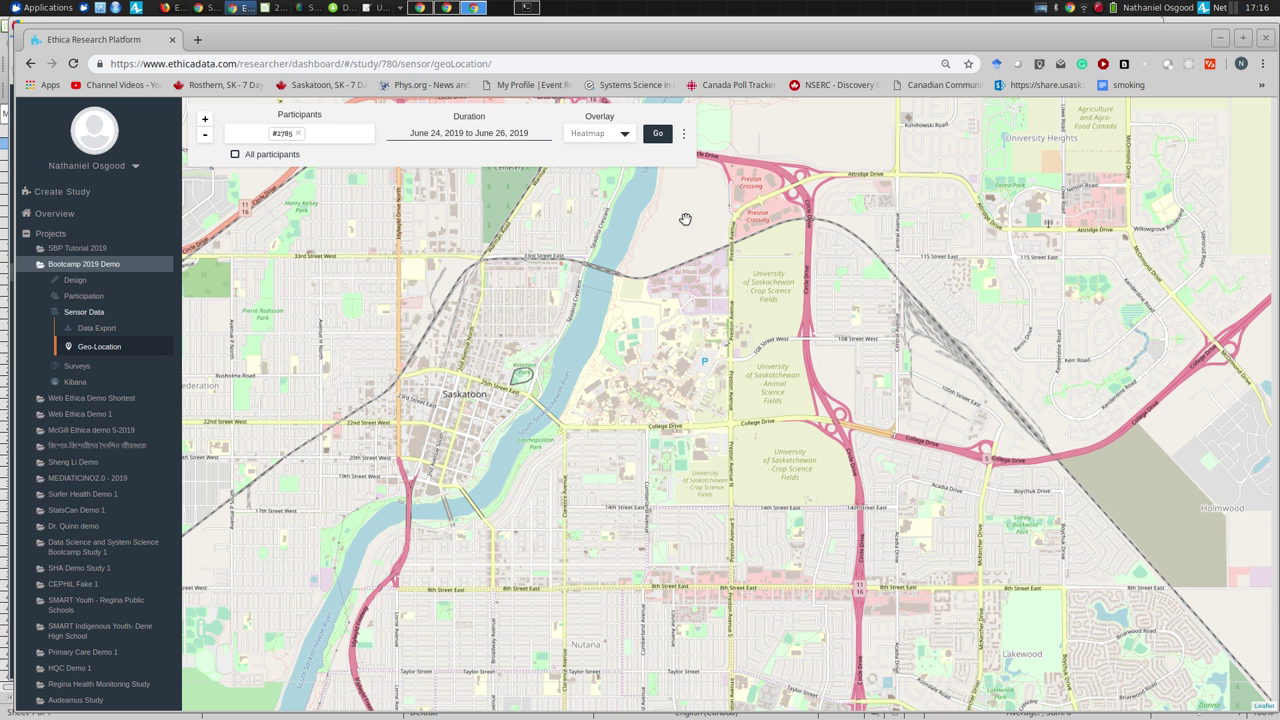
{"action": "key", "text": "alt+Tab"}
{"action": "key", "text": "alt+Tab"}
{"action": "key", "text": "alt+Tab"}
{"action": "key", "text": "alt+Tab"}
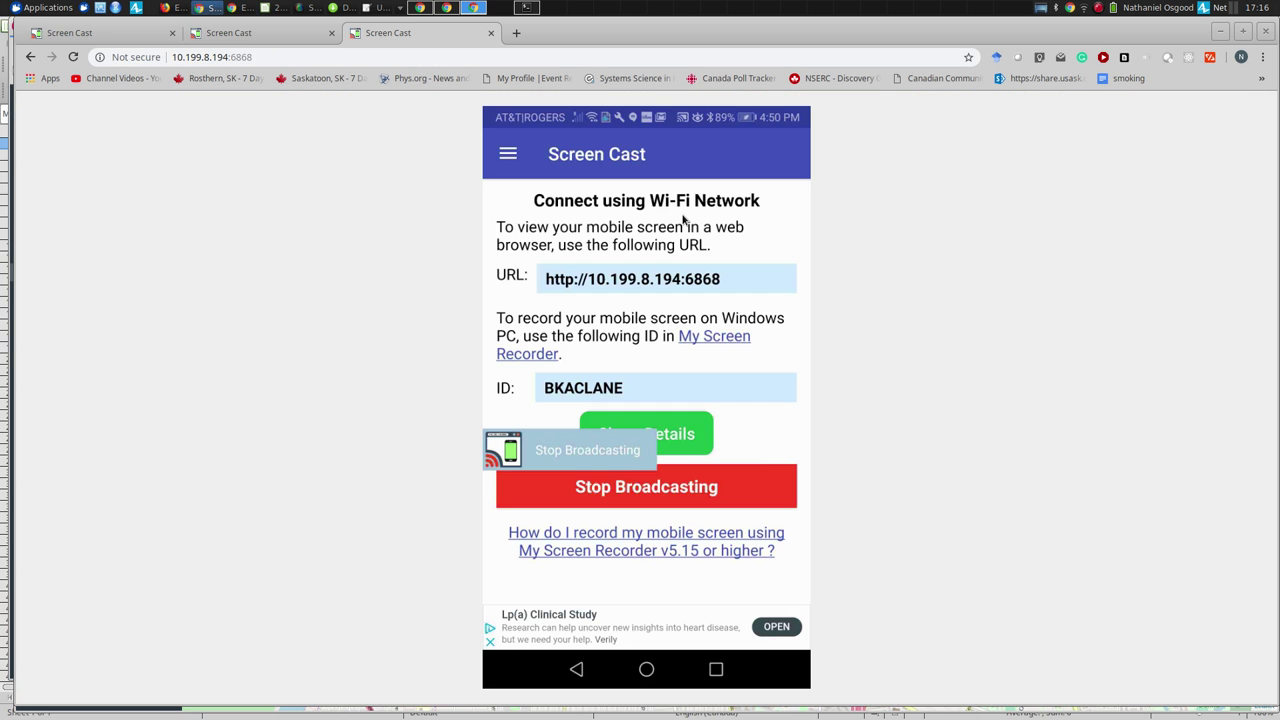
{"action": "key", "text": "alt+Tab"}
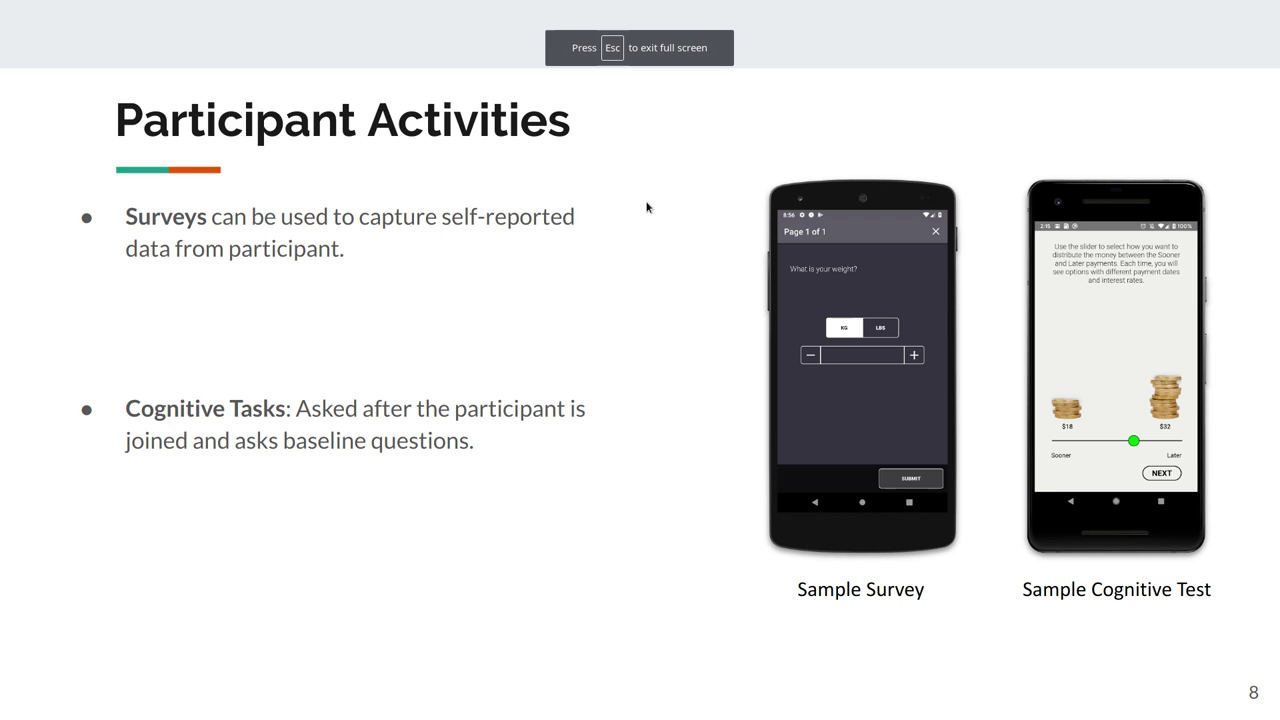
{"action": "key", "text": "Escape"}
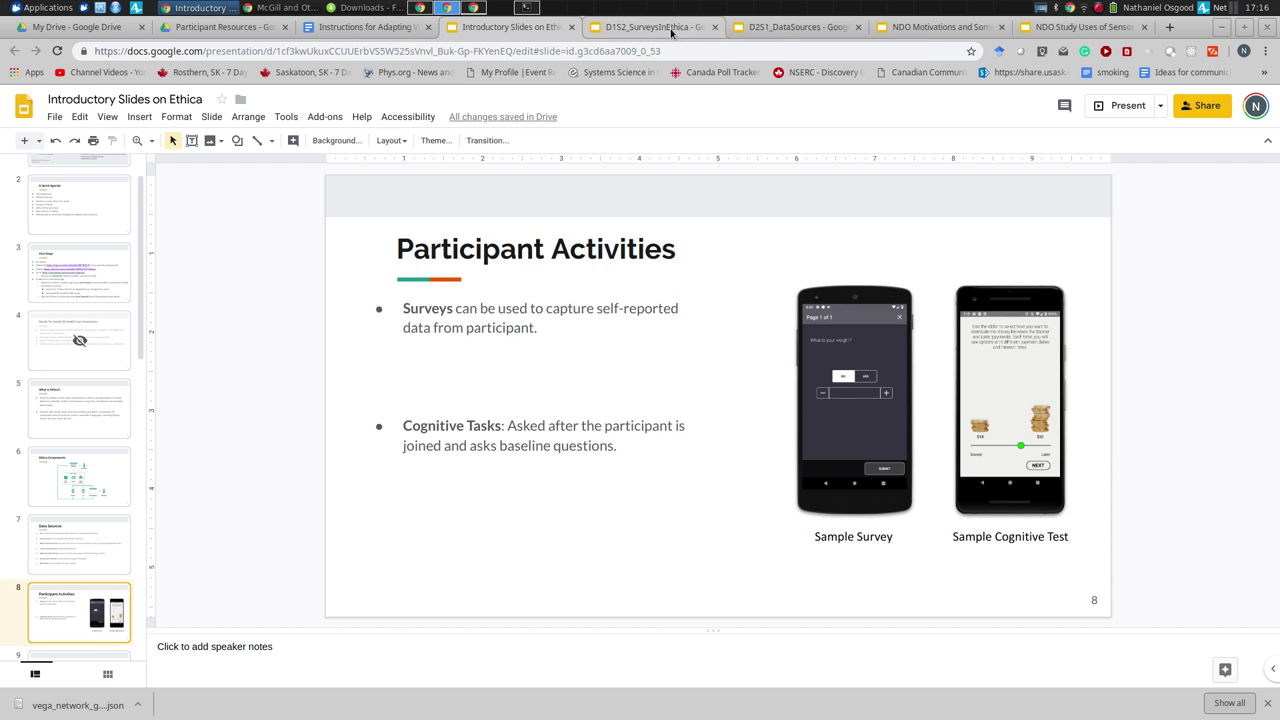
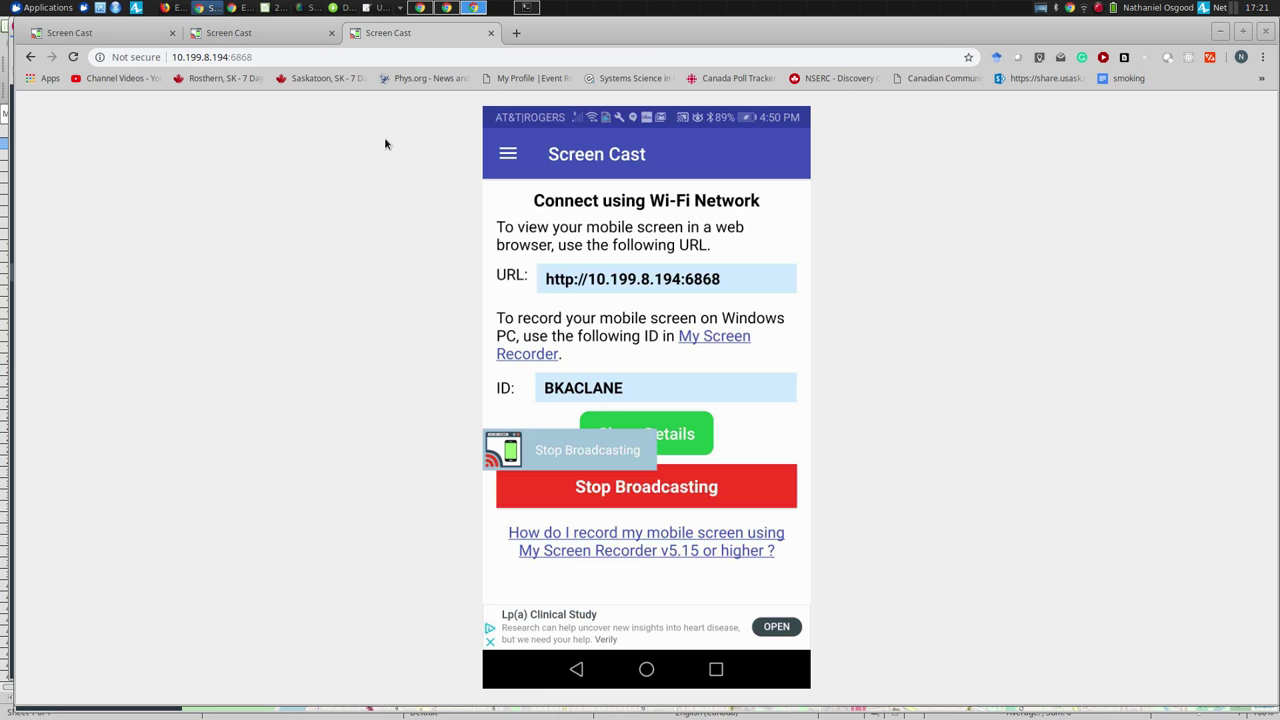
Step: Switch to the Ethica dashboard in Chrome and start a new sensor data export with Bluetooth Beacon as the data source
{"action": "key", "text": "alt+Tab"}
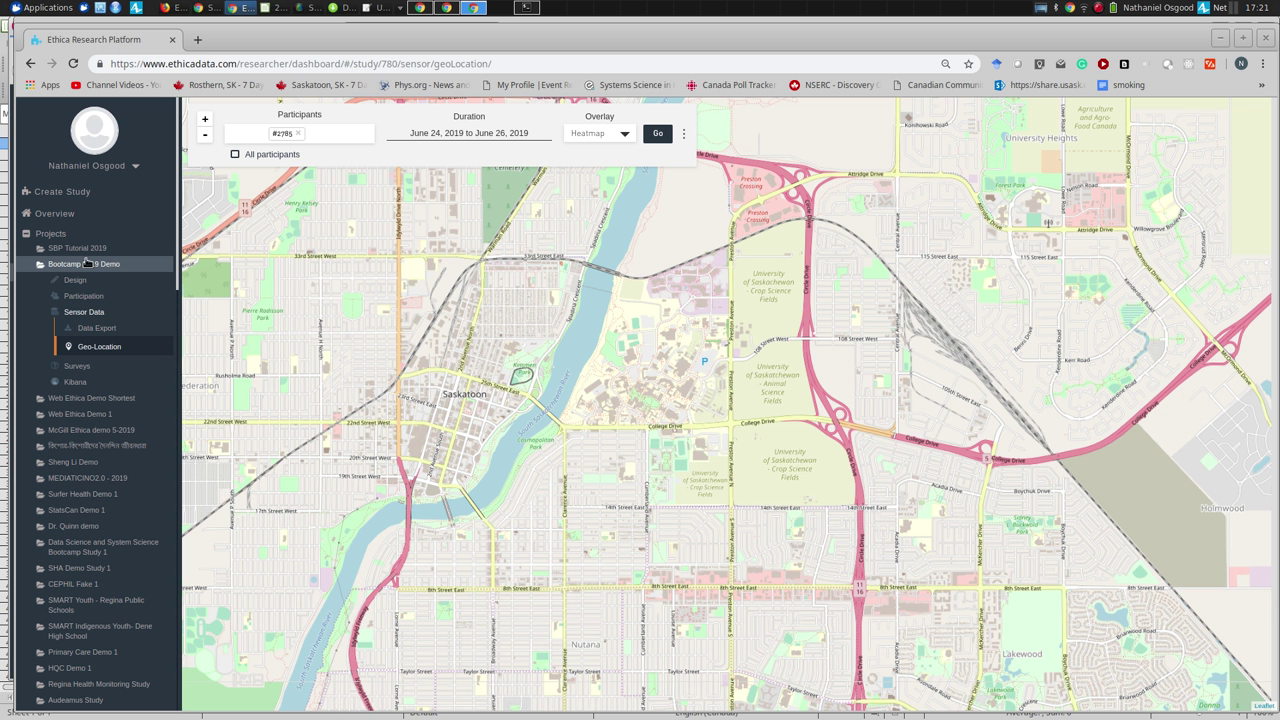
{"action": "left_click", "coordinate": [97, 328]}
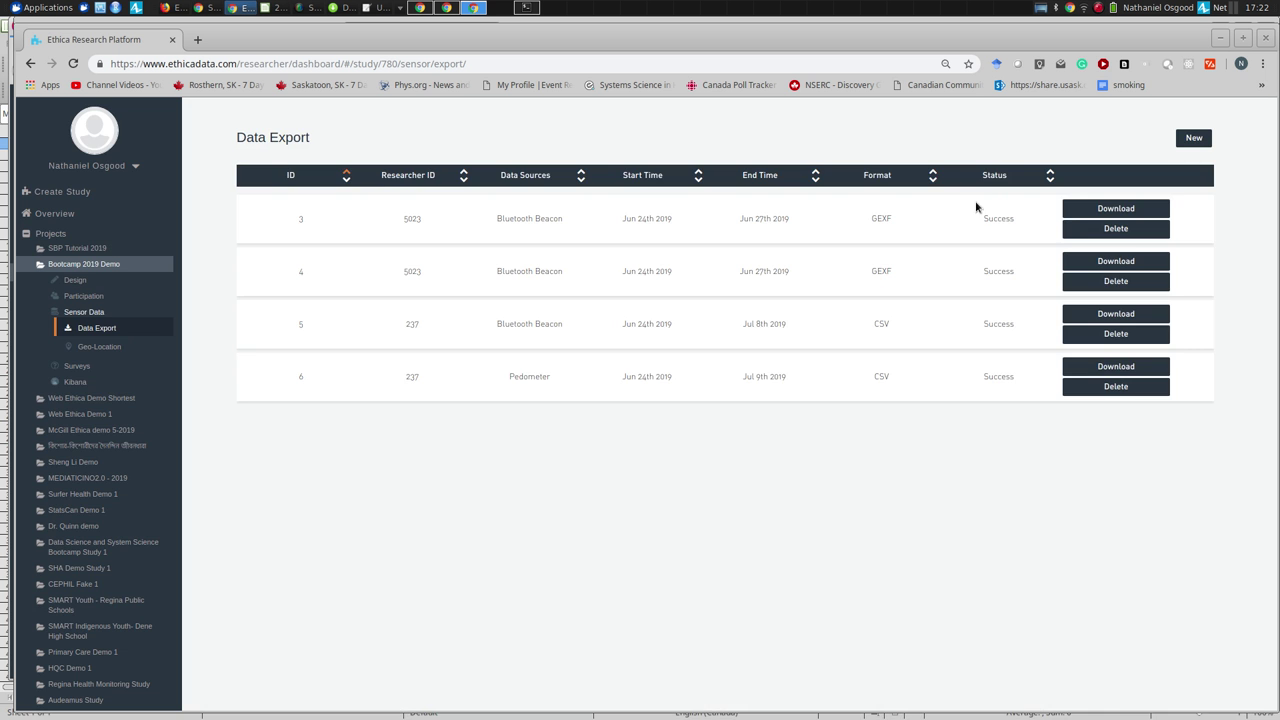
{"action": "left_click", "coordinate": [1194, 138]}
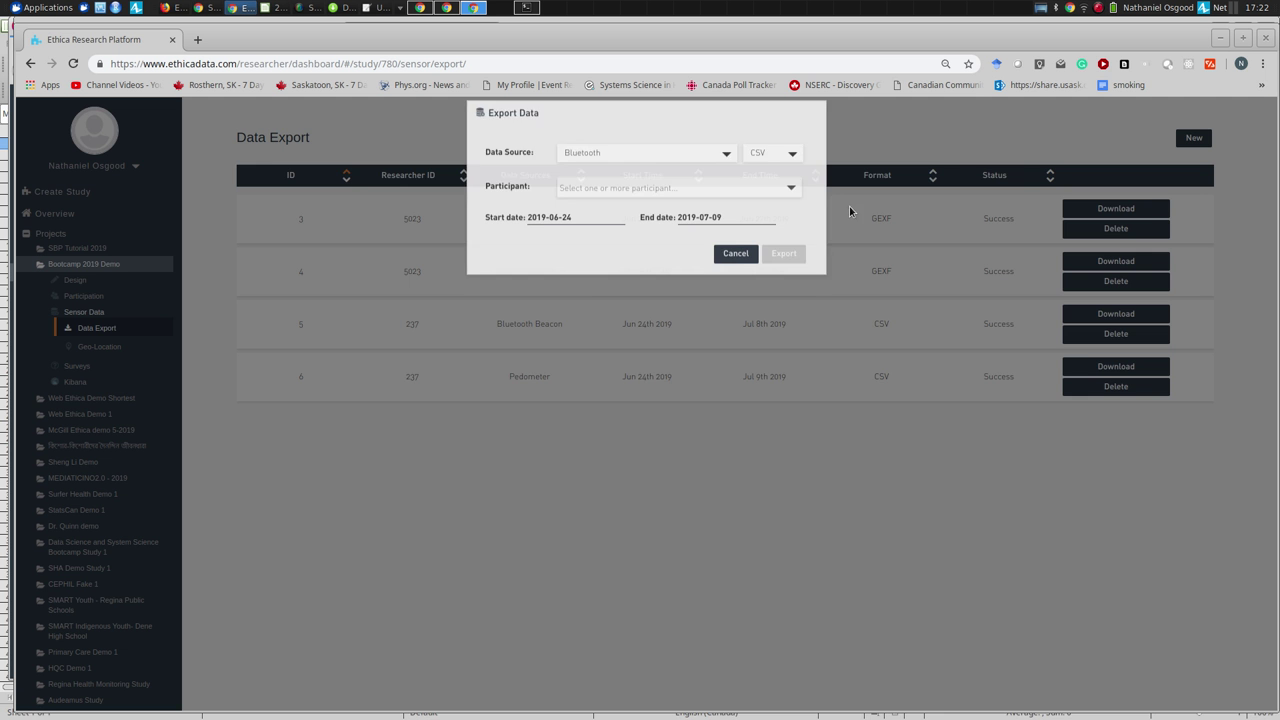
{"action": "left_click", "coordinate": [614, 170]}
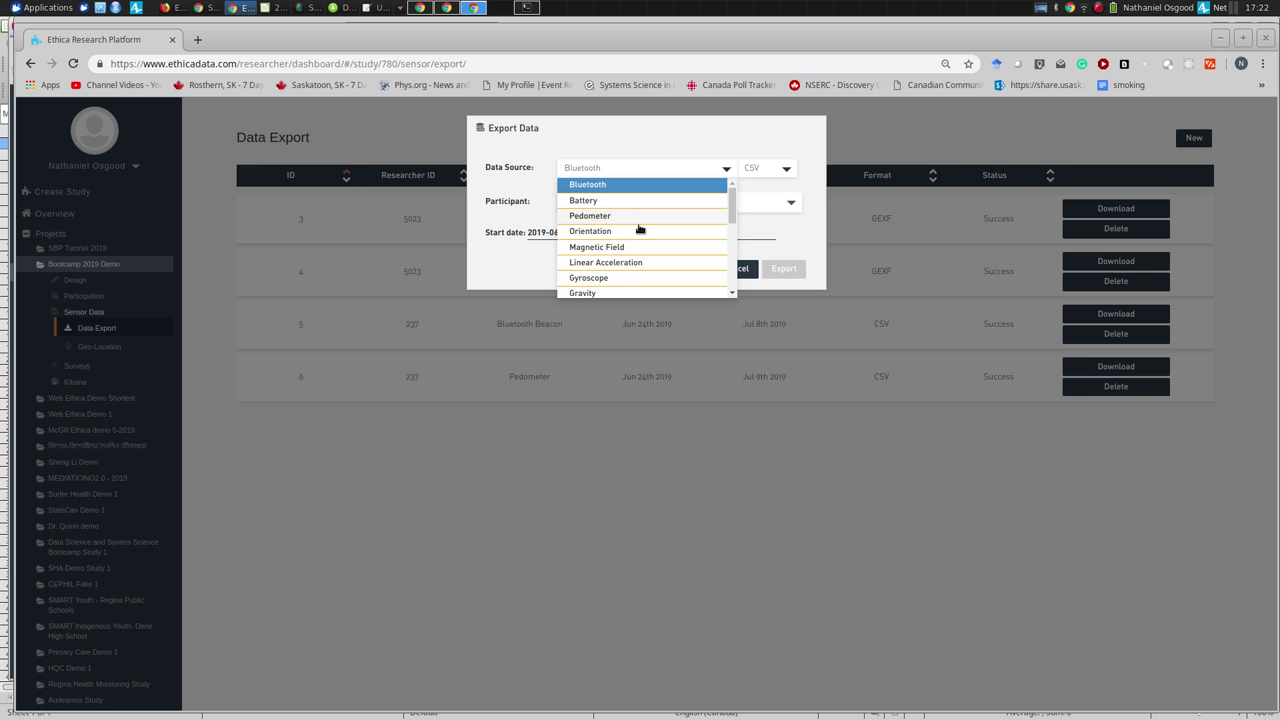
{"action": "left_click_drag", "start_coordinate": [732, 205], "coordinate": [734, 273]}
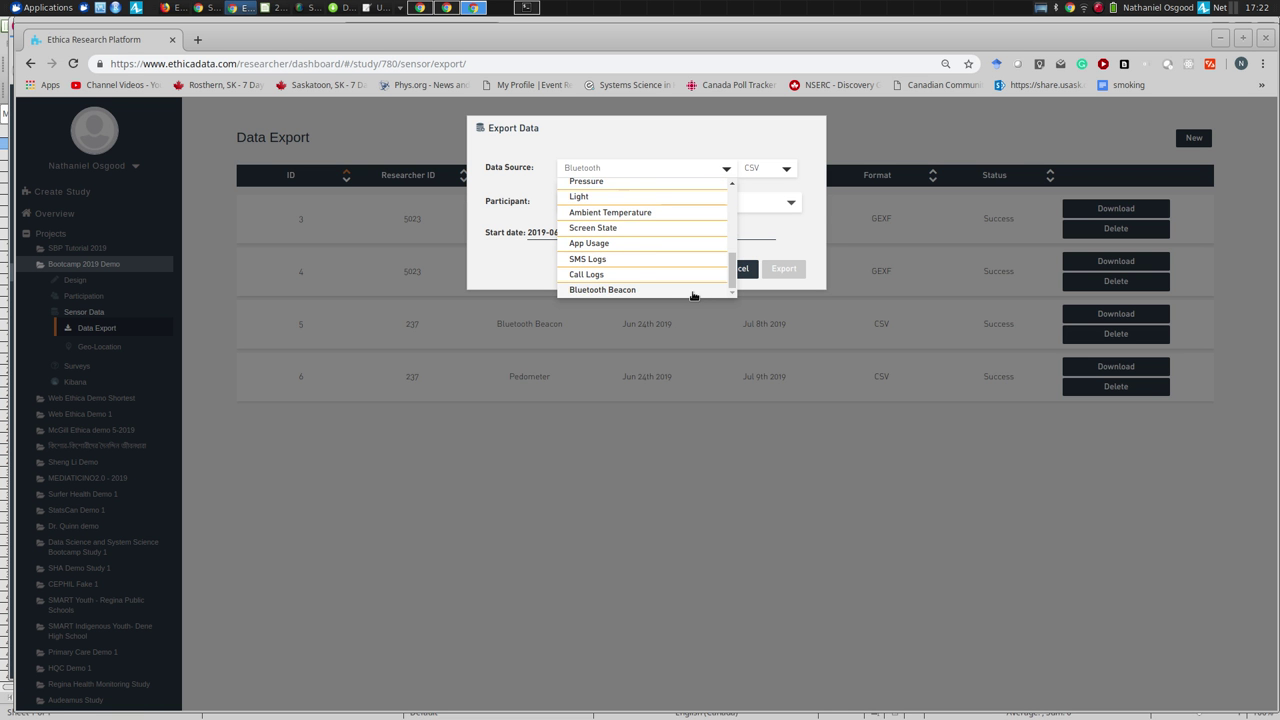
{"action": "left_click", "coordinate": [692, 291]}
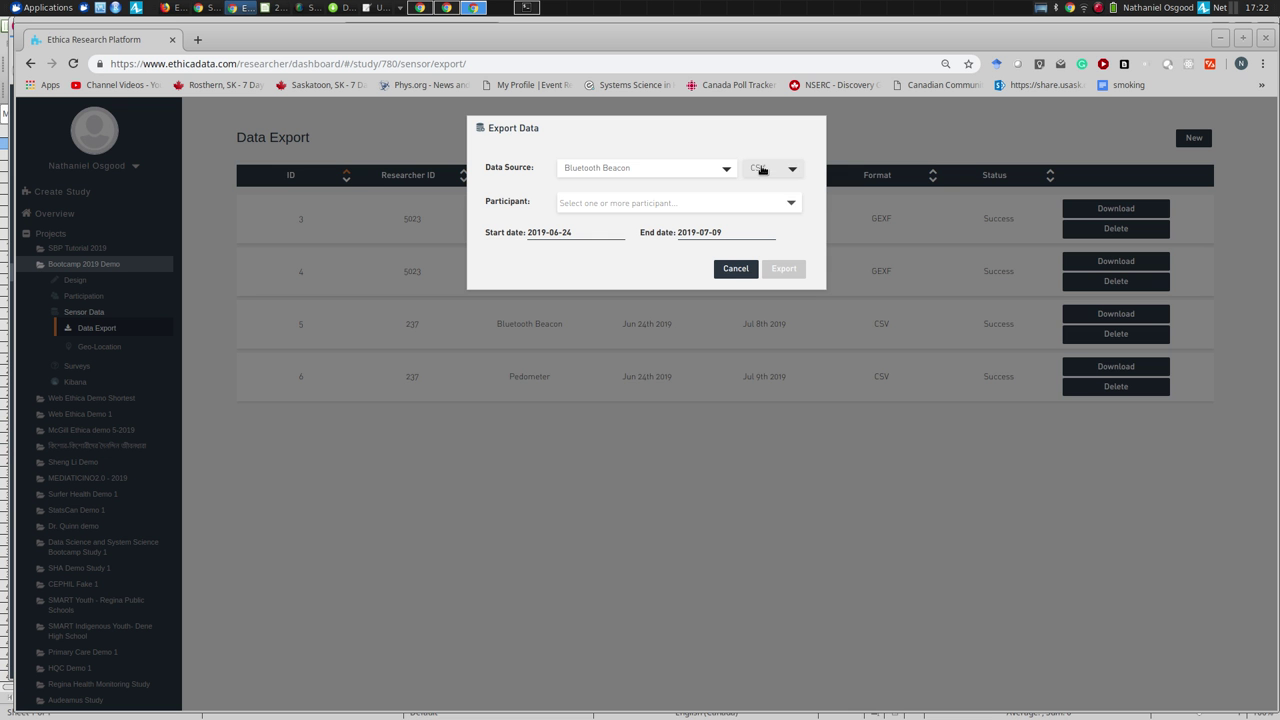
Step: Keep the CSV format, choose participant #2785, and submit the Bluetooth Beacon export
{"action": "left_click", "coordinate": [766, 170]}
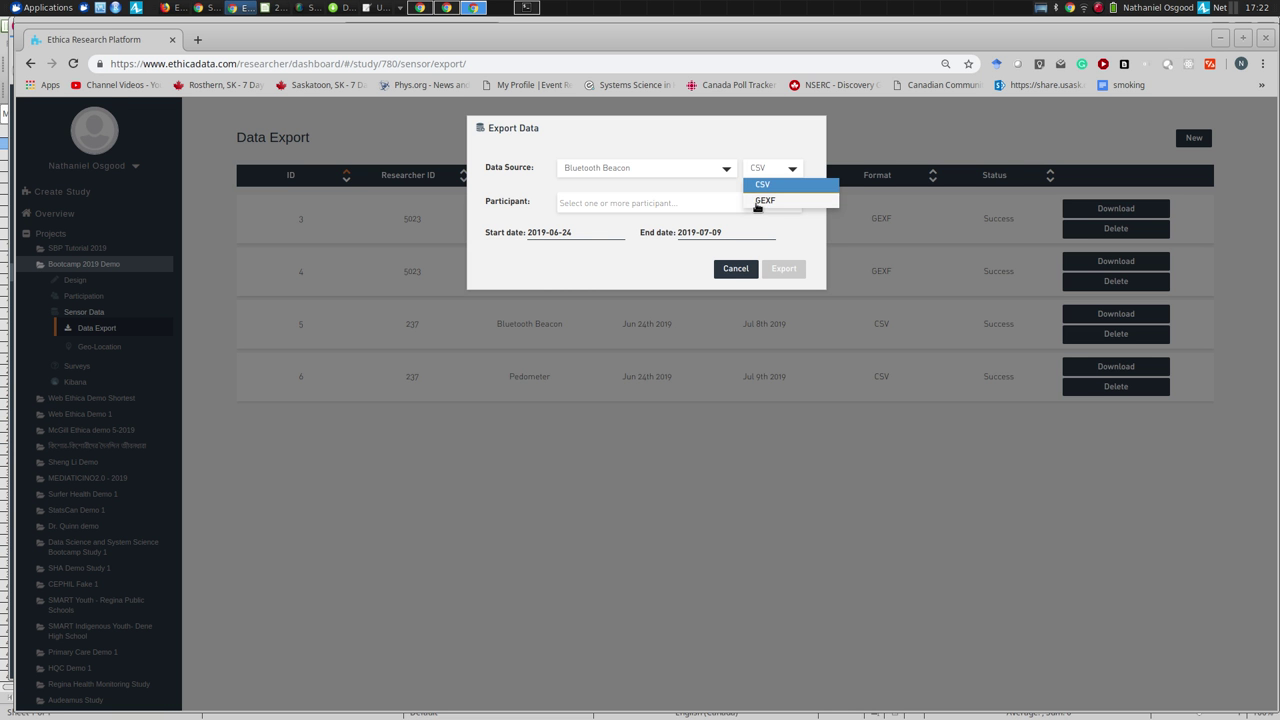
{"action": "left_click", "coordinate": [726, 205]}
{"action": "left_click", "coordinate": [724, 206]}
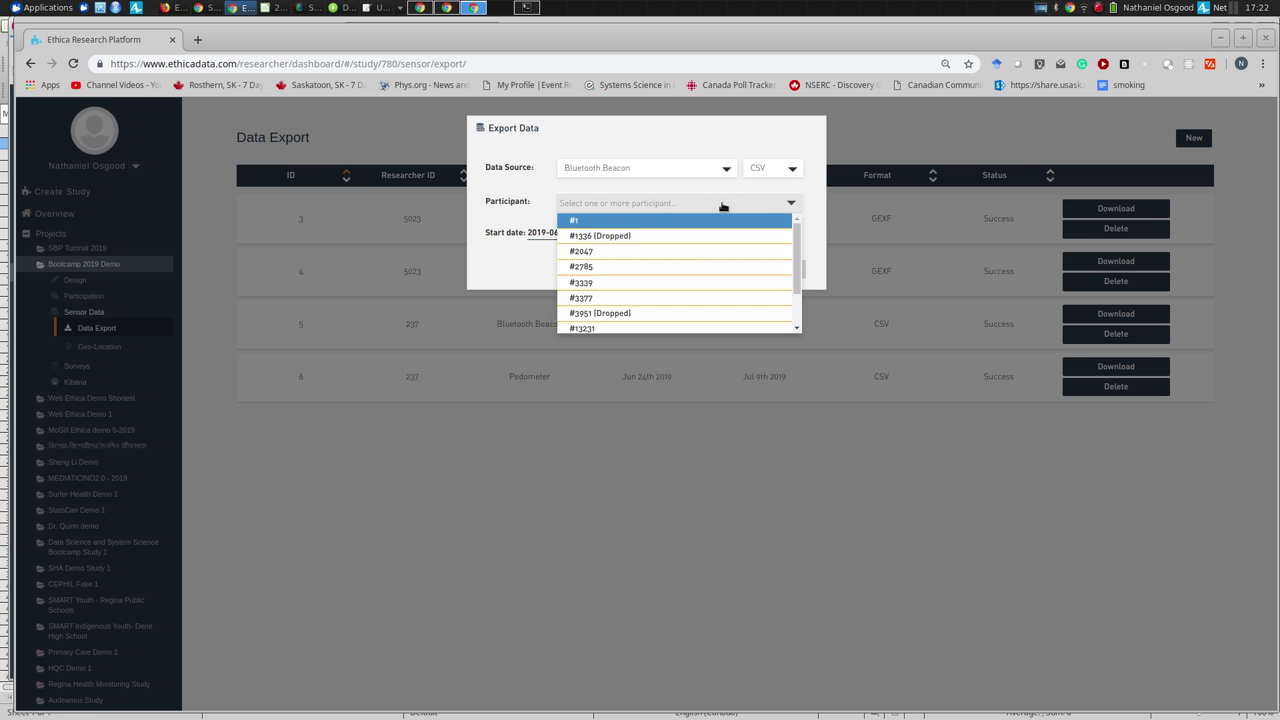
{"action": "left_click", "coordinate": [660, 267]}
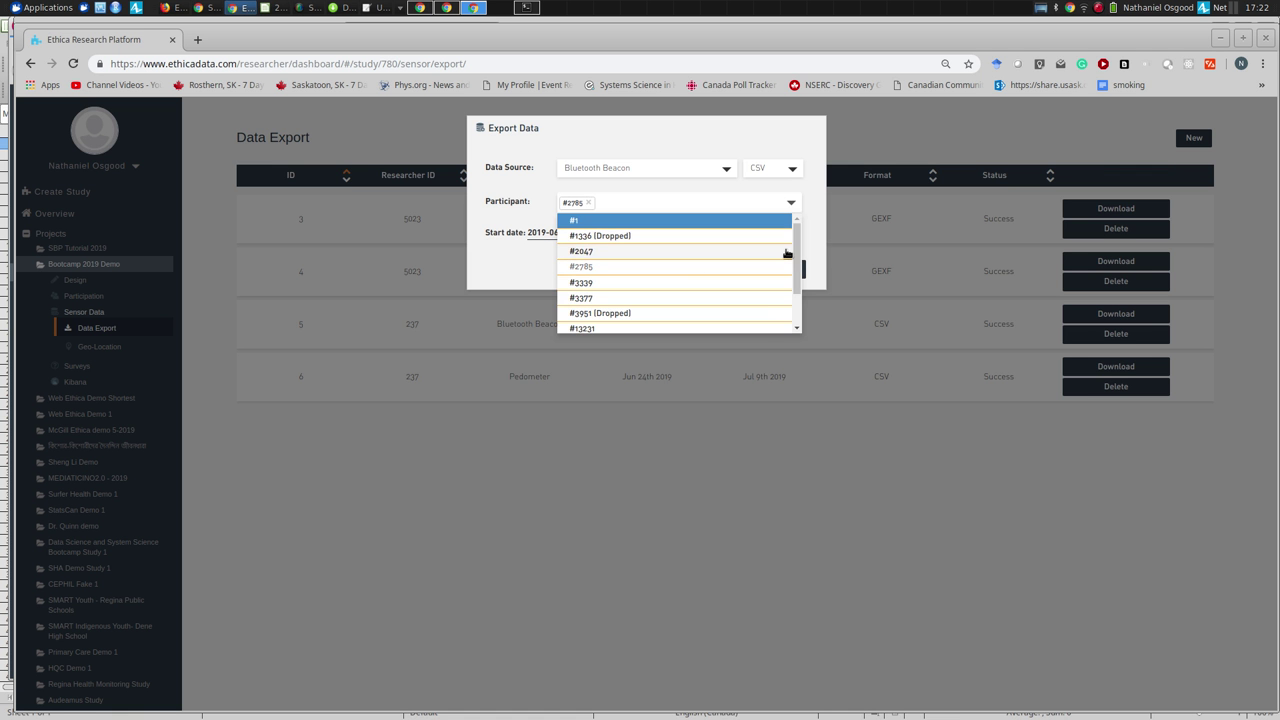
{"action": "left_click", "coordinate": [812, 245]}
{"action": "left_click", "coordinate": [787, 270]}
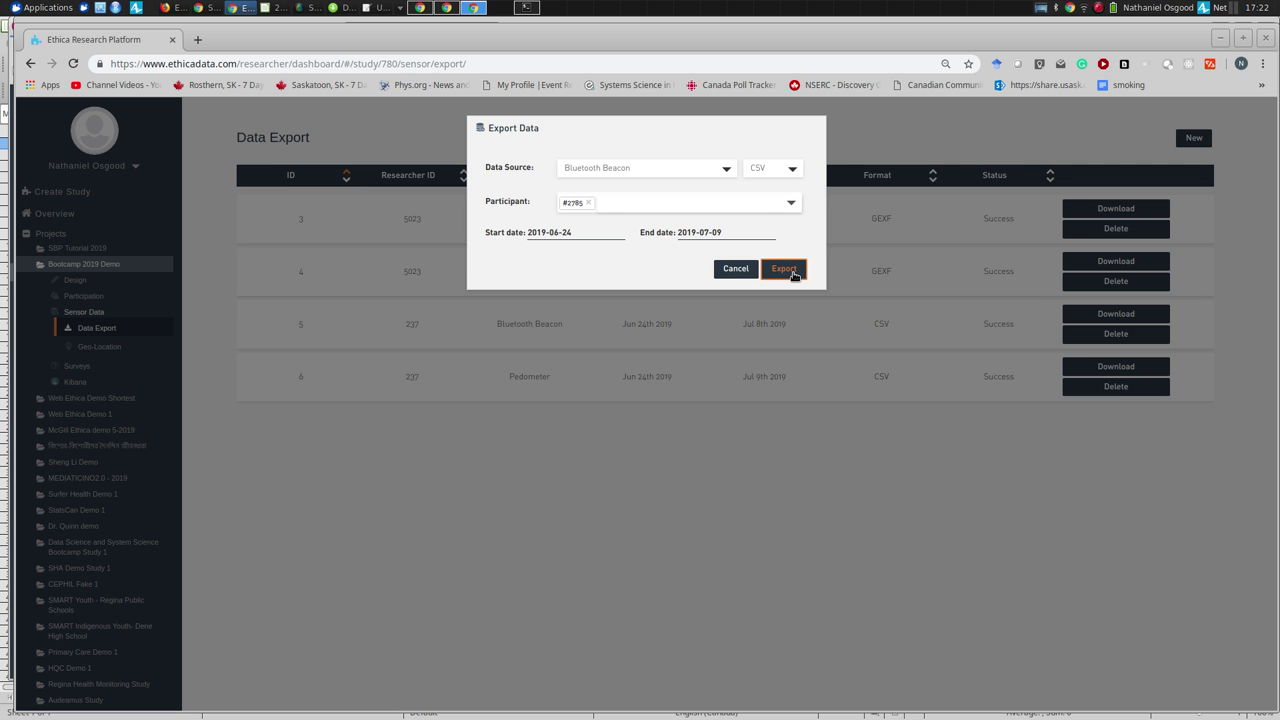
{"action": "left_click", "coordinate": [786, 269]}
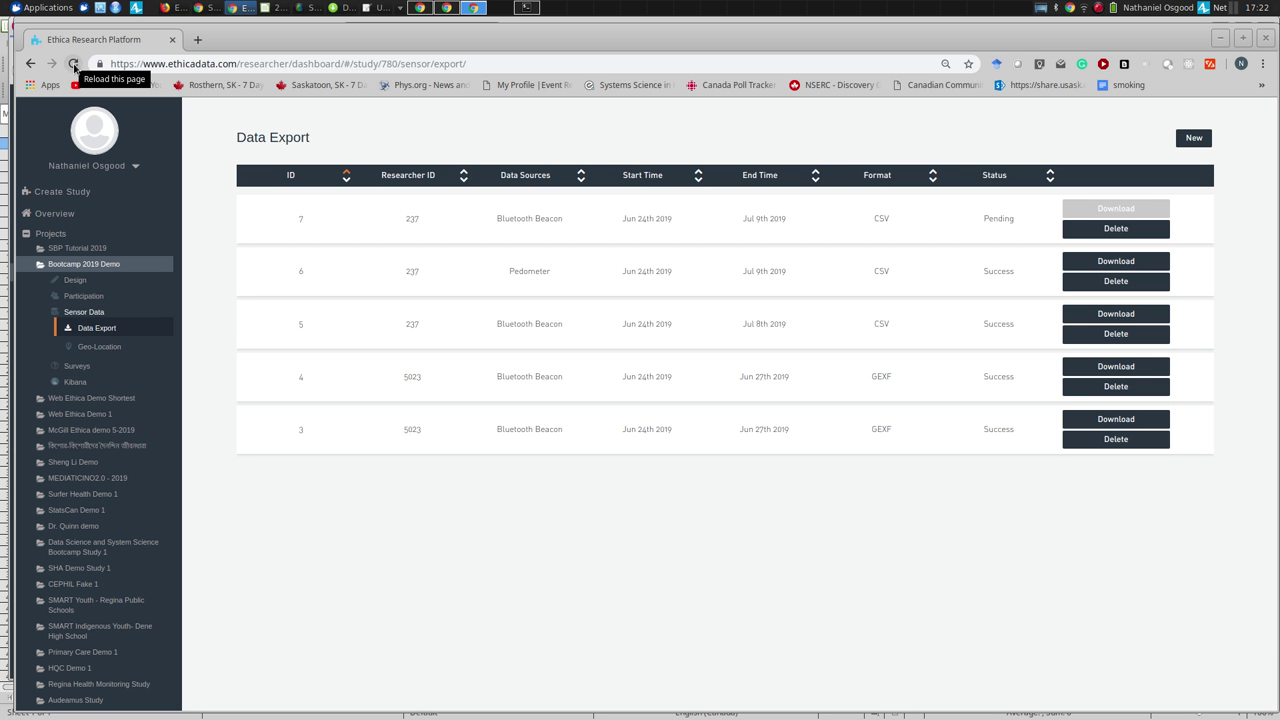
Step: Reload the Data Export list and download the Bluetooth Beacon CSV export with ID 7
{"action": "left_click", "coordinate": [73, 64]}
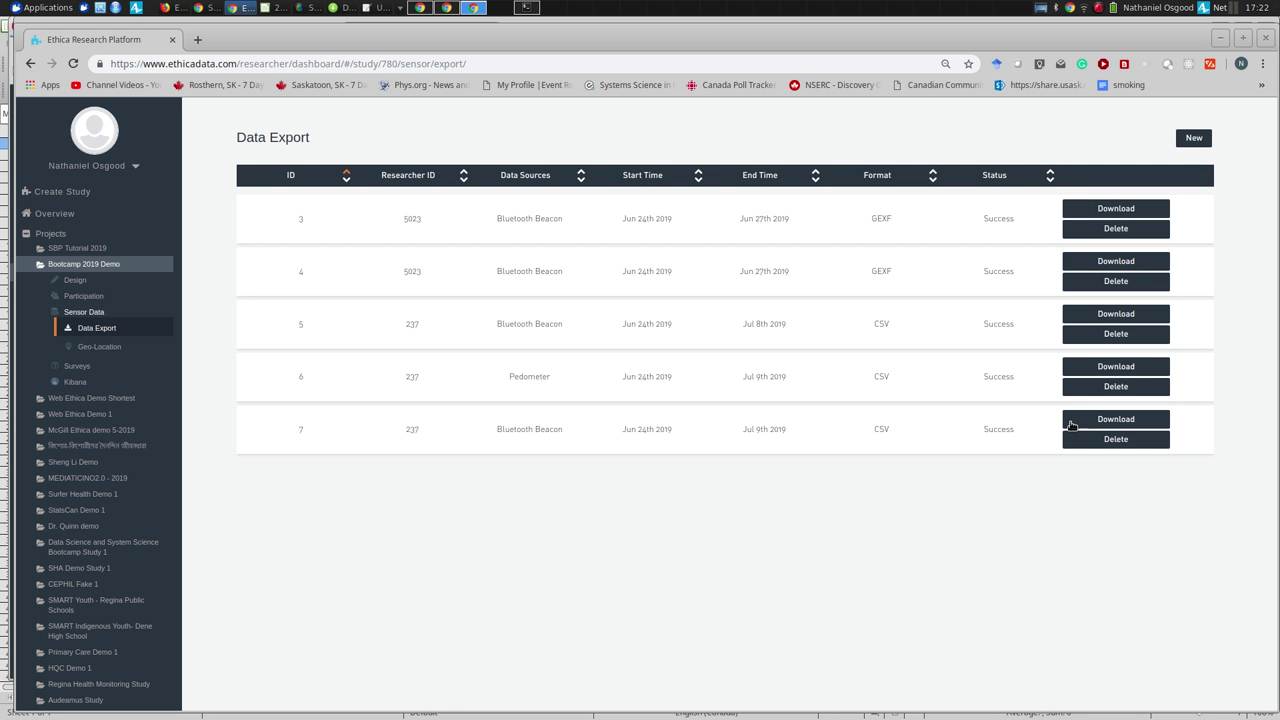
{"action": "left_click", "coordinate": [1102, 426]}
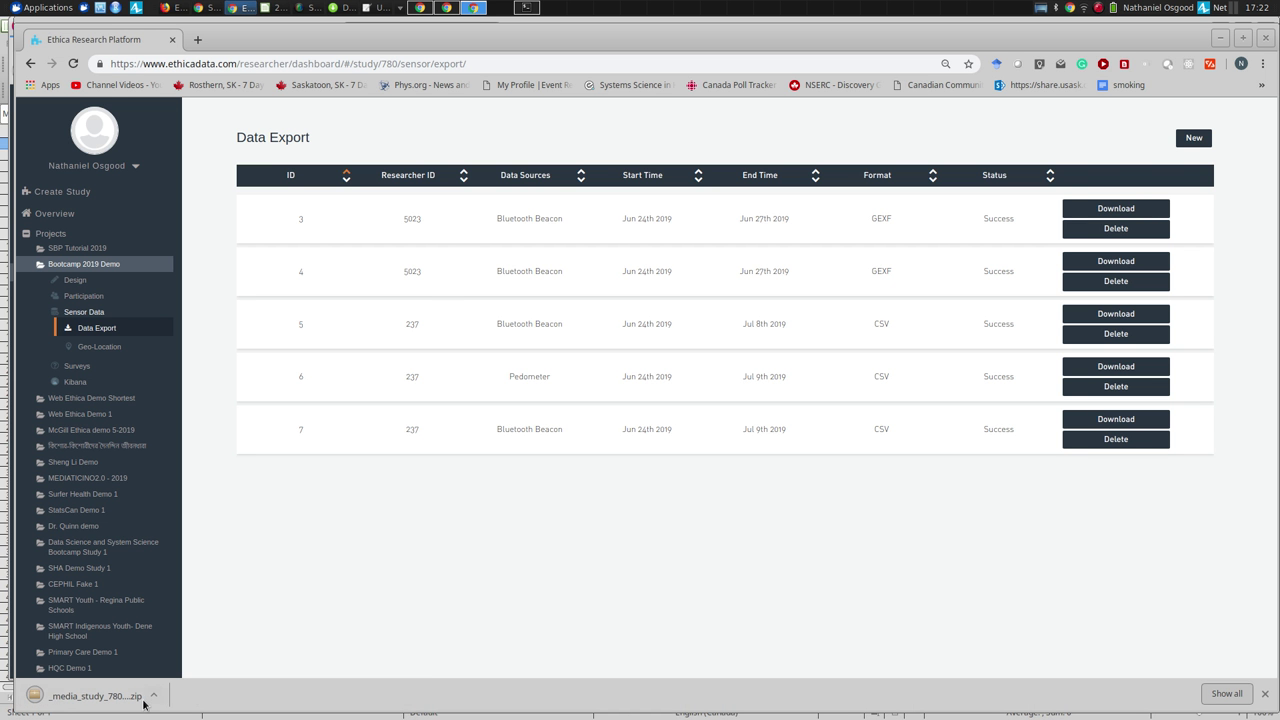
Step: Open the Downloads folder in the file manager and view the contents of the newest study 780 beacon export archive
{"action": "left_click", "coordinate": [45, 7]}
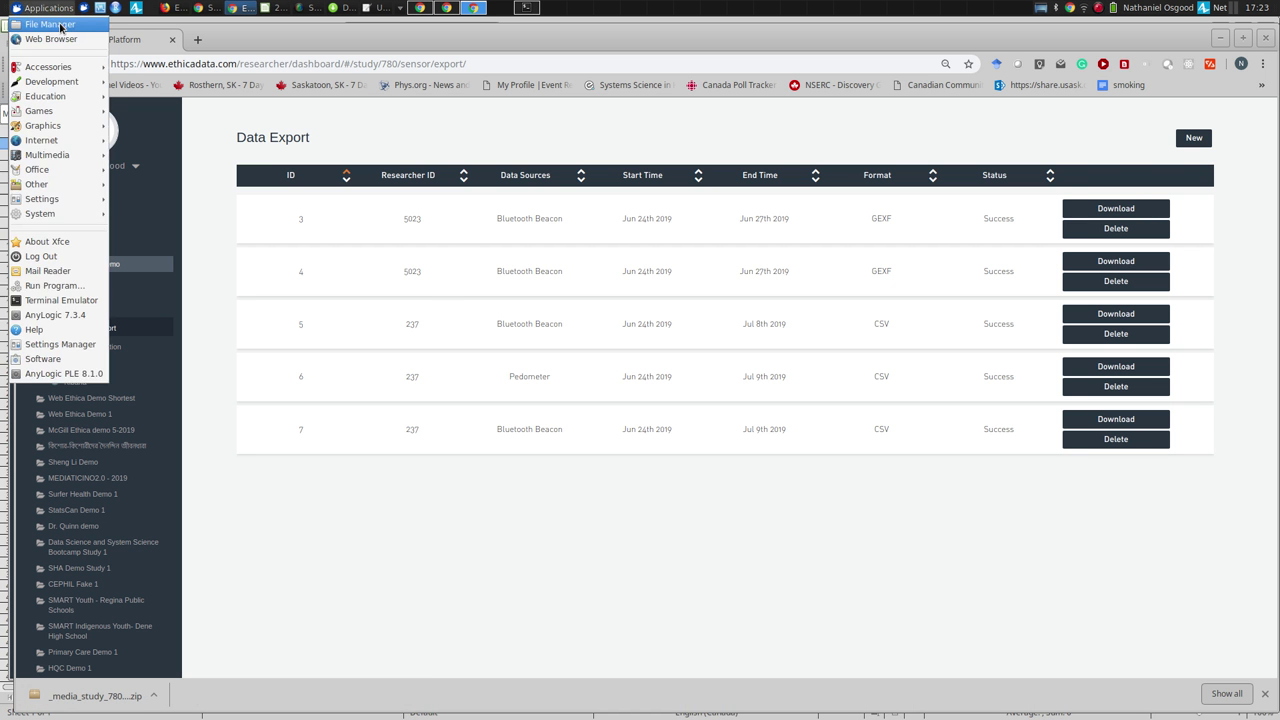
{"action": "left_click", "coordinate": [40, 37]}
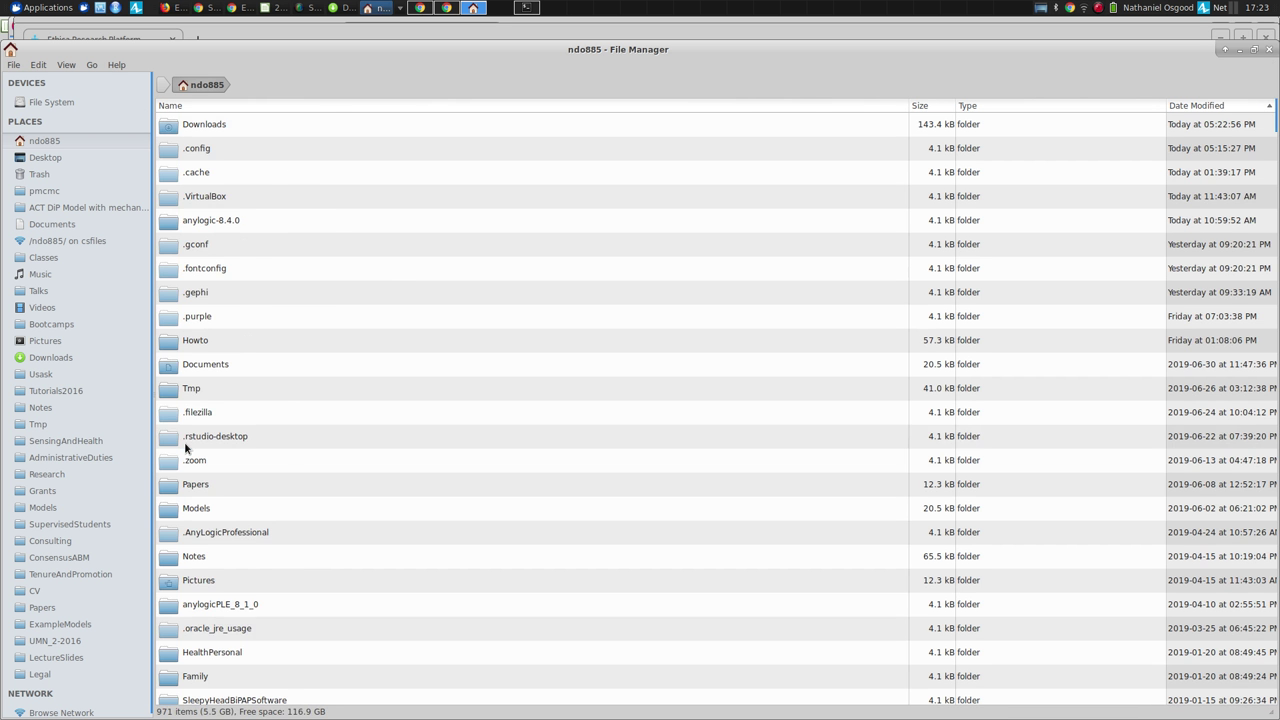
{"action": "scroll", "coordinate": [186, 448], "scroll_direction": "down", "scroll_amount": 15}
{"action": "scroll", "coordinate": [186, 448], "scroll_direction": "down", "scroll_amount": 15}
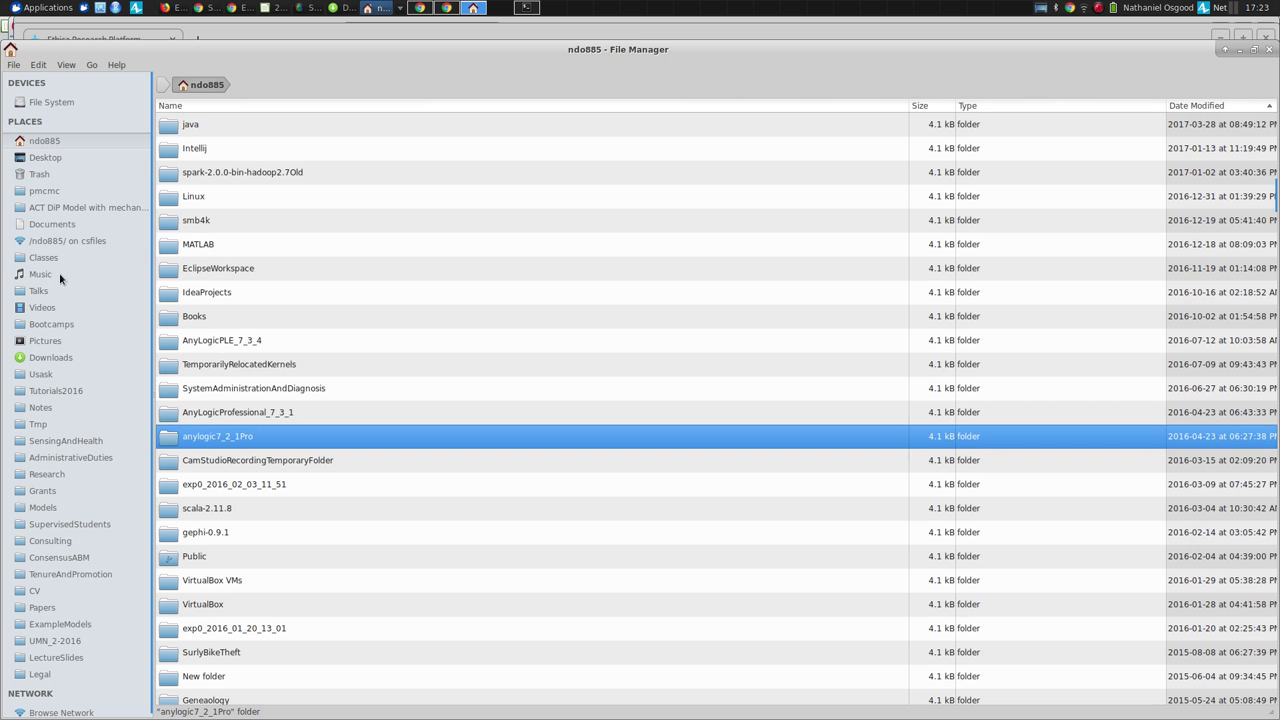
{"action": "left_click", "coordinate": [48, 358]}
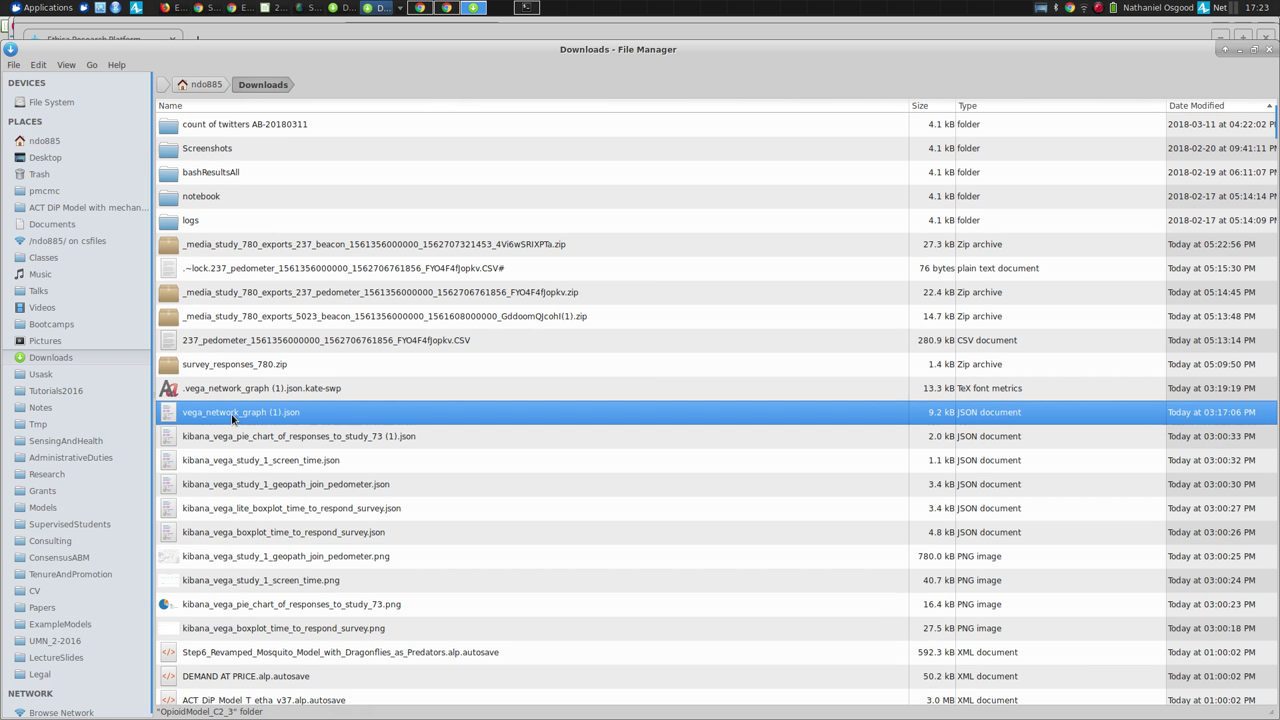
{"action": "left_click", "coordinate": [233, 245]}
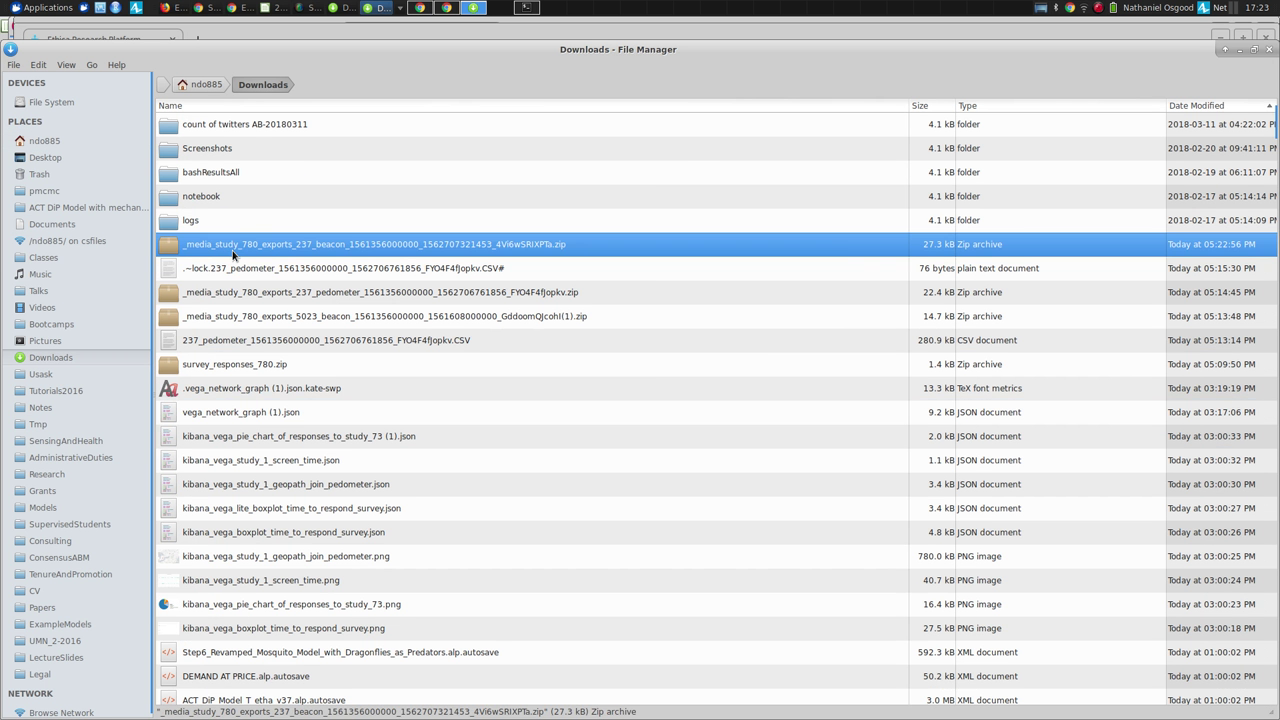
{"action": "double_click", "coordinate": [233, 250]}
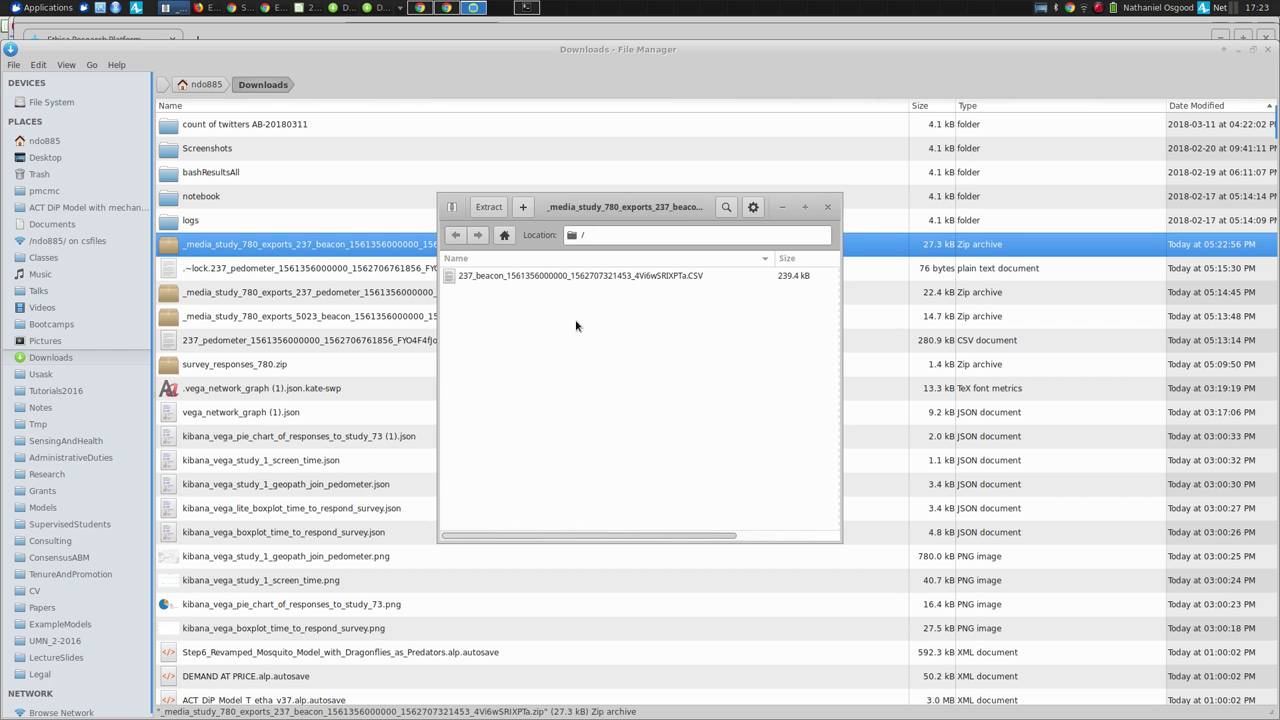
{"action": "left_click", "coordinate": [828, 208]}
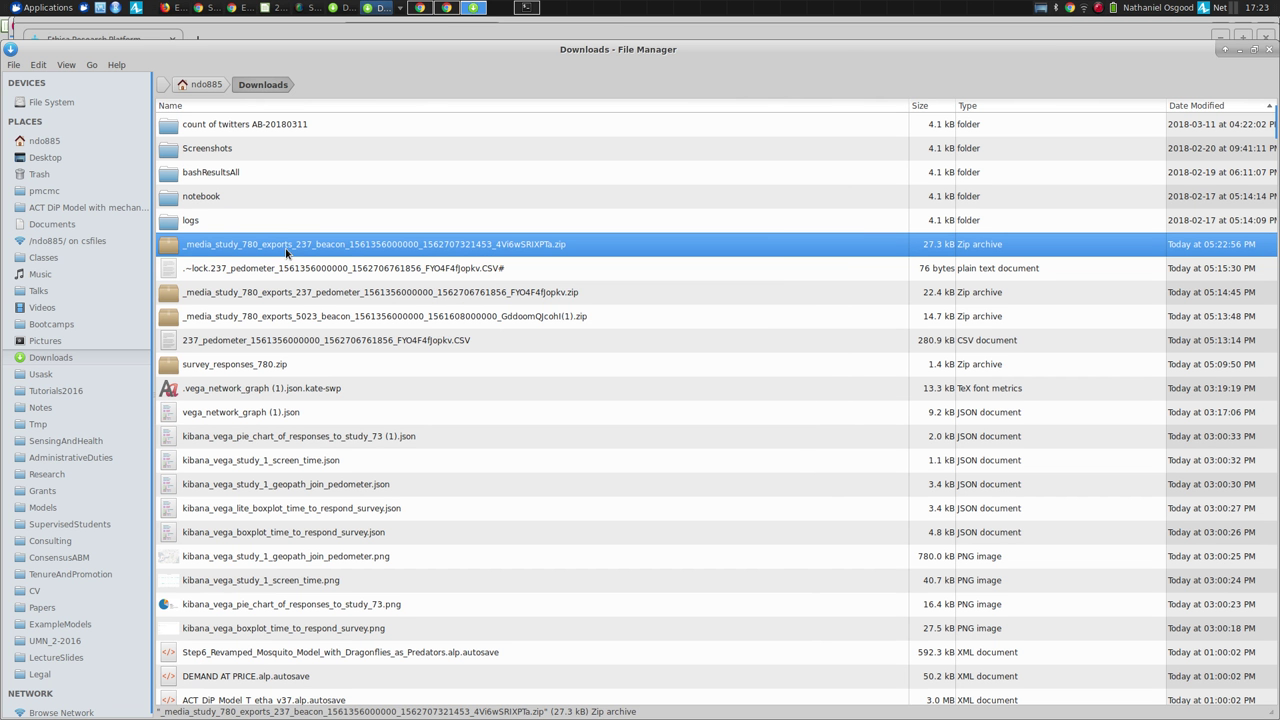
Step: Extract the 237 beacon zip archive in place and open the extracted CSV in LibreOffice Calc with the default import settings
{"action": "right_click", "coordinate": [286, 250]}
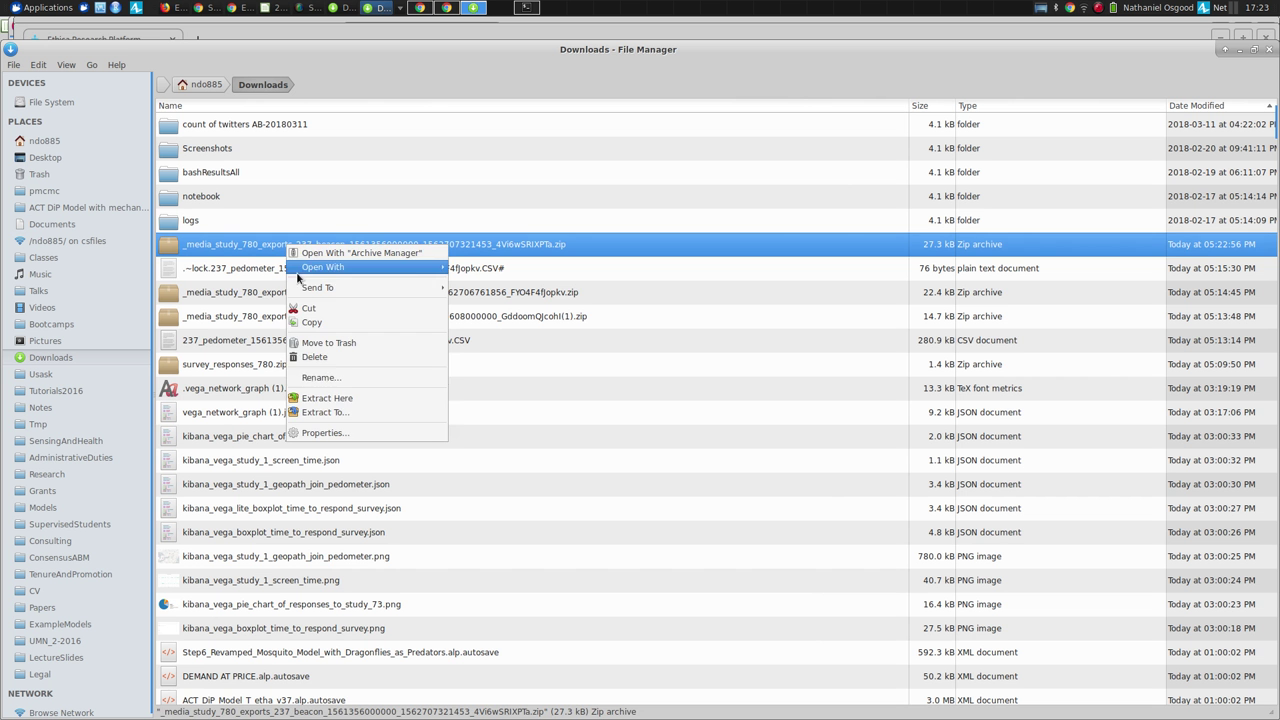
{"action": "left_click", "coordinate": [324, 398]}
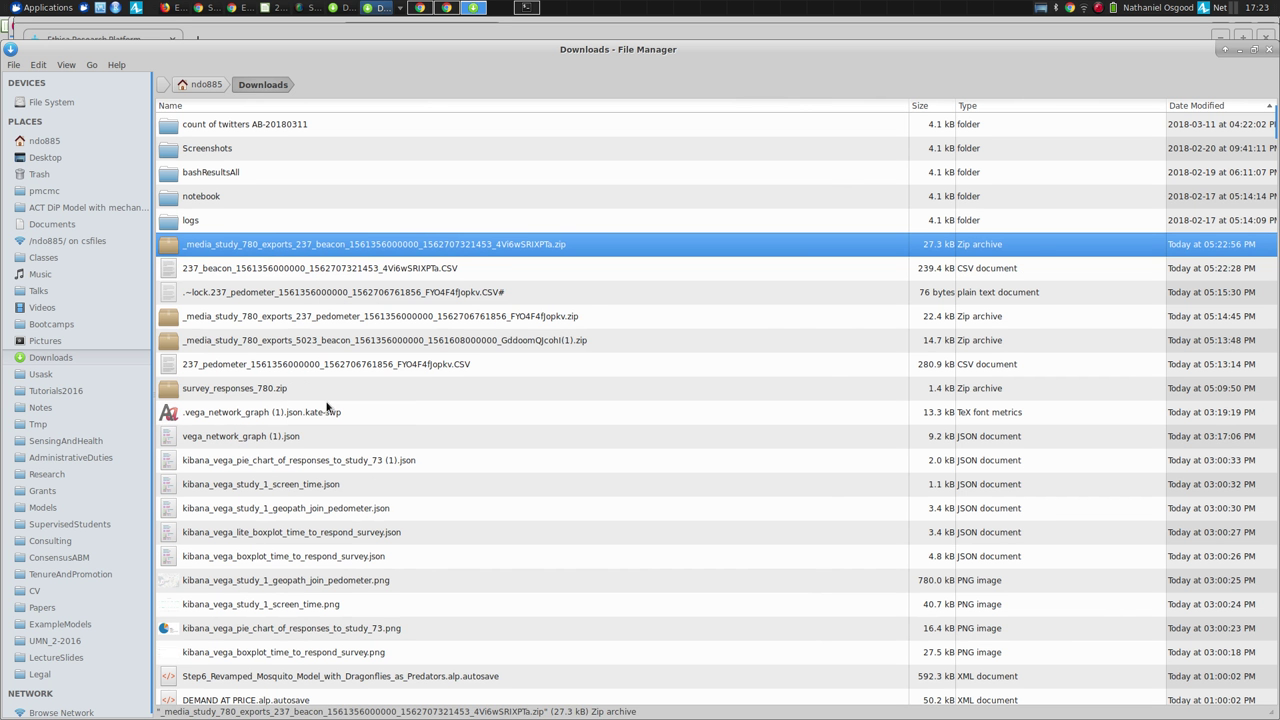
{"action": "double_click", "coordinate": [290, 270]}
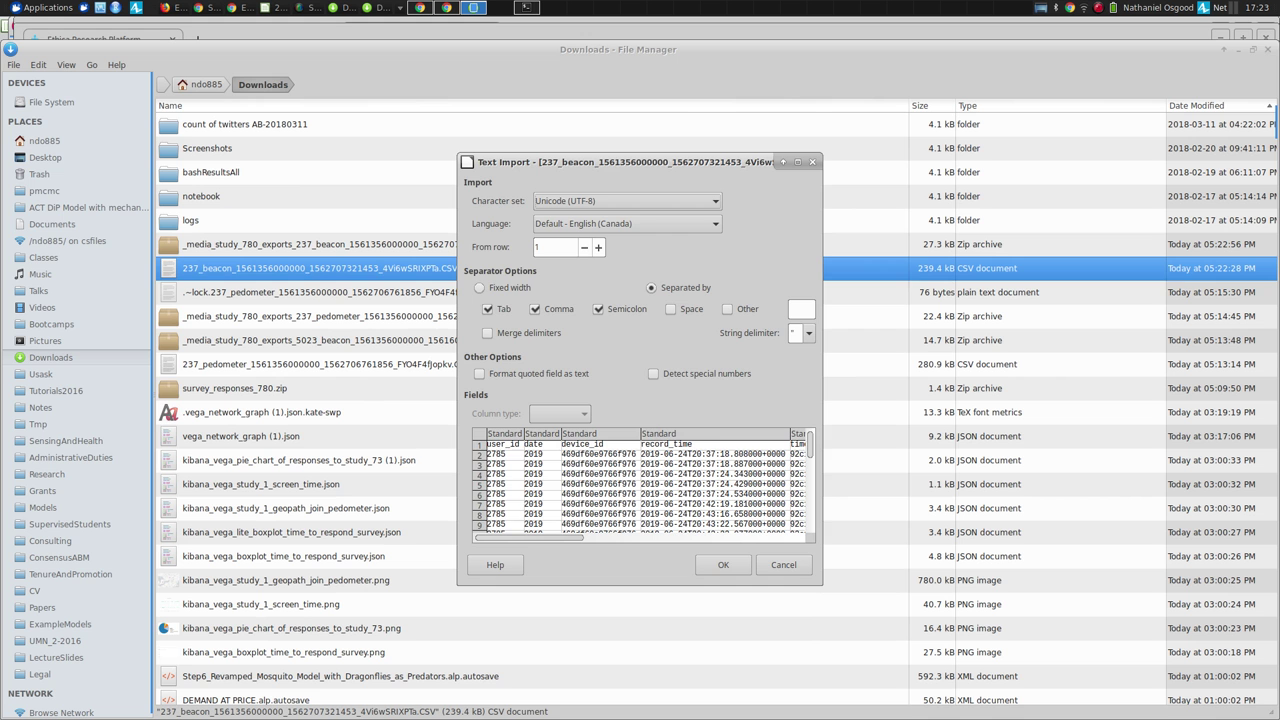
{"action": "left_click", "coordinate": [726, 565]}
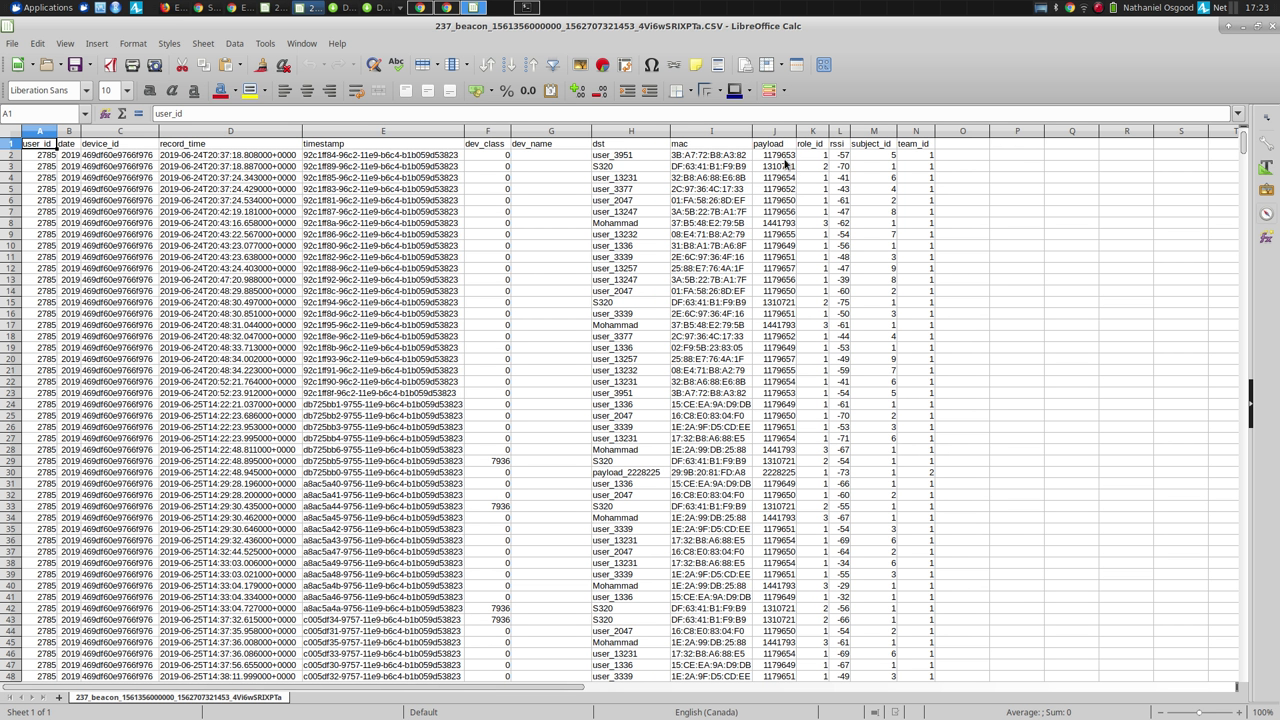
Step: Examine the dst, rssi and subject_id values of the first beacon records
{"action": "left_click", "coordinate": [620, 188]}
{"action": "left_click", "coordinate": [624, 211]}
{"action": "left_click", "coordinate": [626, 234]}
{"action": "left_click", "coordinate": [624, 200]}
{"action": "left_click", "coordinate": [624, 177]}
{"action": "left_click", "coordinate": [626, 155]}
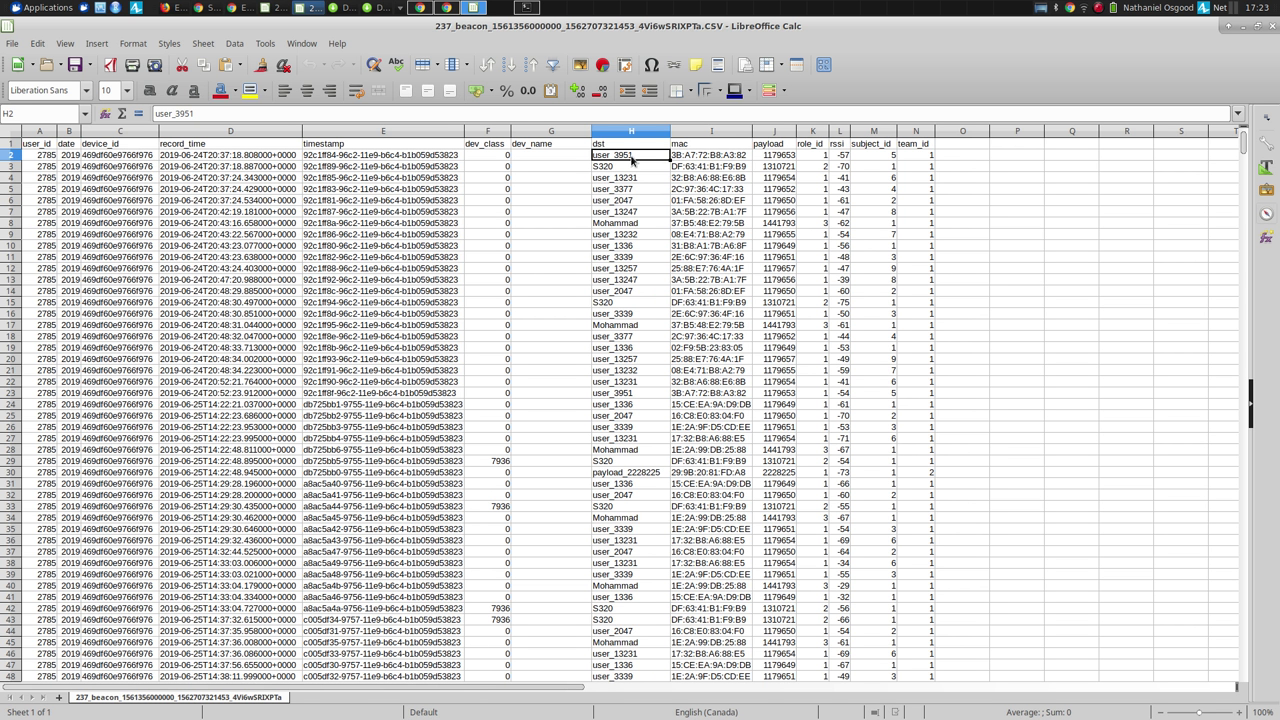
{"action": "left_click", "coordinate": [622, 224]}
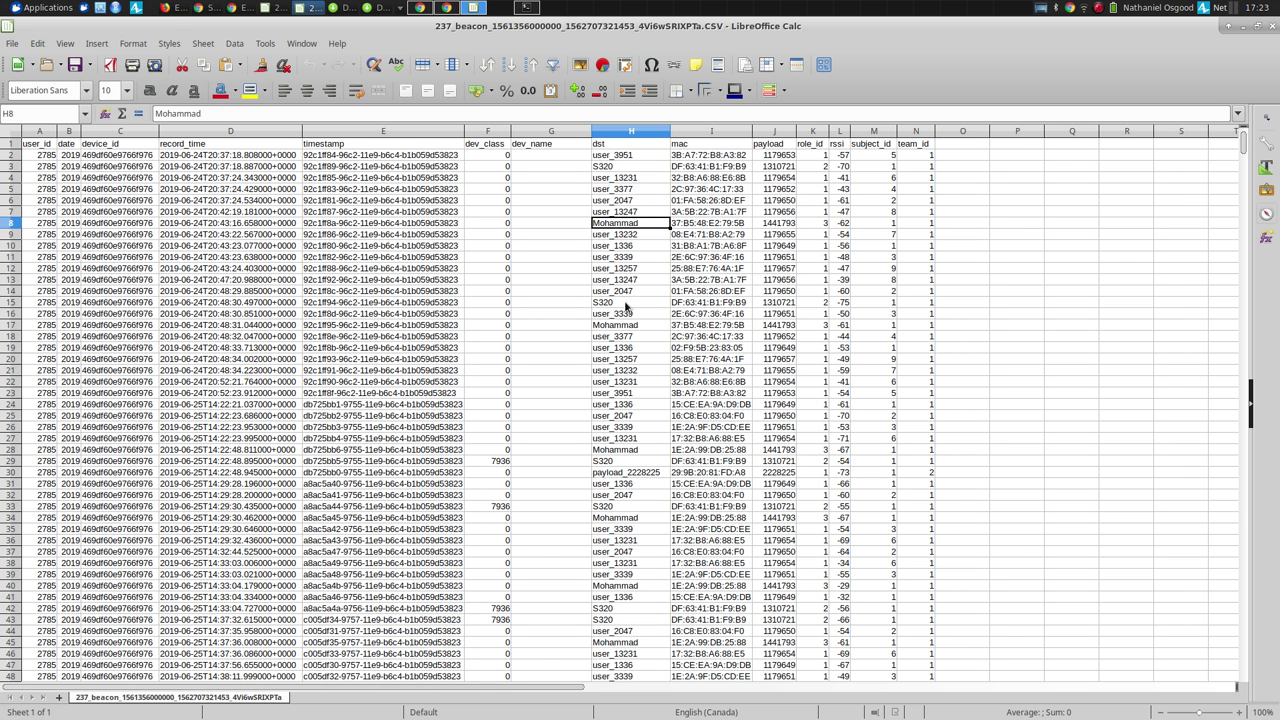
{"action": "left_click", "coordinate": [616, 303]}
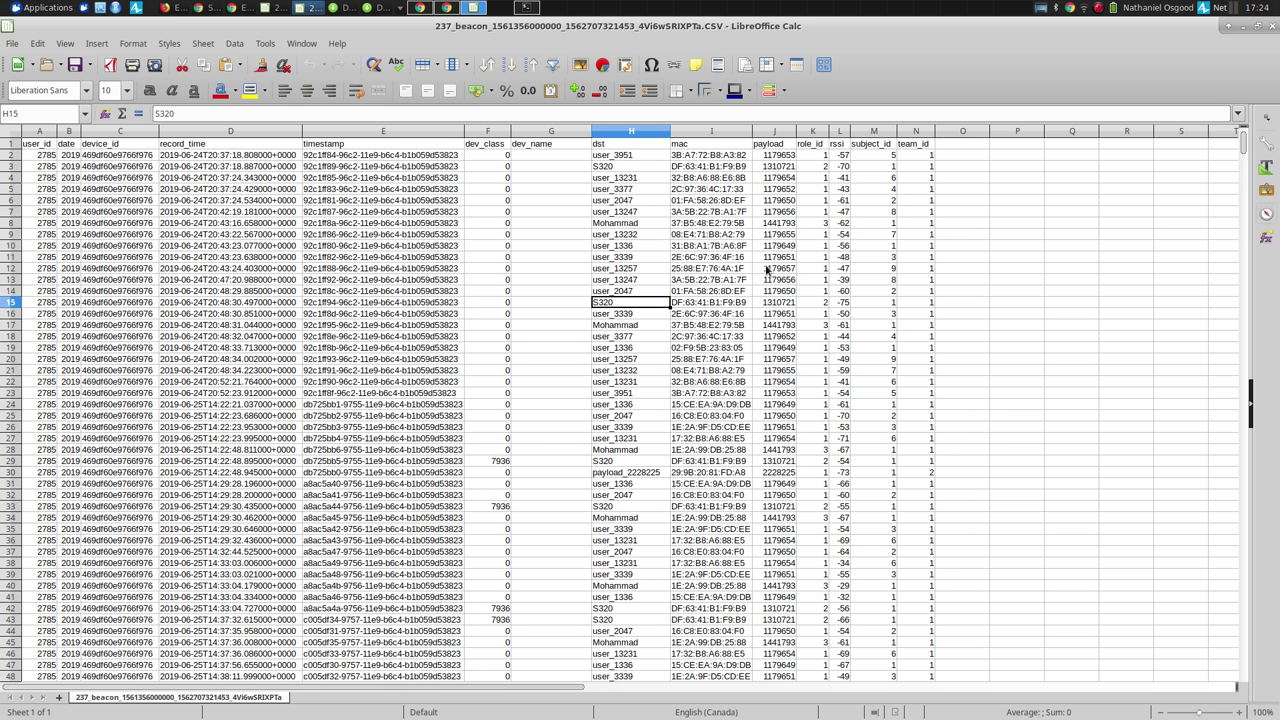
{"action": "left_click", "coordinate": [838, 306]}
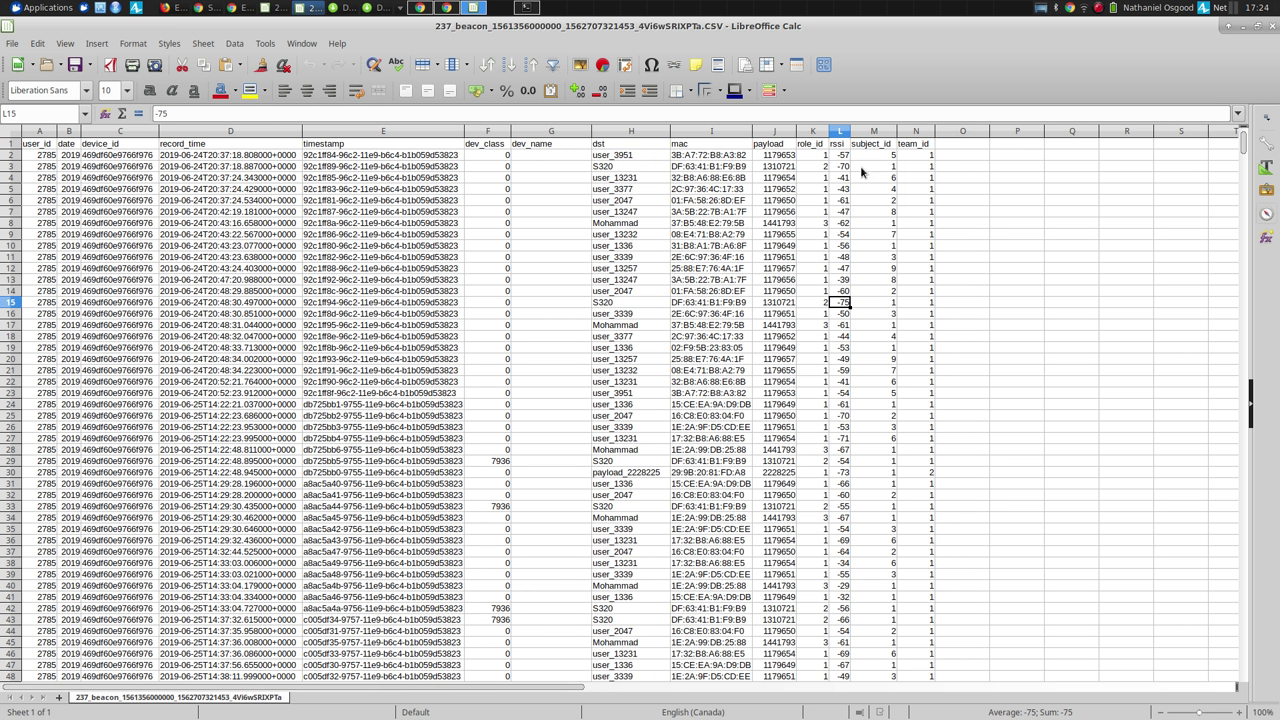
{"action": "left_click", "coordinate": [867, 273]}
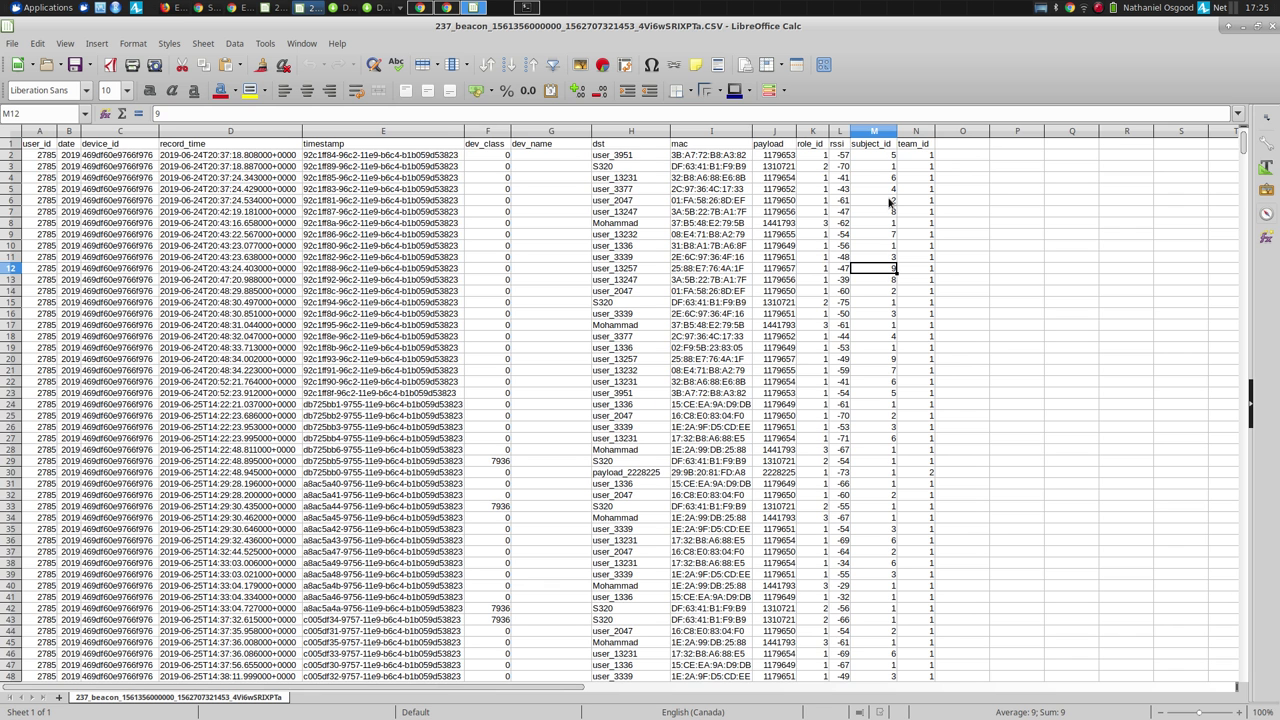
Step: Browse down through the beacon records to around row 828
{"action": "key", "text": "Page_Down"}
{"action": "key", "text": "Page_Down"}
{"action": "key", "text": "Page_Down"}
{"action": "key", "text": "Page_Down"}
{"action": "key", "text": "Page_Down"}
{"action": "key", "text": "Page_Down"}
{"action": "key", "text": "Page_Down"}
{"action": "key", "text": "Page_Down"}
{"action": "key", "text": "Page_Down"}
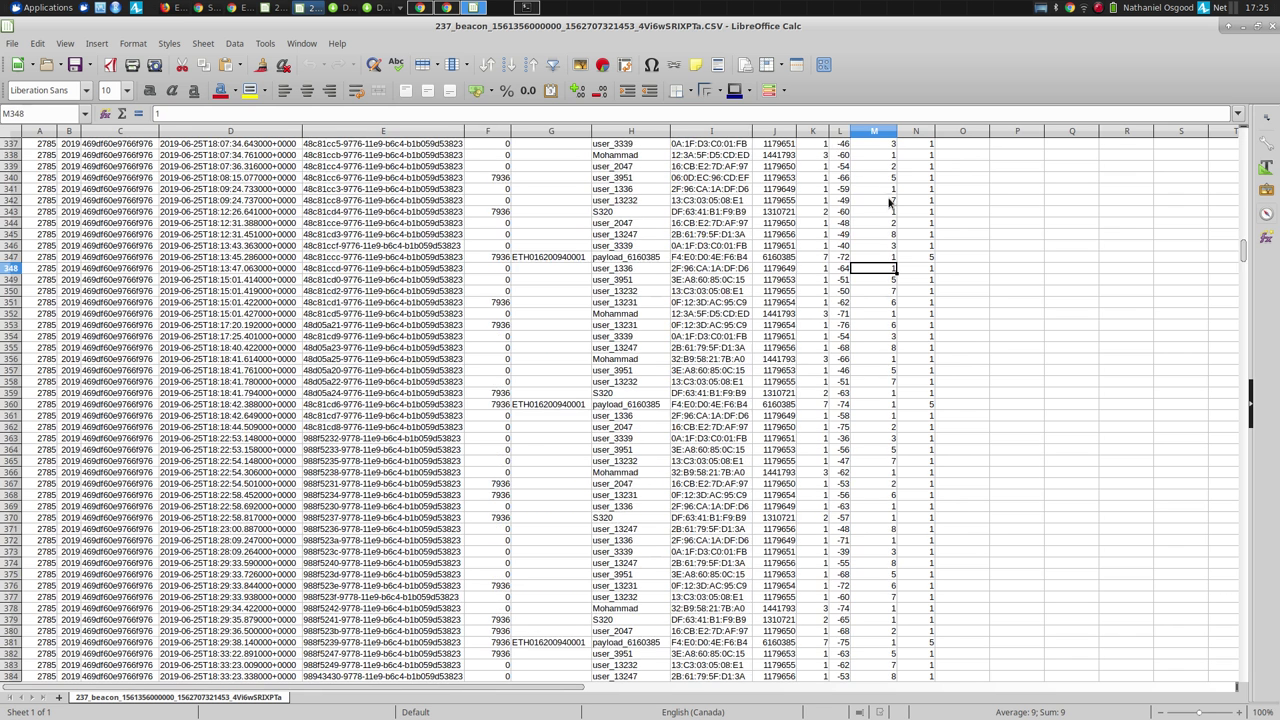
{"action": "key", "text": "Page_Down"}
{"action": "key", "text": "Page_Down"}
{"action": "key", "text": "Page_Down"}
{"action": "key", "text": "Page_Down"}
{"action": "key", "text": "Page_Down"}
{"action": "key", "text": "Page_Down"}
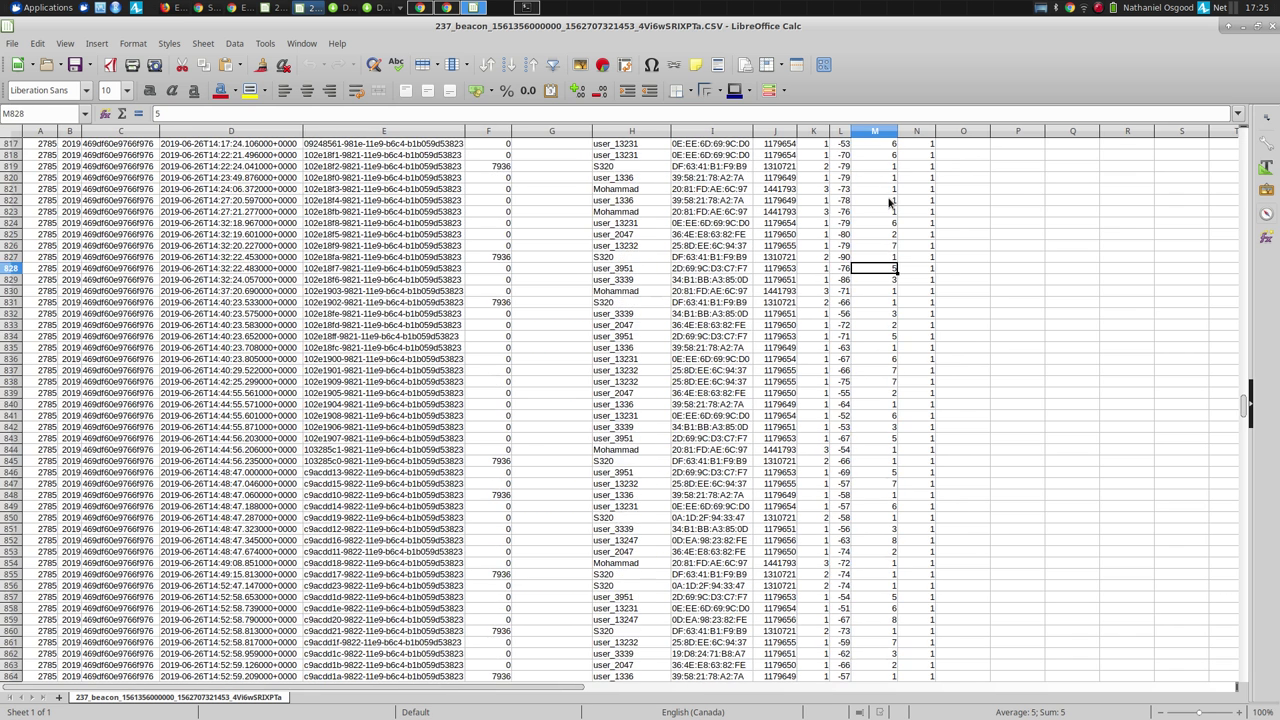
Step: Switch to the Ethica Data Export list in Chrome to check the GEXF beacon exports, and return to the Downloads folder
{"action": "key", "text": "alt+Tab"}
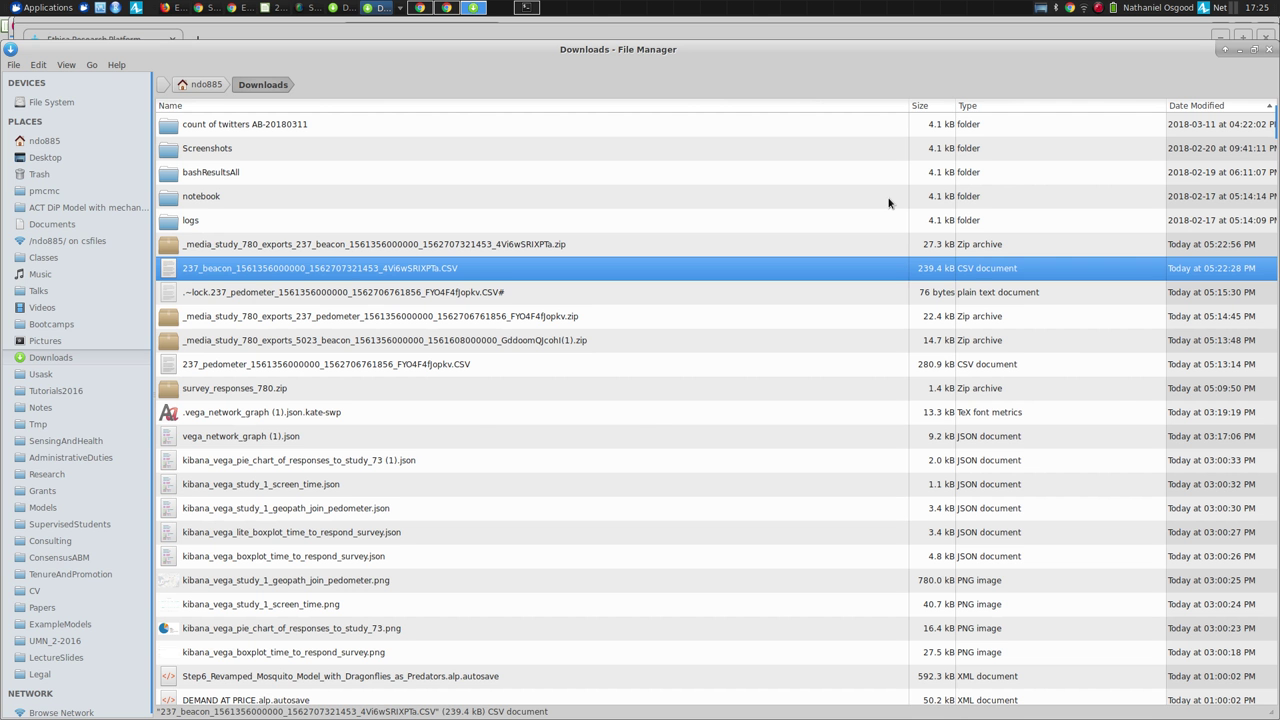
{"action": "key", "text": "alt+Tab"}
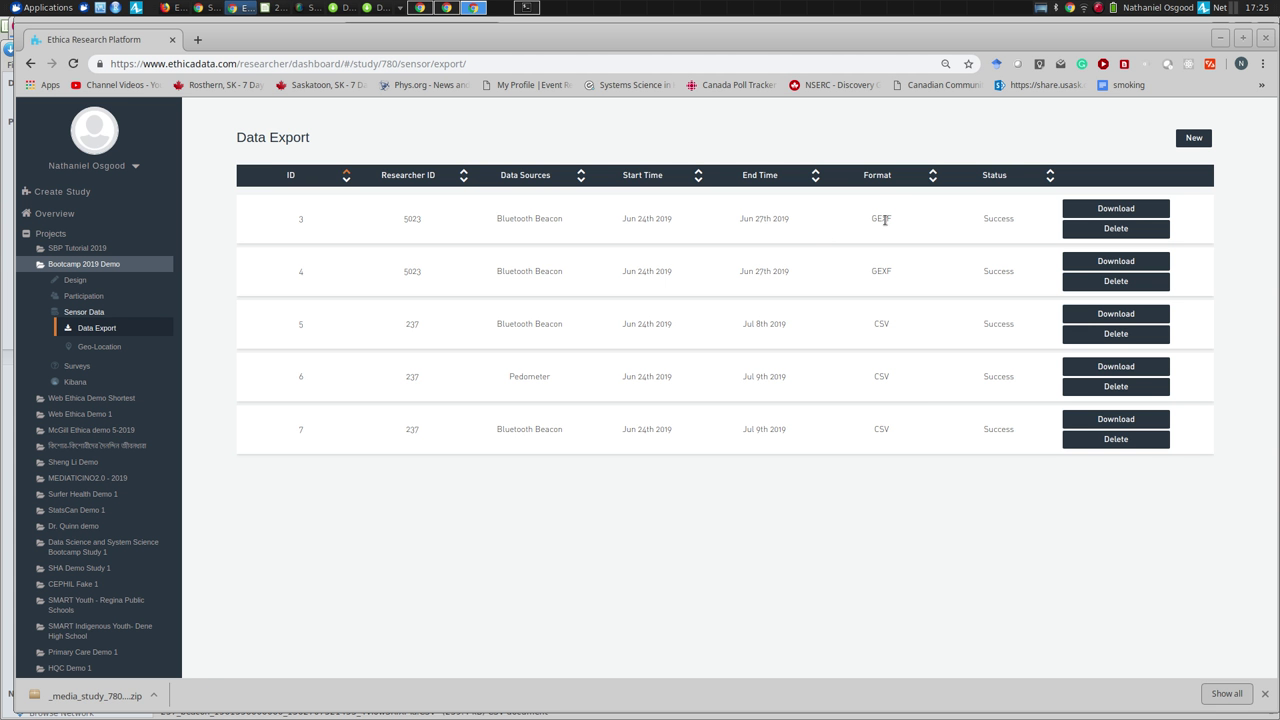
{"action": "key", "text": "alt+Tab"}
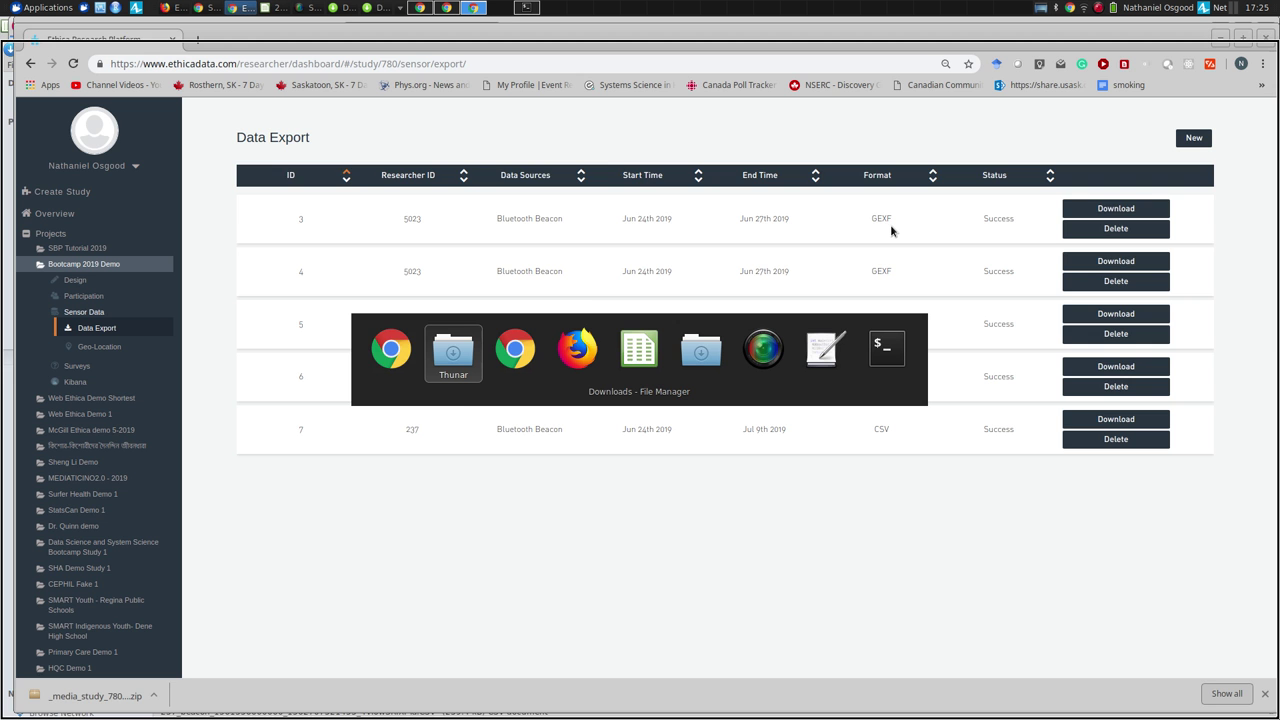
{"action": "key", "text": "alt+Tab"}
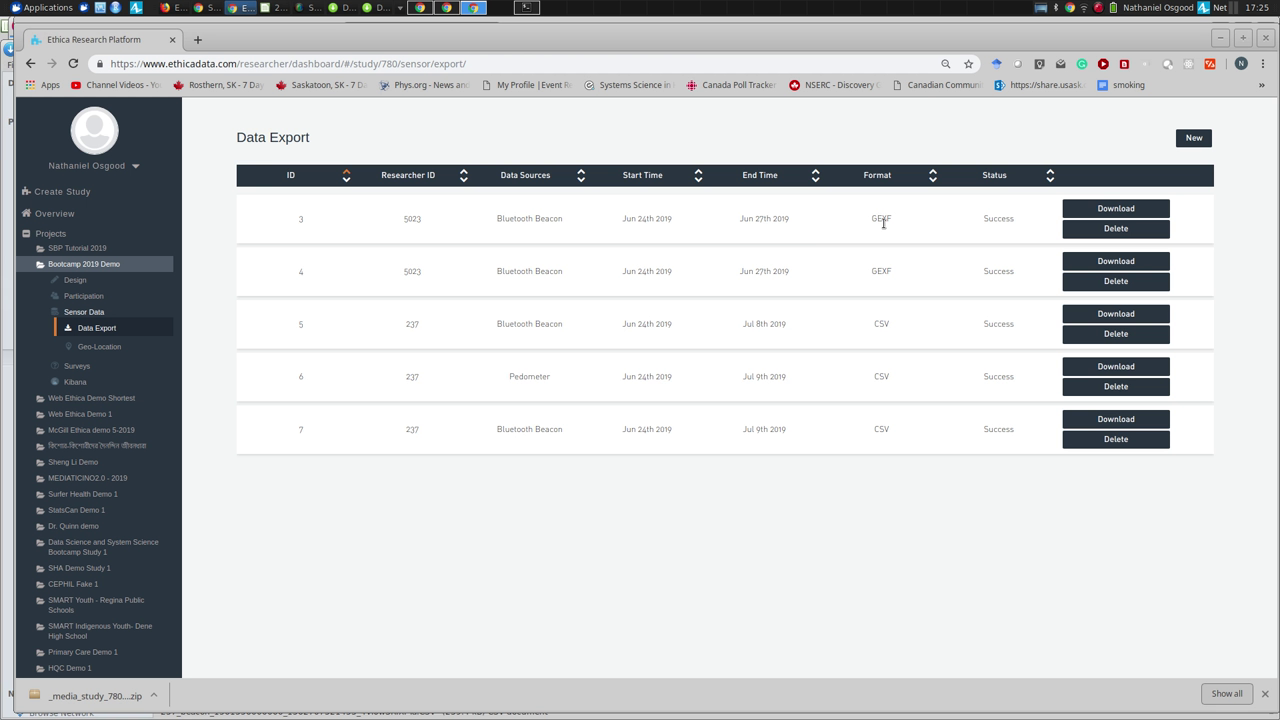
{"action": "key", "text": "alt+Tab"}
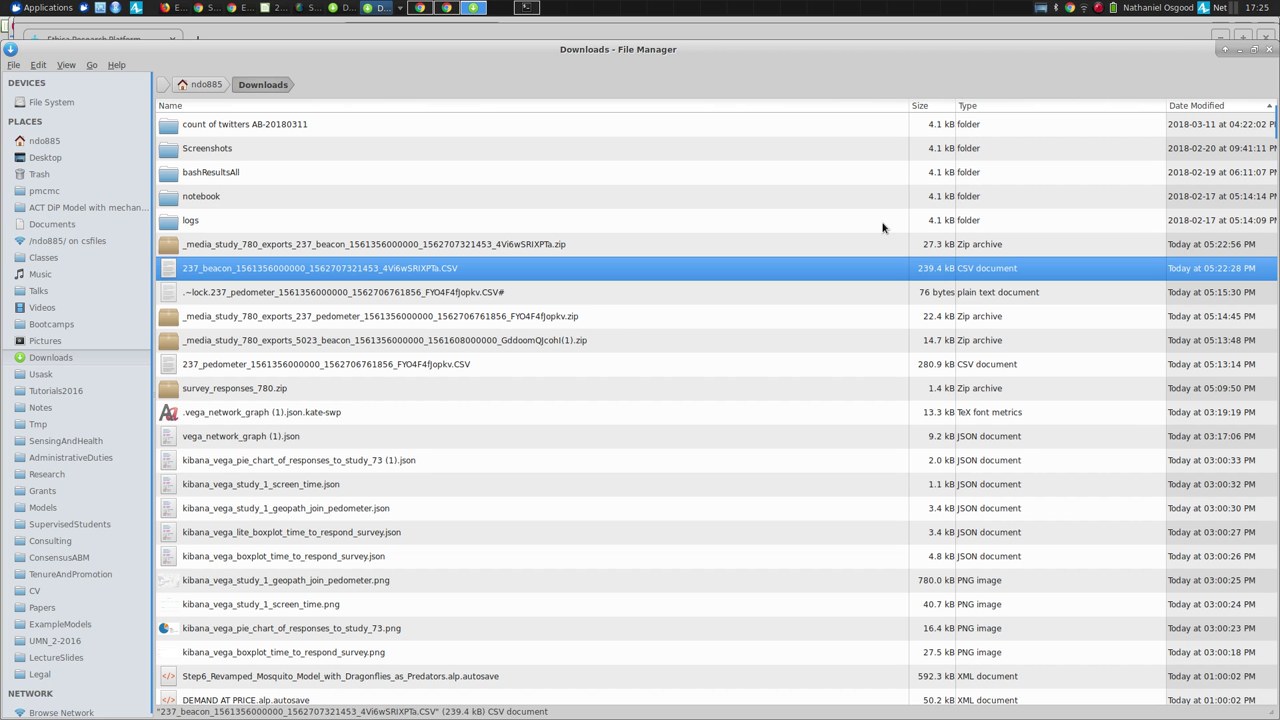
Step: Switch to the Konsole terminal, launch Gephi by rerunning "bash gephi", and dismiss its Welcome window
{"action": "key", "text": "alt+Tab"}
{"action": "key", "text": "alt+Tab"}
{"action": "key", "text": "alt+Tab"}
{"action": "key", "text": "alt+Tab"}
{"action": "key", "text": "alt+Tab"}
{"action": "key", "text": "alt+Tab"}
{"action": "key", "text": "alt+Tab"}
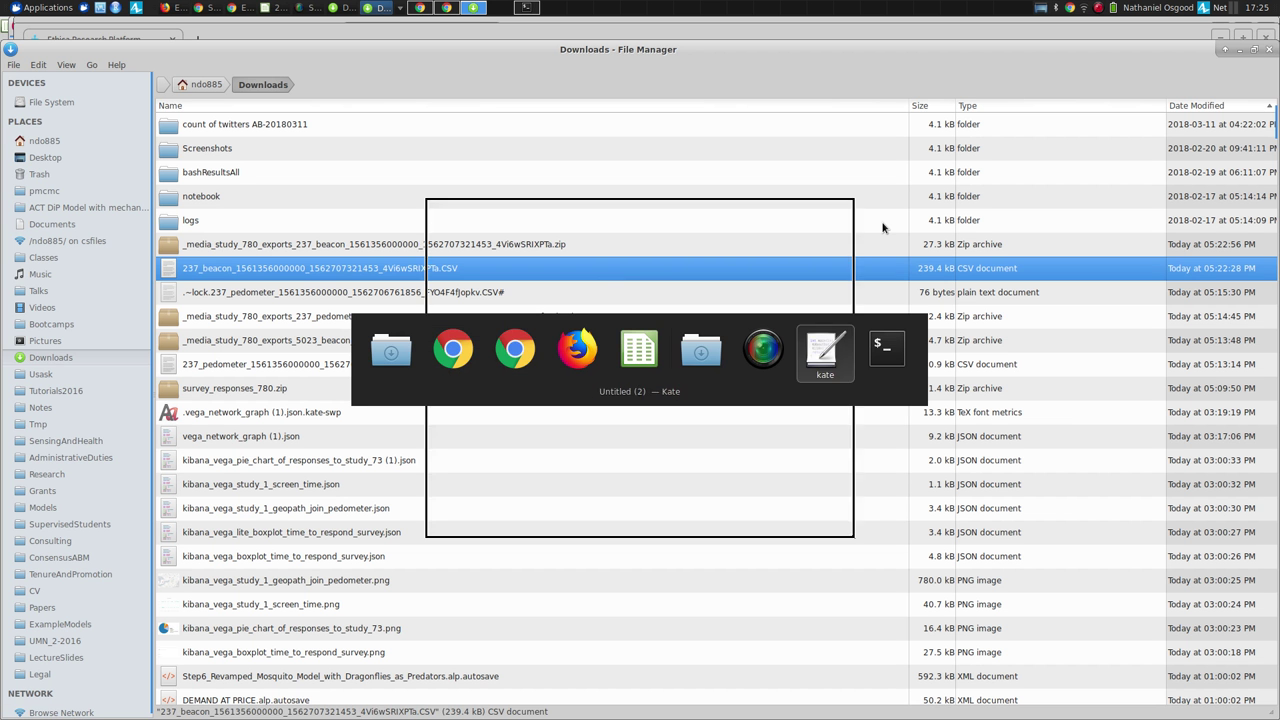
{"action": "key", "text": "alt+Tab"}
{"action": "key", "text": "Up"}
{"action": "key", "text": "Up"}
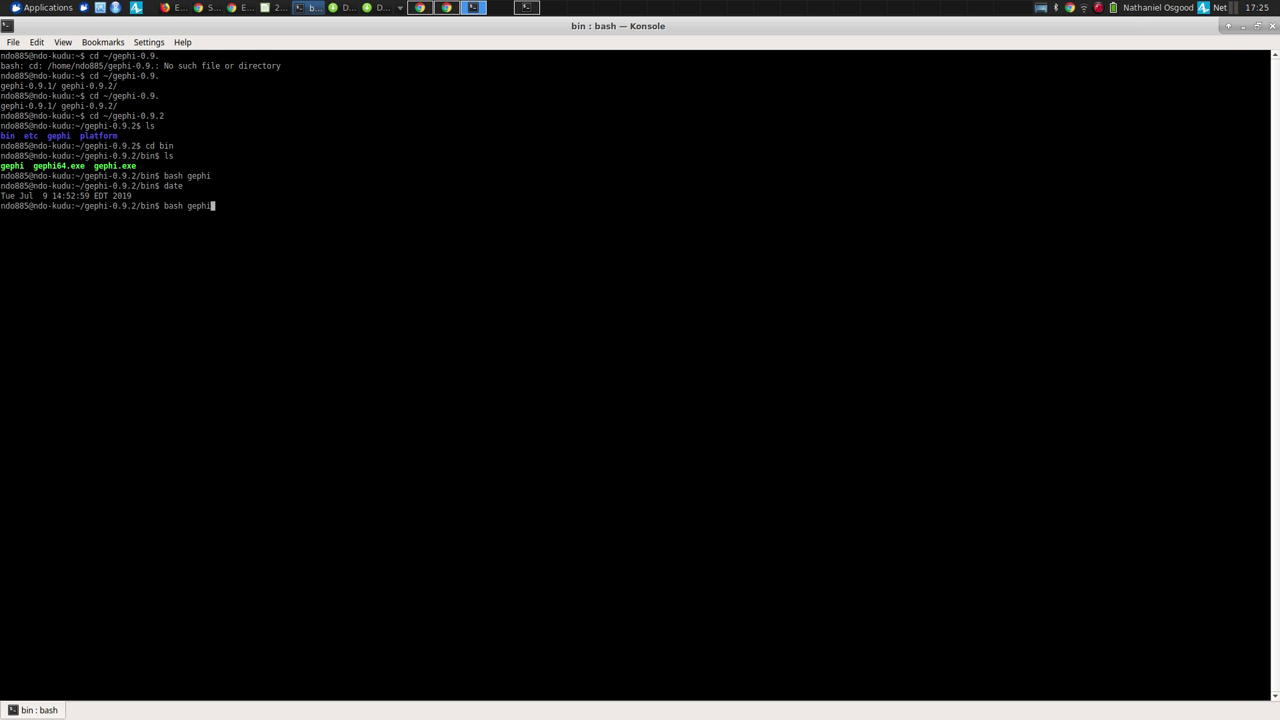
{"action": "key", "text": "Return"}
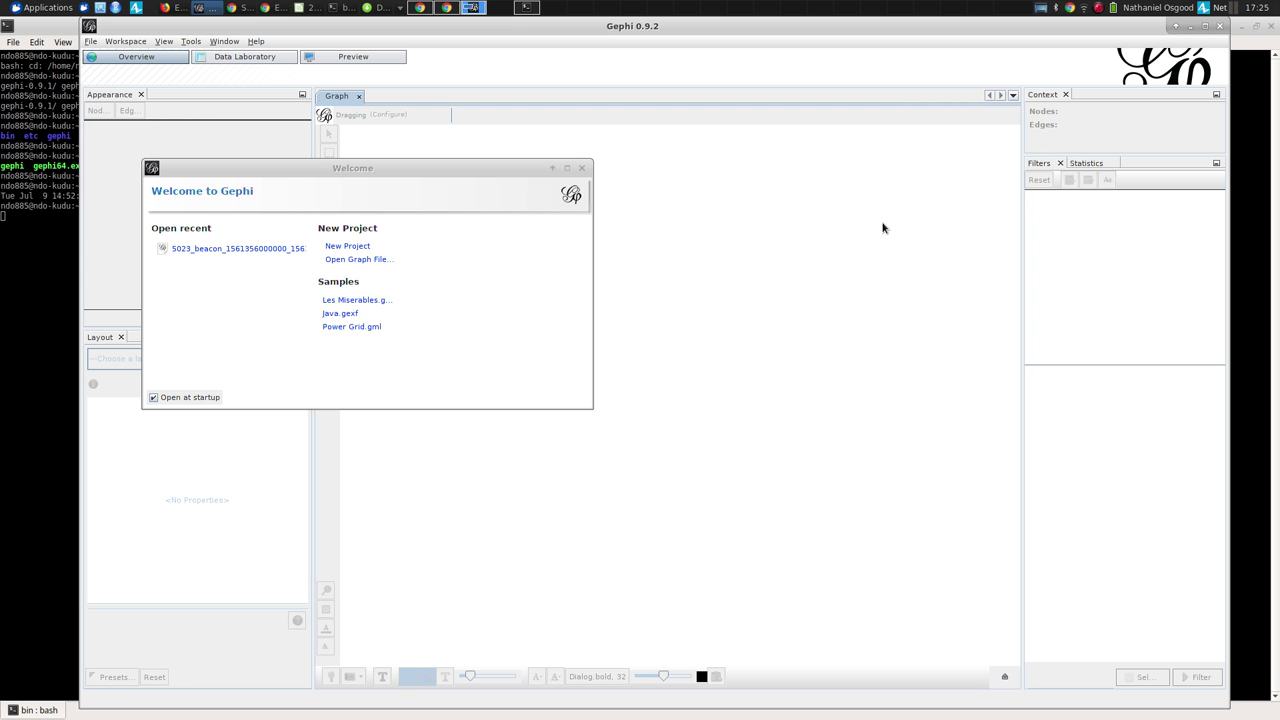
{"action": "left_click", "coordinate": [581, 167]}
Step: Bring the Downloads file manager window beside Gephi and look through its files for the beacon network export
{"action": "key", "text": "alt+Tab"}
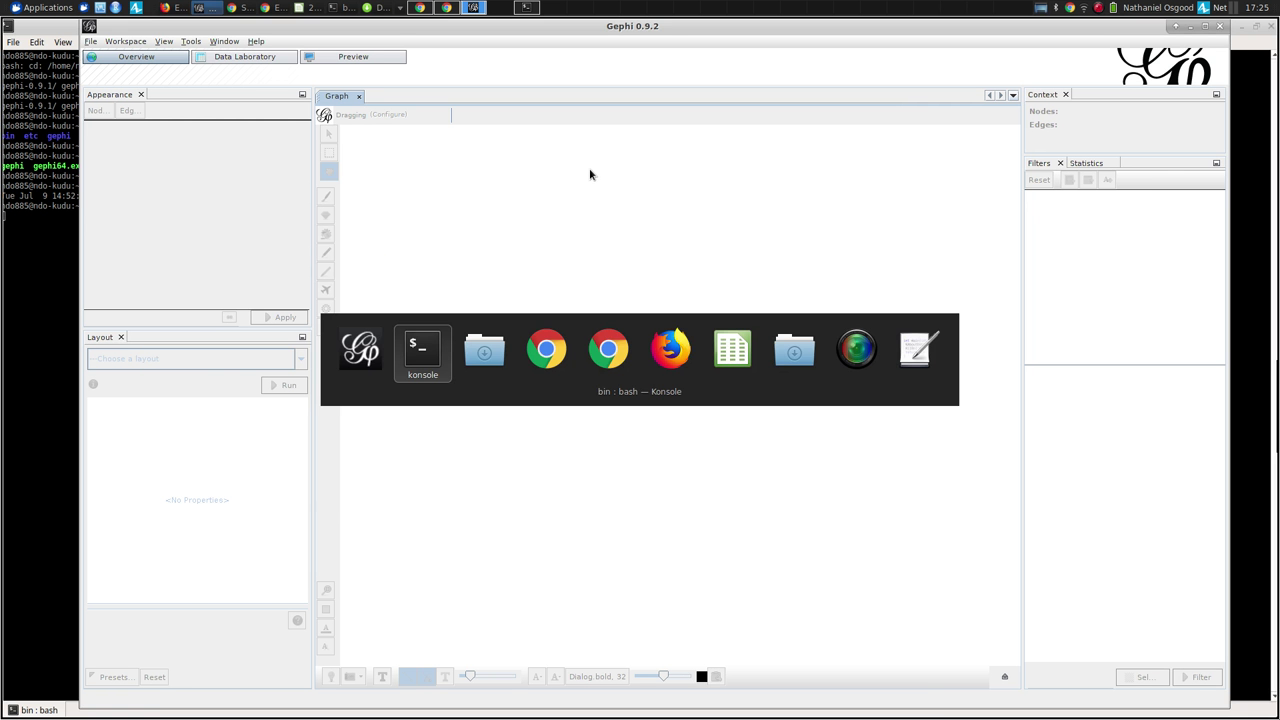
{"action": "key", "text": "Tab"}
{"action": "left_click_drag", "start_coordinate": [478, 50], "coordinate": [1167, 73]}
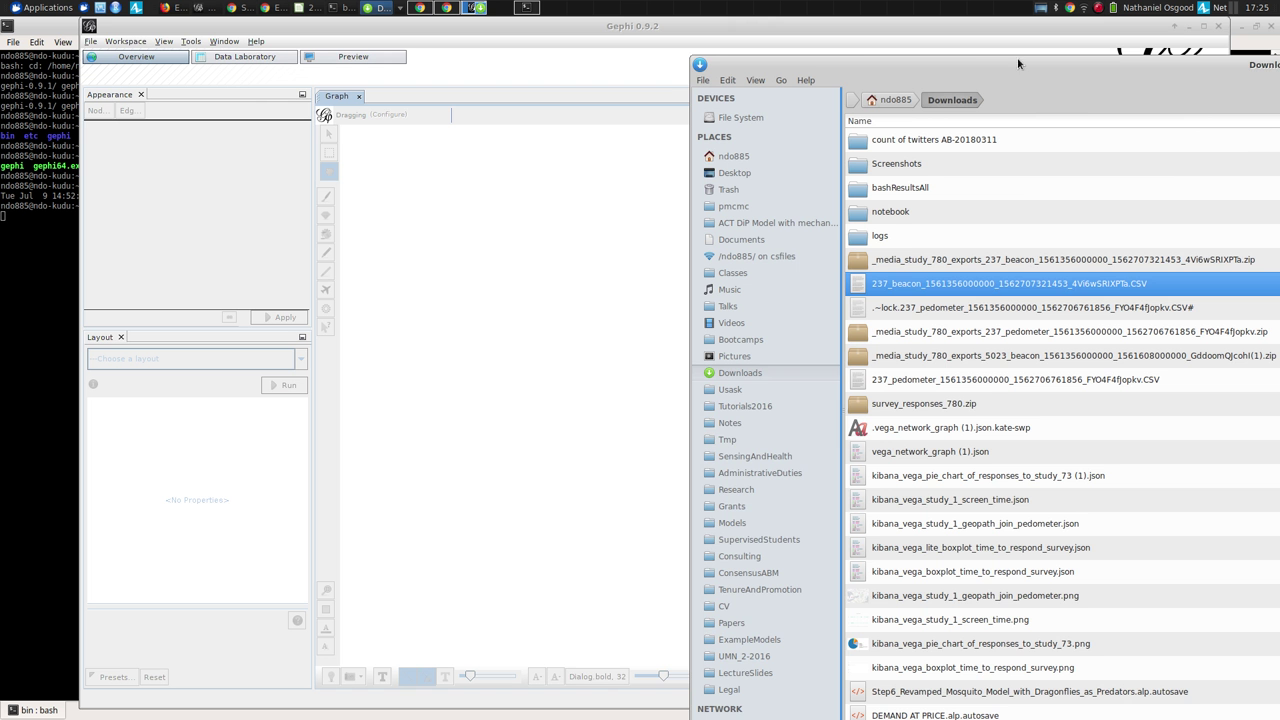
{"action": "left_click_drag", "start_coordinate": [971, 73], "coordinate": [796, 53]}
{"action": "key", "text": "Home"}
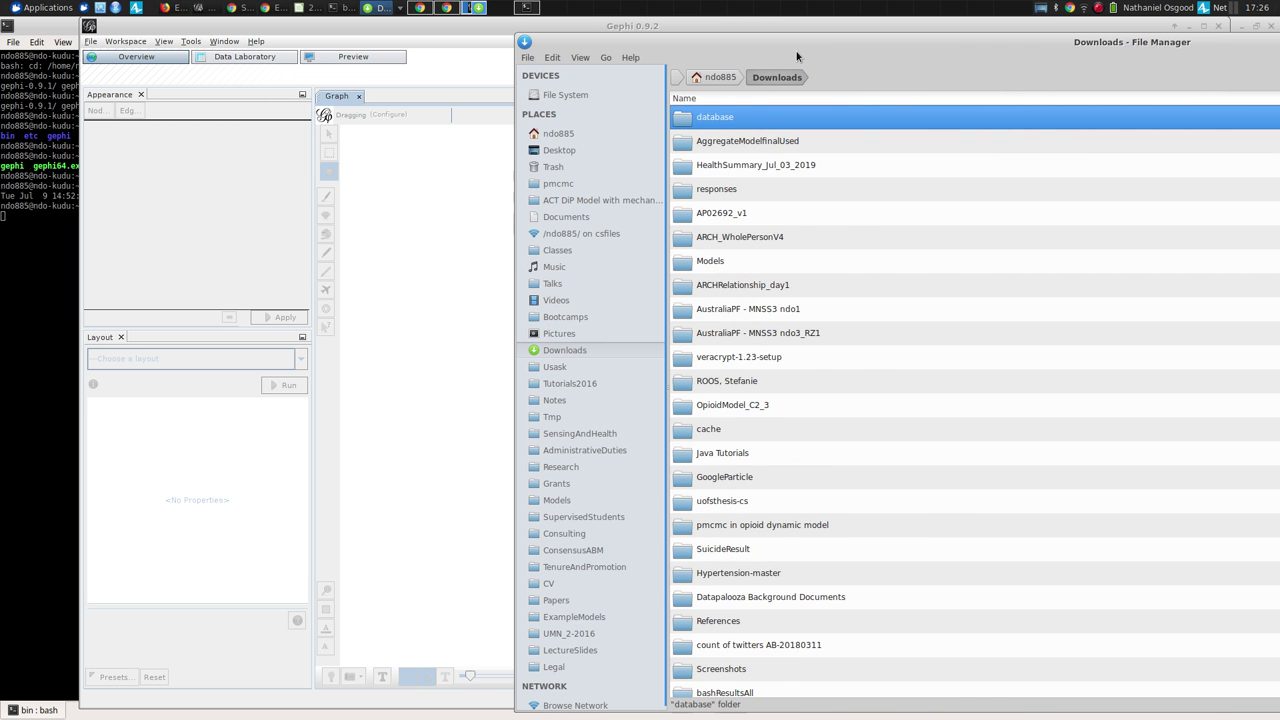
{"action": "key", "text": "Page_Down"}
{"action": "key", "text": "Page_Down"}
{"action": "key", "text": "Page_Up"}
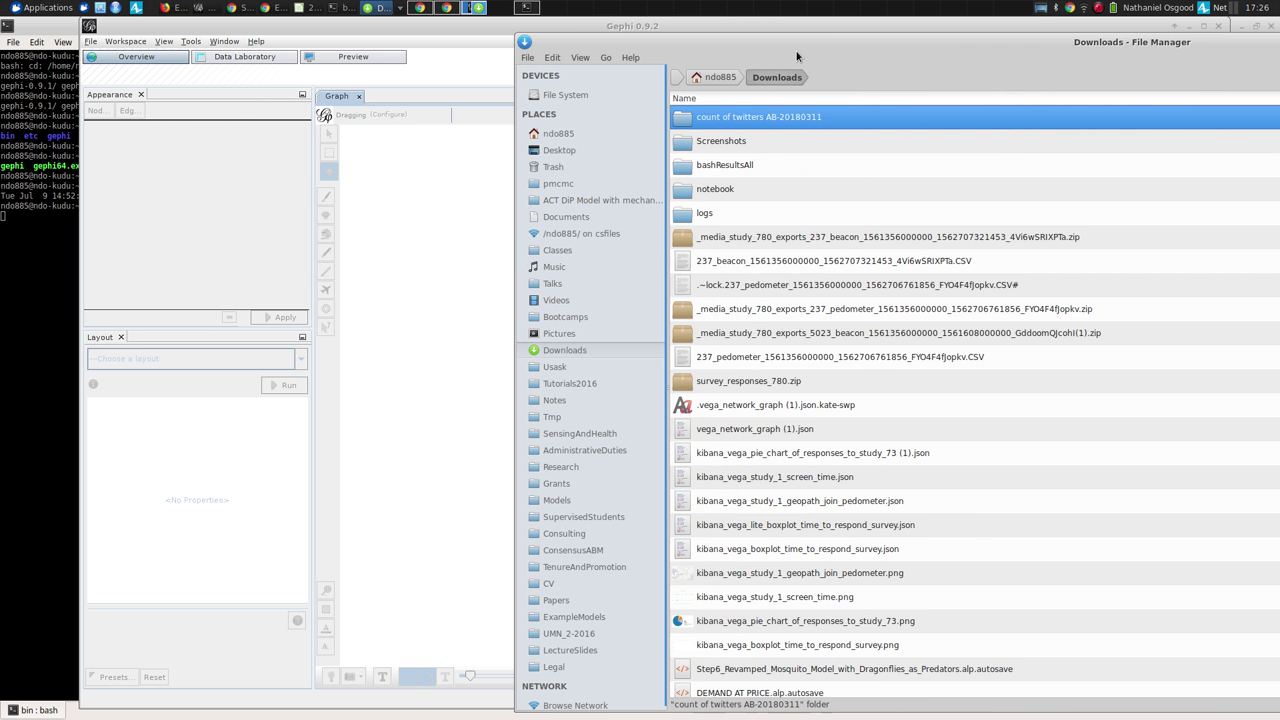
Step: Open the recent 5023_beacon GEXF file in Gephi as an undirected graph in a new workspace and dismiss the import issues report
{"action": "left_click", "coordinate": [90, 41]}
{"action": "mouse_move", "coordinate": [110, 83]}
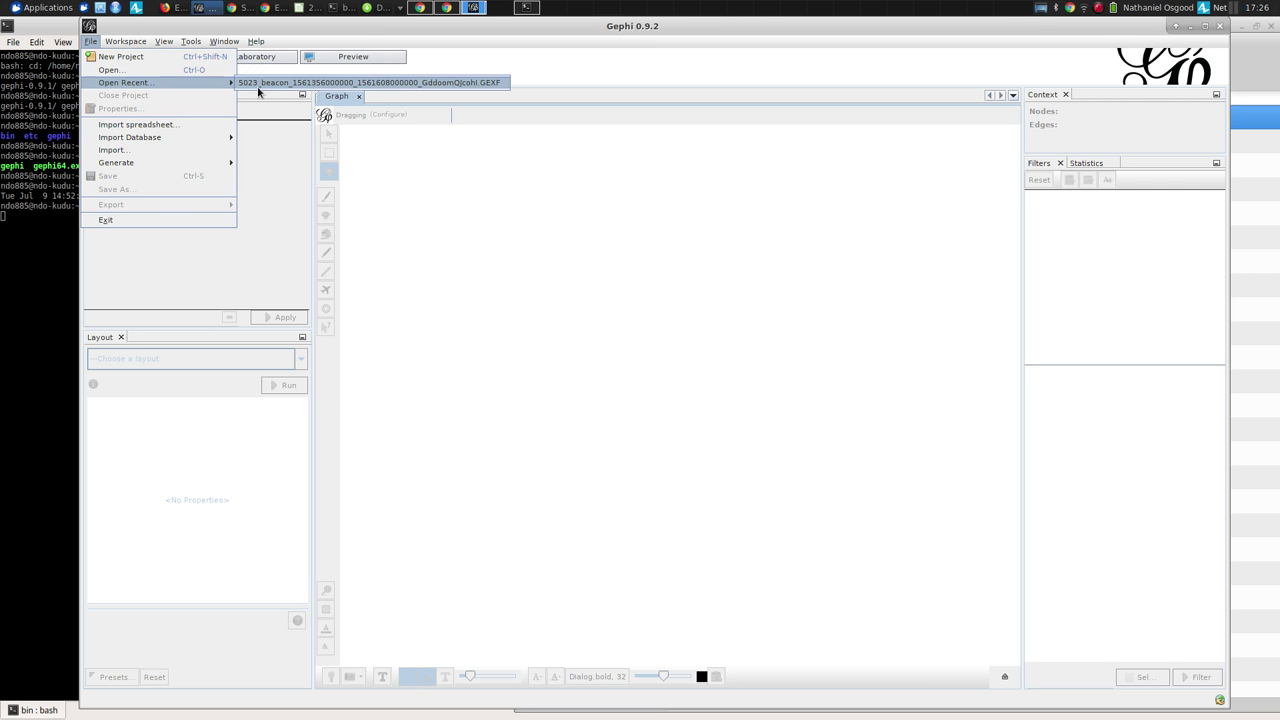
{"action": "left_click", "coordinate": [268, 84]}
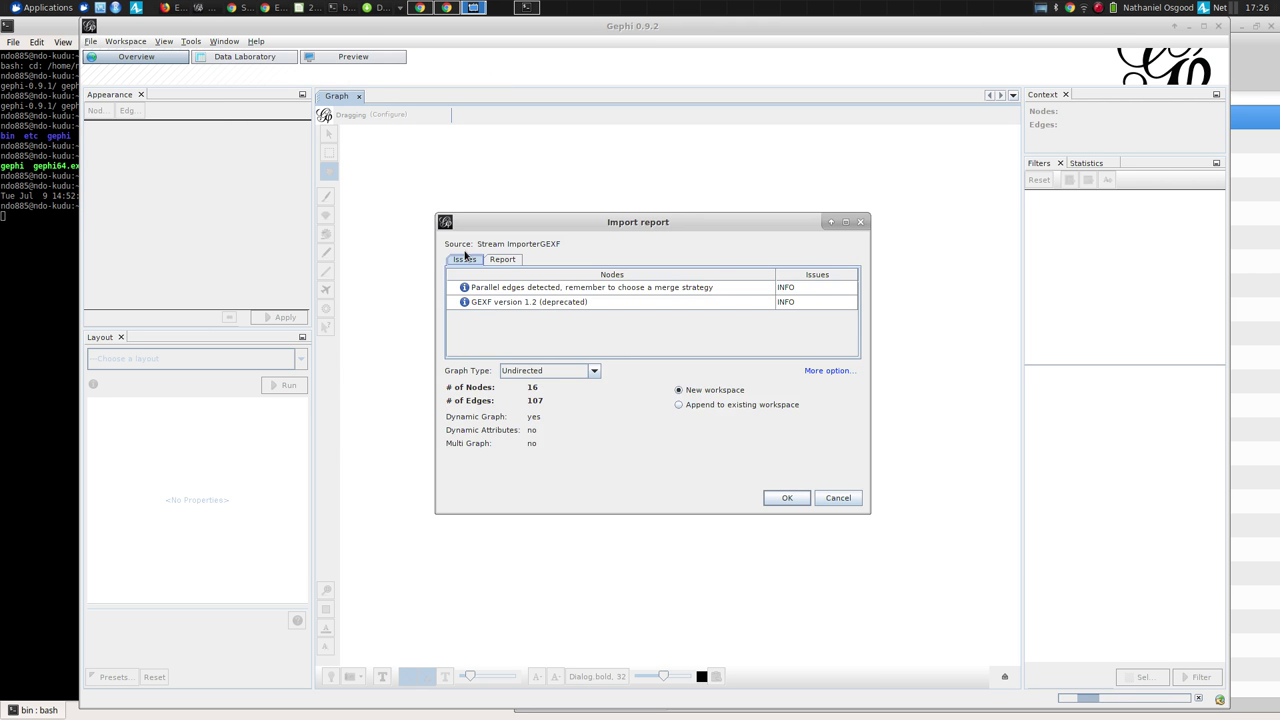
{"action": "left_click", "coordinate": [787, 498]}
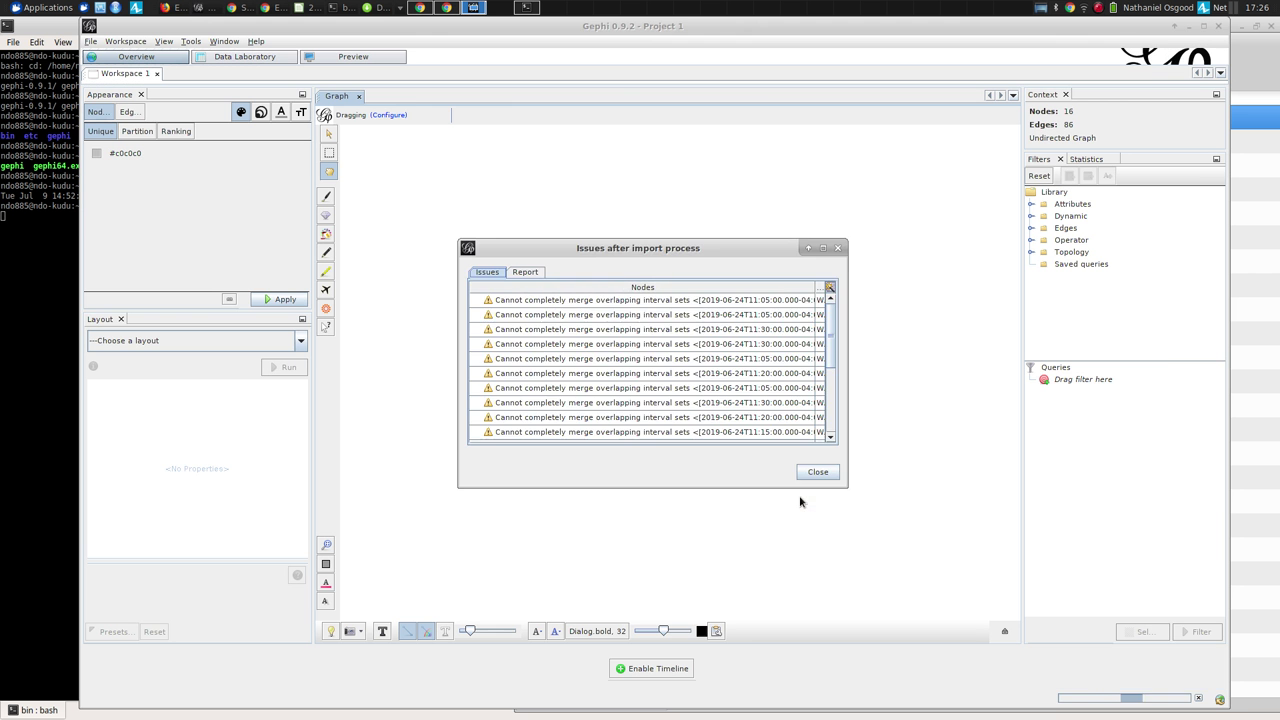
{"action": "left_click", "coordinate": [815, 474]}
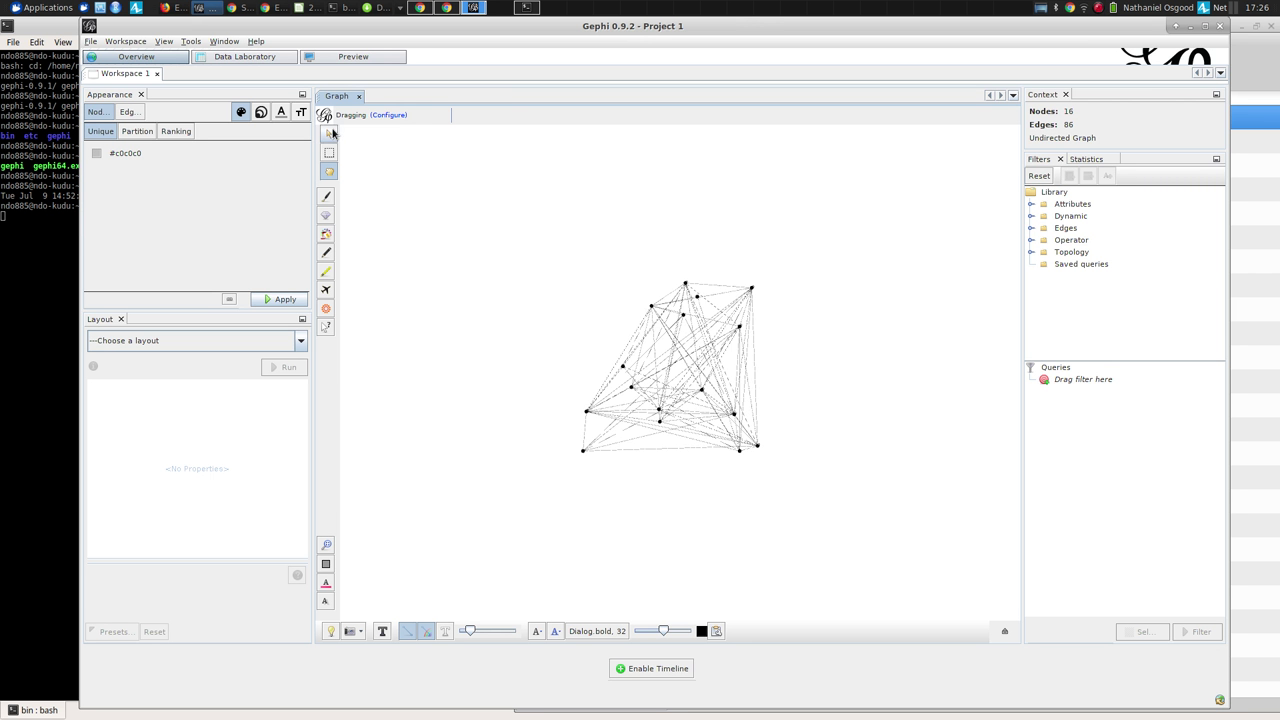
Step: Inspect the properties of three nodes along the graph's upper edge with the node Edit tool
{"action": "left_click", "coordinate": [325, 326]}
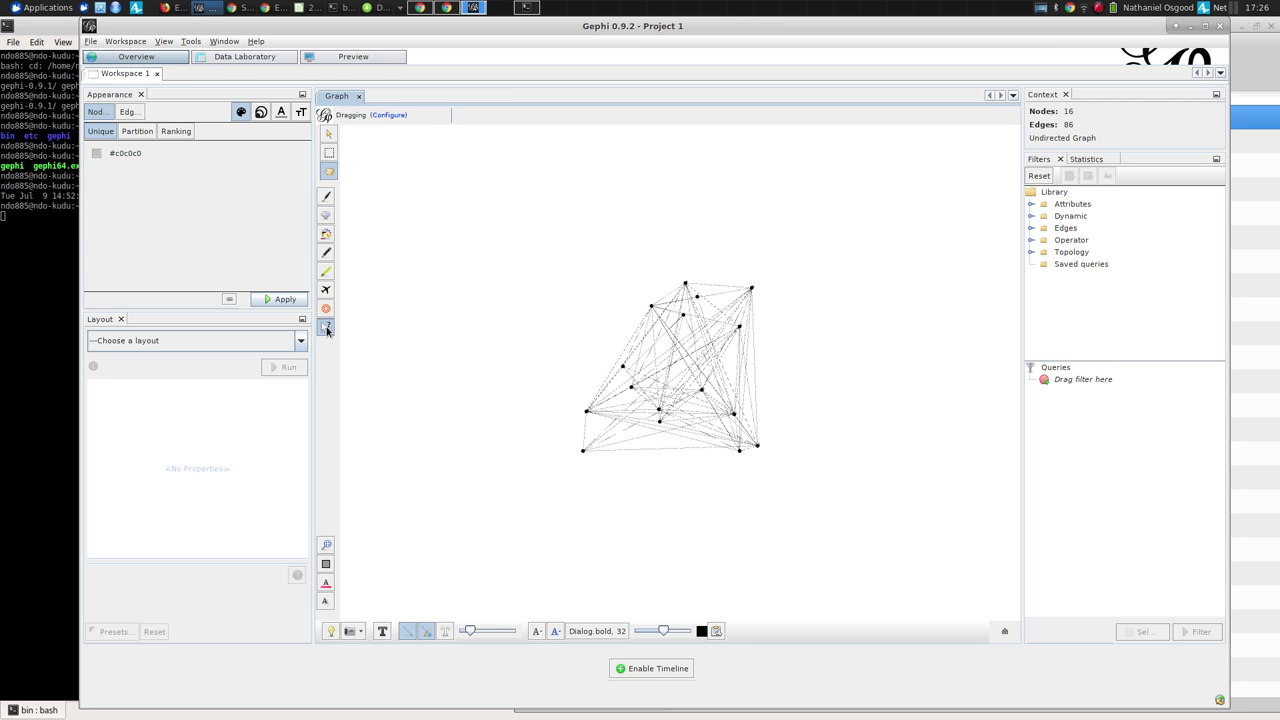
{"action": "left_click", "coordinate": [653, 306]}
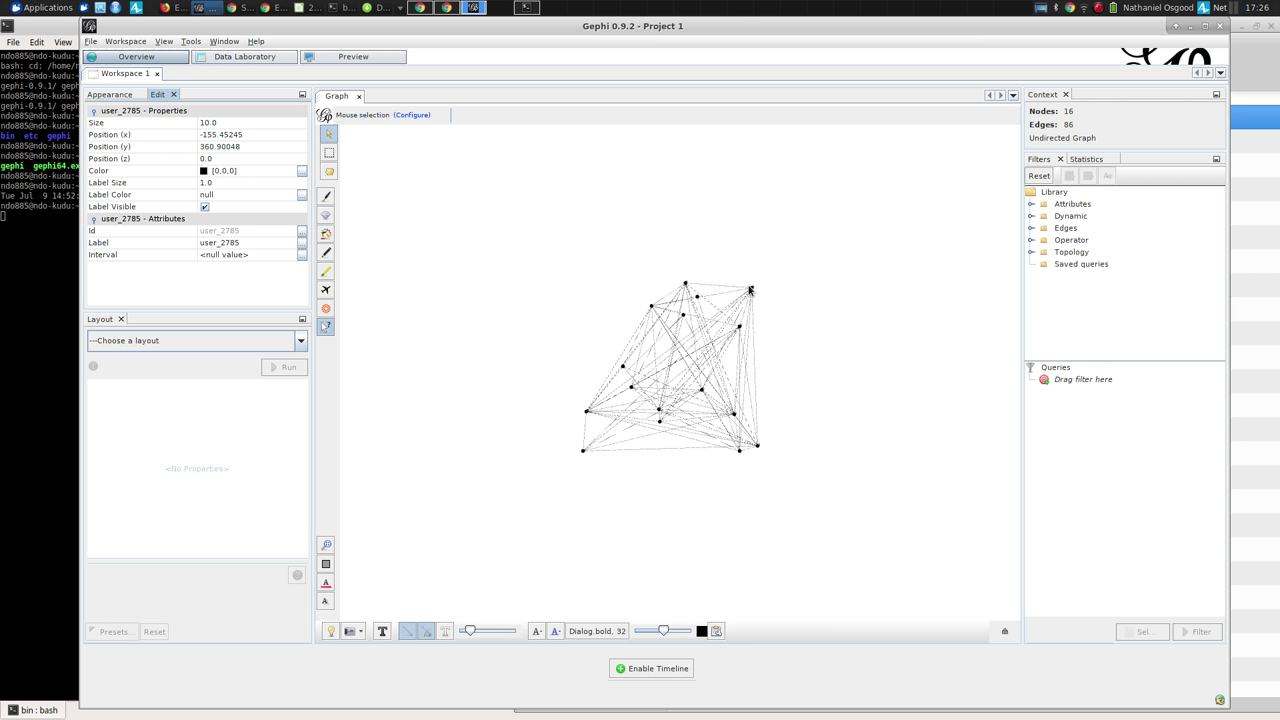
{"action": "left_click", "coordinate": [752, 290]}
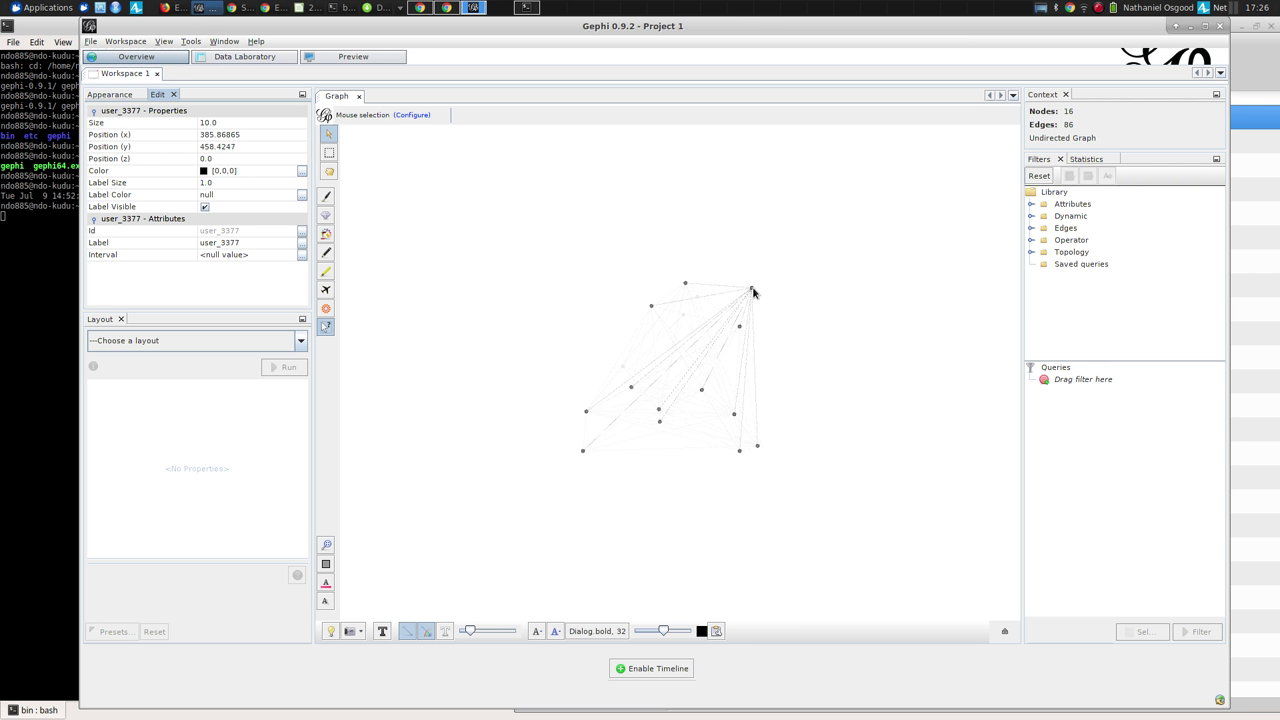
{"action": "left_click", "coordinate": [685, 285]}
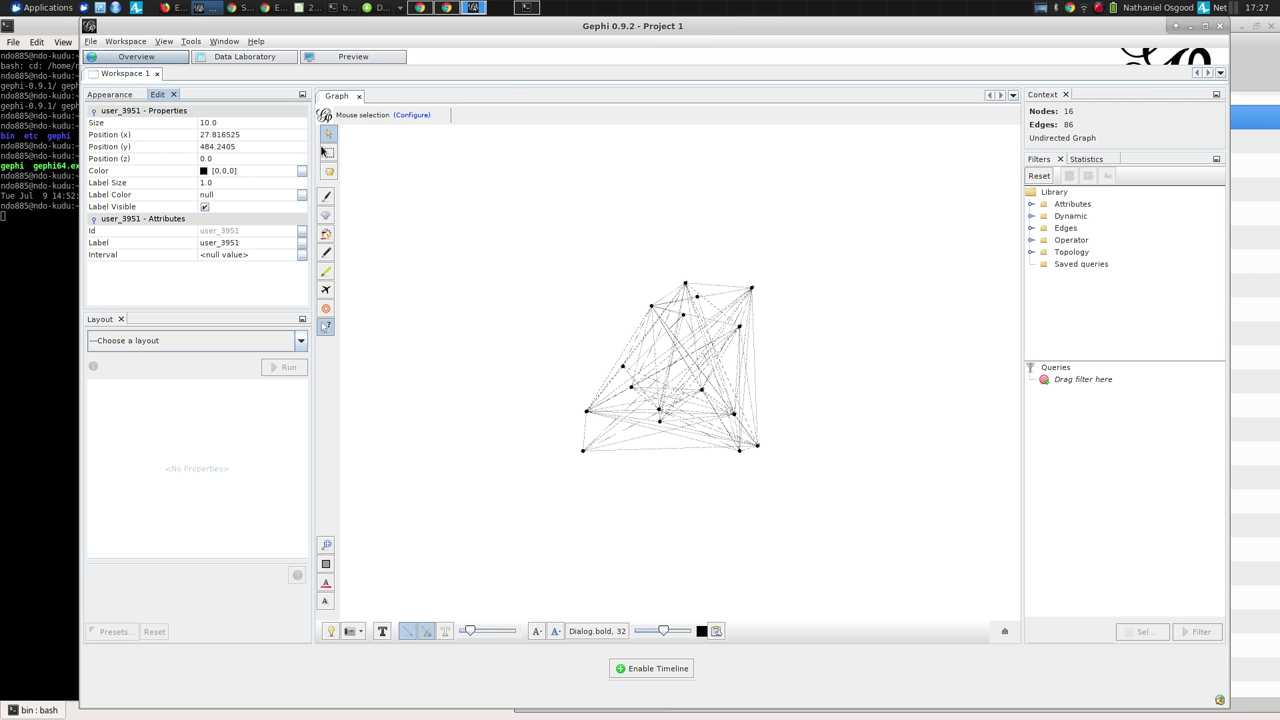
Step: Enable the timeline, narrow it to a short time window, and sweep that window across the dates, ending at 24
{"action": "left_click", "coordinate": [648, 669]}
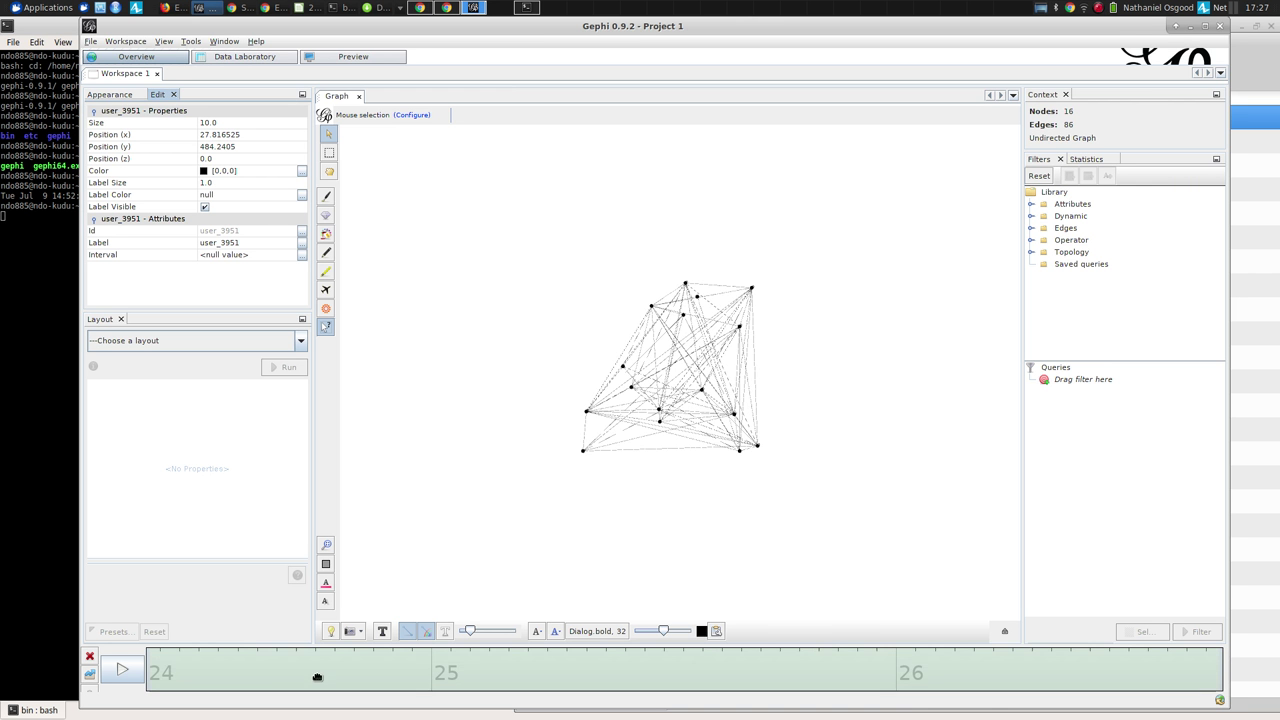
{"action": "left_click_drag", "start_coordinate": [140, 671], "coordinate": [1207, 698]}
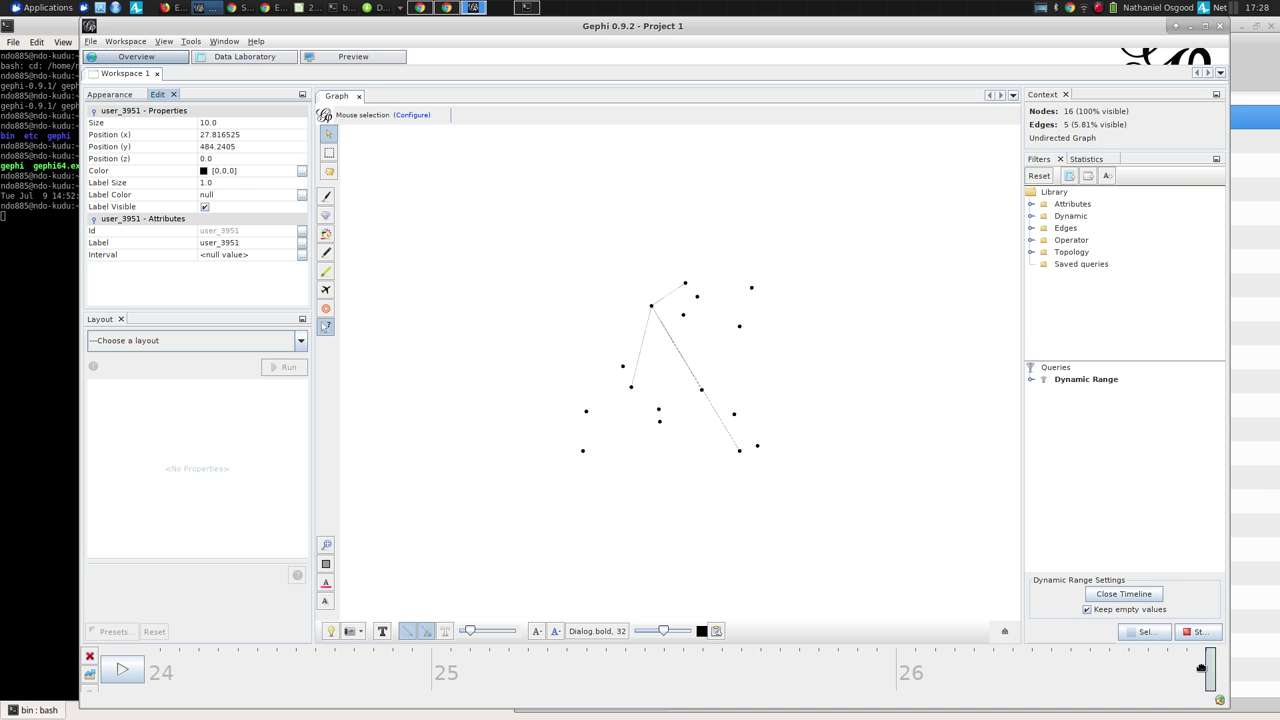
{"action": "mouse_move", "coordinate": [1213, 670]}
{"action": "left_mouse_down"}
{"action": "mouse_move", "coordinate": [962, 662]}
{"action": "mouse_move", "coordinate": [1020, 661]}
{"action": "mouse_move", "coordinate": [988, 661]}
{"action": "left_mouse_up"}
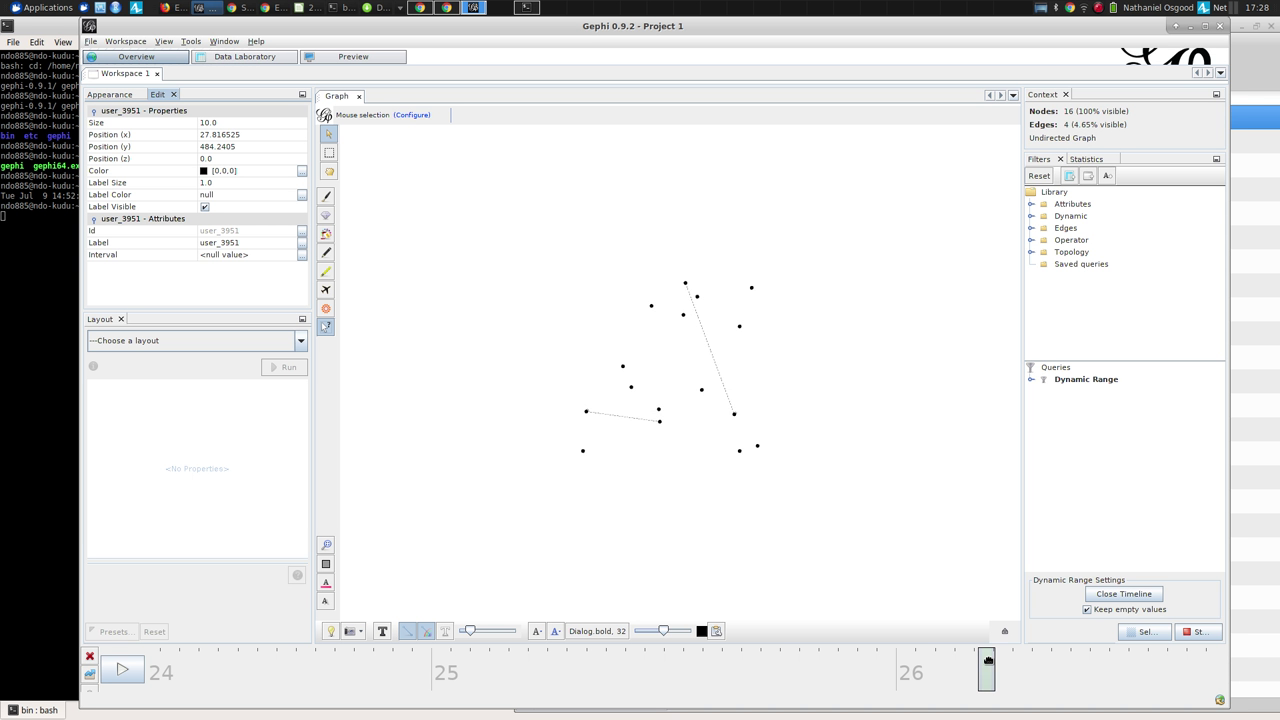
{"action": "mouse_move", "coordinate": [988, 661]}
{"action": "left_mouse_down"}
{"action": "mouse_move", "coordinate": [1034, 660]}
{"action": "mouse_move", "coordinate": [982, 658]}
{"action": "mouse_move", "coordinate": [1004, 658]}
{"action": "left_mouse_up"}
{"action": "left_click_drag", "start_coordinate": [1024, 657], "coordinate": [135, 658]}
{"action": "left_click", "coordinate": [123, 667]}
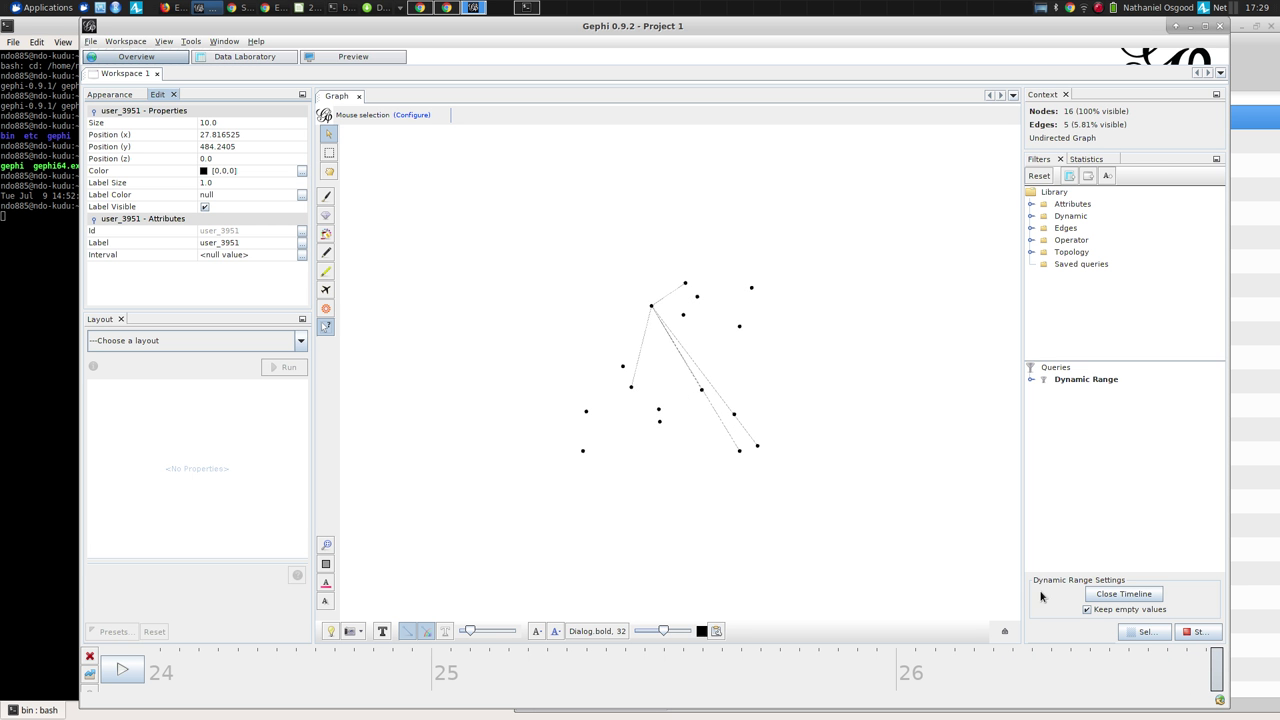
{"action": "left_click_drag", "start_coordinate": [1222, 663], "coordinate": [152, 668]}
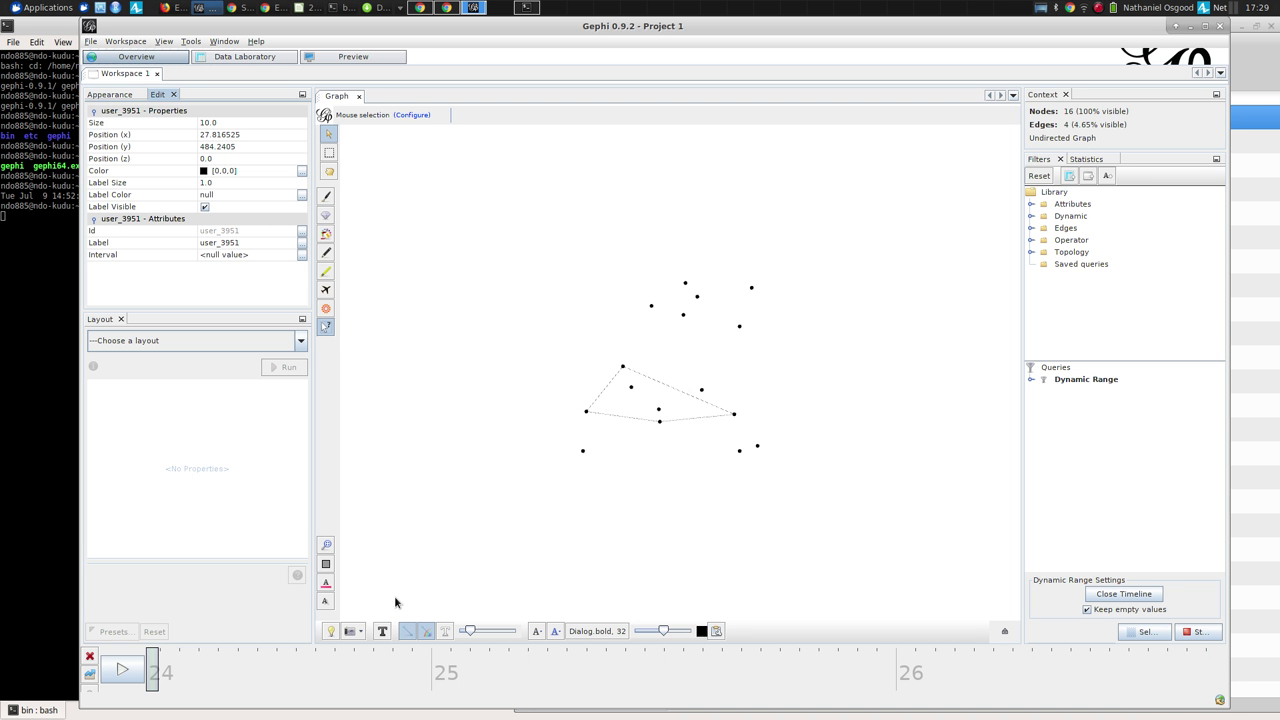
Step: Show the node labels on the graph and increase the edge thickness
{"action": "left_click", "coordinate": [383, 632]}
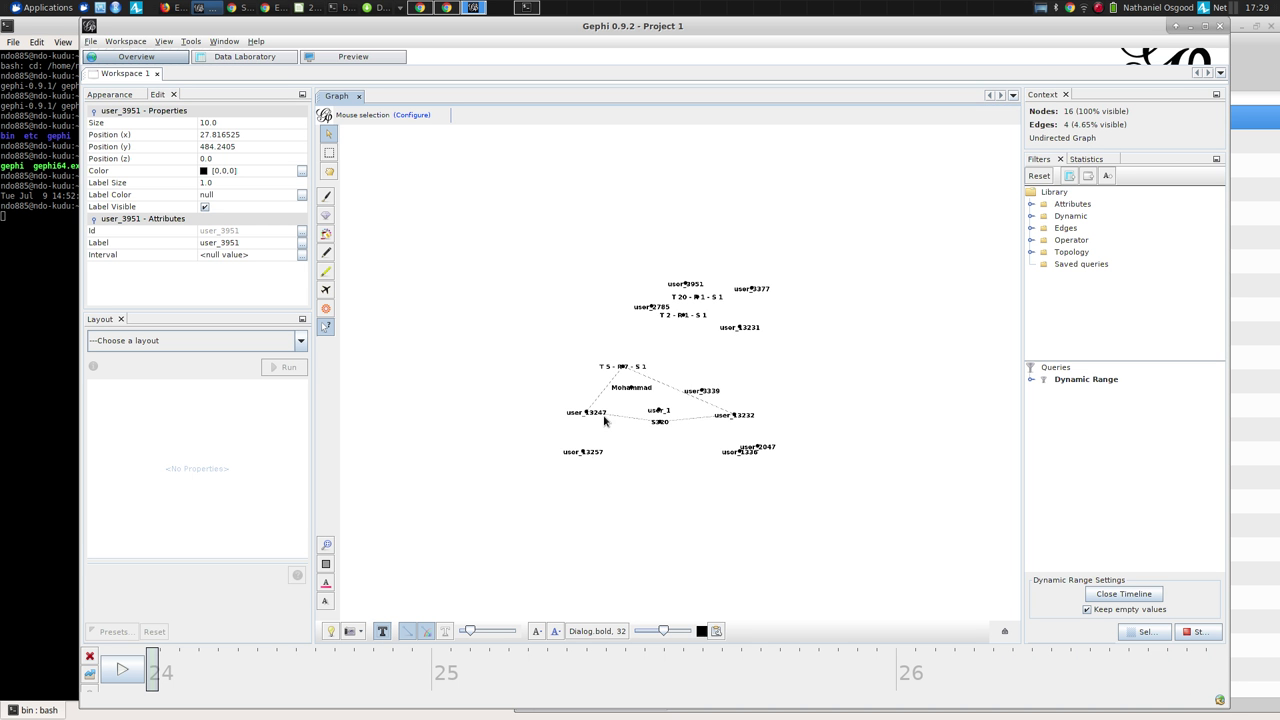
{"action": "left_click", "coordinate": [445, 634]}
{"action": "left_click_drag", "start_coordinate": [469, 631], "coordinate": [506, 632]}
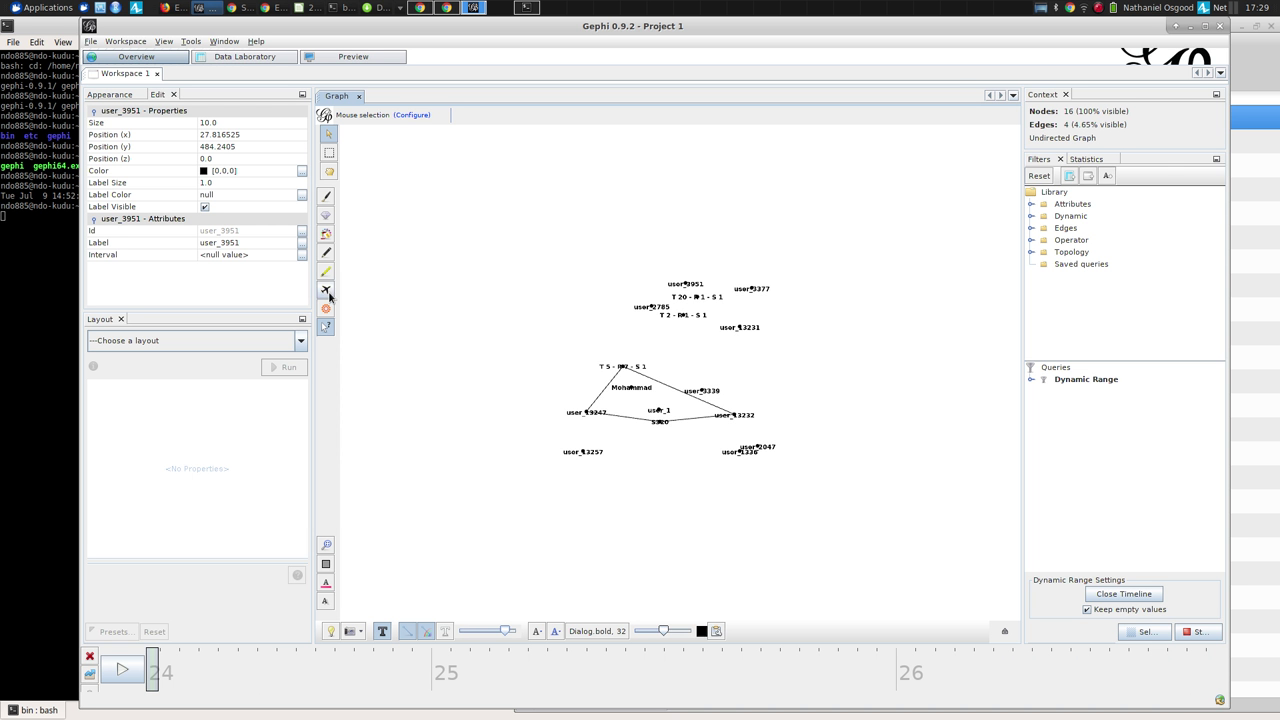
Step: Move the T 5 beacon node up and away from the other nodes, and run the Fruchterman Reingold layout
{"action": "left_click", "coordinate": [329, 171]}
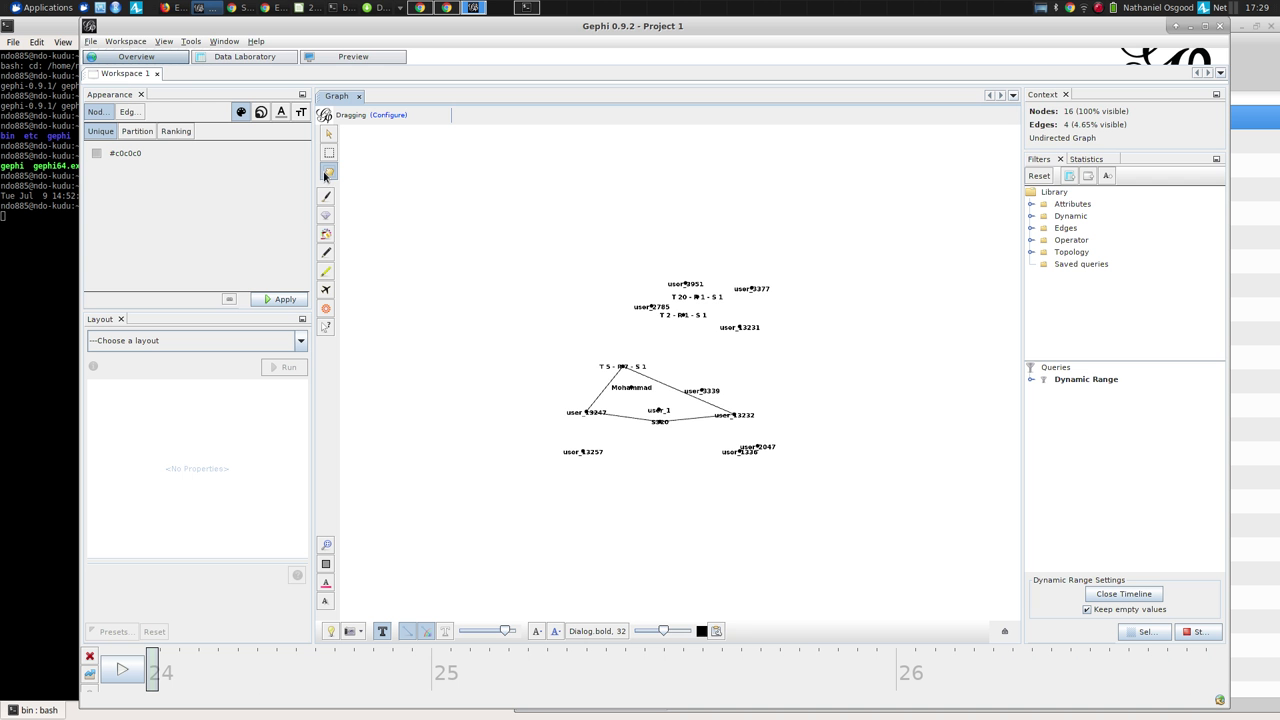
{"action": "left_click_drag", "start_coordinate": [622, 369], "coordinate": [568, 271]}
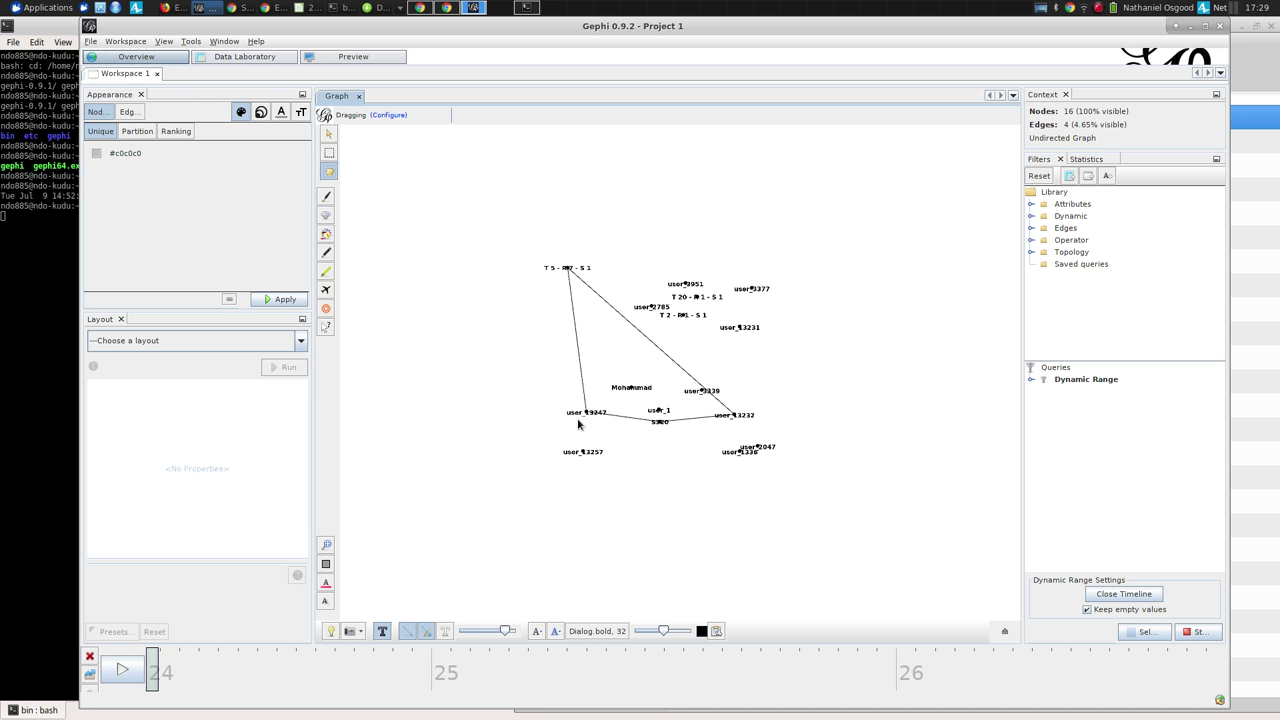
{"action": "left_click", "coordinate": [250, 341]}
{"action": "left_click", "coordinate": [217, 412]}
{"action": "left_click", "coordinate": [281, 367]}
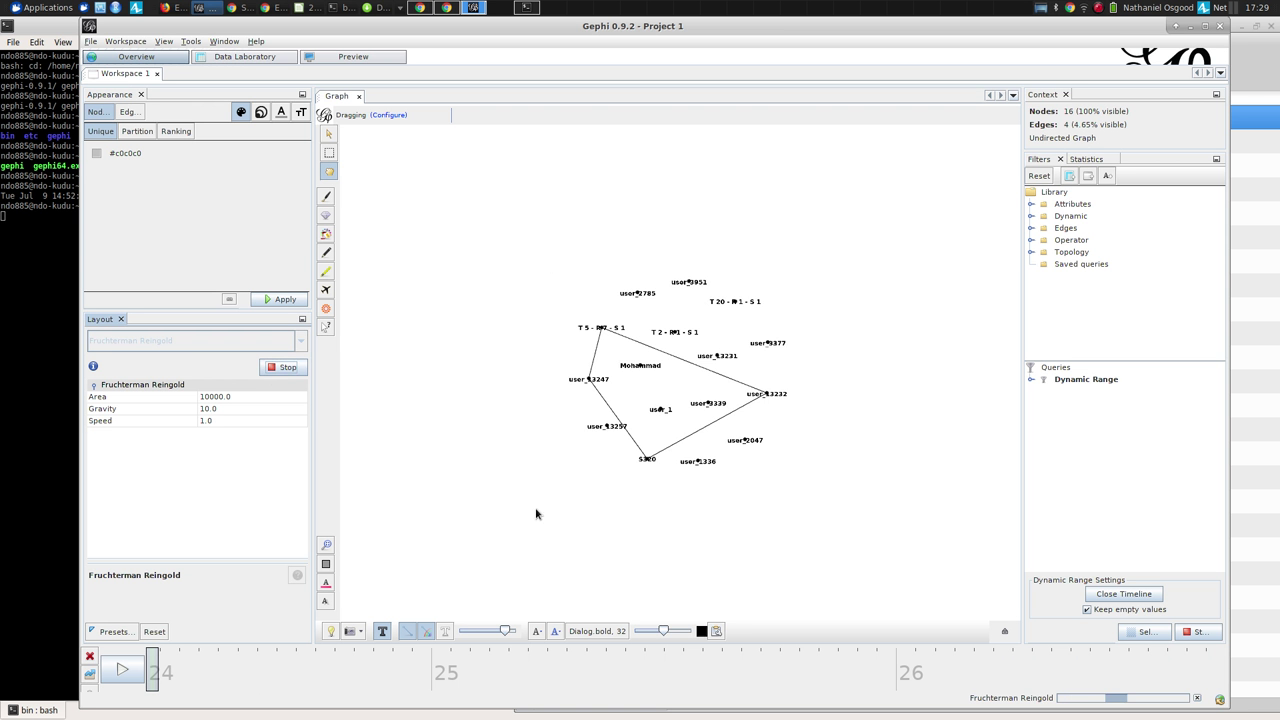
Step: Switch the Dynamic Range query from filtering to selecting, and stop the running Fruchterman Reingold layout
{"action": "left_click", "coordinate": [1155, 635]}
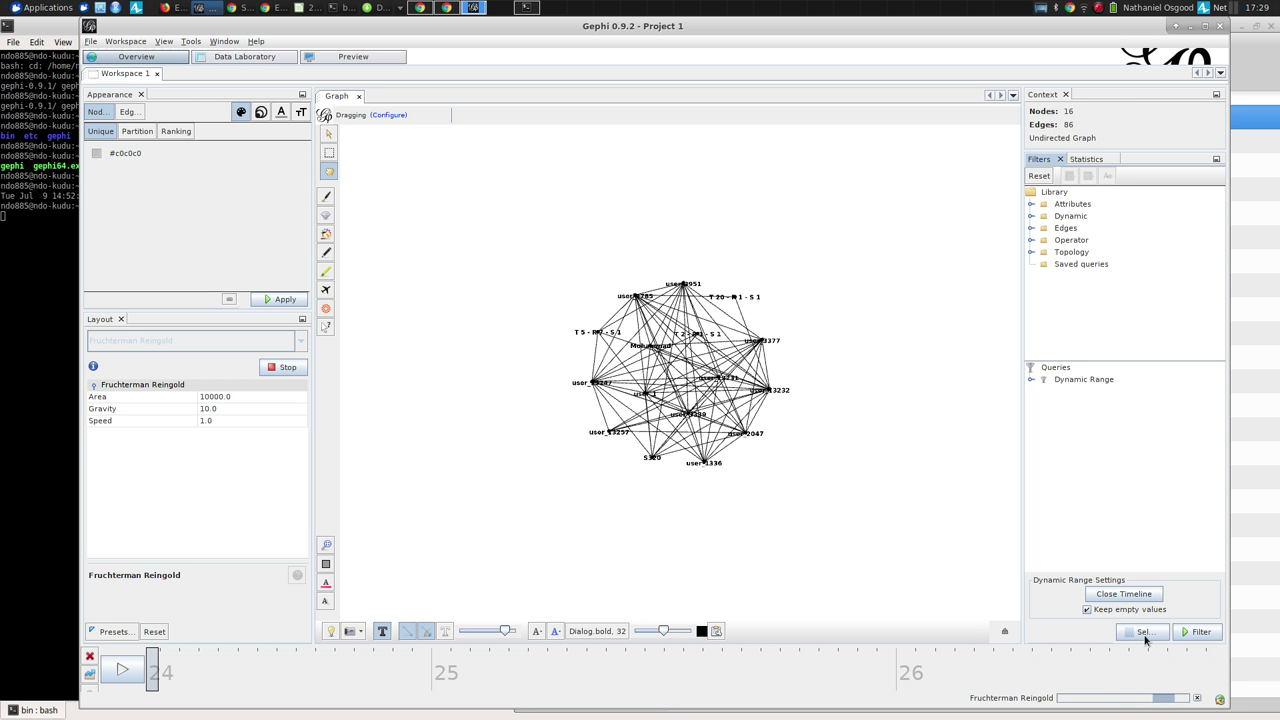
{"action": "left_click", "coordinate": [274, 369]}
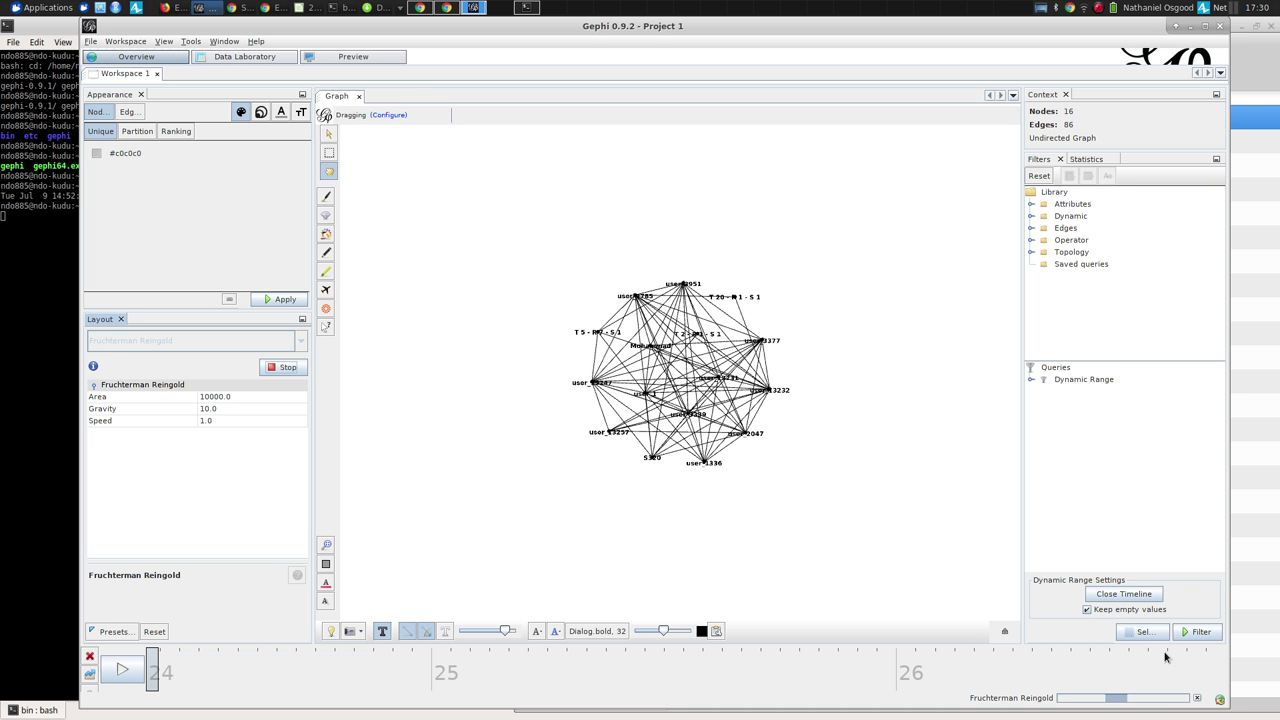
{"action": "left_click", "coordinate": [1143, 631]}
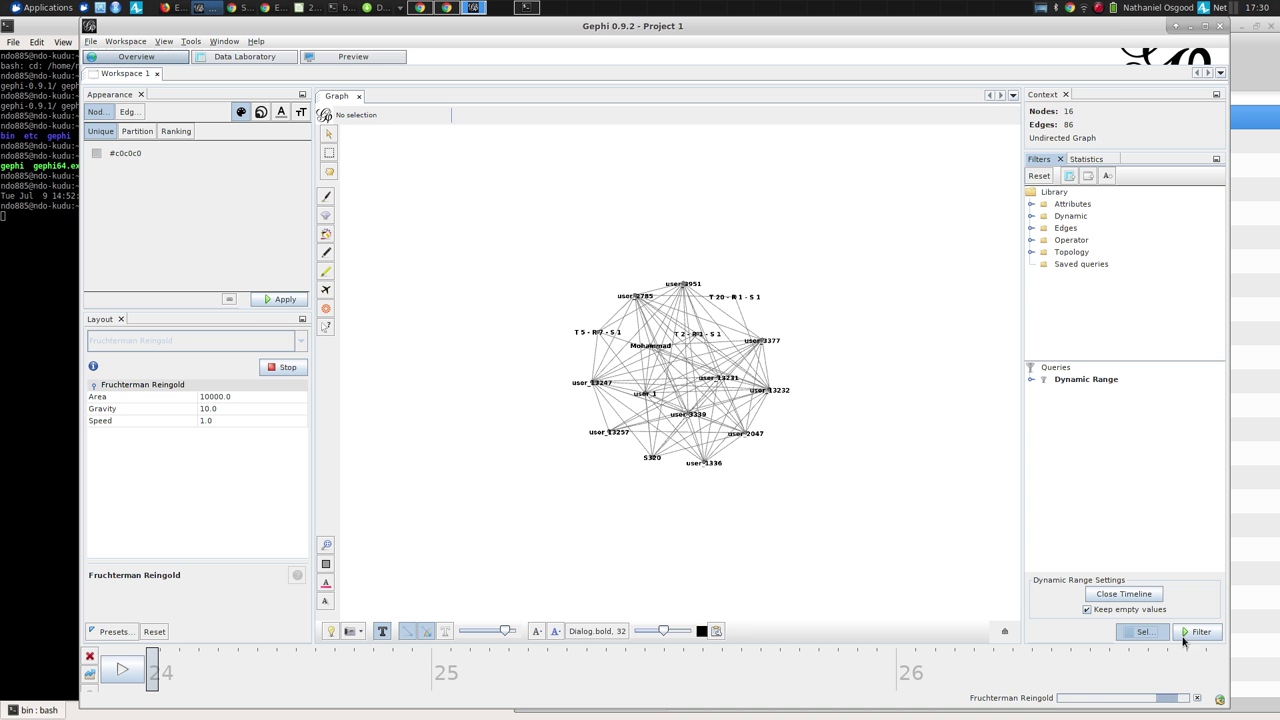
{"action": "left_click", "coordinate": [1191, 700]}
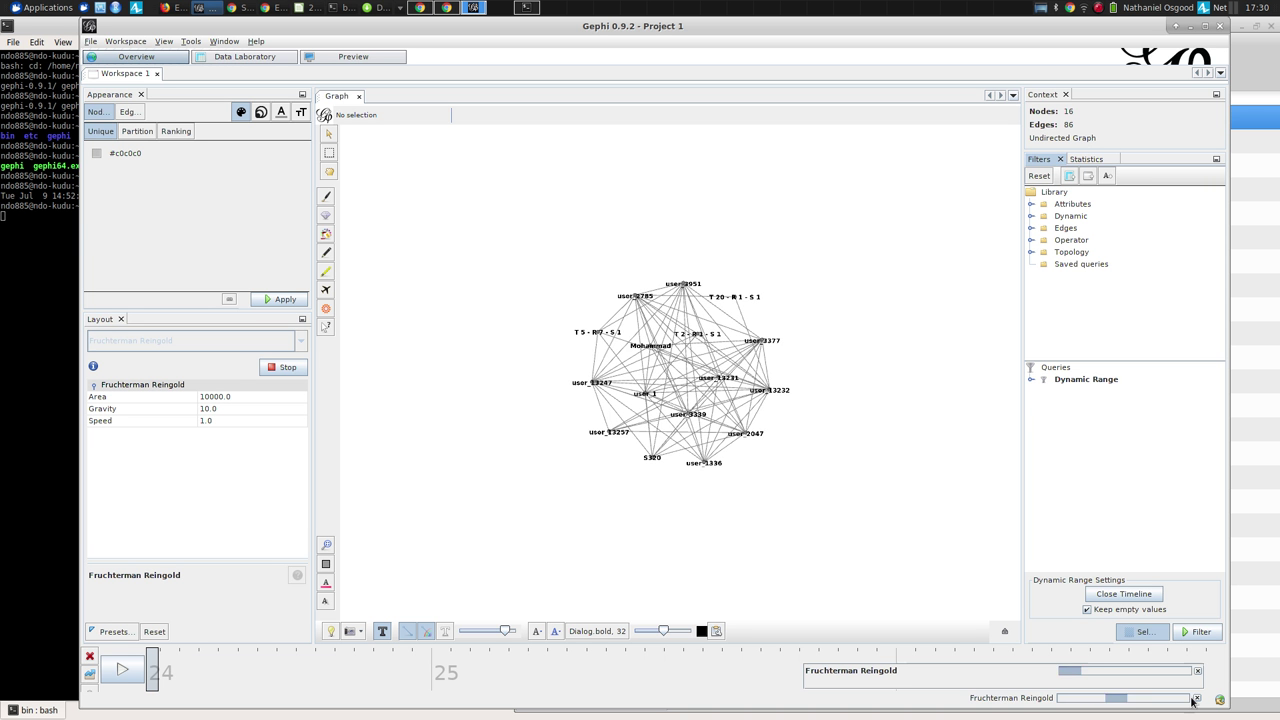
{"action": "left_click", "coordinate": [281, 367]}
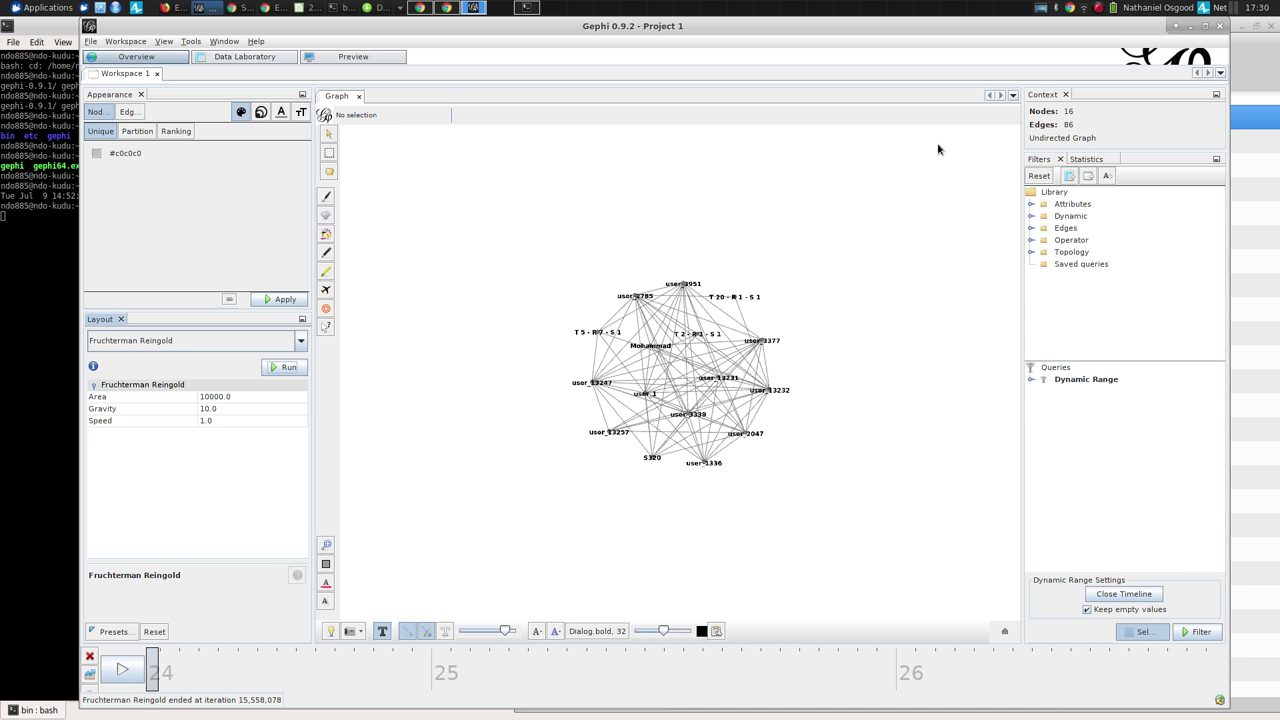
Step: Run the Average Degree statistic and close its report, and check the Network Diameter settings without running it
{"action": "left_click", "coordinate": [1096, 160]}
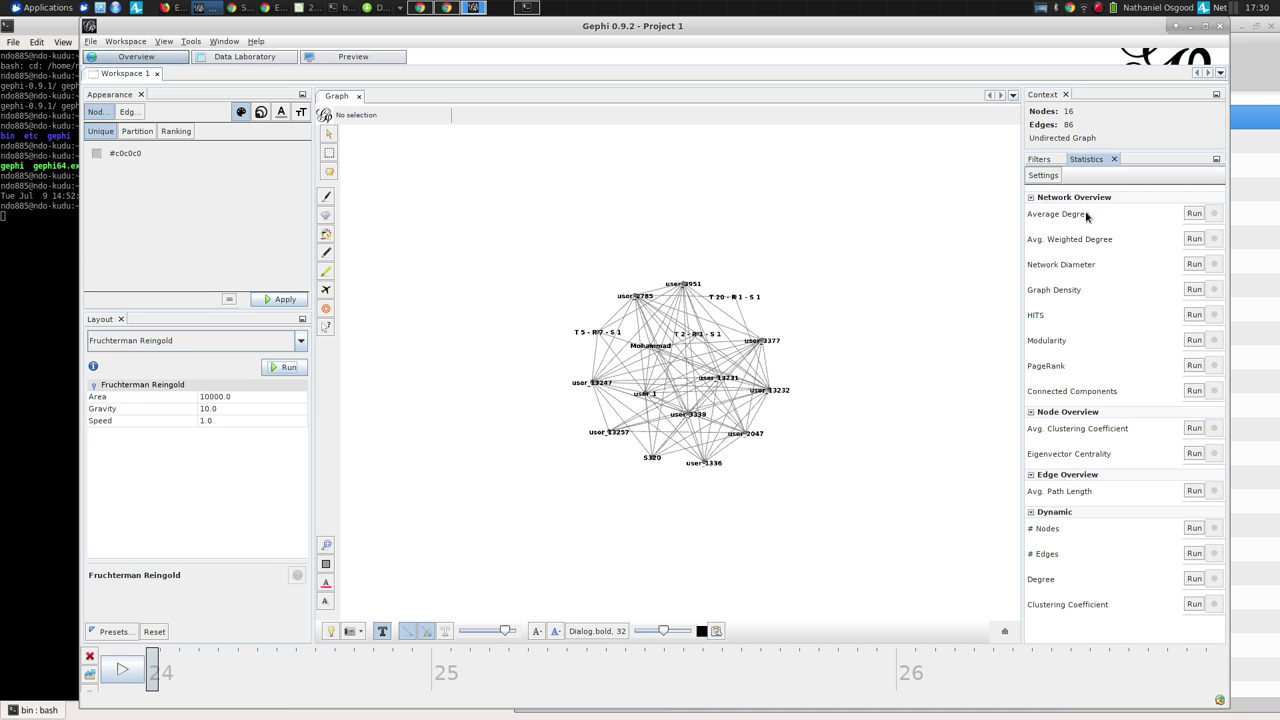
{"action": "left_click", "coordinate": [1193, 214]}
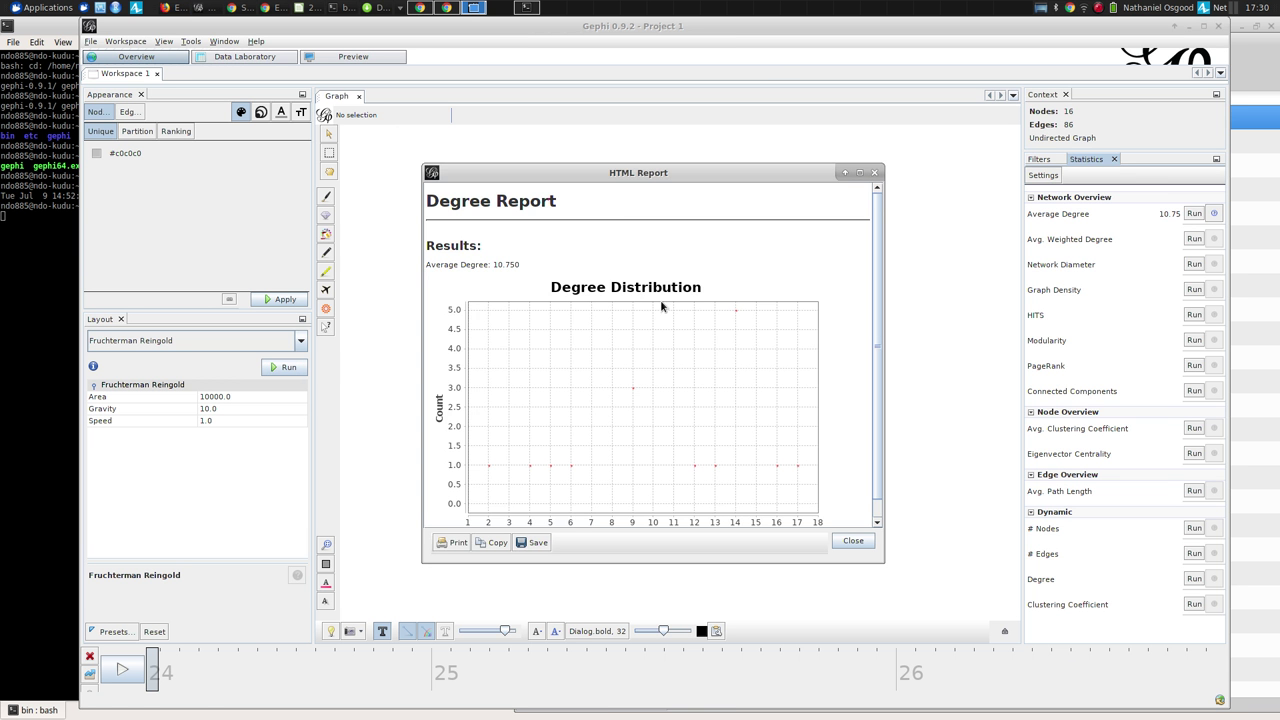
{"action": "left_click", "coordinate": [876, 175]}
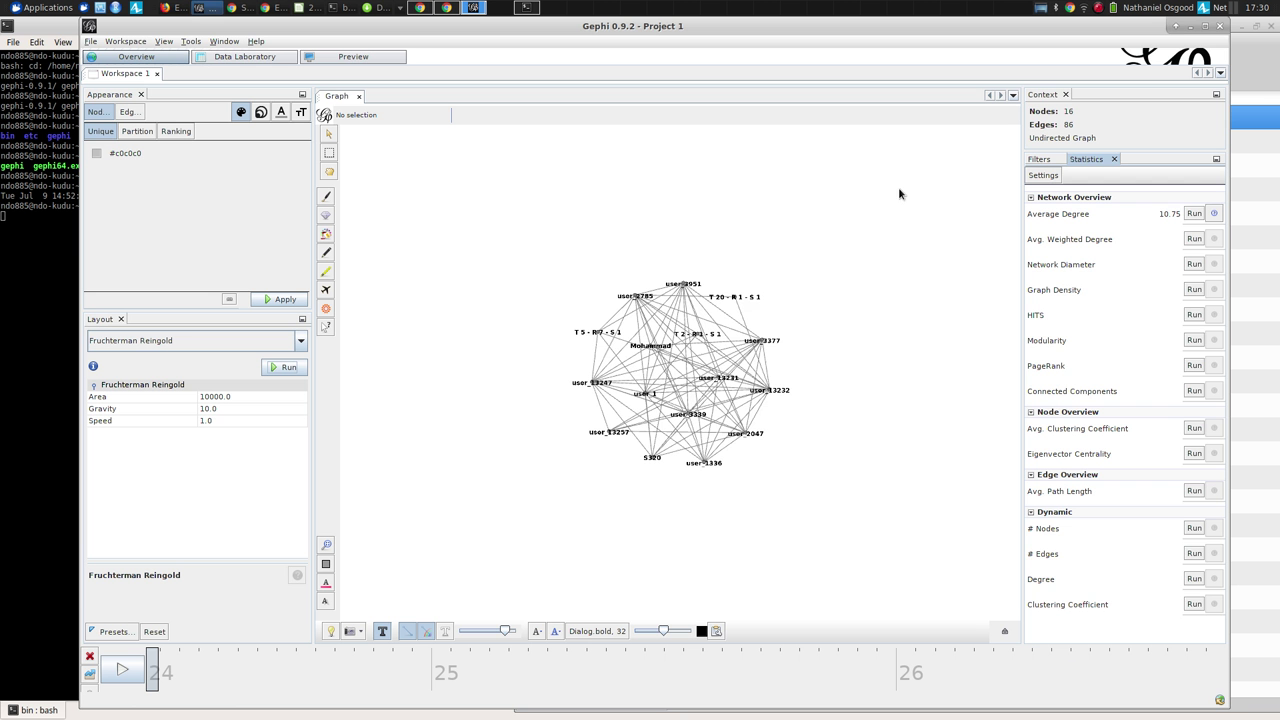
{"action": "left_click", "coordinate": [1194, 264]}
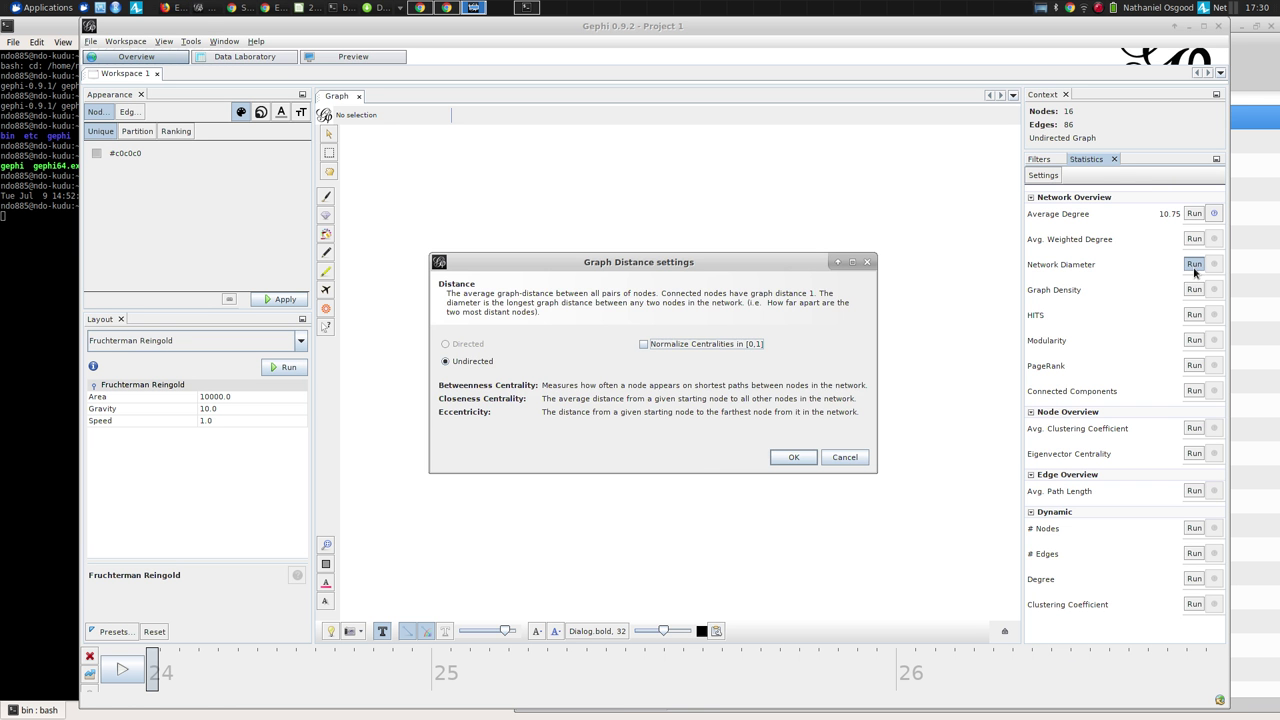
{"action": "left_click", "coordinate": [840, 460]}
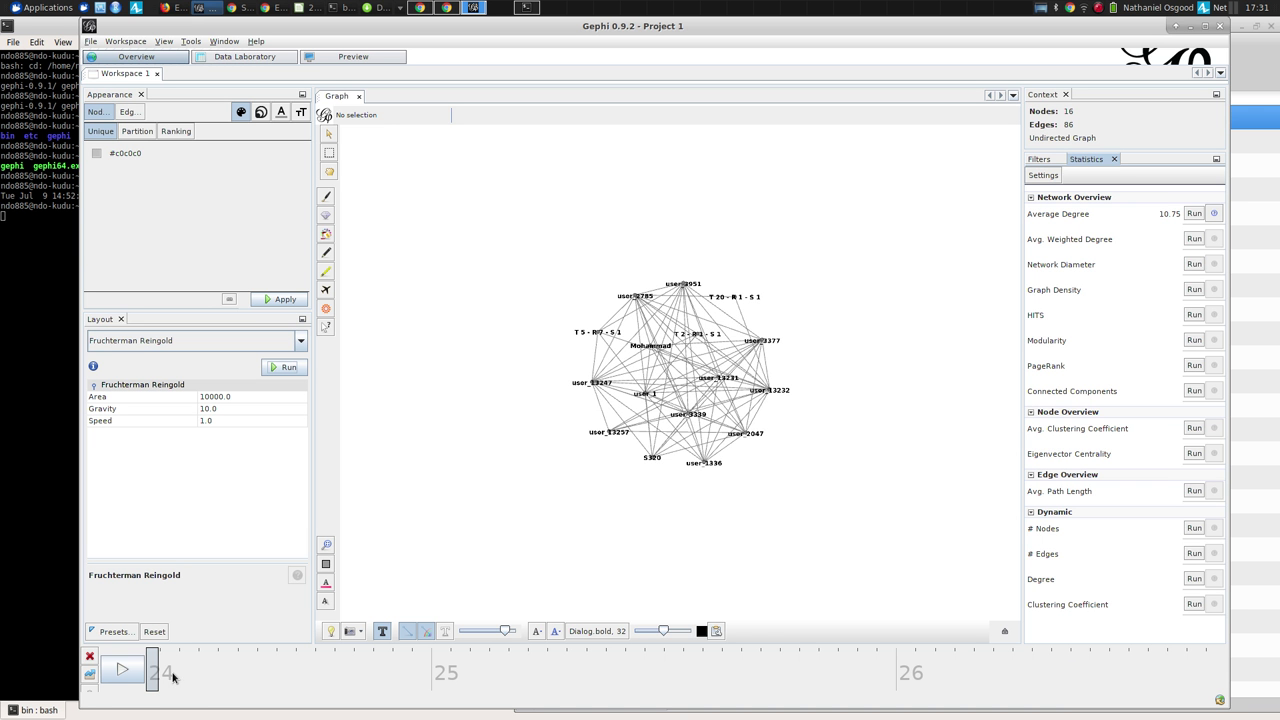
Step: Play the timeline briefly, stop it, and close the timeline
{"action": "left_click", "coordinate": [122, 671]}
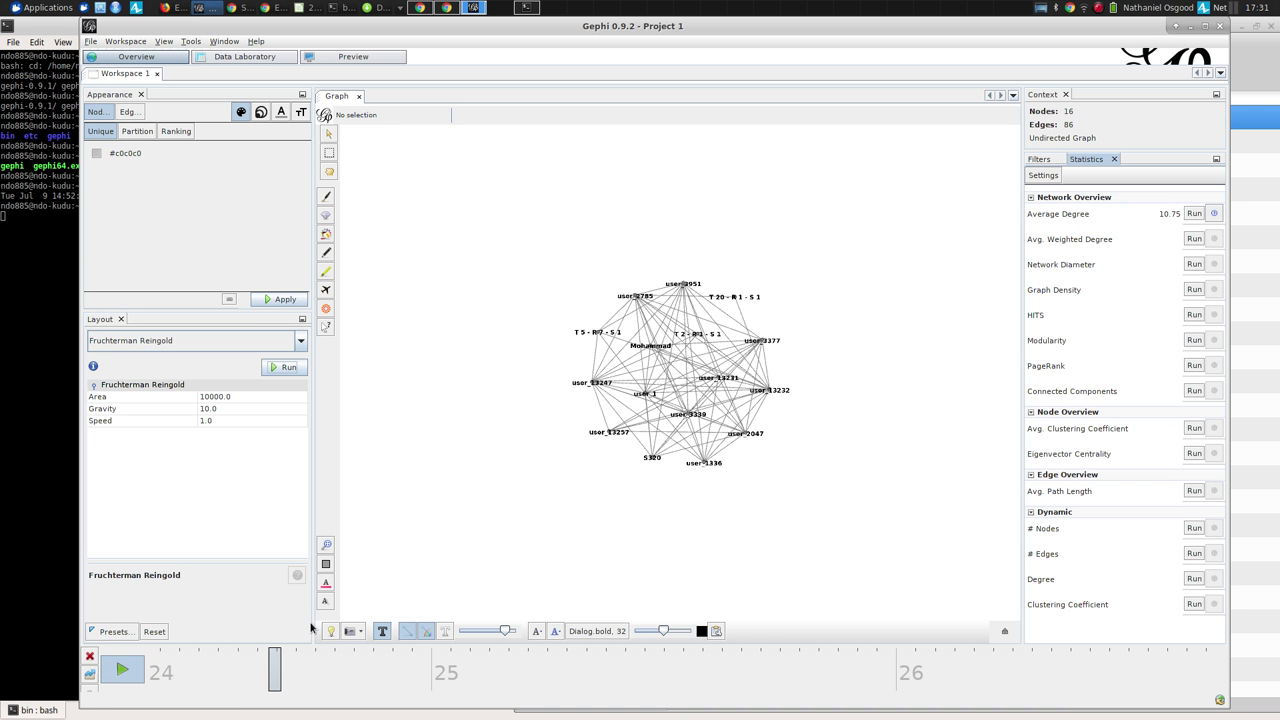
{"action": "left_click", "coordinate": [122, 670]}
{"action": "left_click", "coordinate": [89, 653]}
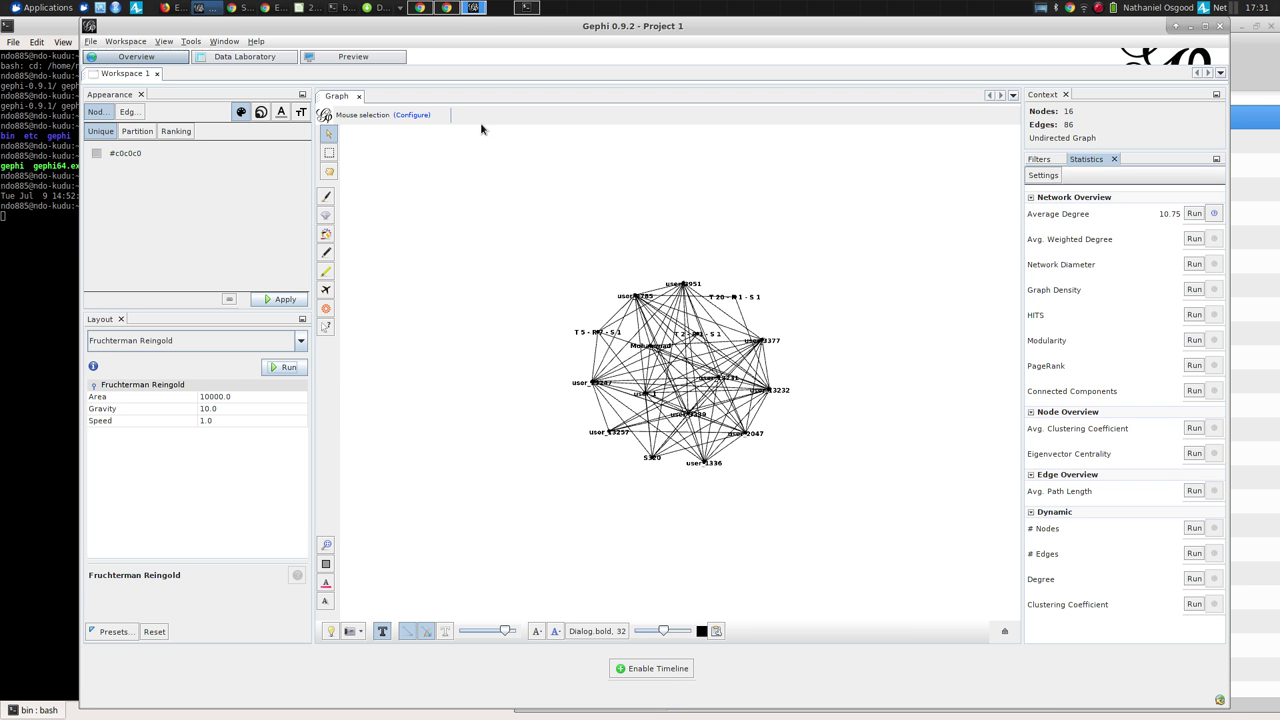
Step: Close Gephi without saving, and open the Bootcamp 2019 Demo study's design Basics page in Ethica in Chrome
{"action": "left_click", "coordinate": [1219, 27]}
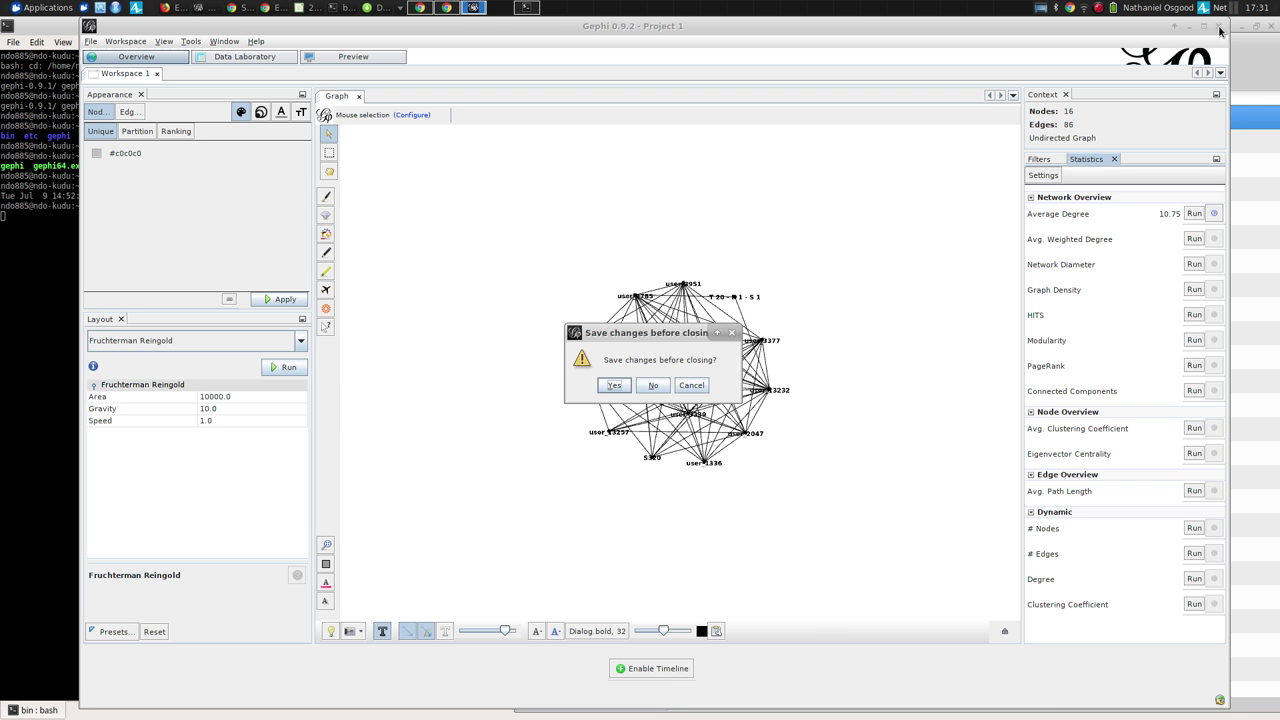
{"action": "left_click", "coordinate": [653, 385]}
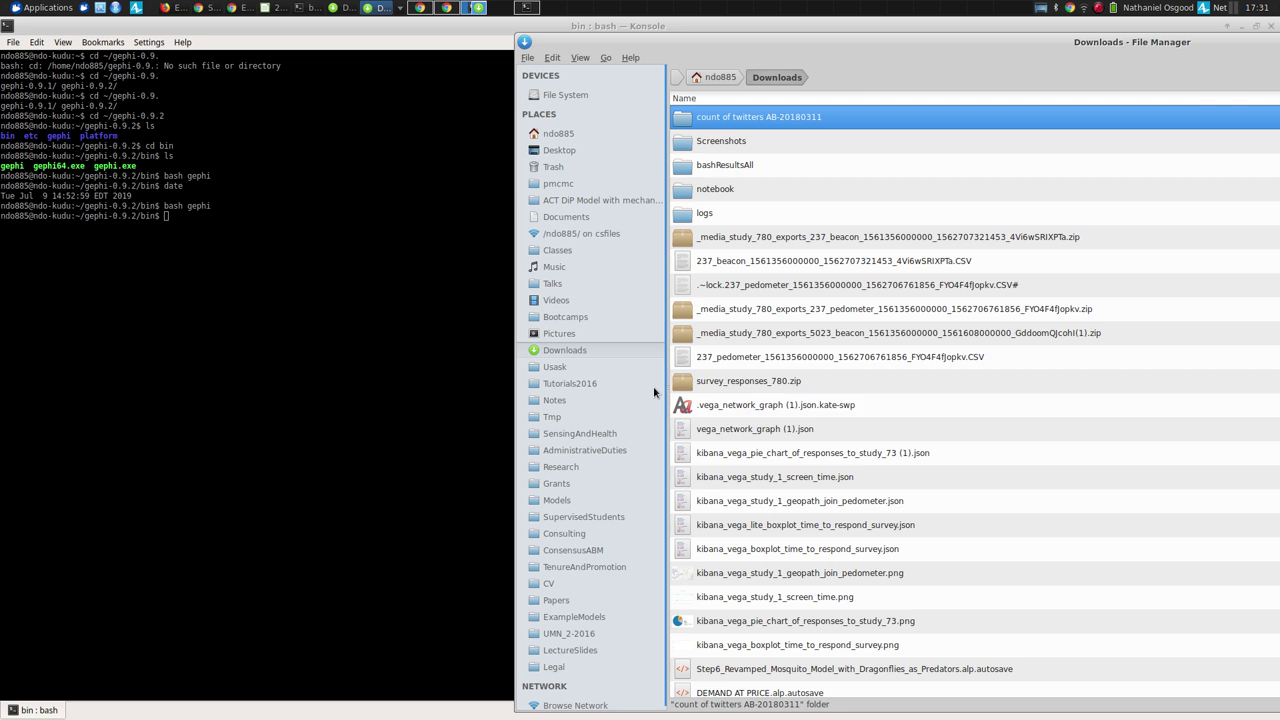
{"action": "key", "text": "alt+Tab"}
{"action": "key", "text": "alt+Tab"}
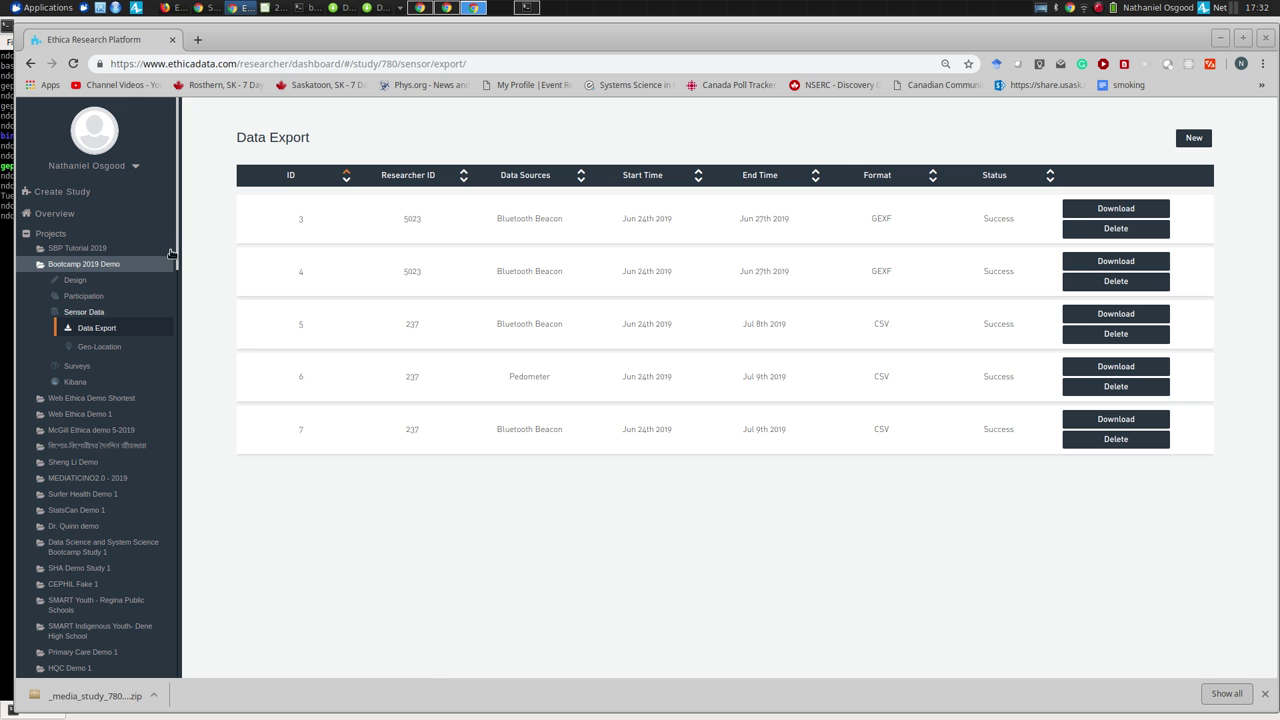
{"action": "left_click", "coordinate": [80, 284]}
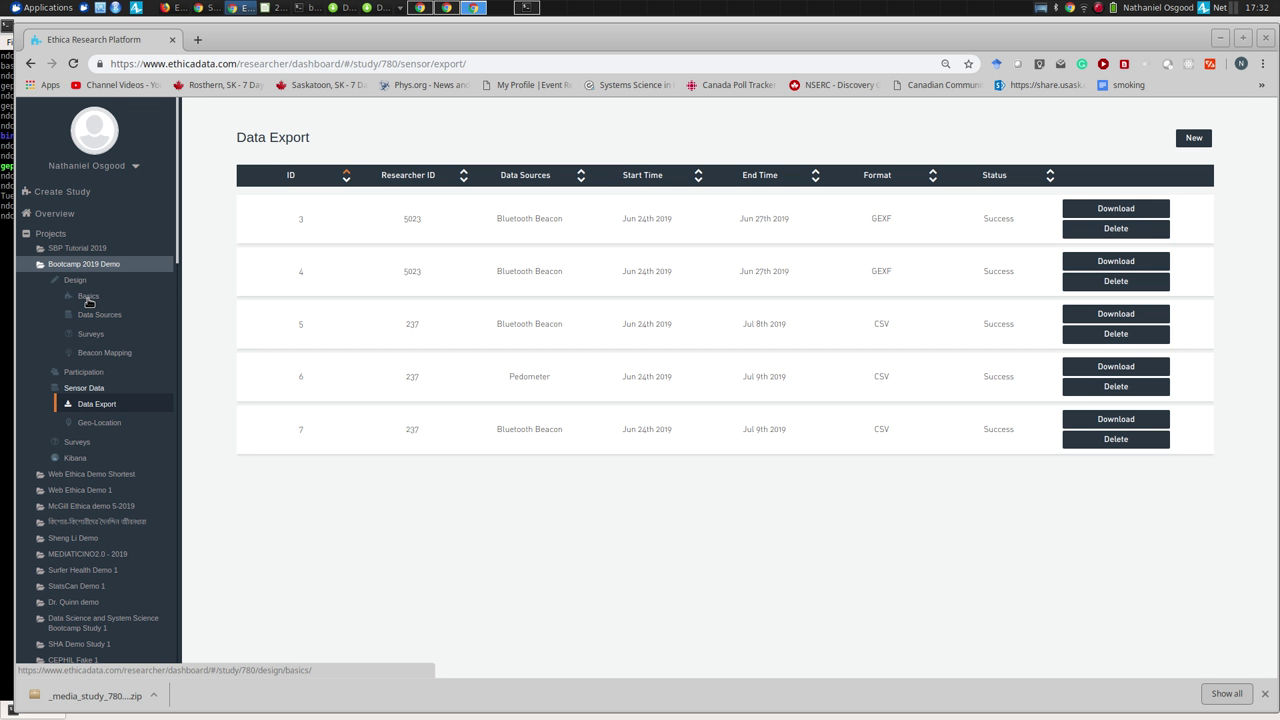
{"action": "left_click", "coordinate": [88, 298]}
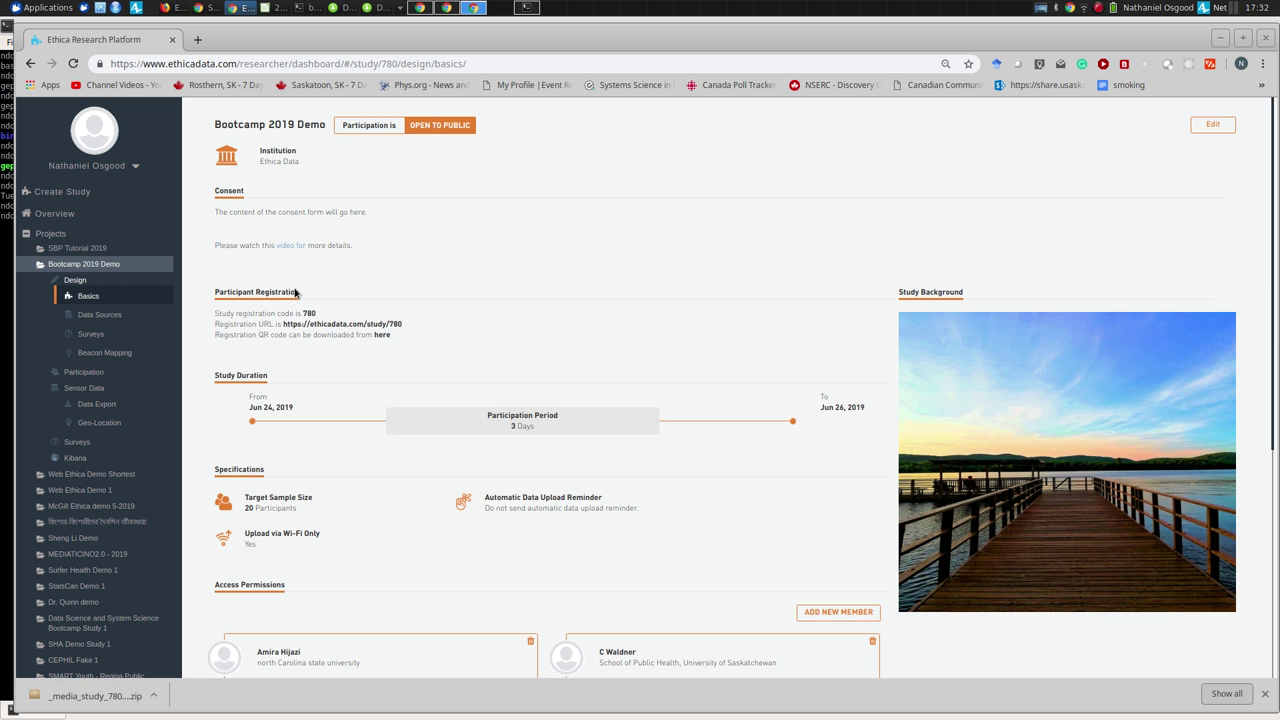
Step: Open the SBP Tutorial 2019 study's design Basics page and highlight its study registration code
{"action": "left_click", "coordinate": [43, 266]}
{"action": "left_click", "coordinate": [77, 248]}
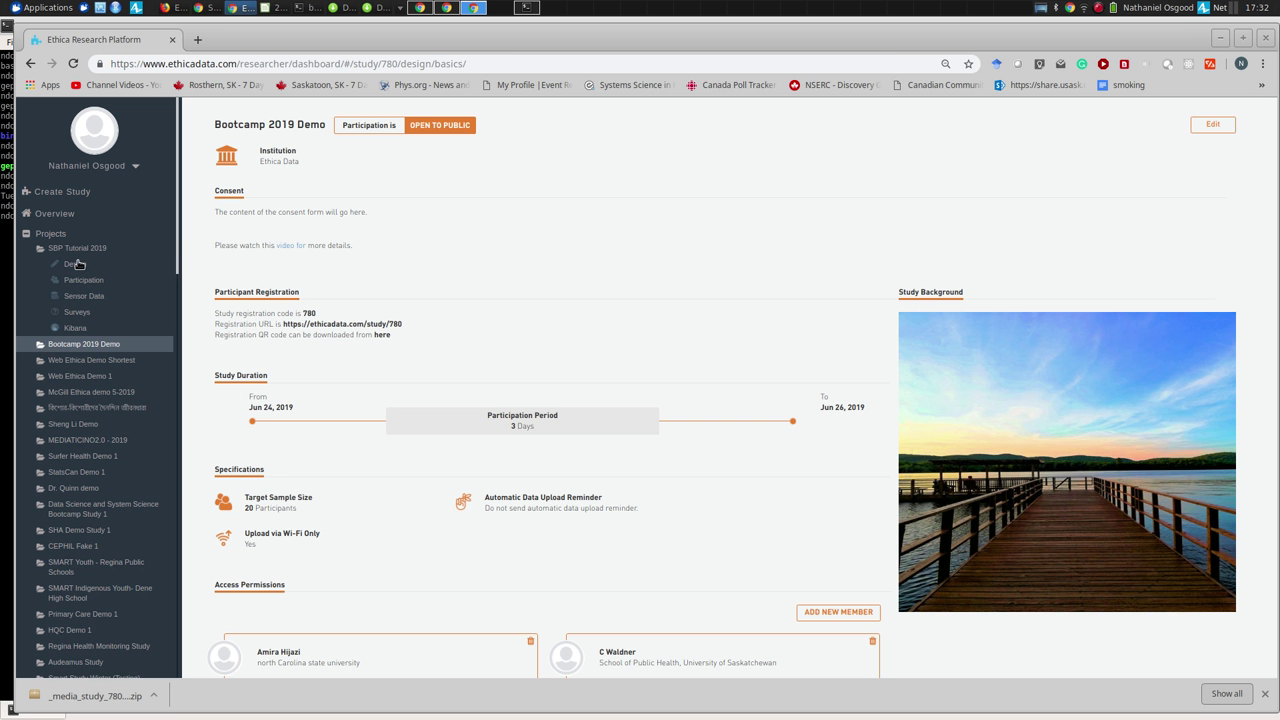
{"action": "left_click", "coordinate": [76, 265]}
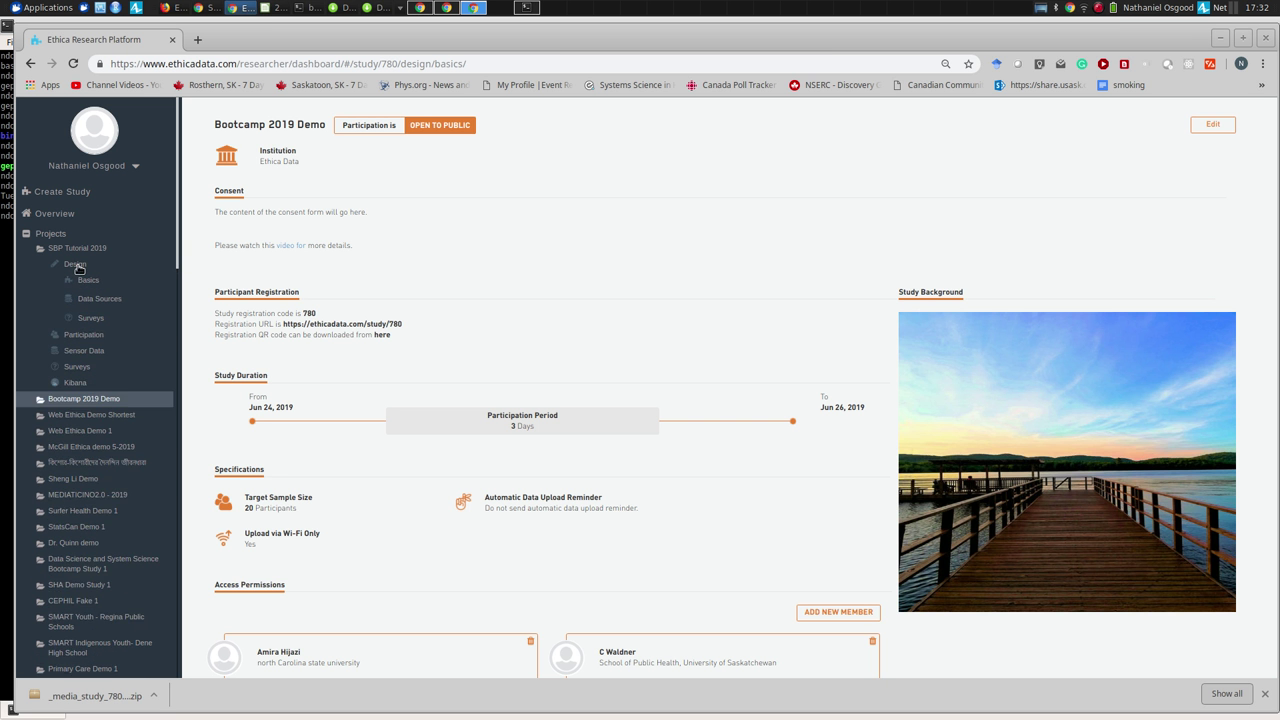
{"action": "left_click", "coordinate": [90, 281]}
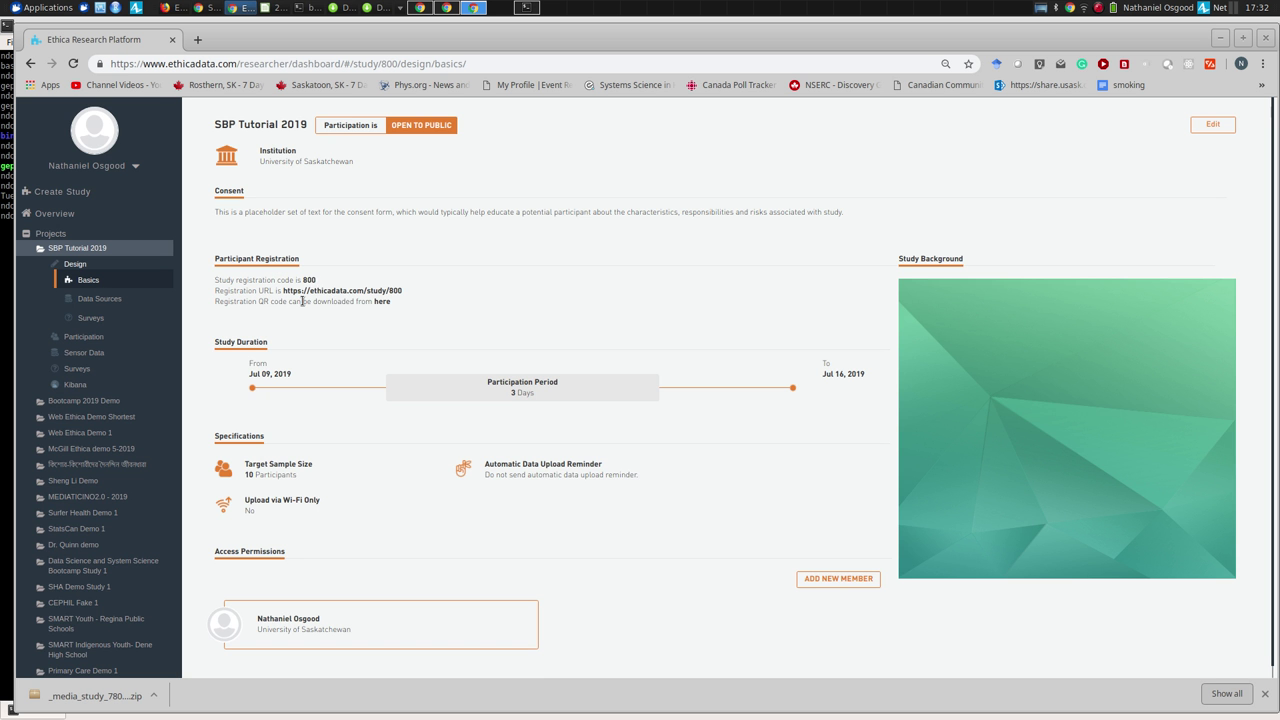
{"action": "left_click_drag", "start_coordinate": [318, 281], "coordinate": [301, 282]}
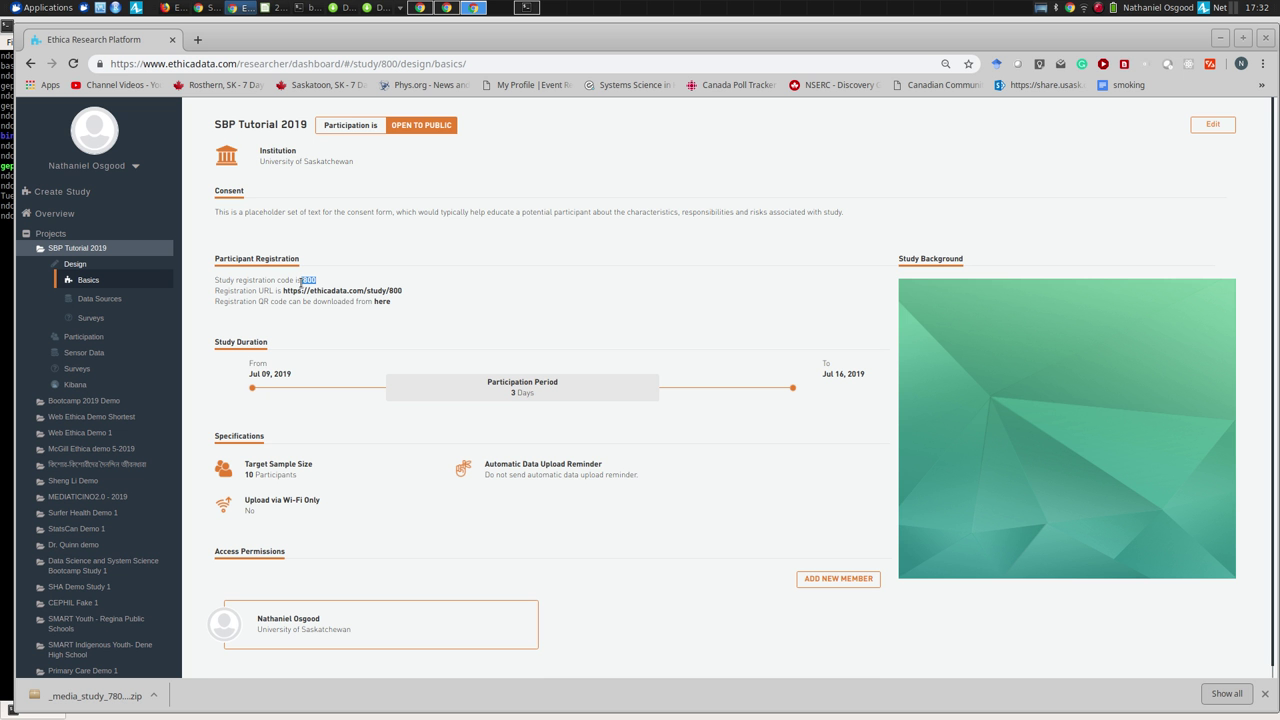
Step: Check the SBP Tutorial 2019 study's survey list, return to its Basics page, and open the study's Kibana
{"action": "left_click", "coordinate": [88, 318]}
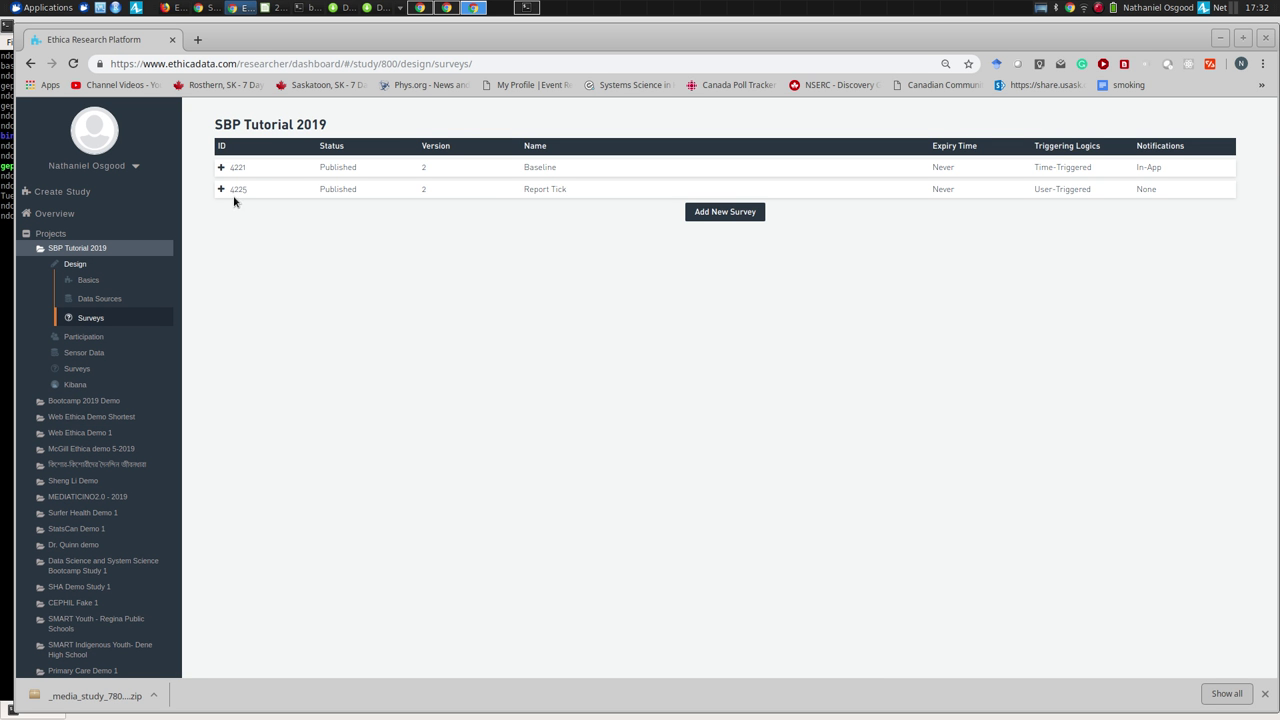
{"action": "left_click", "coordinate": [90, 282]}
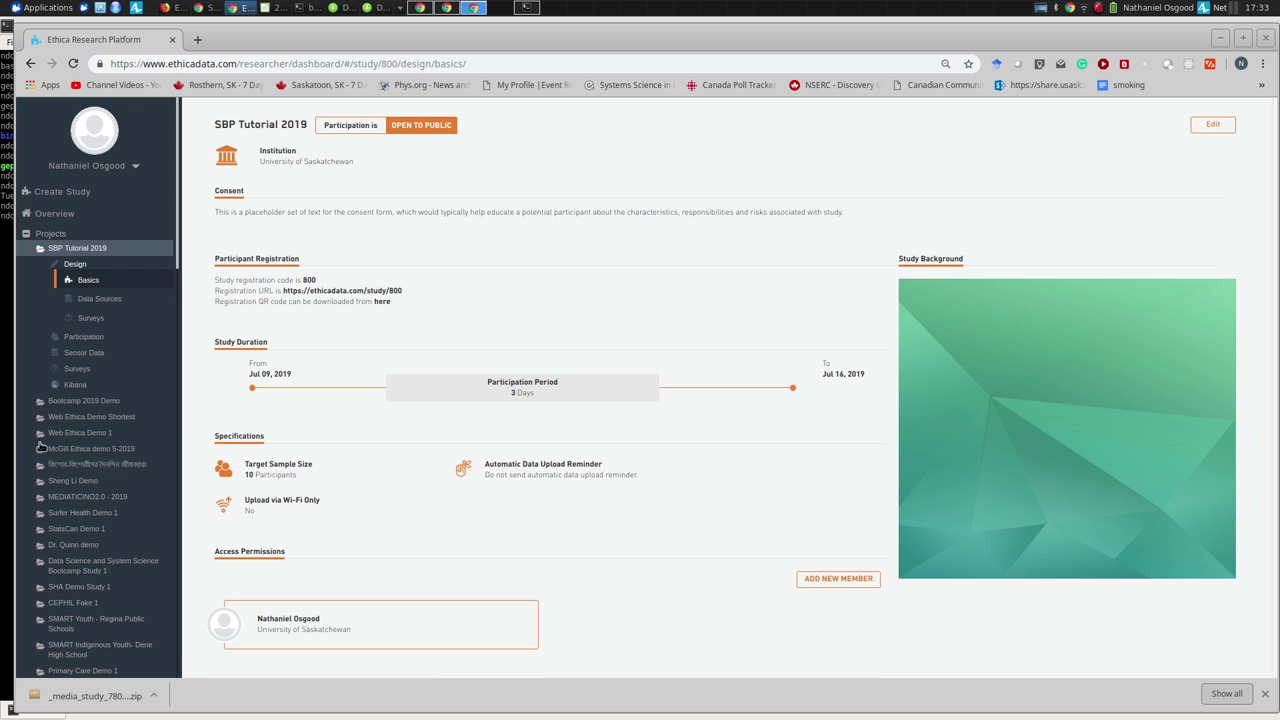
{"action": "left_click", "coordinate": [79, 386]}
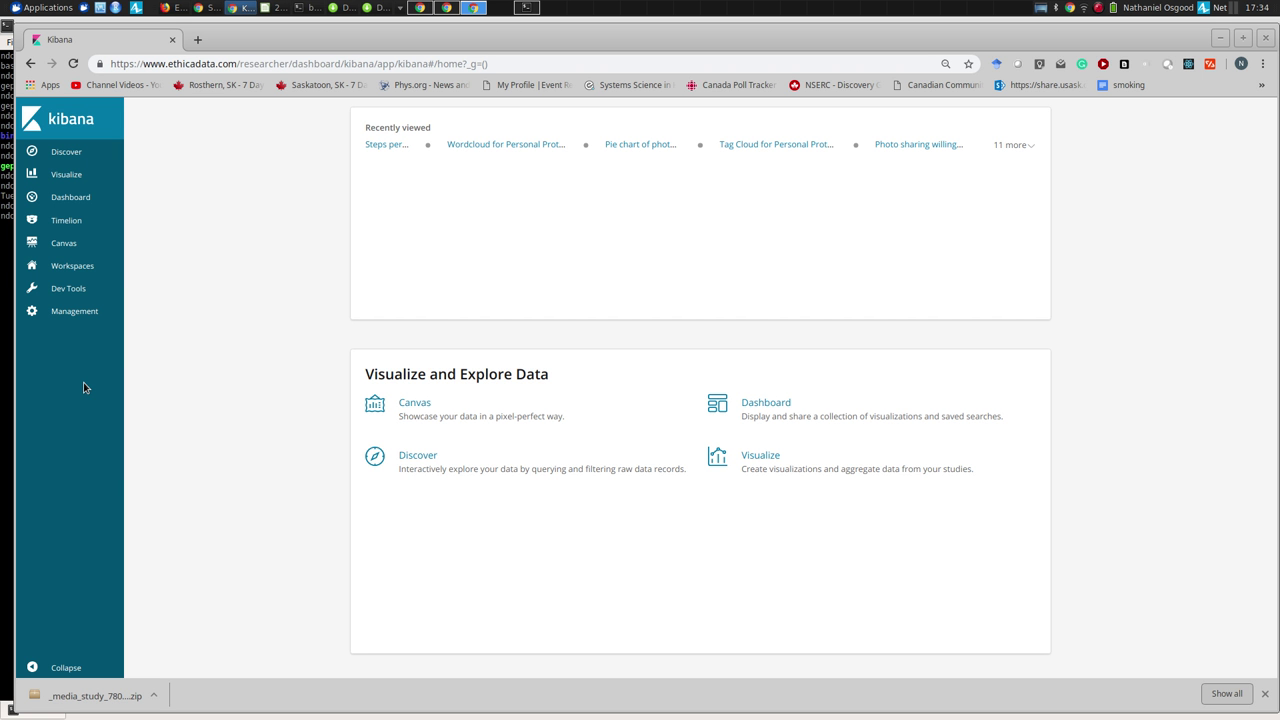
Step: Switch the current Kibana workspace to .kibana_ethica_study_800 and check the current workspace shown
{"action": "left_click", "coordinate": [60, 266]}
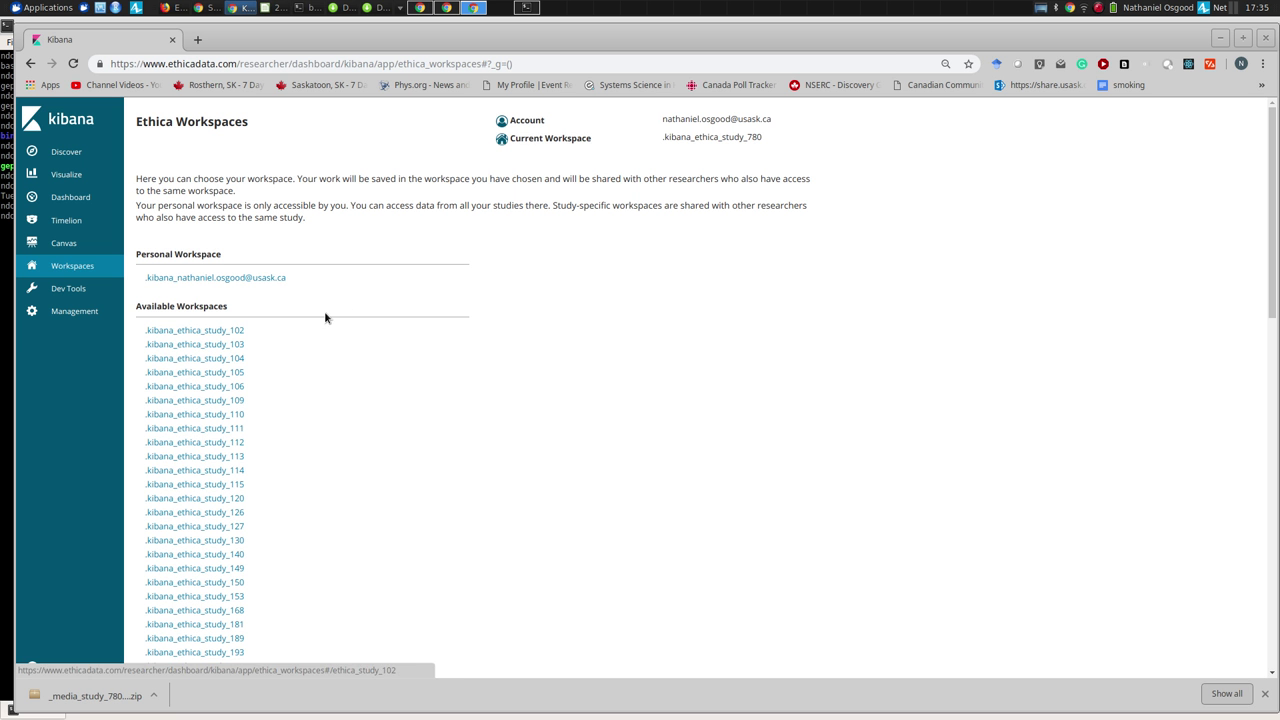
{"action": "left_click_drag", "start_coordinate": [1273, 230], "coordinate": [1274, 536]}
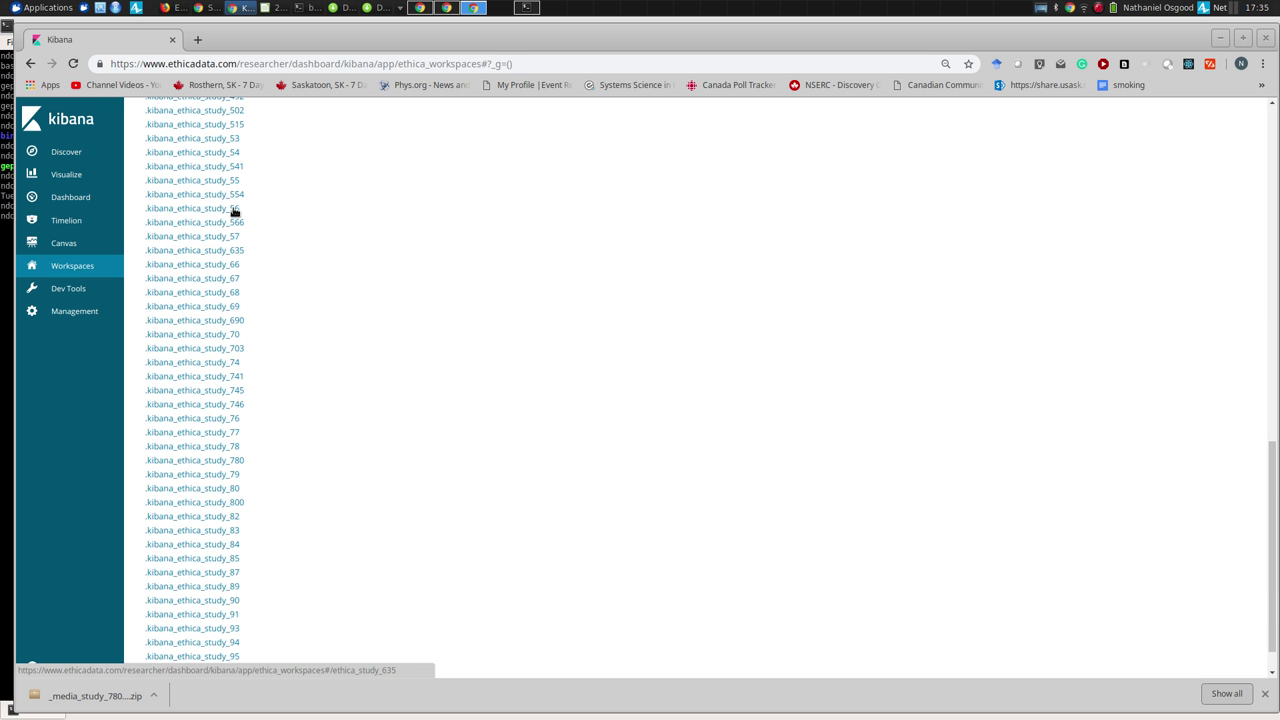
{"action": "left_click", "coordinate": [196, 503]}
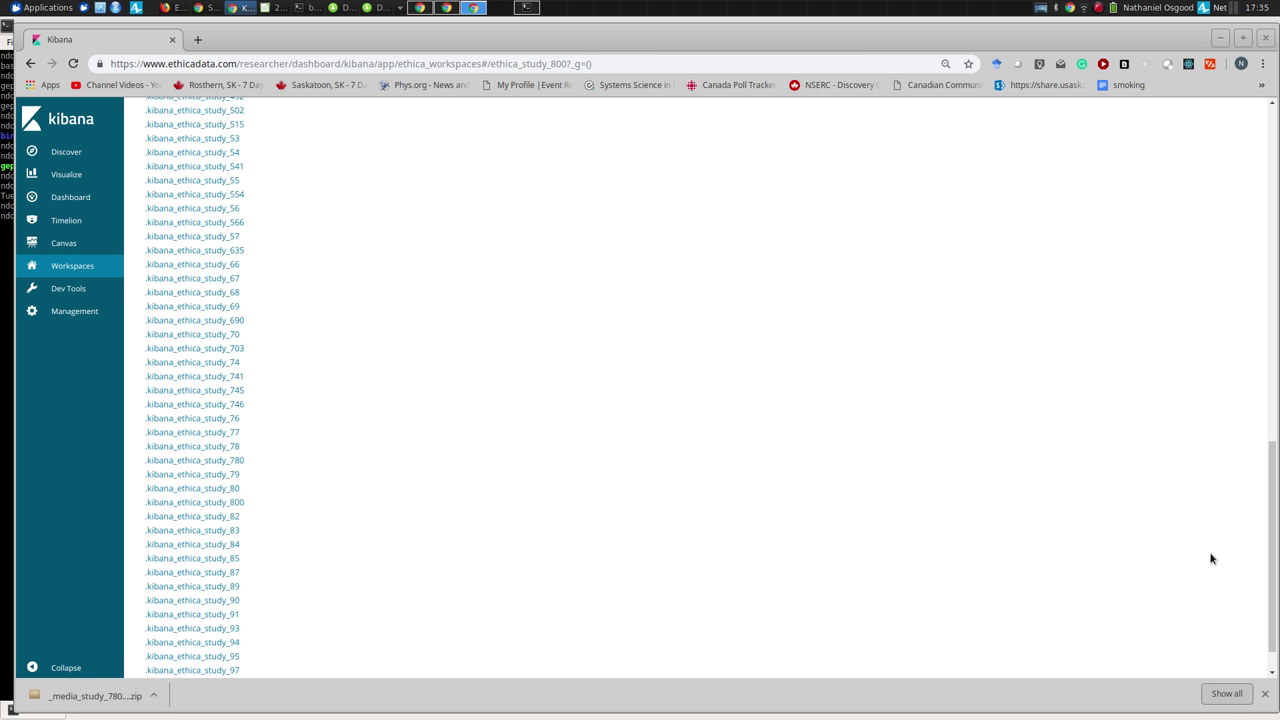
{"action": "left_click_drag", "start_coordinate": [1270, 546], "coordinate": [1223, 169]}
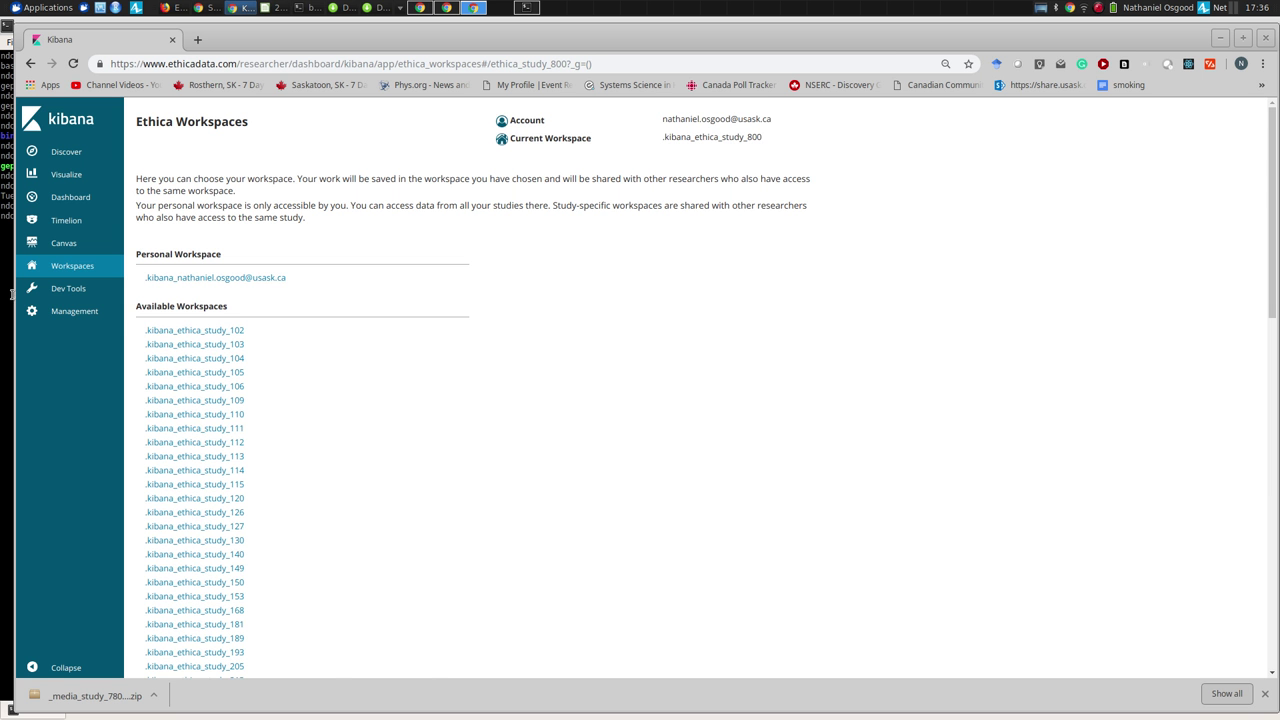
{"action": "scroll", "coordinate": [52, 307], "scroll_direction": "down", "scroll_amount": 1}
Step: Open the index pattern management and define a new index pattern as es800_pedometer
{"action": "left_click", "coordinate": [59, 313]}
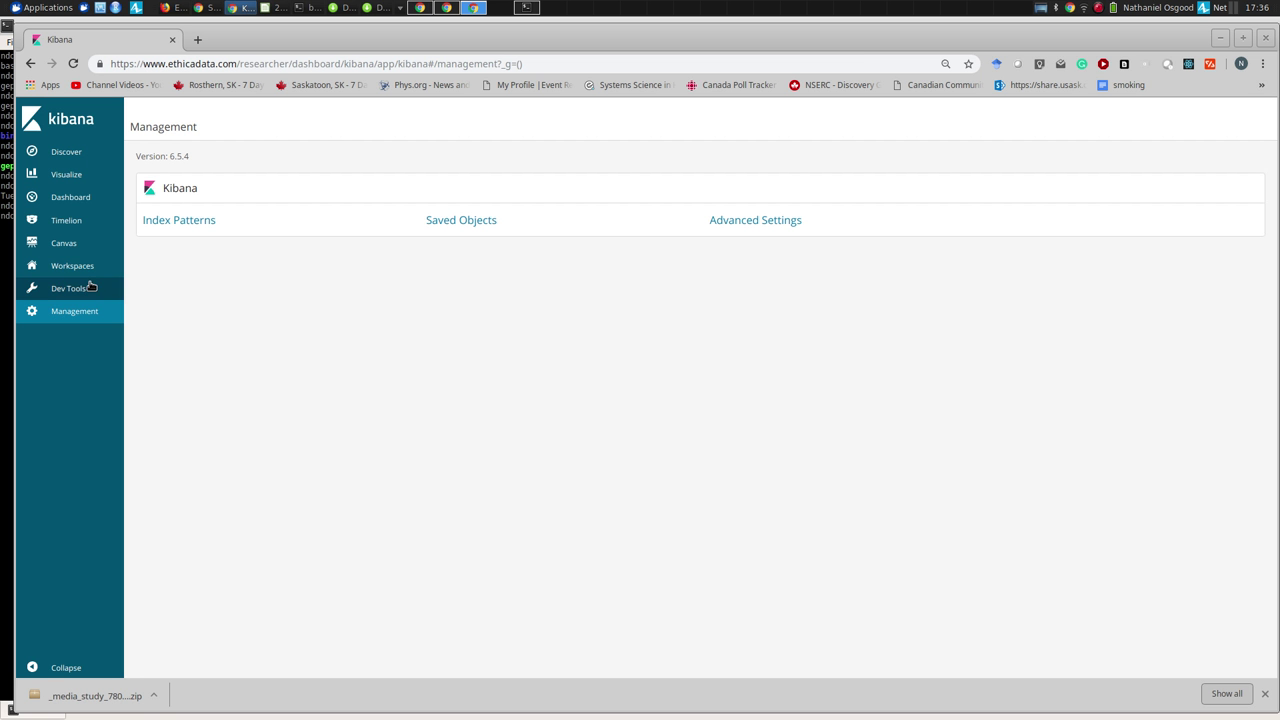
{"action": "left_click", "coordinate": [190, 221]}
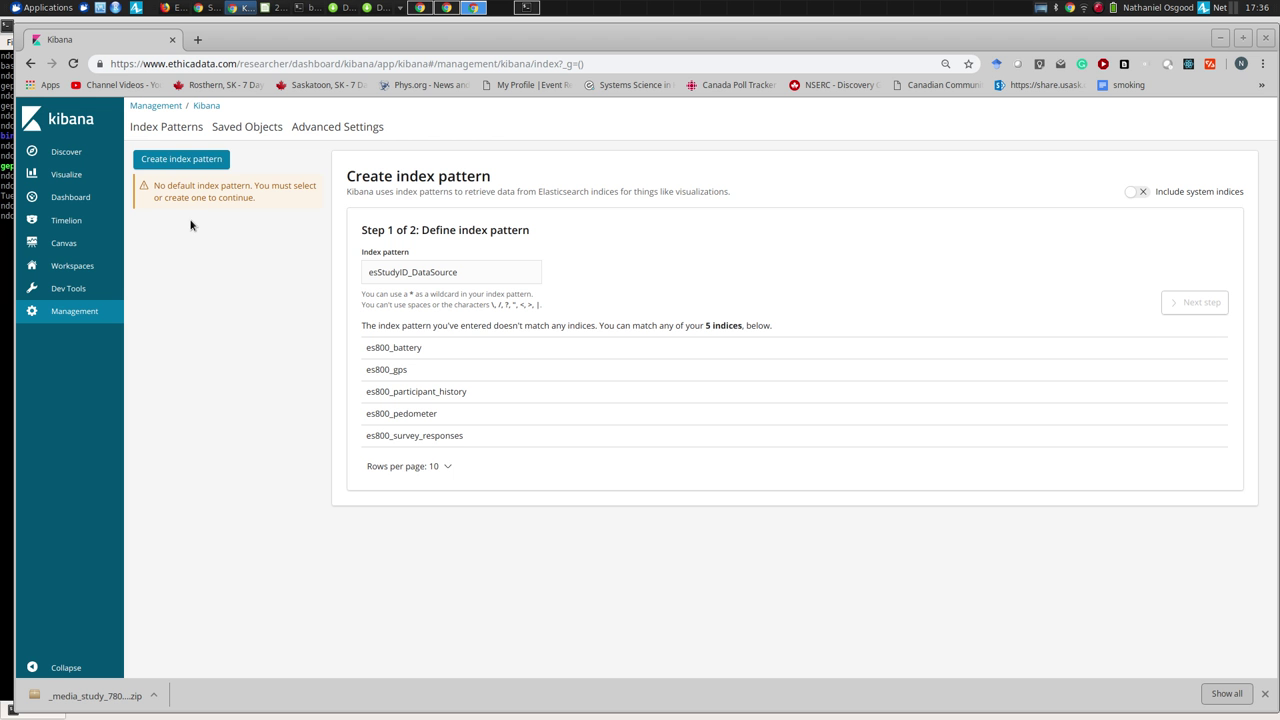
{"action": "left_click", "coordinate": [179, 160]}
{"action": "left_click_drag", "start_coordinate": [437, 415], "coordinate": [365, 415]}
{"action": "key", "text": "ctrl+c"}
{"action": "left_click_drag", "start_coordinate": [464, 271], "coordinate": [381, 272]}
{"action": "key", "text": "ctrl+v"}
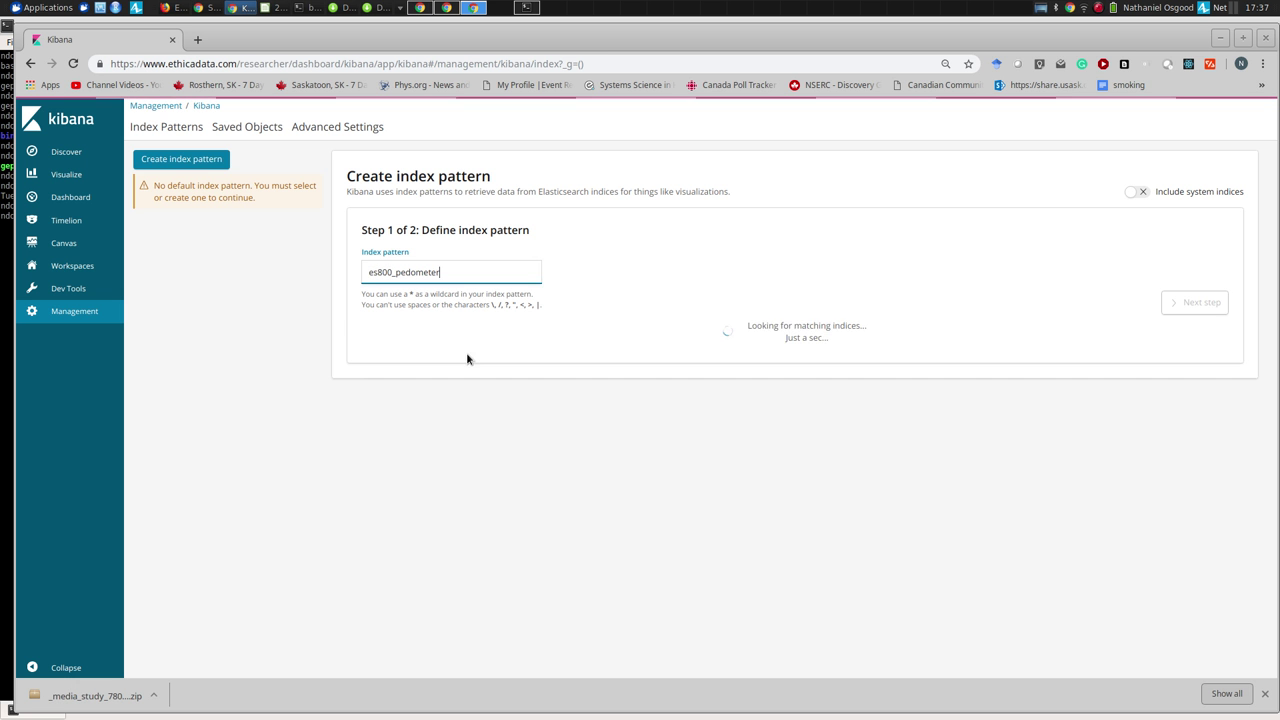
{"action": "left_click", "coordinate": [430, 348]}
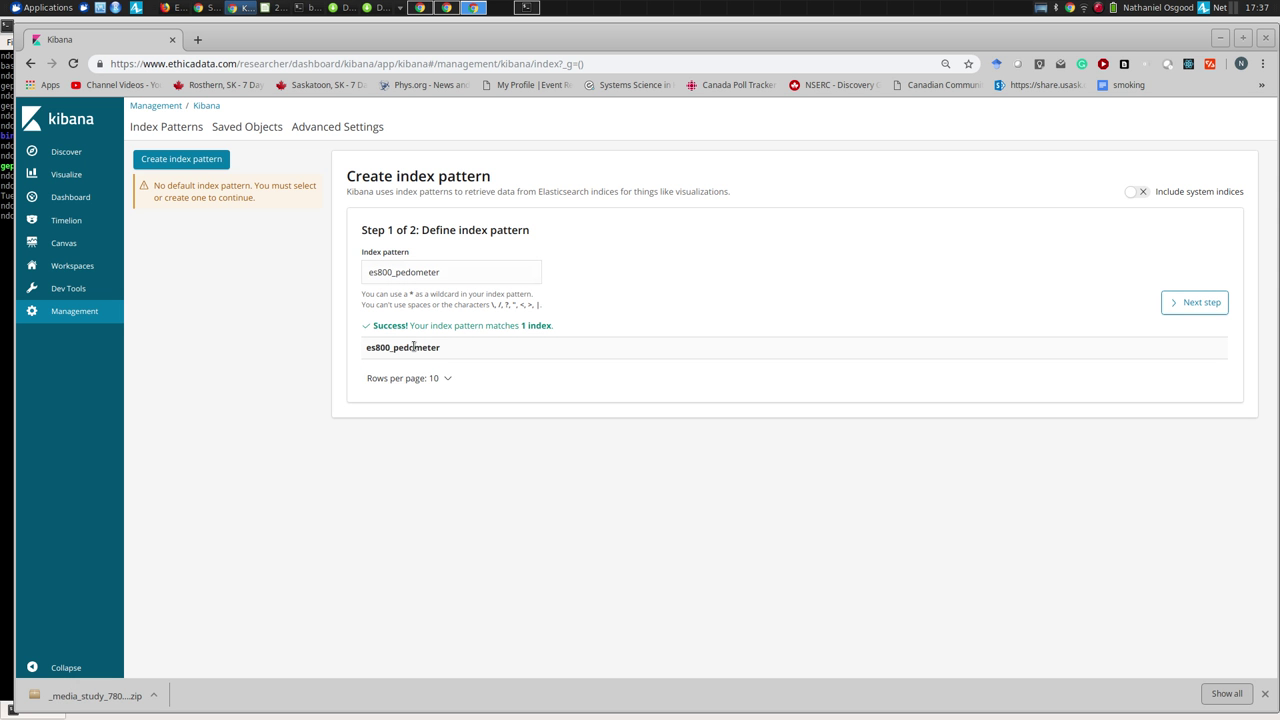
Step: Try record_time as the time filter field for es800_pedometer and go back to the pattern definition
{"action": "left_click", "coordinate": [1177, 302]}
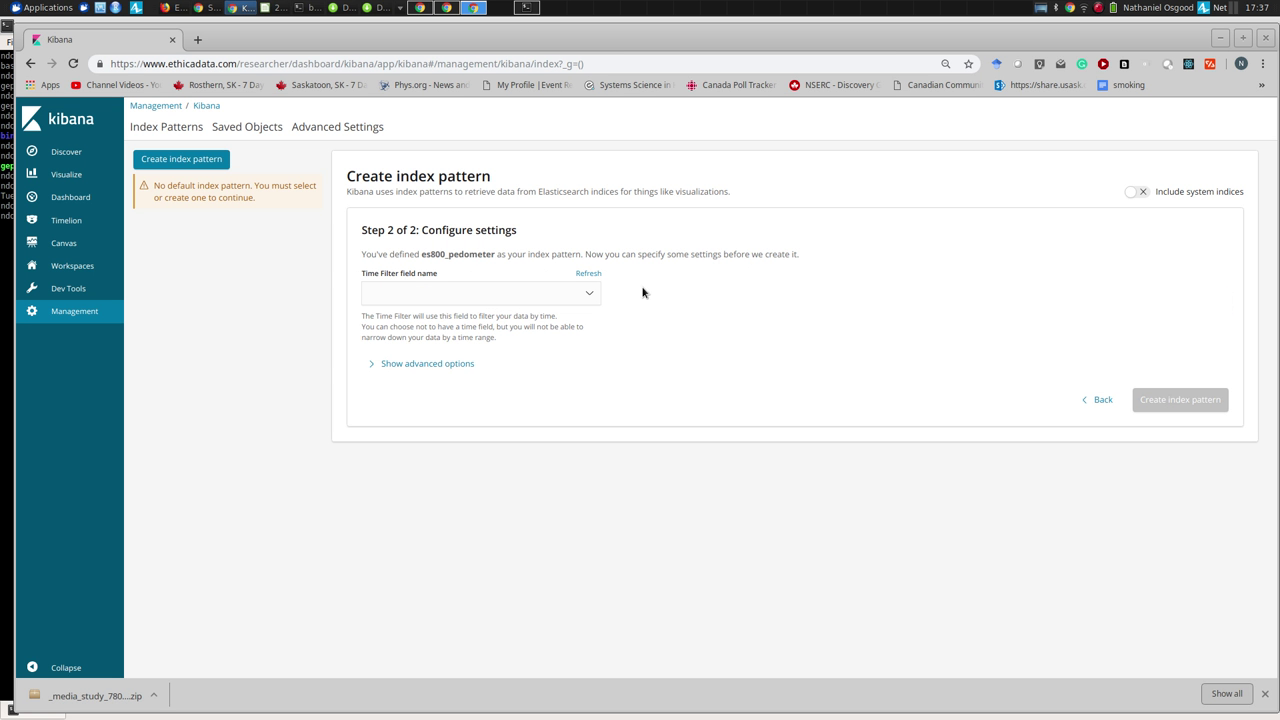
{"action": "left_click", "coordinate": [530, 293]}
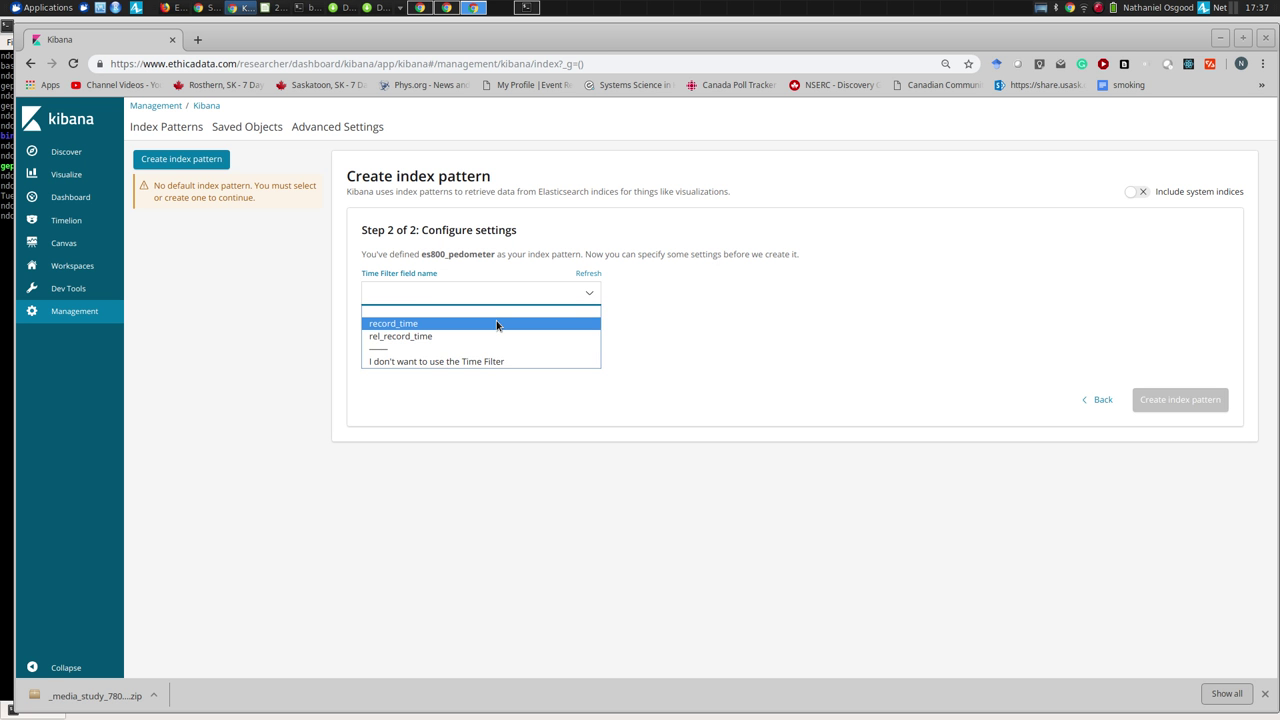
{"action": "left_click", "coordinate": [497, 325]}
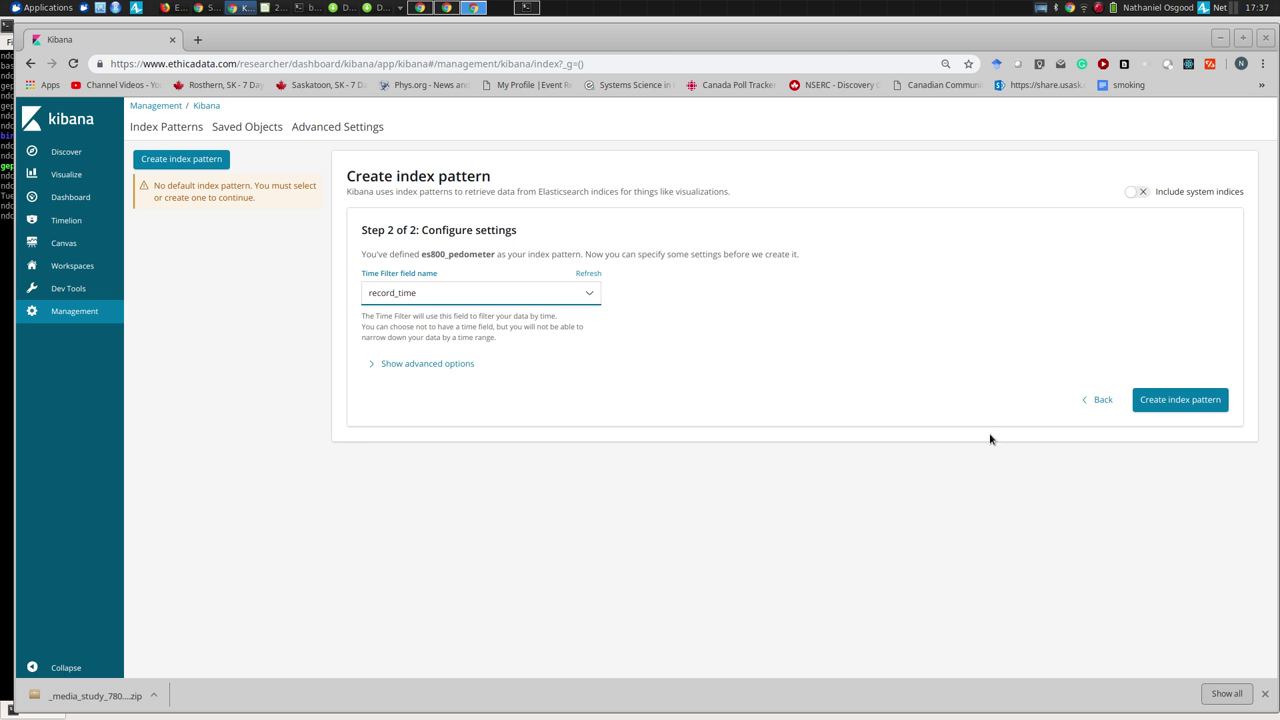
{"action": "left_click", "coordinate": [1101, 401]}
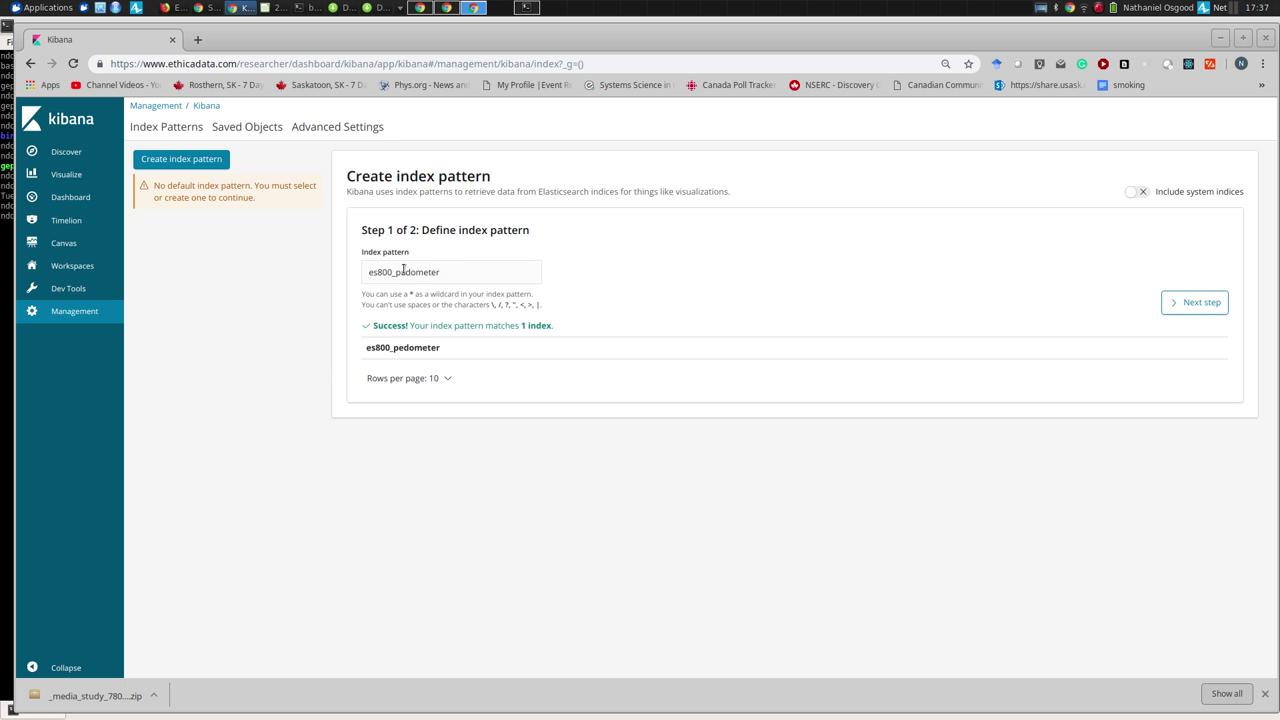
Step: Try the wildcard index pattern es800_* to match every index of study 800
{"action": "left_click_drag", "start_coordinate": [366, 279], "coordinate": [392, 277]}
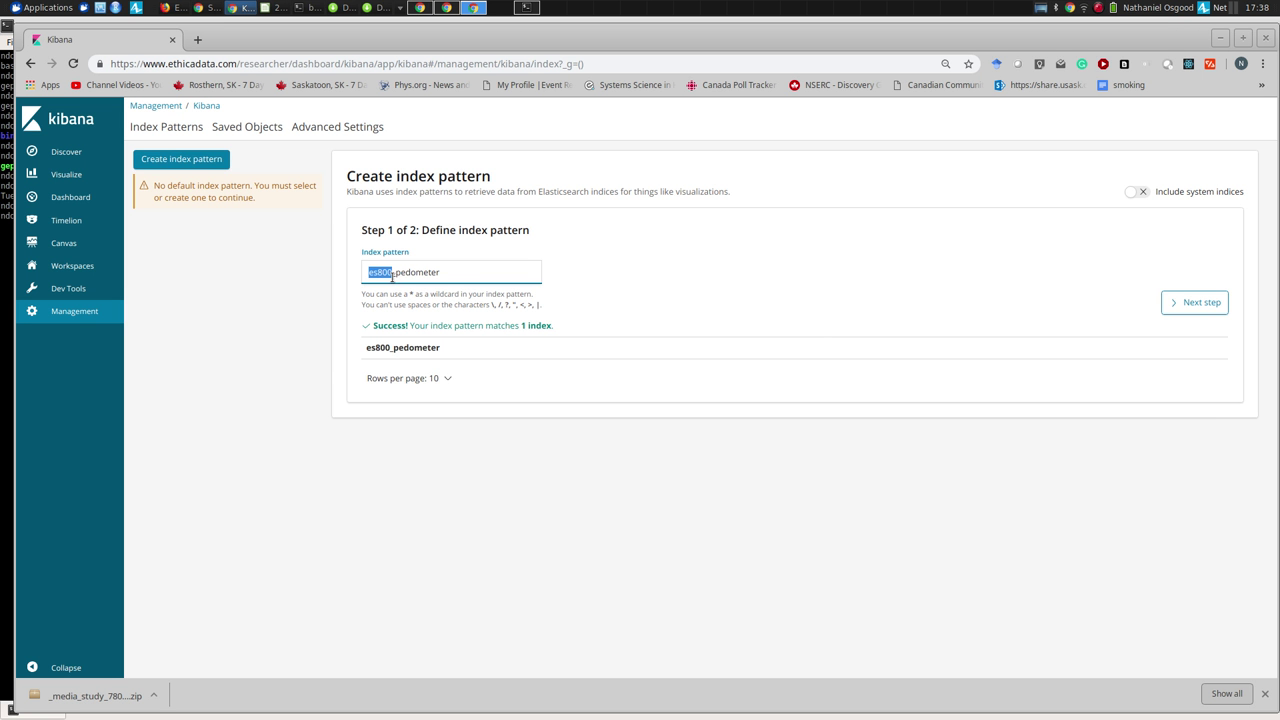
{"action": "key", "text": "End"}
{"action": "key", "text": "shift+Home"}
{"action": "key", "text": "shift+Right"}
{"action": "key", "text": "shift+Right"}
{"action": "key", "text": "shift+Right"}
{"action": "key", "text": "shift+Right"}
{"action": "key", "text": "shift+Right"}
{"action": "type", "text": "_*"}
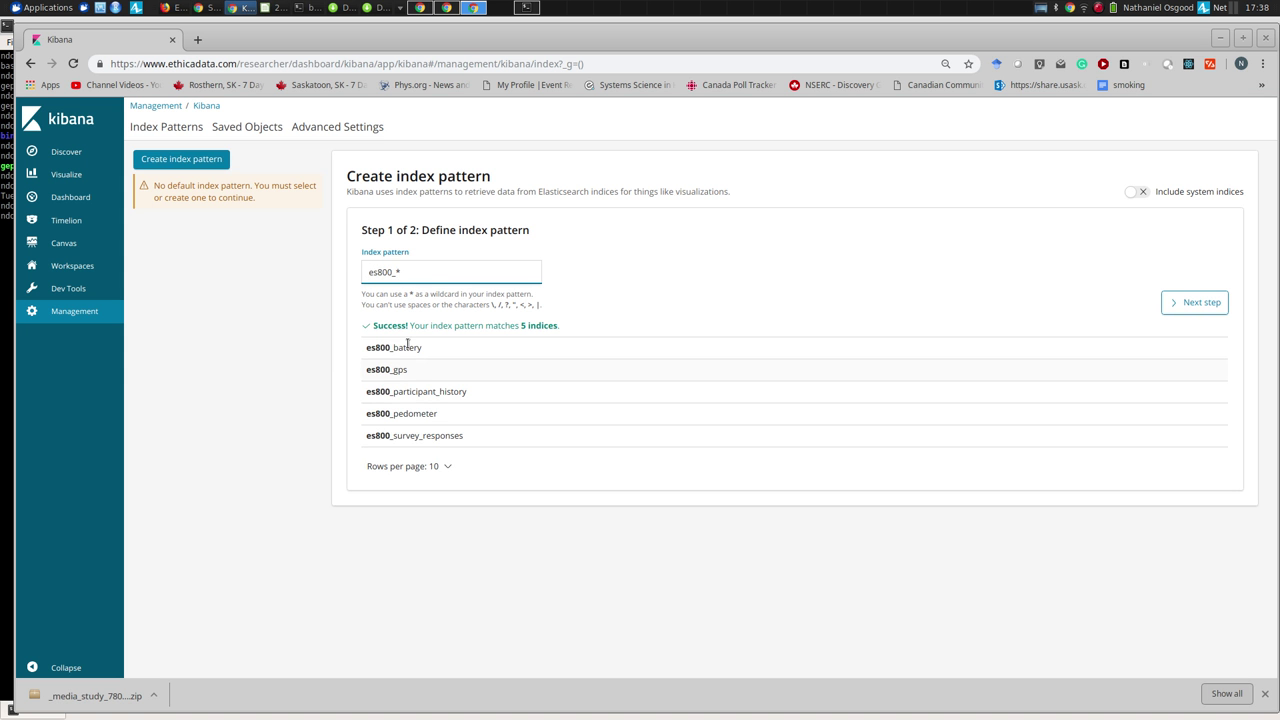
Step: Restore es800_pedometer as the index pattern and create it with record_time as the time filter field
{"action": "key", "text": "BackSpace"}
{"action": "key", "text": "ctrl+v"}
{"action": "key", "text": "ctrl+a"}
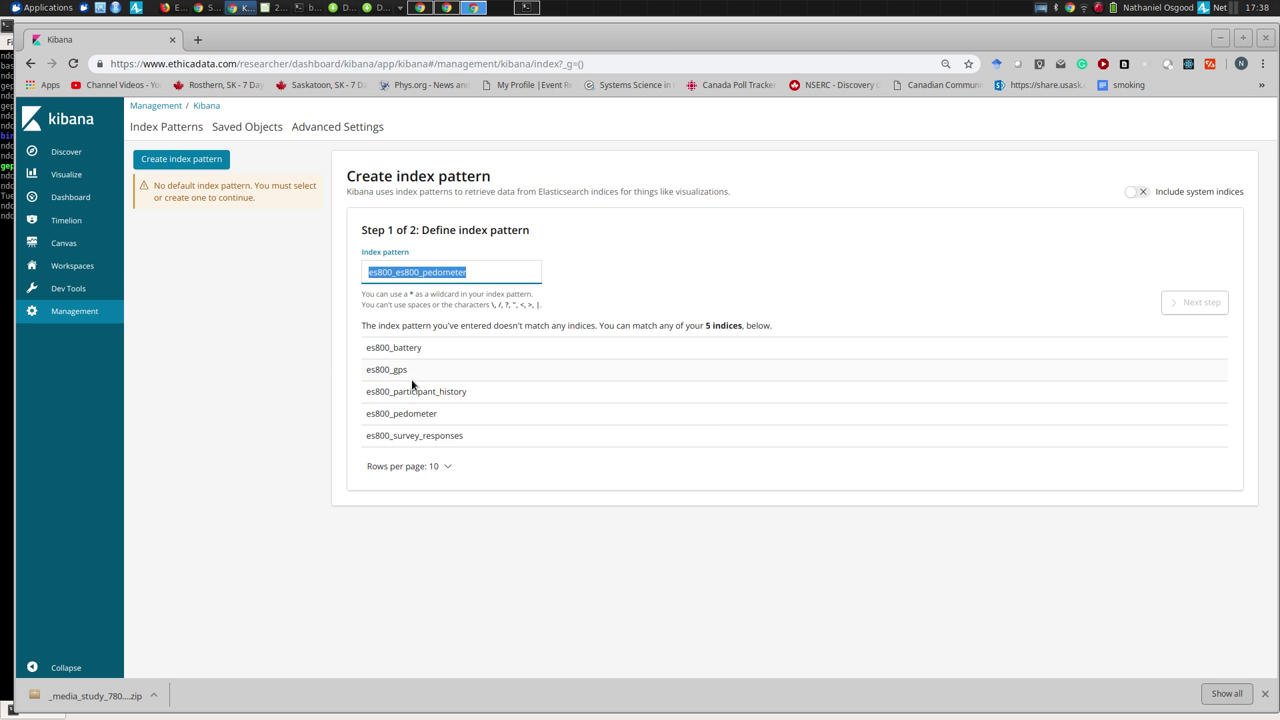
{"action": "key", "text": "ctrl+v"}
{"action": "left_click", "coordinate": [1194, 302]}
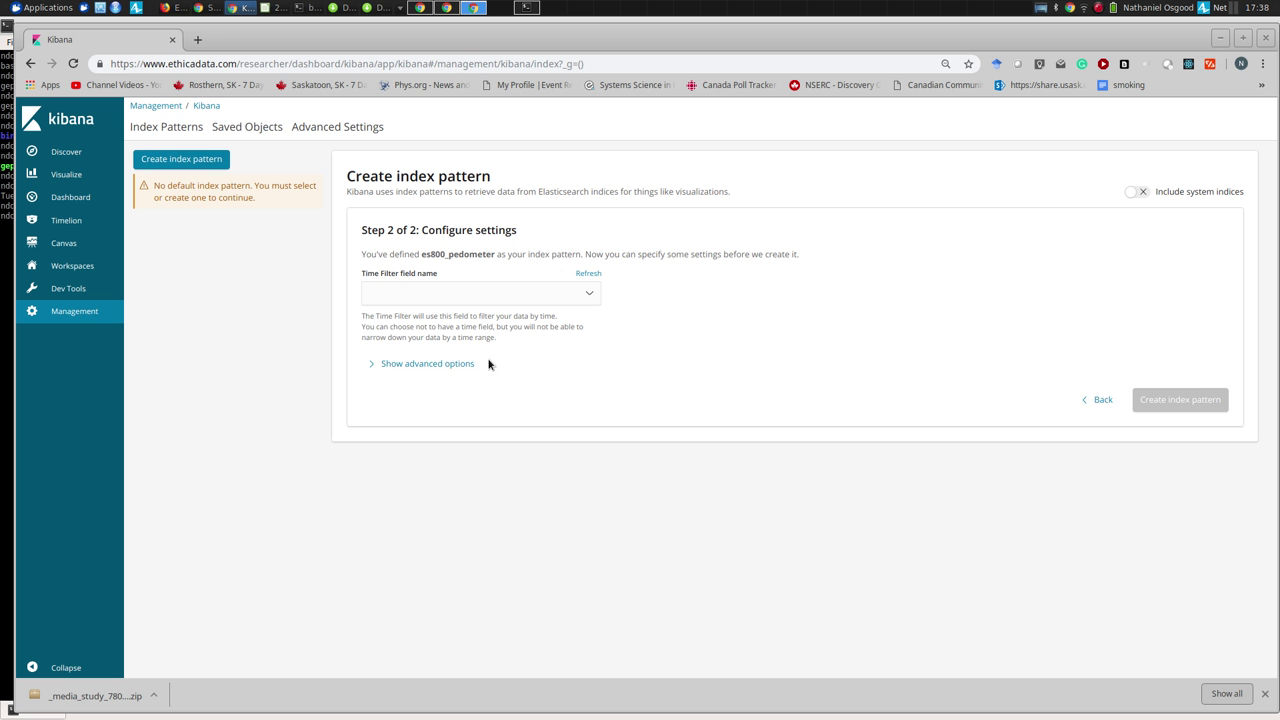
{"action": "left_click", "coordinate": [441, 292]}
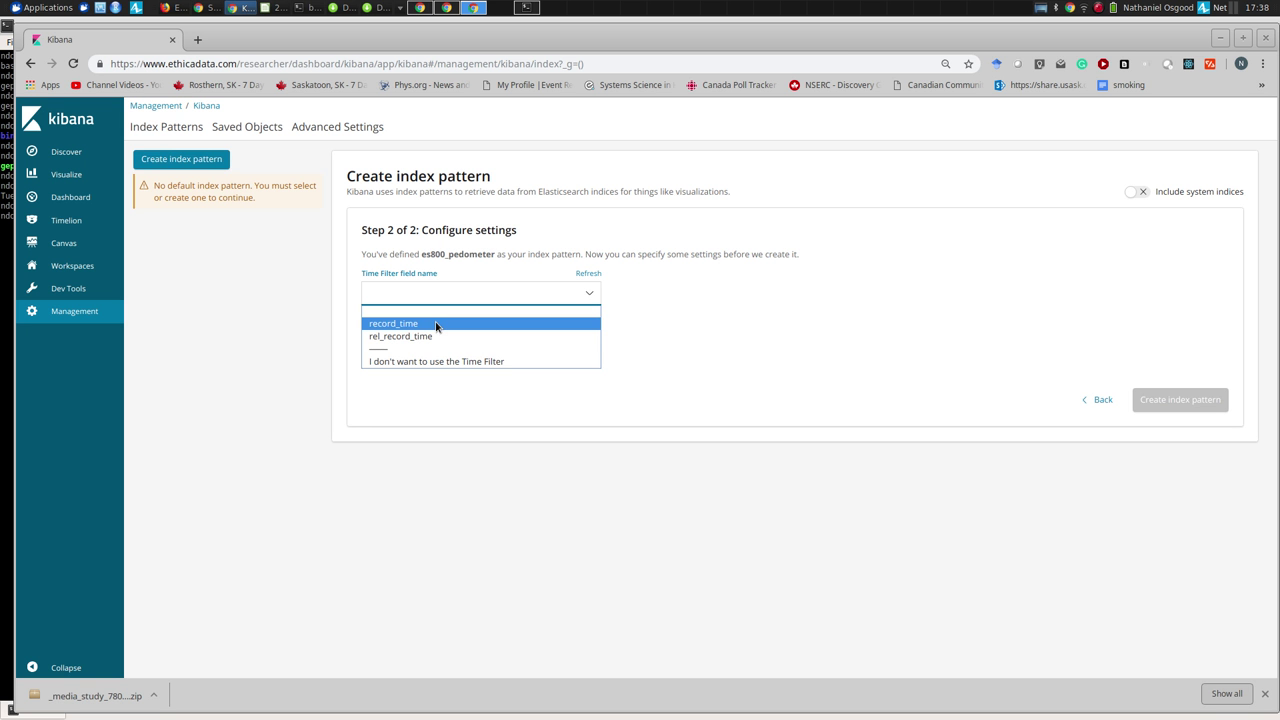
{"action": "left_click", "coordinate": [436, 324]}
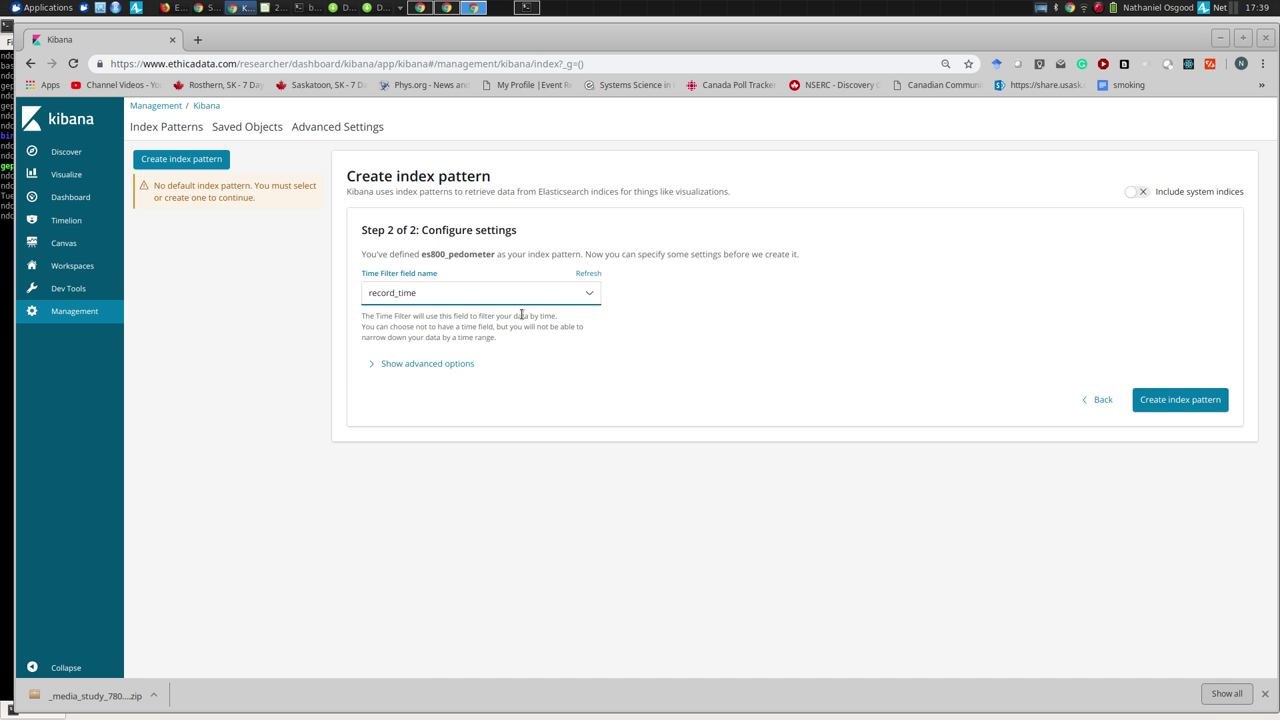
{"action": "left_click", "coordinate": [1180, 399]}
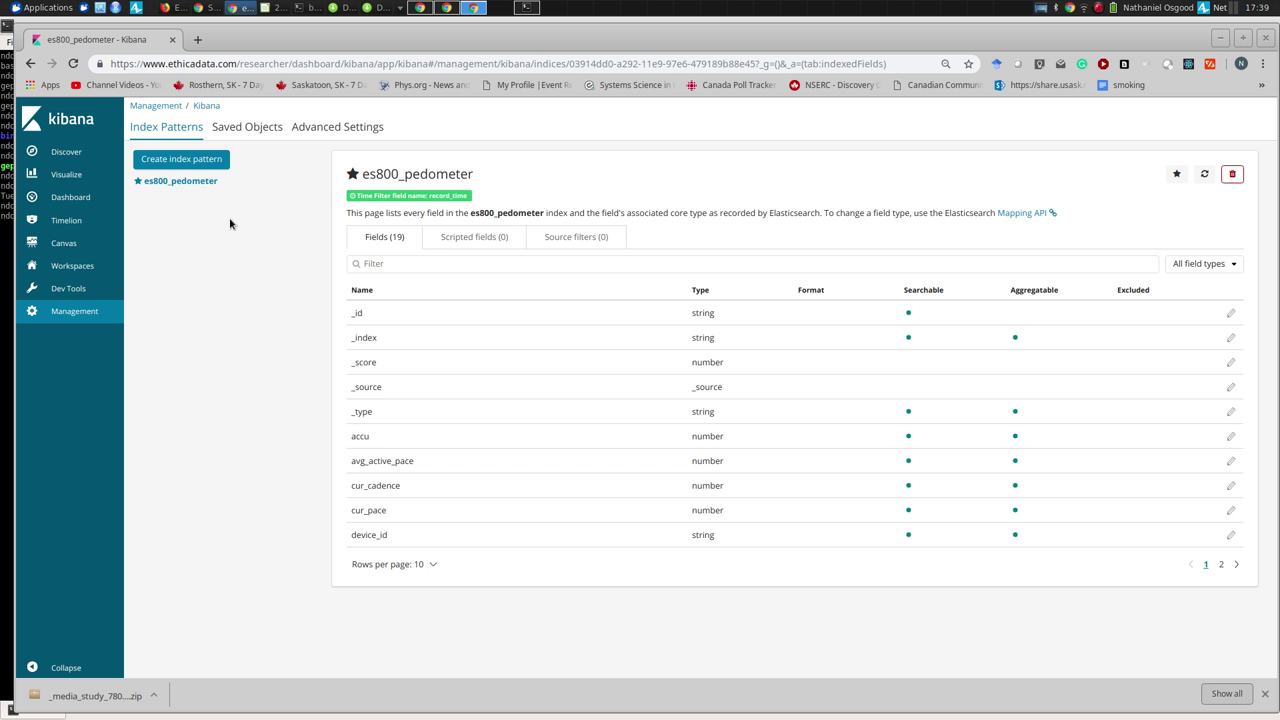
Step: Start another index pattern and define it as es800_survey_responses
{"action": "left_click", "coordinate": [163, 158]}
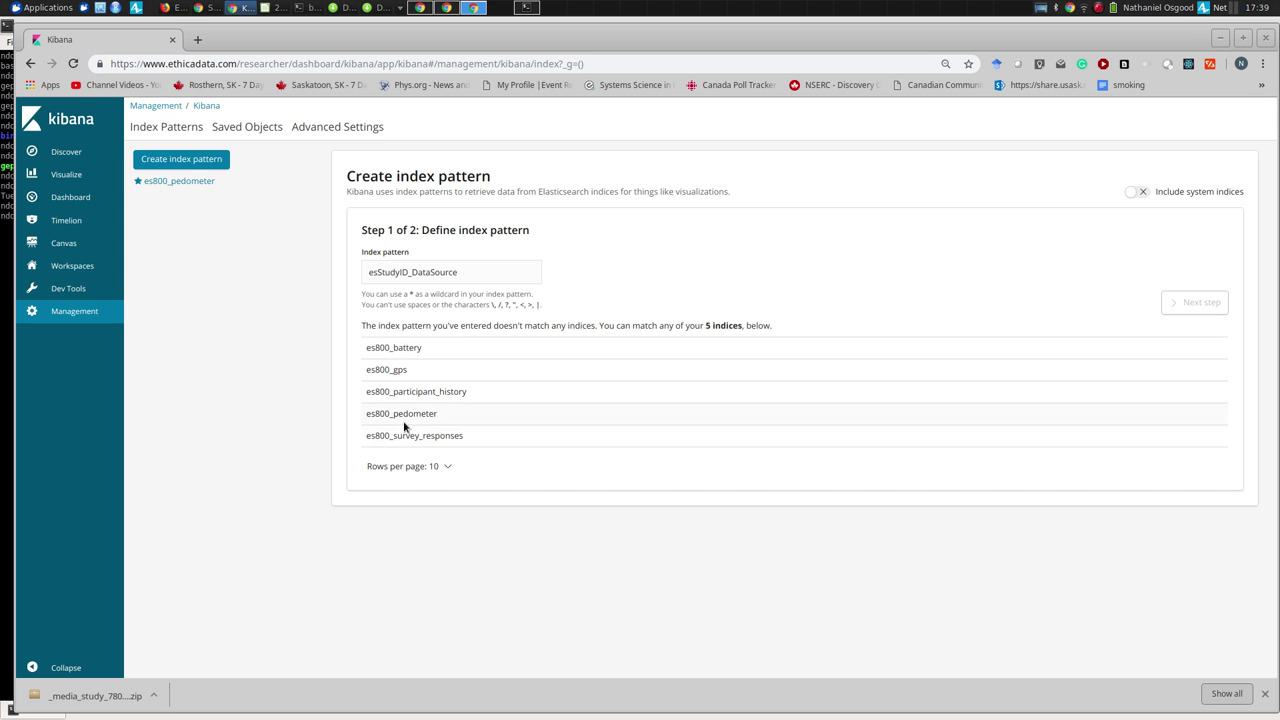
{"action": "left_click_drag", "start_coordinate": [471, 440], "coordinate": [367, 437]}
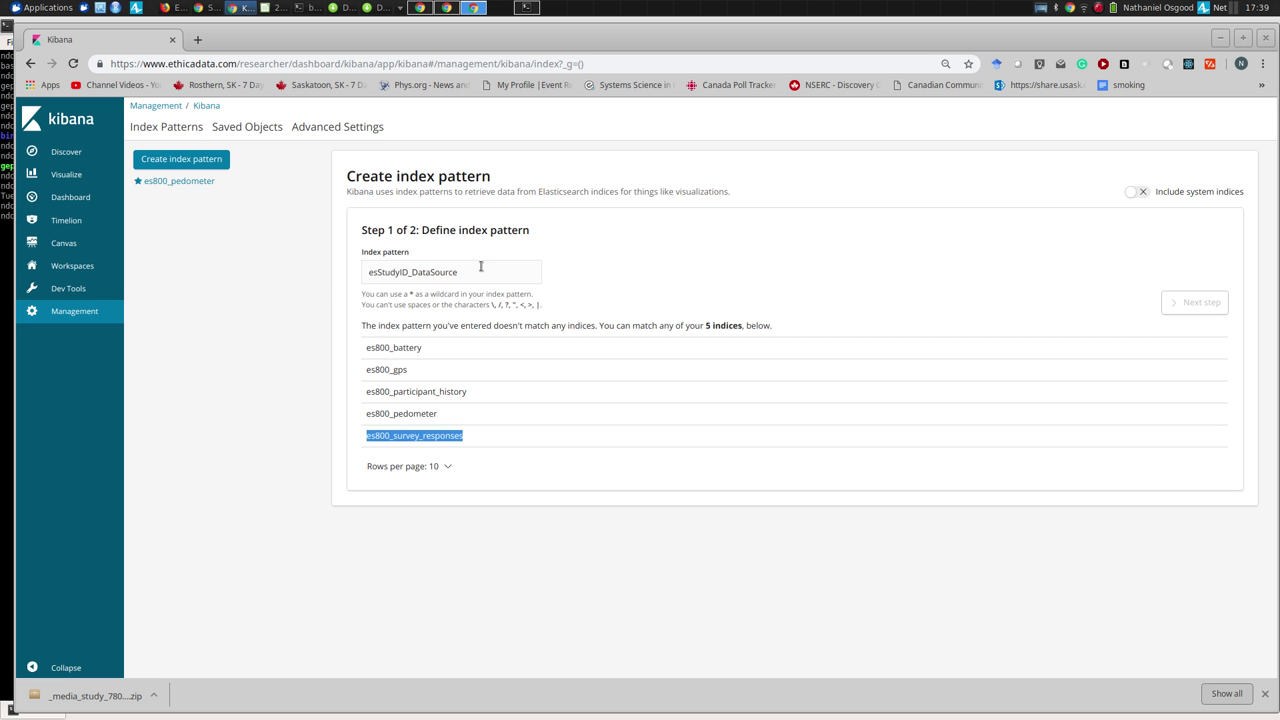
{"action": "left_click_drag", "start_coordinate": [386, 270], "coordinate": [354, 269]}
{"action": "left_click", "coordinate": [317, 280]}
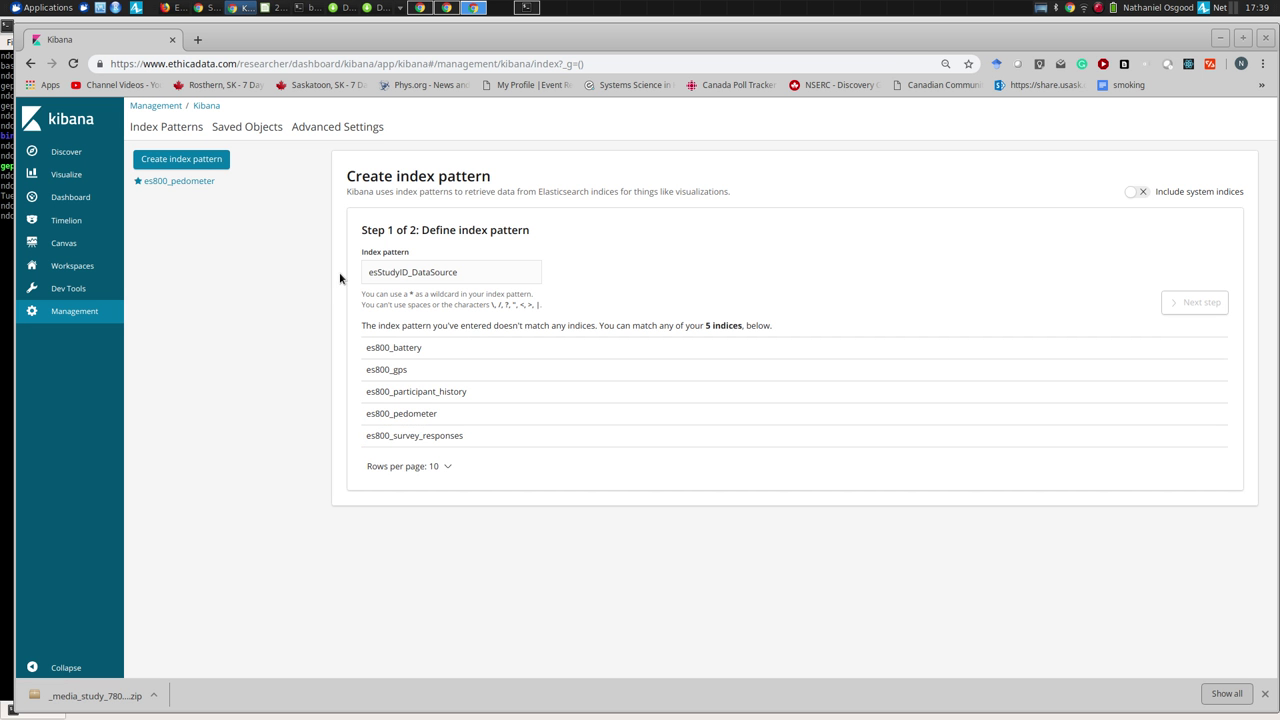
{"action": "left_click_drag", "start_coordinate": [474, 280], "coordinate": [346, 263]}
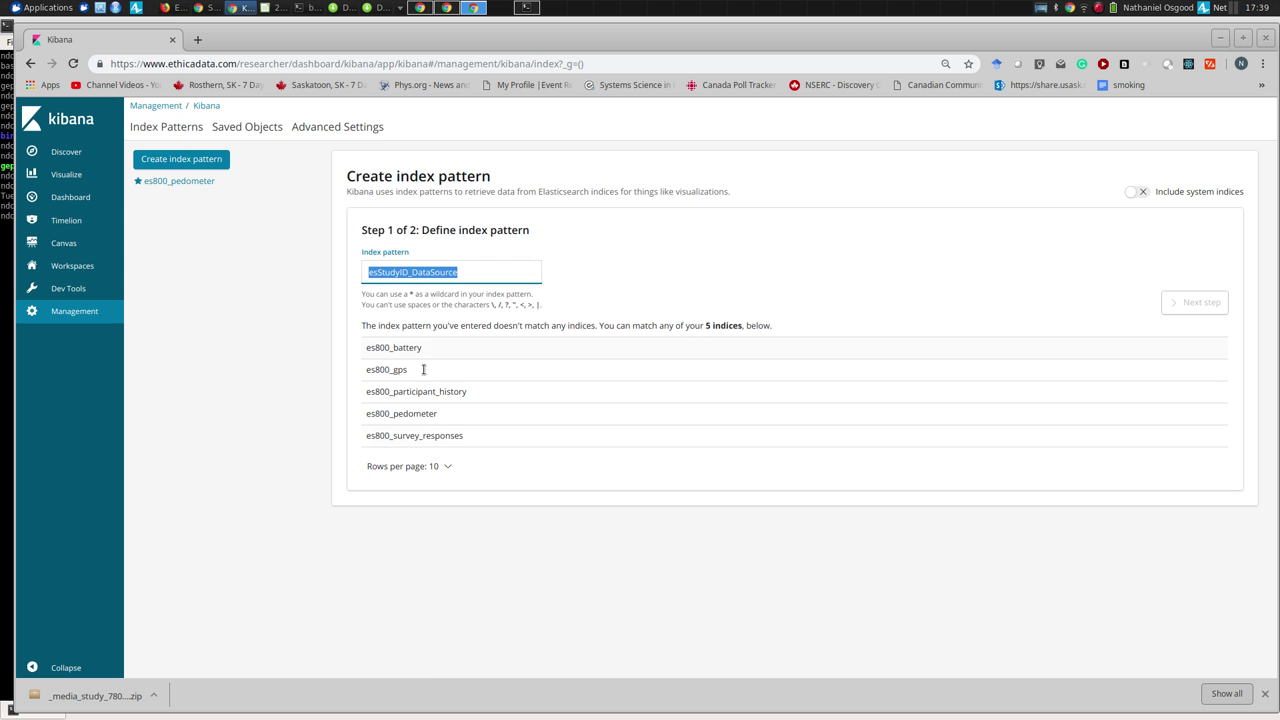
{"action": "left_click_drag", "start_coordinate": [474, 435], "coordinate": [380, 435]}
{"action": "key", "text": "ctrl+c"}
{"action": "left_click_drag", "start_coordinate": [500, 277], "coordinate": [323, 274]}
{"action": "key", "text": "ctrl+v"}
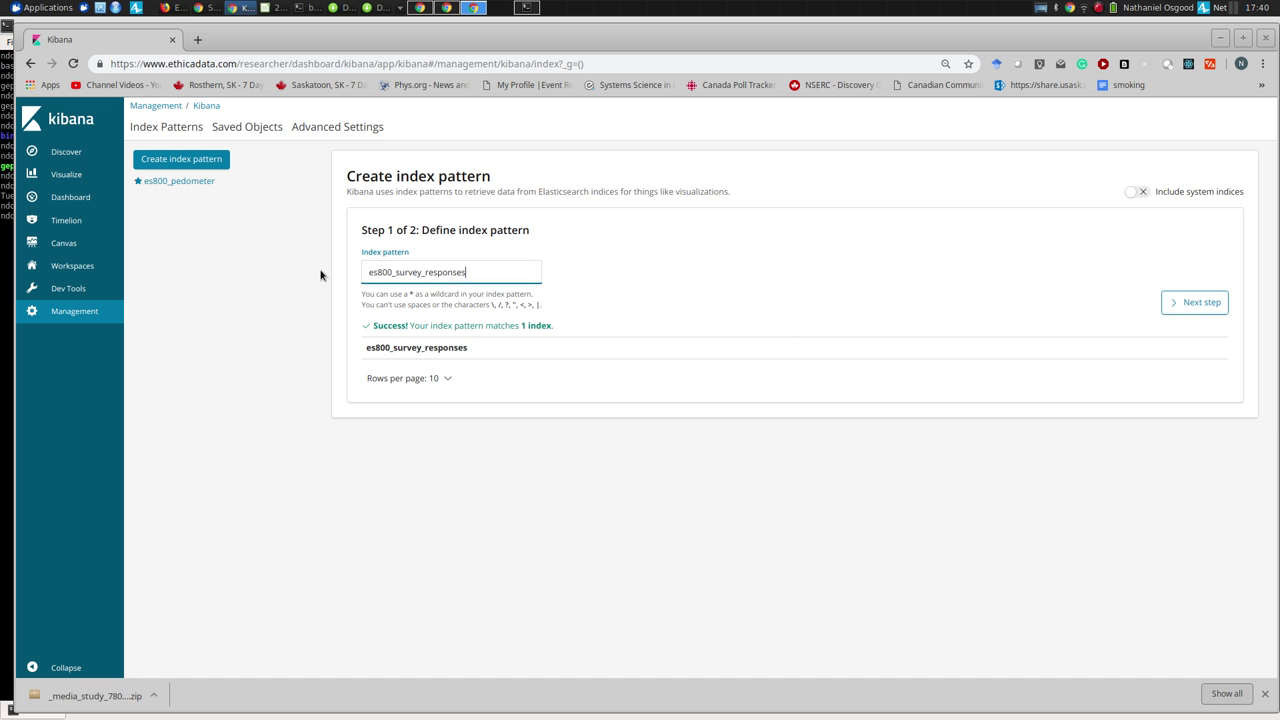
Step: Create the survey responses index pattern with record_time as its time filter field
{"action": "left_click", "coordinate": [1199, 306]}
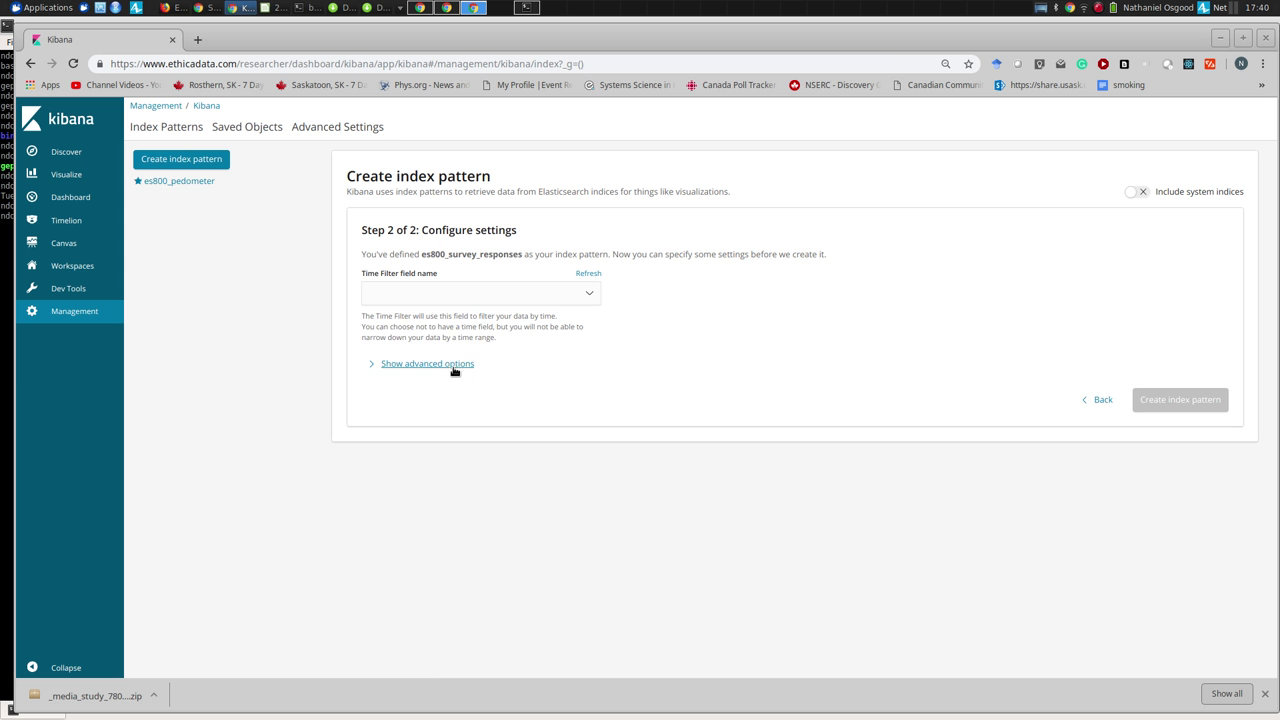
{"action": "left_click", "coordinate": [451, 294]}
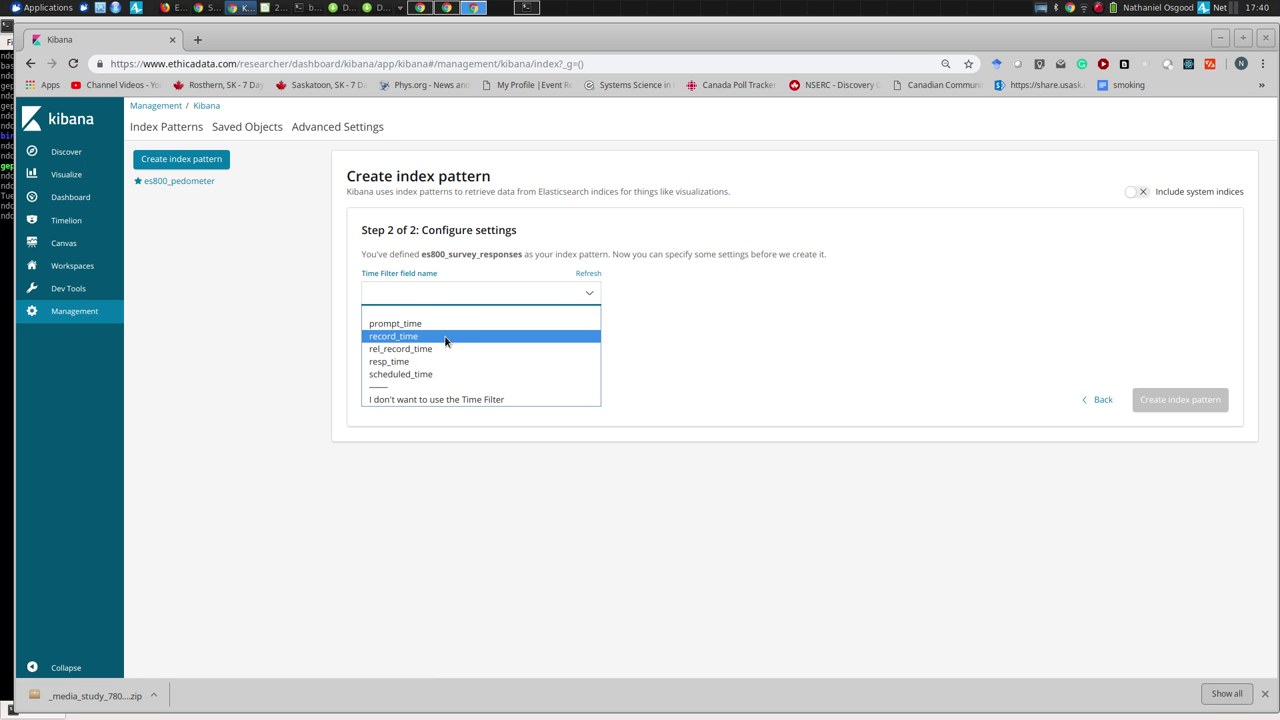
{"action": "left_click", "coordinate": [445, 337]}
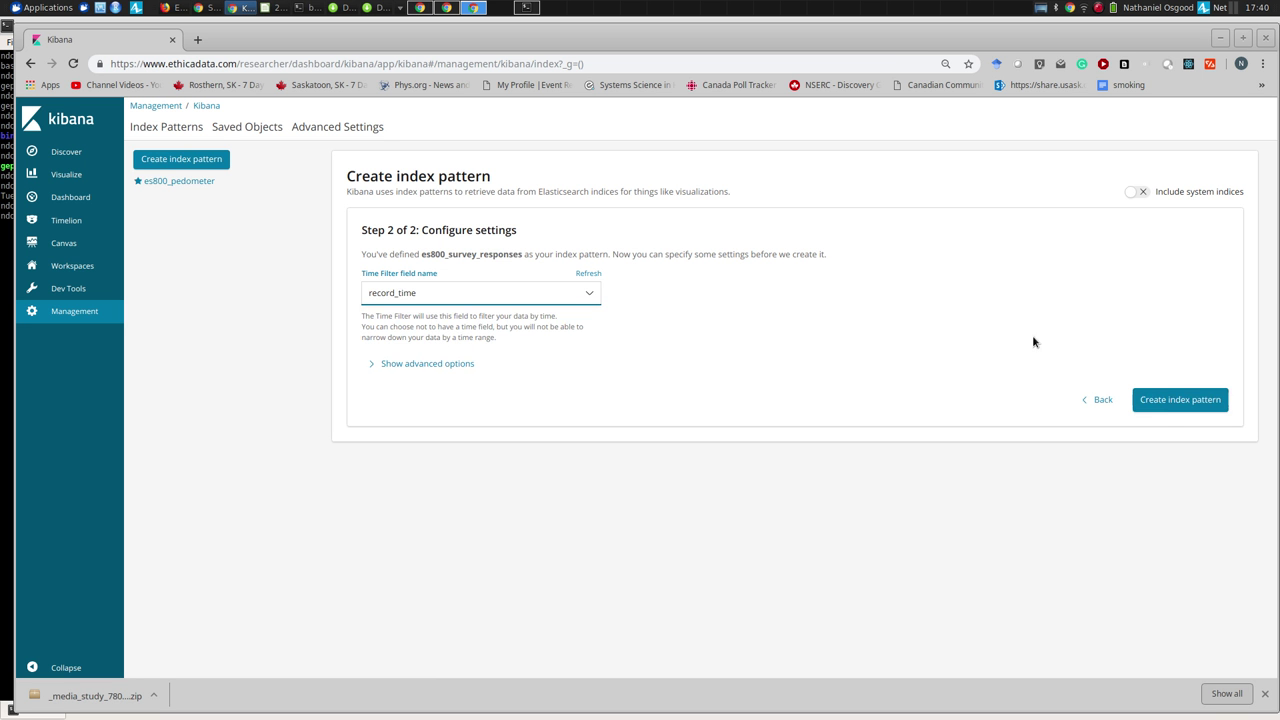
{"action": "left_click", "coordinate": [1174, 405]}
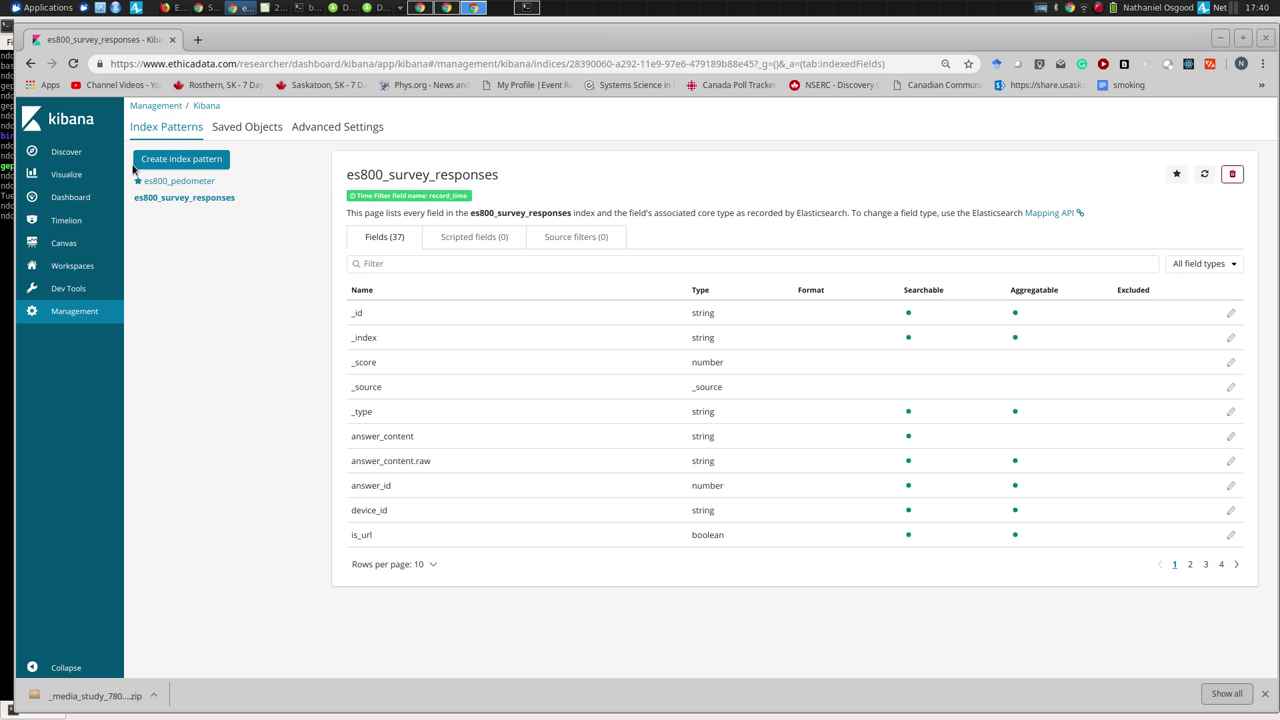
Step: Create an index pattern for es800_gps with record_time as its time filter field
{"action": "left_click", "coordinate": [168, 162]}
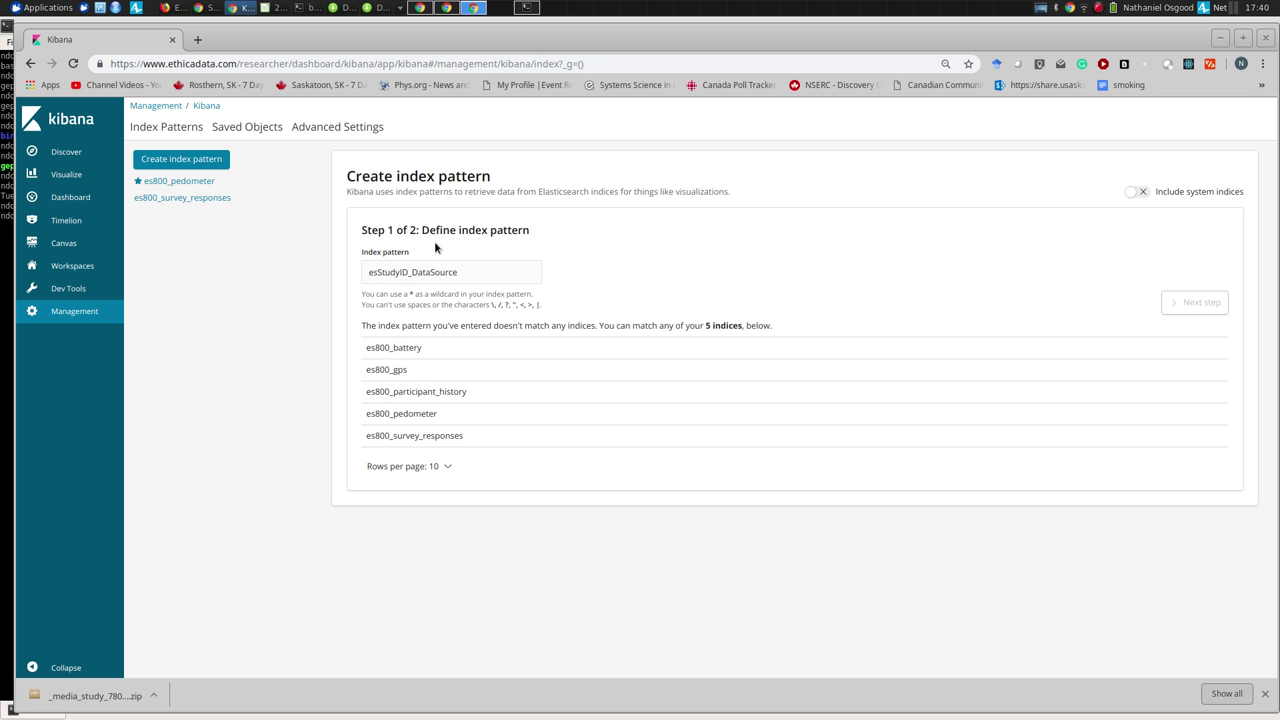
{"action": "left_click_drag", "start_coordinate": [406, 371], "coordinate": [366, 370]}
{"action": "left_click_drag", "start_coordinate": [466, 278], "coordinate": [346, 277]}
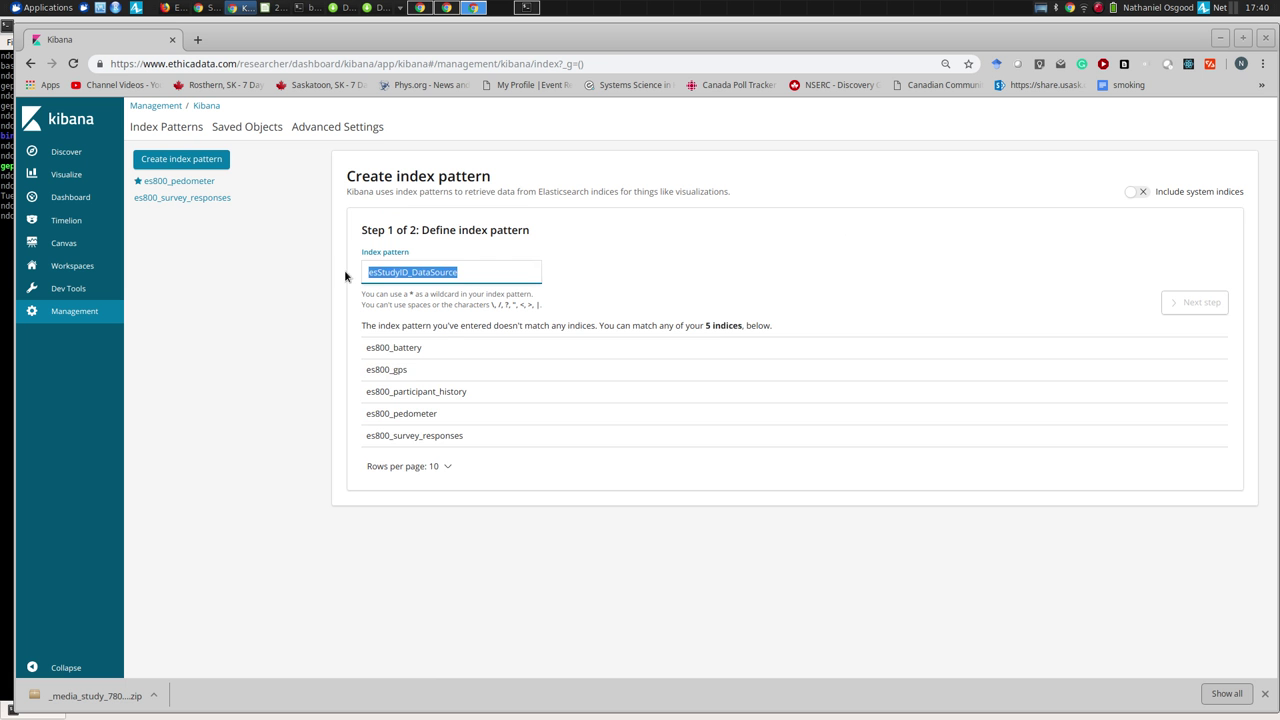
{"action": "key", "text": "ctrl+v"}
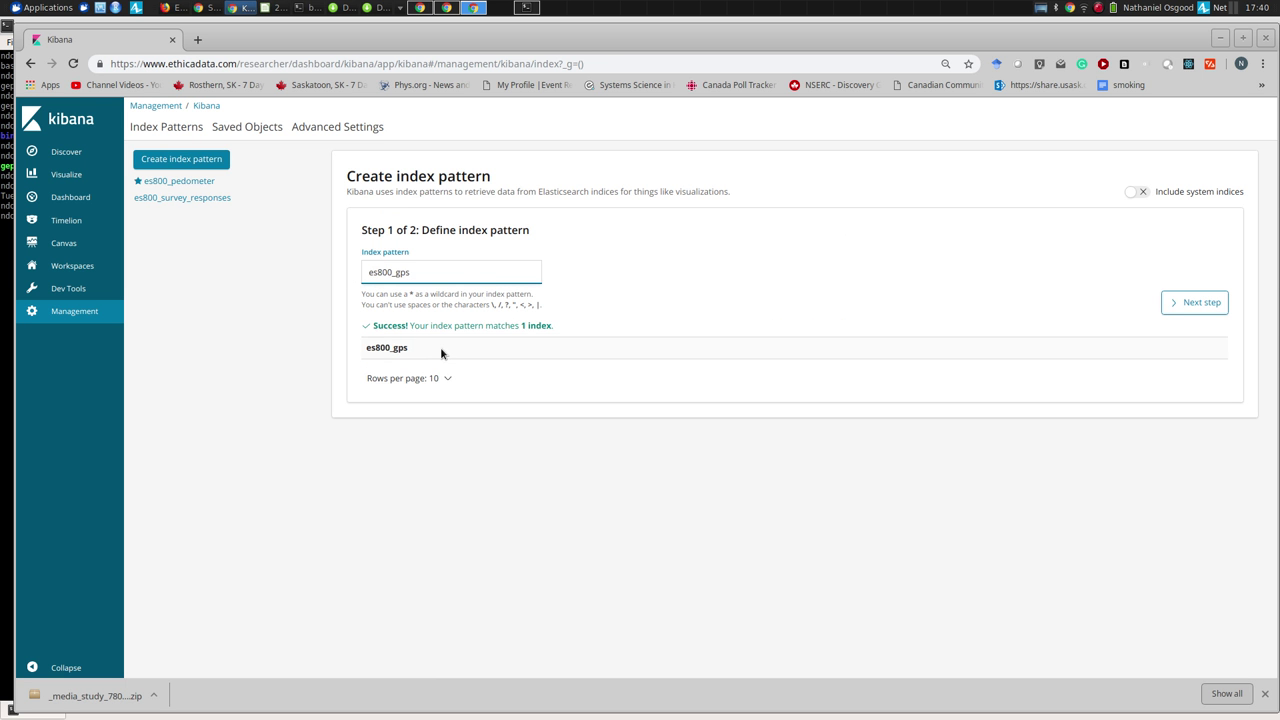
{"action": "left_click", "coordinate": [1193, 302]}
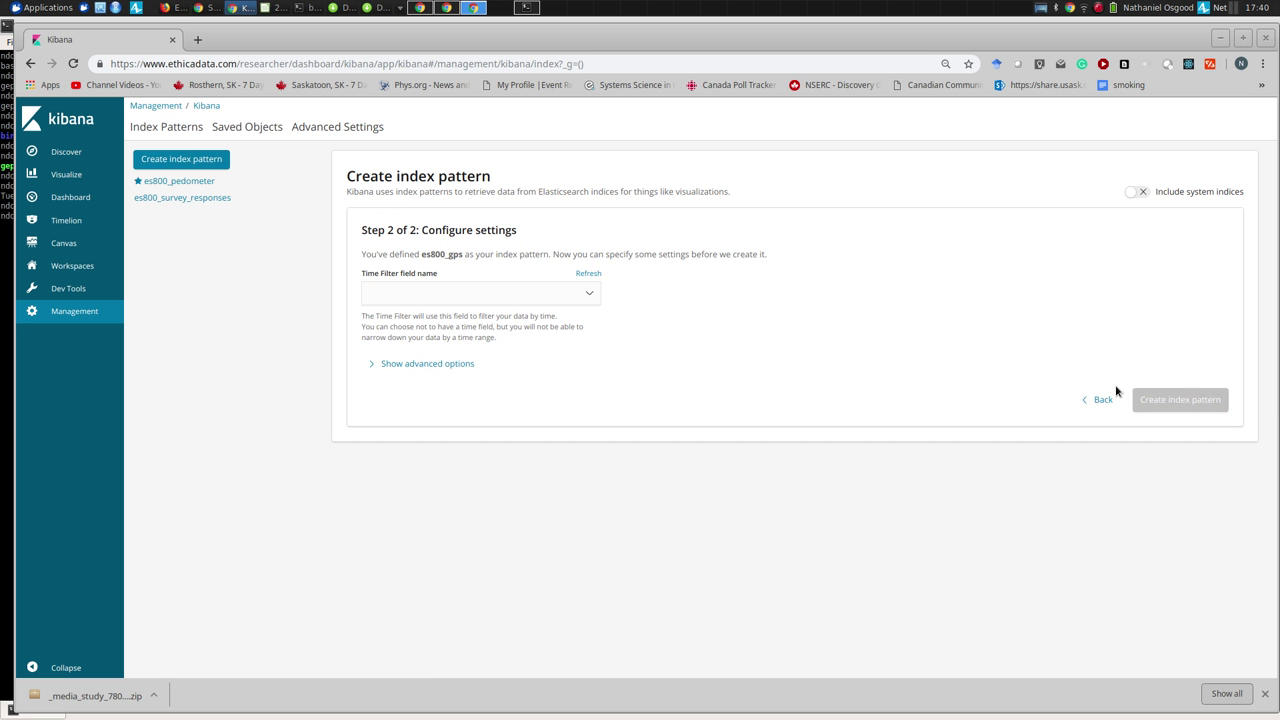
{"action": "left_click", "coordinate": [516, 296]}
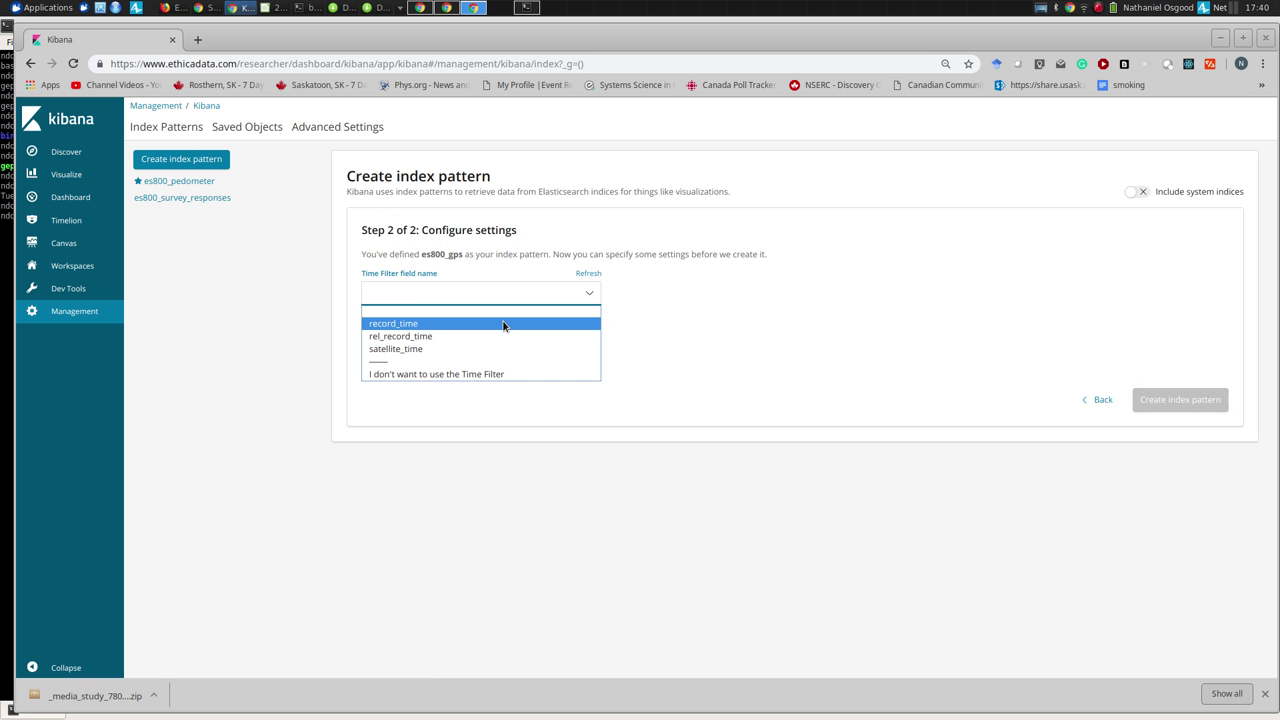
{"action": "left_click", "coordinate": [503, 325]}
{"action": "left_click", "coordinate": [1176, 400]}
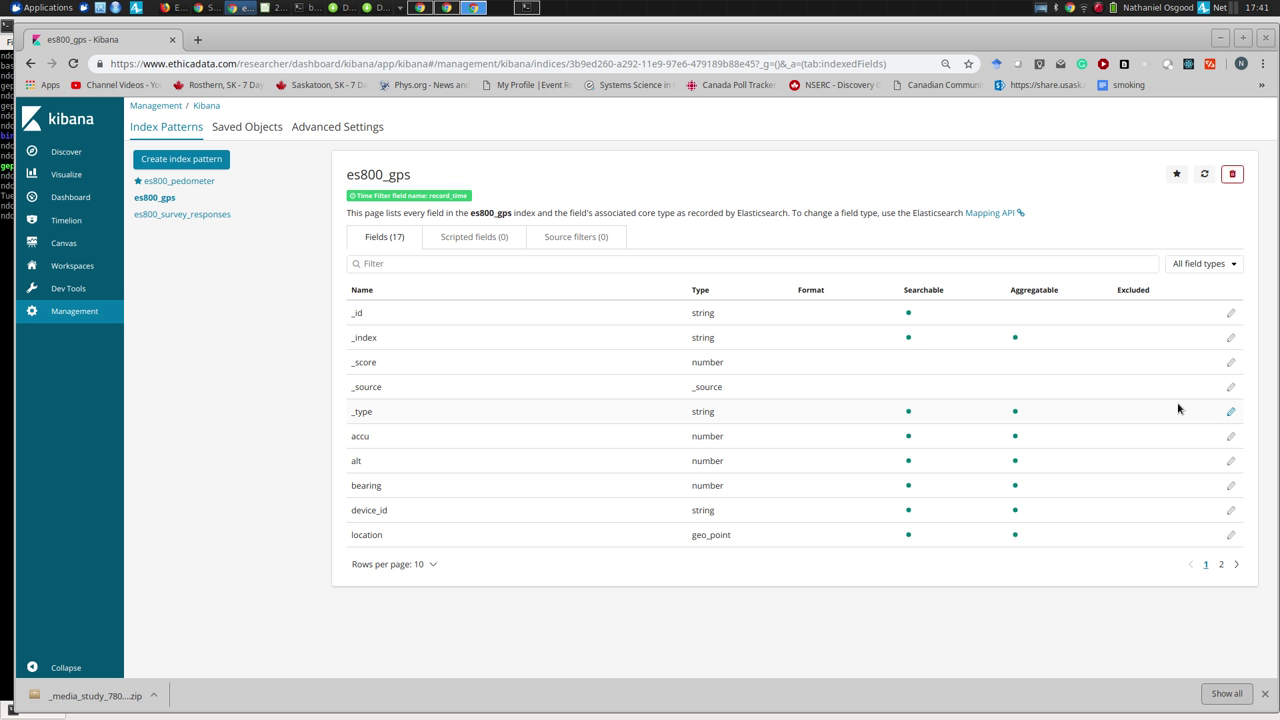
Step: Open the es800_survey_responses records in Discover and set the time range to the last 4 hours
{"action": "left_click", "coordinate": [71, 153]}
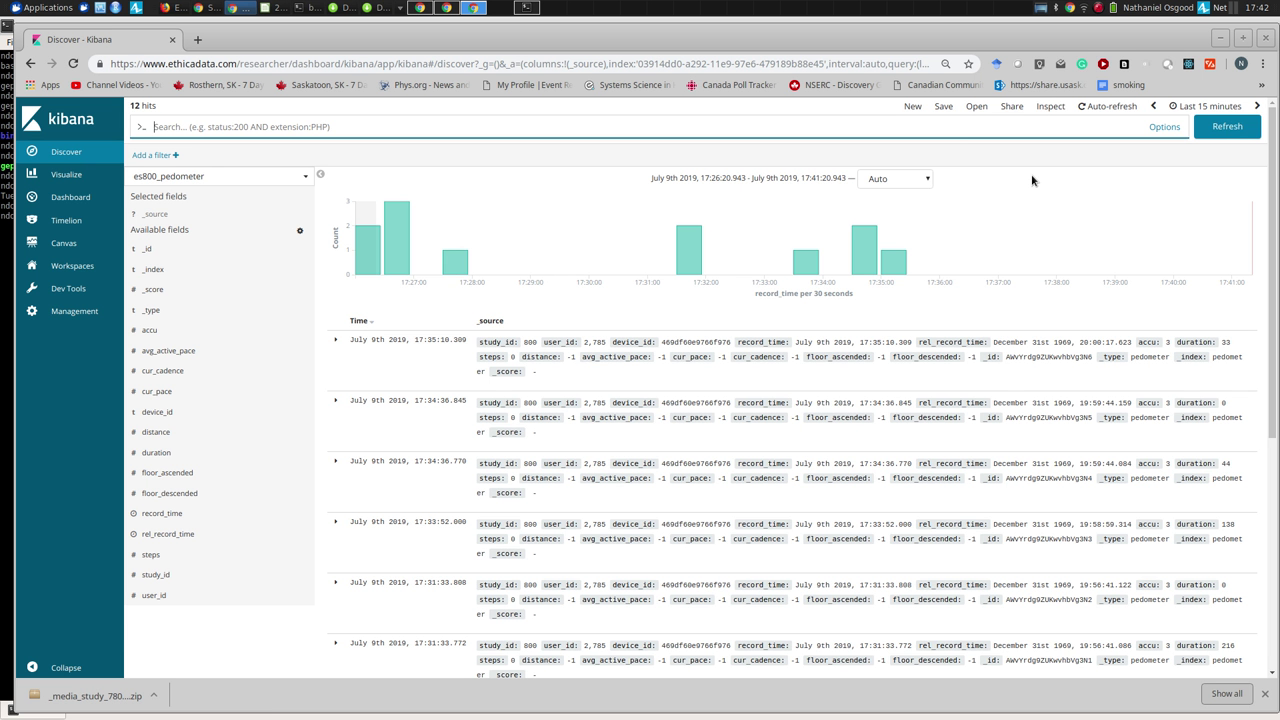
{"action": "left_click", "coordinate": [211, 177]}
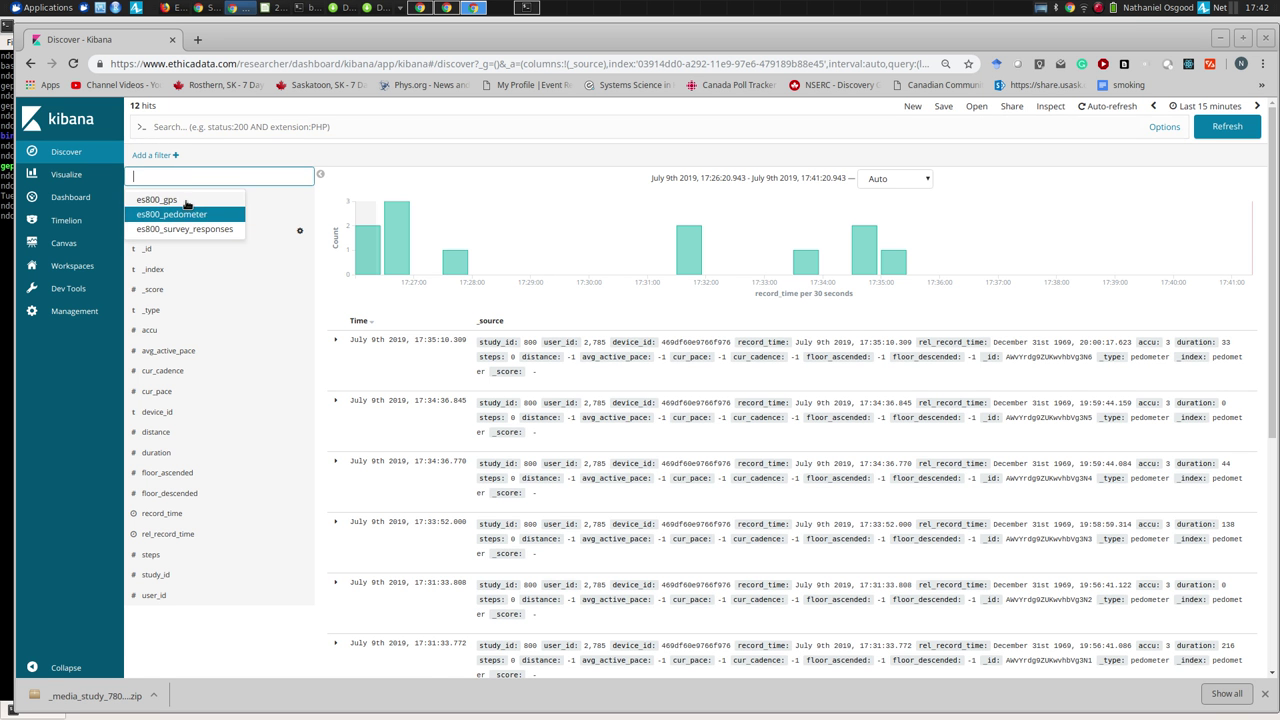
{"action": "left_click", "coordinate": [186, 229]}
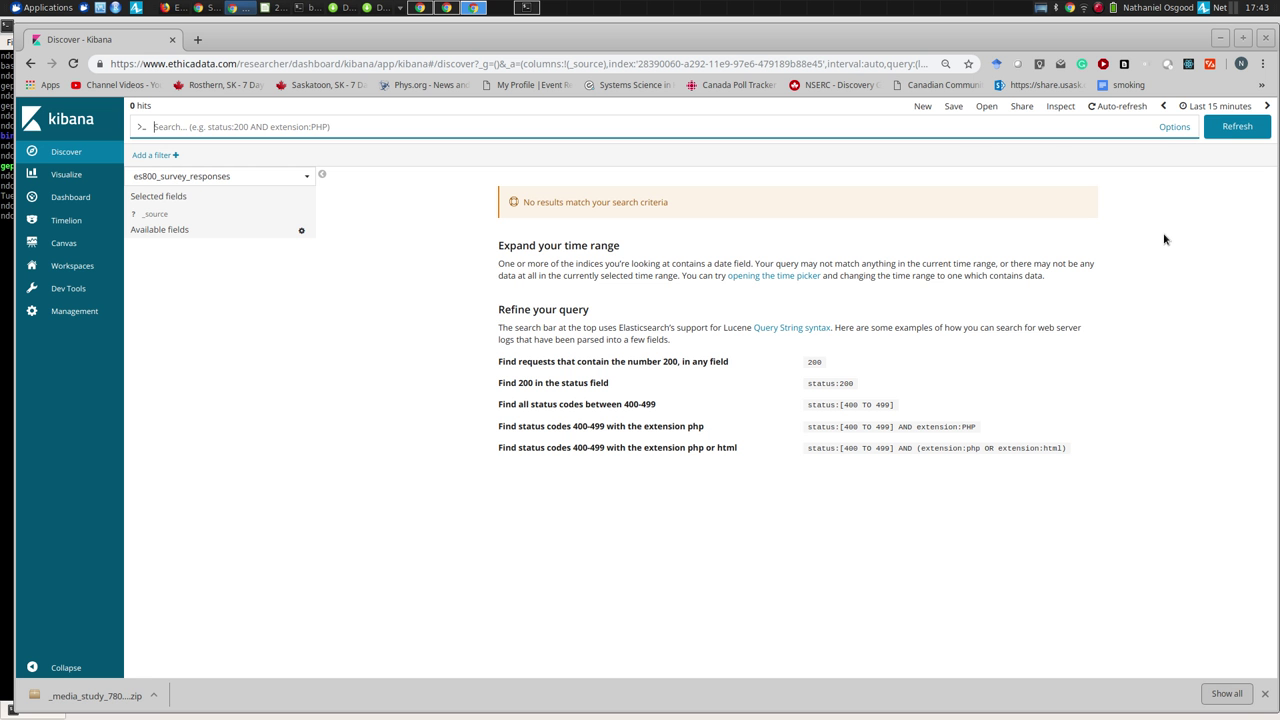
{"action": "left_click", "coordinate": [1228, 108]}
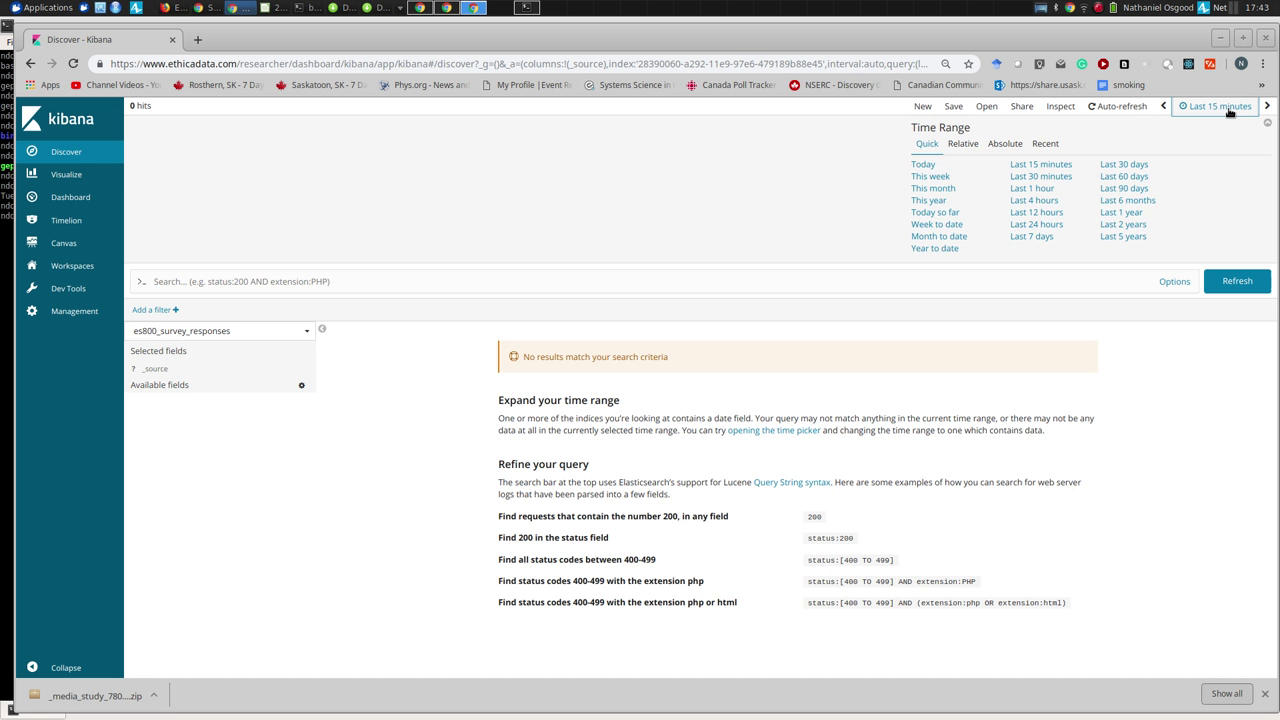
{"action": "left_click", "coordinate": [1041, 201]}
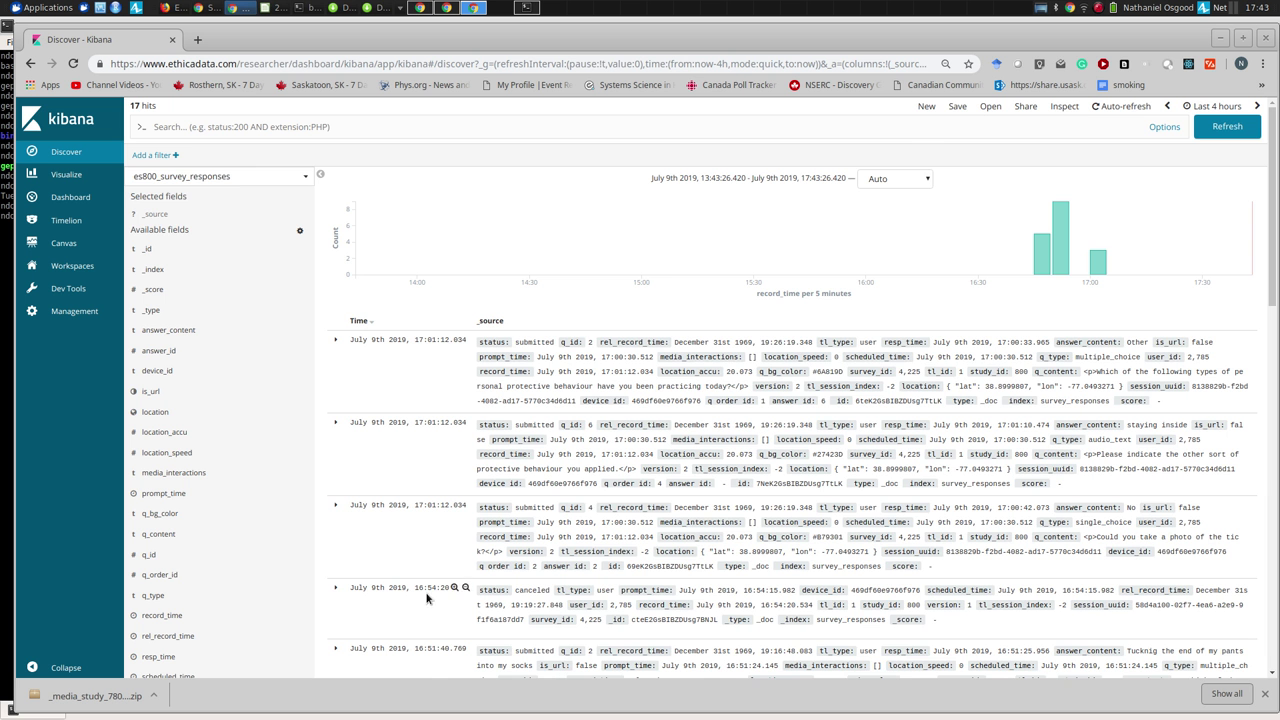
Step: Browse the refreshed es800_pedometer records in Discover, and display the es800_gps records
{"action": "left_click", "coordinate": [278, 174]}
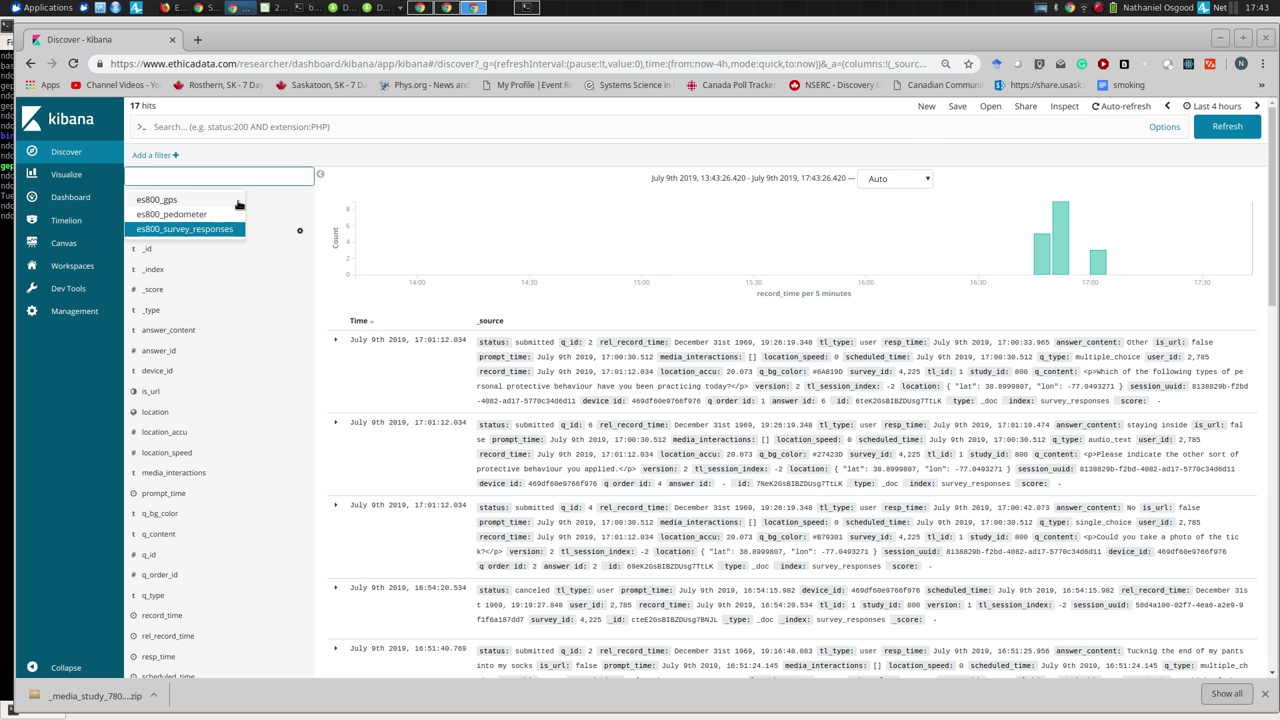
{"action": "left_click", "coordinate": [180, 214]}
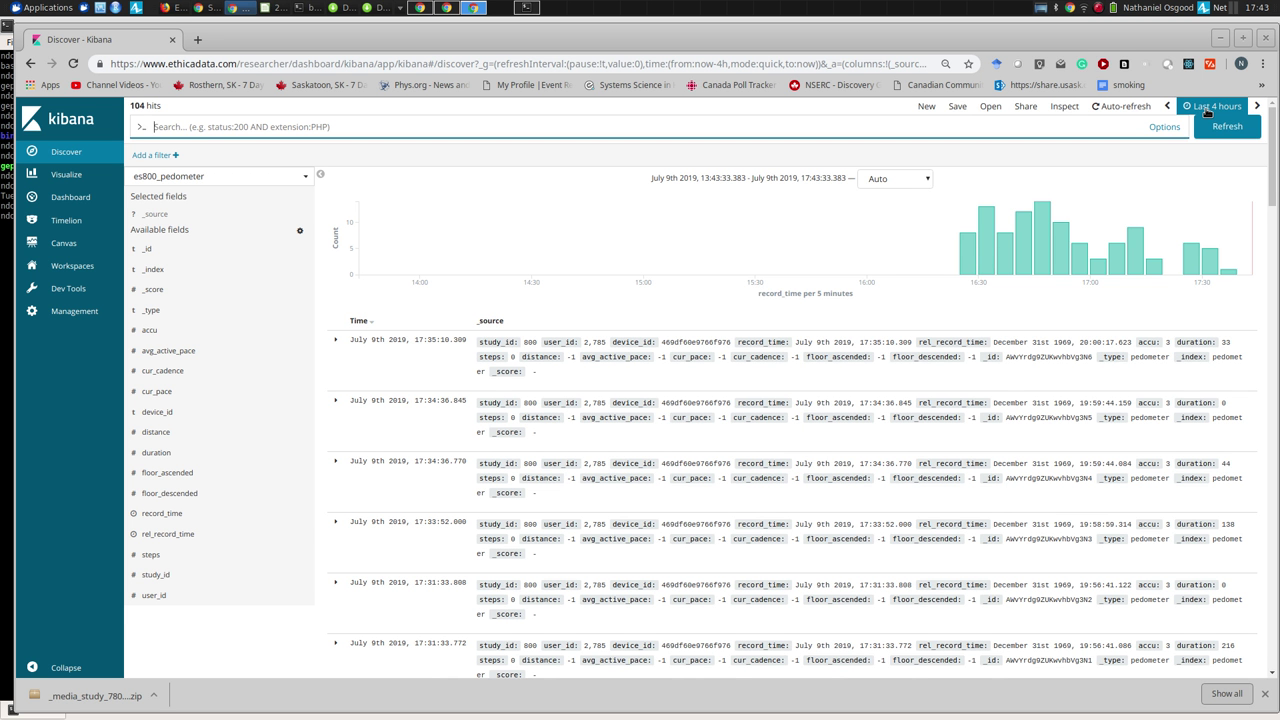
{"action": "scroll", "coordinate": [1207, 112], "scroll_direction": "down", "scroll_amount": 1}
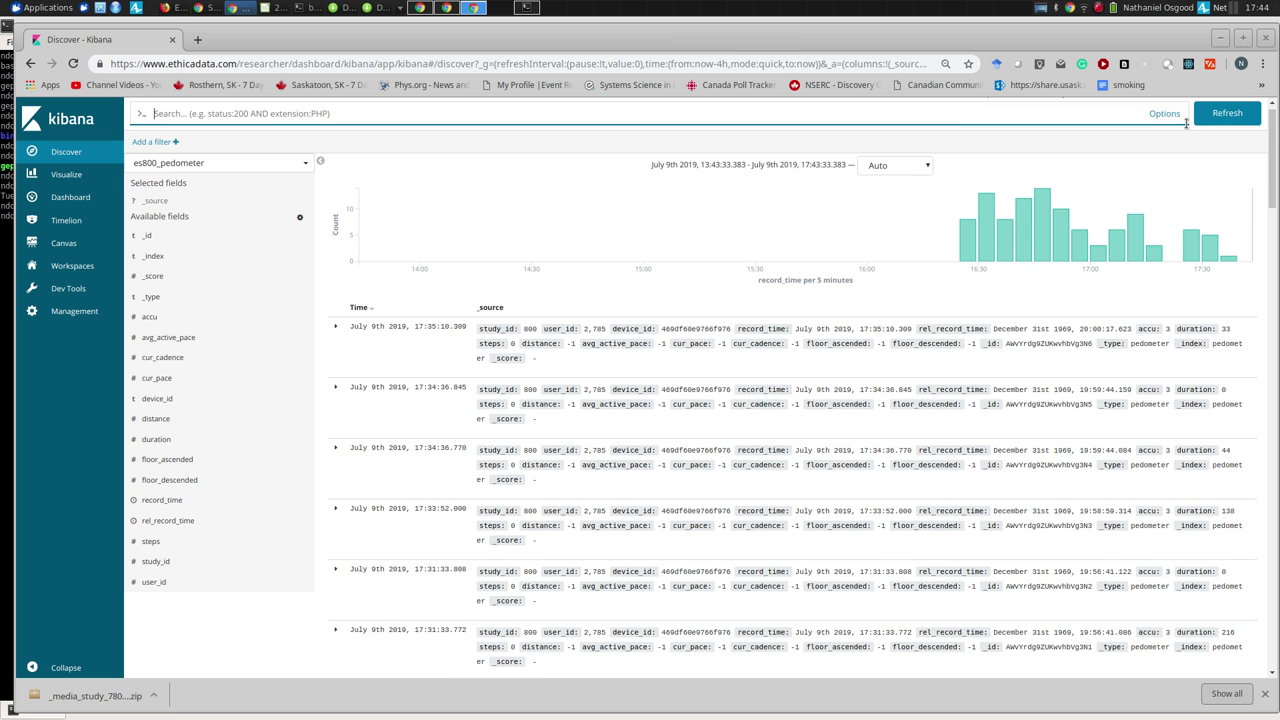
{"action": "left_click", "coordinate": [1214, 113]}
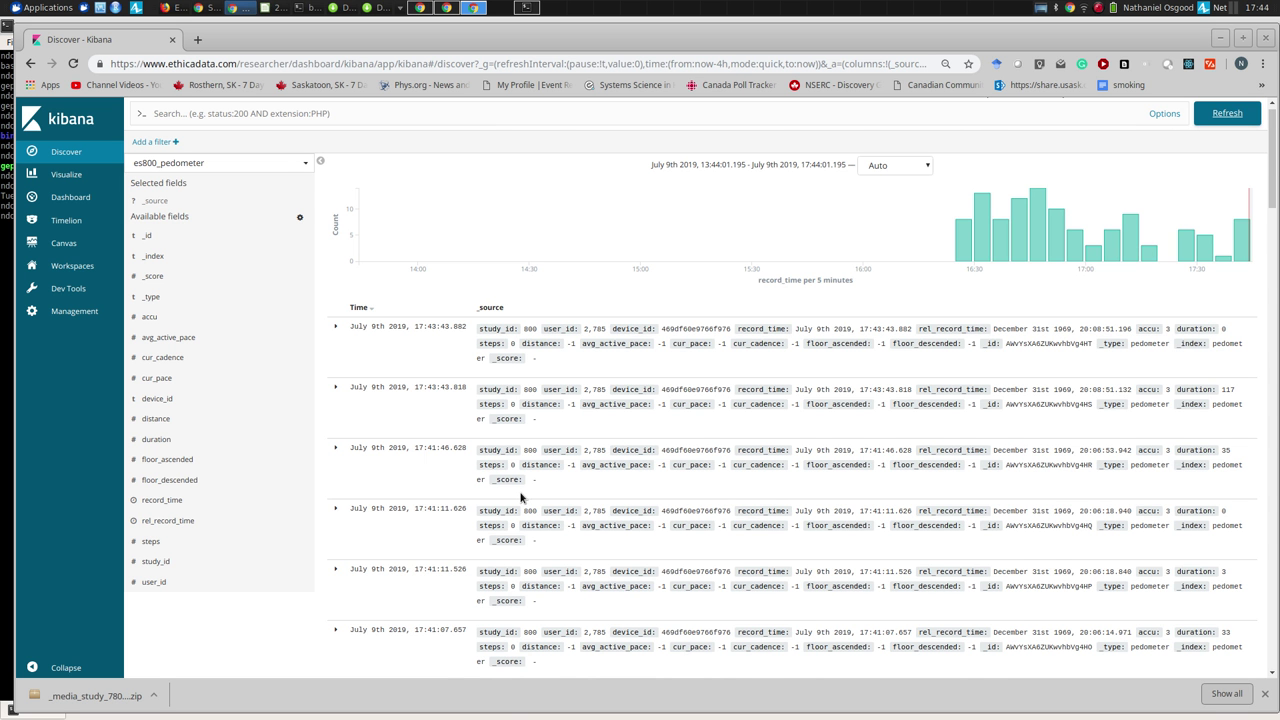
{"action": "scroll", "coordinate": [520, 497], "scroll_direction": "down", "scroll_amount": 5}
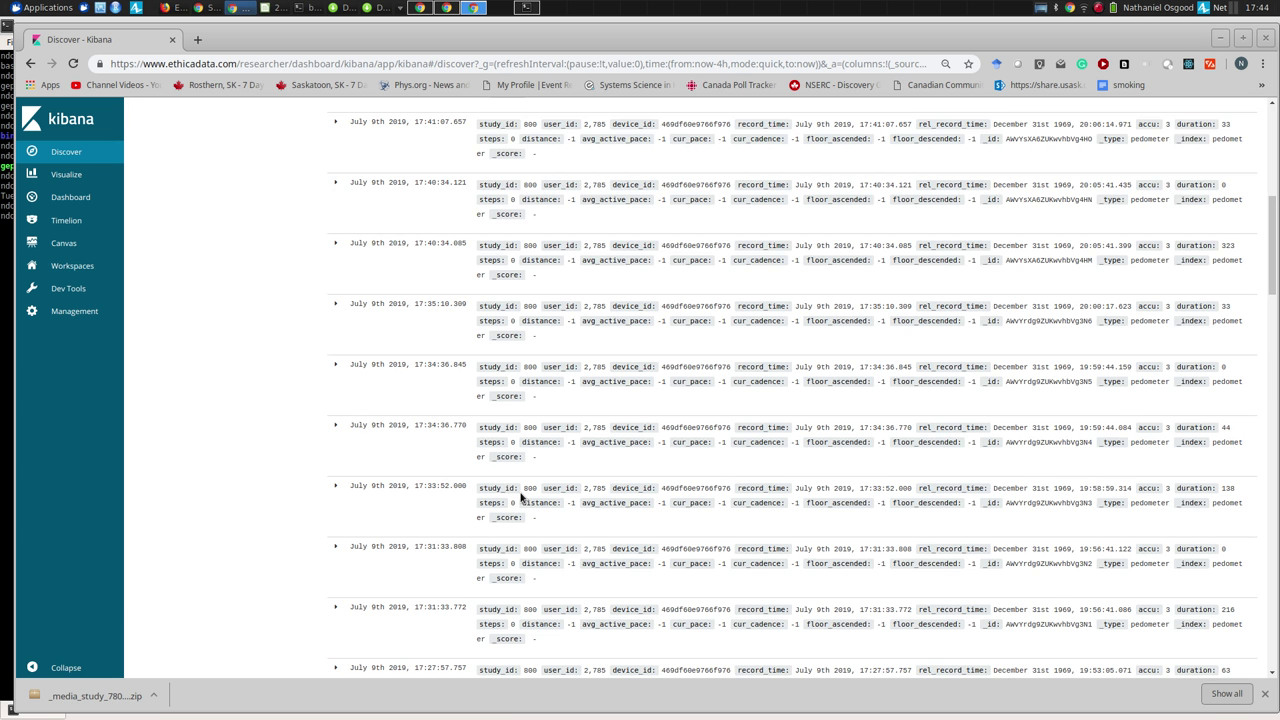
{"action": "scroll", "coordinate": [520, 497], "scroll_direction": "up", "scroll_amount": 5}
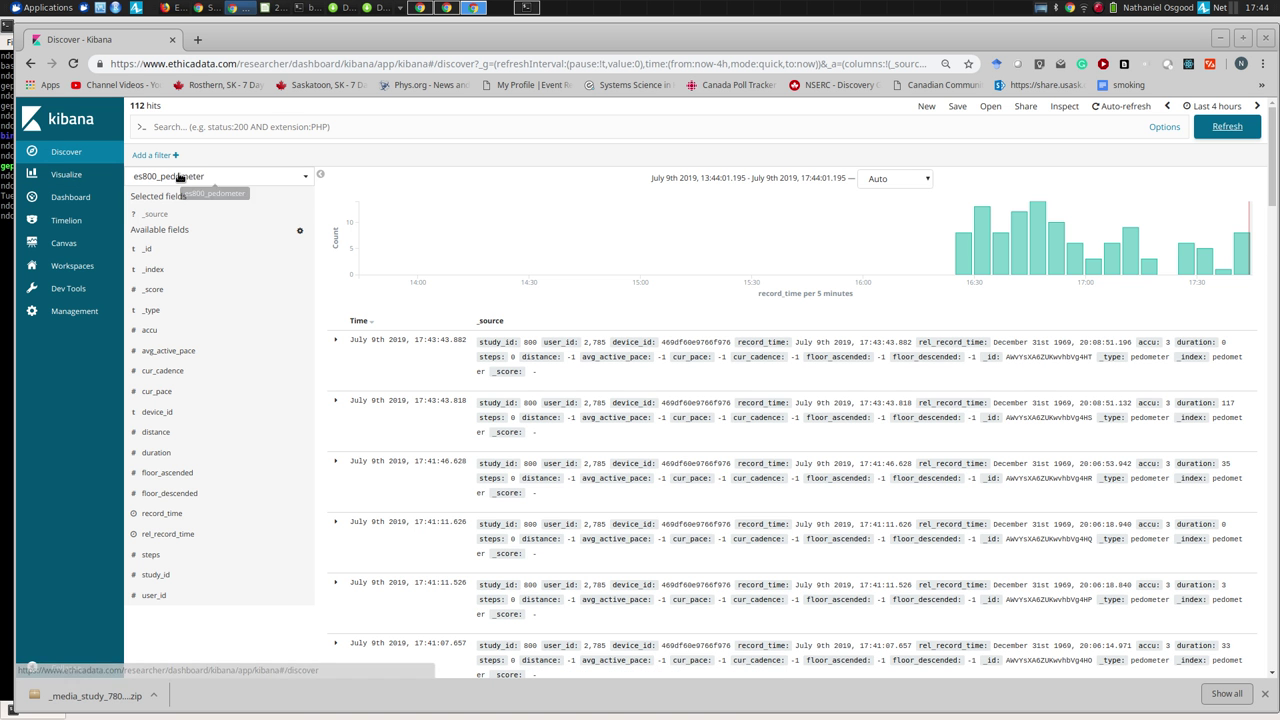
{"action": "left_click", "coordinate": [214, 176]}
{"action": "left_click", "coordinate": [157, 200]}
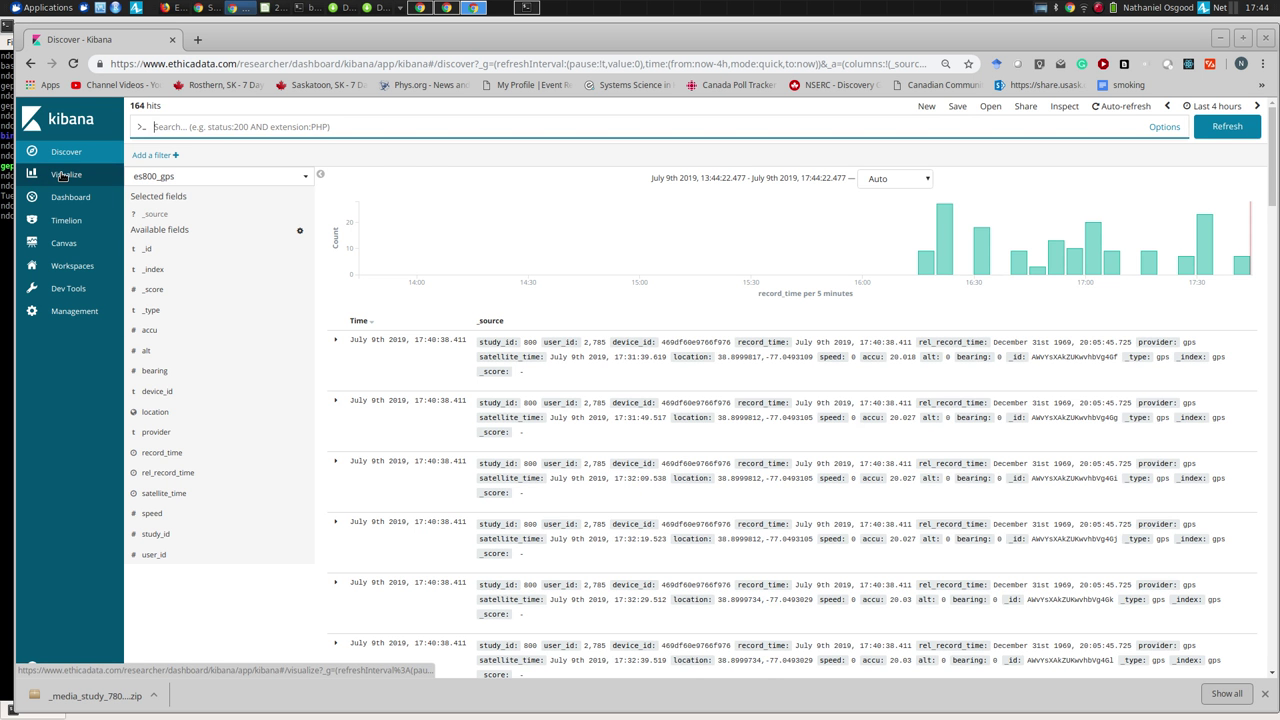
{"action": "left_click", "coordinate": [62, 175]}
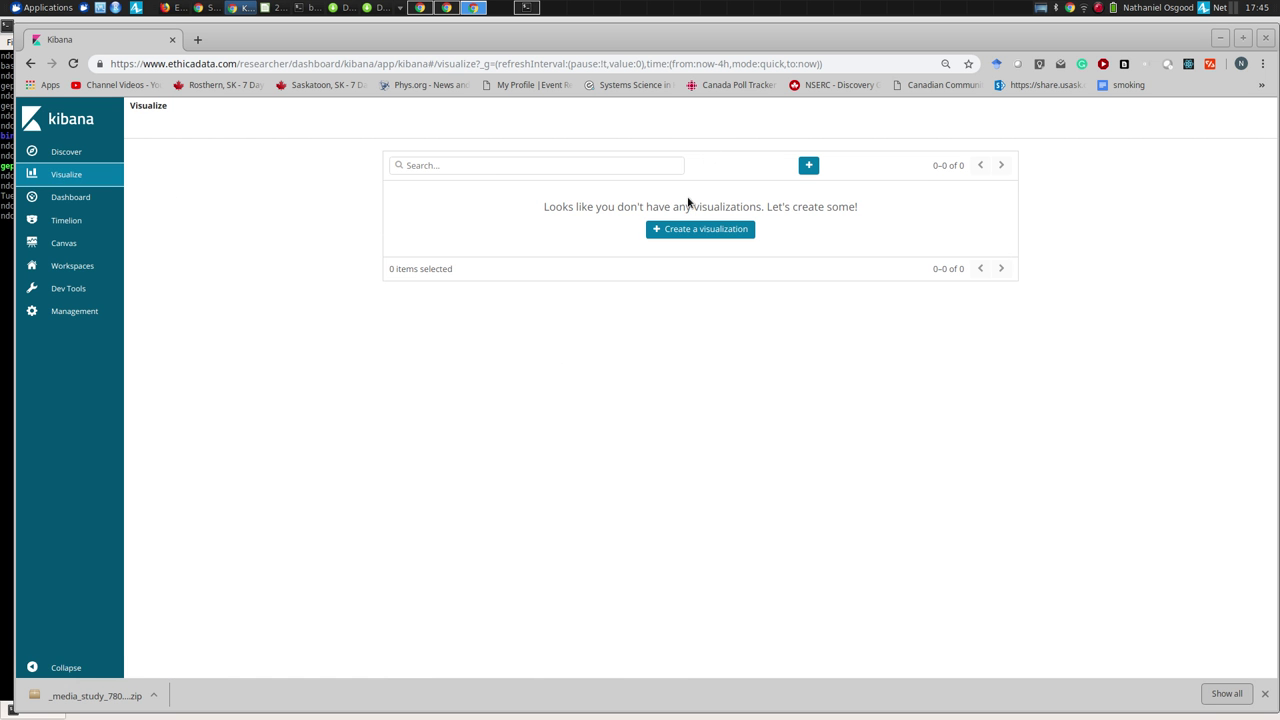
{"action": "left_click", "coordinate": [684, 233]}
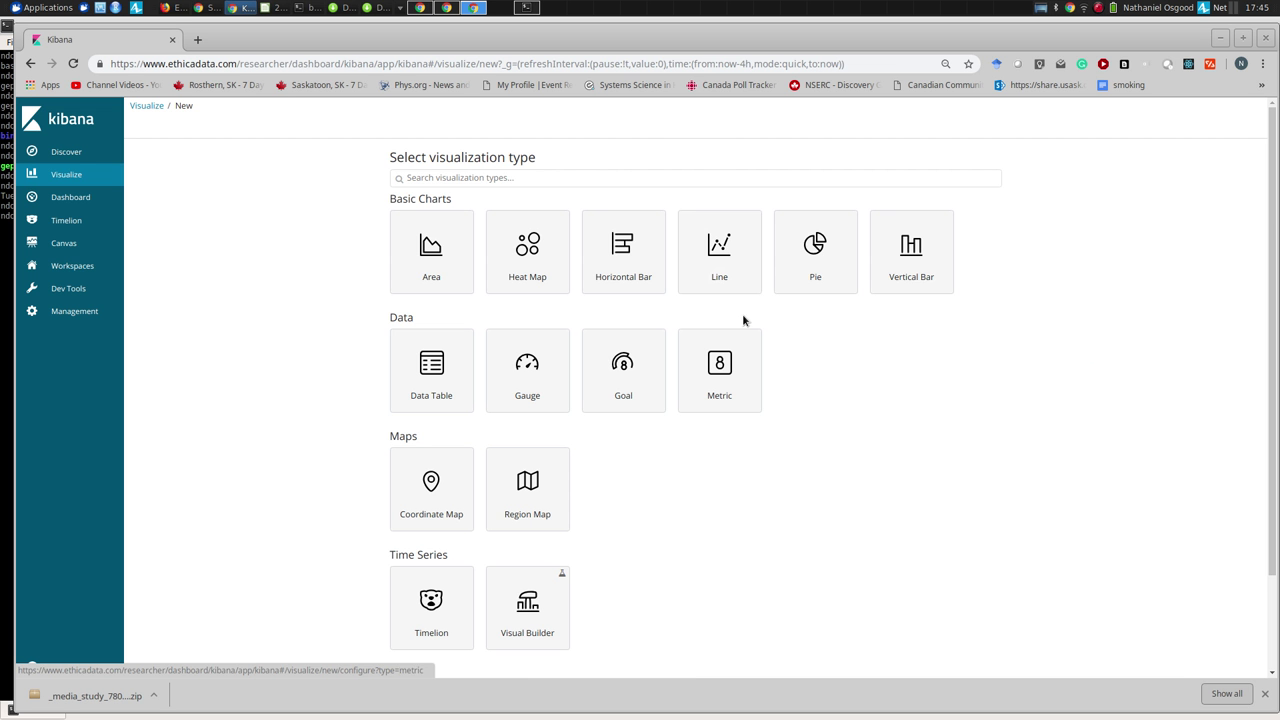
{"action": "left_click", "coordinate": [820, 252]}
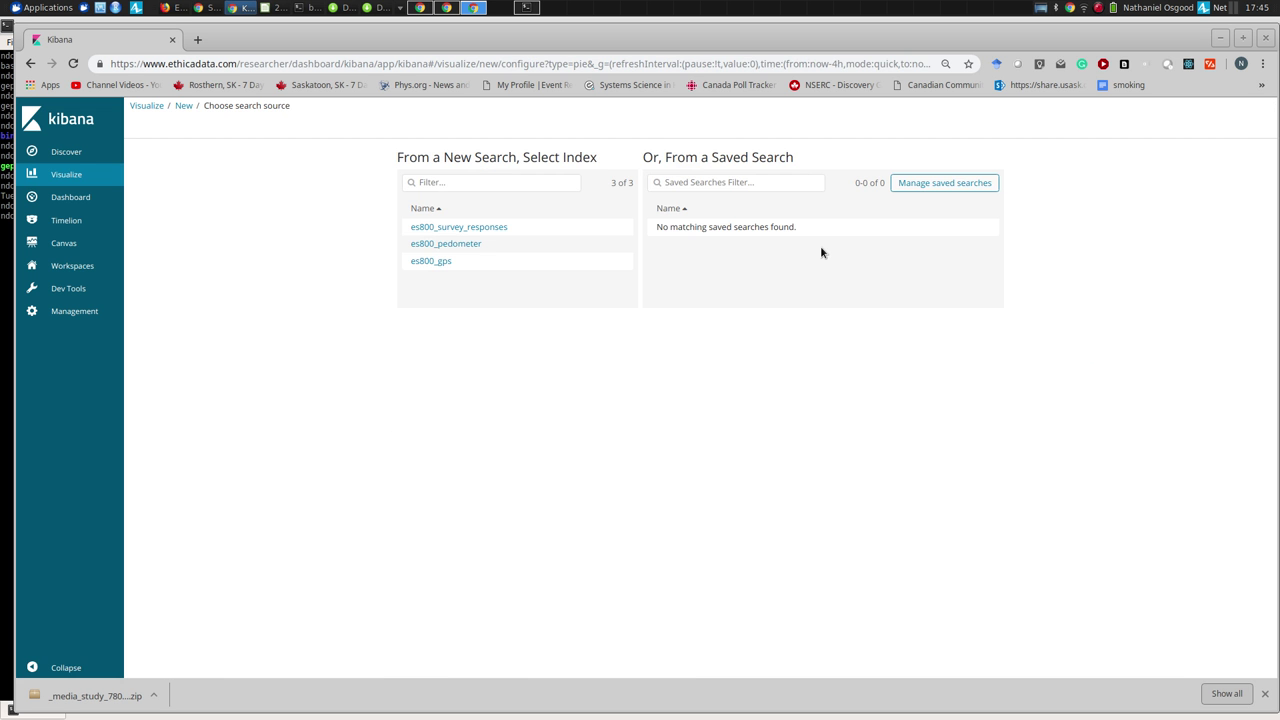
{"action": "left_click", "coordinate": [480, 226]}
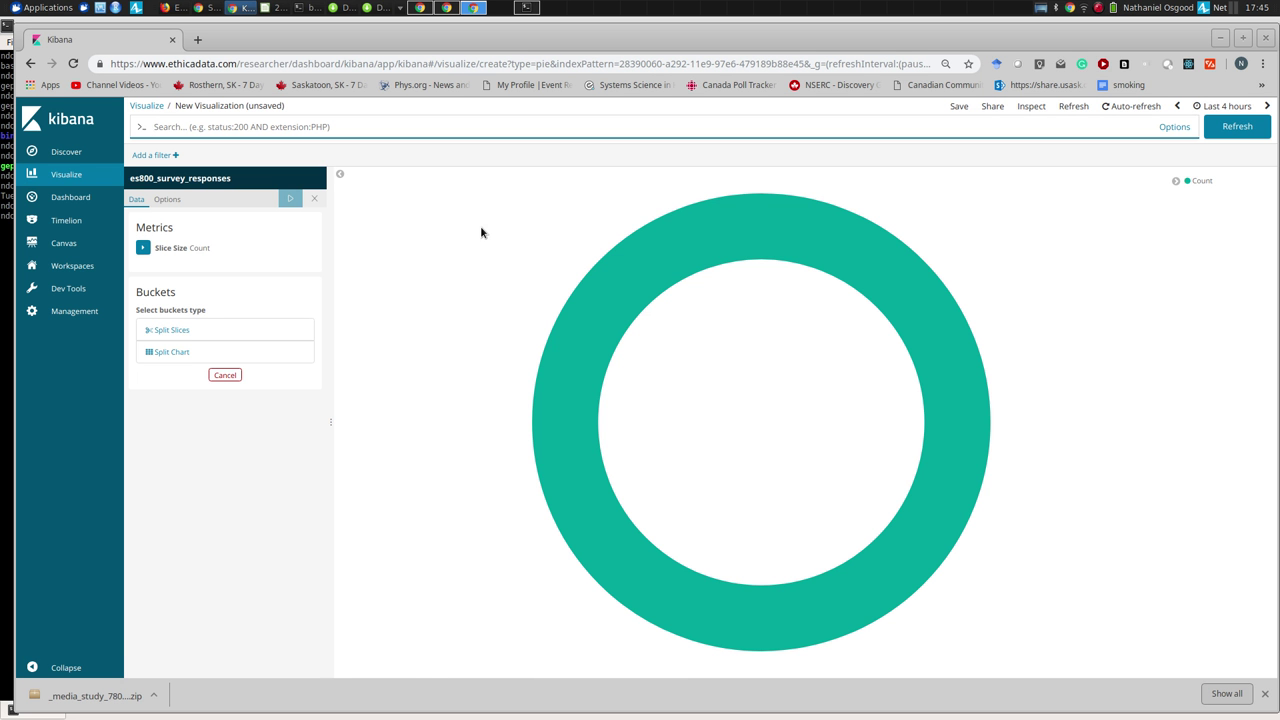
Step: Start a new pie chart visualization based on the es800_survey_responses index
{"action": "left_click", "coordinate": [62, 176]}
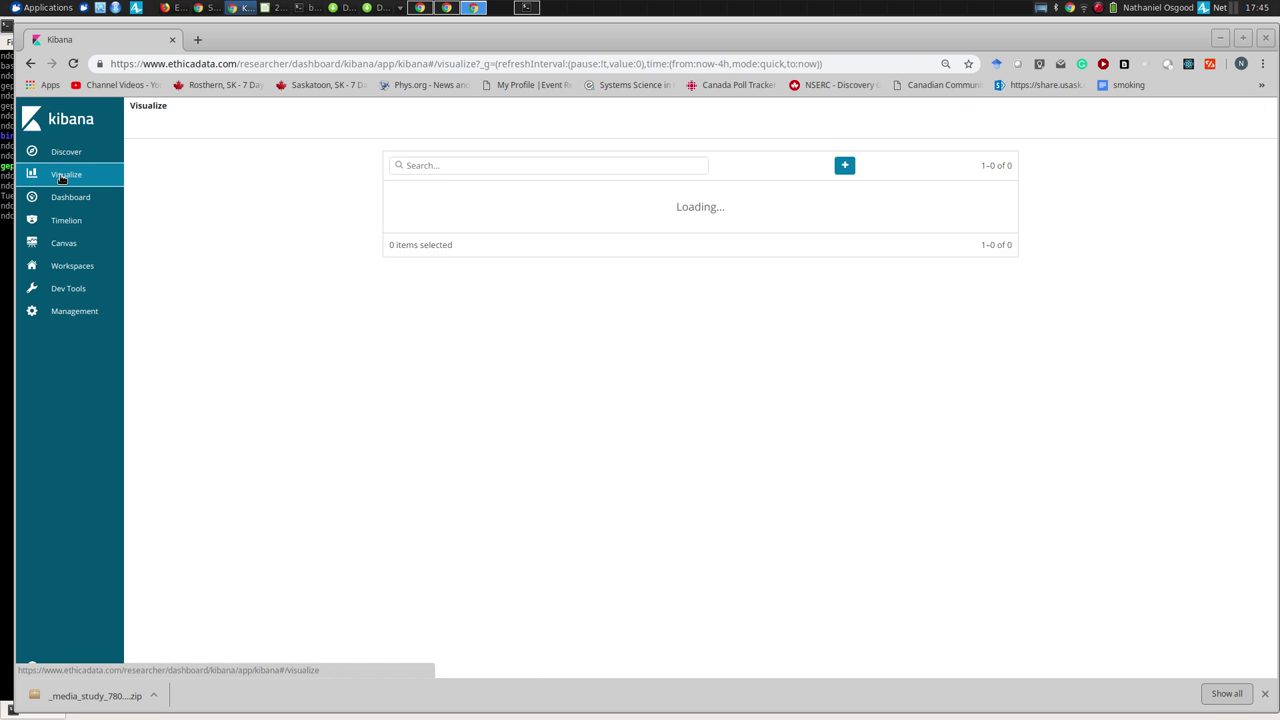
{"action": "left_click", "coordinate": [668, 230]}
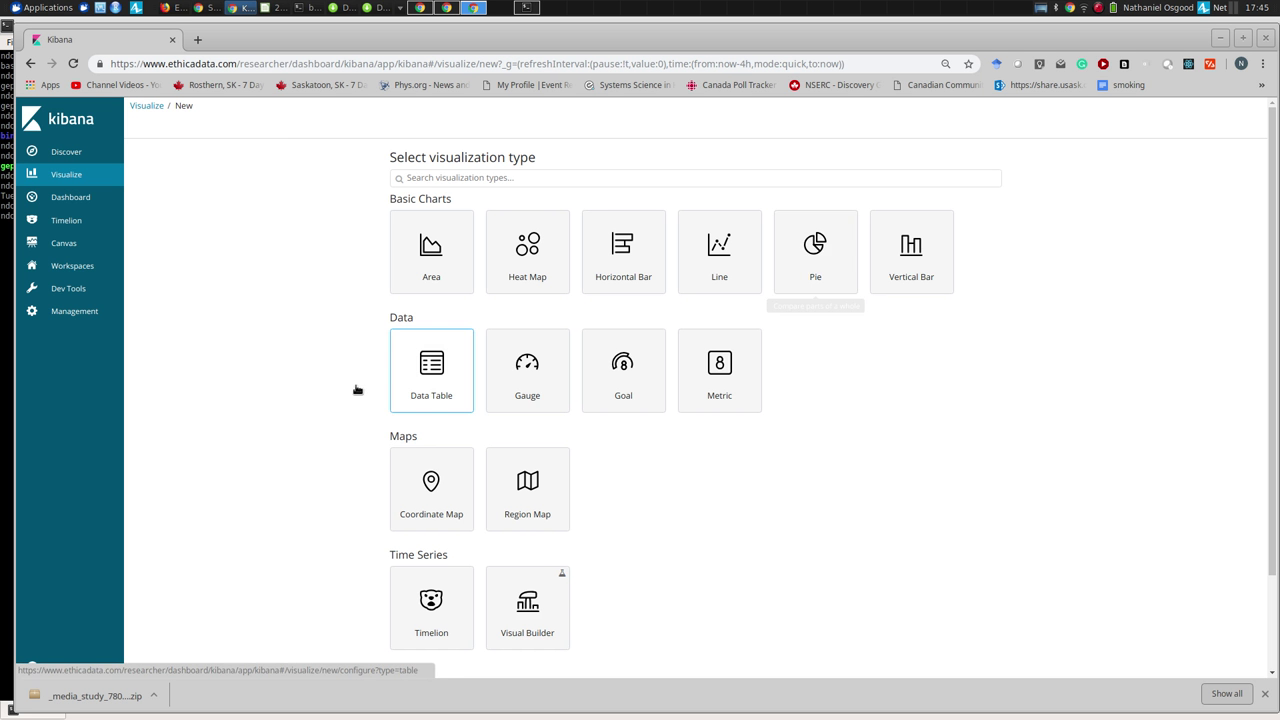
{"action": "scroll", "coordinate": [616, 548], "scroll_direction": "down", "scroll_amount": 3}
{"action": "scroll", "coordinate": [616, 548], "scroll_direction": "up", "scroll_amount": 3}
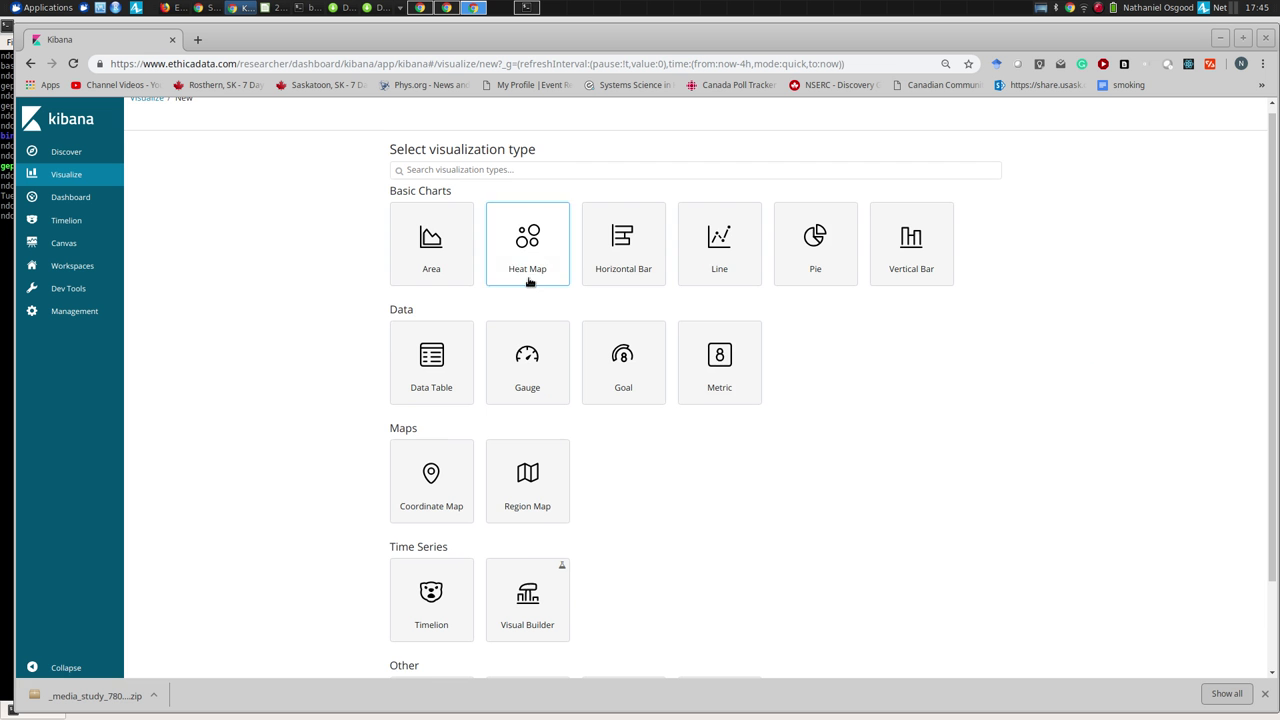
{"action": "left_click", "coordinate": [793, 251]}
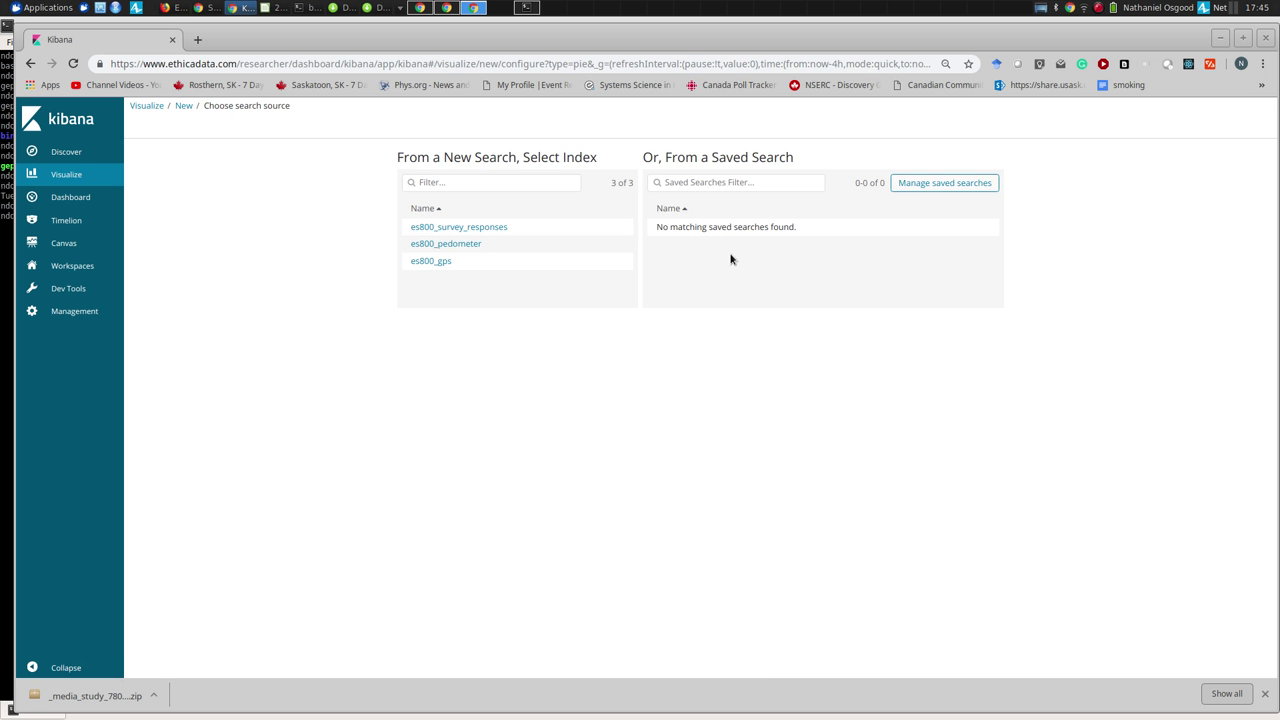
{"action": "left_click", "coordinate": [449, 229]}
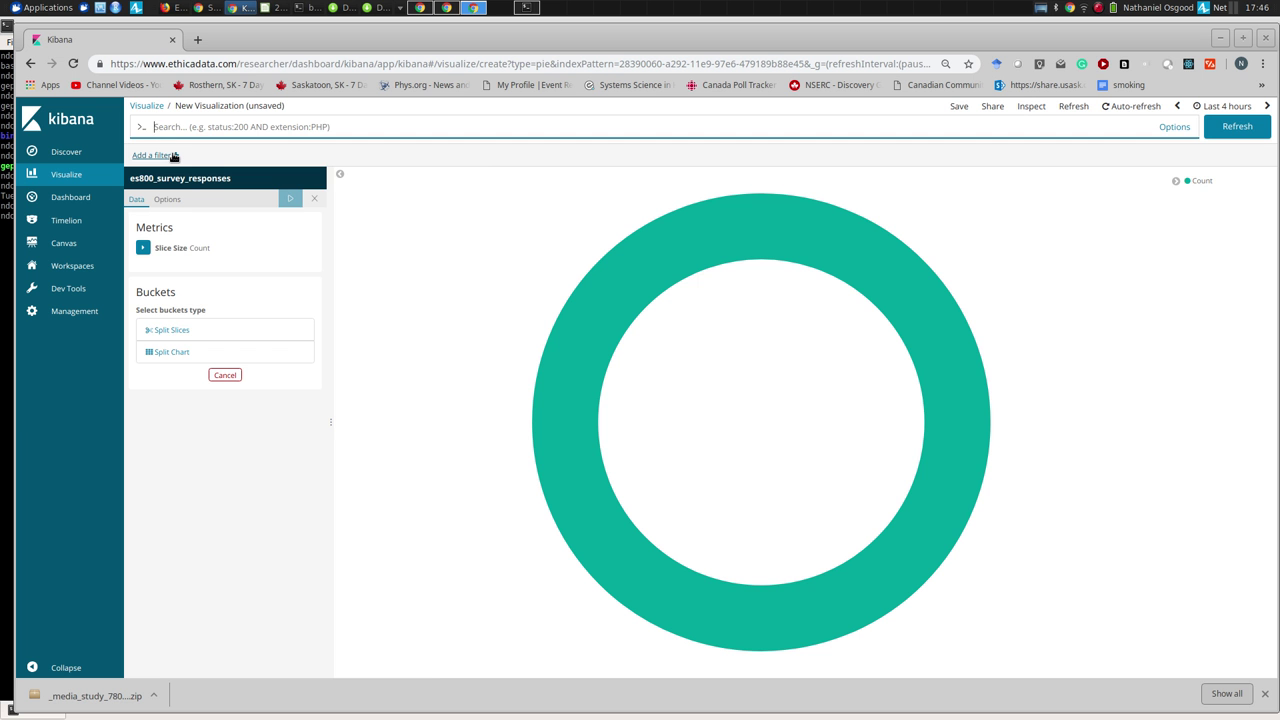
Step: Add a filter to the pie chart where survey_id is 4225
{"action": "left_click", "coordinate": [172, 156]}
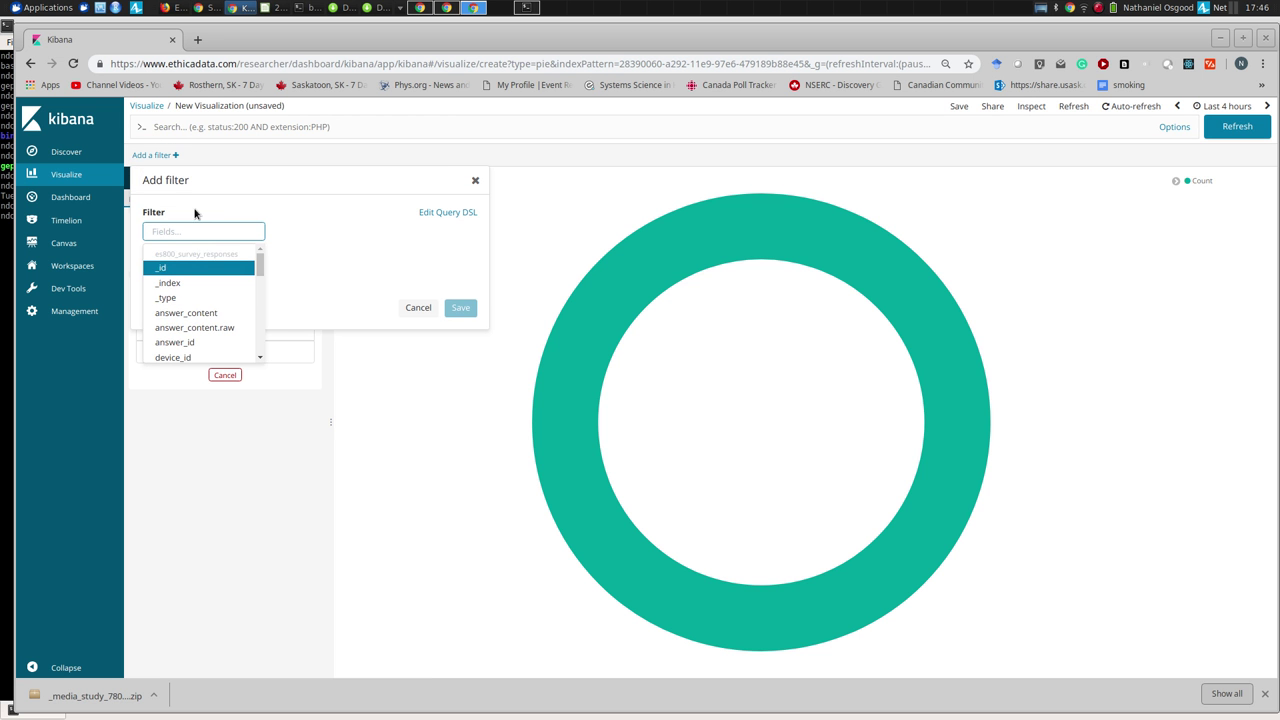
{"action": "left_click_drag", "start_coordinate": [262, 274], "coordinate": [257, 348]}
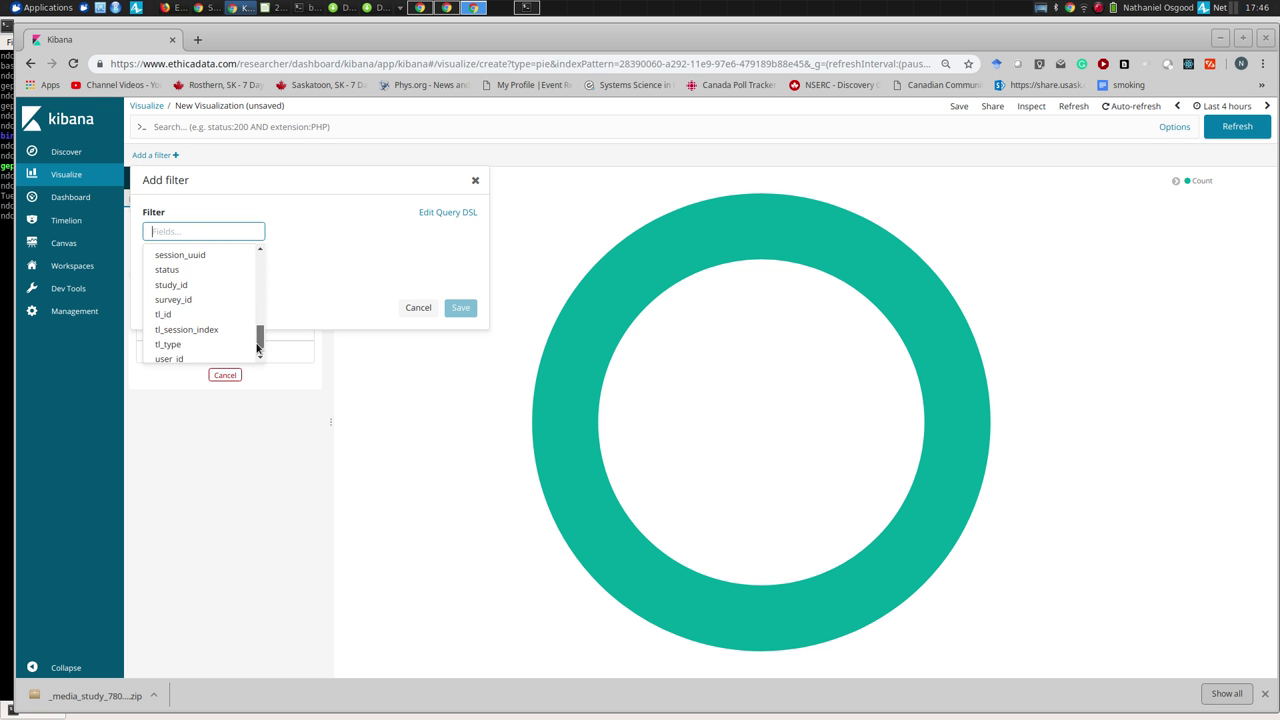
{"action": "scroll", "coordinate": [205, 330], "scroll_direction": "down", "scroll_amount": 1}
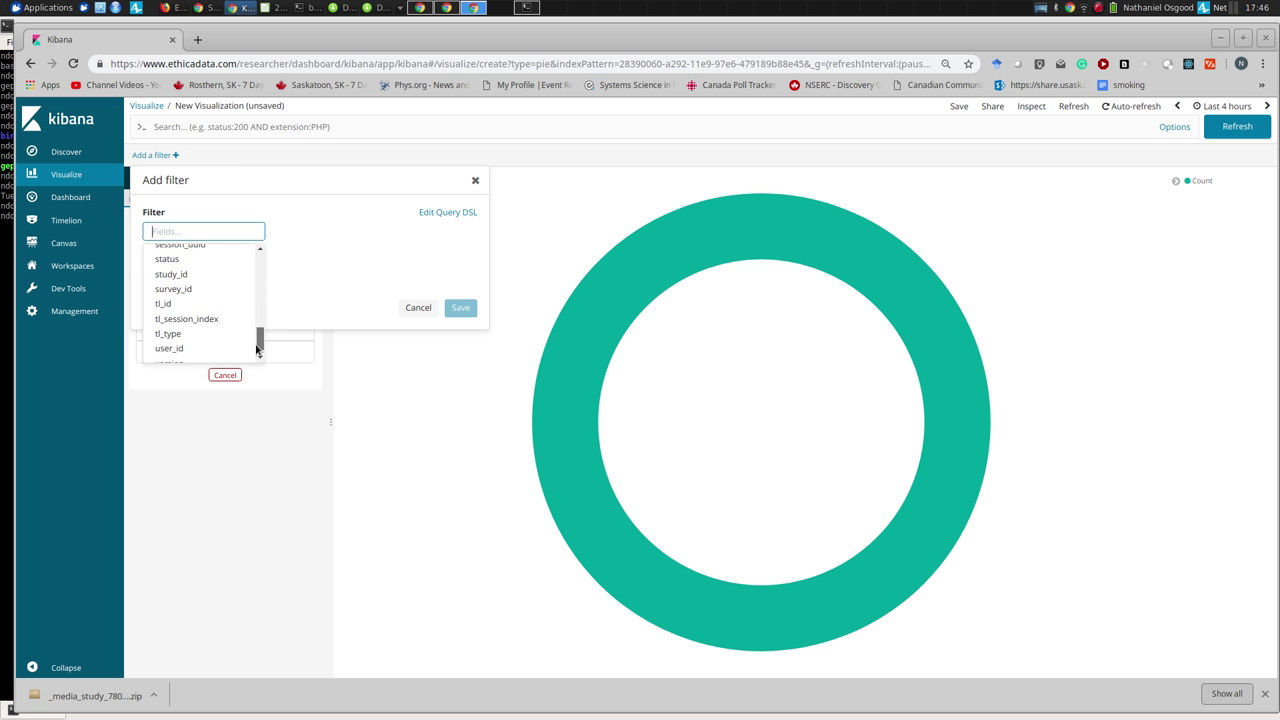
{"action": "left_click", "coordinate": [200, 289]}
{"action": "left_click", "coordinate": [241, 258]}
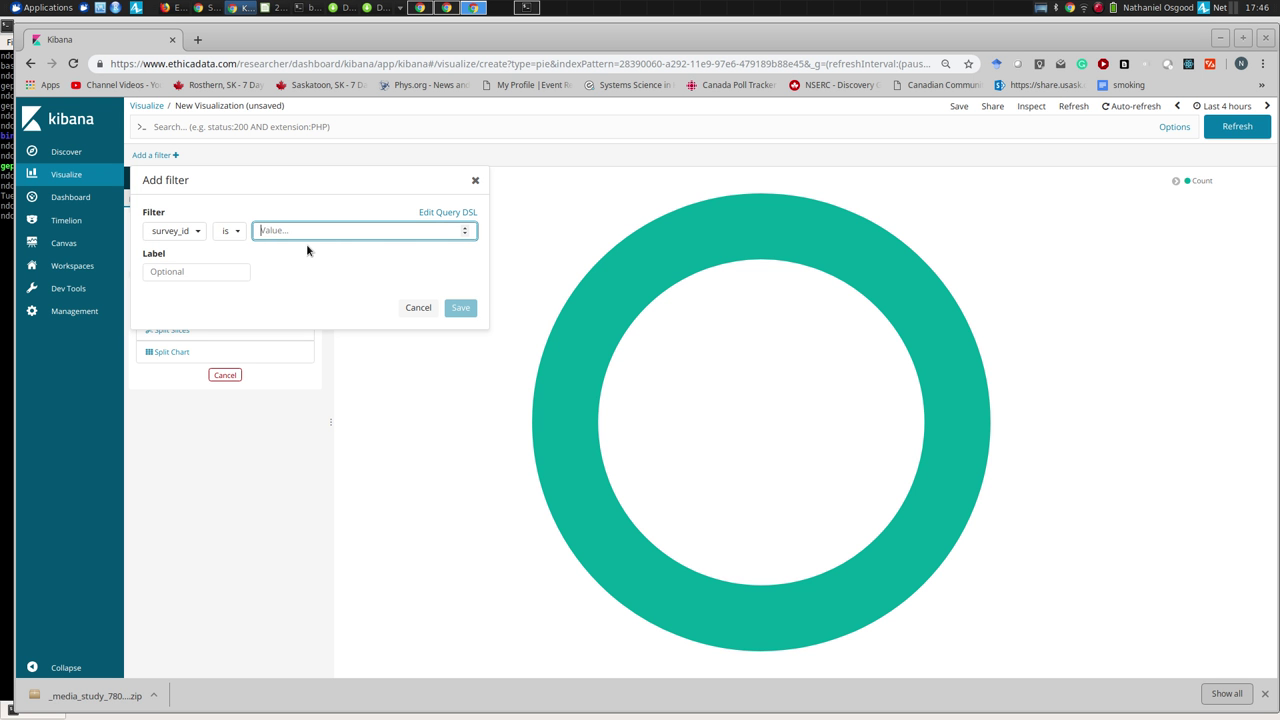
{"action": "type", "text": "4,225"}
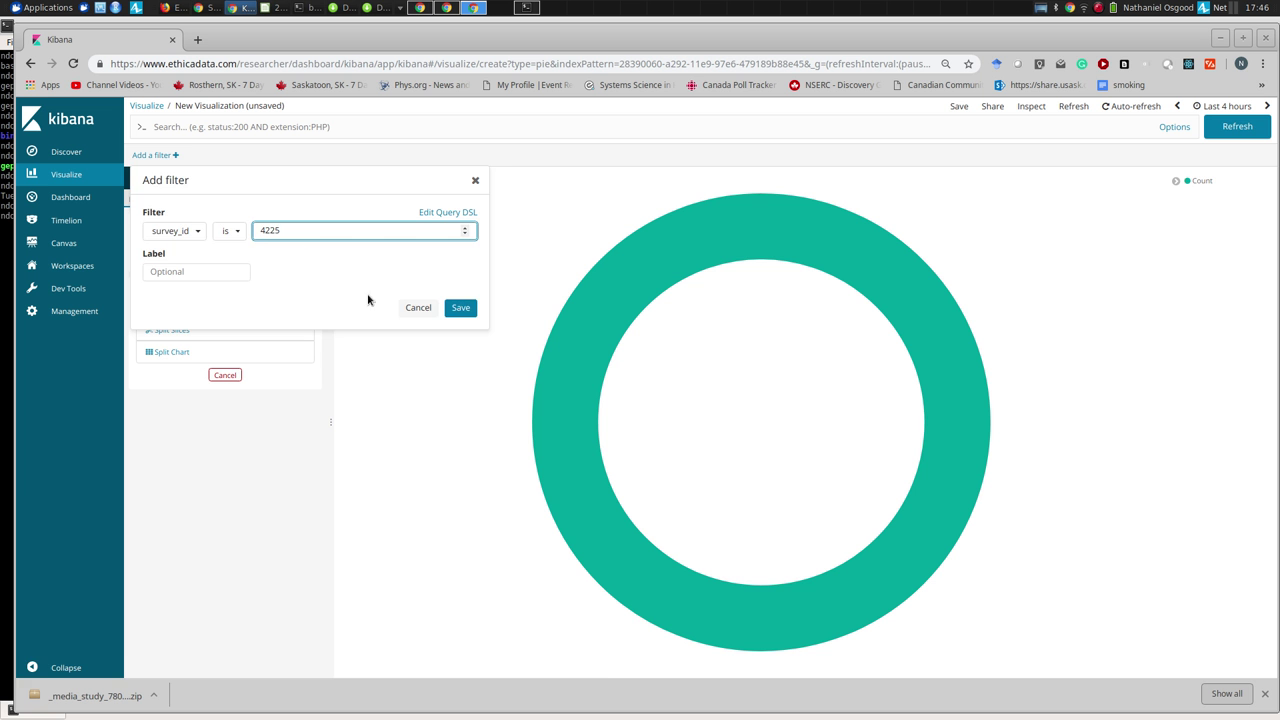
{"action": "left_click", "coordinate": [459, 307]}
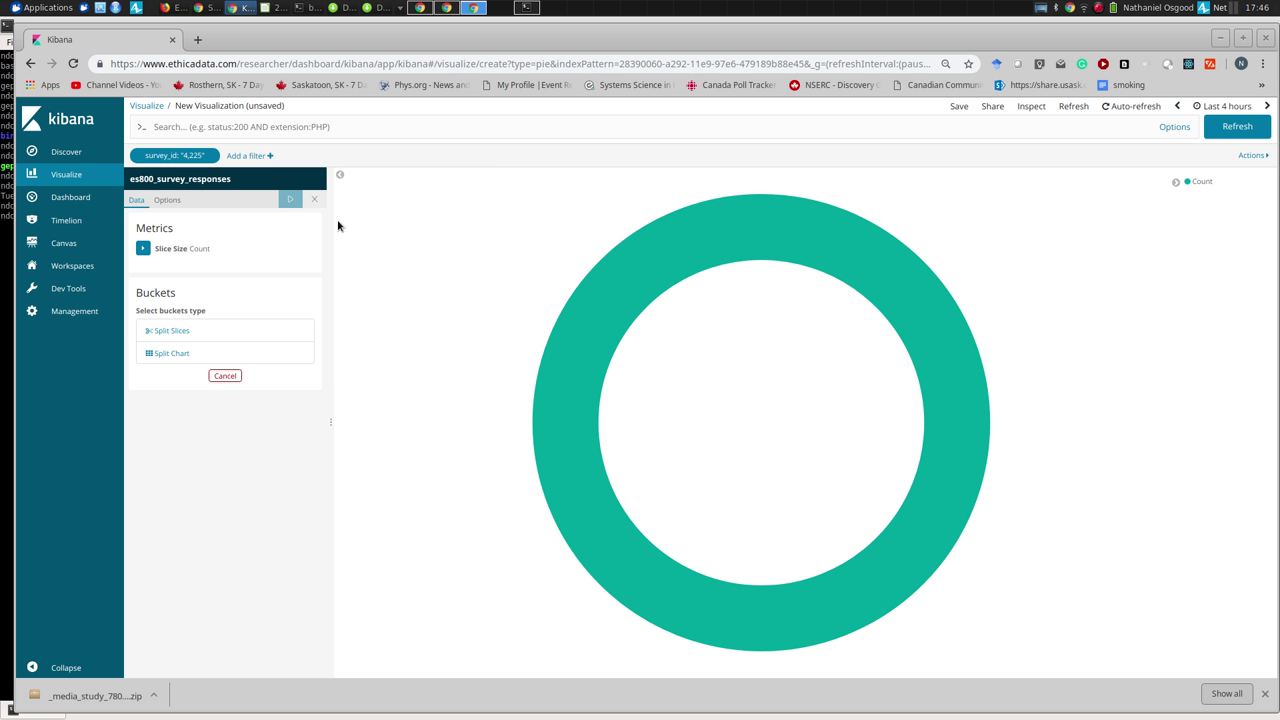
Step: Add a second filter to the pie chart where q_id is 2
{"action": "left_click", "coordinate": [262, 155]}
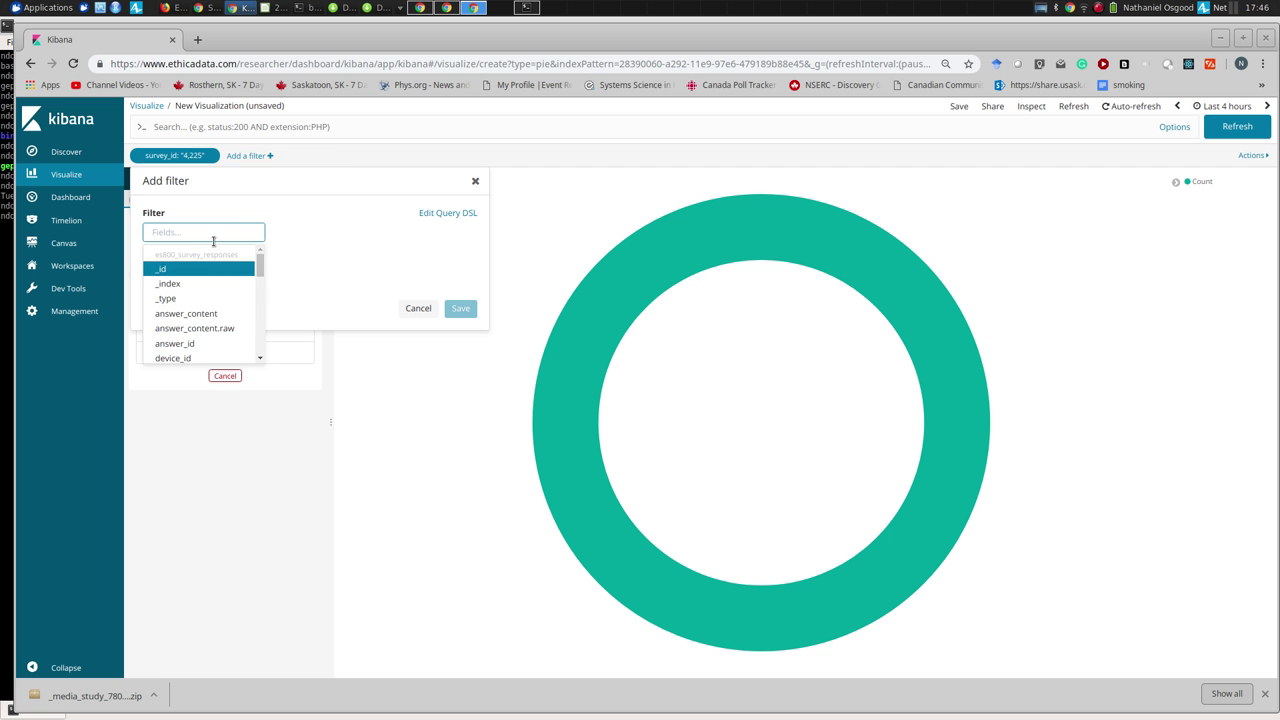
{"action": "left_click_drag", "start_coordinate": [257, 270], "coordinate": [234, 303]}
{"action": "left_click", "coordinate": [214, 283]}
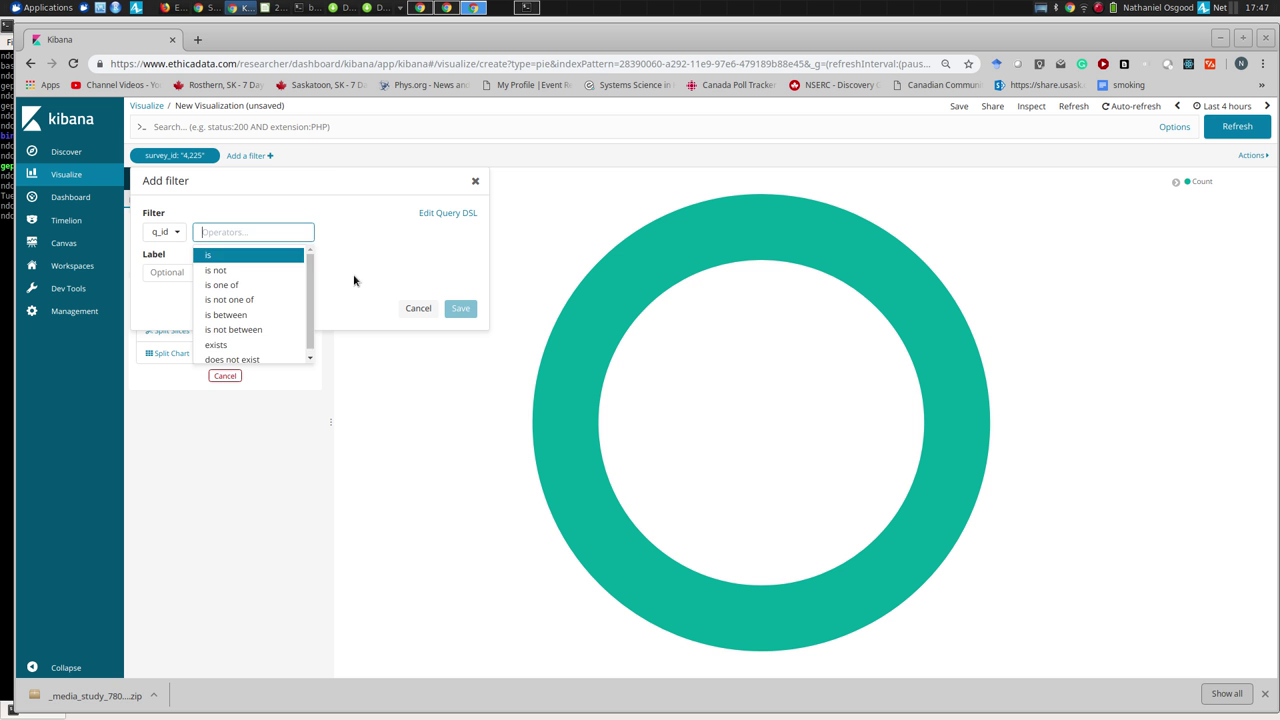
{"action": "left_click", "coordinate": [348, 279]}
{"action": "left_click", "coordinate": [245, 232]}
{"action": "left_click", "coordinate": [246, 255]}
{"action": "type", "text": "3"}
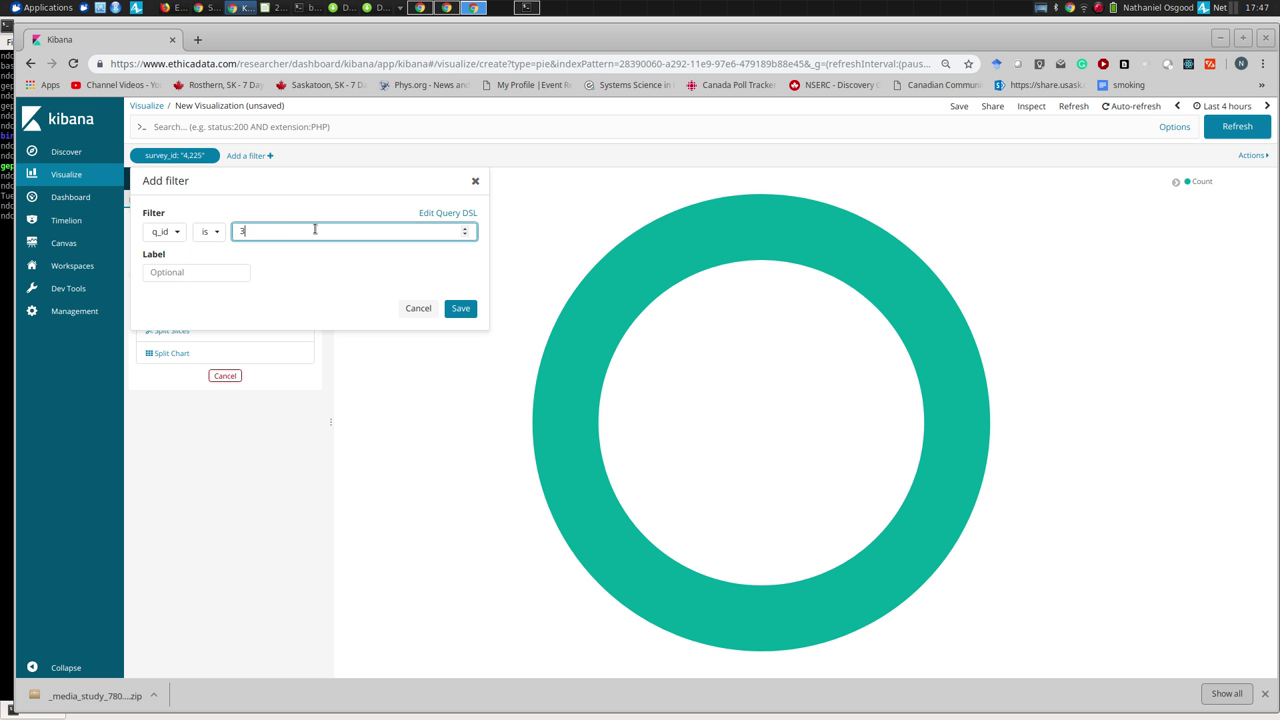
{"action": "key", "text": "BackSpace"}
{"action": "type", "text": "2"}
{"action": "left_click", "coordinate": [452, 309]}
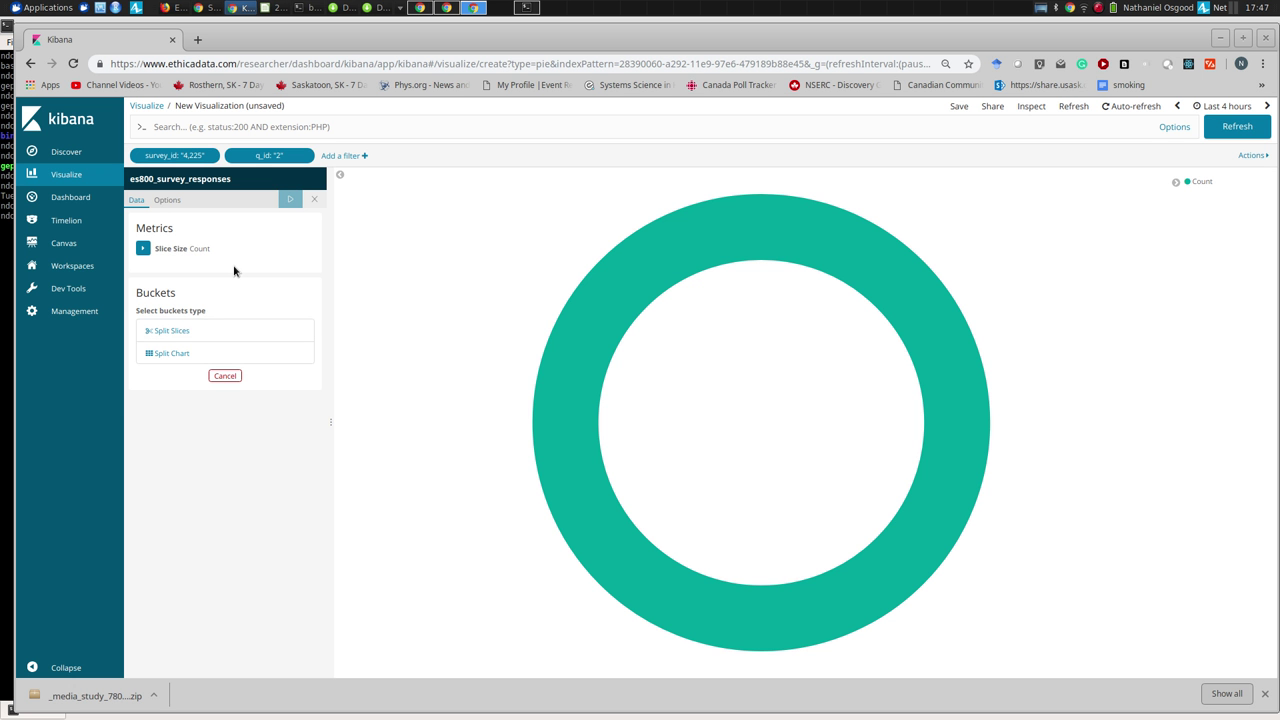
Step: Split the pie slices with a Terms aggregation on the answer_content.raw field and apply the change to the chart
{"action": "left_click", "coordinate": [161, 332]}
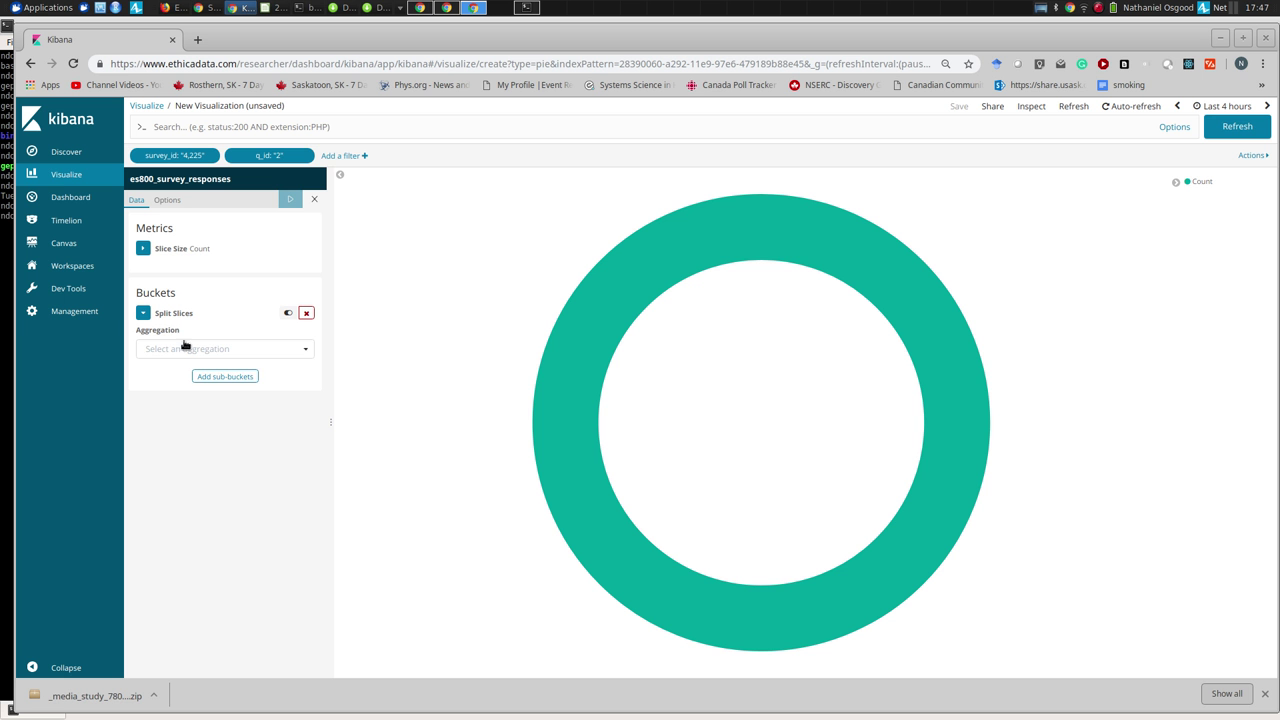
{"action": "left_click", "coordinate": [185, 348]}
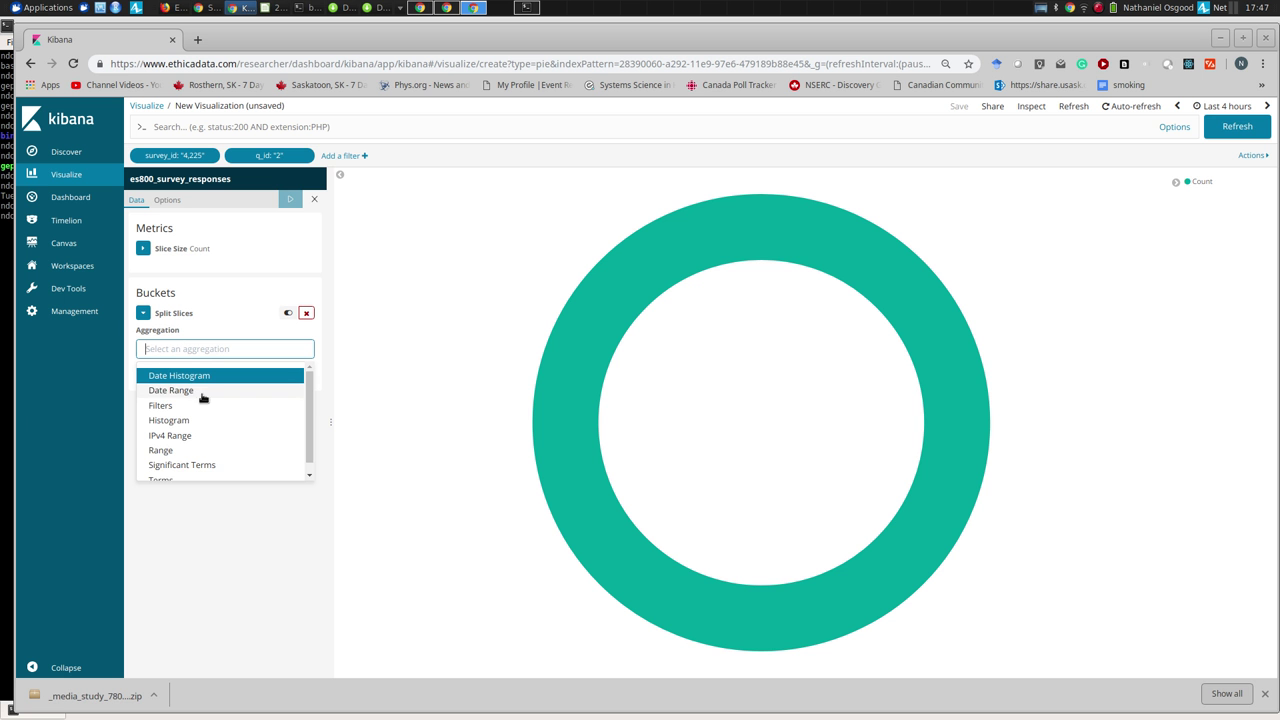
{"action": "scroll", "coordinate": [283, 415], "scroll_direction": "down", "scroll_amount": 1}
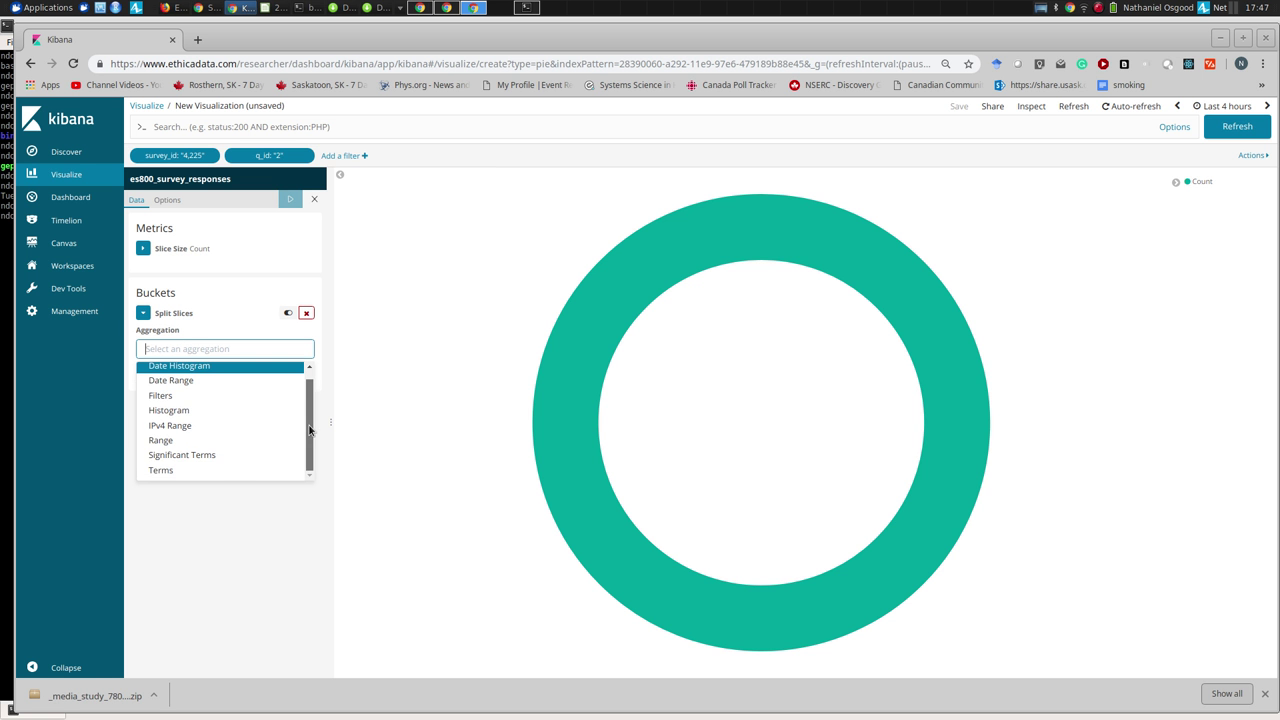
{"action": "left_click", "coordinate": [230, 476]}
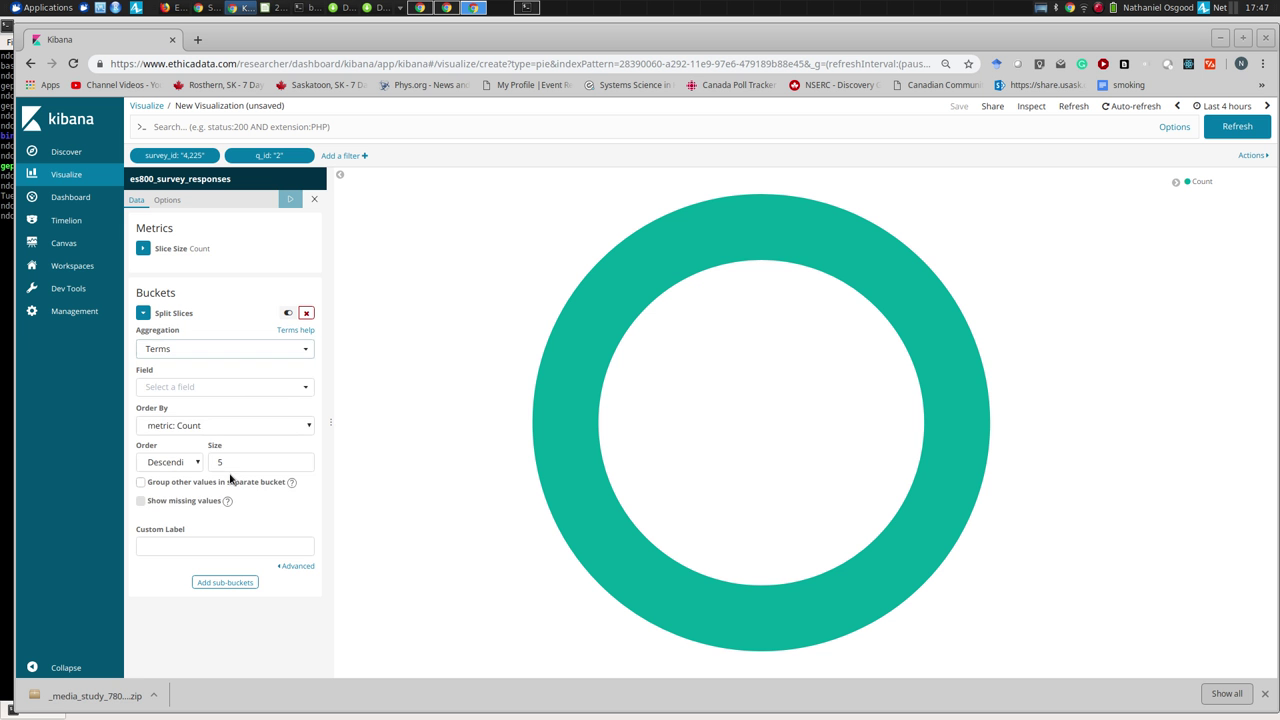
{"action": "left_click", "coordinate": [233, 388]}
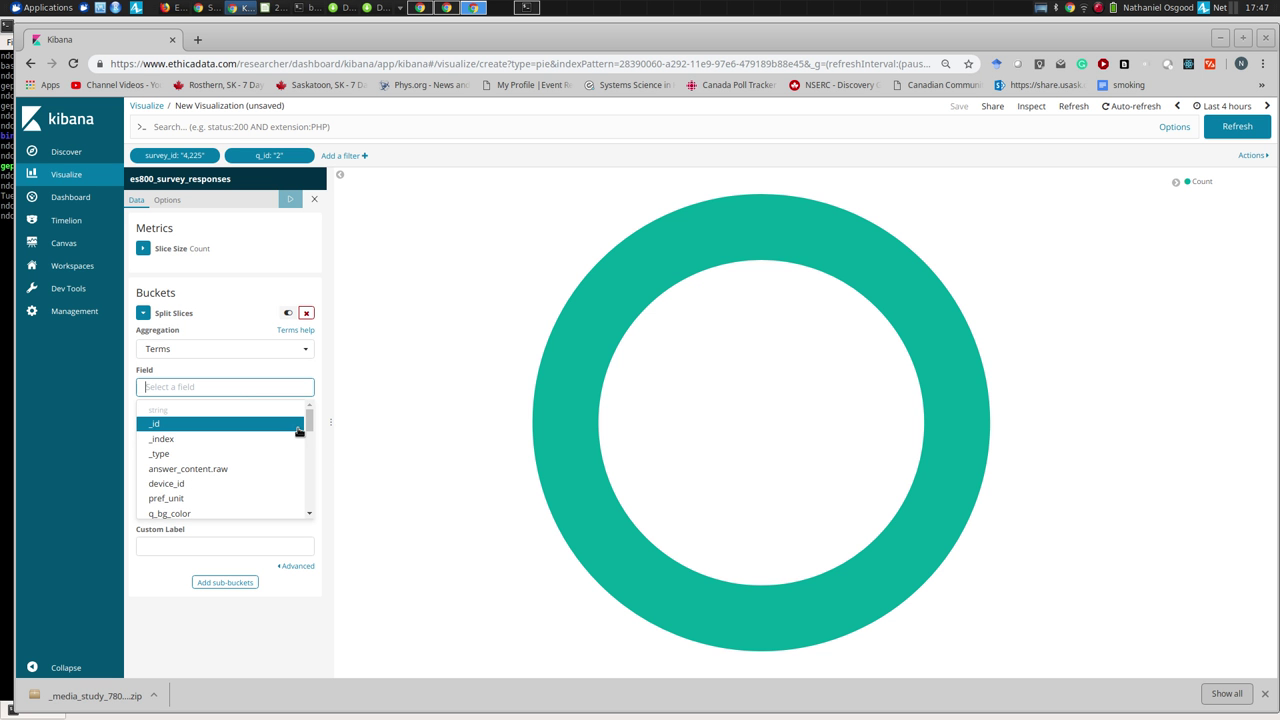
{"action": "scroll", "coordinate": [310, 428], "scroll_direction": "down", "scroll_amount": 1}
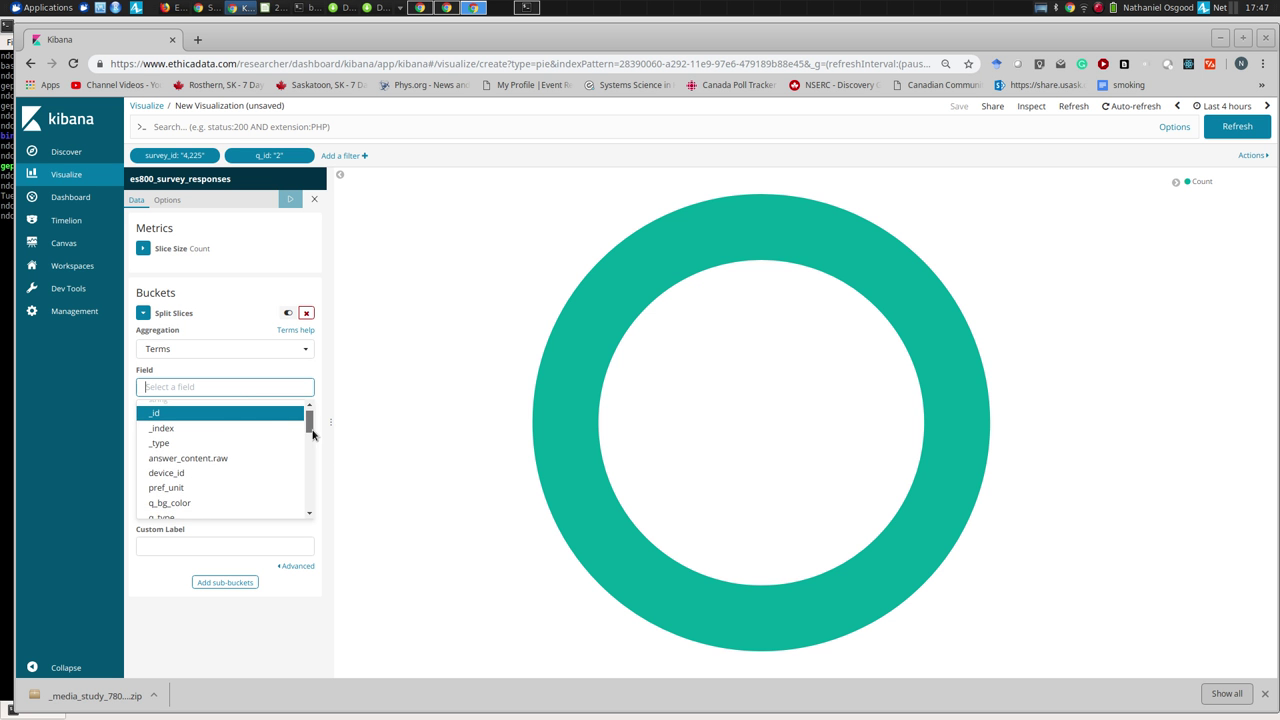
{"action": "left_click", "coordinate": [241, 459]}
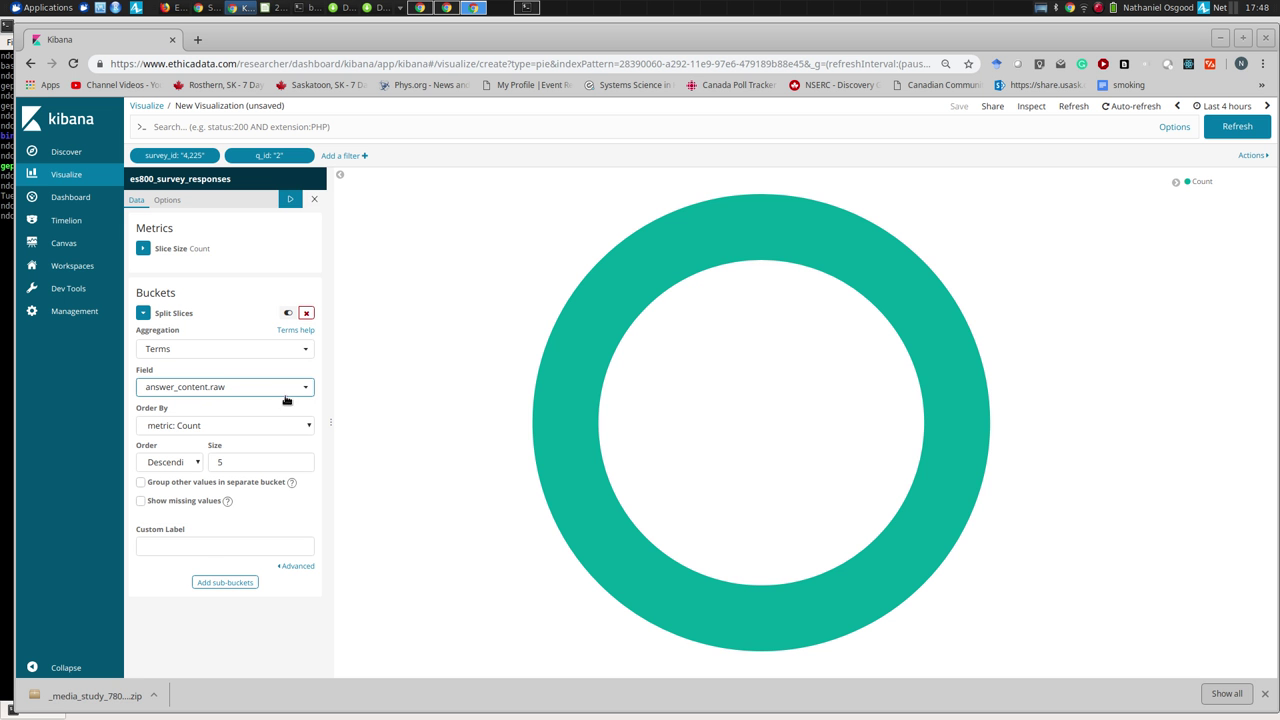
{"action": "left_click", "coordinate": [290, 199]}
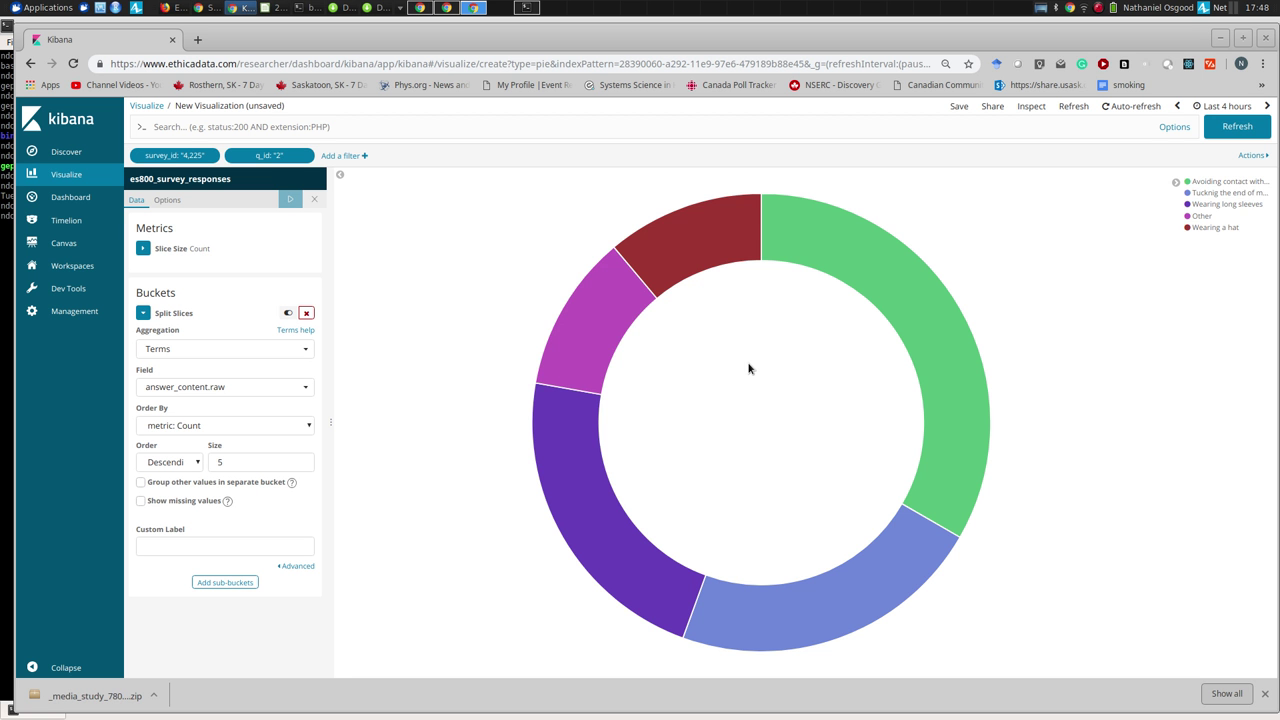
Step: Examine the answer, count and percentage of the pie slices, and review the filters and aggregation field behind them
{"action": "mouse_move", "coordinate": [813, 248]}
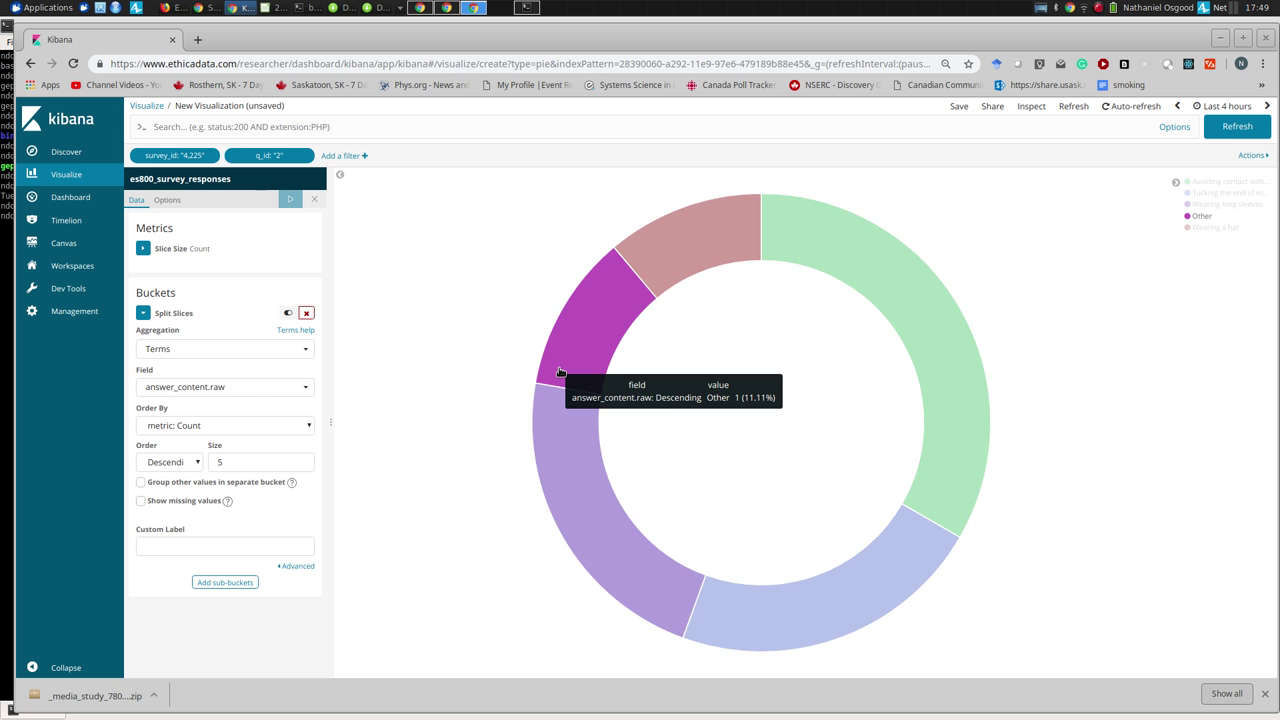
{"action": "mouse_move", "coordinate": [284, 160]}
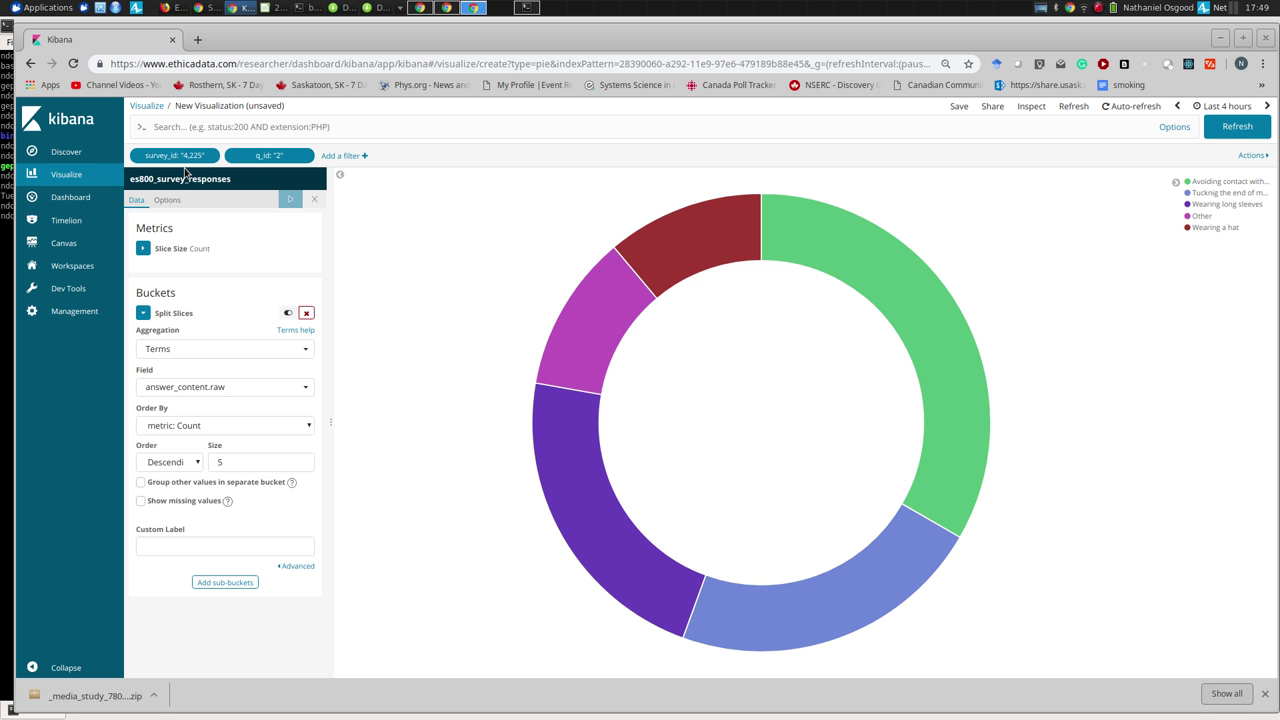
{"action": "left_click", "coordinate": [198, 389]}
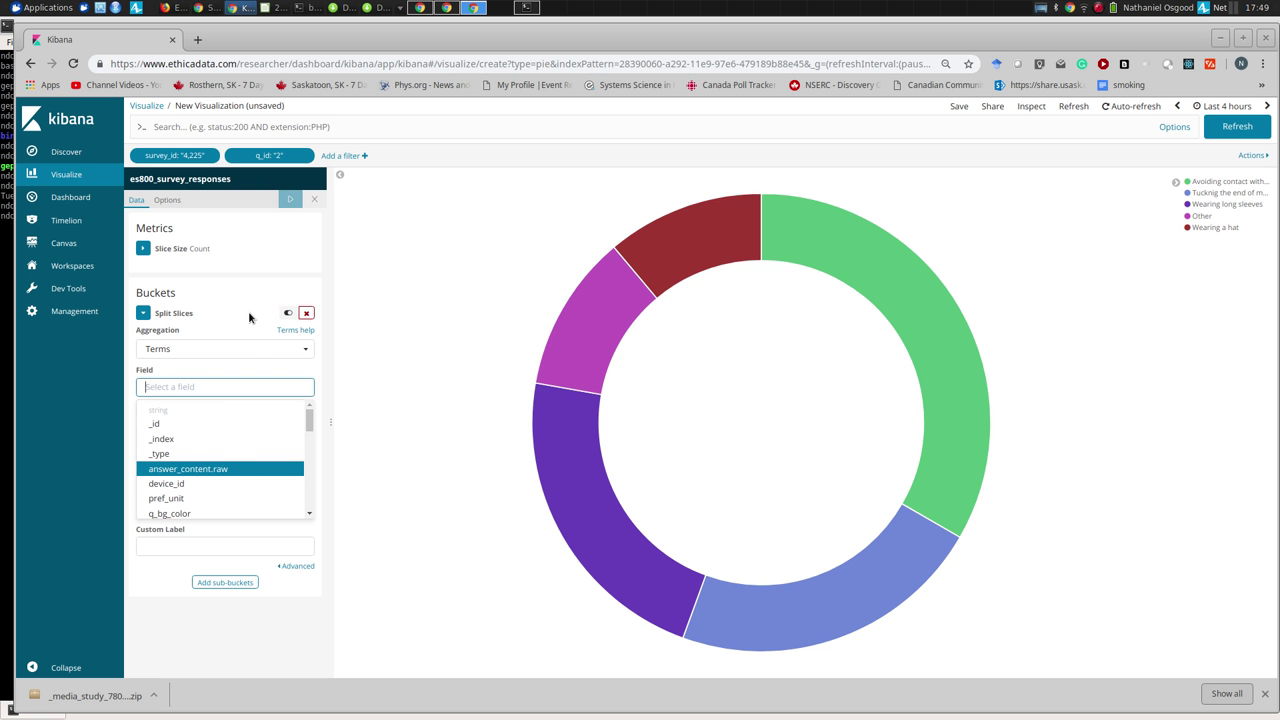
{"action": "key", "text": "Return"}
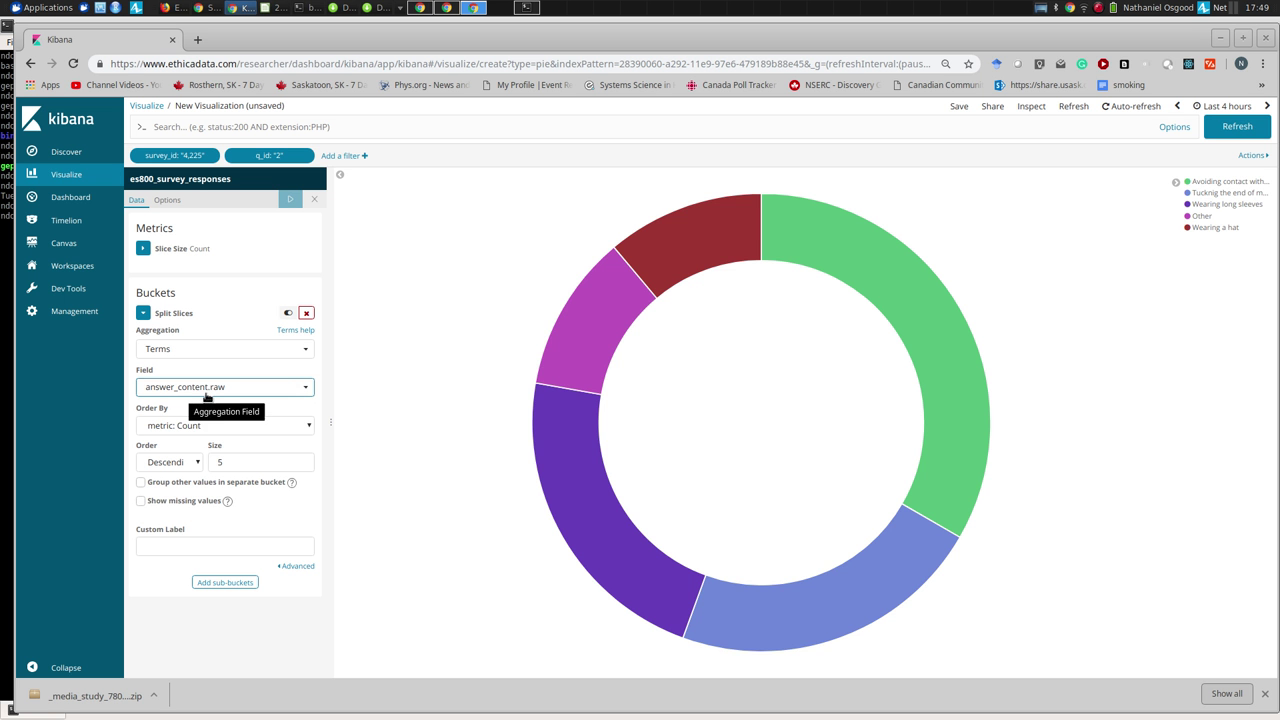
{"action": "mouse_move", "coordinate": [845, 258]}
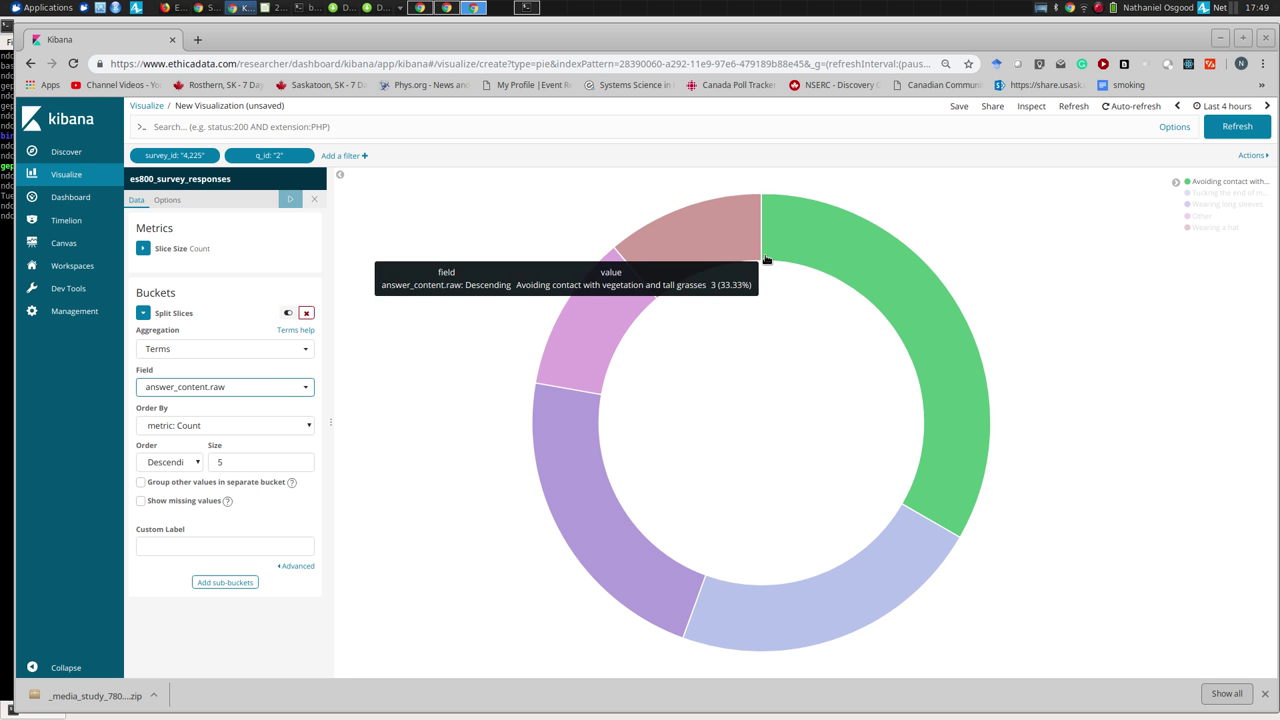
{"action": "mouse_move", "coordinate": [714, 258]}
{"action": "mouse_move", "coordinate": [622, 308]}
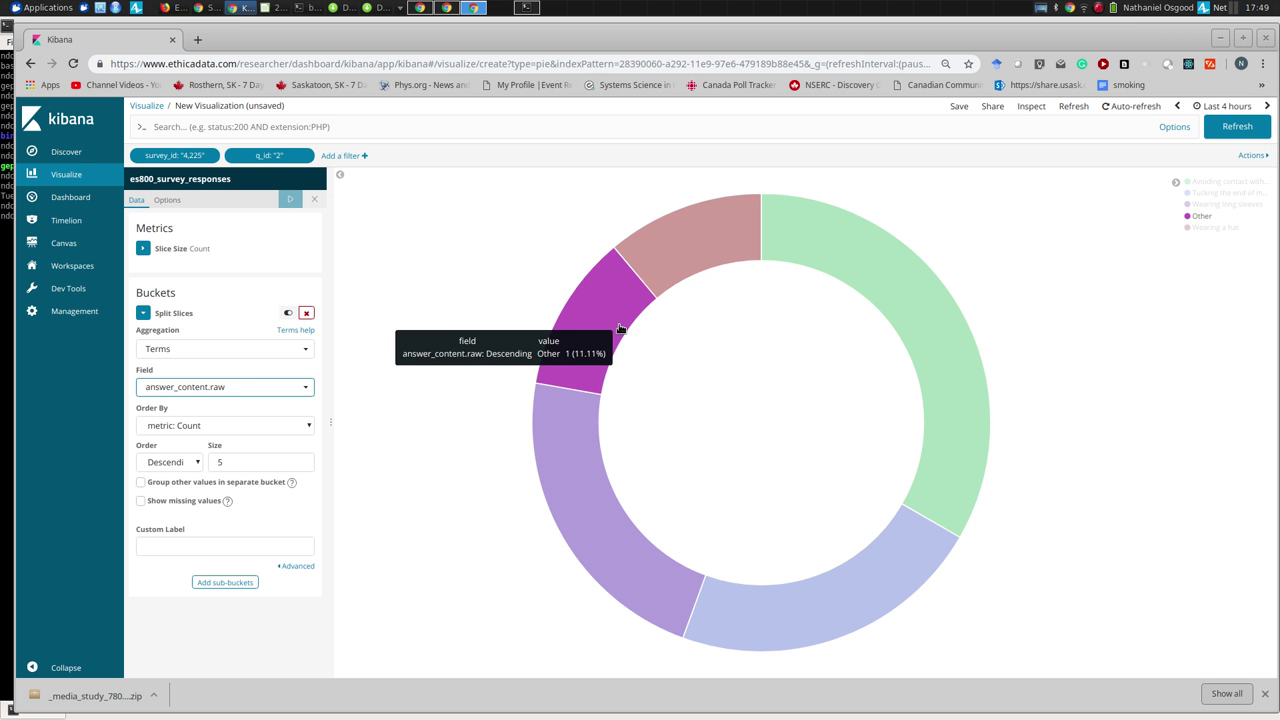
{"action": "mouse_move", "coordinate": [570, 416]}
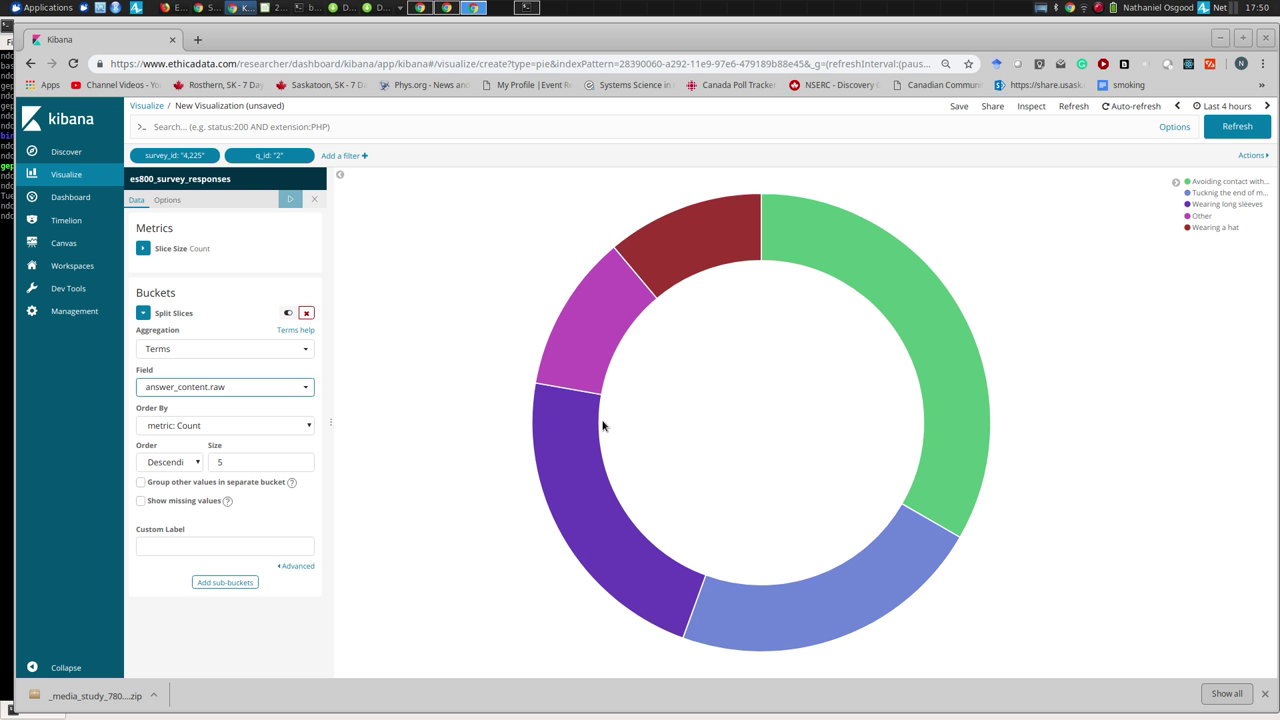
Step: Save the visualization with the title "Answer pie chart"
{"action": "left_click", "coordinate": [955, 108]}
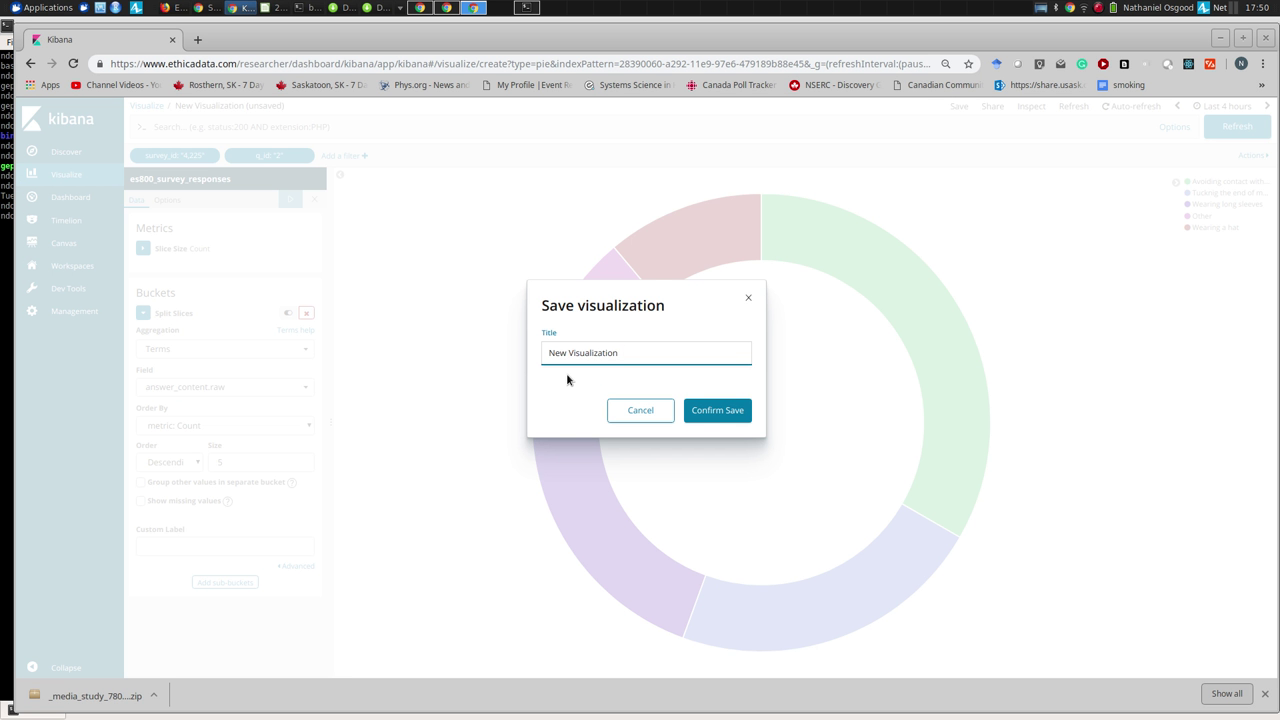
{"action": "key", "text": "ctrl+a"}
{"action": "type", "text": "Answer pie chart"}
{"action": "left_click", "coordinate": [716, 415]}
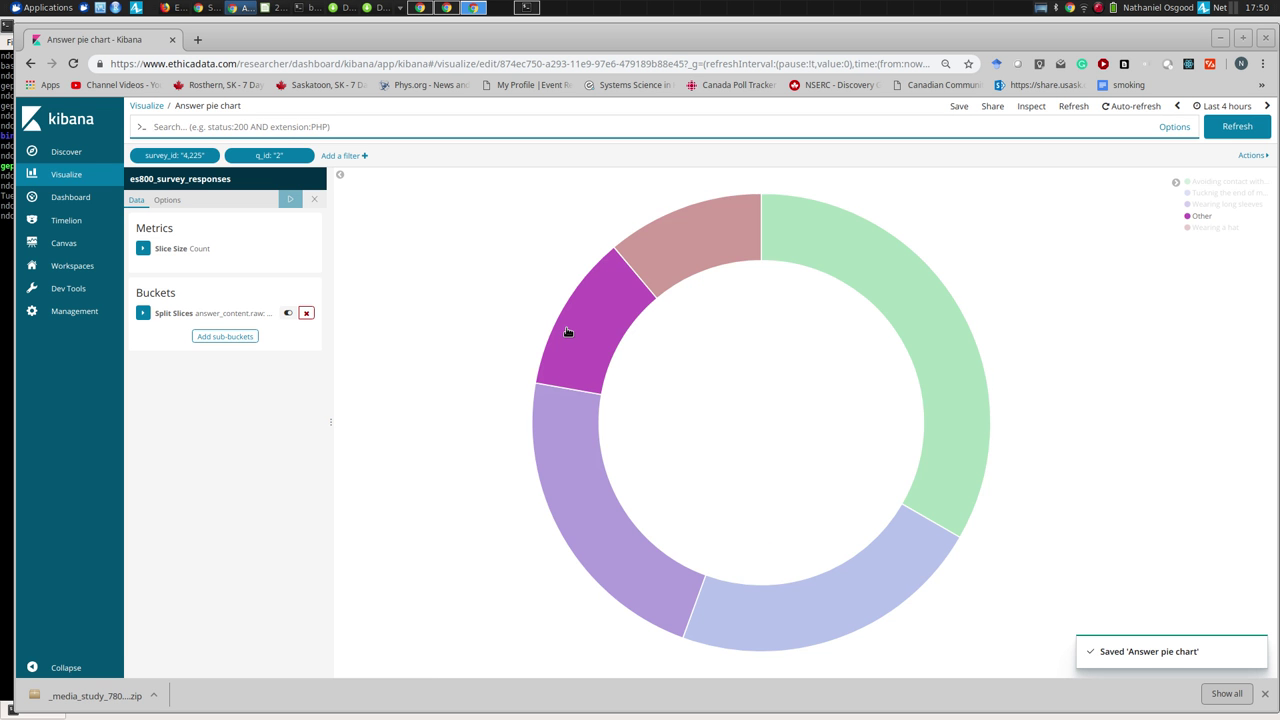
Step: Reopen the Answer pie chart from the list of saved visualizations and copy its snapshot permalink
{"action": "left_click", "coordinate": [73, 176]}
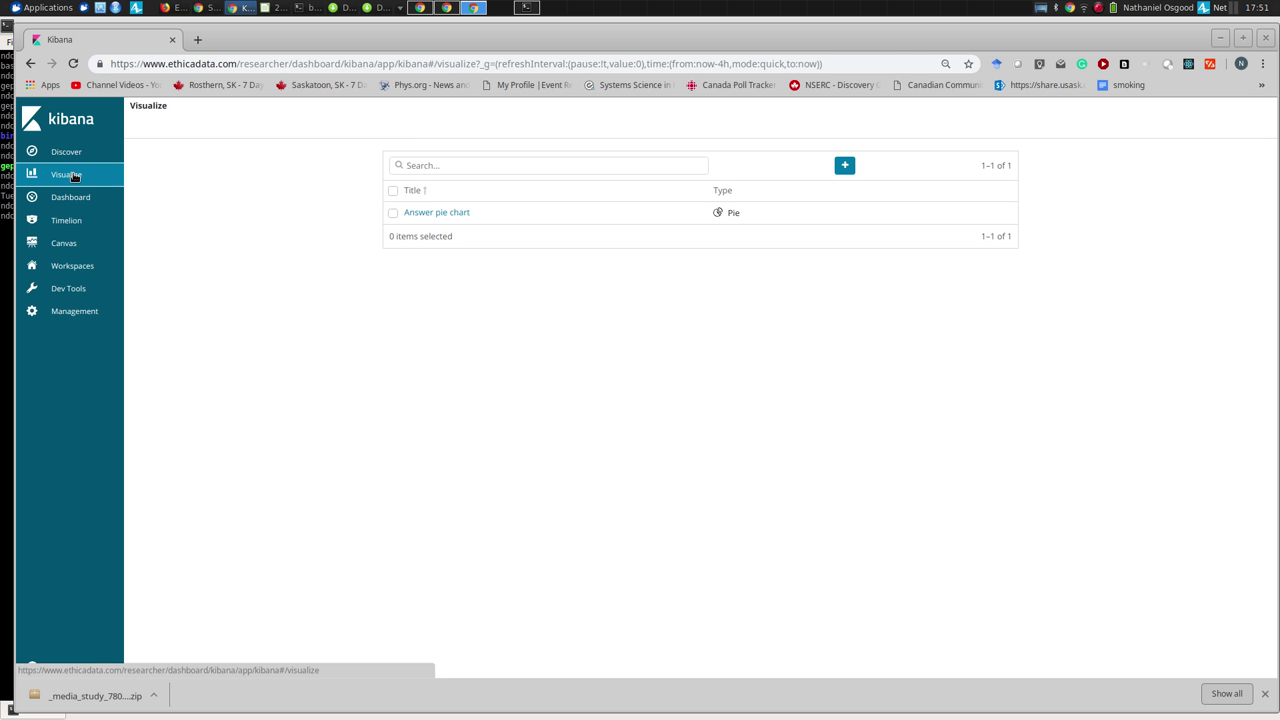
{"action": "left_click", "coordinate": [435, 213]}
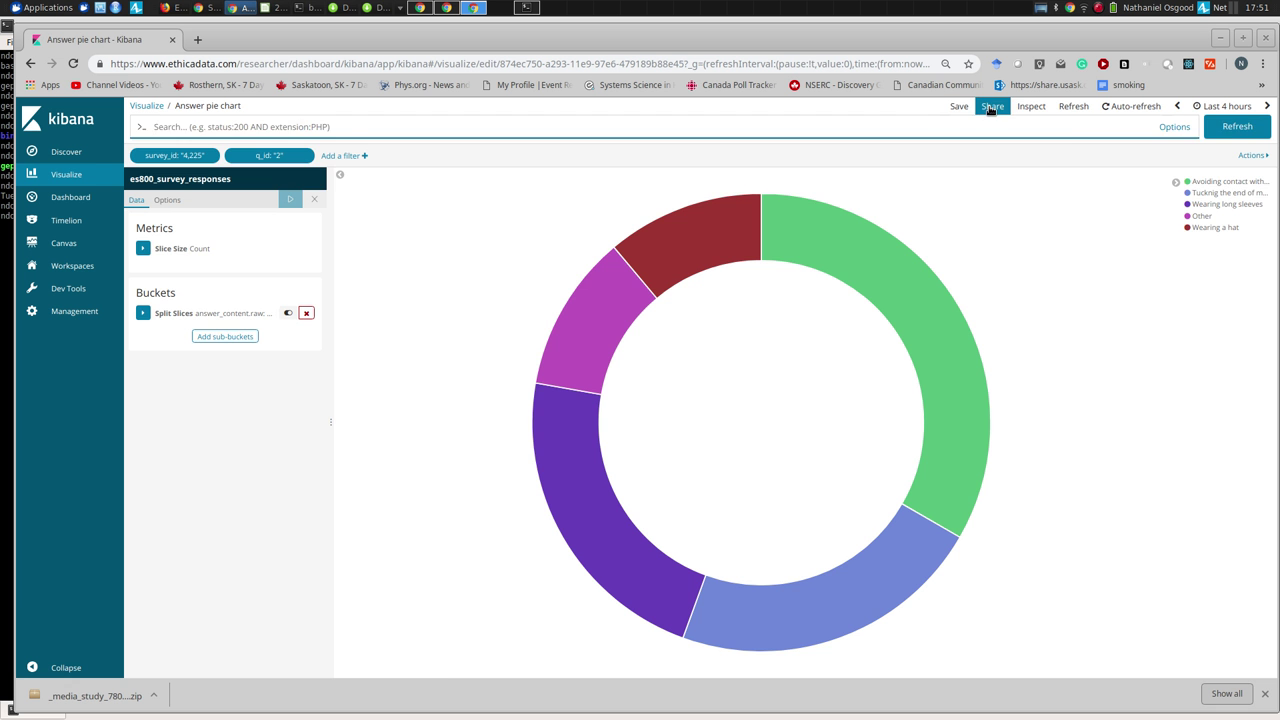
{"action": "left_click", "coordinate": [991, 106]}
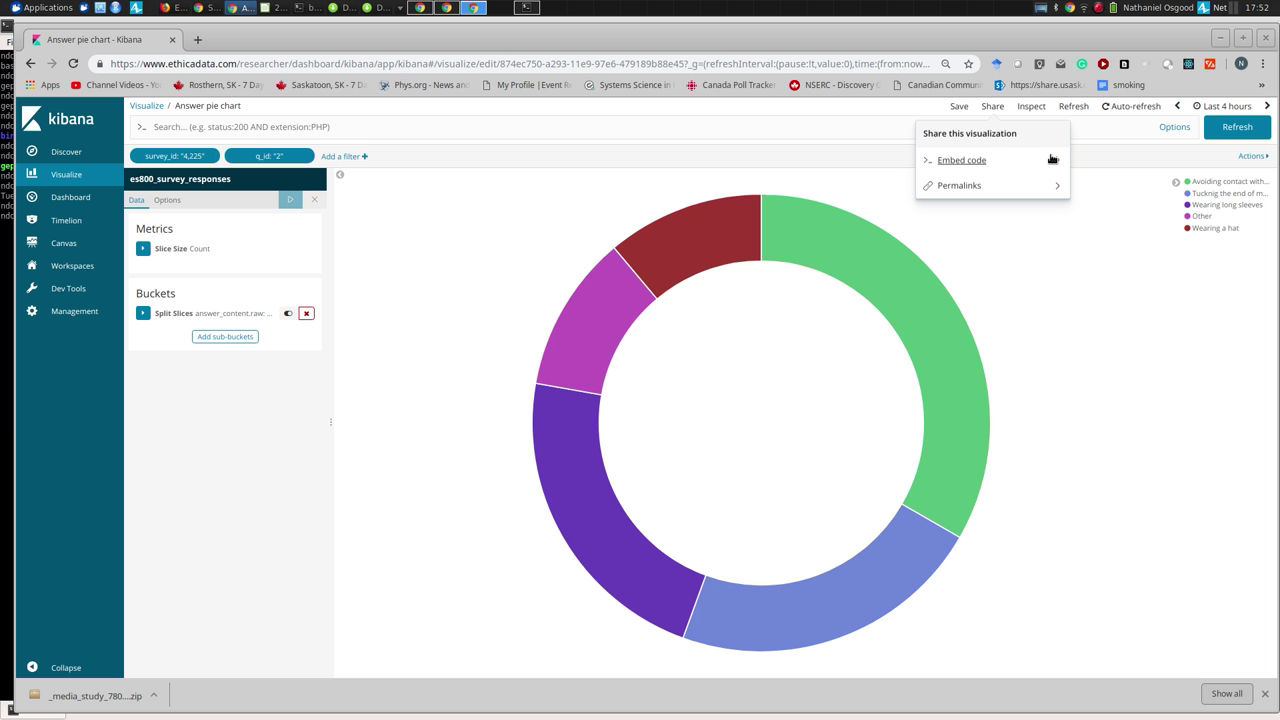
{"action": "left_click", "coordinate": [1052, 185]}
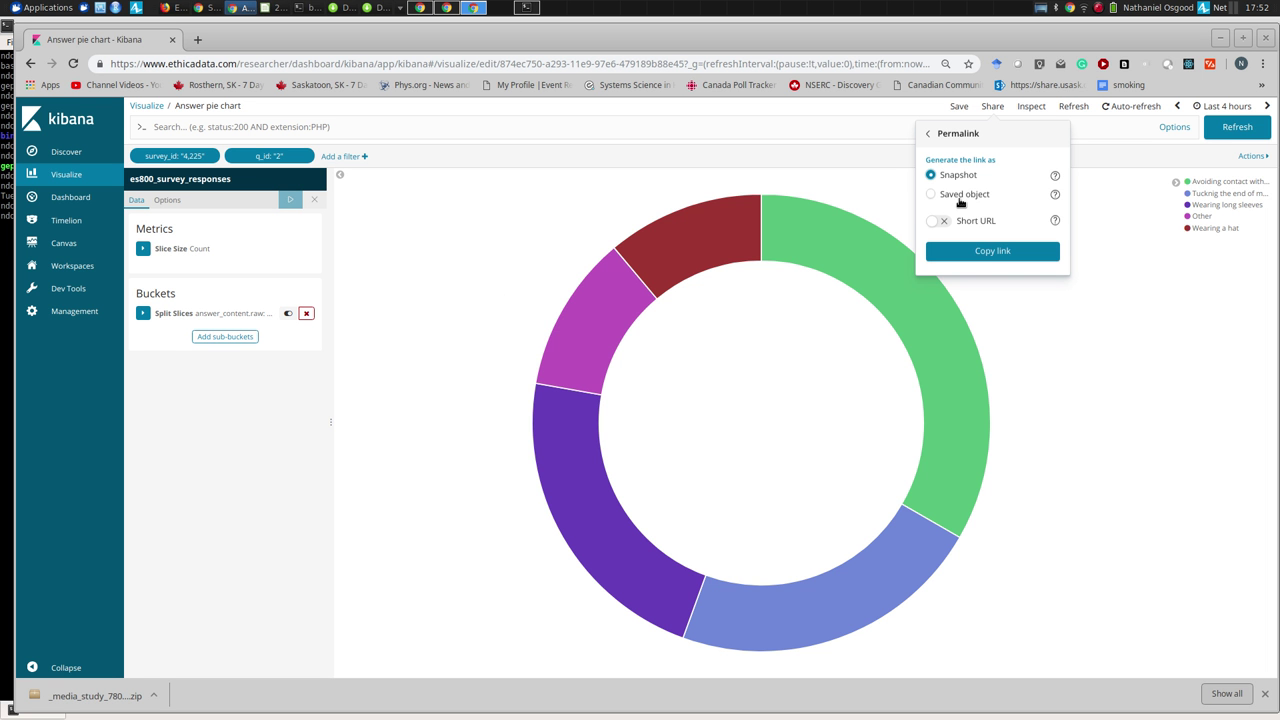
{"action": "left_click", "coordinate": [987, 251]}
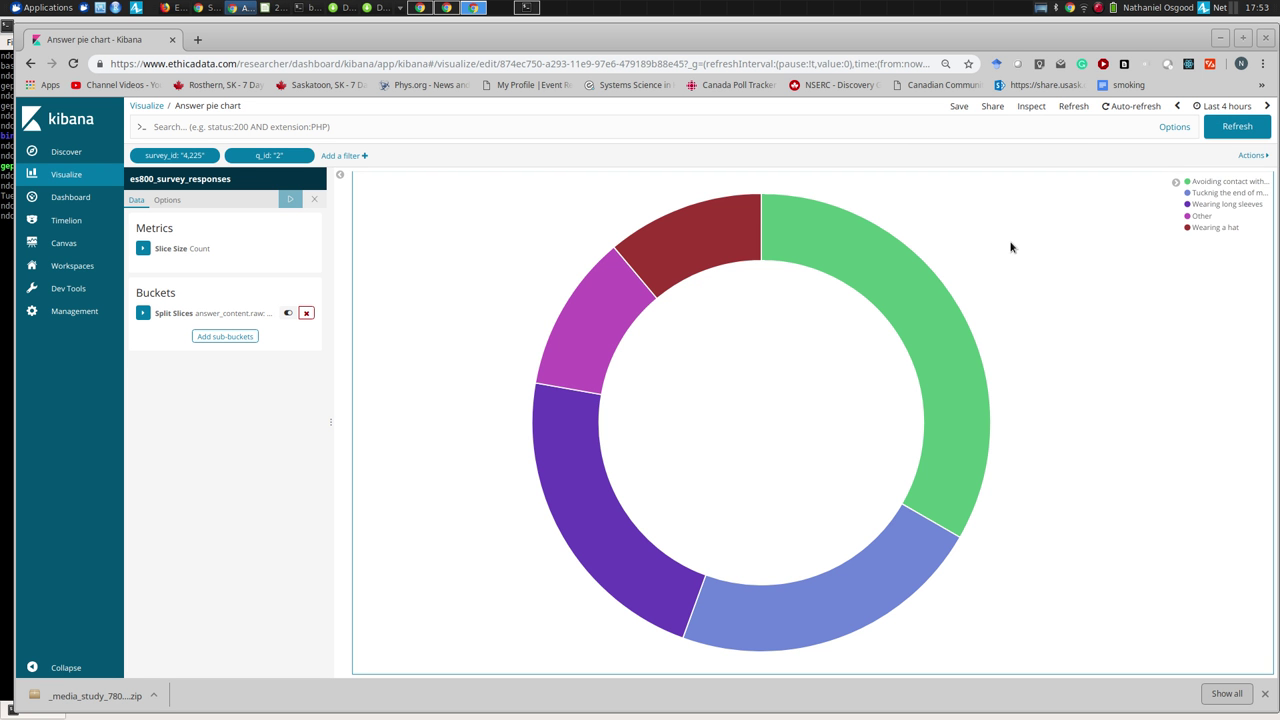
Step: Set the pie chart's time range to This year and save it again under the same title
{"action": "left_click", "coordinate": [1222, 106]}
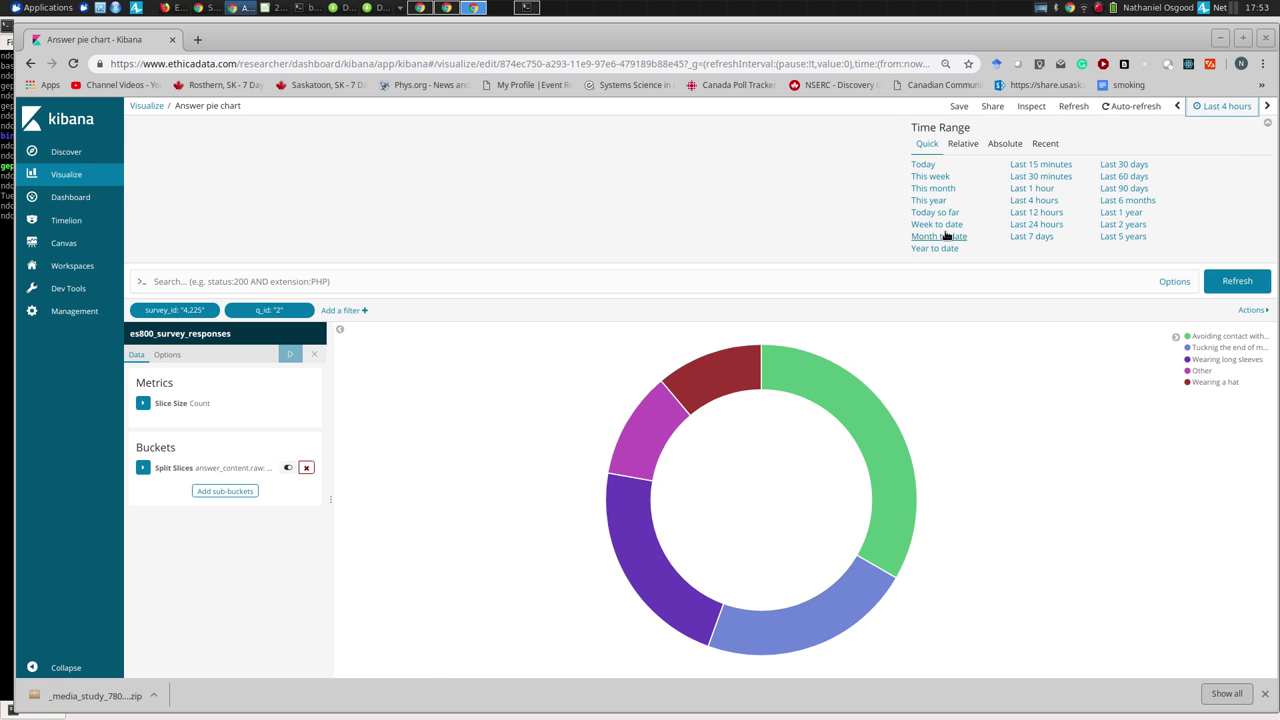
{"action": "left_click", "coordinate": [928, 200]}
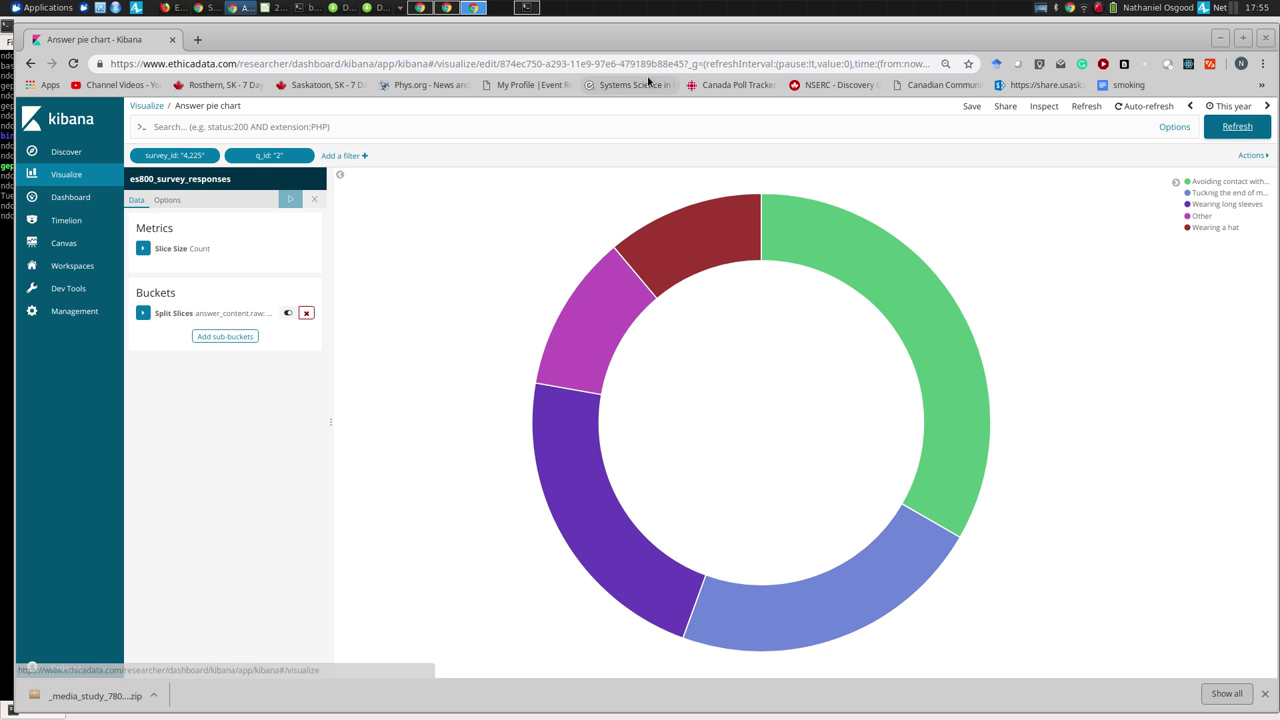
{"action": "left_click", "coordinate": [972, 107]}
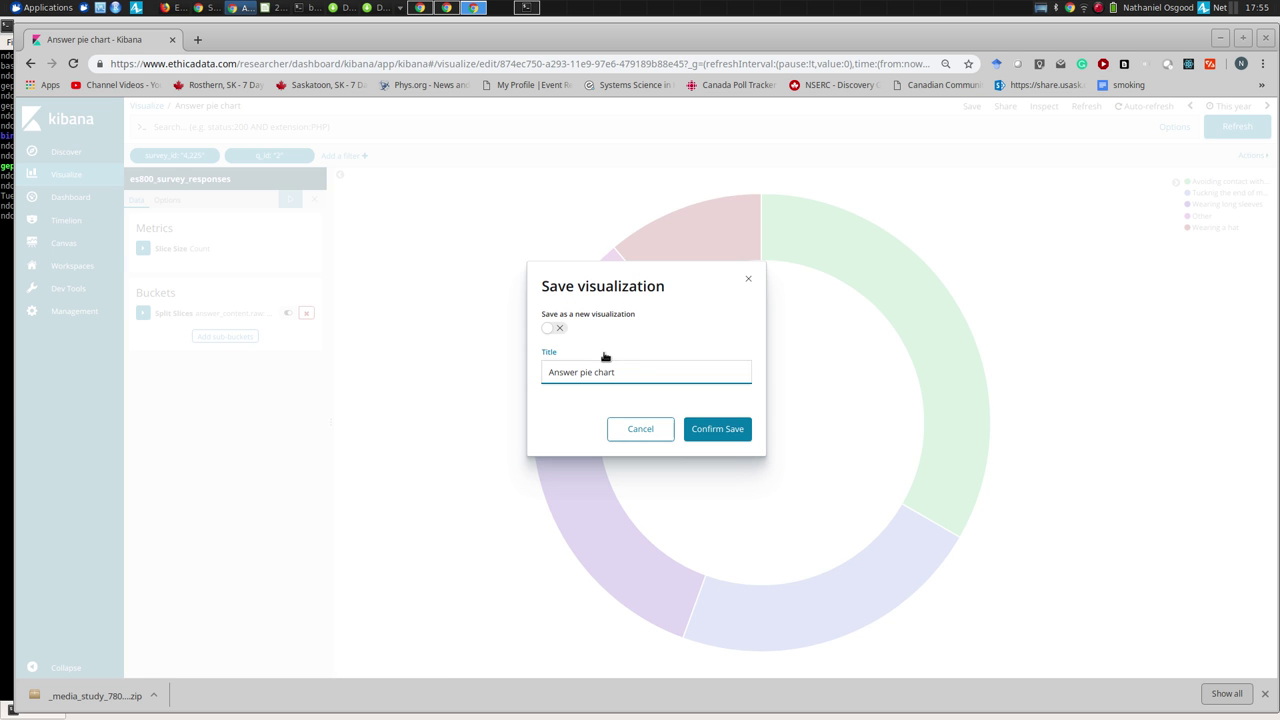
{"action": "left_click", "coordinate": [693, 430]}
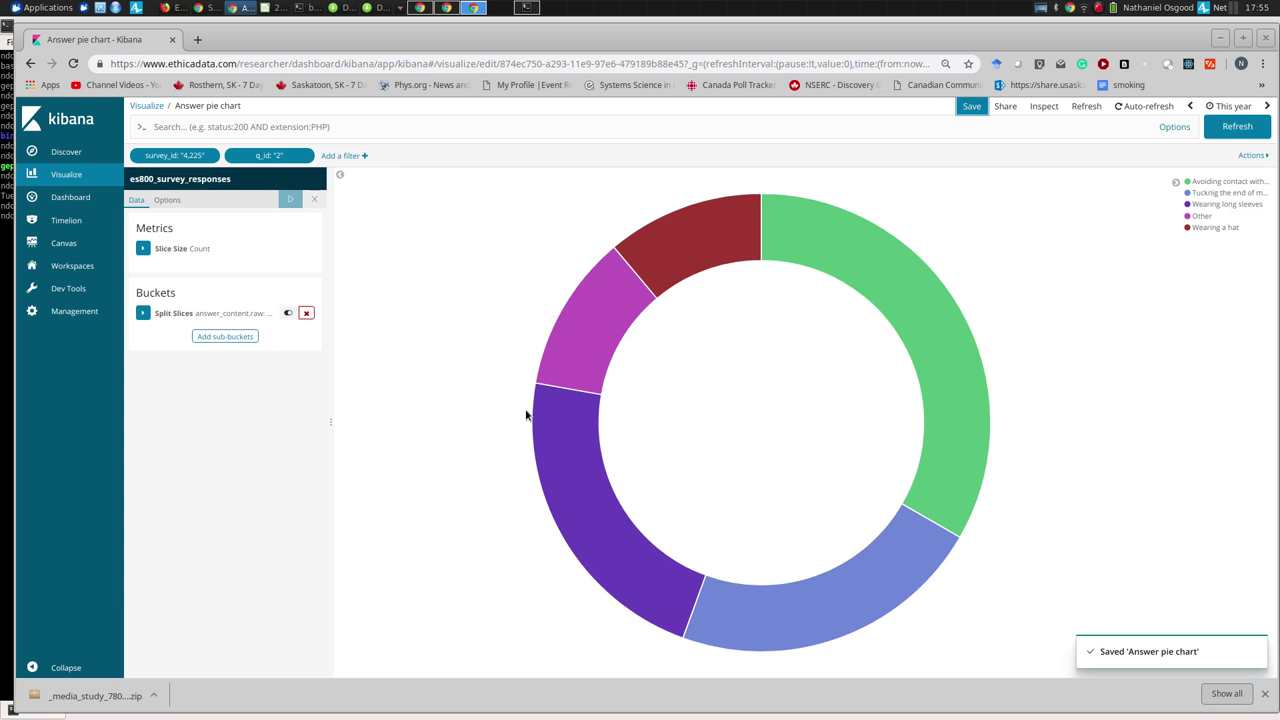
Step: Start a new tag cloud visualization based on the es800_survey_responses index
{"action": "left_click", "coordinate": [67, 177]}
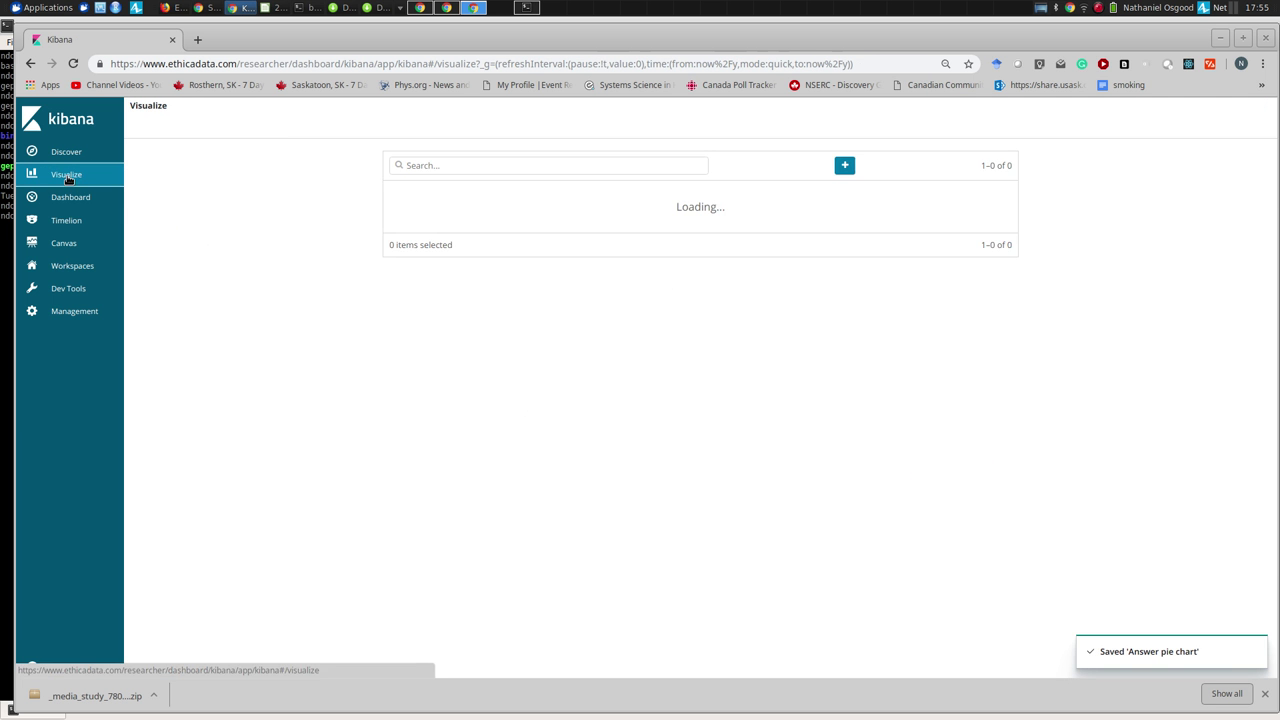
{"action": "left_click", "coordinate": [847, 167]}
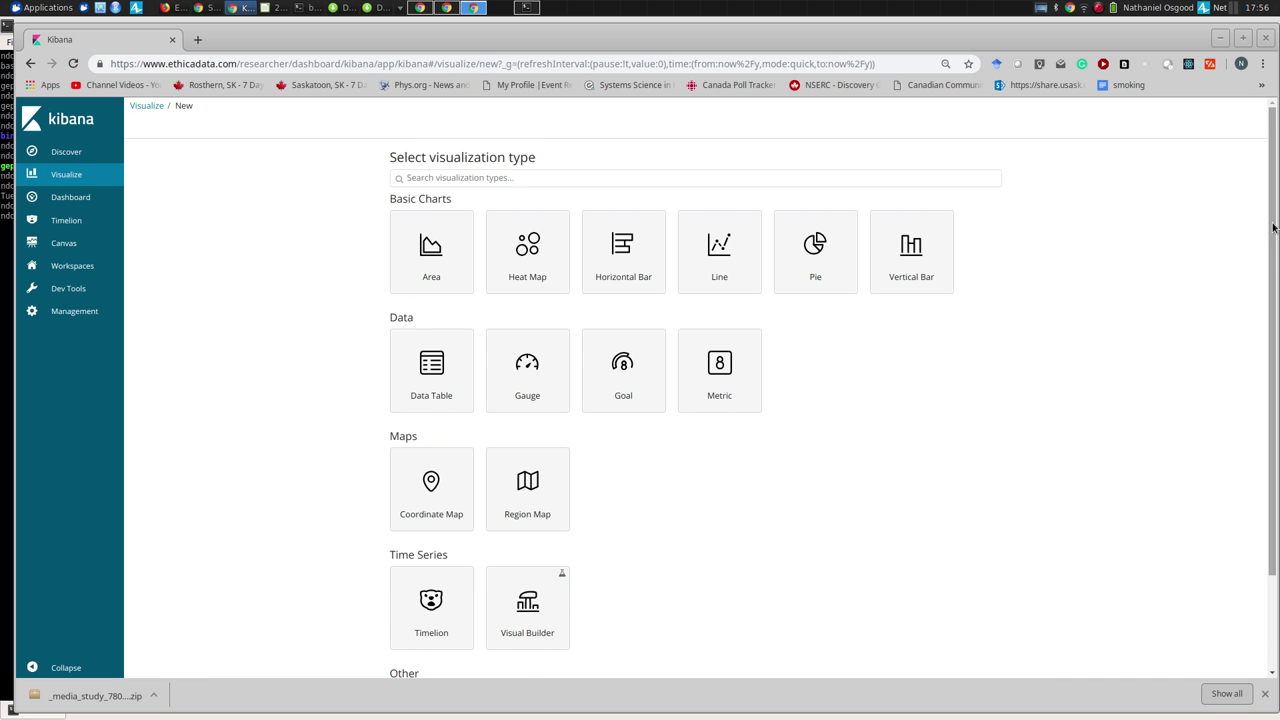
{"action": "scroll", "coordinate": [1273, 228], "scroll_direction": "down", "scroll_amount": 2}
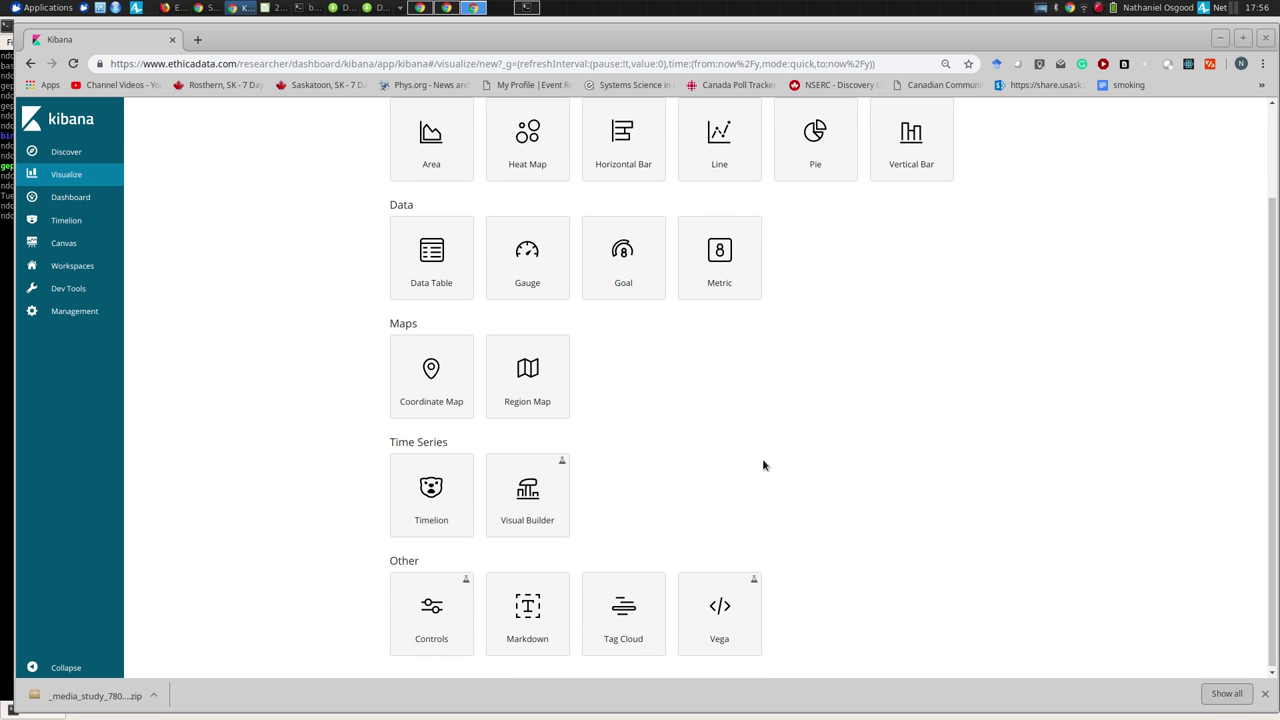
{"action": "left_click", "coordinate": [616, 620]}
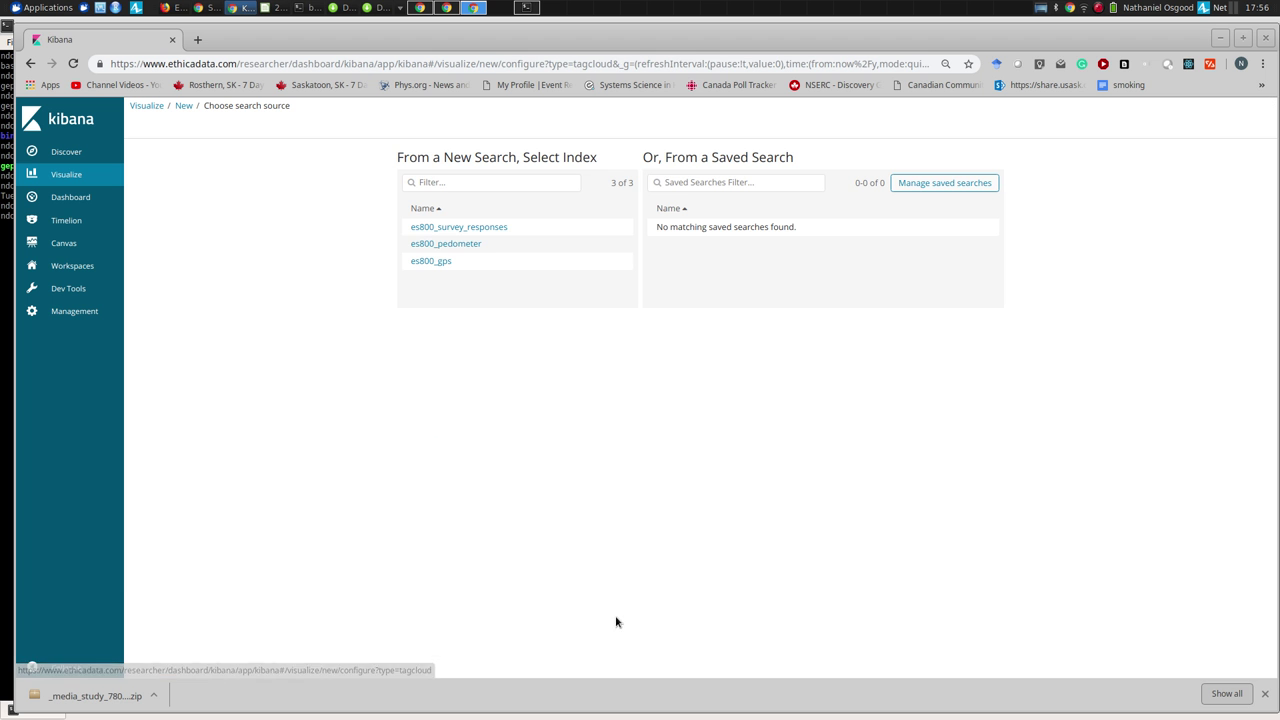
{"action": "left_click", "coordinate": [493, 230]}
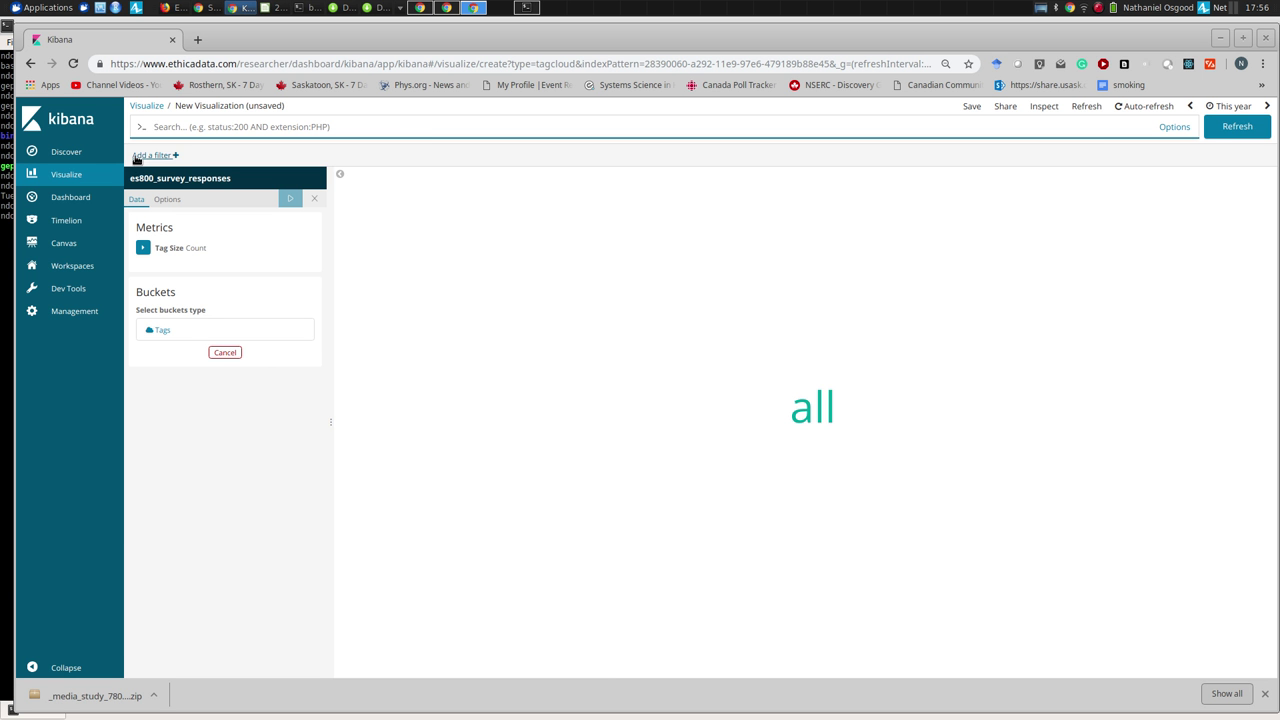
Step: Add a filter to the tag cloud where survey_id is 4225
{"action": "left_click", "coordinate": [173, 156]}
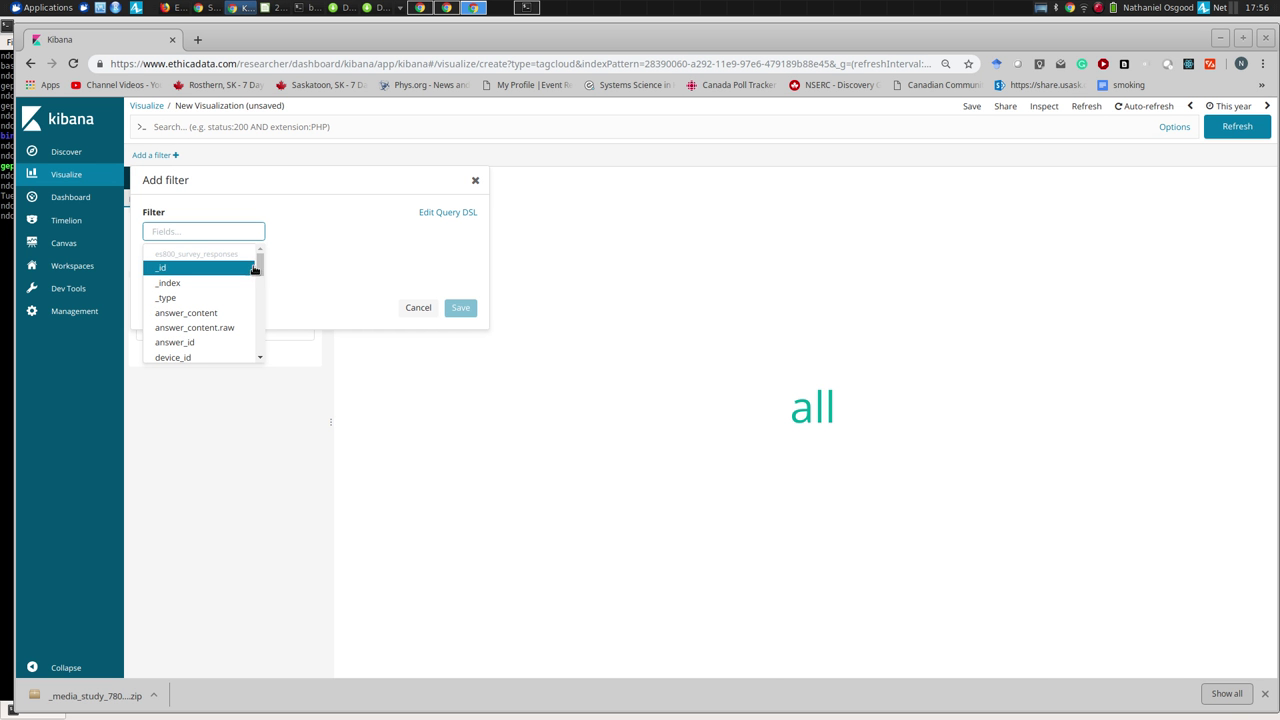
{"action": "type", "text": "4225"}
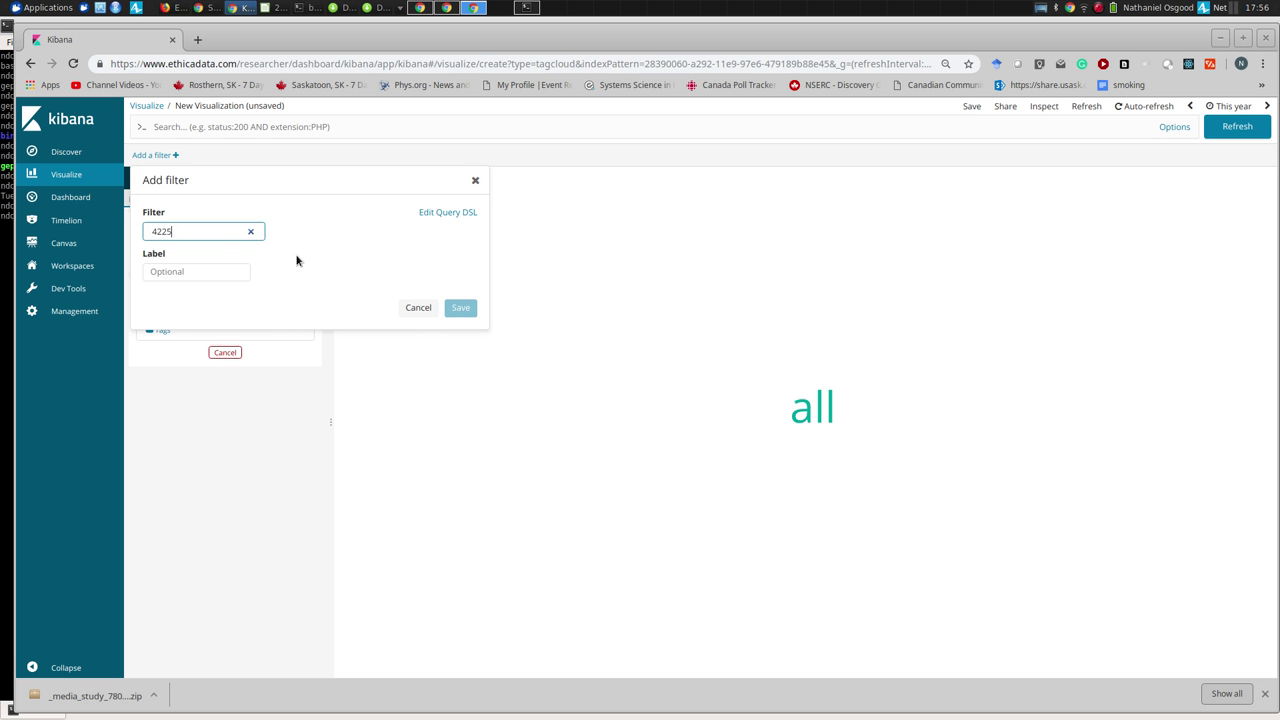
{"action": "key", "text": "BackSpace"}
{"action": "key", "text": "BackSpace"}
{"action": "key", "text": "BackSpace"}
{"action": "key", "text": "BackSpace"}
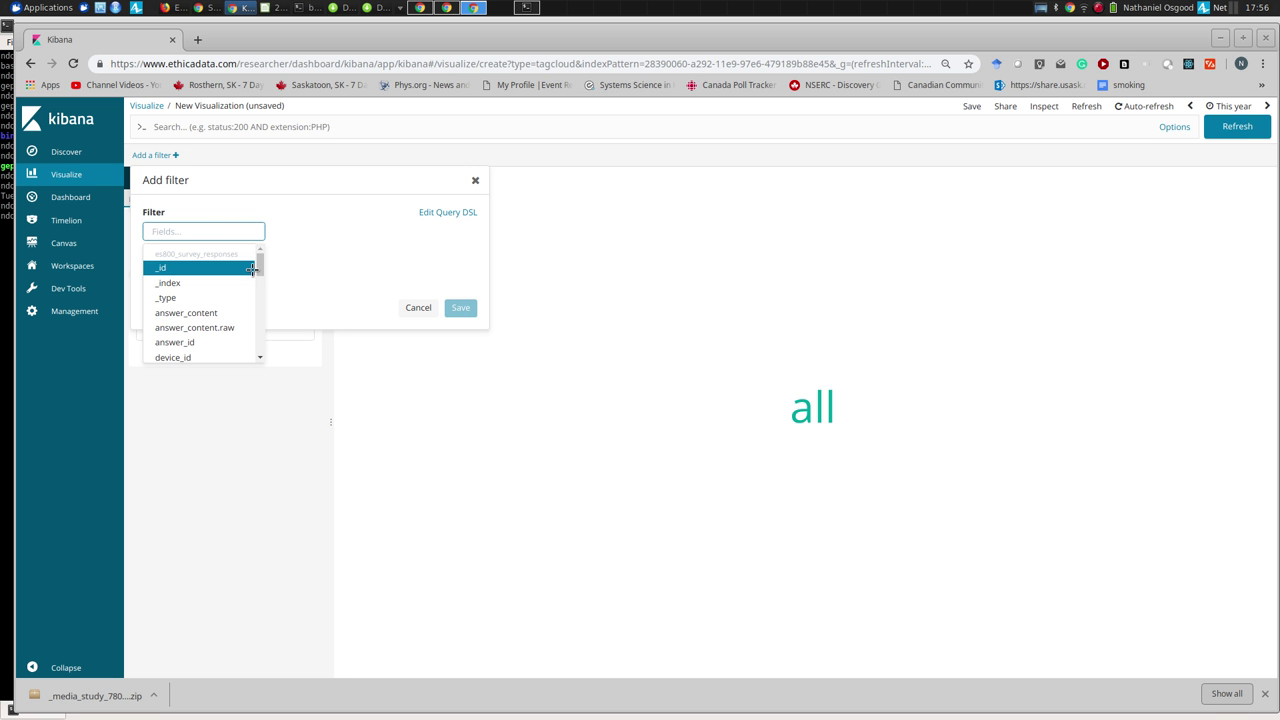
{"action": "left_click_drag", "start_coordinate": [262, 268], "coordinate": [268, 343]}
{"action": "key", "text": "Escape"}
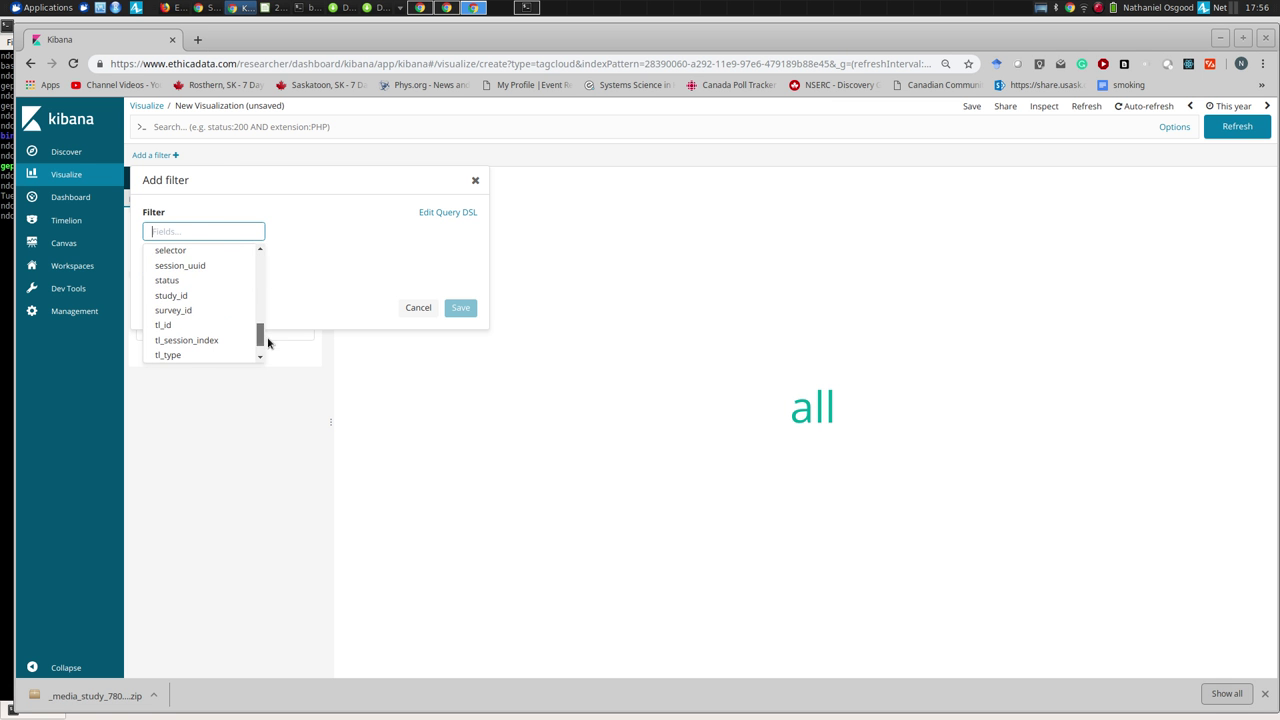
{"action": "left_click", "coordinate": [211, 310]}
{"action": "left_click", "coordinate": [249, 252]}
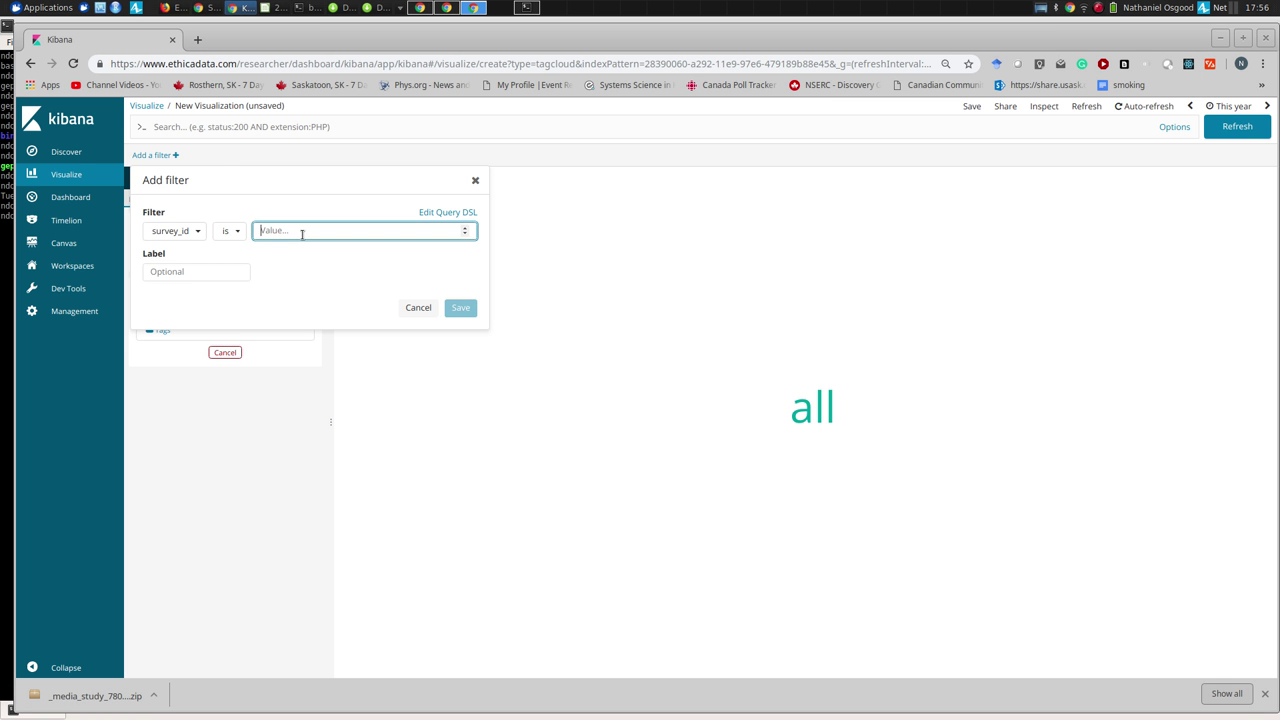
{"action": "type", "text": "4225"}
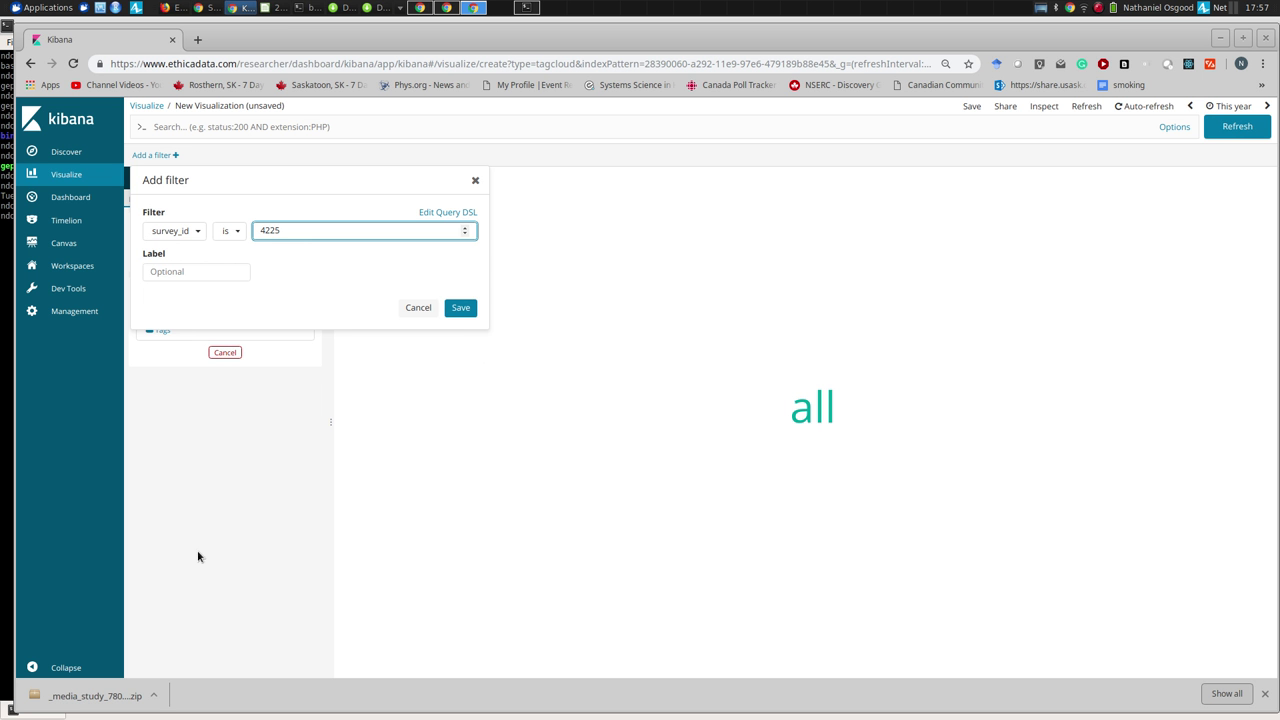
{"action": "left_click", "coordinate": [460, 308]}
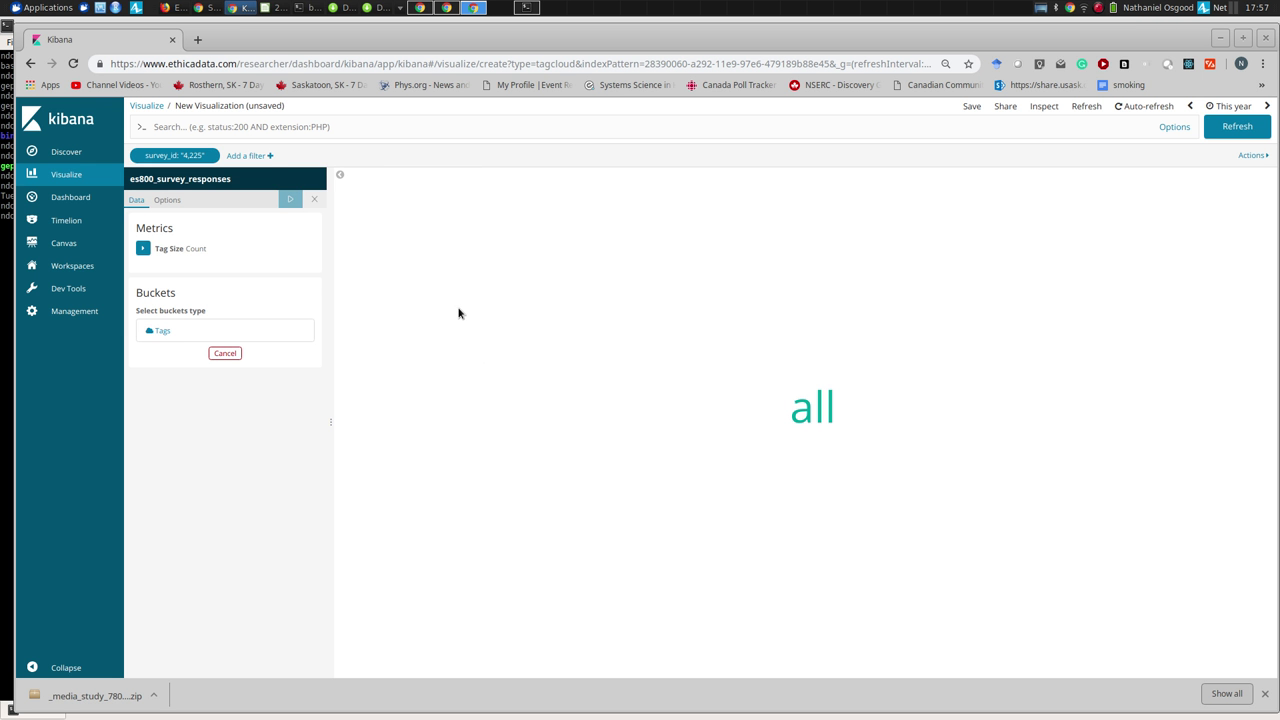
Step: Add a second filter to the tag cloud where q_id is 2
{"action": "left_click", "coordinate": [248, 156]}
{"action": "mouse_move", "coordinate": [262, 270]}
{"action": "left_mouse_down"}
{"action": "mouse_move", "coordinate": [250, 349]}
{"action": "mouse_move", "coordinate": [254, 294]}
{"action": "left_mouse_up"}
{"action": "left_click", "coordinate": [213, 325]}
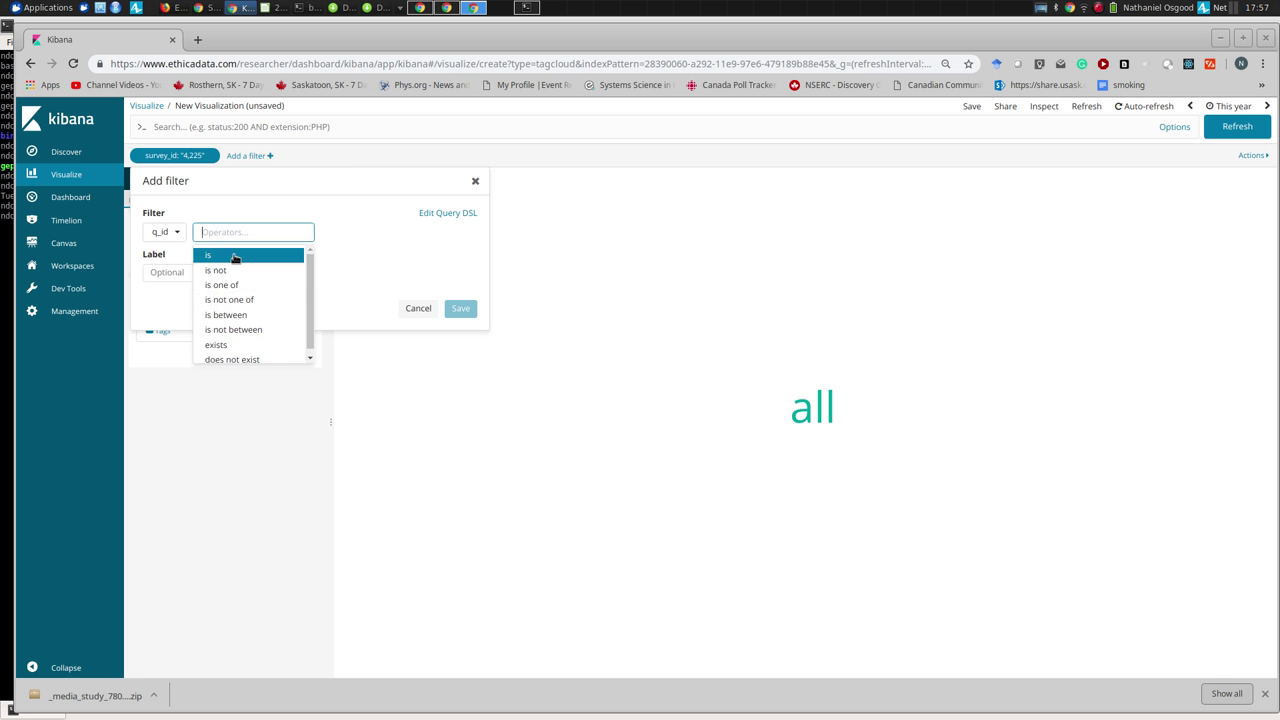
{"action": "left_click", "coordinate": [235, 258]}
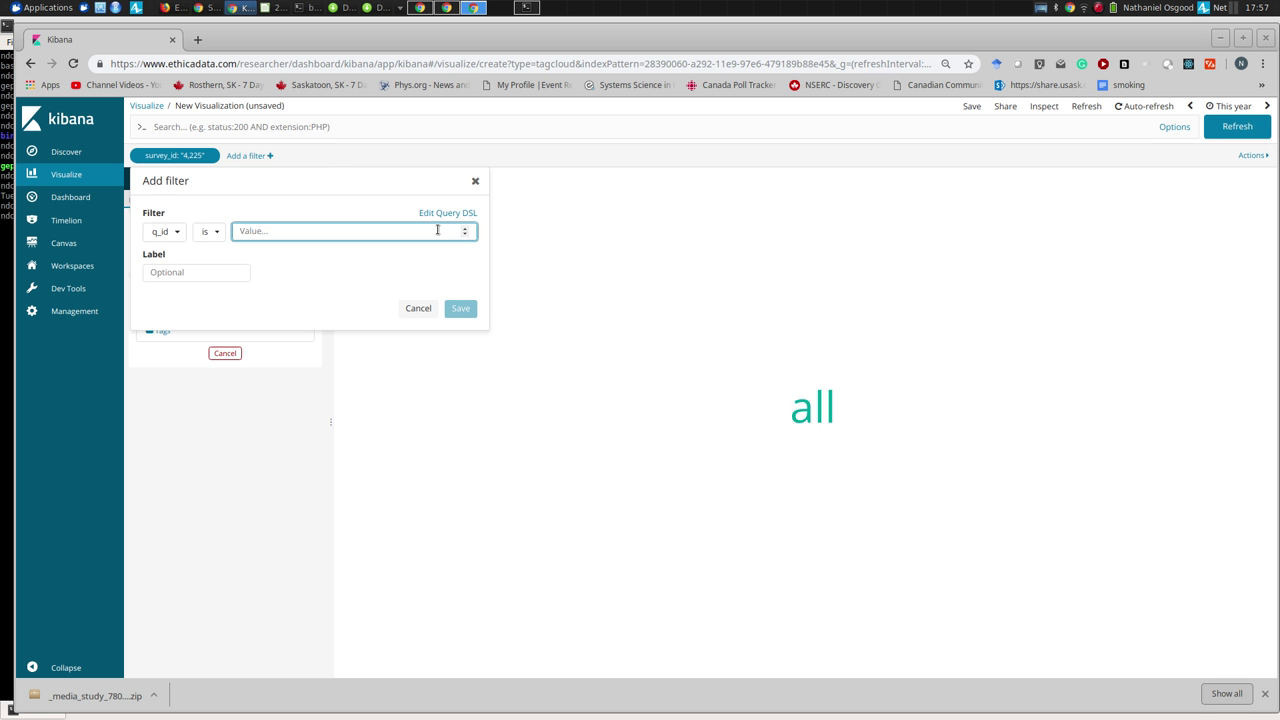
{"action": "type", "text": "2"}
{"action": "left_click", "coordinate": [462, 311]}
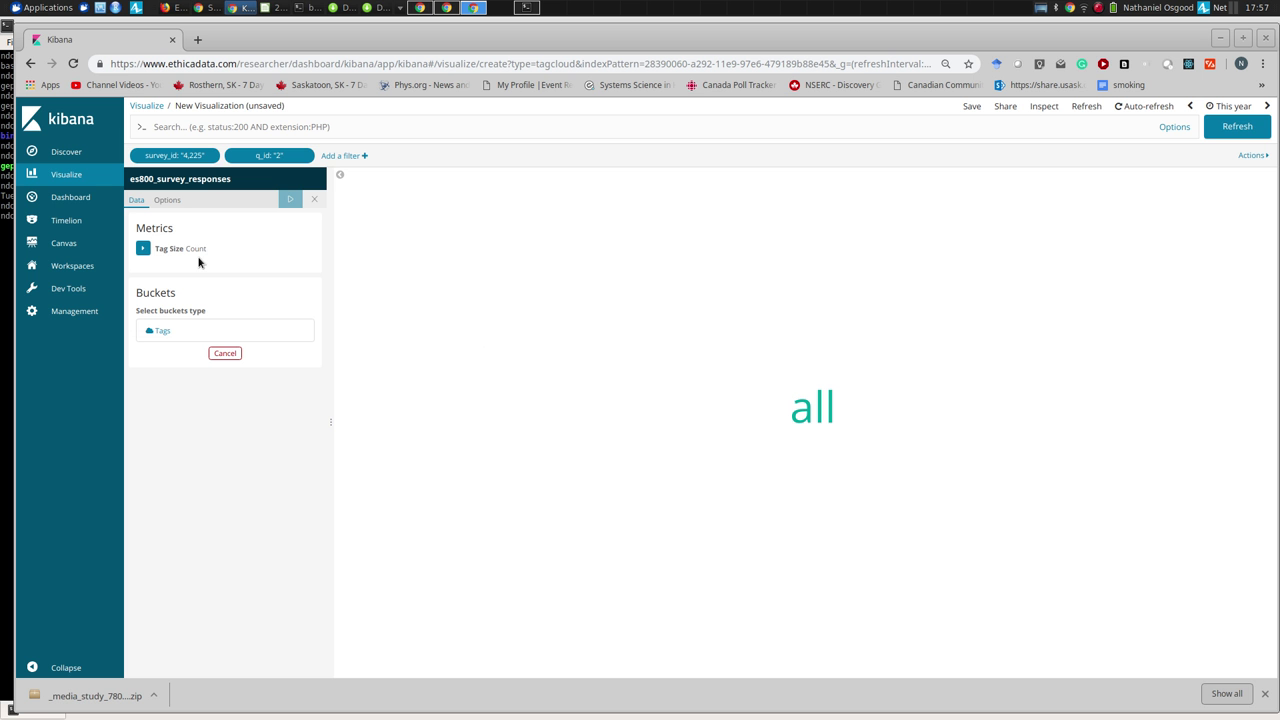
Step: Add a Tags bucket with a Terms aggregation on answer_content.raw and apply the changes to the tag cloud
{"action": "left_click", "coordinate": [189, 336]}
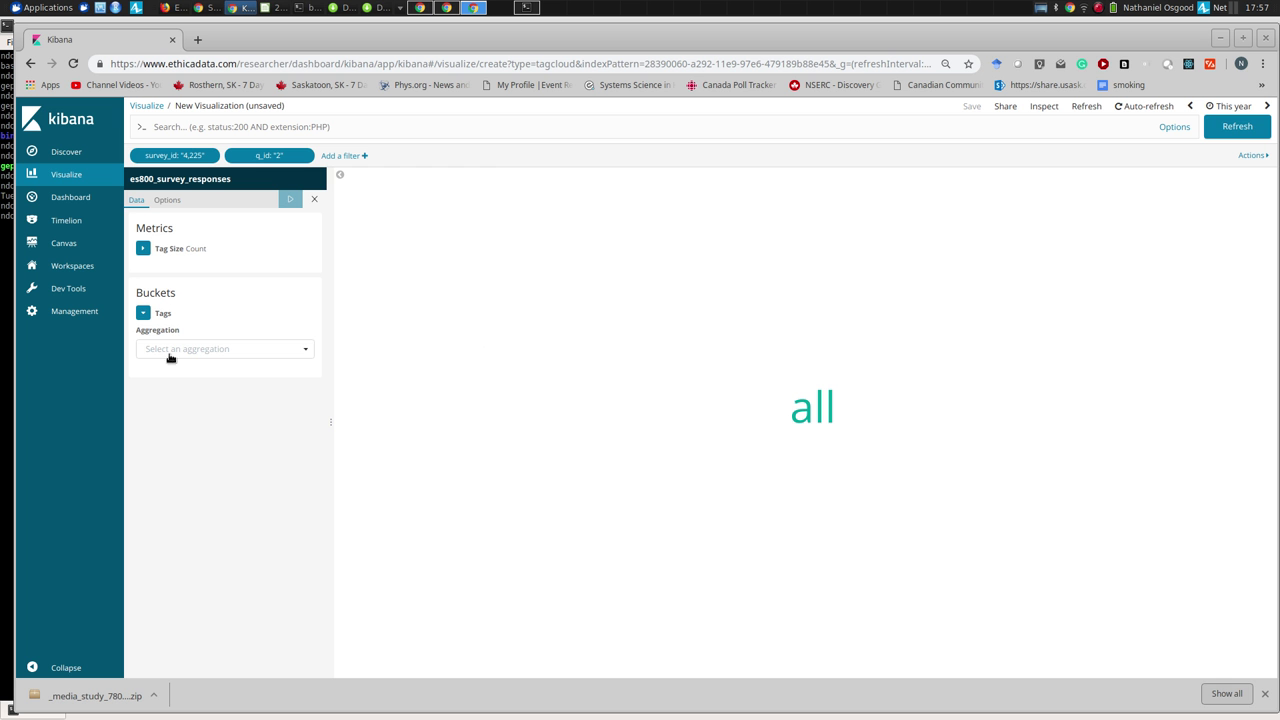
{"action": "left_click", "coordinate": [183, 352]}
{"action": "left_click", "coordinate": [183, 390]}
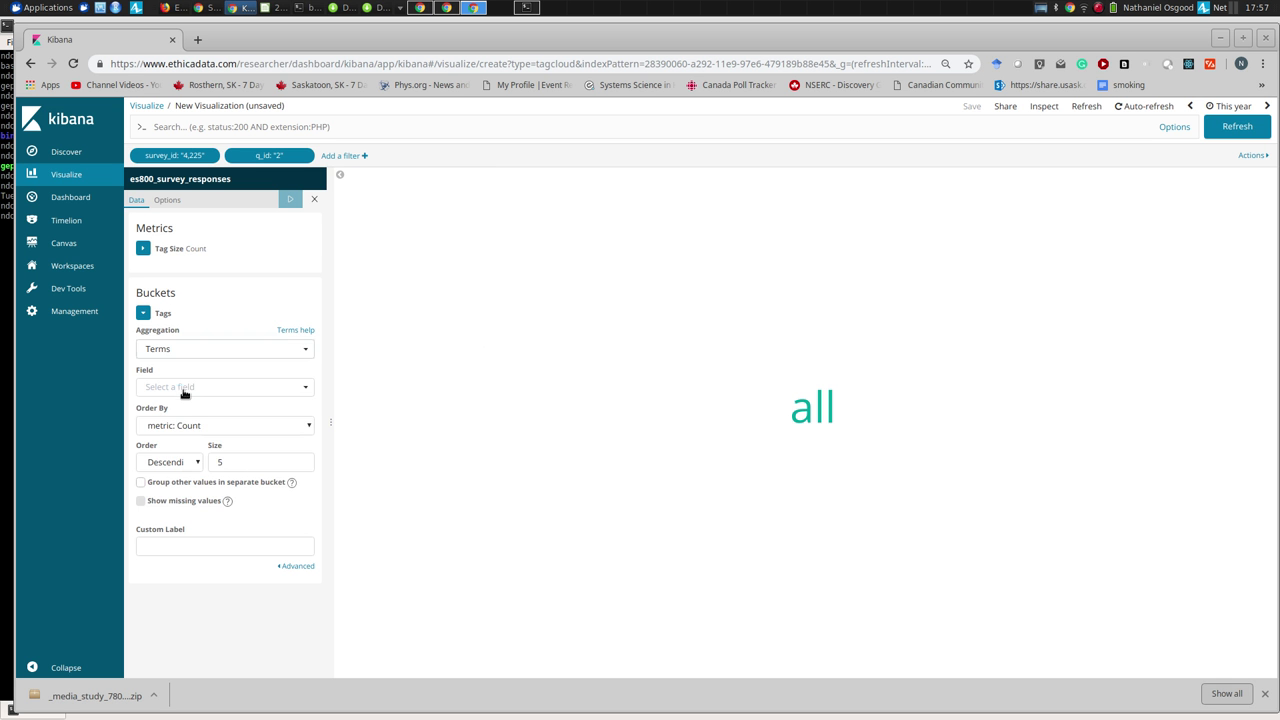
{"action": "left_click", "coordinate": [194, 388]}
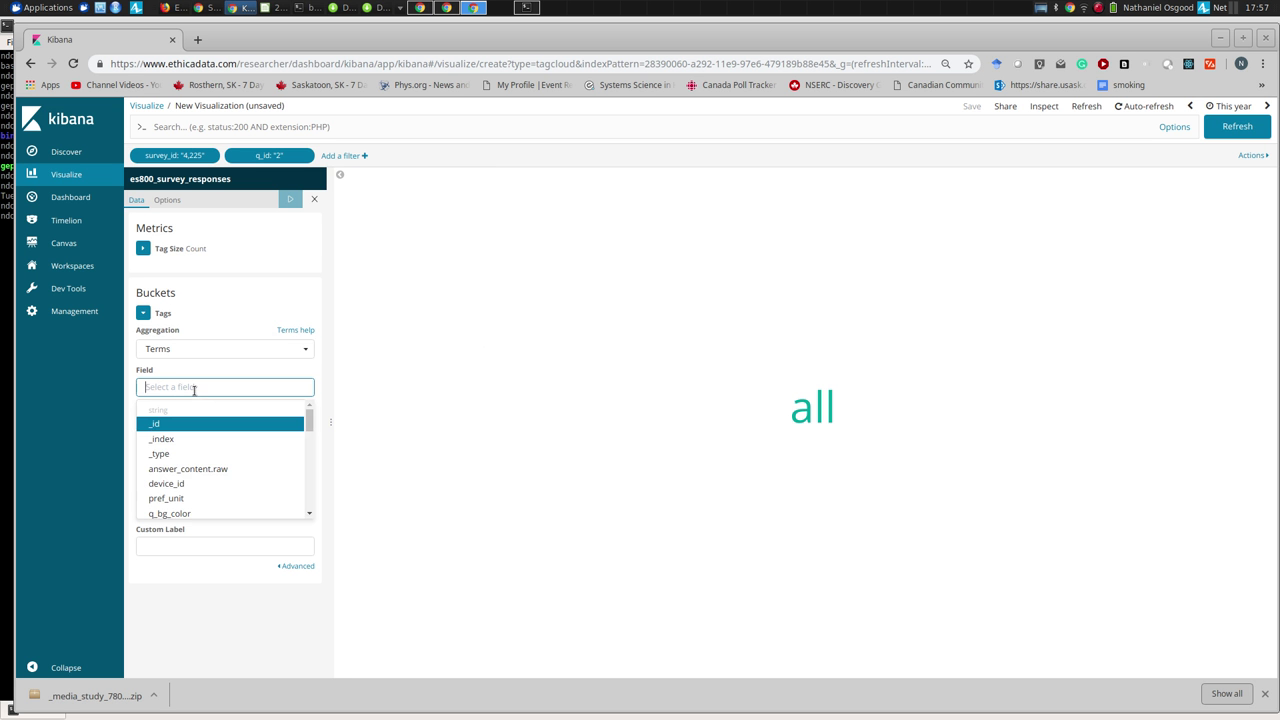
{"action": "left_click", "coordinate": [188, 469]}
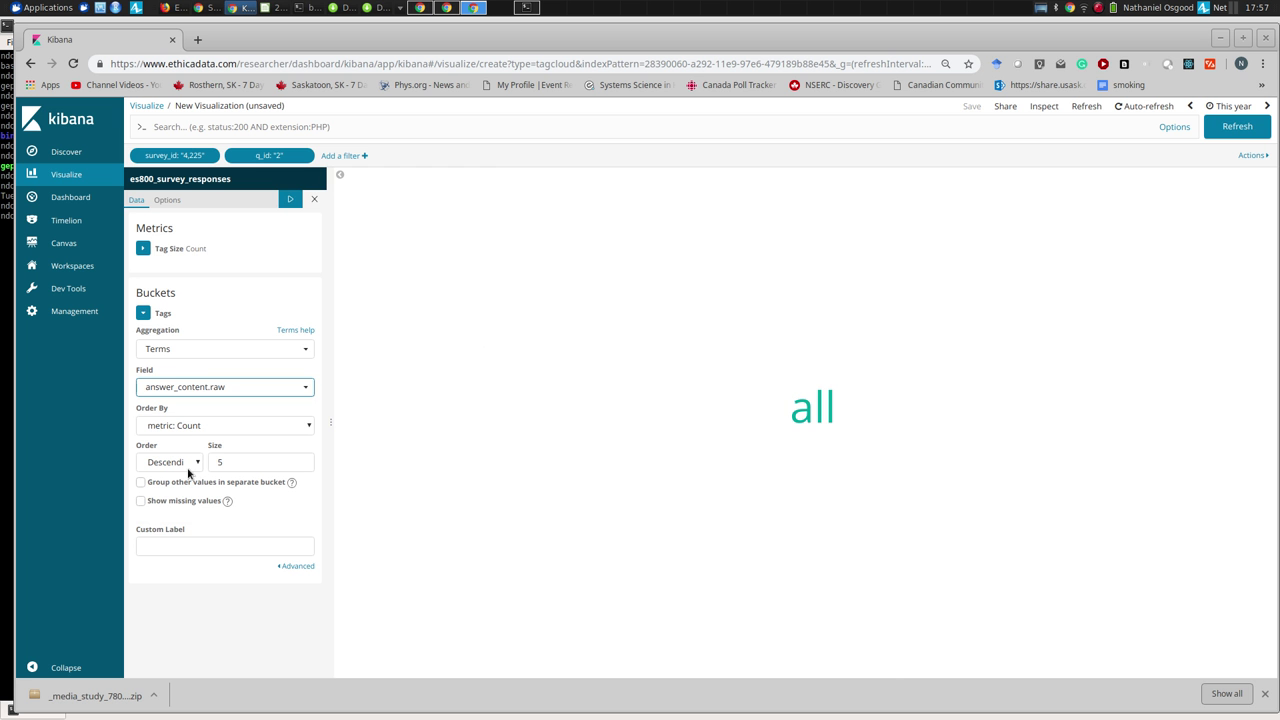
{"action": "left_click", "coordinate": [289, 200]}
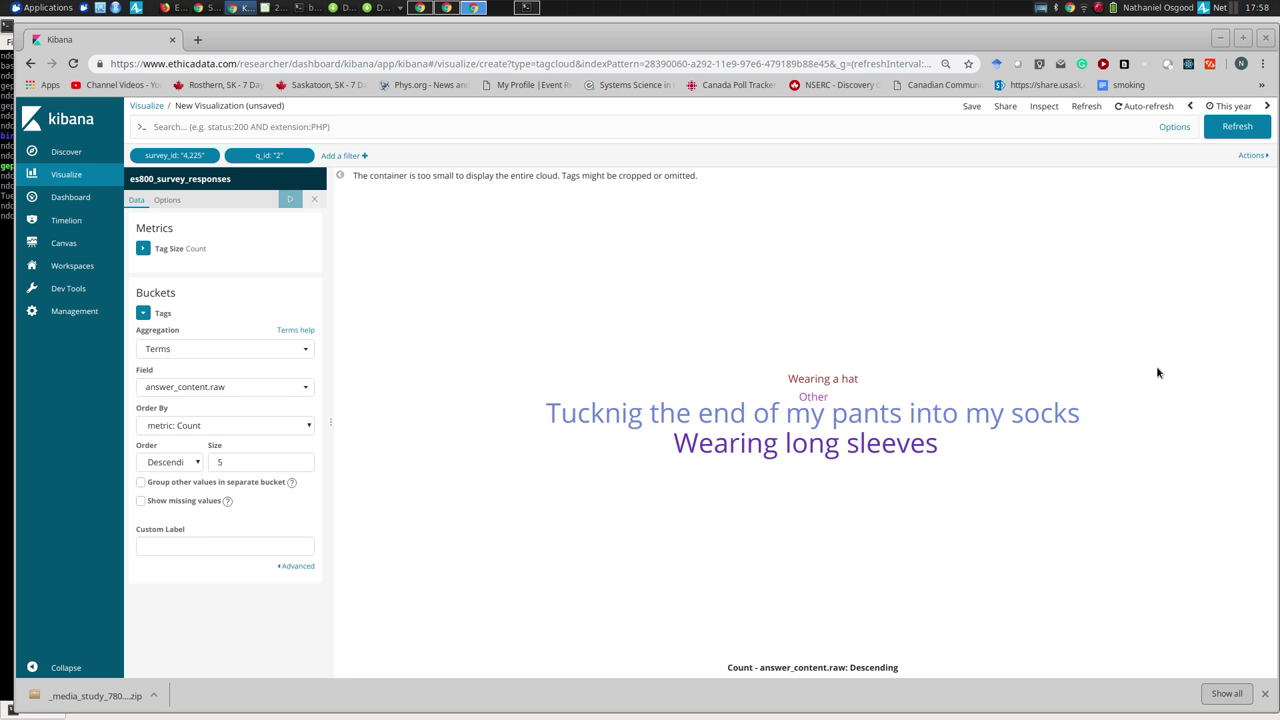
Step: Save the visualization with the title "Answer tag cloud" and display its time range options
{"action": "left_click", "coordinate": [972, 107]}
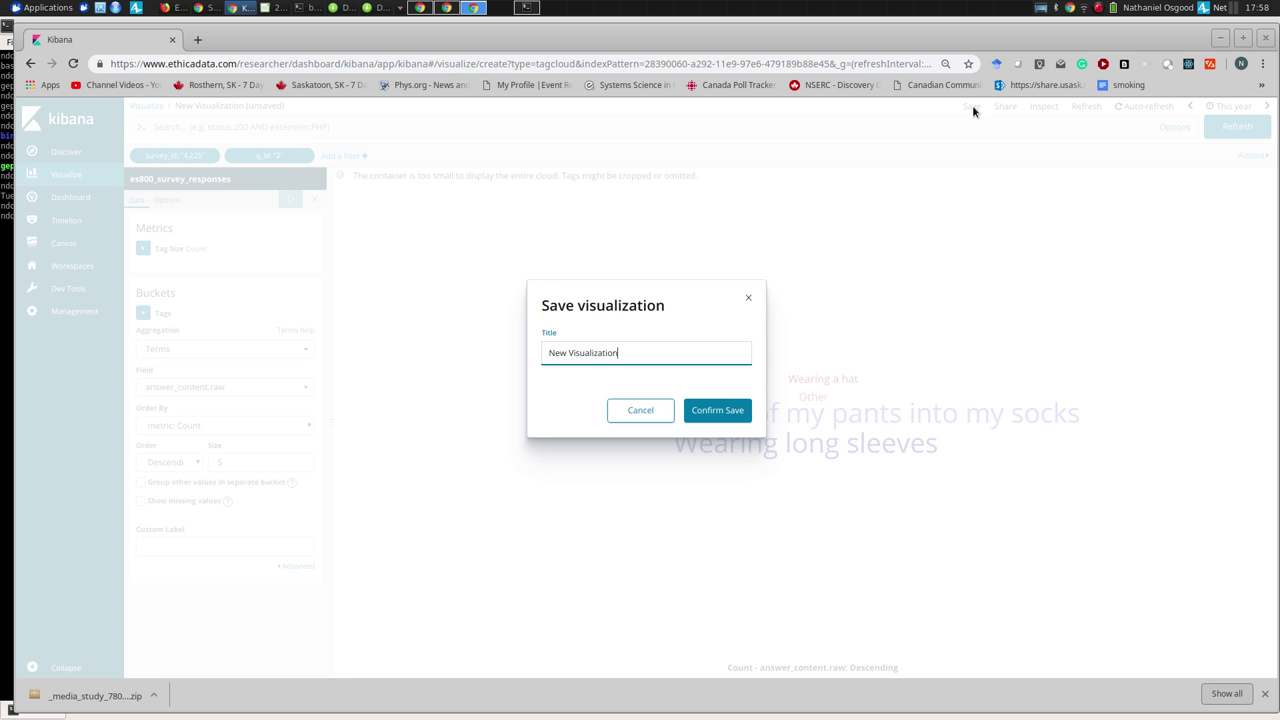
{"action": "key", "text": "ctrl+a"}
{"action": "type", "text": "Answer tag cloud"}
{"action": "left_click", "coordinate": [731, 410]}
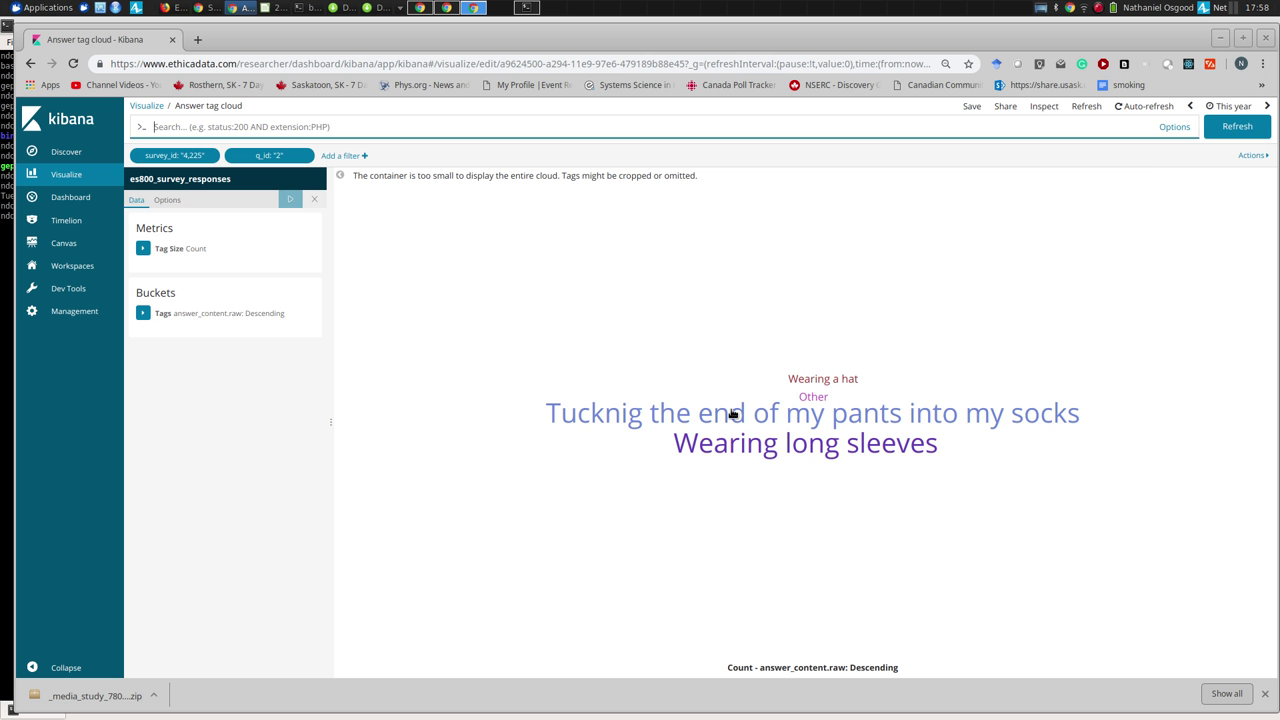
{"action": "left_click", "coordinate": [1219, 107]}
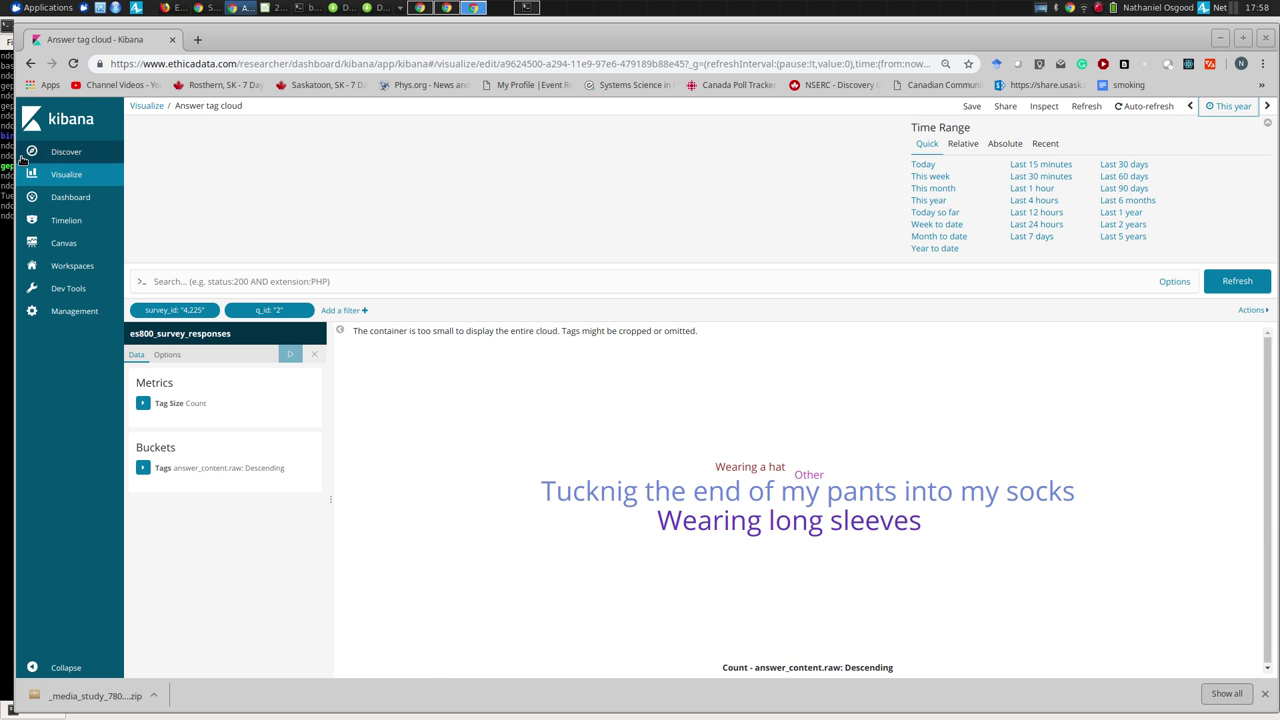
Step: Open the saved Answer pie chart and disable its survey_id and q_id filters
{"action": "left_click", "coordinate": [62, 176]}
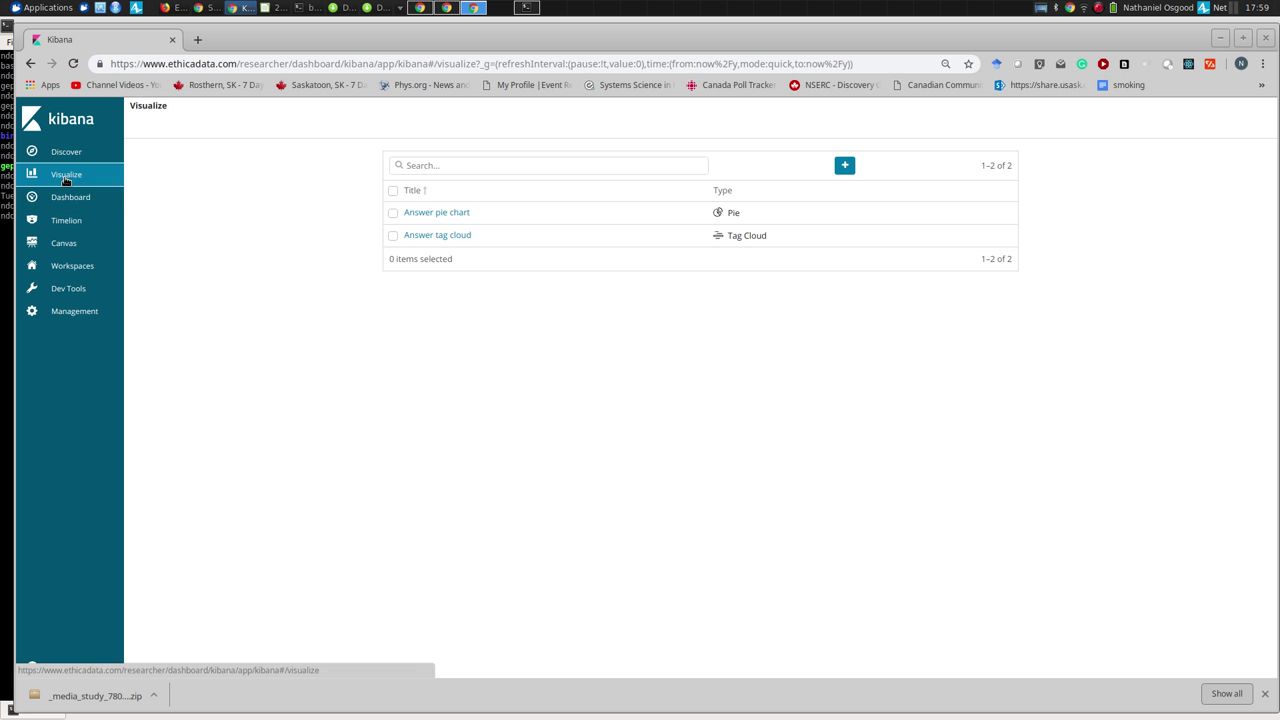
{"action": "left_click", "coordinate": [442, 214]}
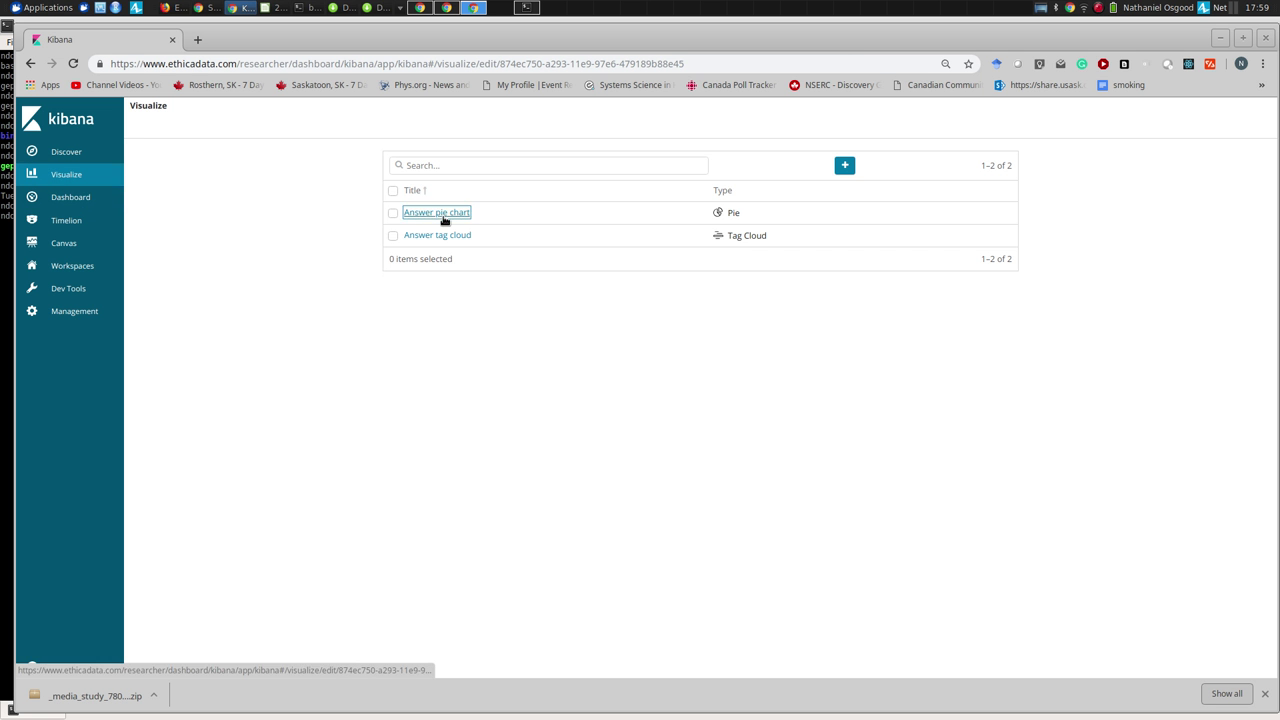
{"action": "mouse_move", "coordinate": [285, 160]}
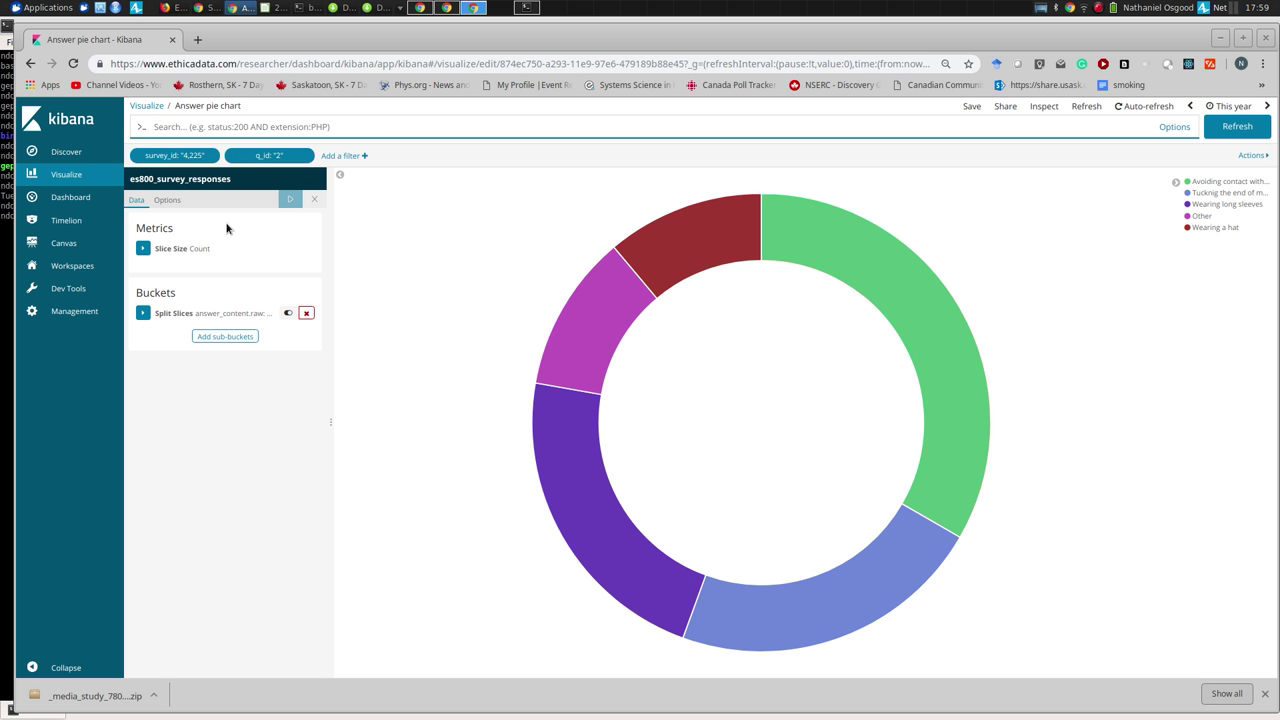
{"action": "mouse_move", "coordinate": [189, 166]}
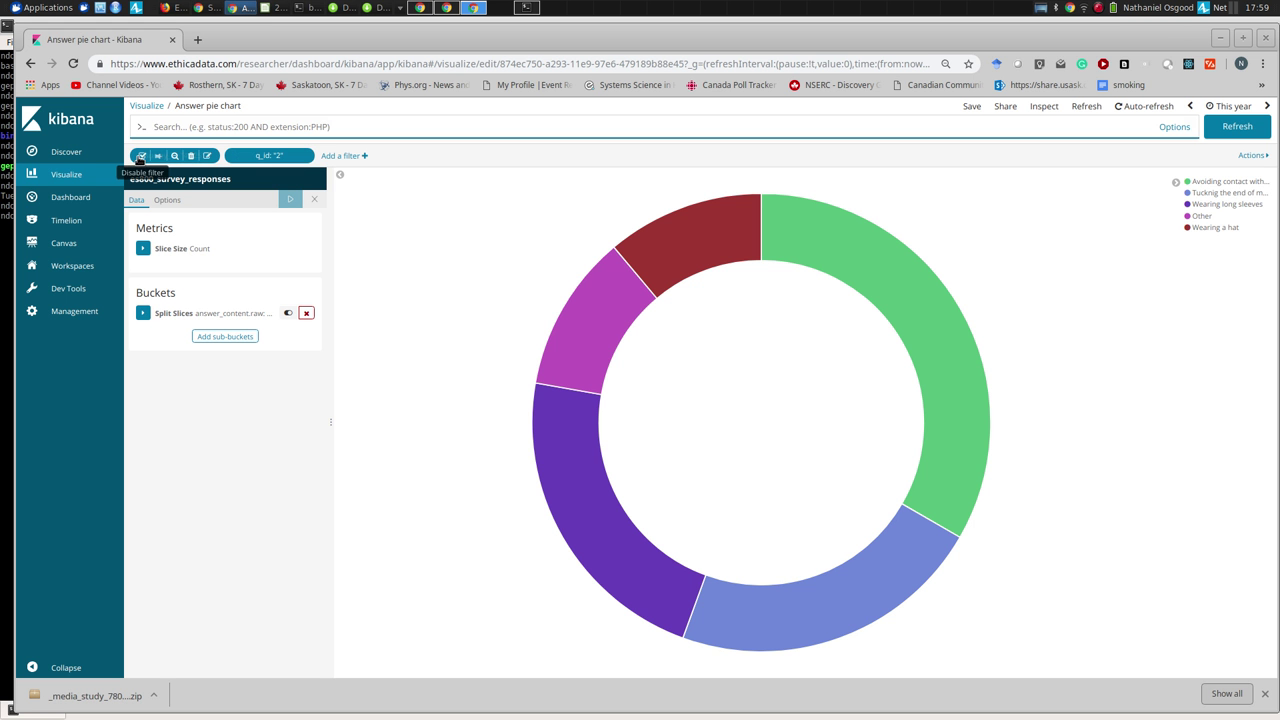
{"action": "left_click", "coordinate": [140, 156]}
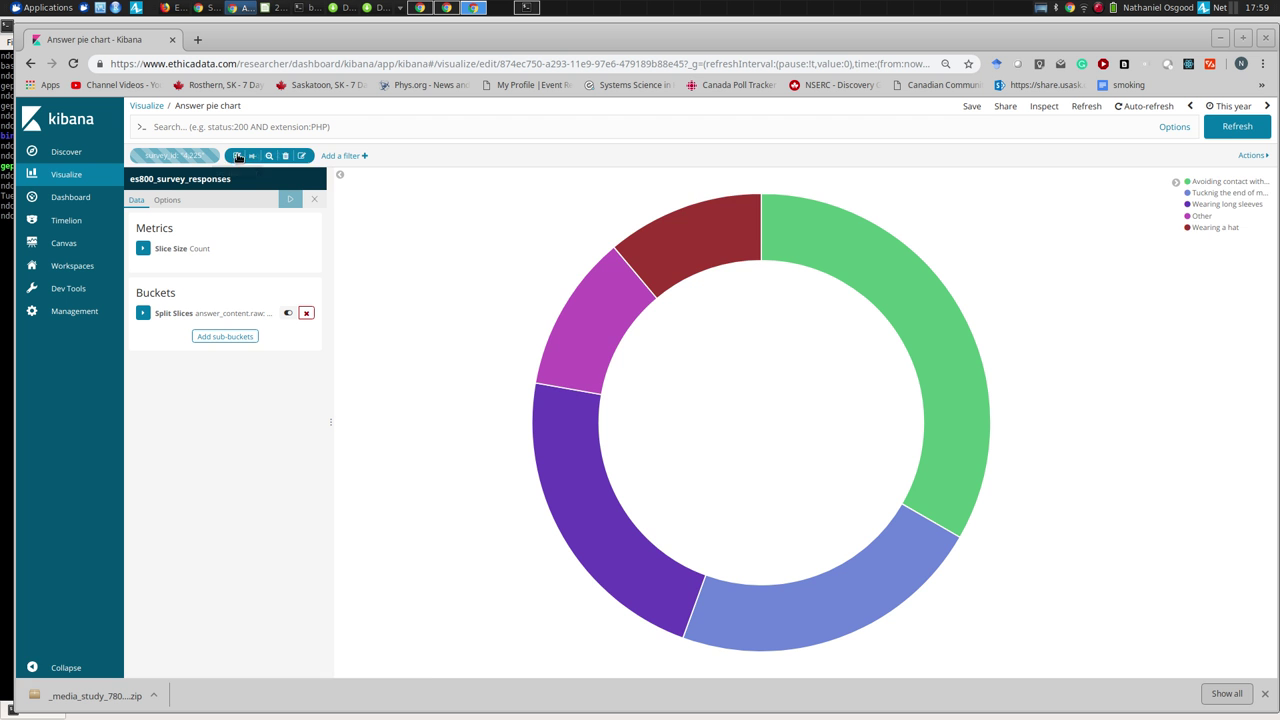
{"action": "left_click", "coordinate": [238, 156]}
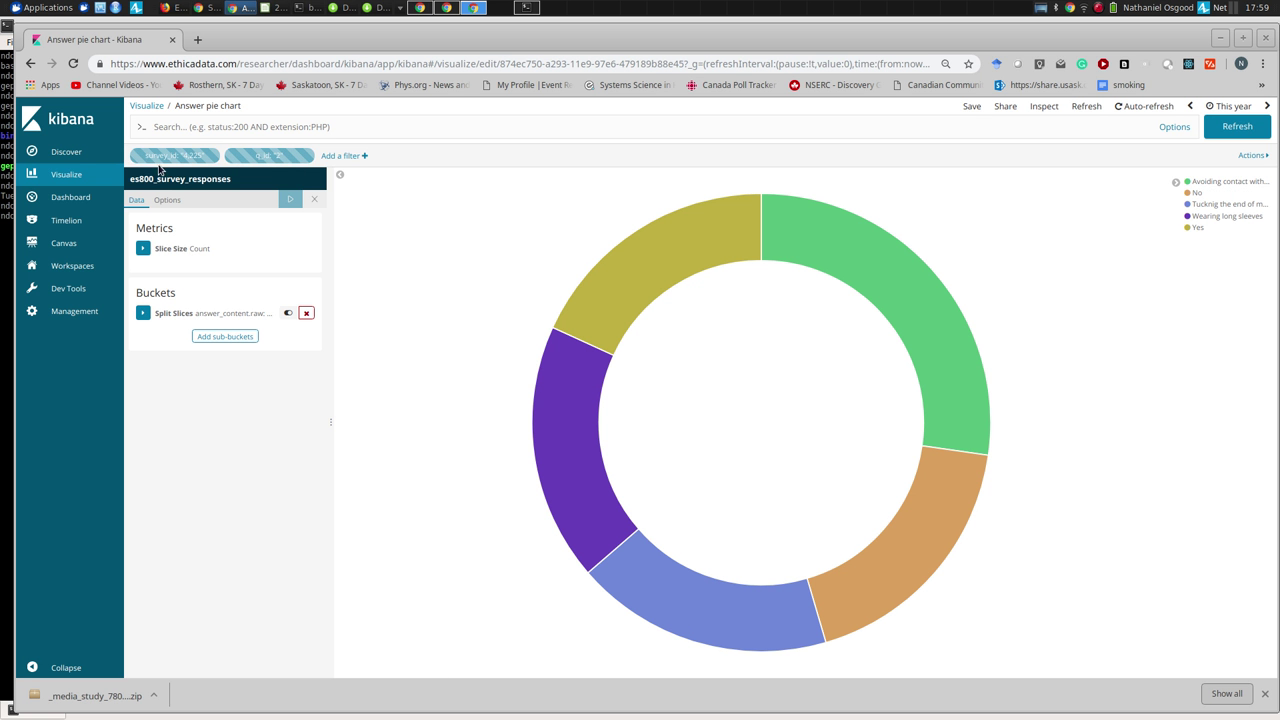
{"action": "mouse_move", "coordinate": [245, 158]}
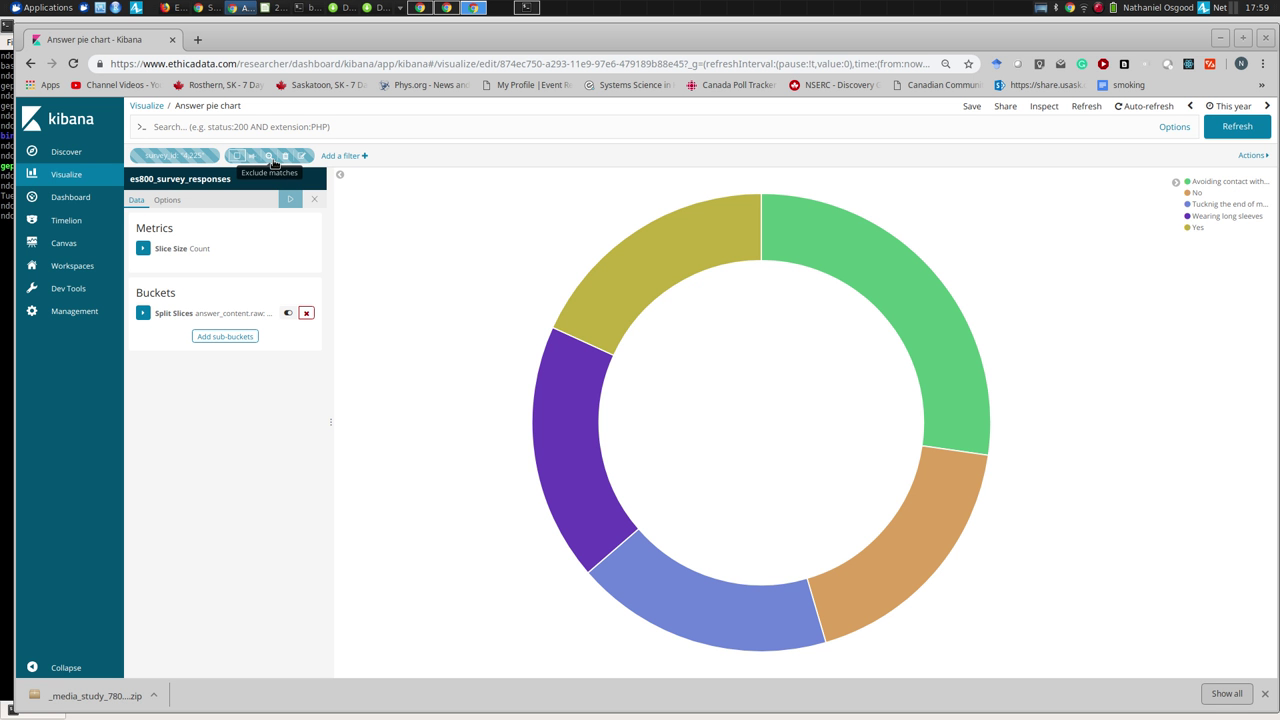
Step: Review the pie chart's time range options and open the saved Answer tag cloud
{"action": "left_click", "coordinate": [1227, 107]}
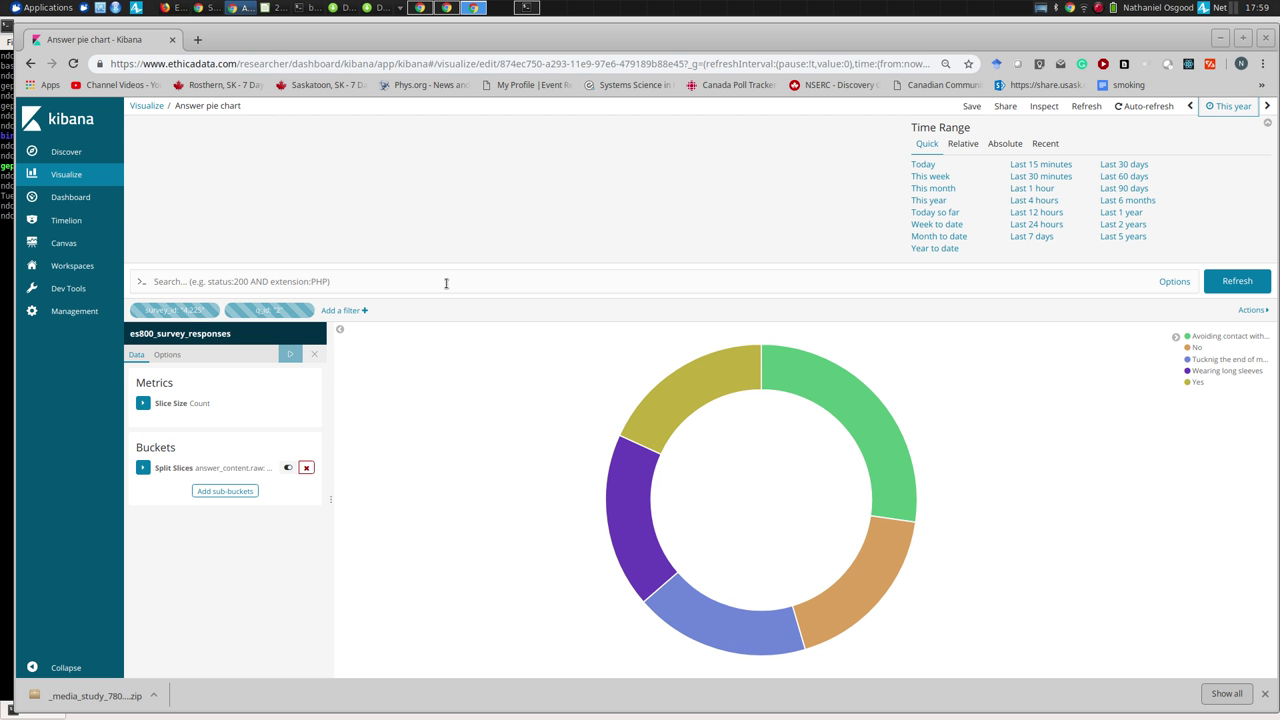
{"action": "left_click", "coordinate": [1224, 110]}
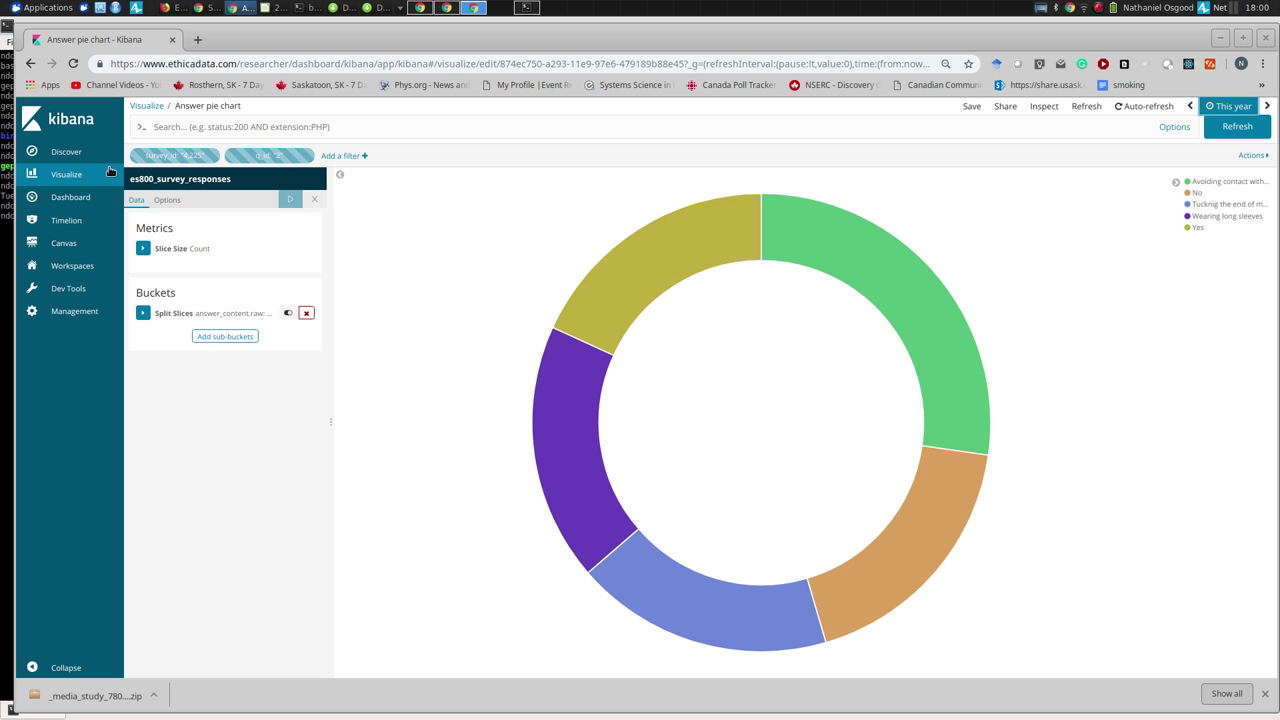
{"action": "left_click", "coordinate": [79, 170]}
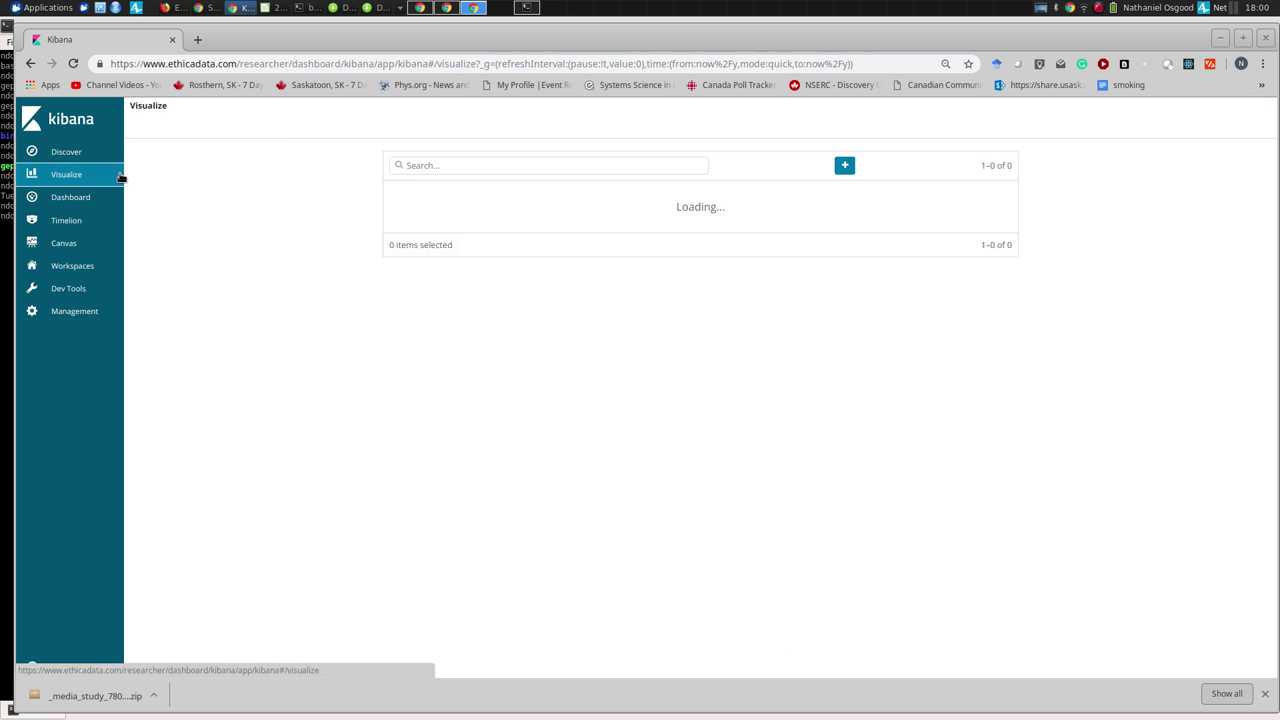
{"action": "left_click", "coordinate": [446, 237]}
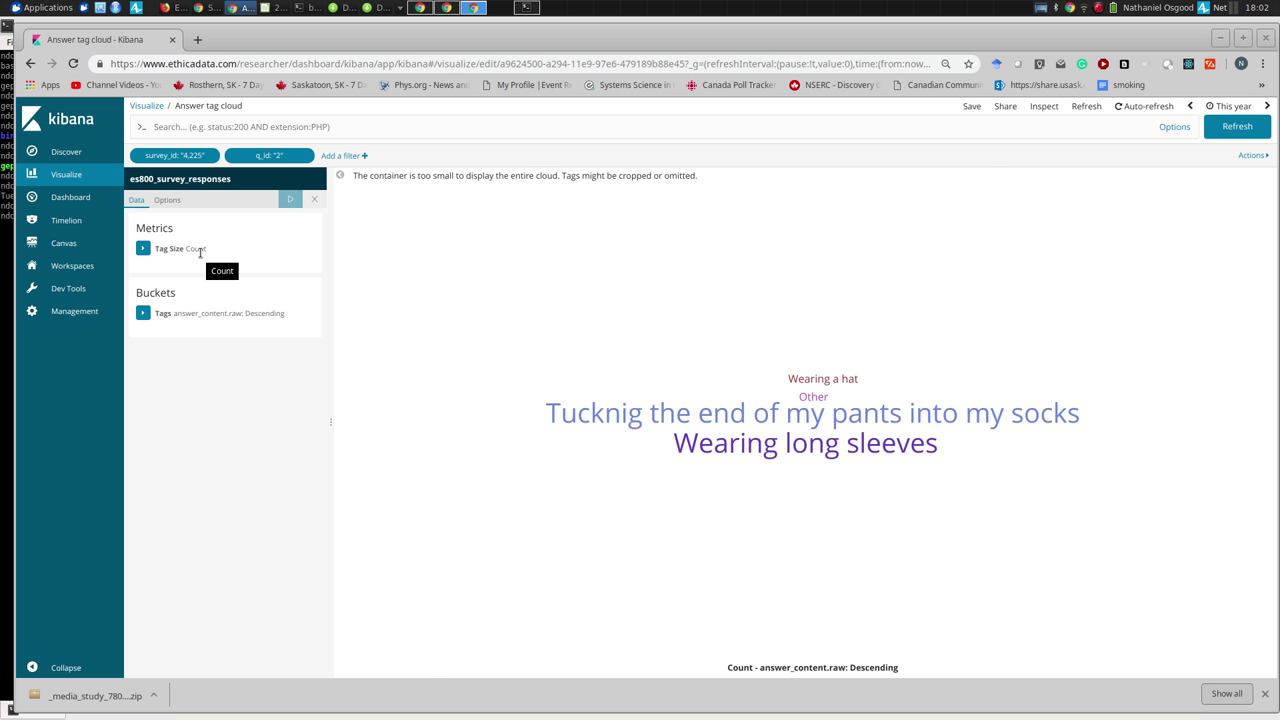
{"action": "left_click", "coordinate": [66, 174]}
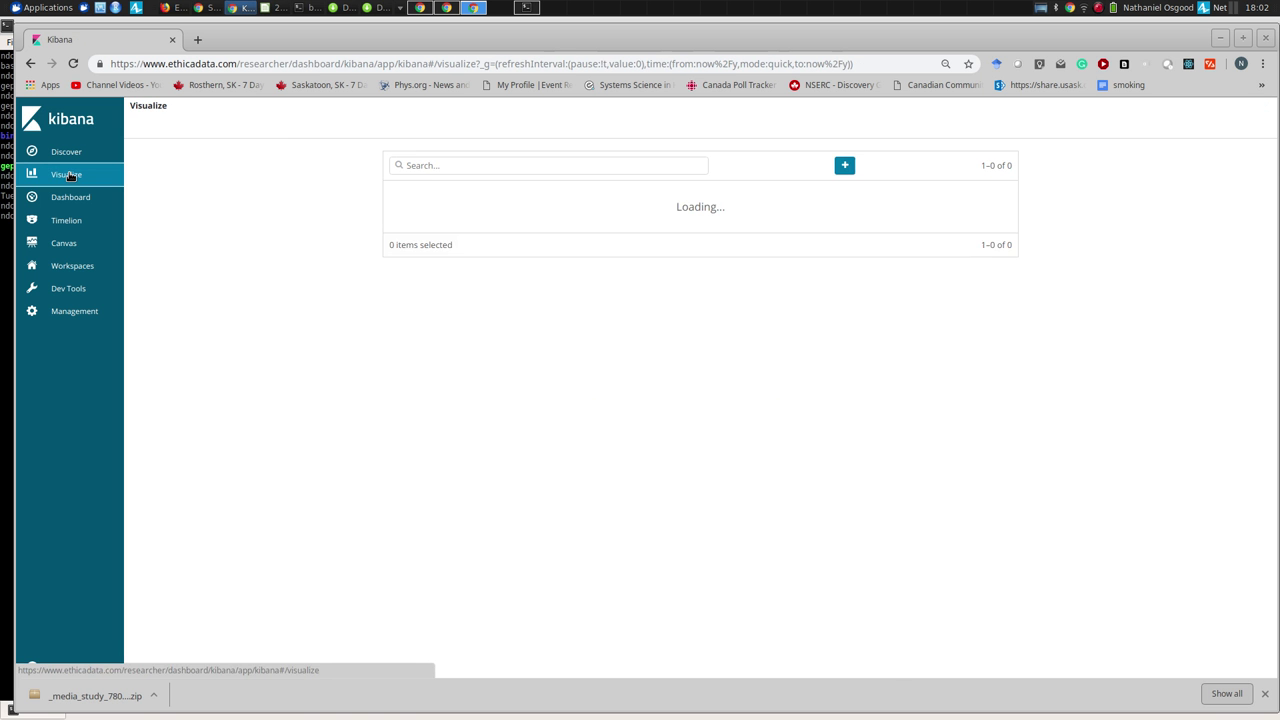
{"action": "left_click", "coordinate": [845, 165]}
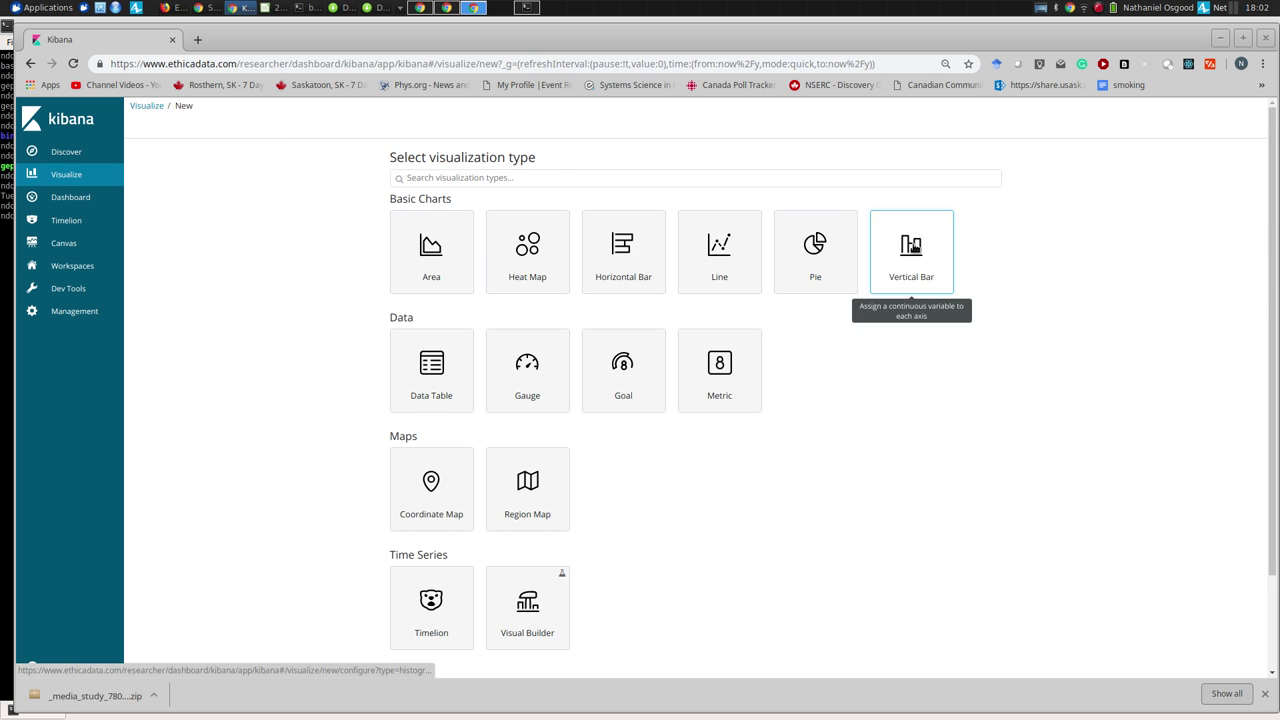
{"action": "left_click", "coordinate": [912, 245]}
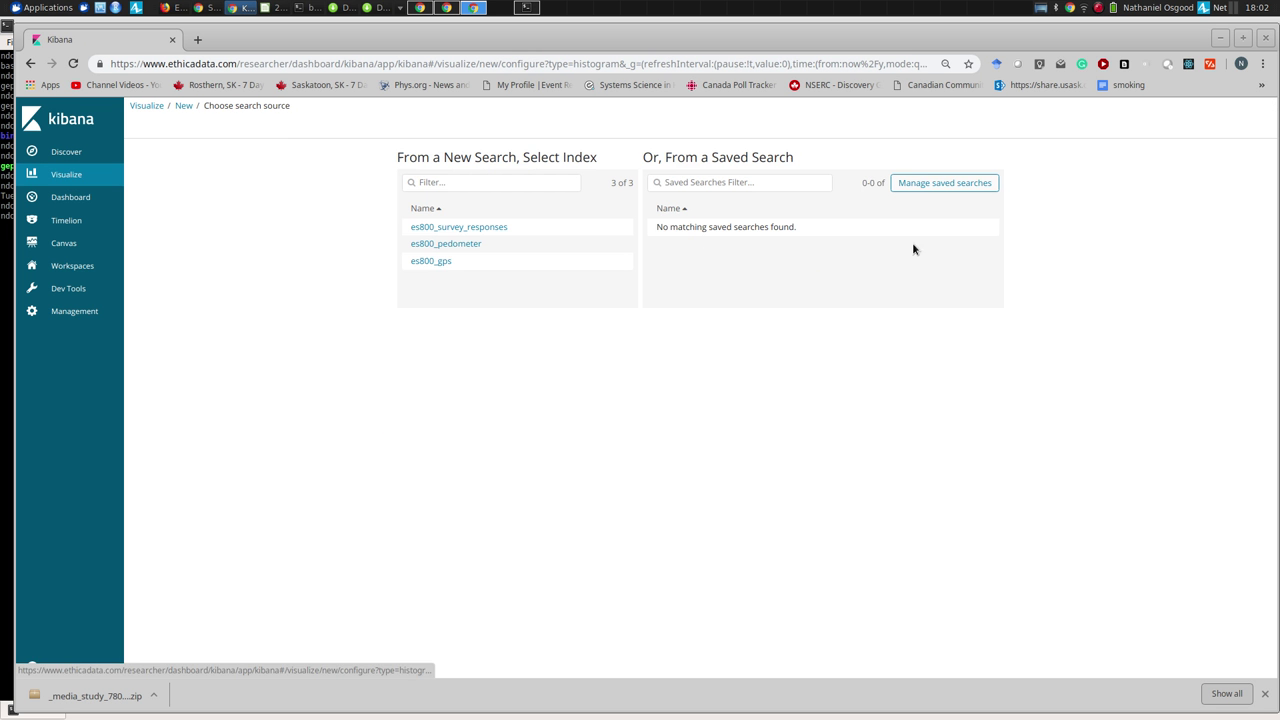
{"action": "left_click", "coordinate": [446, 244]}
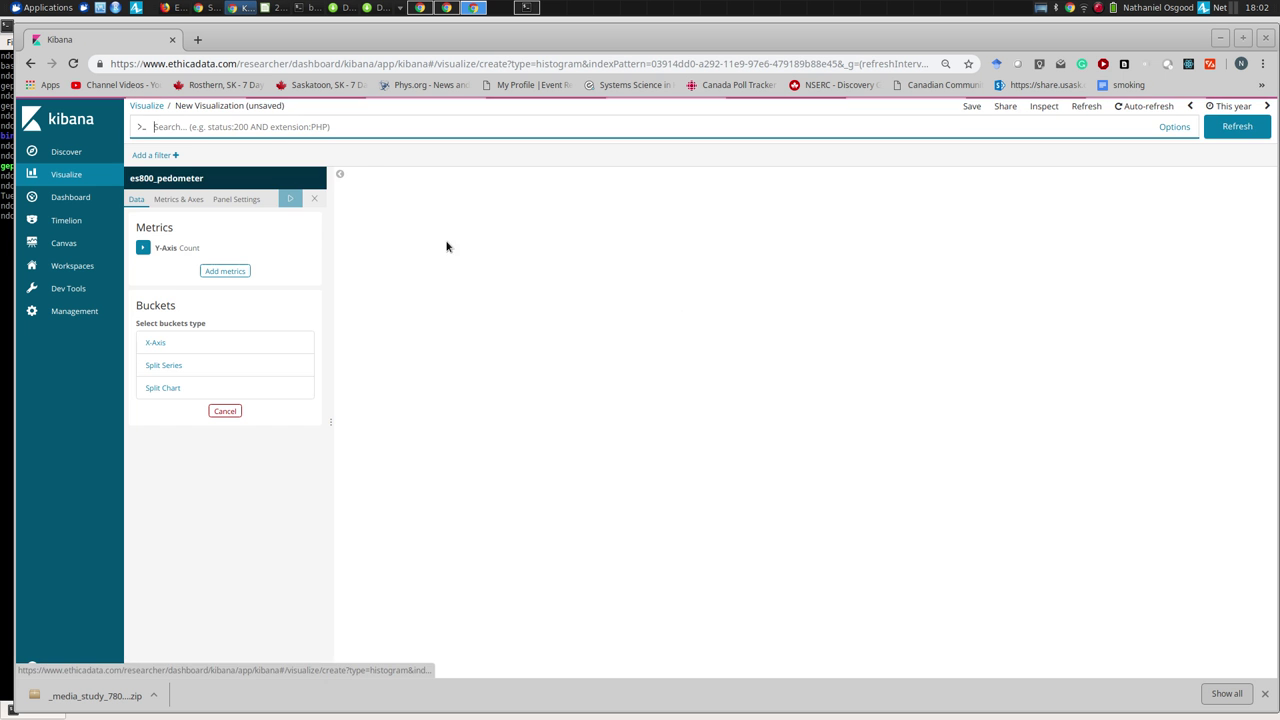
Step: Create a new vertical bar visualization based on the es800_pedometer index
{"action": "left_click", "coordinate": [52, 176]}
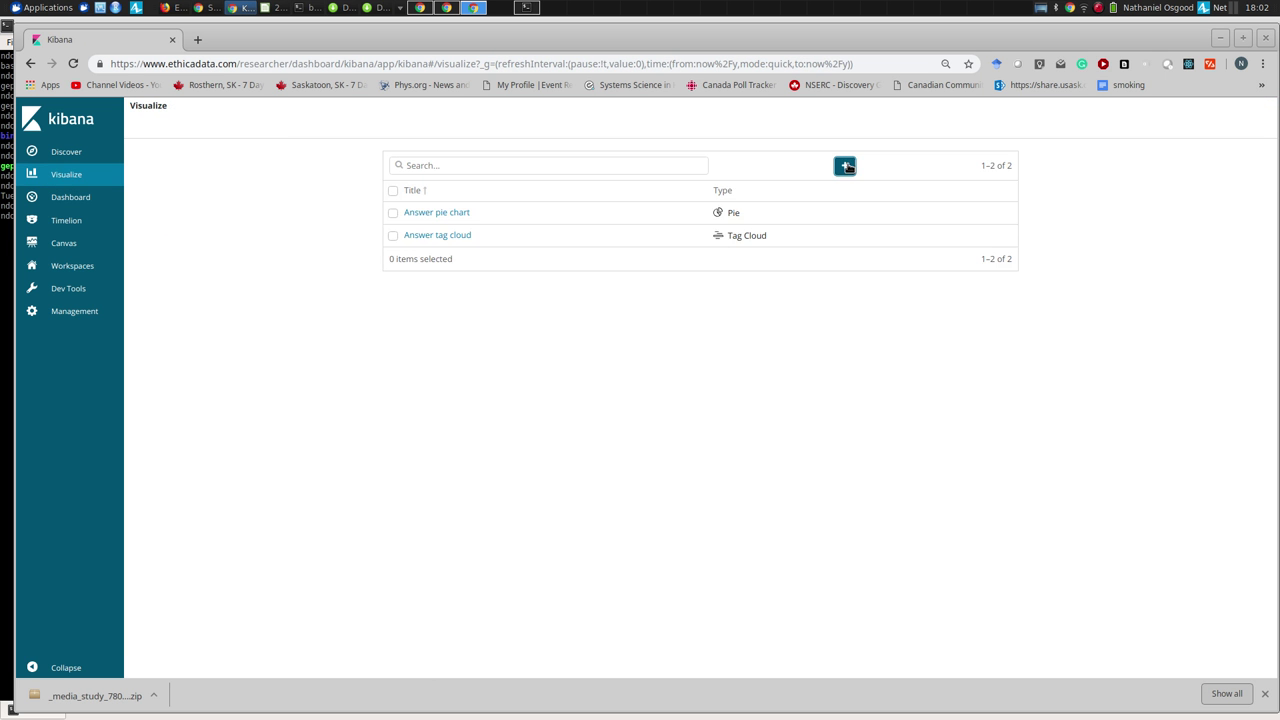
{"action": "left_click", "coordinate": [845, 165]}
{"action": "left_click", "coordinate": [912, 245]}
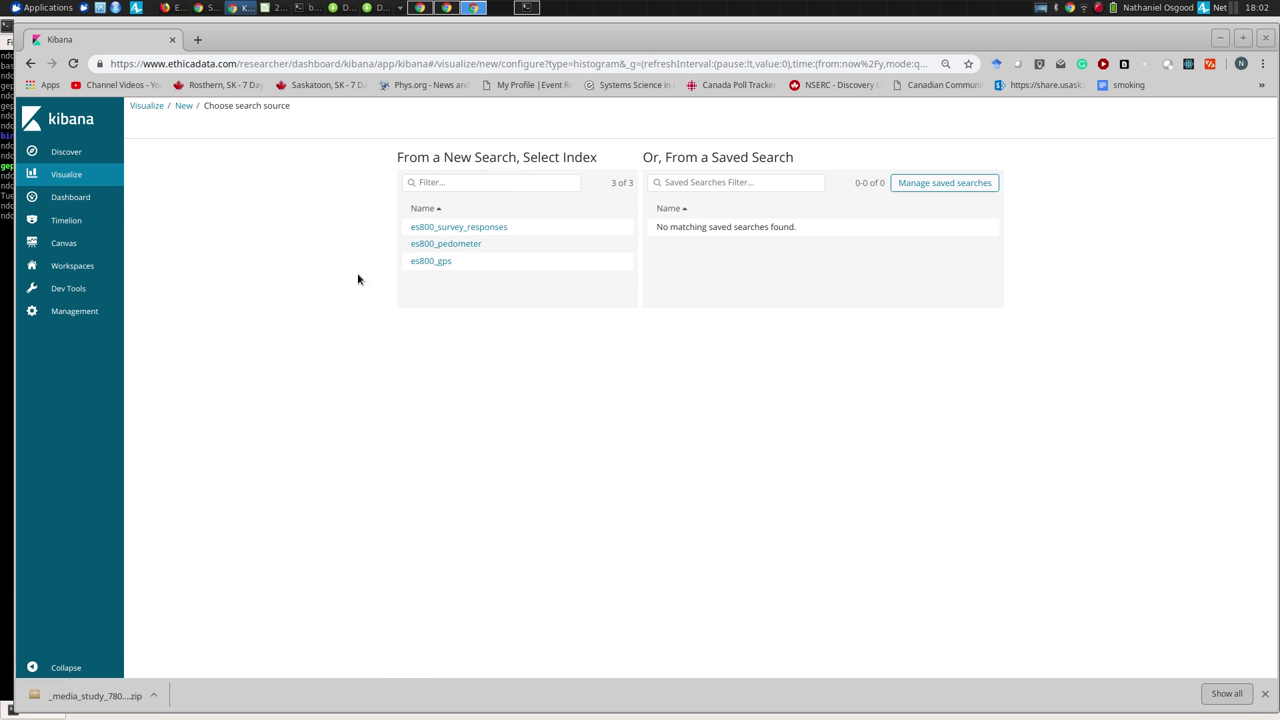
{"action": "left_click", "coordinate": [460, 245]}
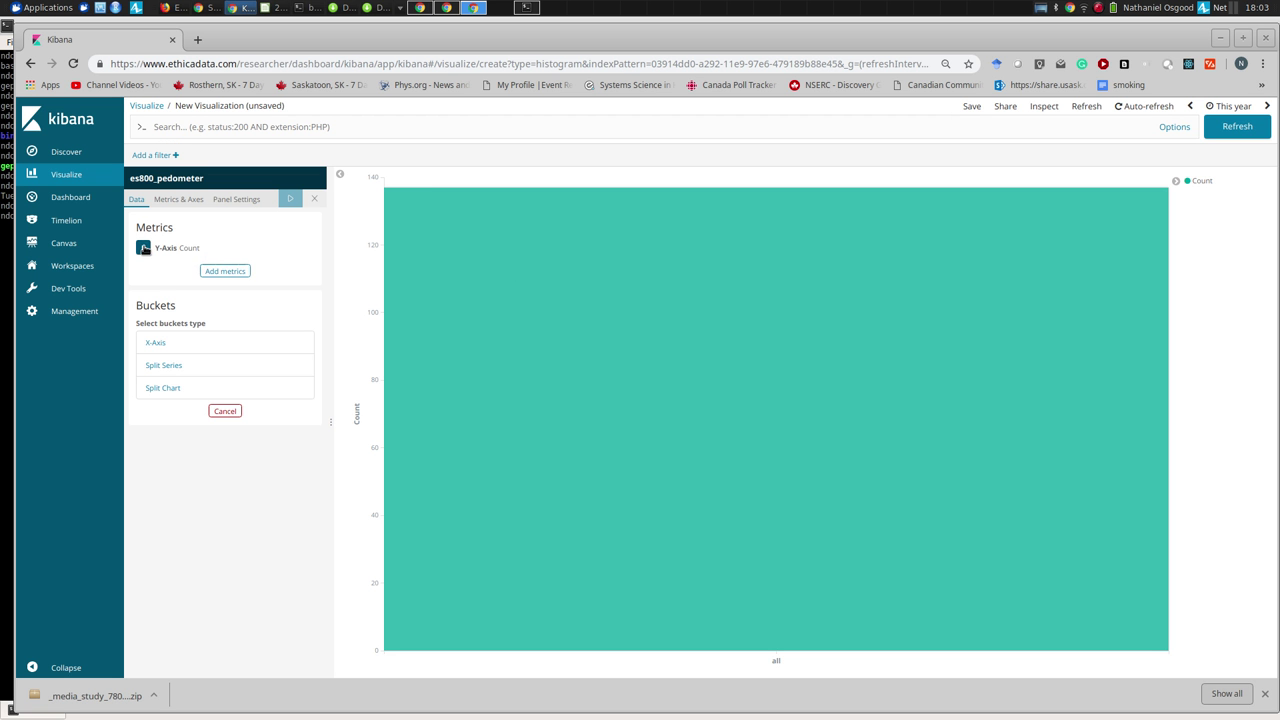
Step: Set the Y-Axis metric to an Average aggregation on the steps field
{"action": "left_click", "coordinate": [143, 247]}
{"action": "left_click", "coordinate": [183, 285]}
{"action": "double_click", "coordinate": [171, 226]}
{"action": "left_click", "coordinate": [143, 247]}
{"action": "left_click", "coordinate": [143, 247]}
{"action": "left_click", "coordinate": [142, 249]}
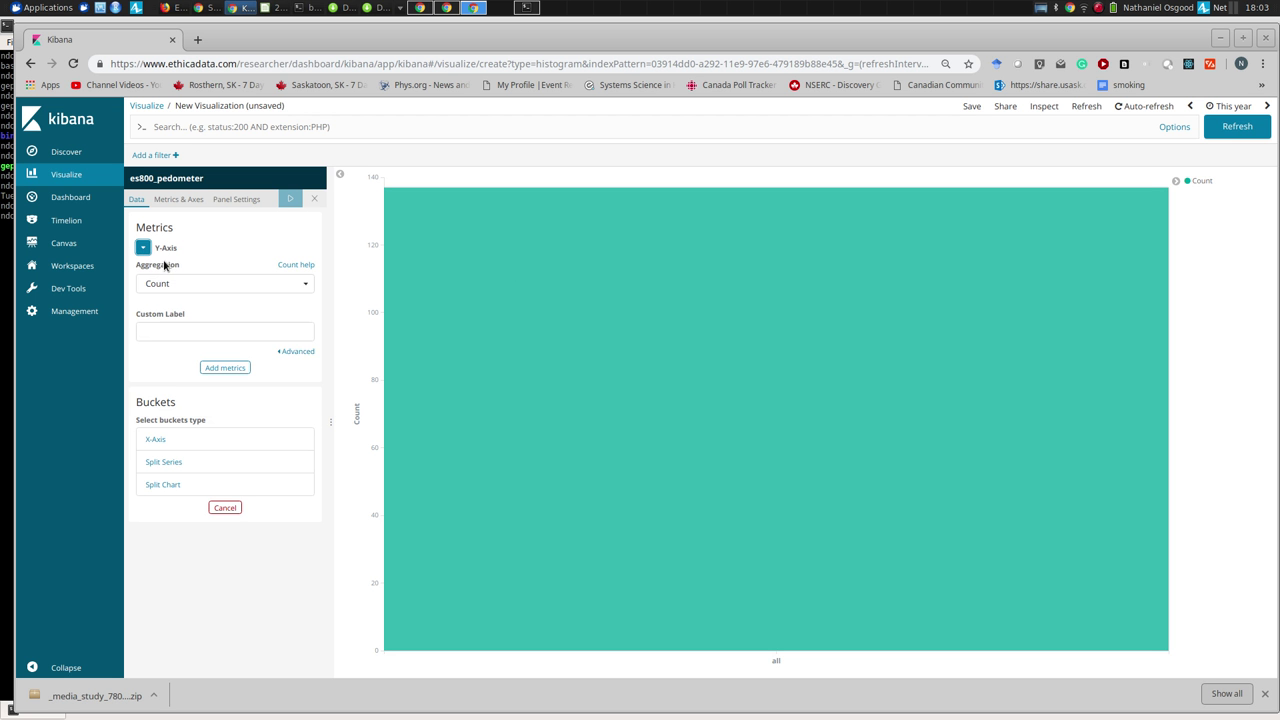
{"action": "left_click", "coordinate": [171, 283]}
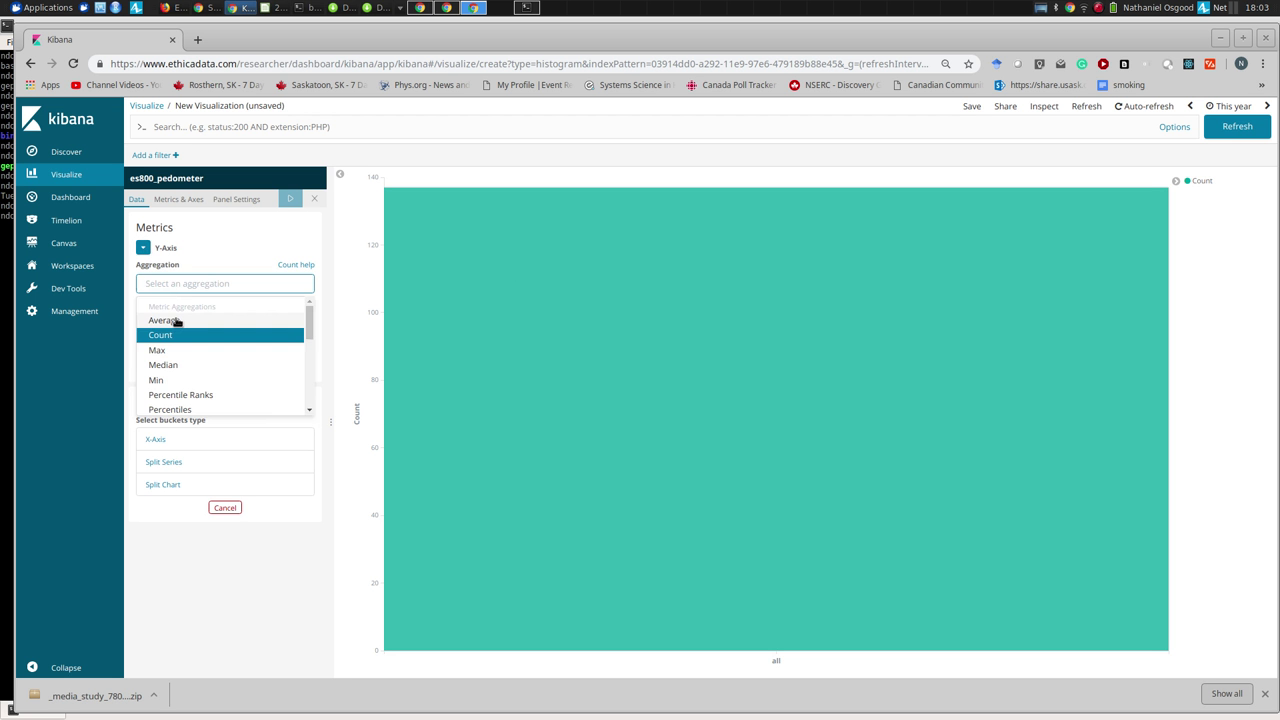
{"action": "left_click", "coordinate": [177, 318]}
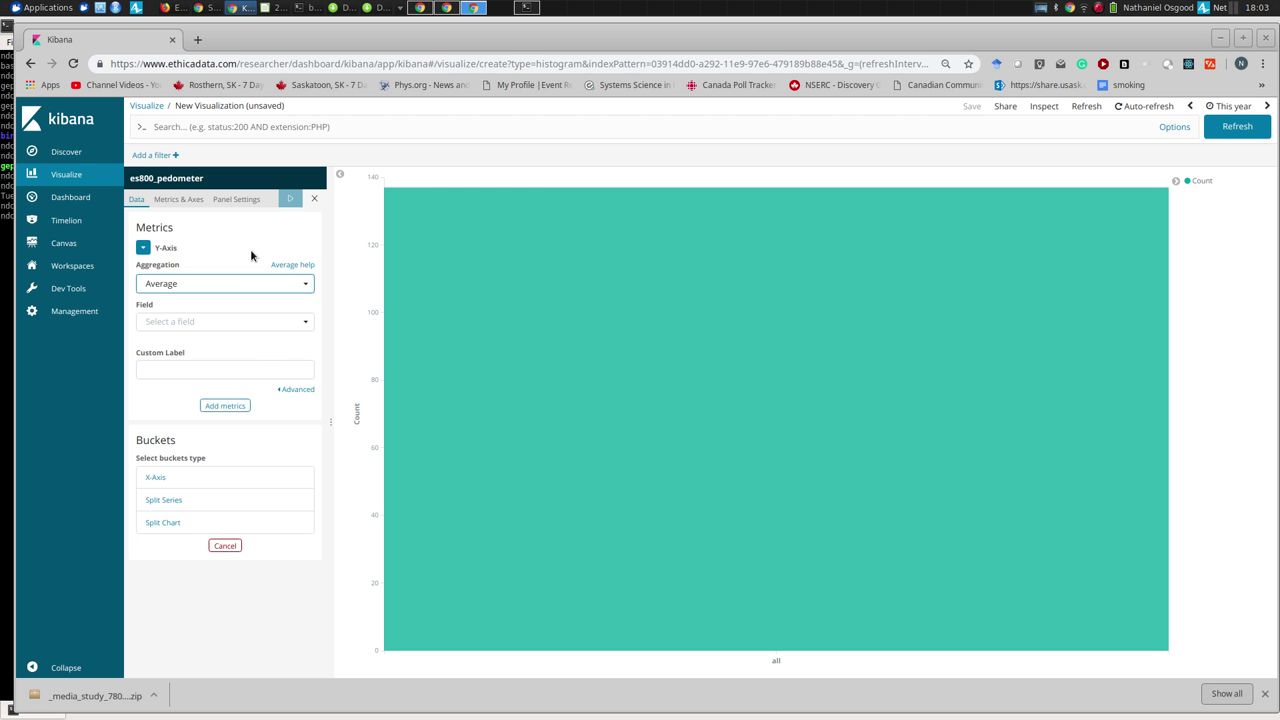
{"action": "left_click", "coordinate": [180, 324]}
{"action": "left_click", "coordinate": [180, 322]}
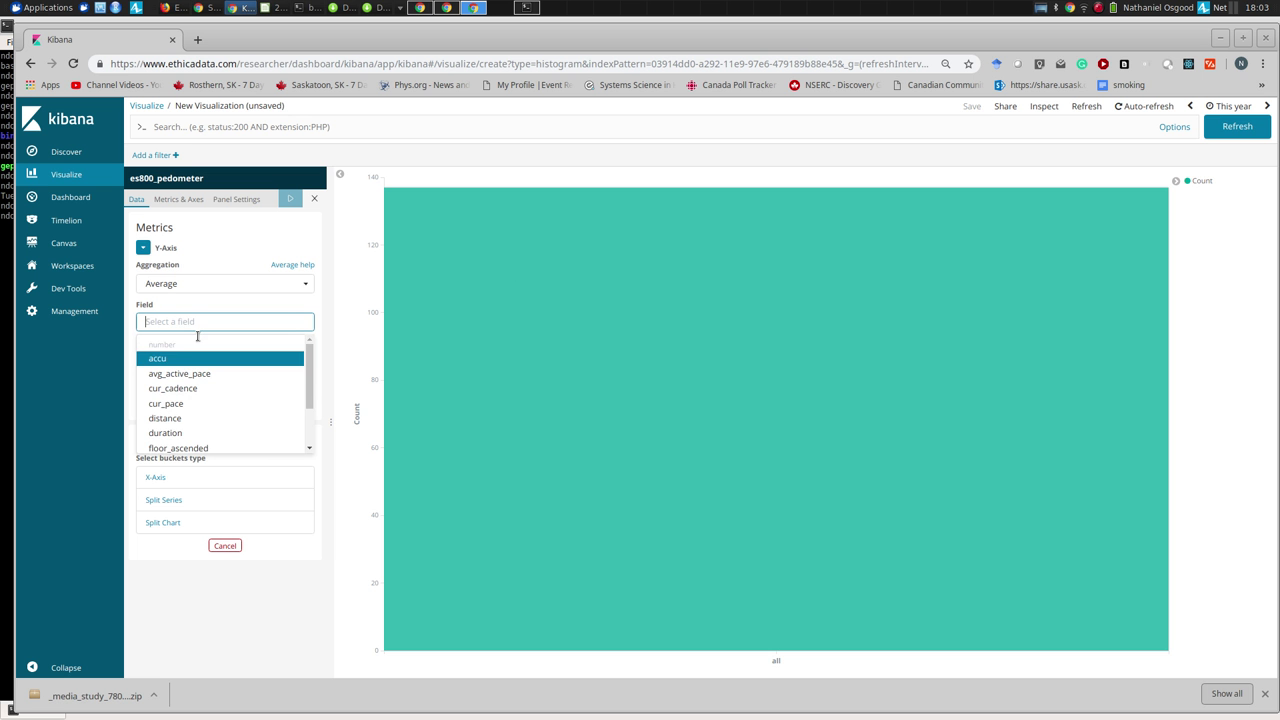
{"action": "left_click_drag", "start_coordinate": [311, 378], "coordinate": [311, 412]}
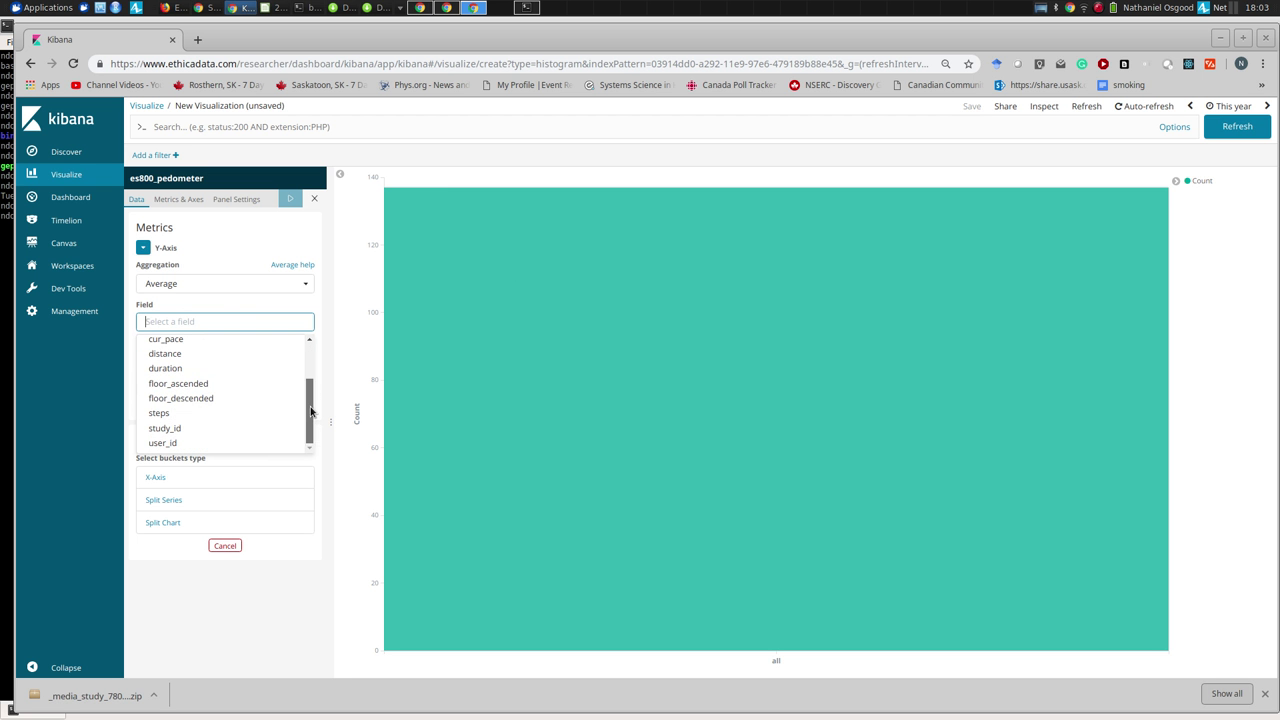
{"action": "left_click", "coordinate": [250, 413]}
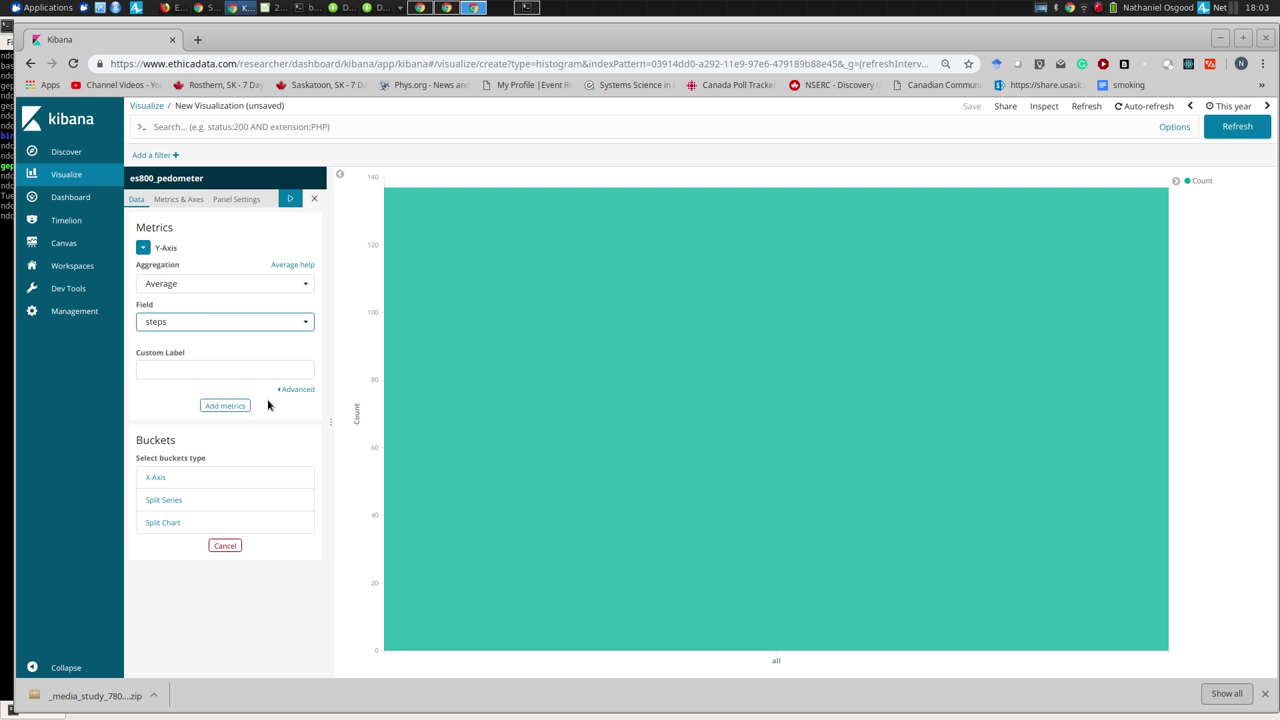
Step: Add an X-Axis bucket with a Date Histogram aggregation on record_time
{"action": "left_click", "coordinate": [169, 487]}
{"action": "left_click", "coordinate": [190, 497]}
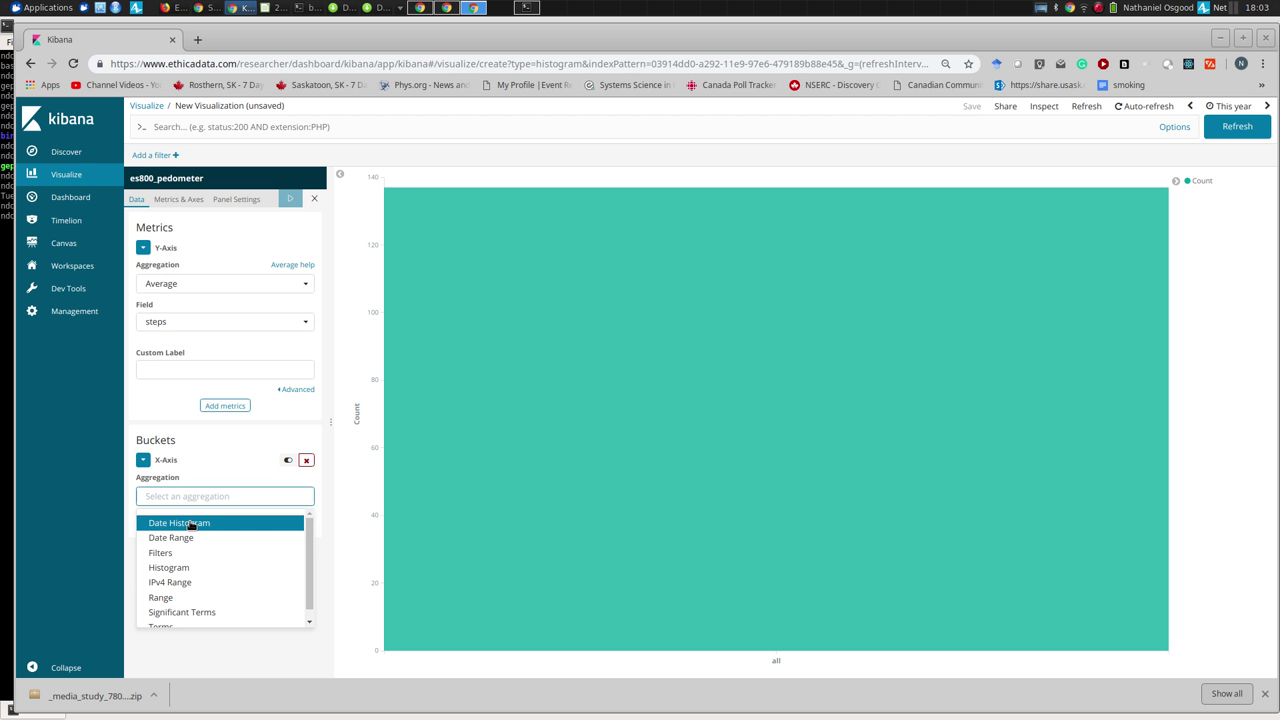
{"action": "left_click", "coordinate": [190, 524]}
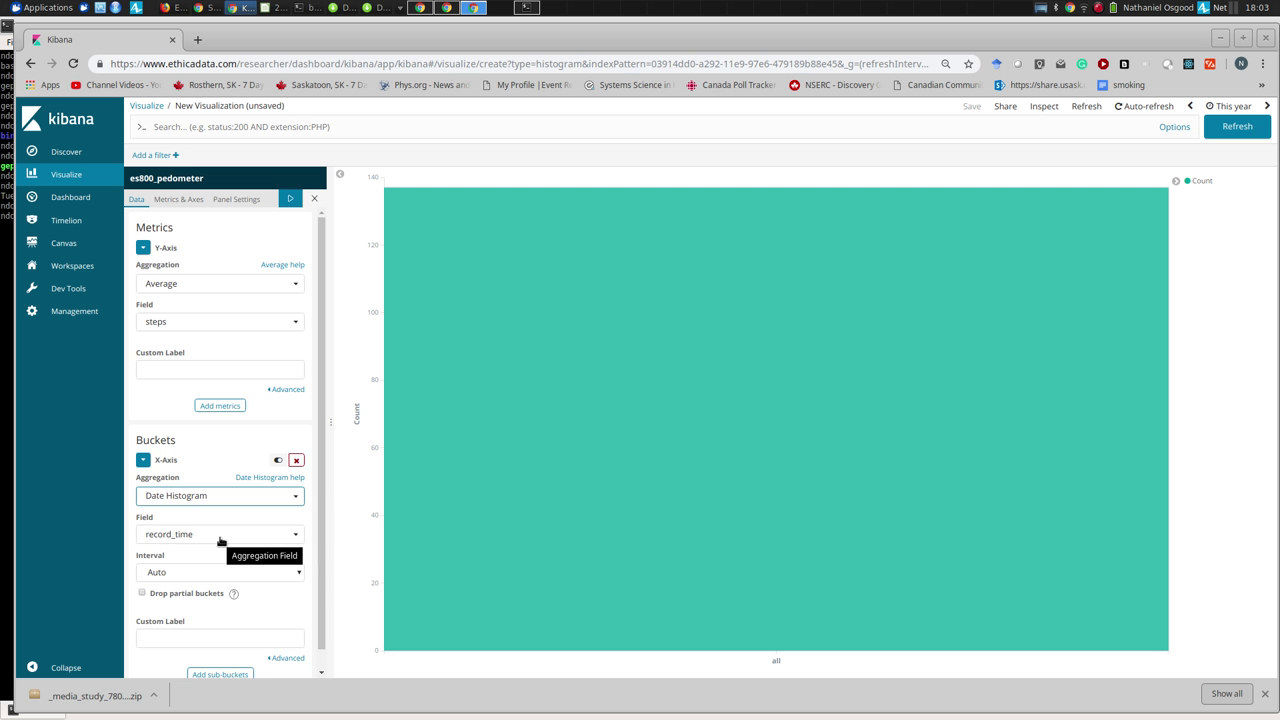
{"action": "scroll", "coordinate": [306, 566], "scroll_direction": "down", "scroll_amount": 1}
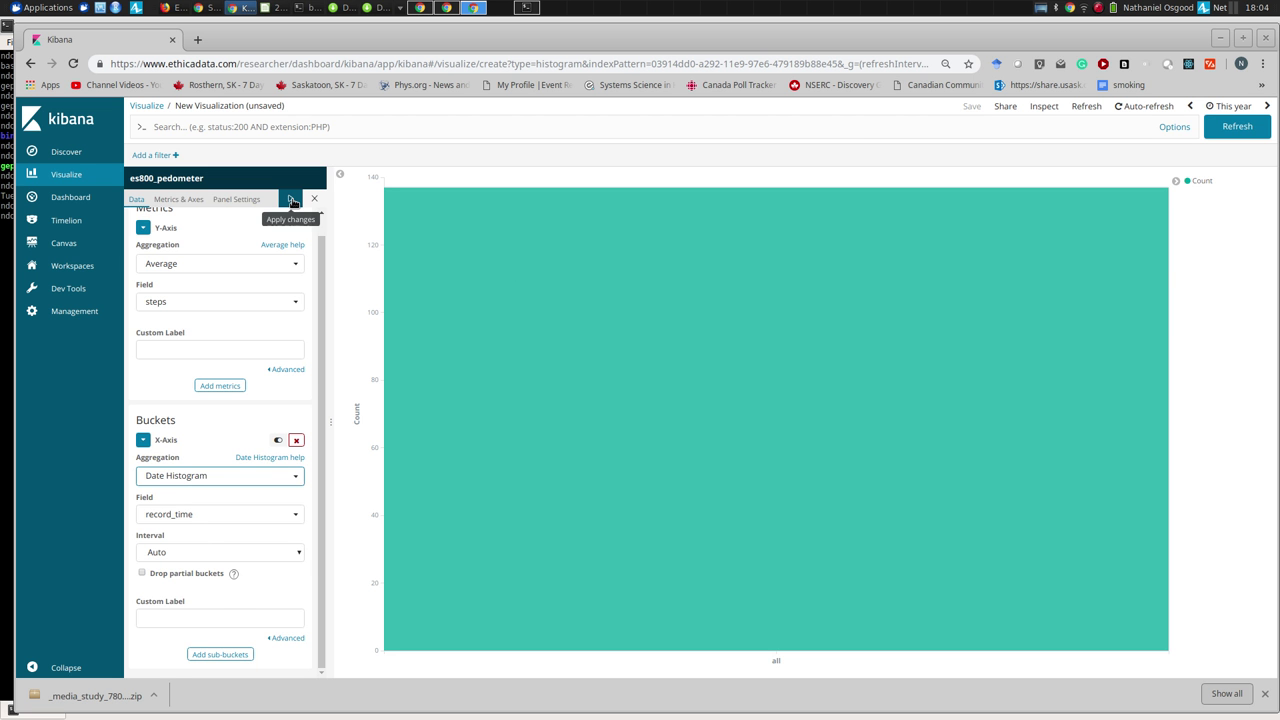
Step: Apply the chart changes with the Last 30 days time range, and switch the range to Last 4 hours
{"action": "left_click", "coordinate": [1232, 106]}
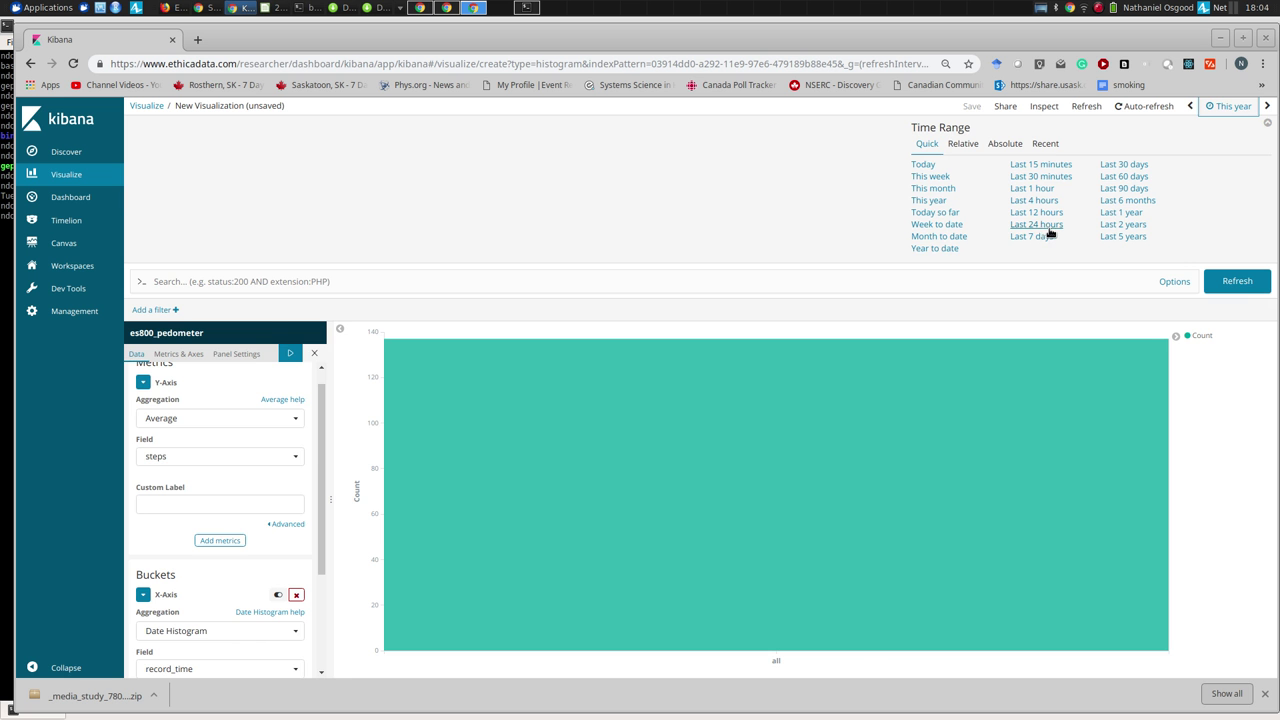
{"action": "left_click", "coordinate": [1124, 164]}
{"action": "left_click", "coordinate": [291, 198]}
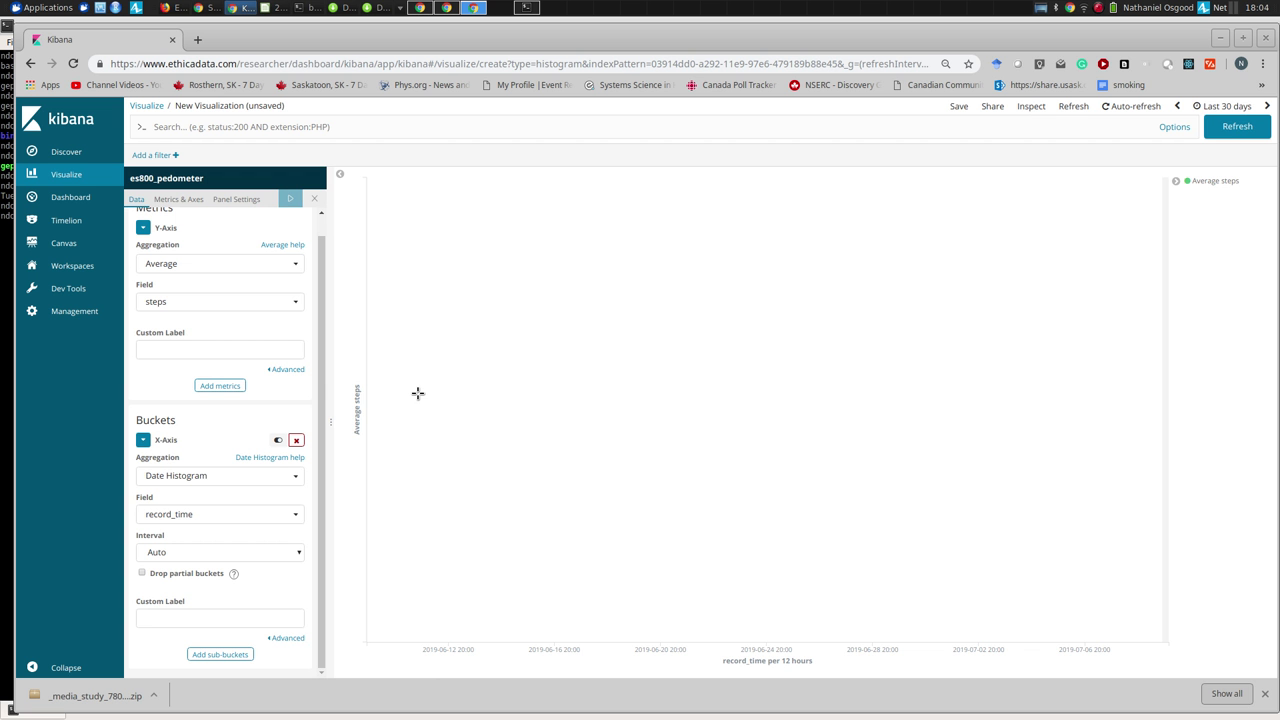
{"action": "left_click", "coordinate": [1220, 105]}
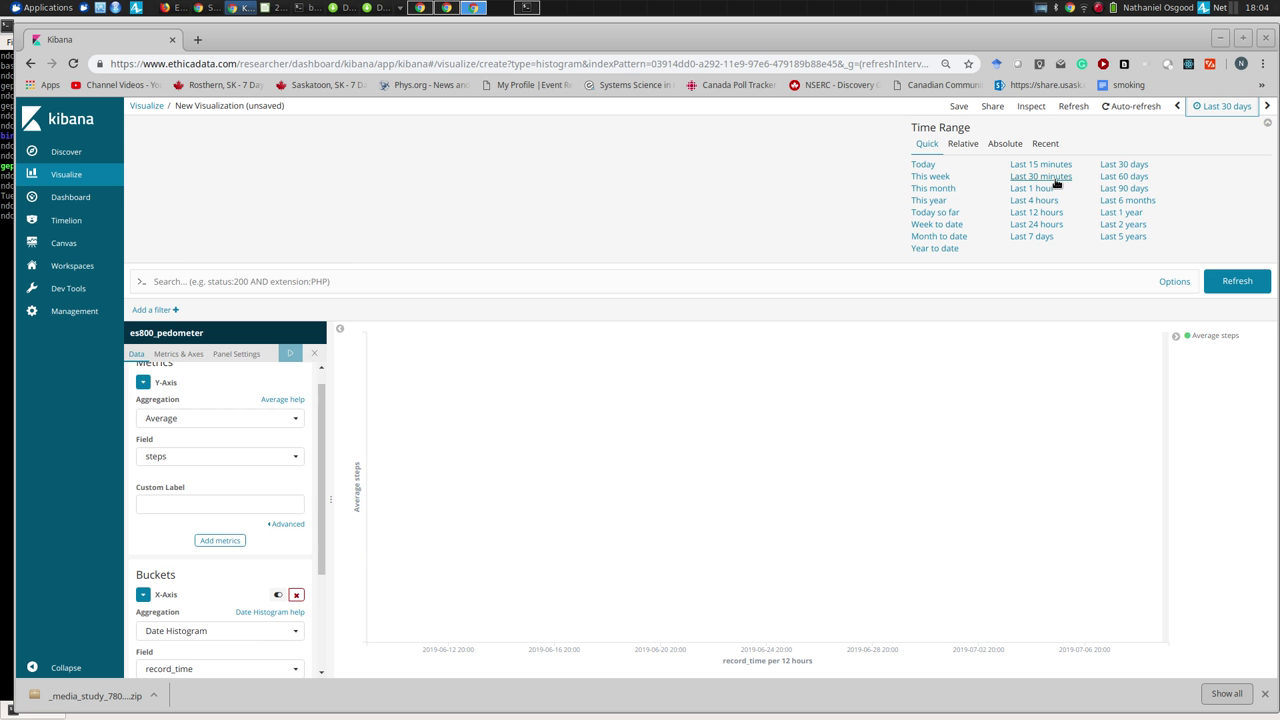
{"action": "left_click", "coordinate": [1040, 200]}
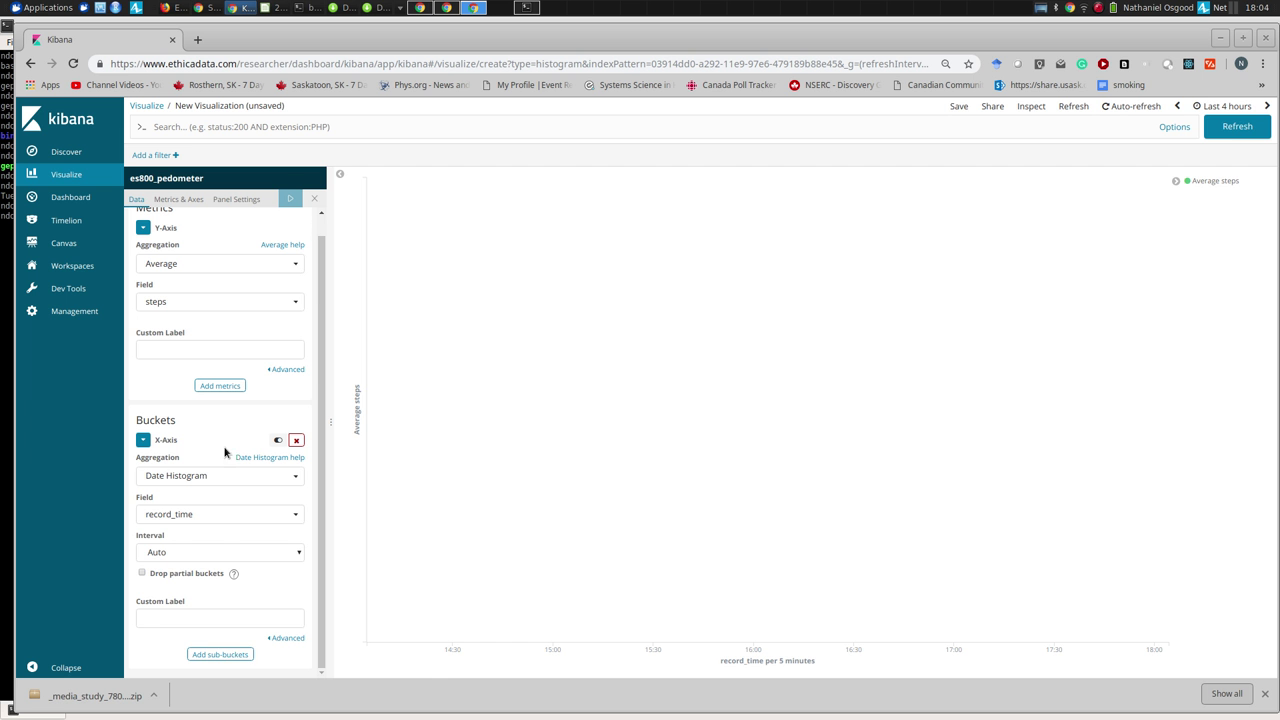
Step: Reselect record_time as the X-Axis date field and refresh the chart
{"action": "left_click", "coordinate": [205, 518]}
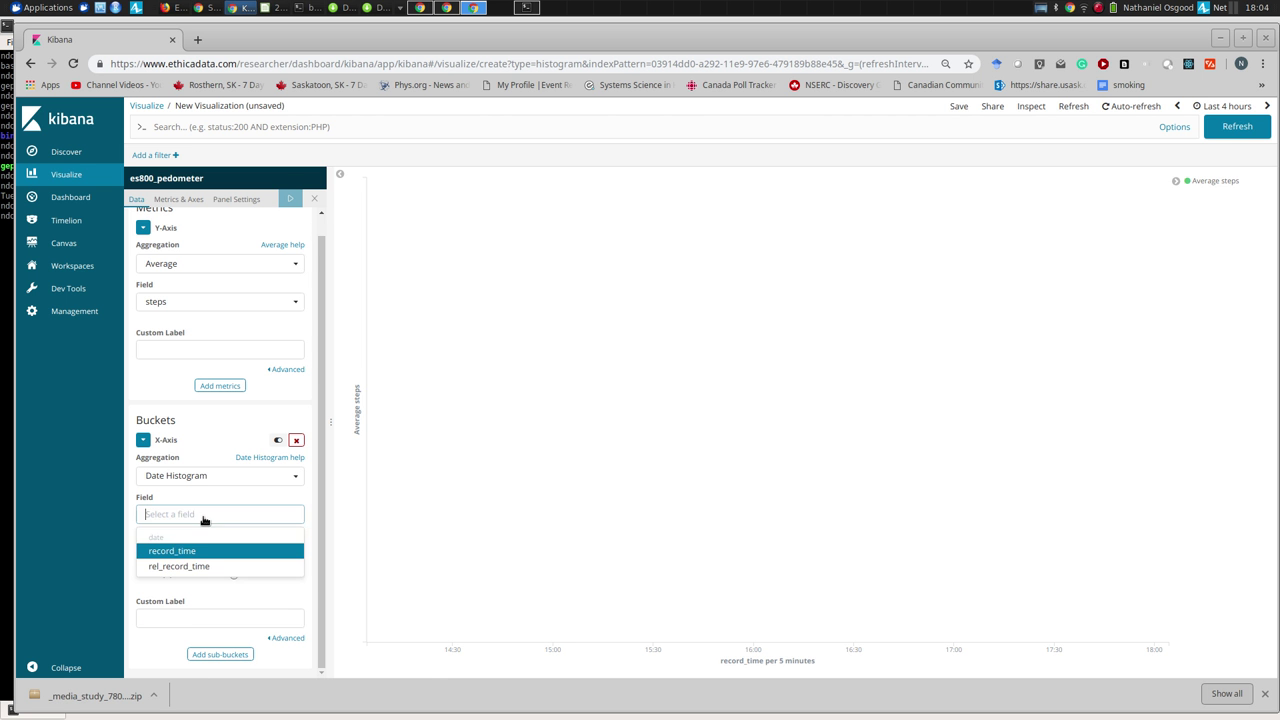
{"action": "left_click", "coordinate": [196, 551]}
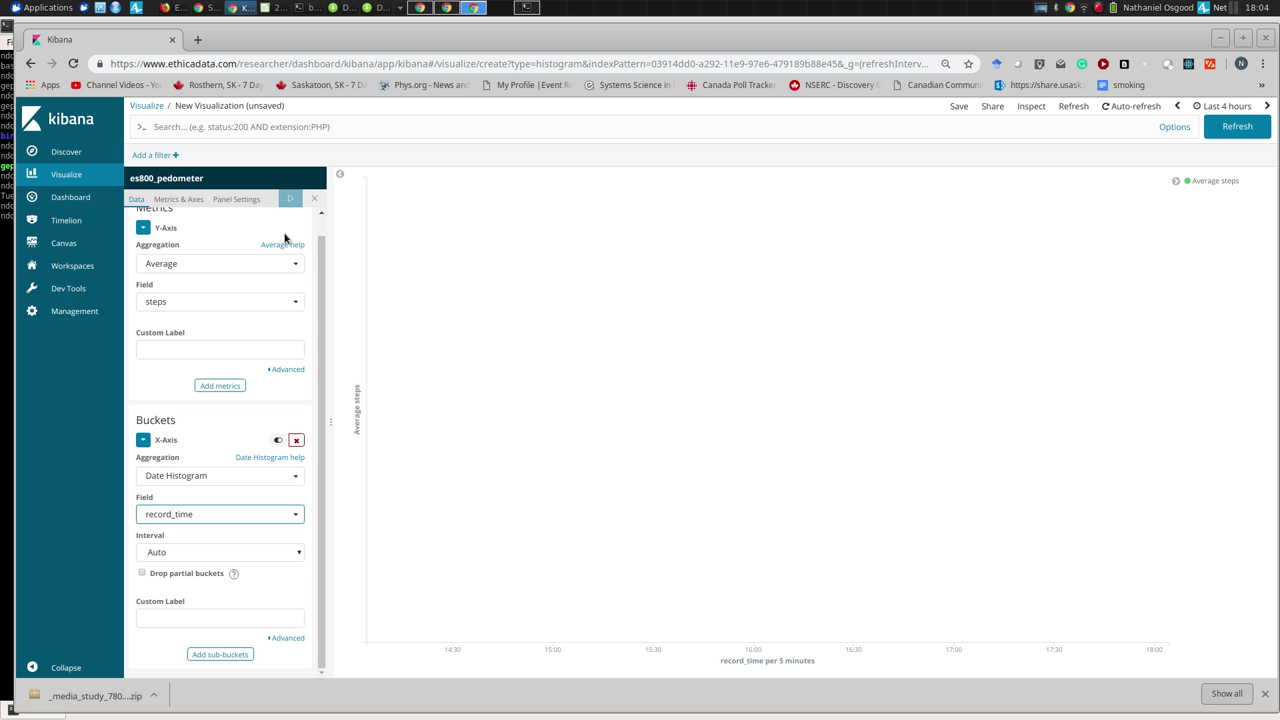
{"action": "left_click", "coordinate": [290, 198]}
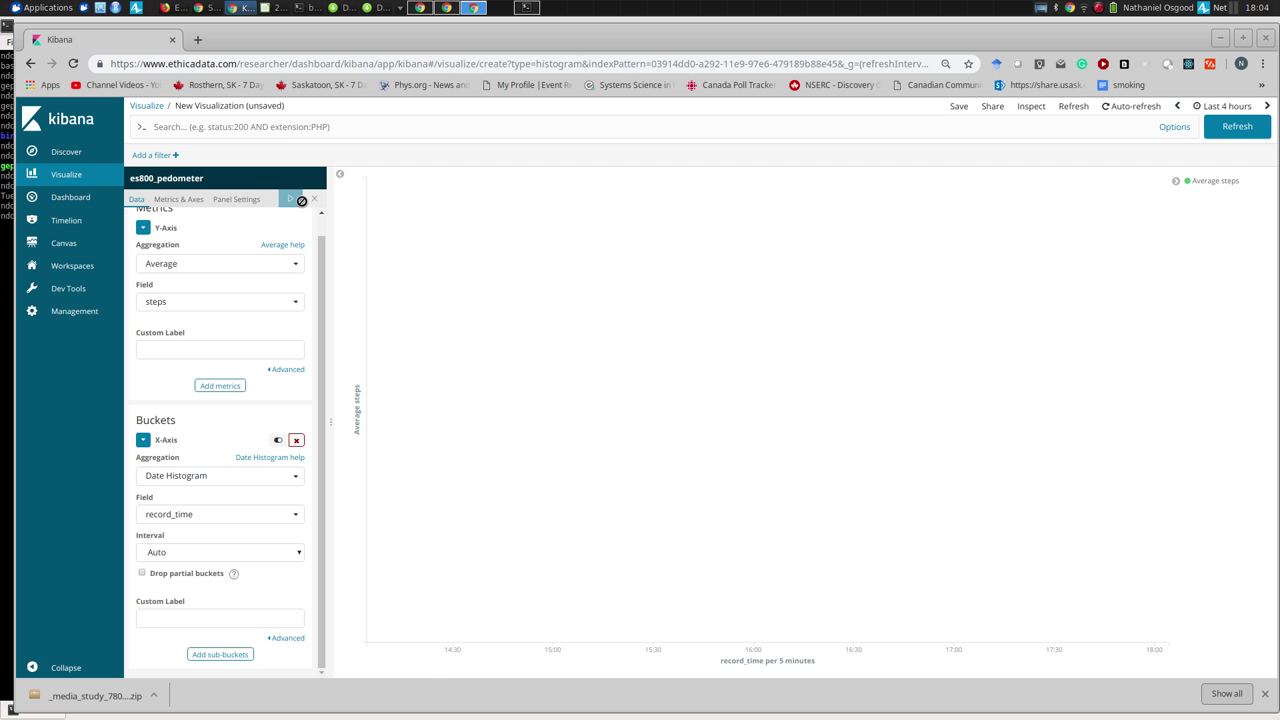
{"action": "left_click", "coordinate": [1255, 133]}
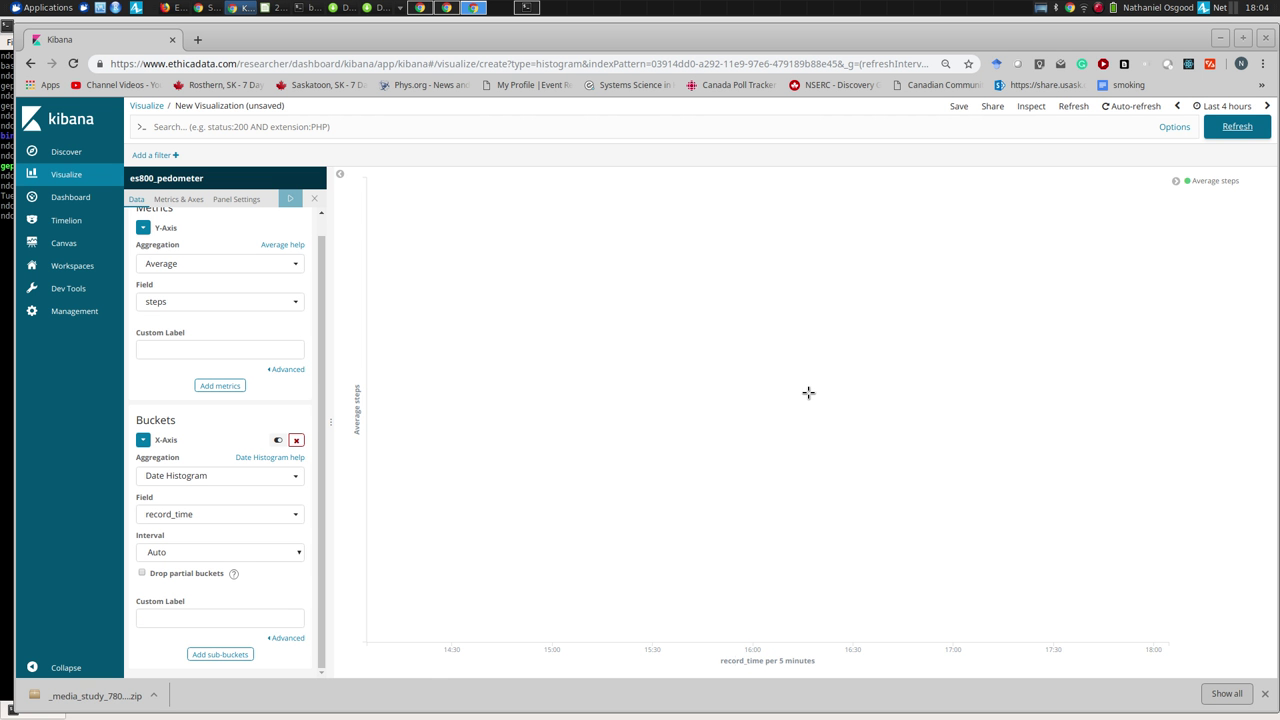
{"action": "left_click", "coordinate": [1216, 108]}
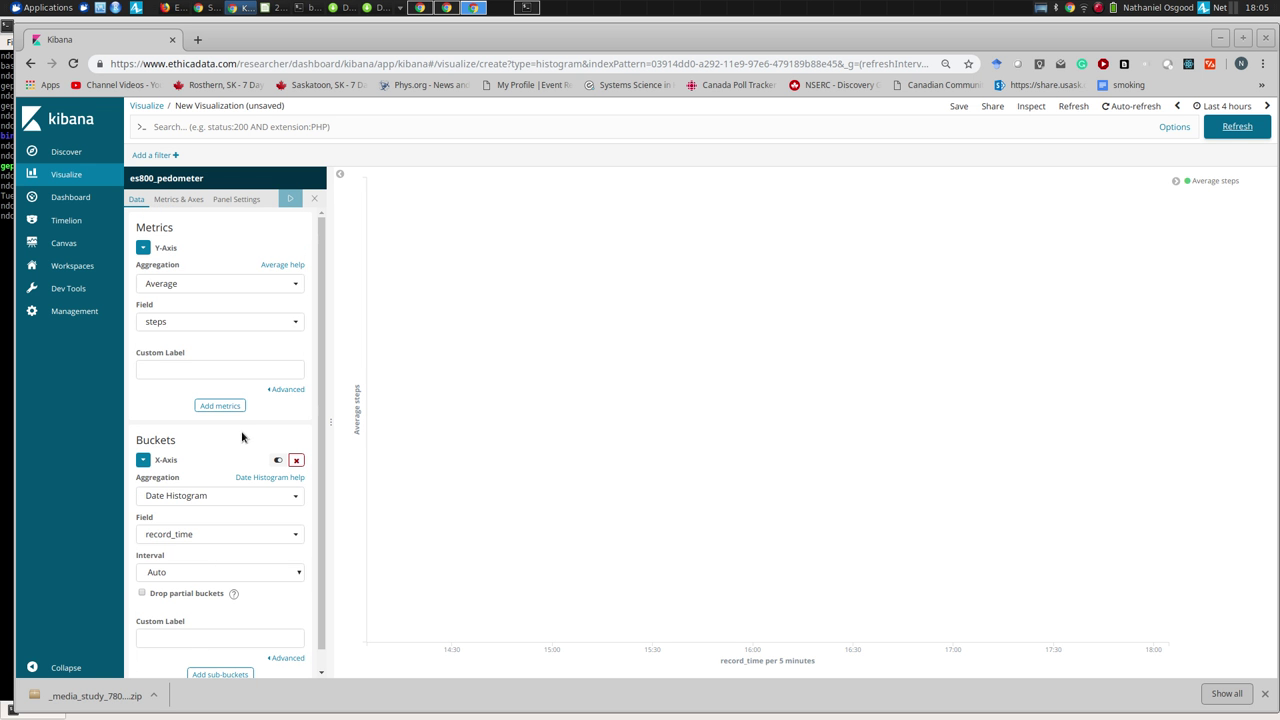
Step: Change the Y-Axis aggregation from Average to Count and apply the changes
{"action": "left_click", "coordinate": [243, 288]}
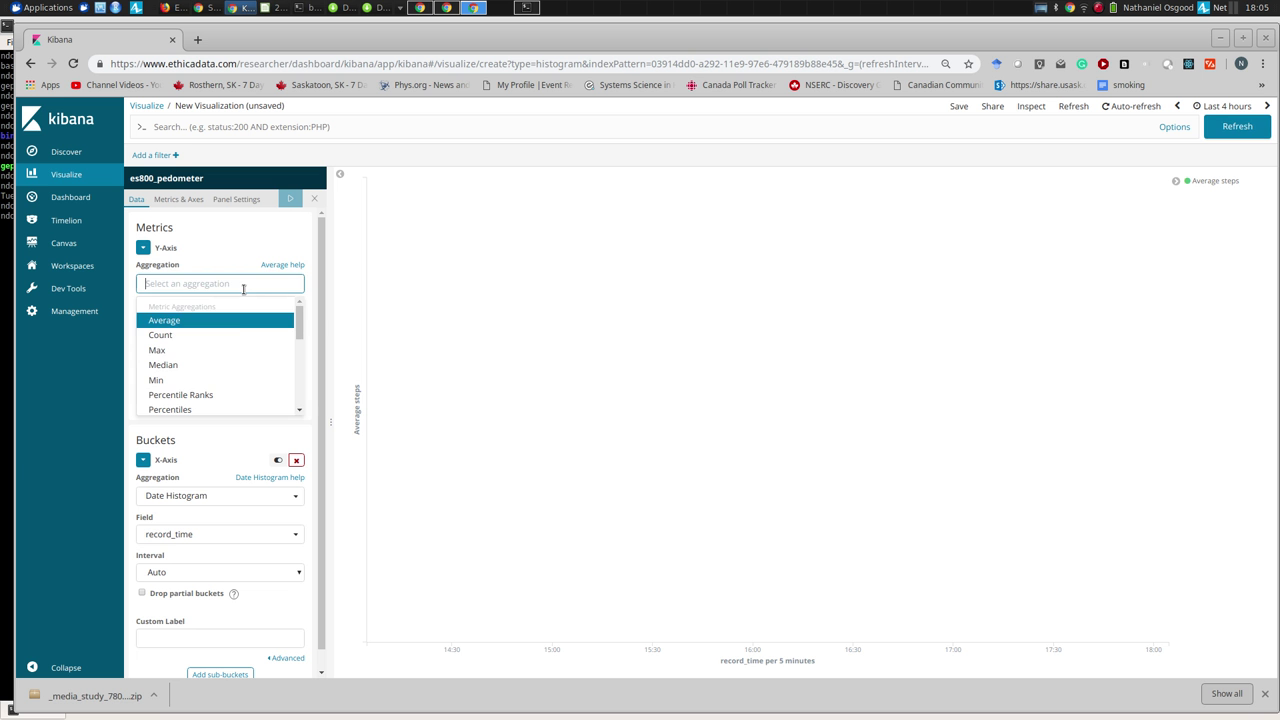
{"action": "left_click", "coordinate": [232, 323]}
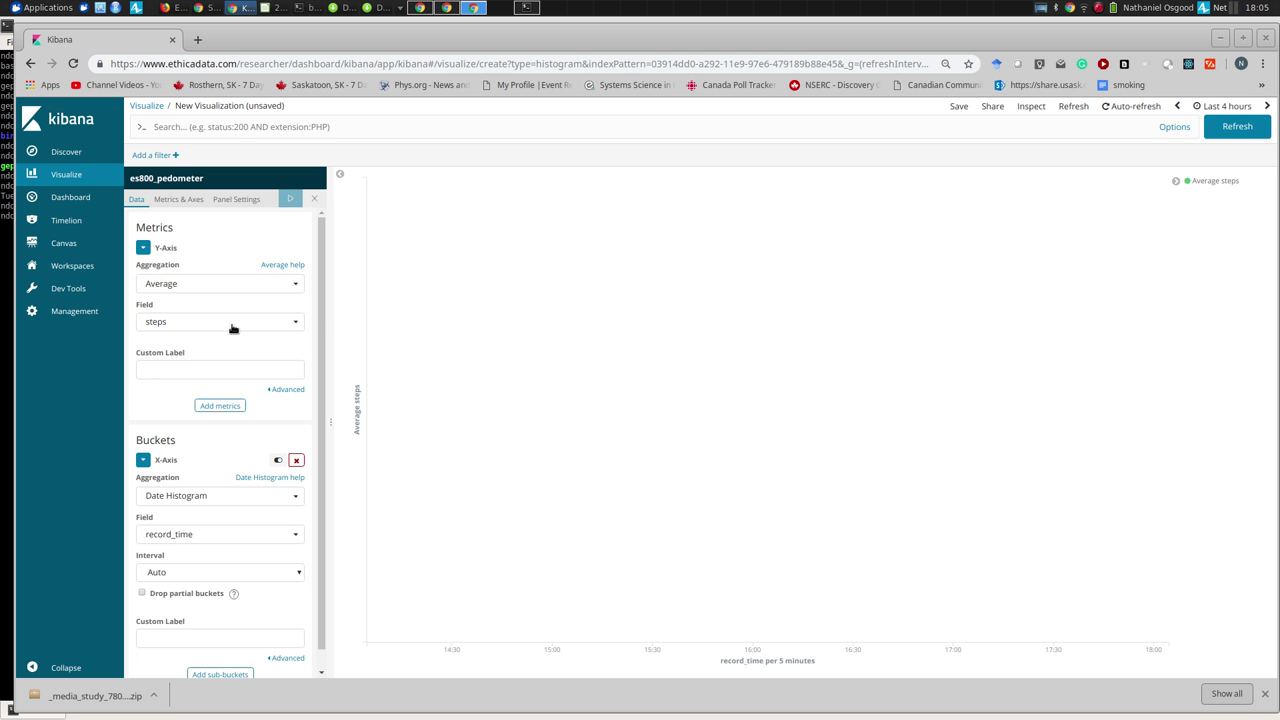
{"action": "left_click", "coordinate": [231, 289]}
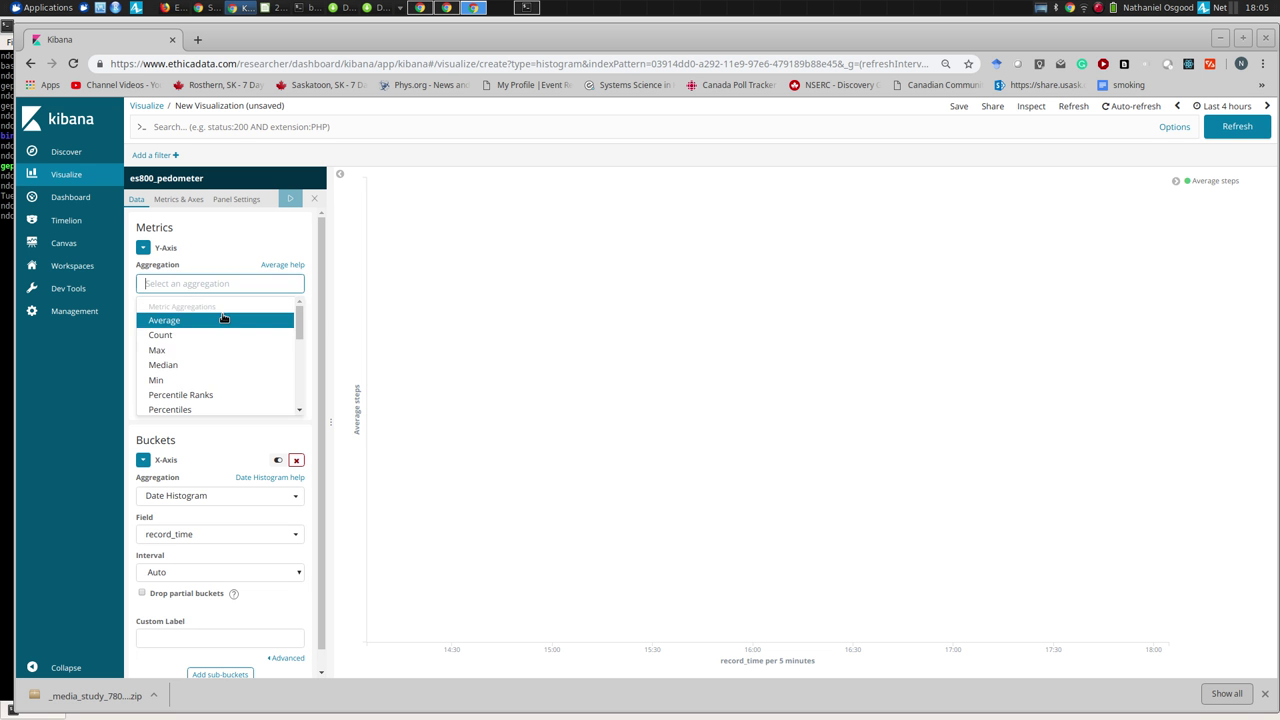
{"action": "left_click", "coordinate": [222, 334]}
{"action": "left_click", "coordinate": [289, 199]}
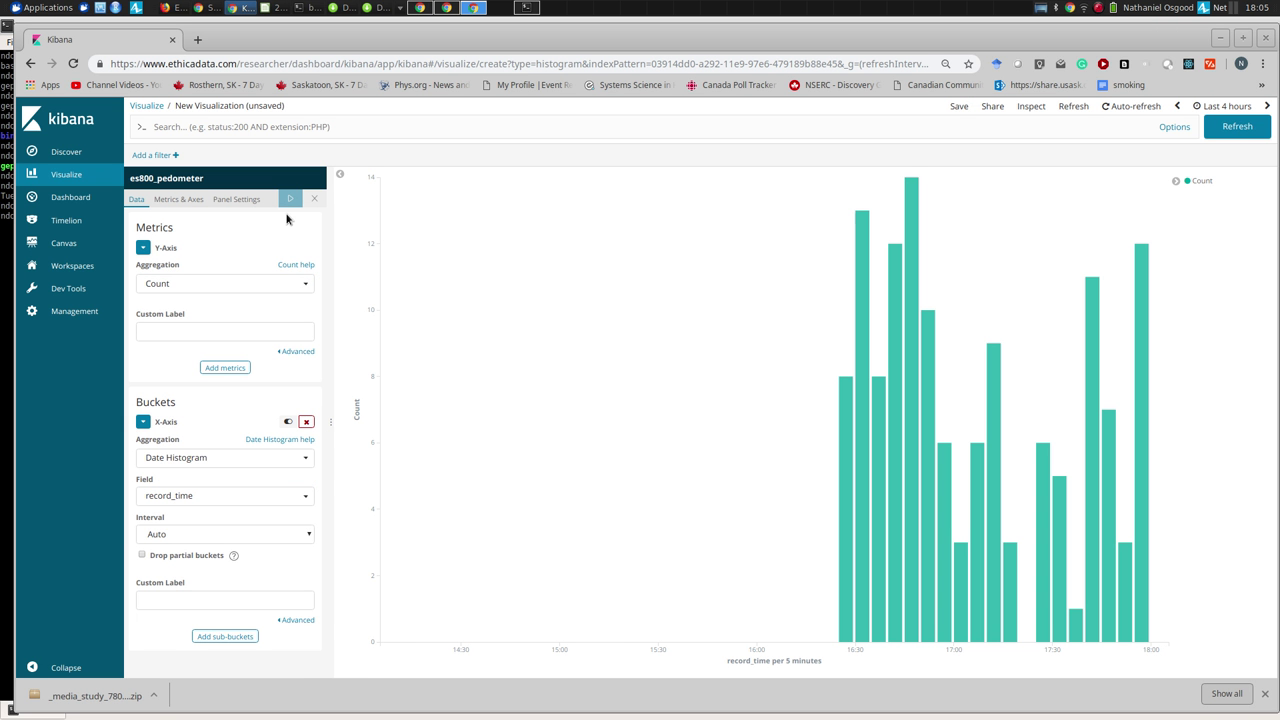
Step: Switch the Y-Axis metric back to the Average of steps and apply the changes to the chart
{"action": "left_click", "coordinate": [222, 289]}
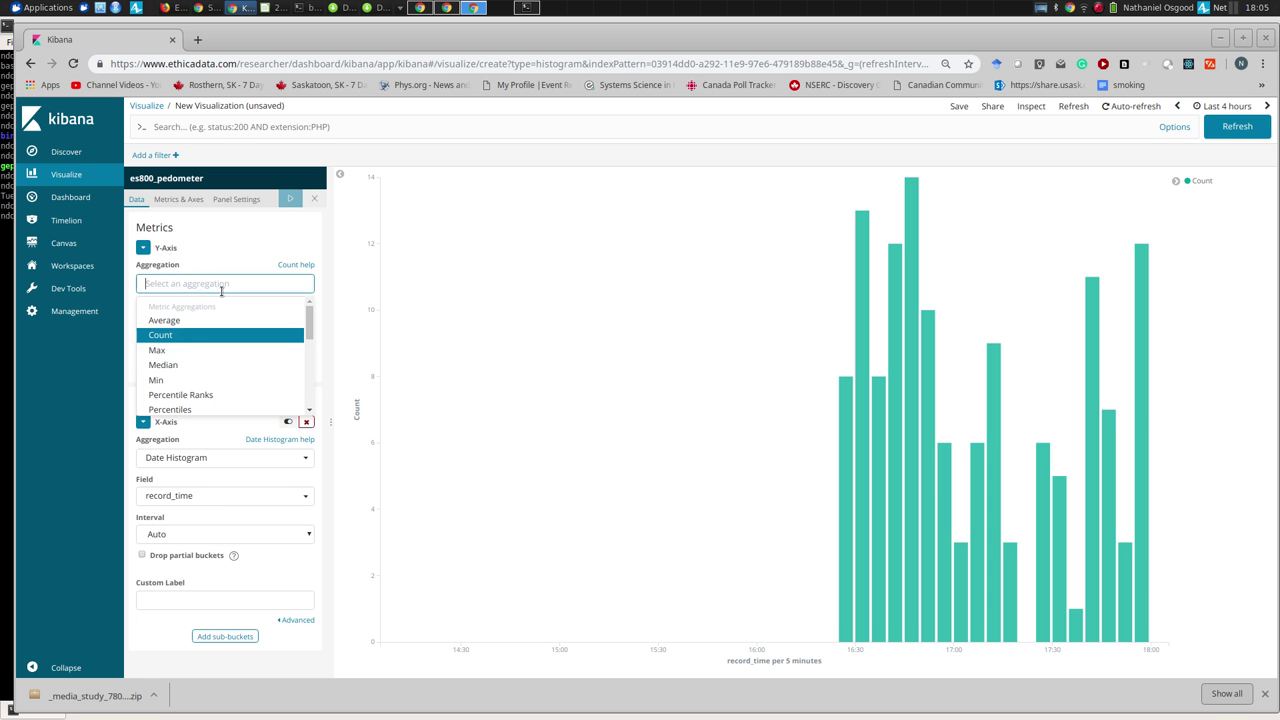
{"action": "left_click", "coordinate": [198, 318]}
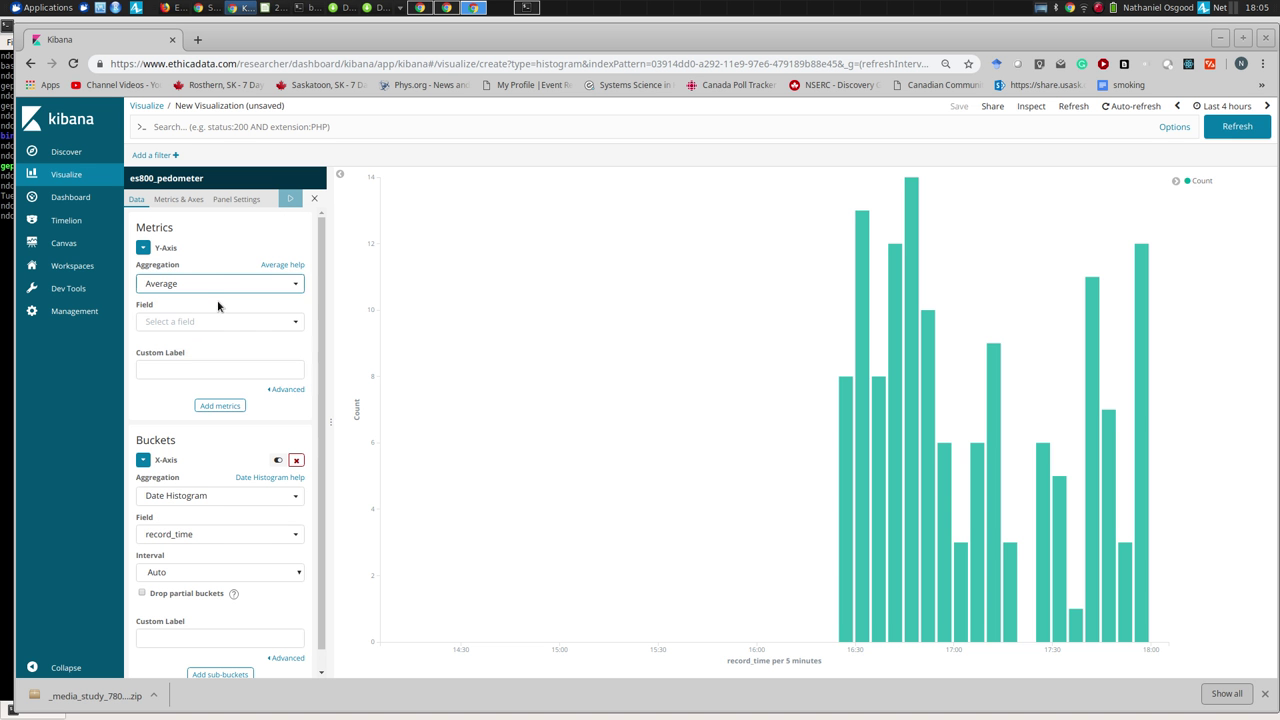
{"action": "left_click", "coordinate": [214, 320]}
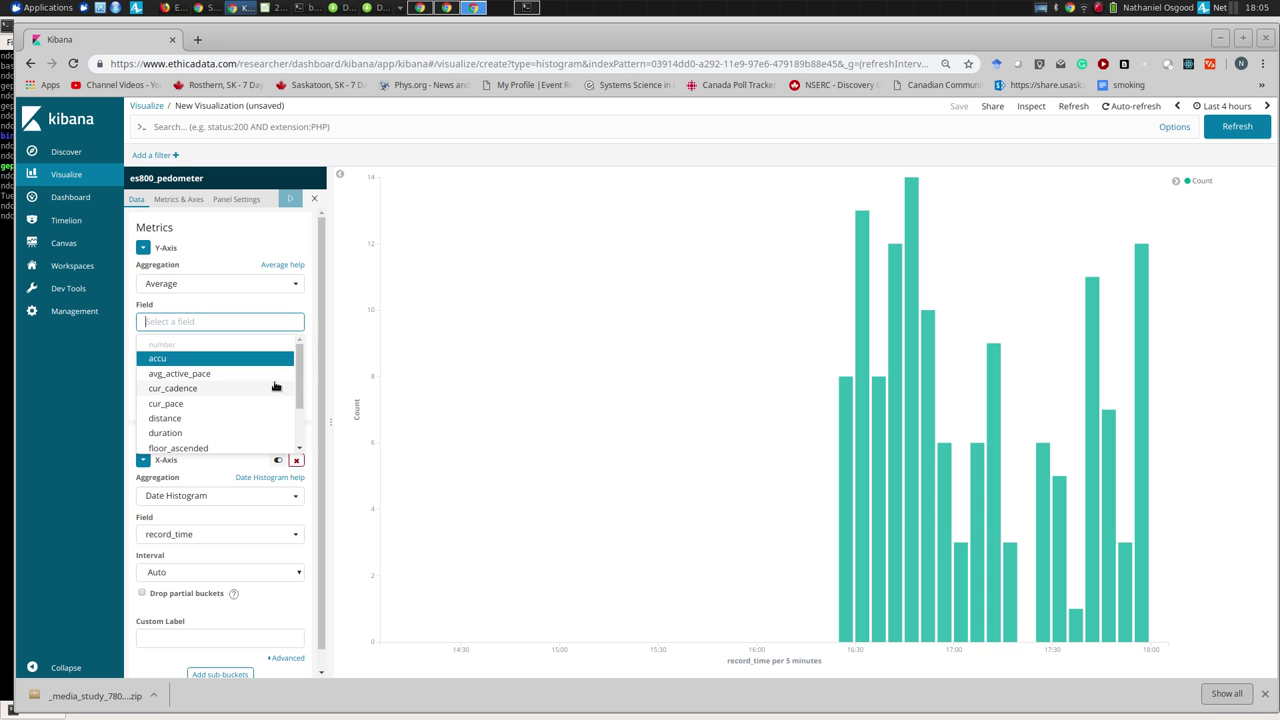
{"action": "scroll", "coordinate": [292, 420], "scroll_direction": "down", "scroll_amount": 2}
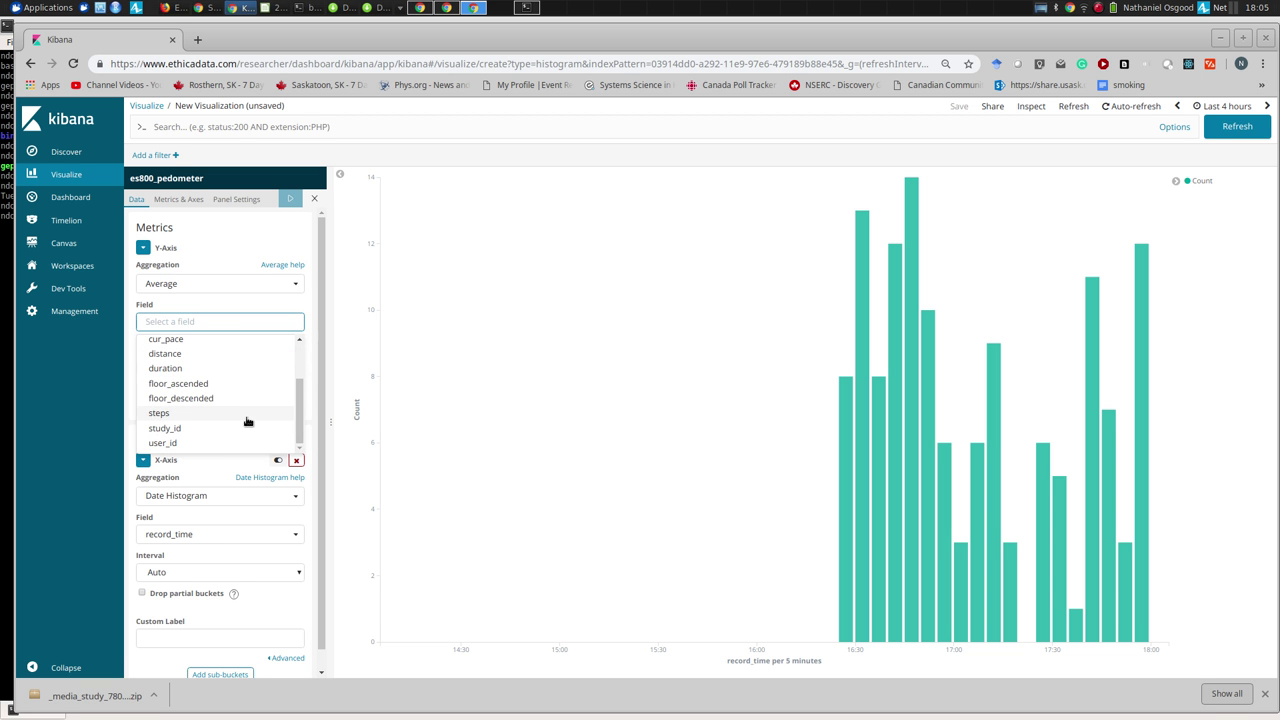
{"action": "left_click", "coordinate": [246, 414]}
{"action": "left_click", "coordinate": [292, 199]}
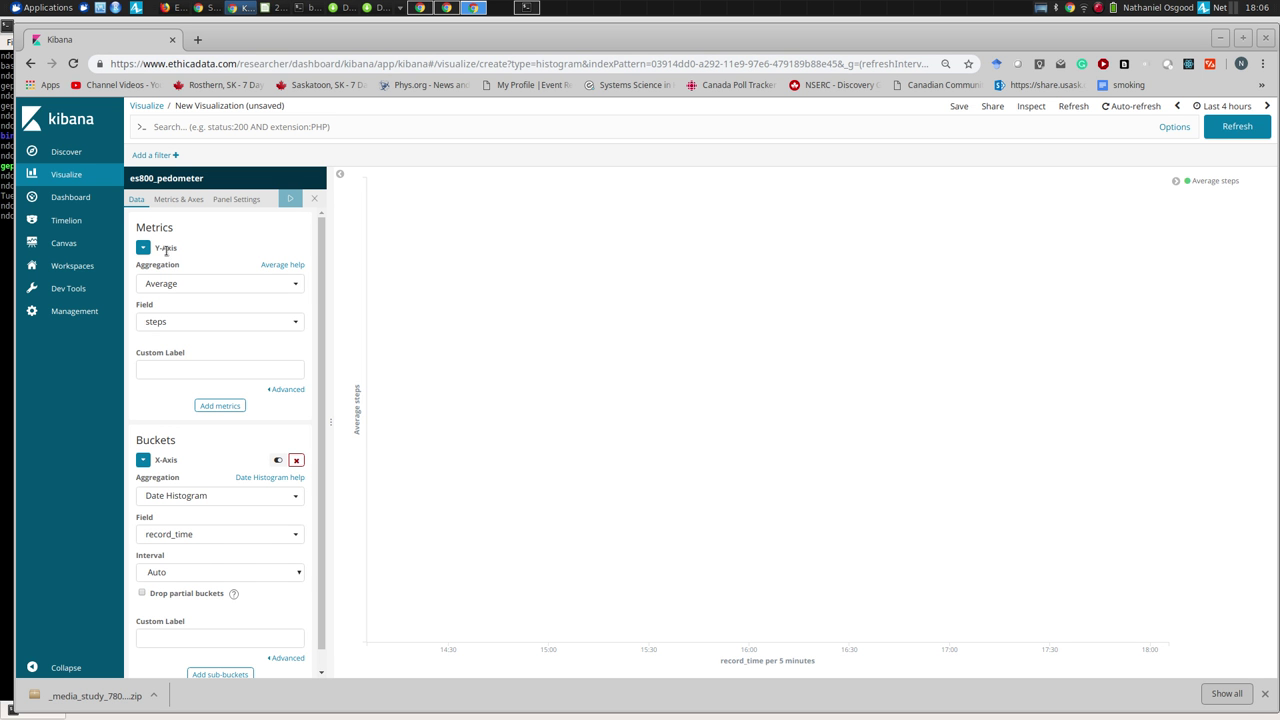
Step: Return the Y-Axis metric to the Count aggregation and update the bar chart
{"action": "left_click", "coordinate": [170, 289]}
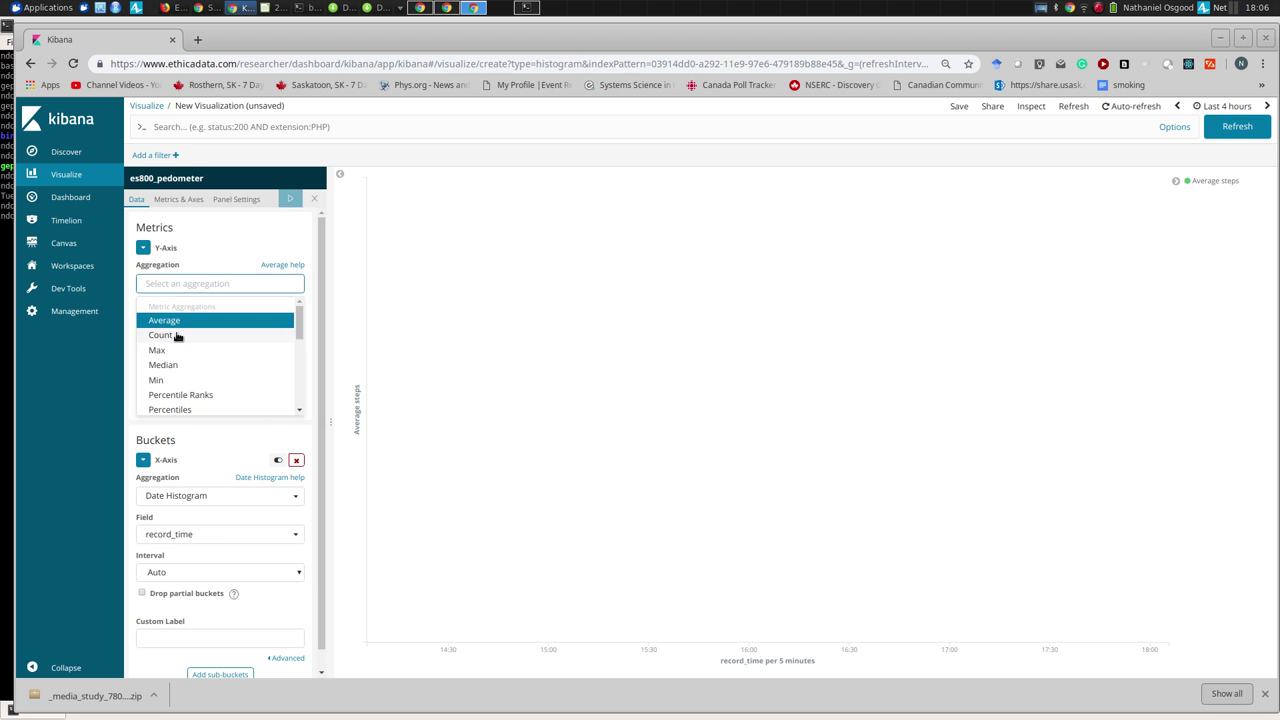
{"action": "left_click", "coordinate": [176, 335]}
{"action": "left_click", "coordinate": [290, 199]}
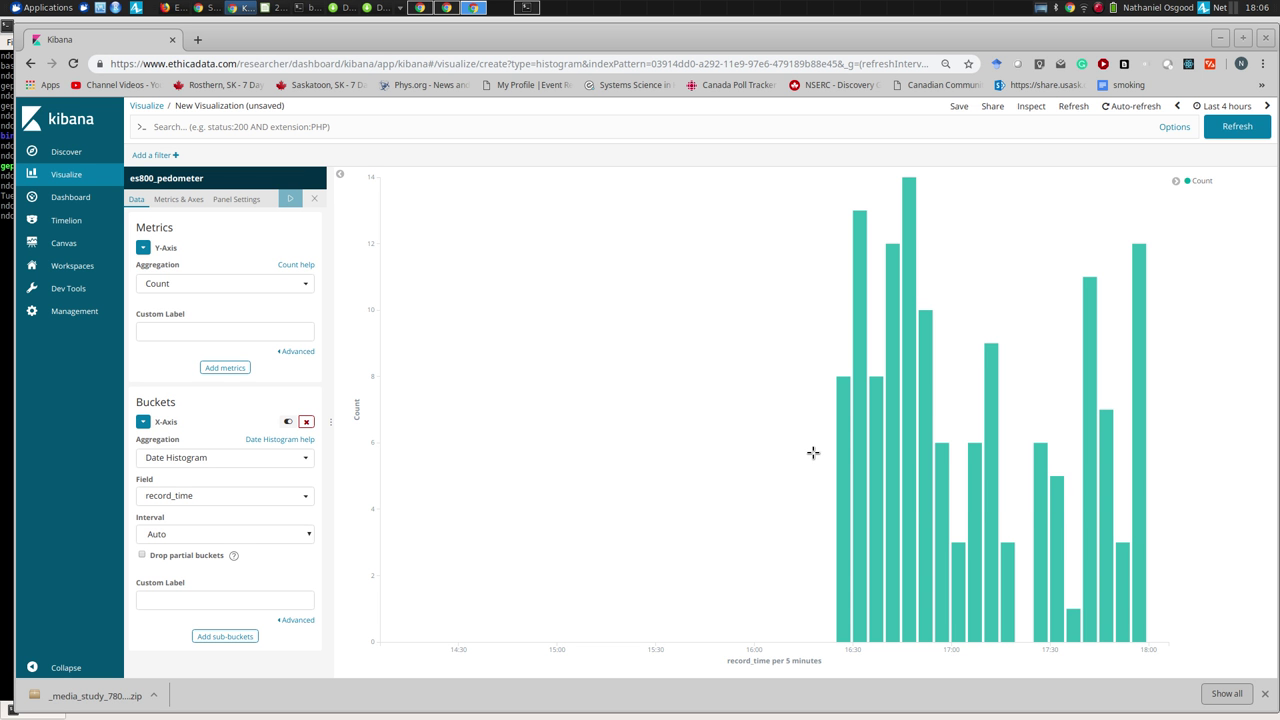
Step: Zoom the chart's time range to about 16:20–16:55 on July 9th 2019 and set the X-Axis interval to Minute
{"action": "left_click_drag", "start_coordinate": [823, 458], "coordinate": [929, 488]}
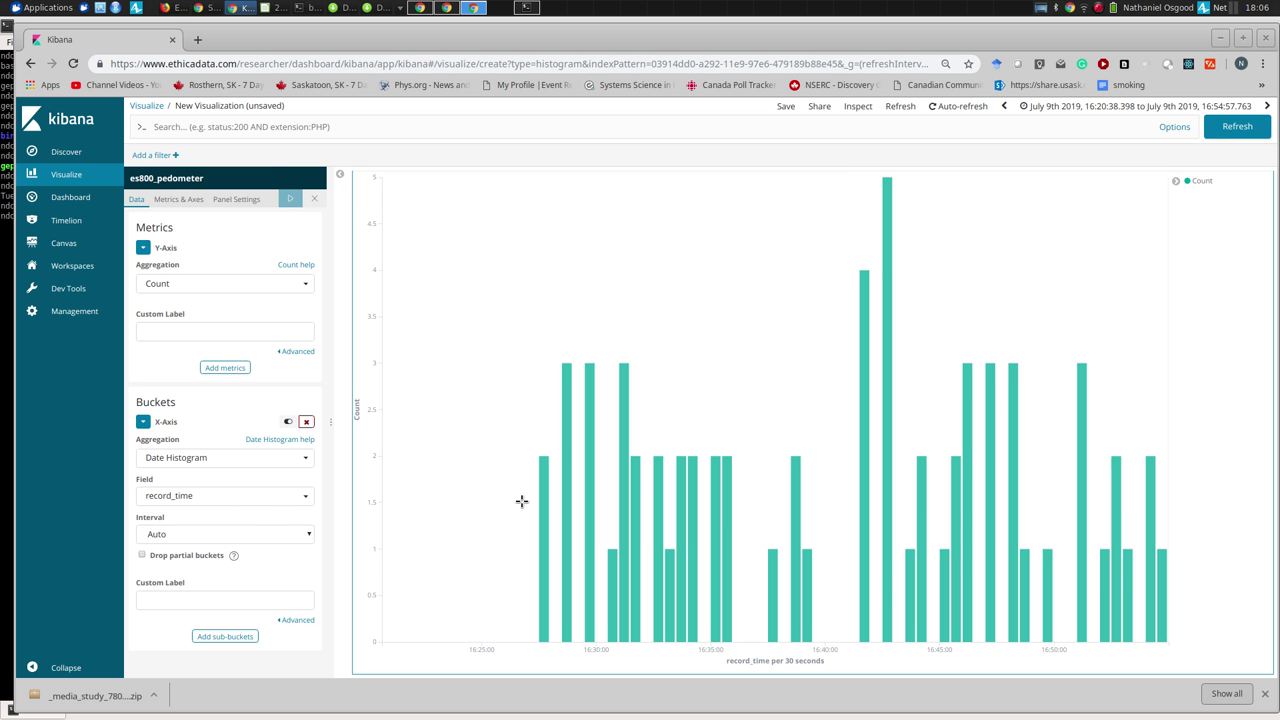
{"action": "mouse_move", "coordinate": [542, 508]}
{"action": "left_click", "coordinate": [207, 535]}
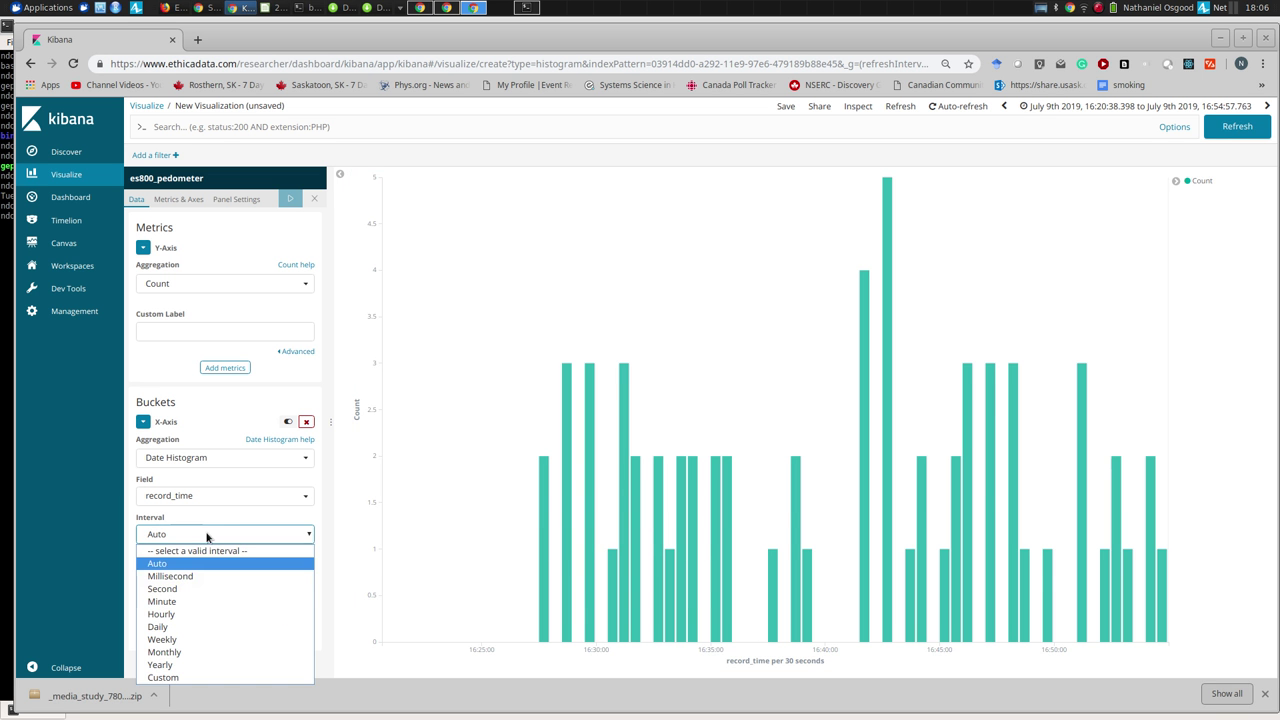
{"action": "left_click", "coordinate": [206, 602]}
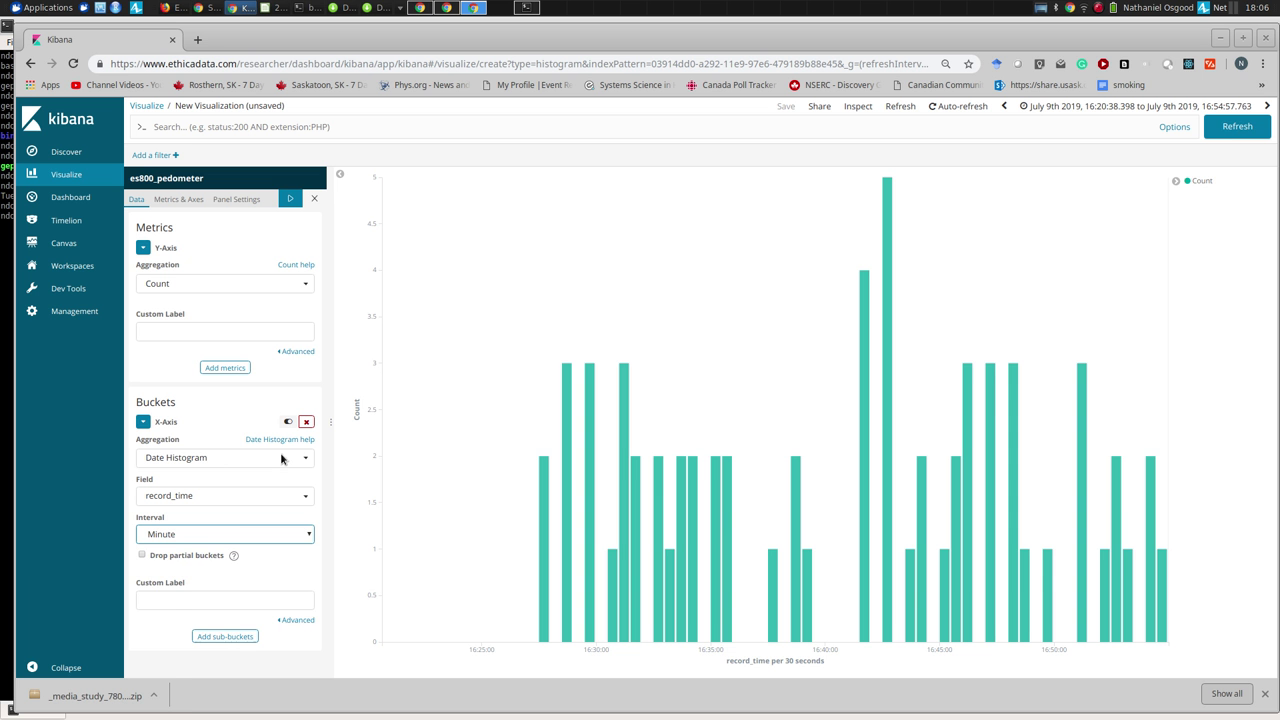
Step: Set the X-Axis date histogram to a custom interval of 5m and apply the change to the chart
{"action": "left_click", "coordinate": [190, 535]}
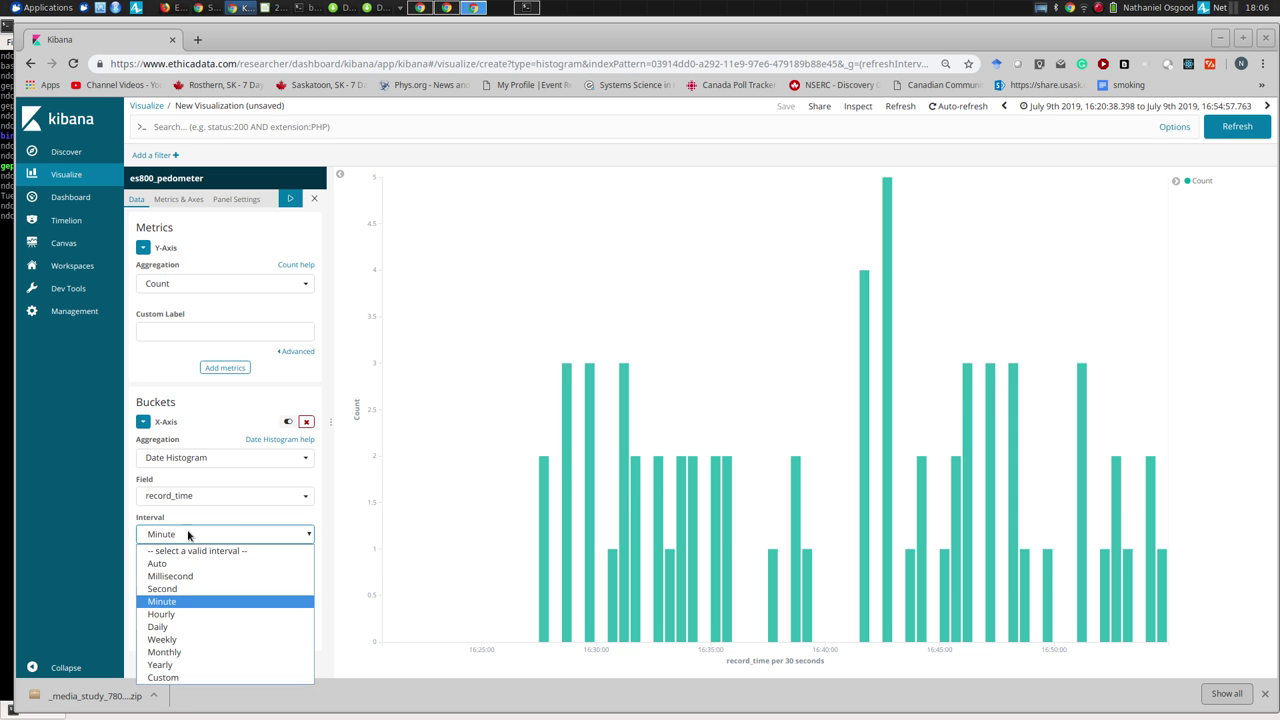
{"action": "left_click", "coordinate": [168, 677]}
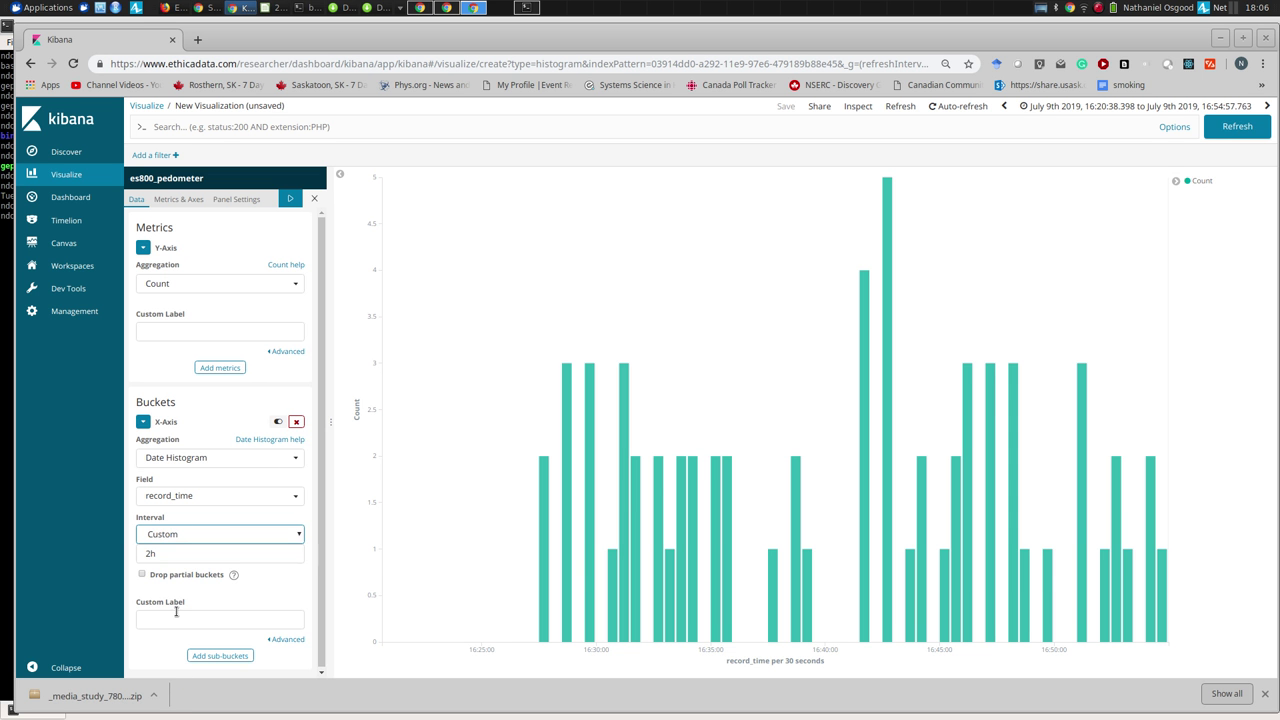
{"action": "left_click", "coordinate": [176, 555]}
{"action": "key", "text": "BackSpace"}
{"action": "key", "text": "BackSpace"}
{"action": "type", "text": "5m"}
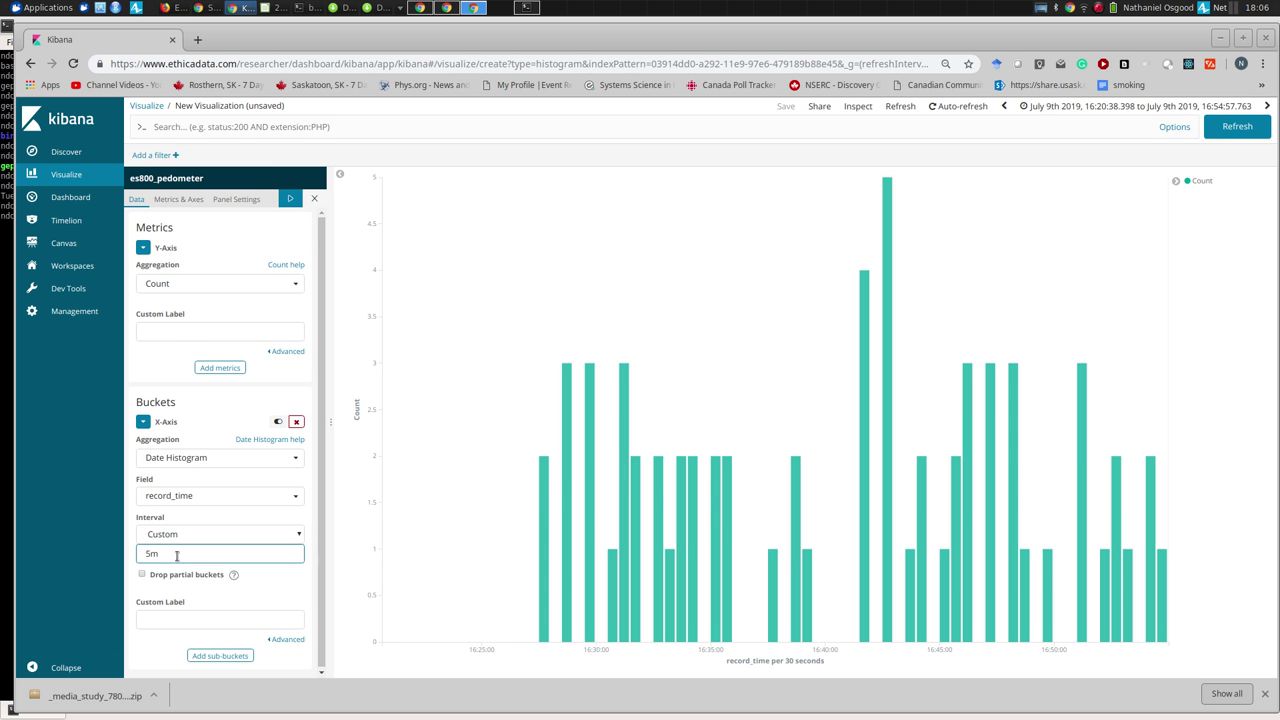
{"action": "left_click", "coordinate": [290, 198]}
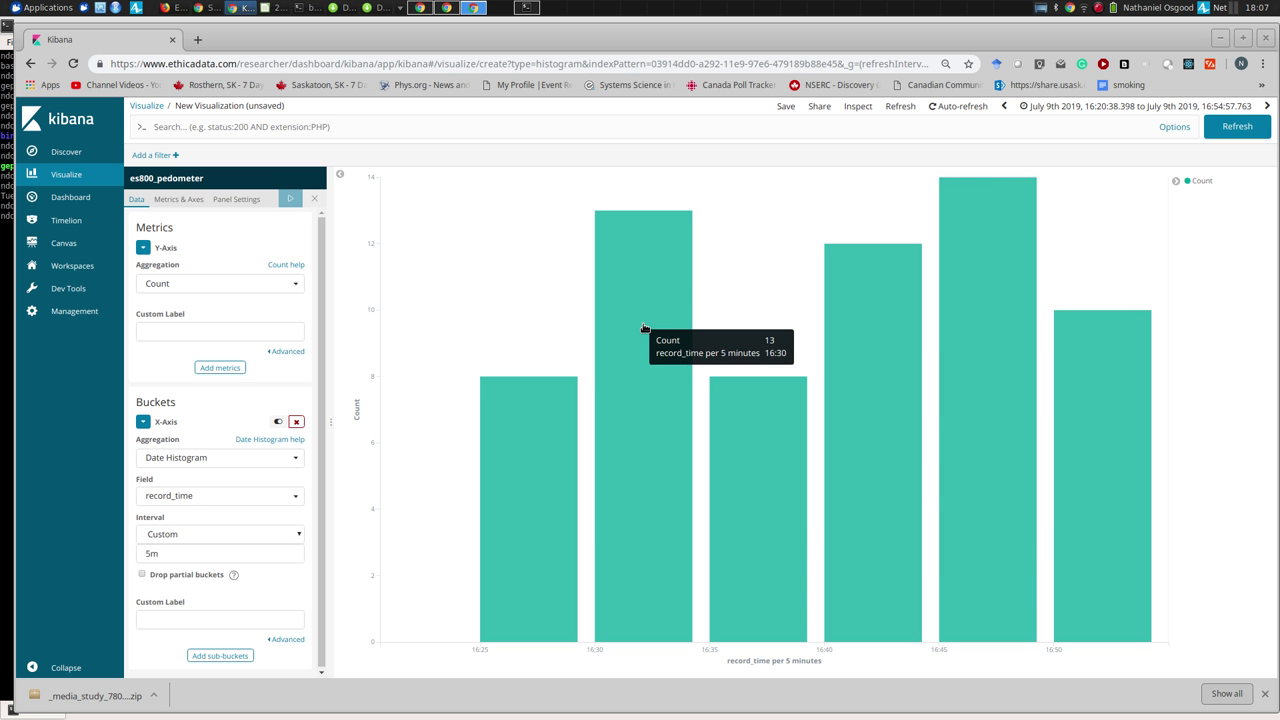
Step: Shift the chart's time range forward by one window, to about 16:55–17:29 on July 9th 2019
{"action": "left_click", "coordinate": [1203, 107]}
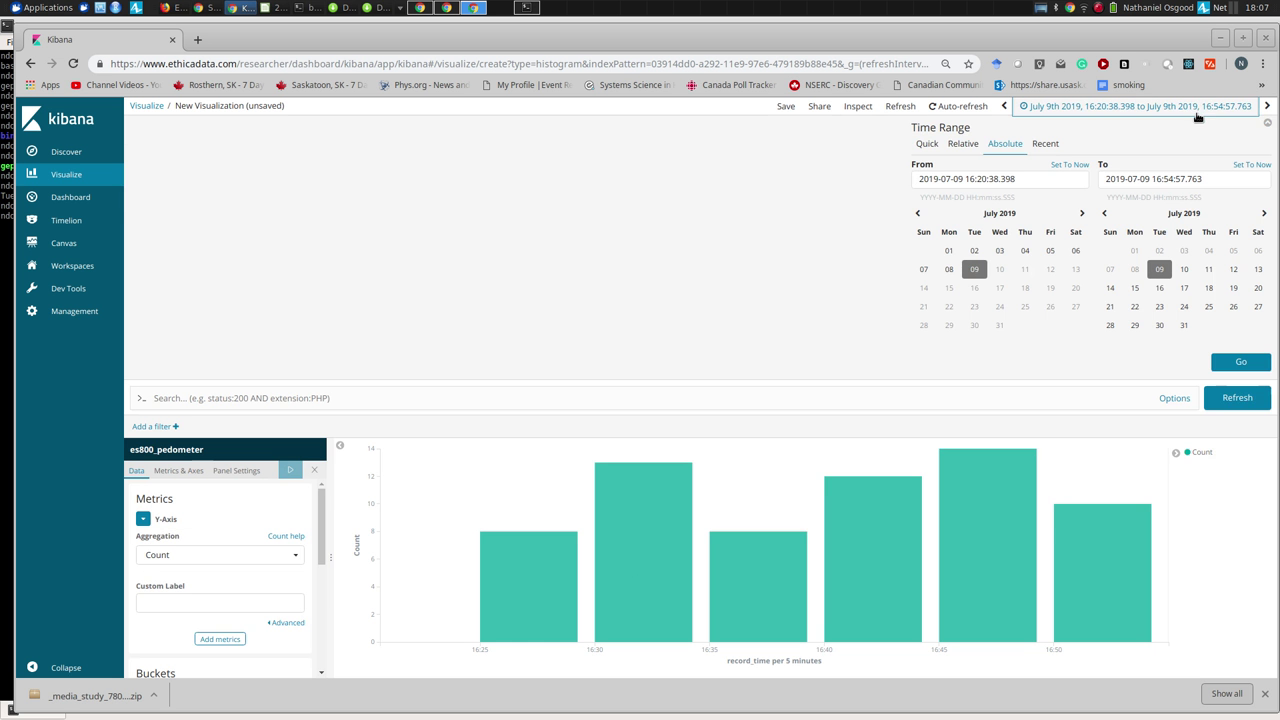
{"action": "left_click", "coordinate": [1199, 108]}
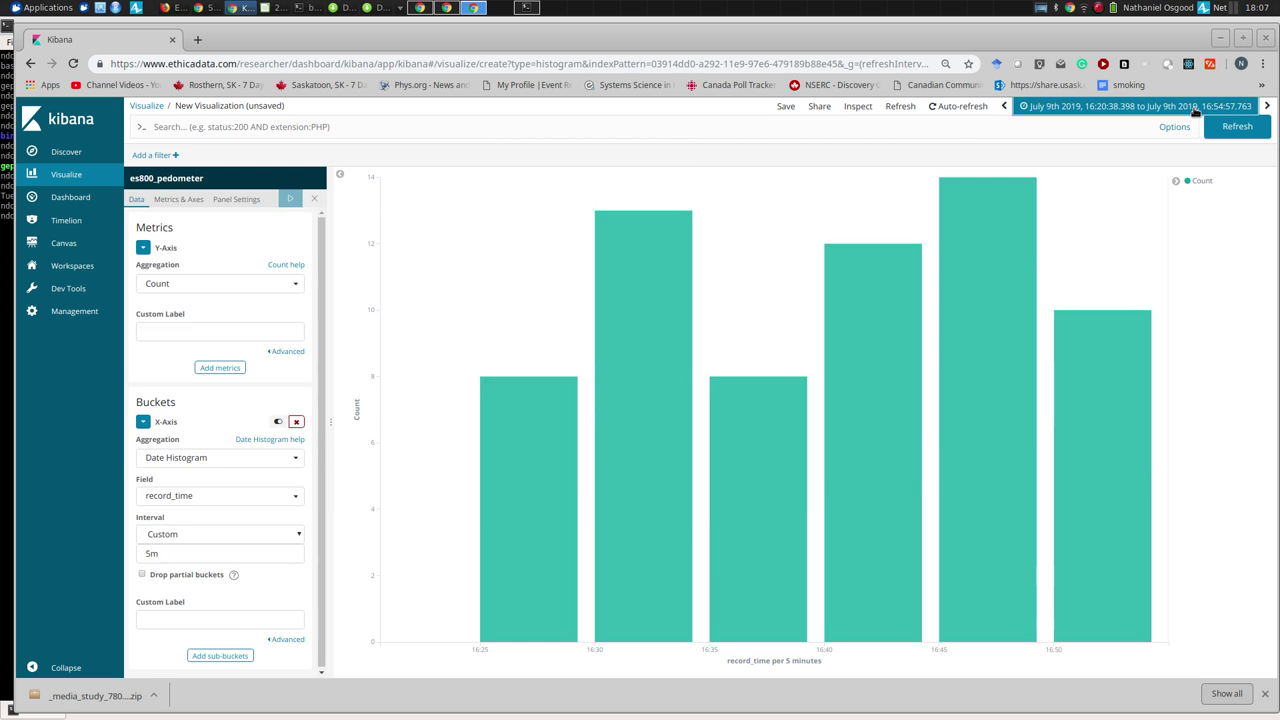
{"action": "left_click", "coordinate": [1196, 112]}
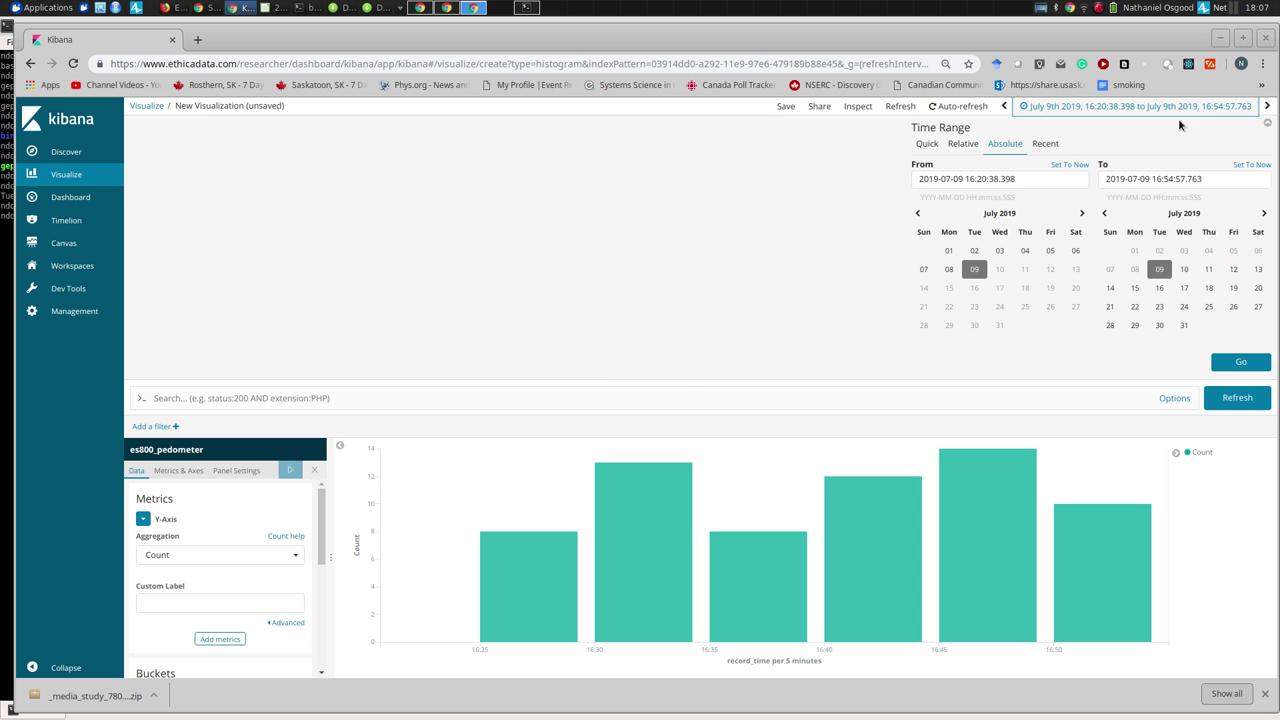
{"action": "left_click", "coordinate": [1267, 105]}
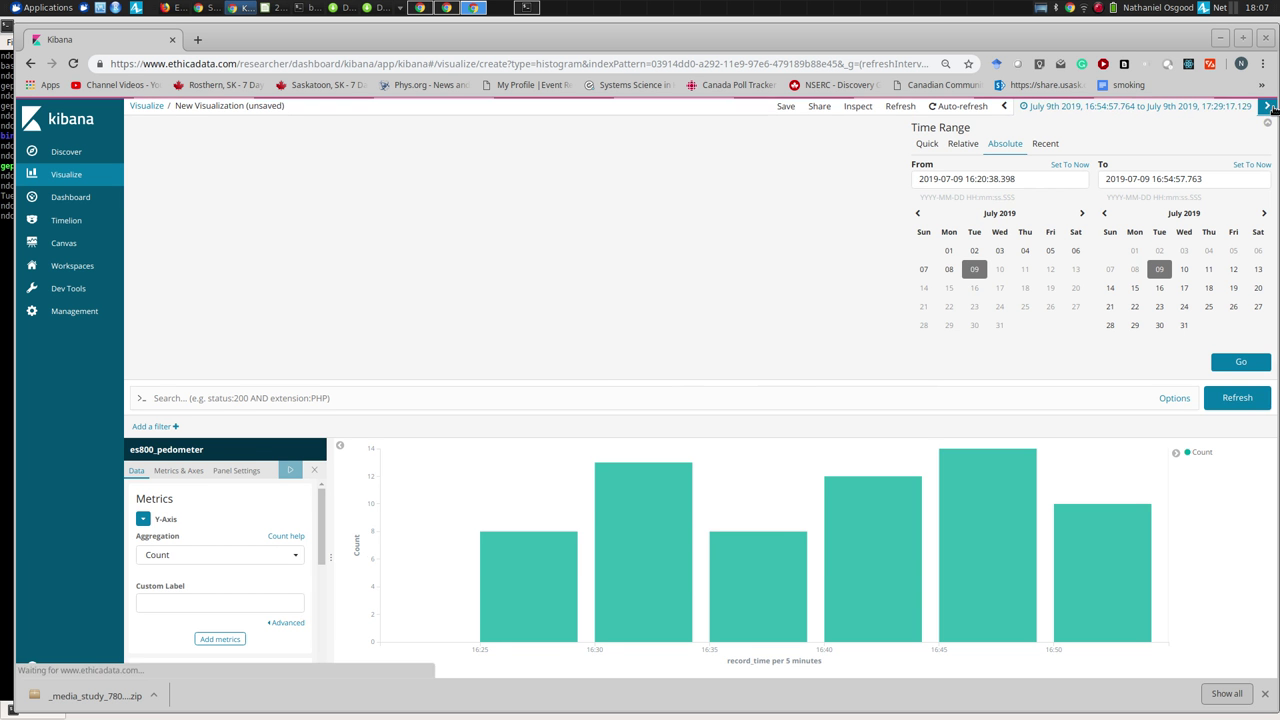
{"action": "left_click", "coordinate": [1158, 111]}
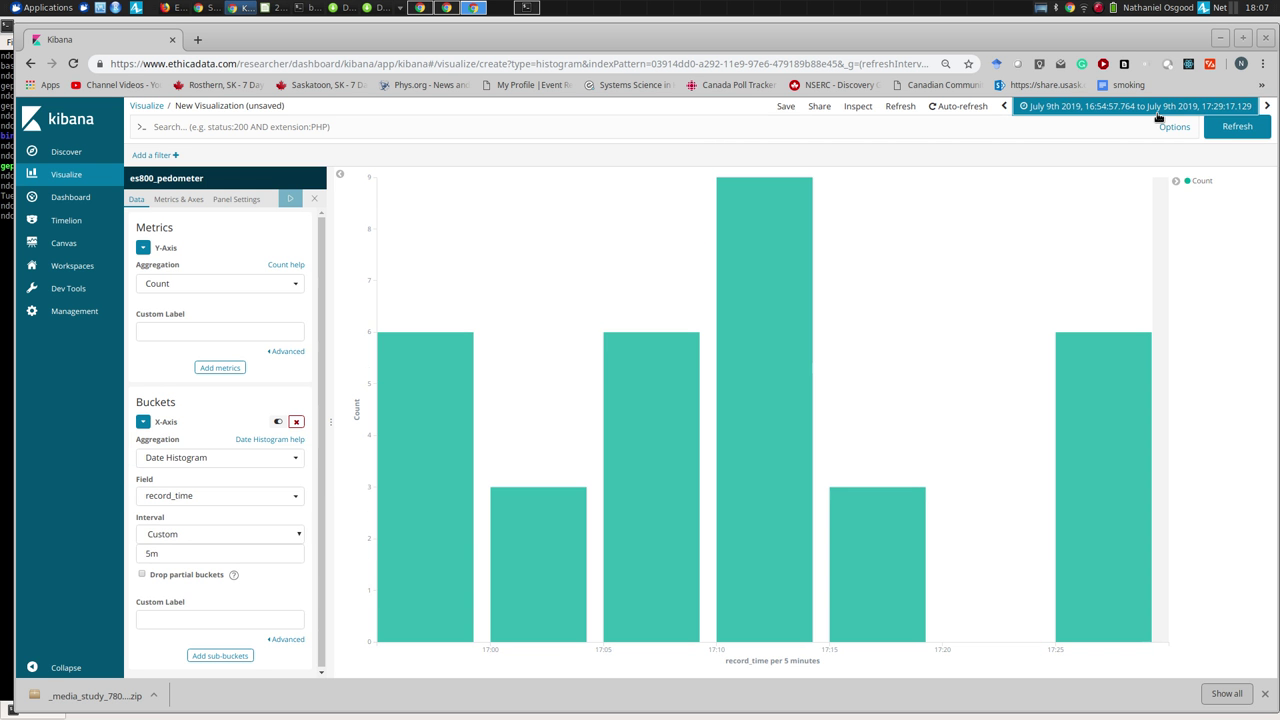
{"action": "left_click", "coordinate": [1172, 127]}
{"action": "left_click", "coordinate": [1120, 116]}
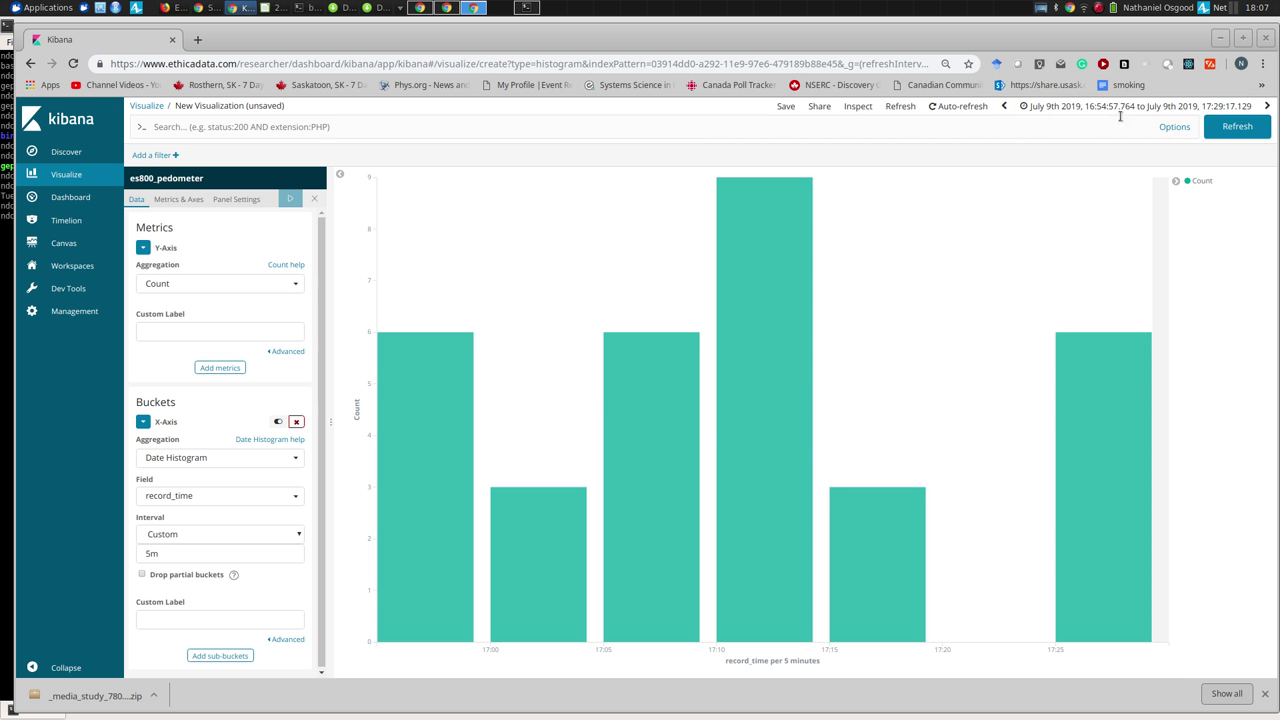
Step: Set the chart's time range to the quick option Last 4 hours
{"action": "left_click", "coordinate": [1030, 106]}
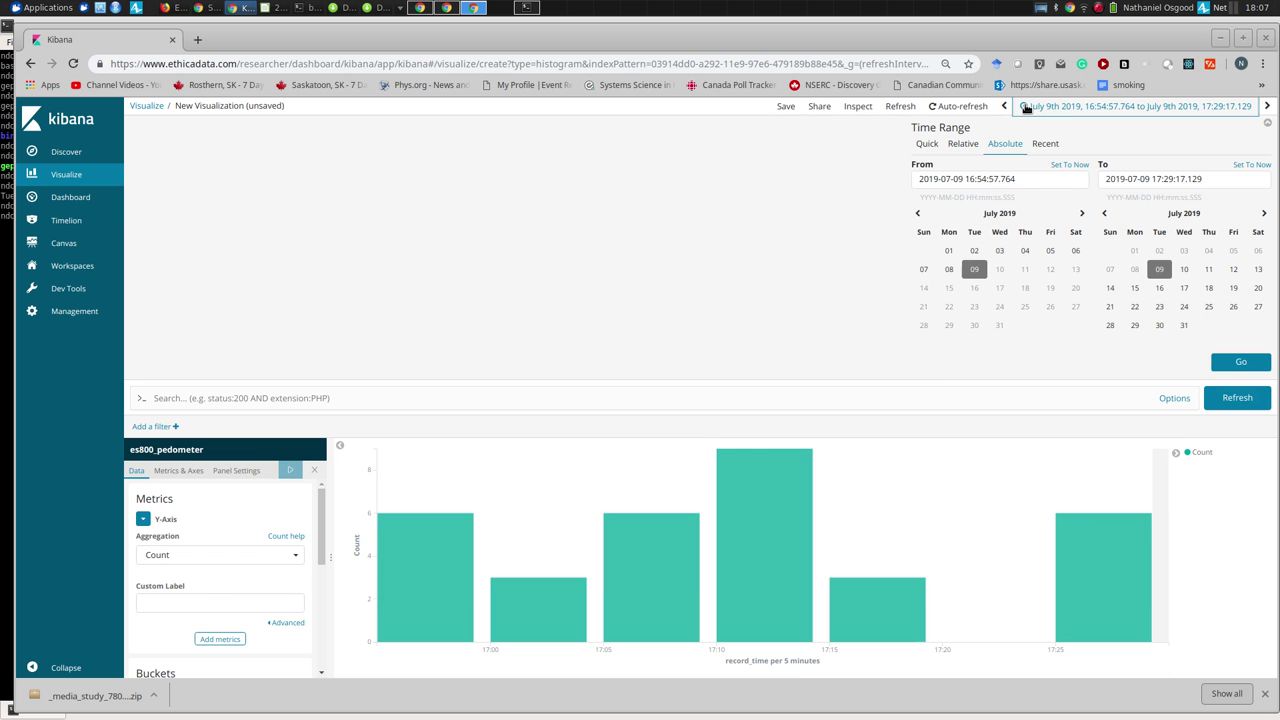
{"action": "left_click", "coordinate": [927, 144]}
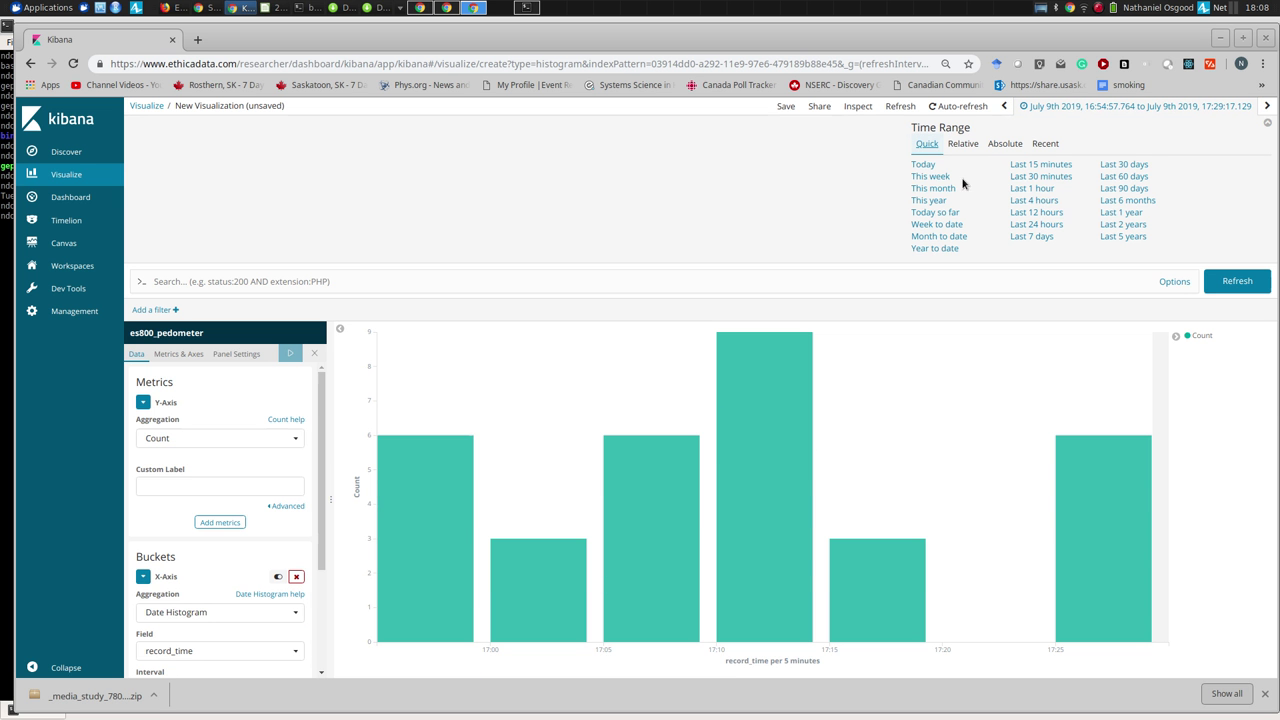
{"action": "left_click", "coordinate": [1050, 206]}
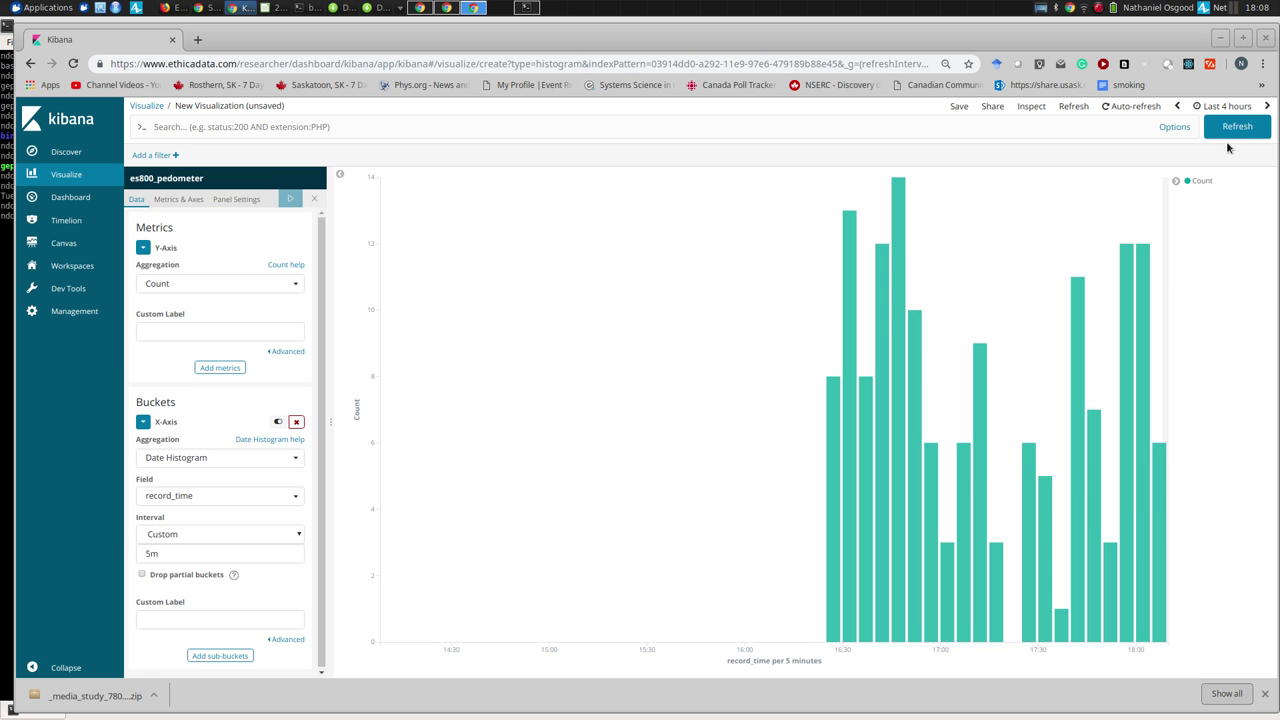
{"action": "mouse_move", "coordinate": [1160, 450]}
Step: Change the Y-Axis metric to the Average of the steps field and apply it to the 5-minute bar chart
{"action": "left_click", "coordinate": [172, 282]}
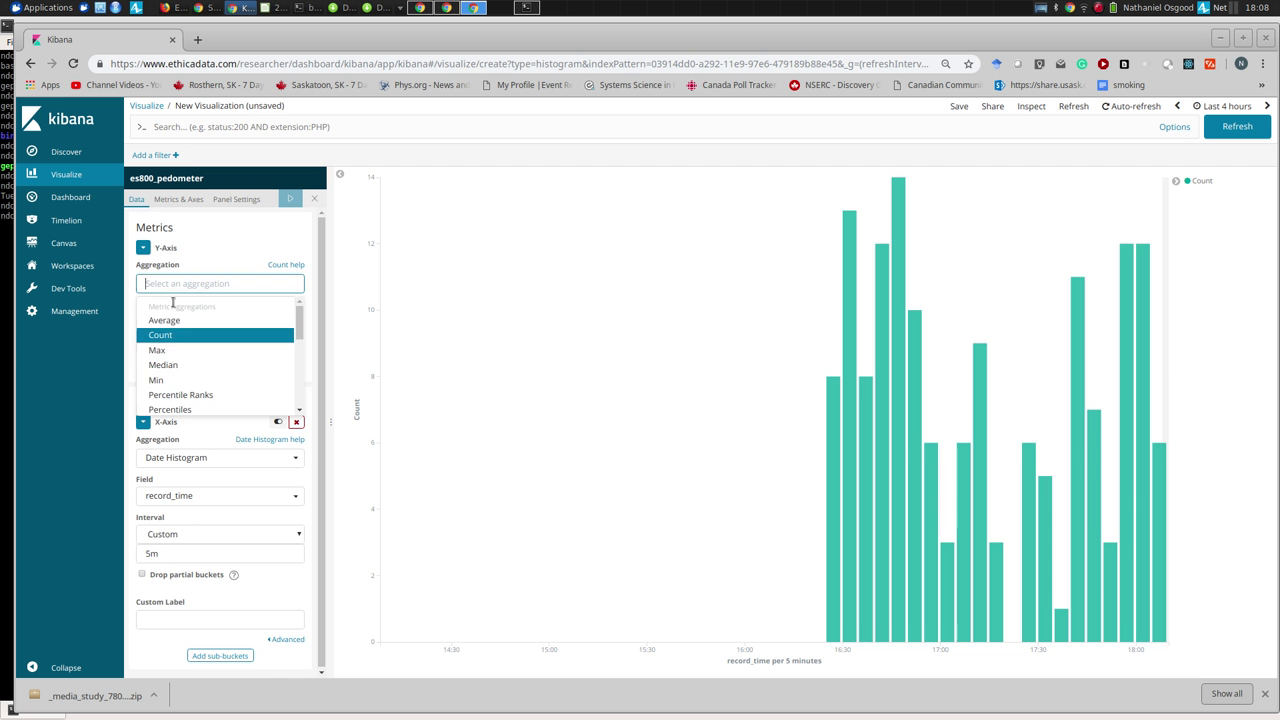
{"action": "left_click", "coordinate": [166, 307]}
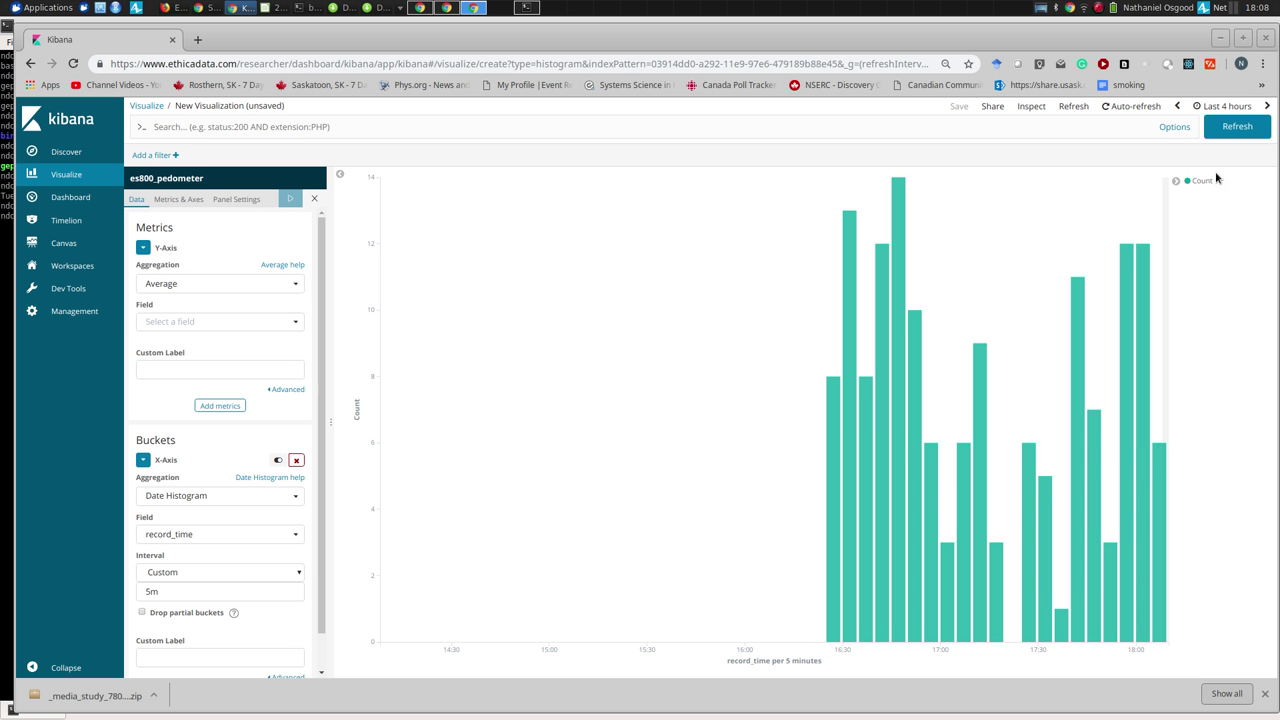
{"action": "left_click", "coordinate": [1224, 126]}
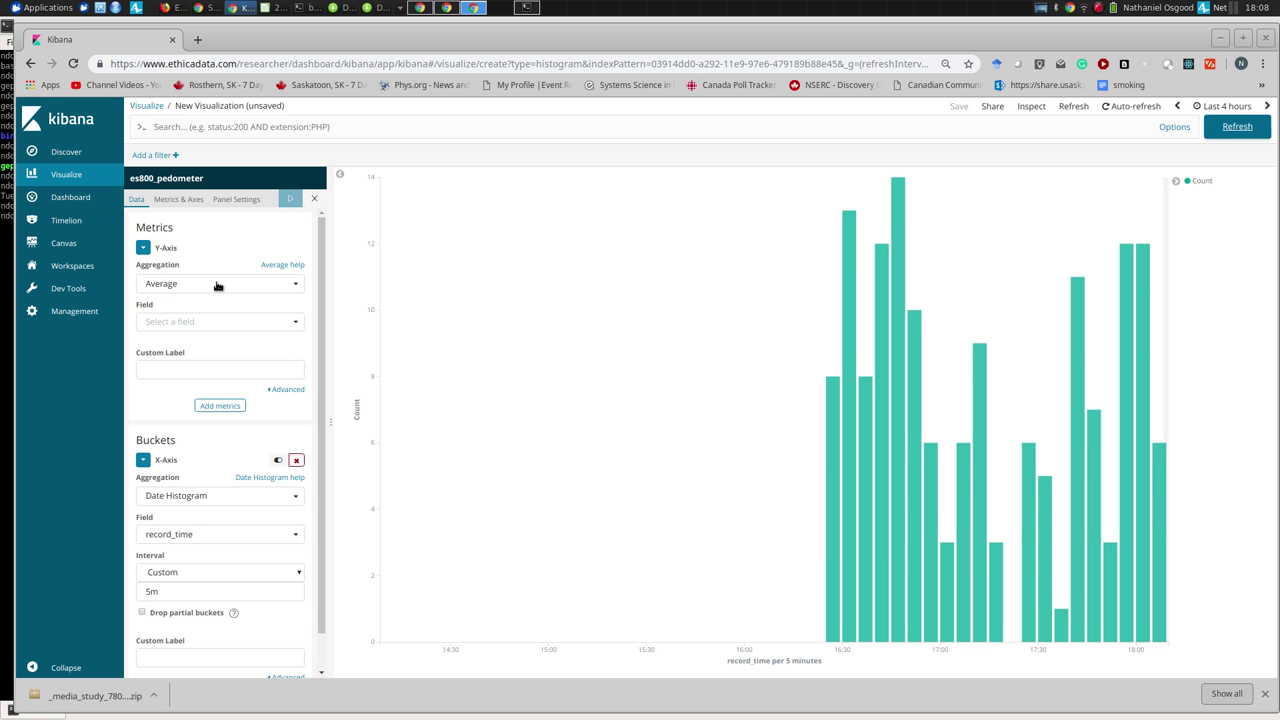
{"action": "left_click", "coordinate": [203, 322]}
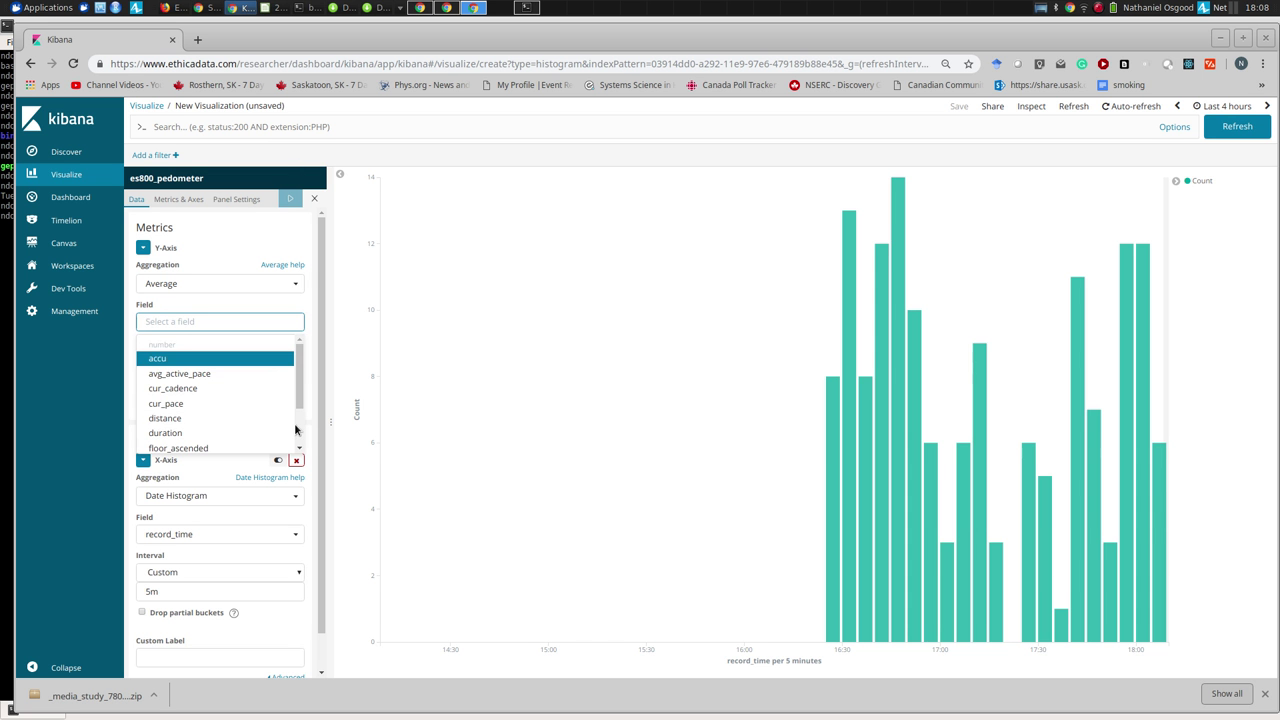
{"action": "scroll", "coordinate": [295, 430], "scroll_direction": "down", "scroll_amount": 2}
{"action": "left_click", "coordinate": [229, 414]}
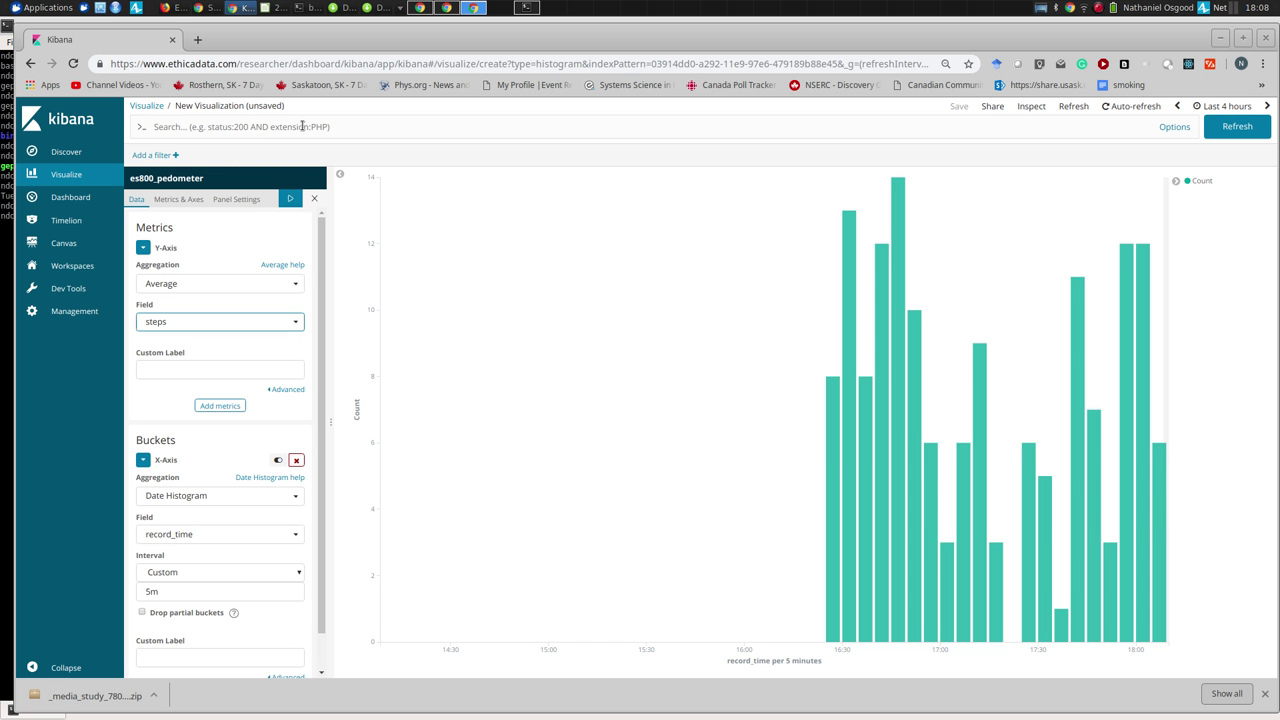
{"action": "left_click", "coordinate": [290, 198]}
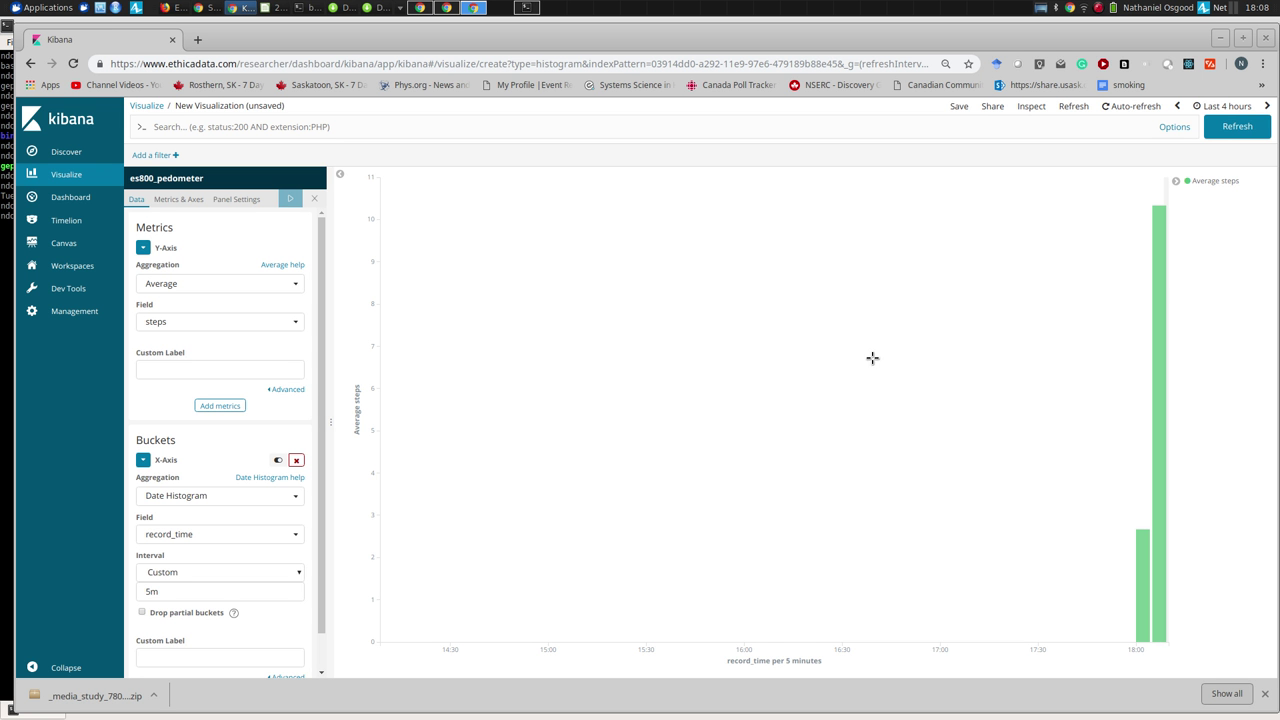
Step: Save the visualization with the title "Step count over time"
{"action": "left_click", "coordinate": [958, 106]}
{"action": "key", "text": "ctrl+a"}
{"action": "type", "text": "Step count over time"}
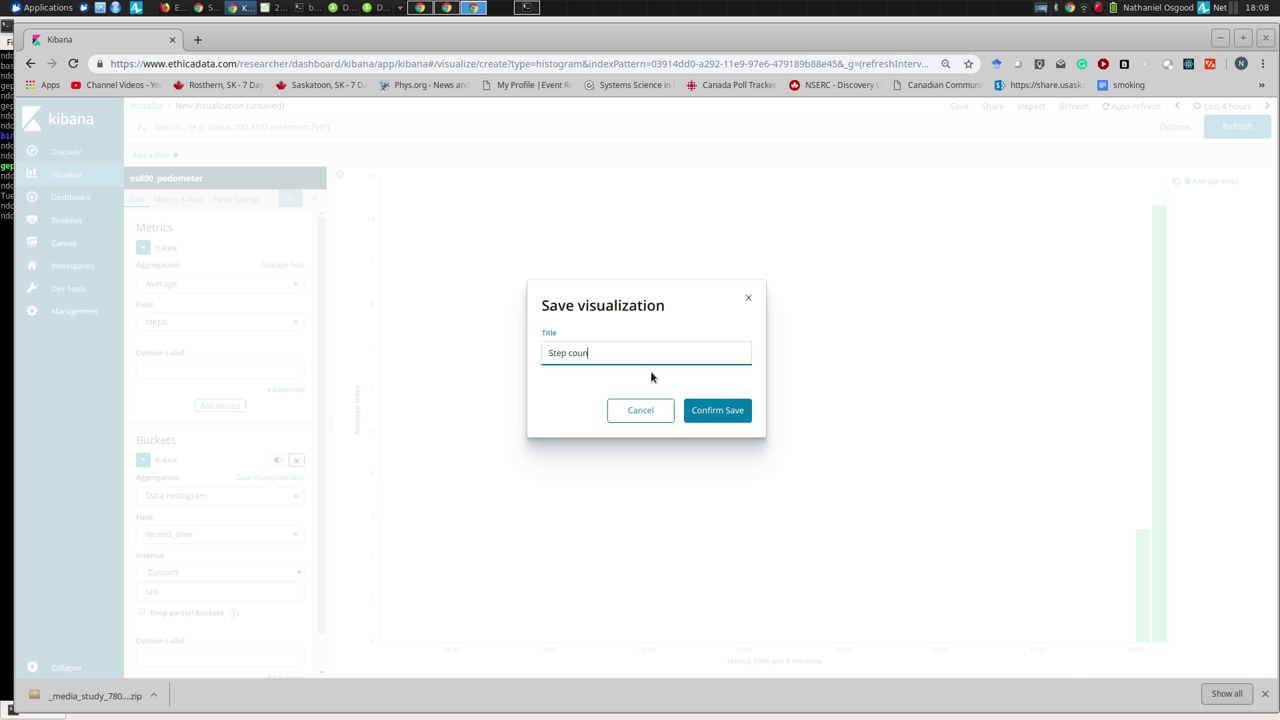
{"action": "left_click", "coordinate": [714, 414]}
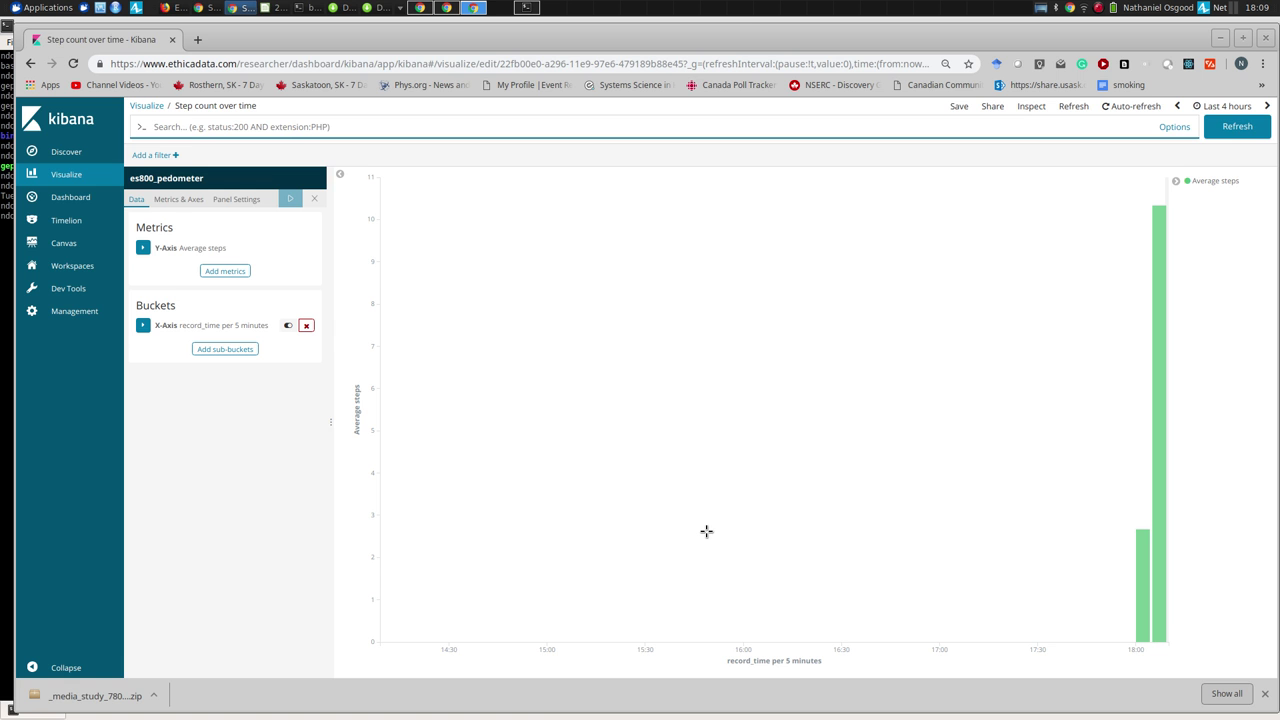
Step: Switch to the browser window with Google Slides and bring up the D1S2_SurveysInEthica presentation
{"action": "key", "text": "alt+Tab"}
{"action": "key", "text": "alt+Tab"}
{"action": "key", "text": "alt+Tab"}
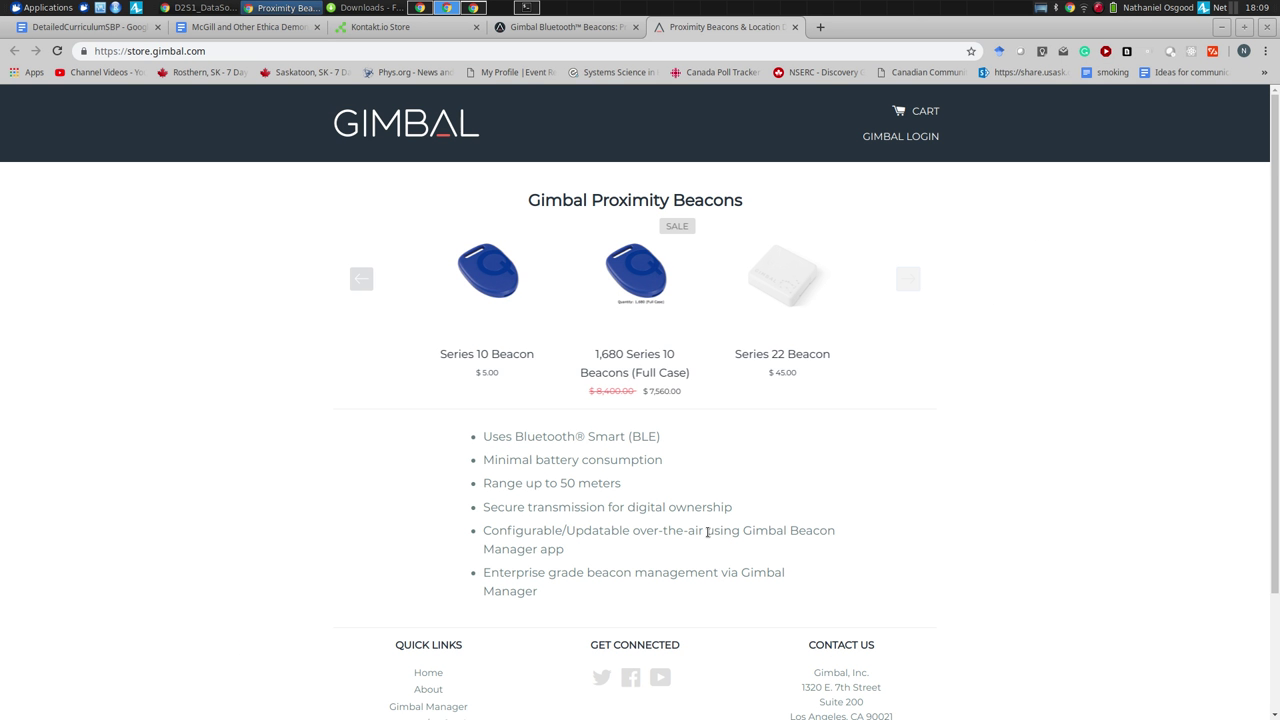
{"action": "key", "text": "alt+Tab"}
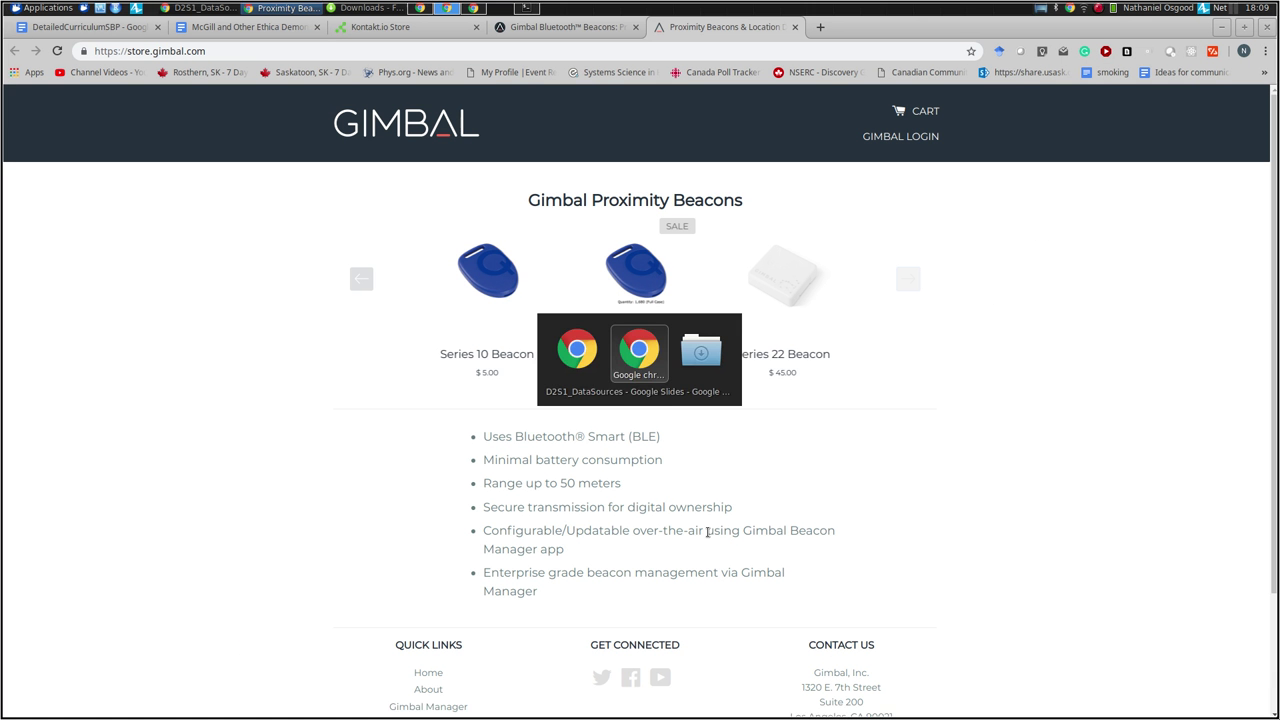
{"action": "key", "text": "Escape"}
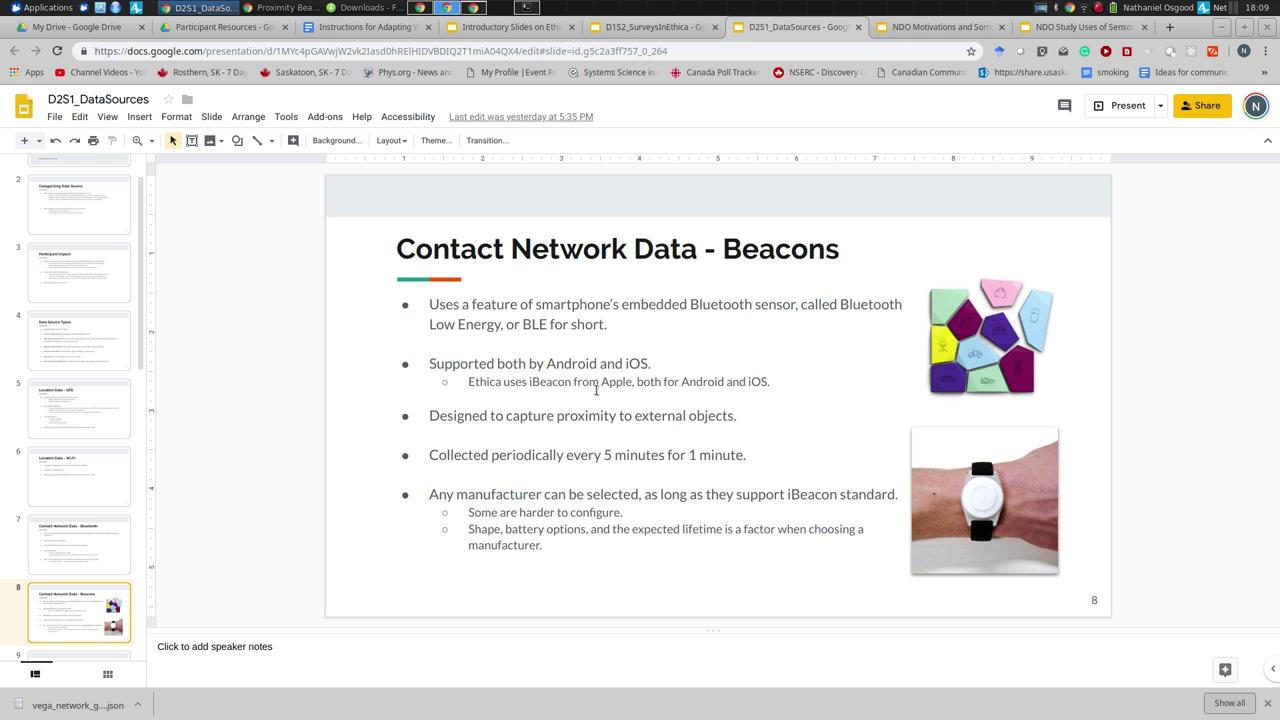
{"action": "left_click", "coordinate": [646, 36]}
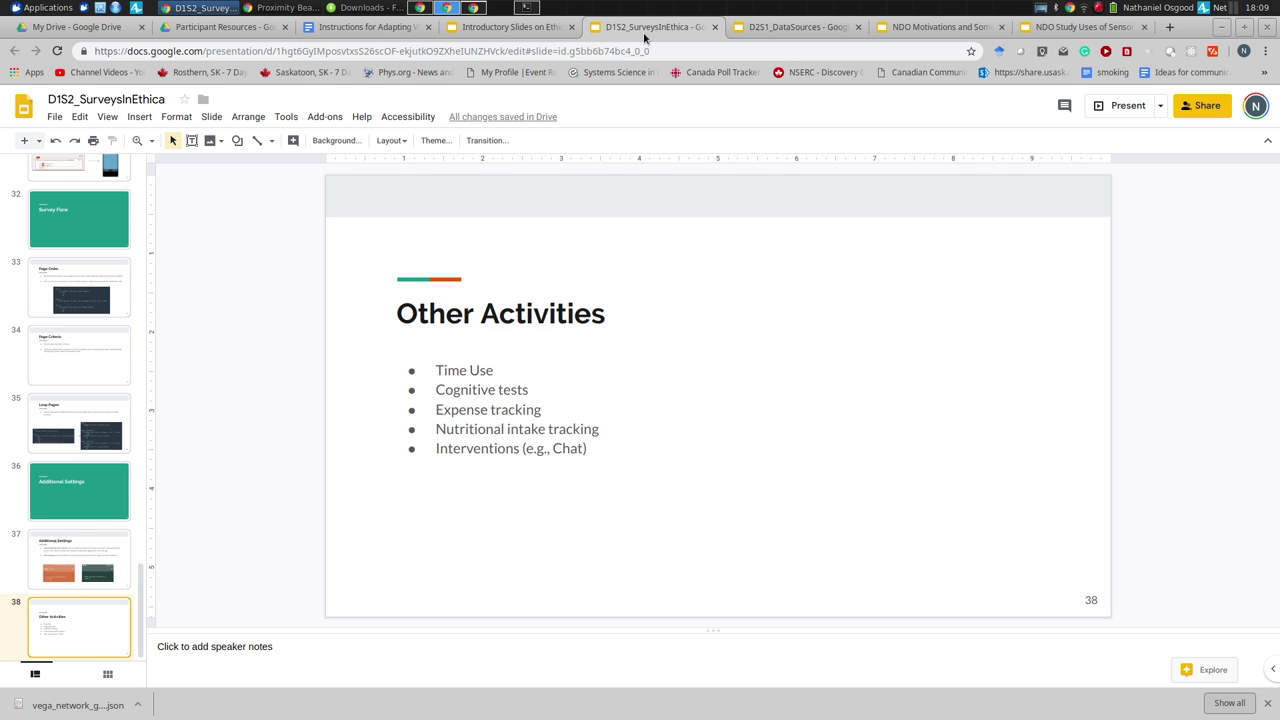